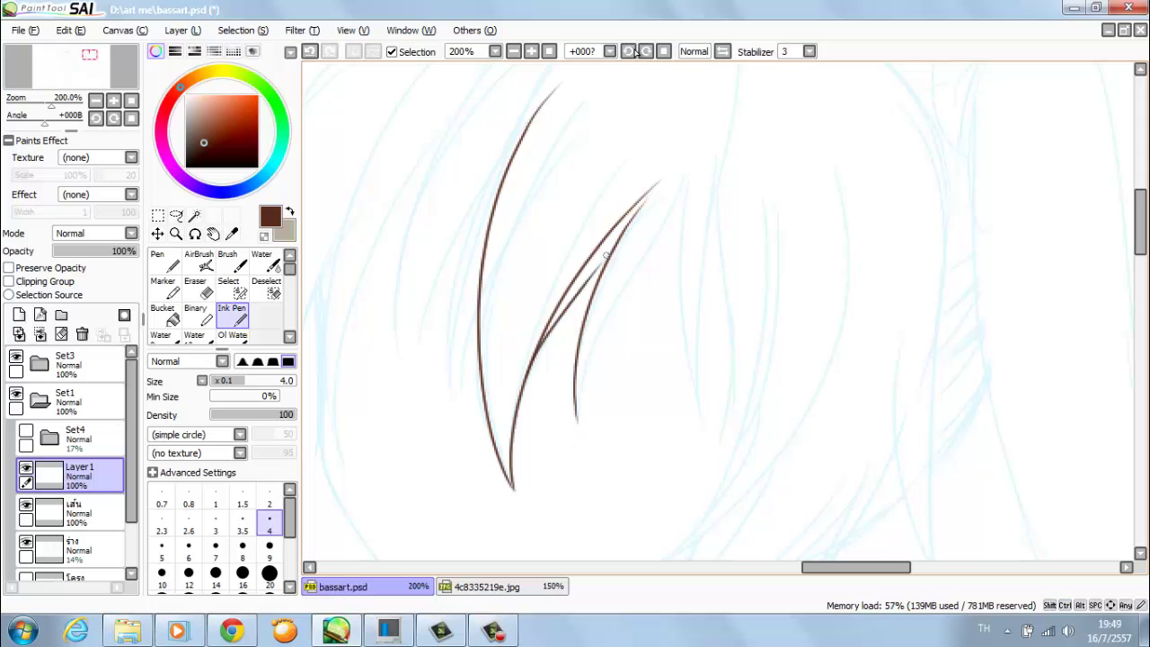
- Ink the pointed strand in the middle of the fringe and the curved left edge of the next strand
scroll(605, 256, "up", 1)
key("ctrl+minus")
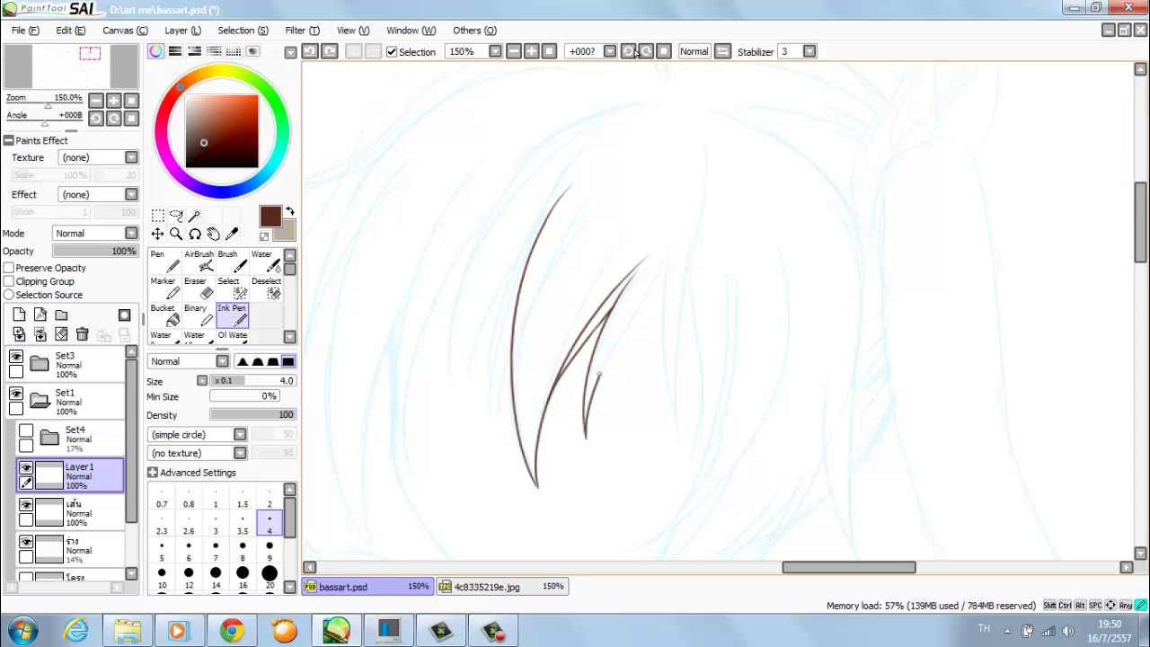
key("ctrl+plus")
left_click_drag(652, 236, 644, 450)
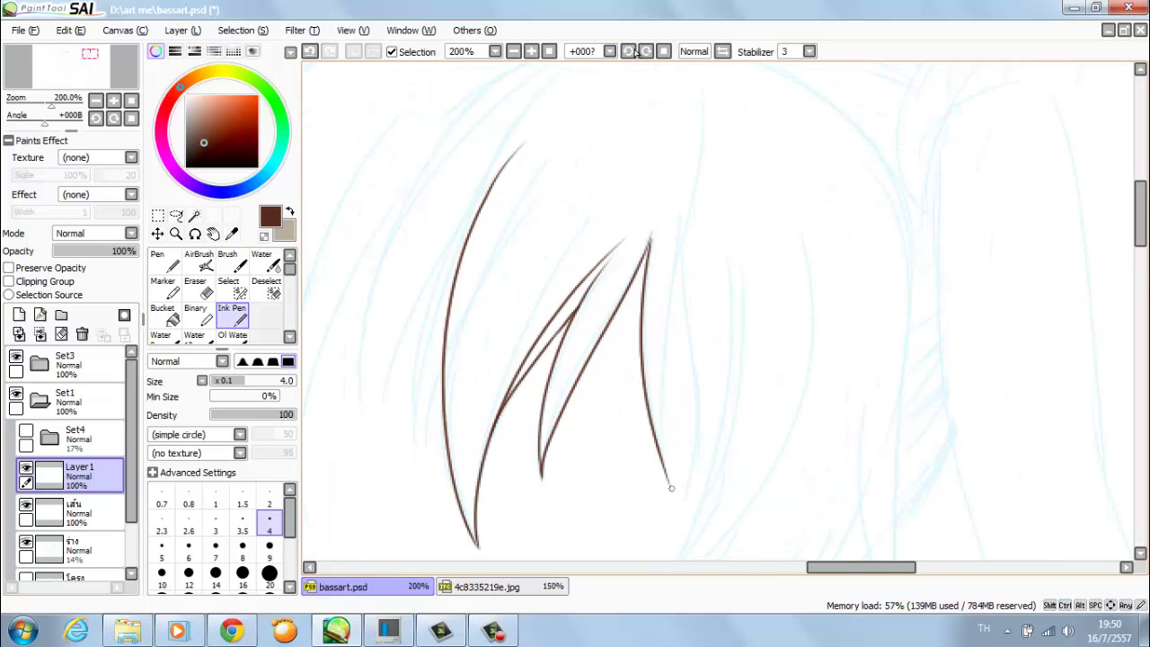
- Ink a slim strand outside the first long fringe strand, carrying its outer line up toward the crown
key("ctrl+minus")
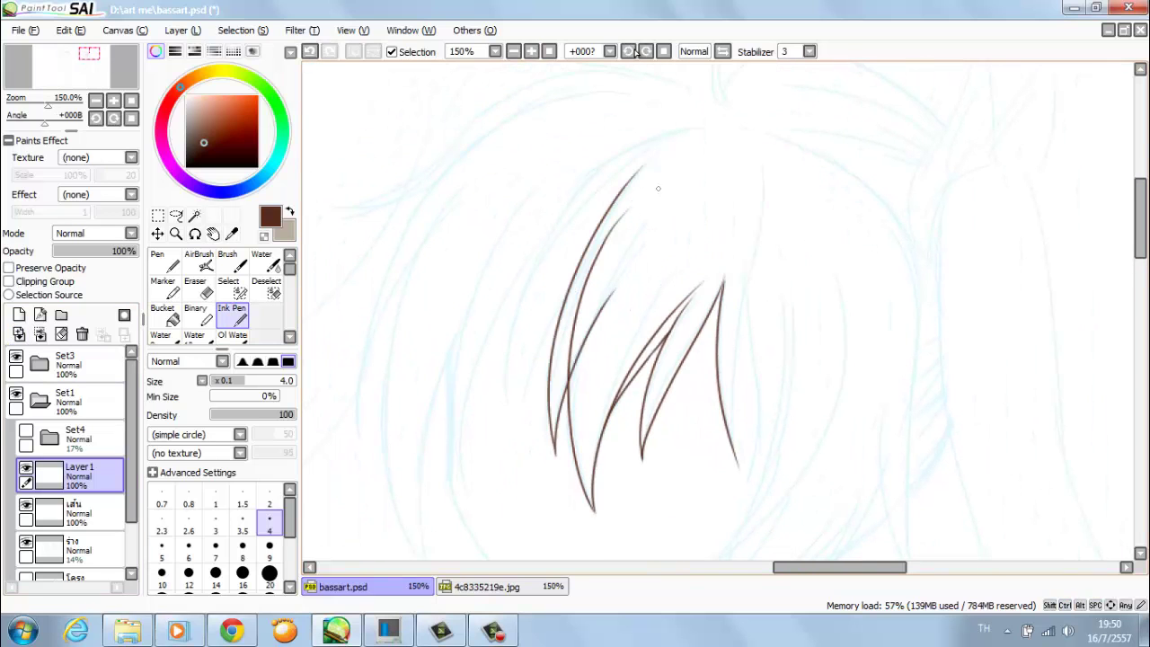
key("e")
key("e")
key("ctrl+minus")
key("ctrl+plus")
key("ctrl+plus")
key("ctrl+plus")
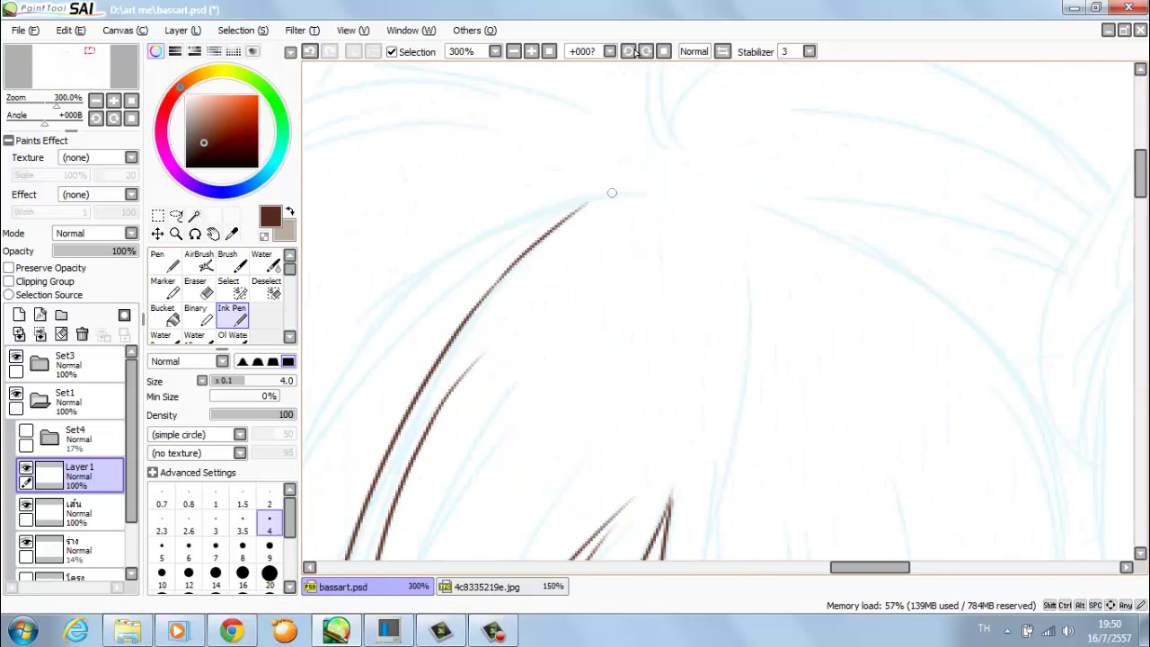
- Ink the right edge of the central fringe strand as a curve from its lower tip up toward the crown
key("ctrl+minus")
key("h")
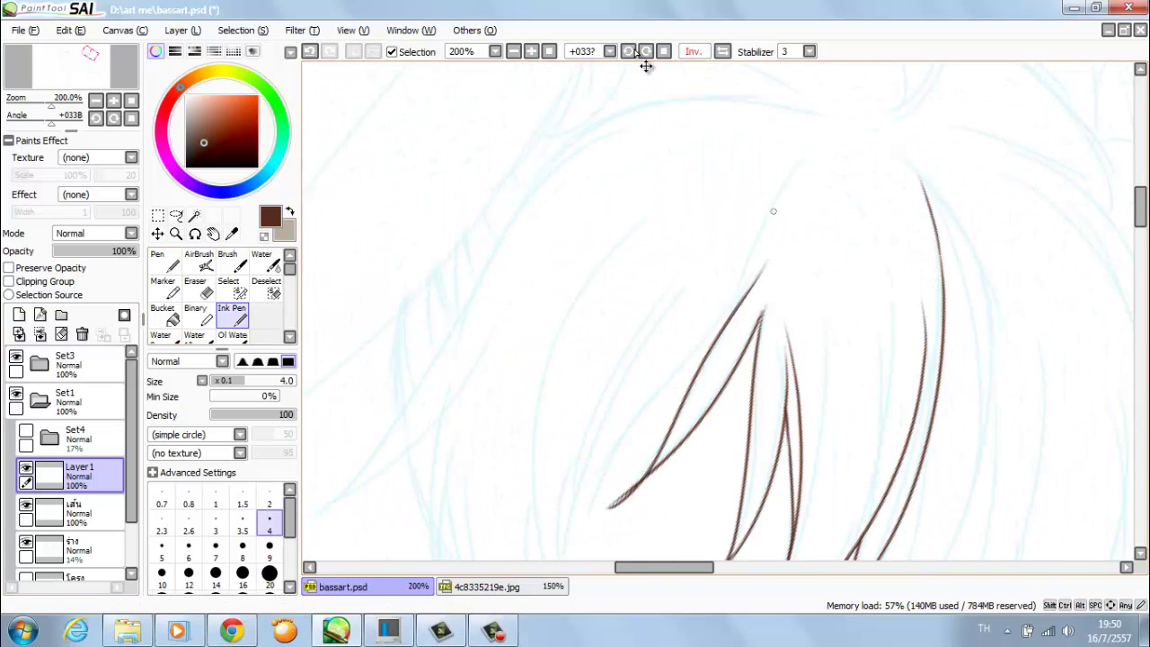
key("h")
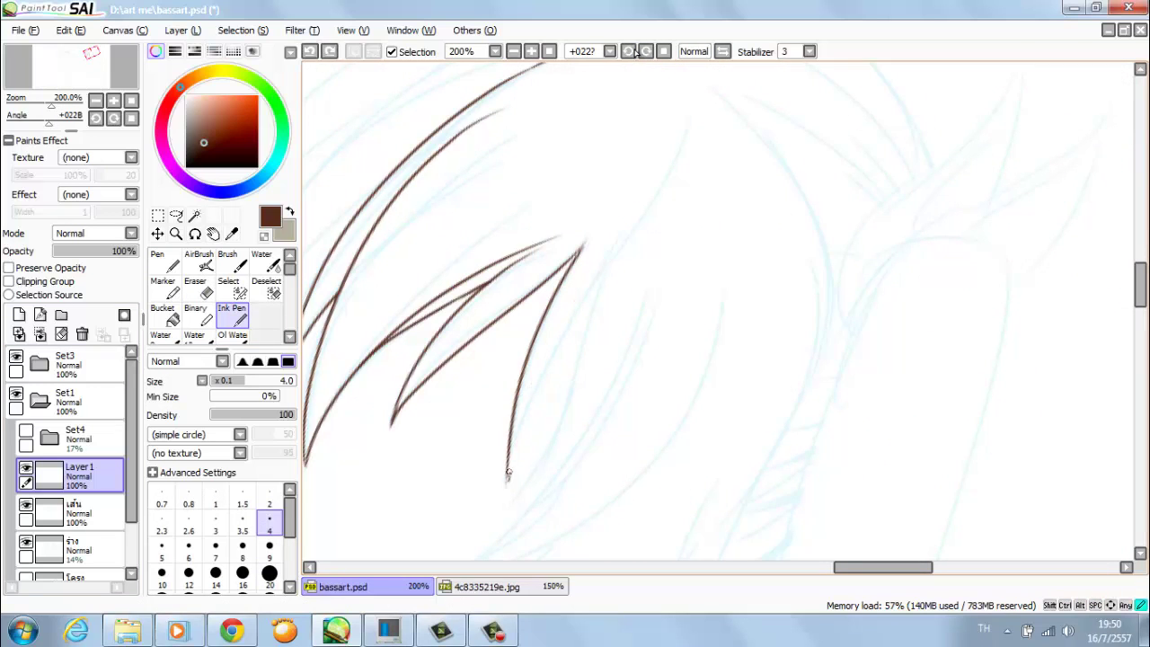
left_click(635, 51)
key("h")
key("ctrl+plus")
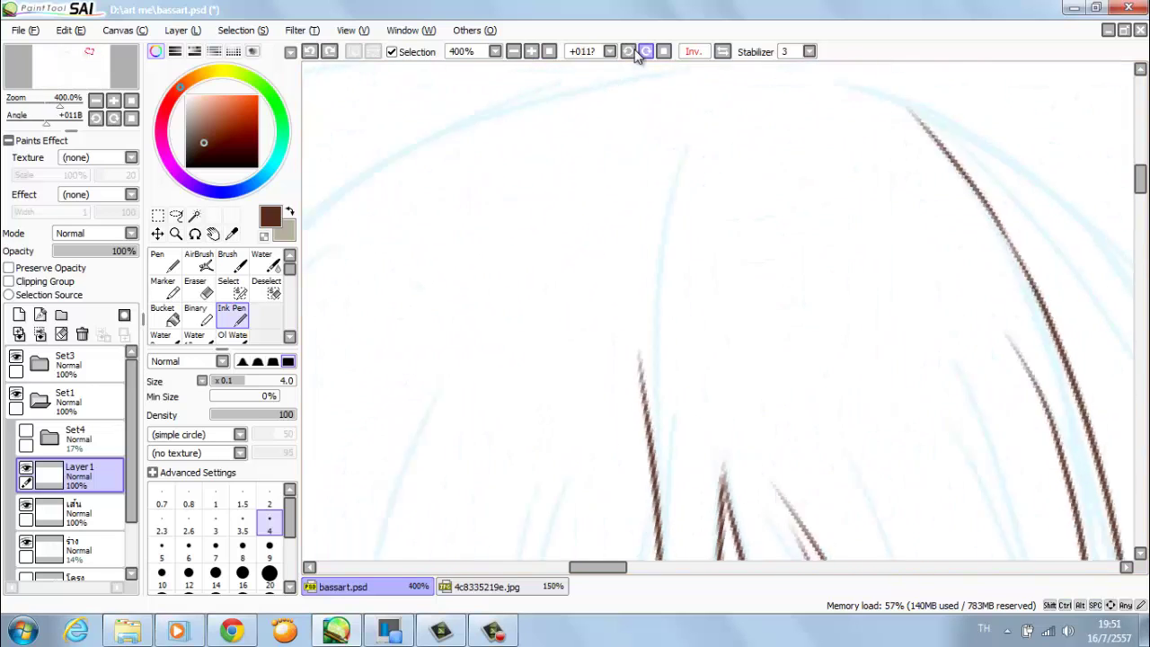
left_click(635, 52)
key("ctrl+minus")
key("ctrl+minus")
key("h")
key("ctrl+minus")
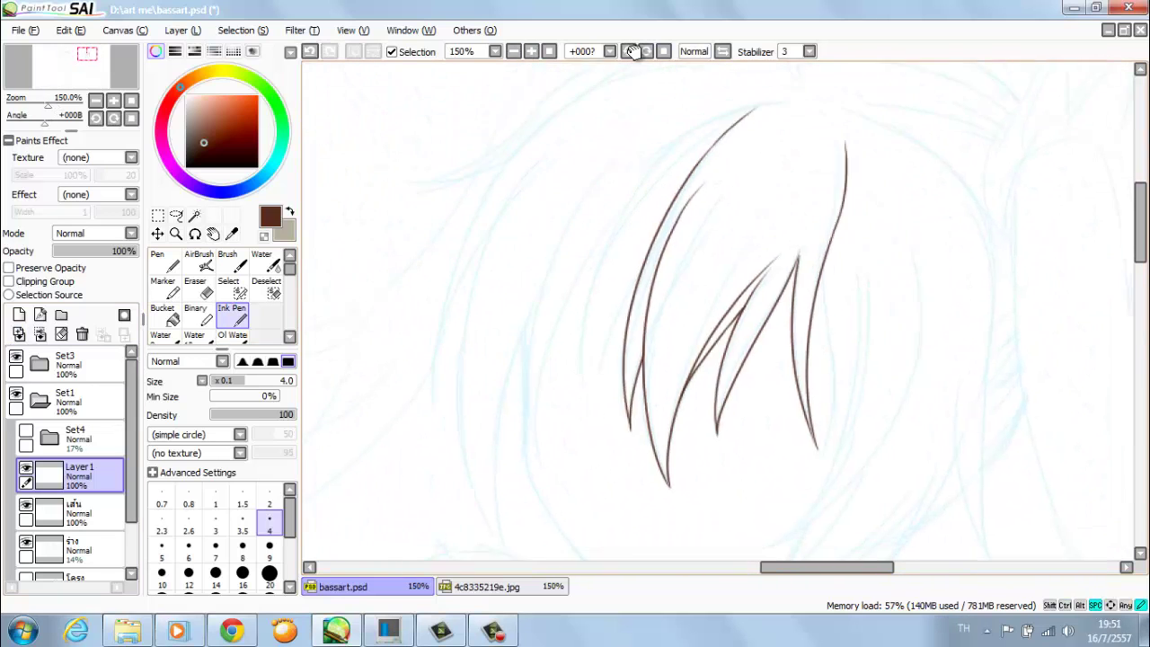
- Ink another pointed strand left of the inked fringe strands and erase the overlapping line
left_click_drag(683, 270, 593, 343)
left_click_drag(555, 292, 508, 462)
left_click_drag(548, 358, 540, 499)
left_click(195, 288)
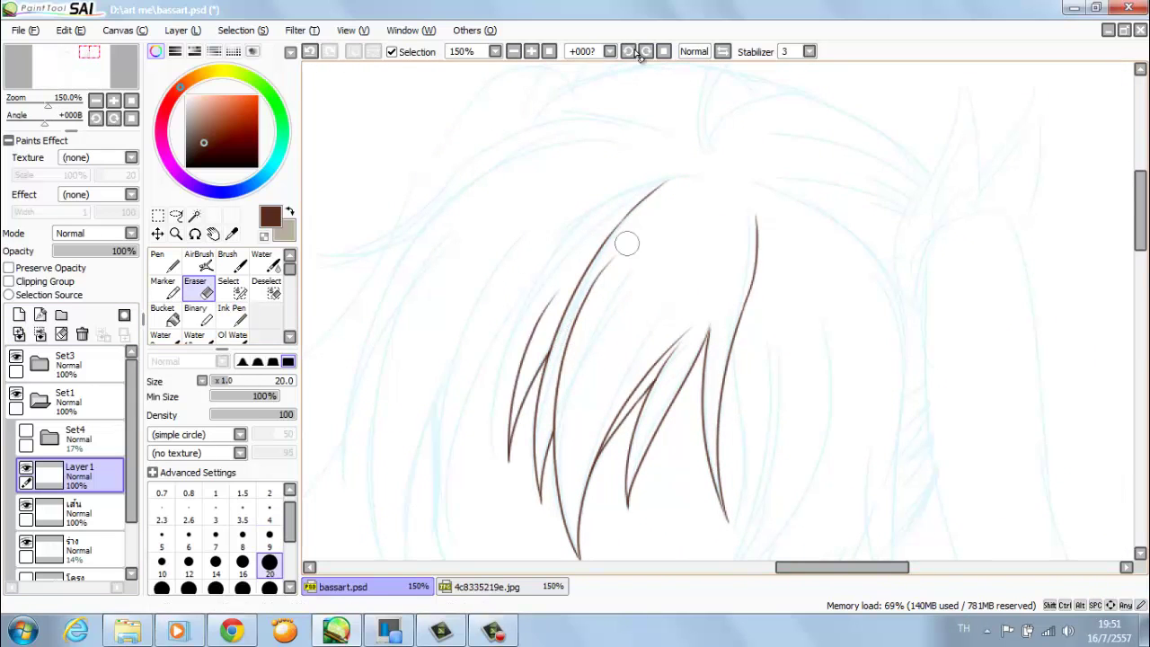
- Ink the adjoining outer strand on the left, clean up its crossing lines and extend its edge to the crown
key("n")
key("e")
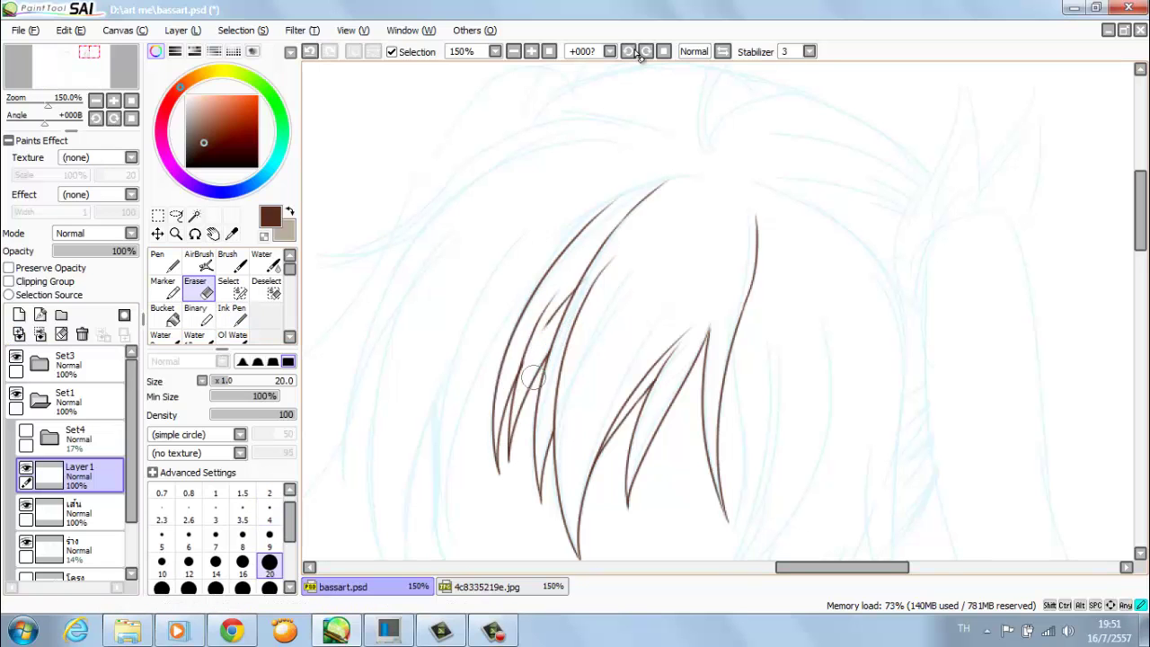
key("ctrl+t")
key("Escape")
scroll(544, 77, "up", 2)
left_click(629, 51)
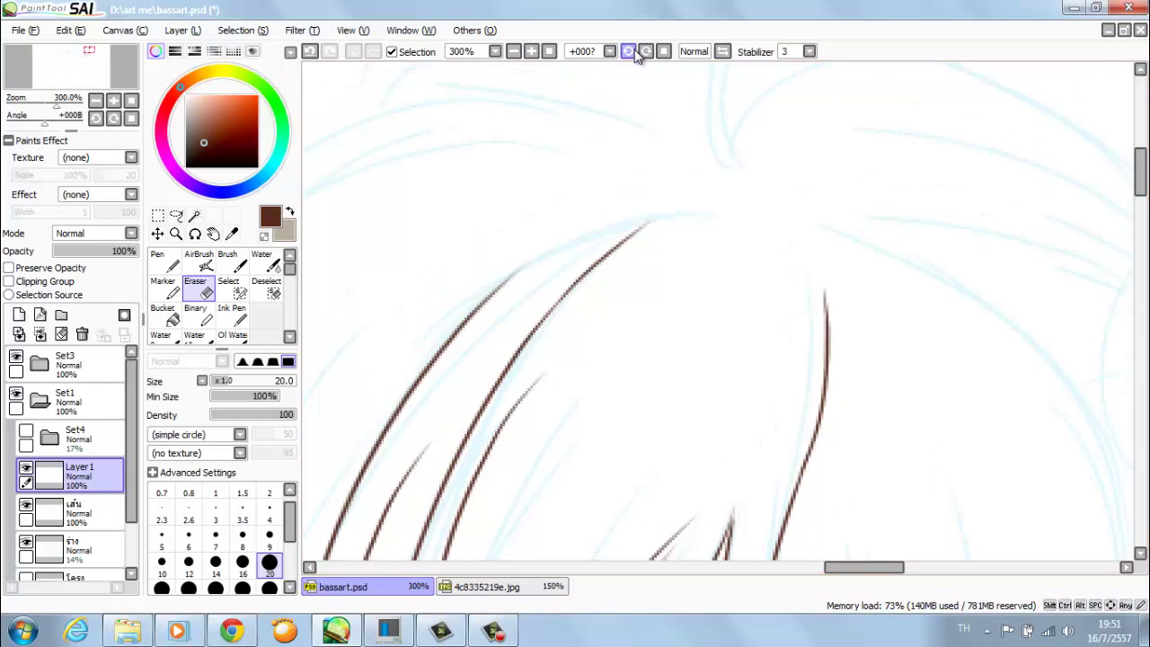
key("n")
key("Home")
scroll(646, 66, "down", 2)
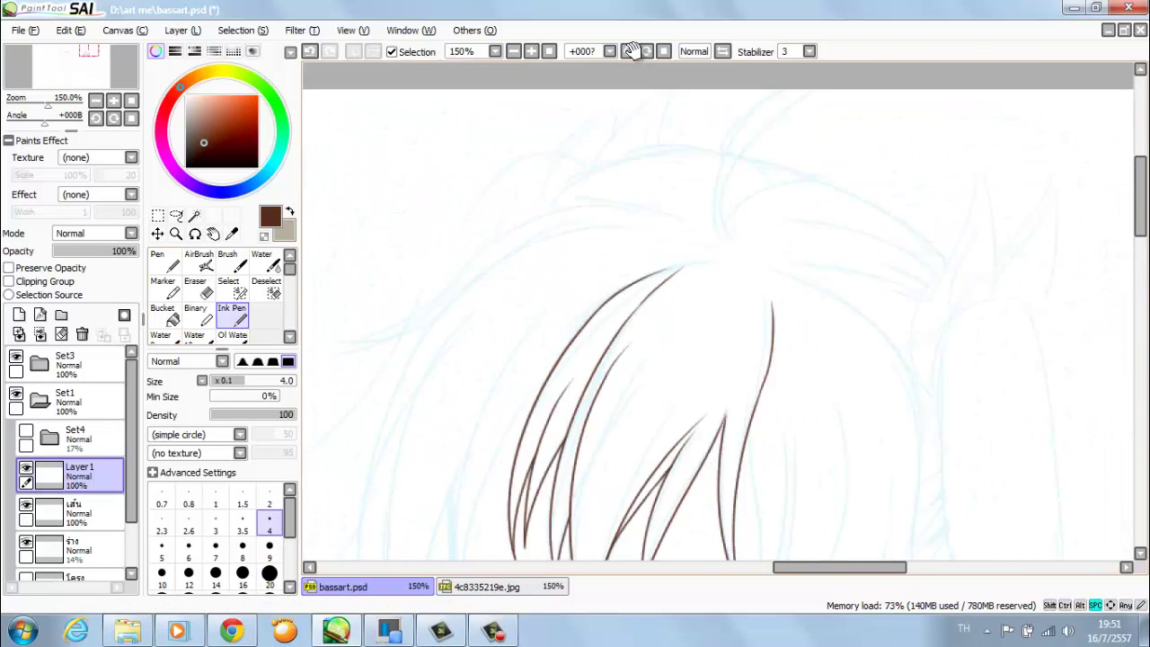
- Ink a long pointed strand farther left of the fringe and erase where it crosses the neighbouring strand
scroll(646, 65, "up", 2)
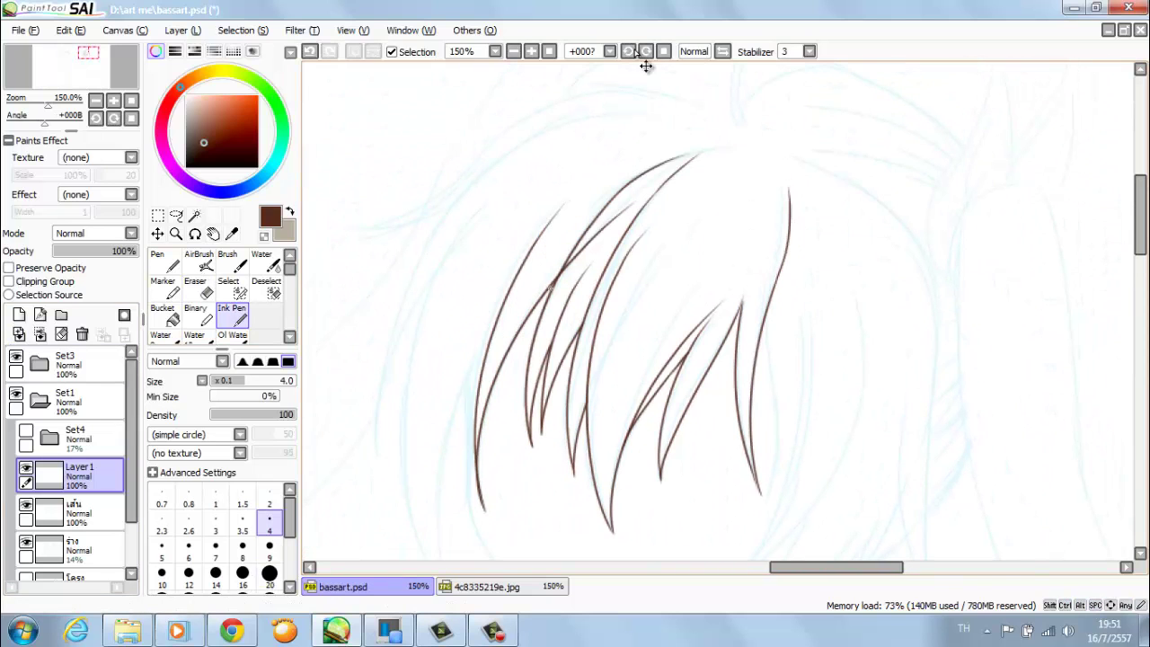
key("e")
scroll(640, 56, "down", 3)
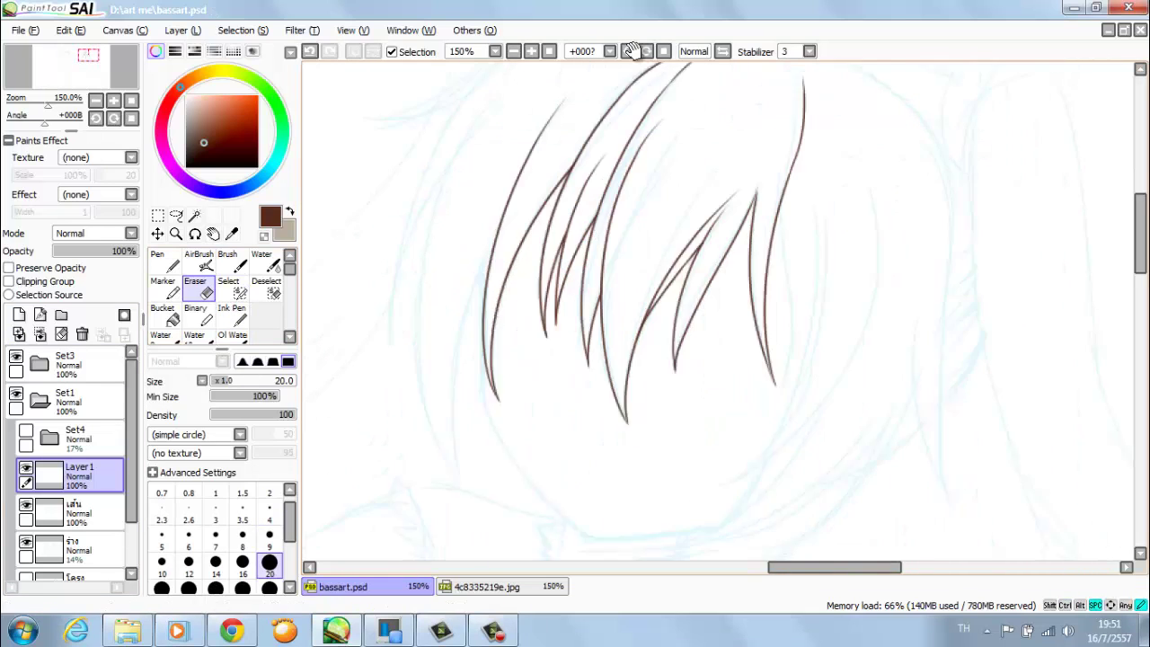
- Ink a longer side lock at the left of the face, with both edges meeting at a lower point
key("n")
key("e")
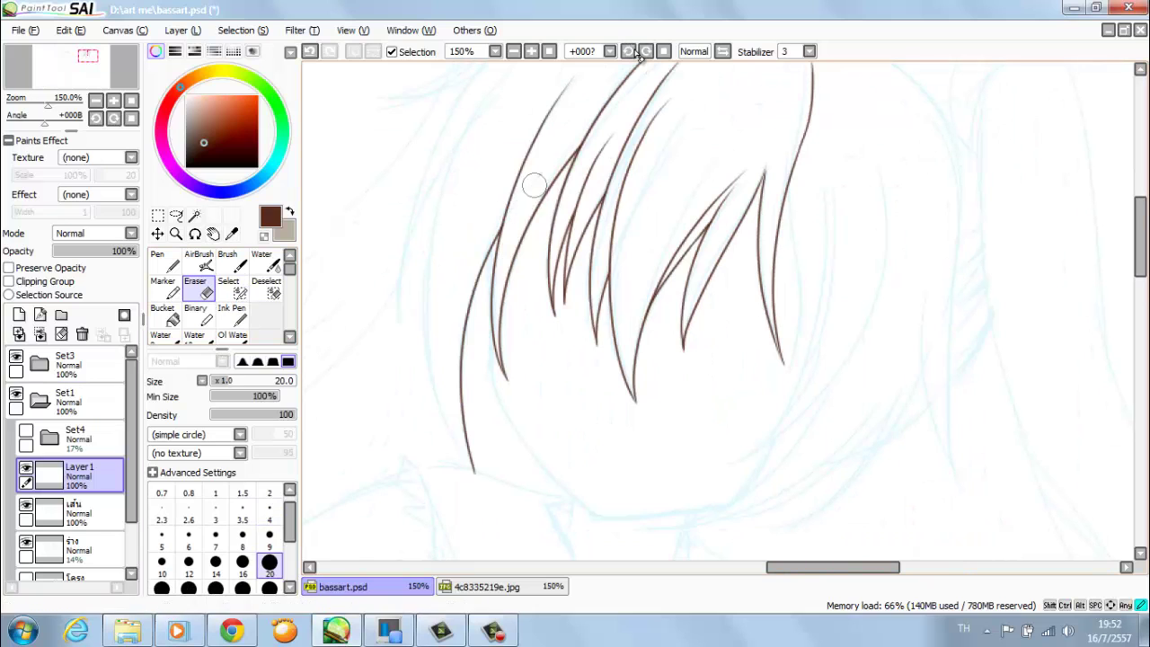
left_click(639, 51)
left_click(636, 52)
key("n")
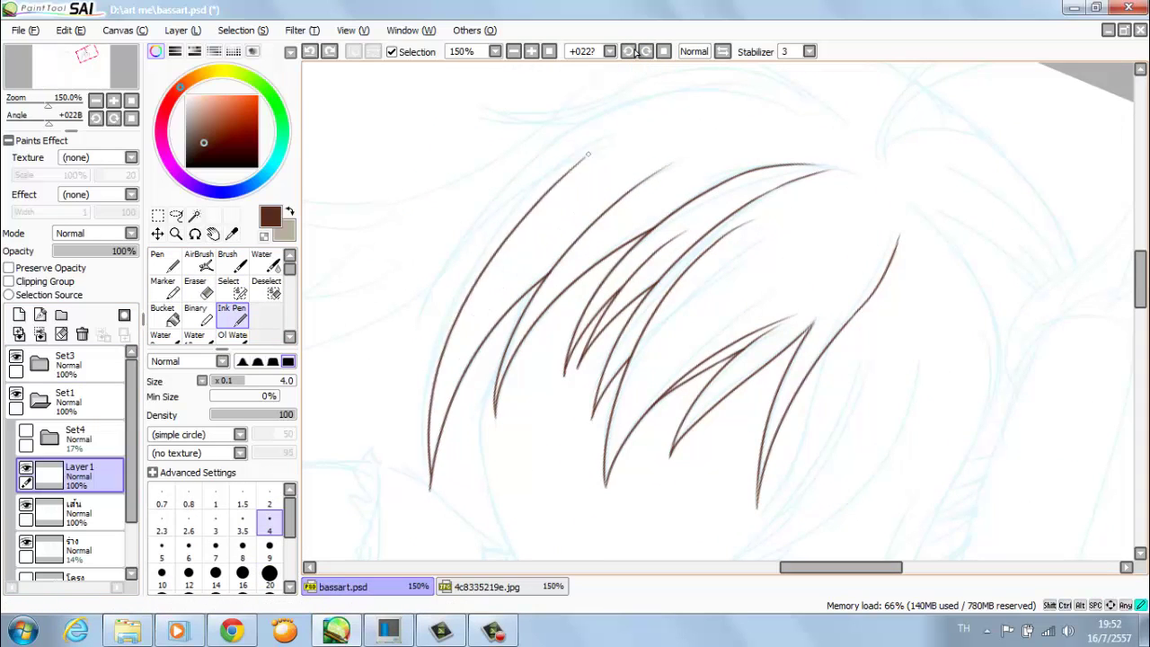
- Ink a narrow strand along the outer left side of the hair, redrawing its outer curve to follow the sketch
left_click(663, 51)
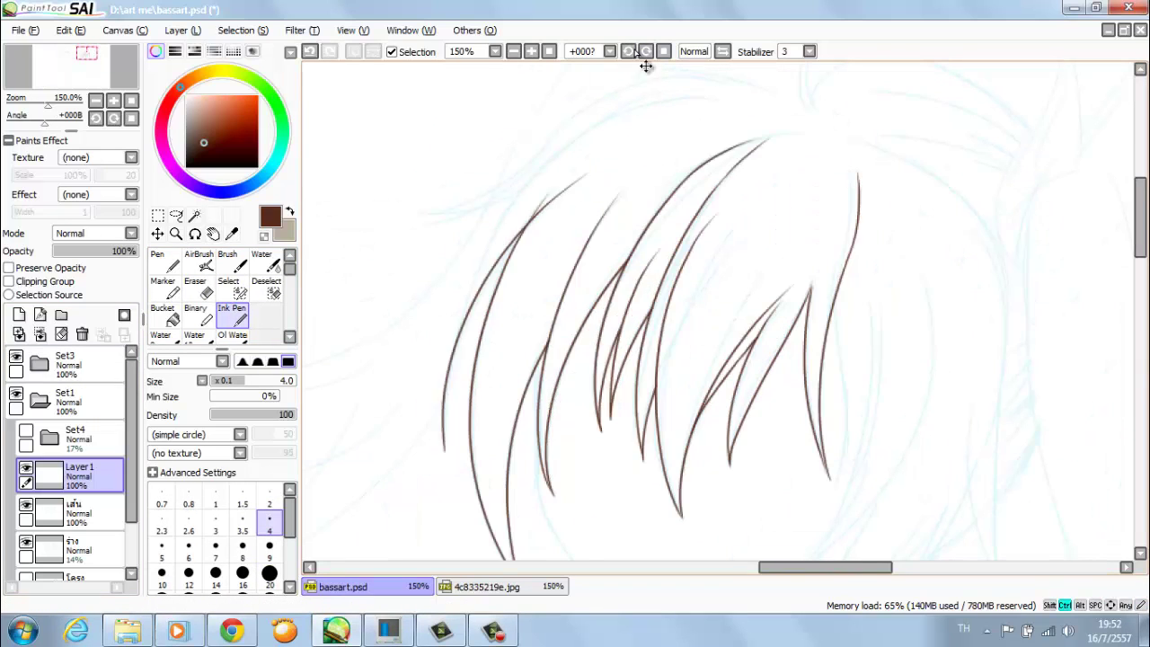
key("e")
key("n")
left_click_drag(585, 133, 448, 440)
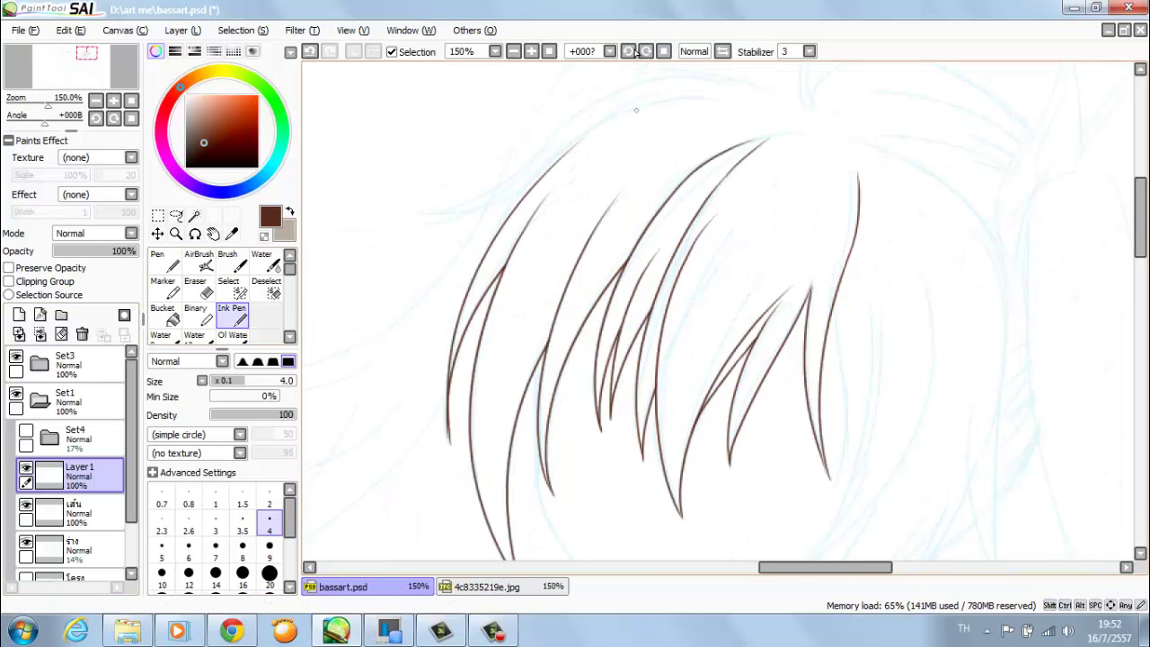
- Extend the outermost left hair line in a smooth arc over to the crown and clean up the stroke with the Eraser
key("Page_Up")
key("Delete")
key("Delete")
key("Delete")
key("e")
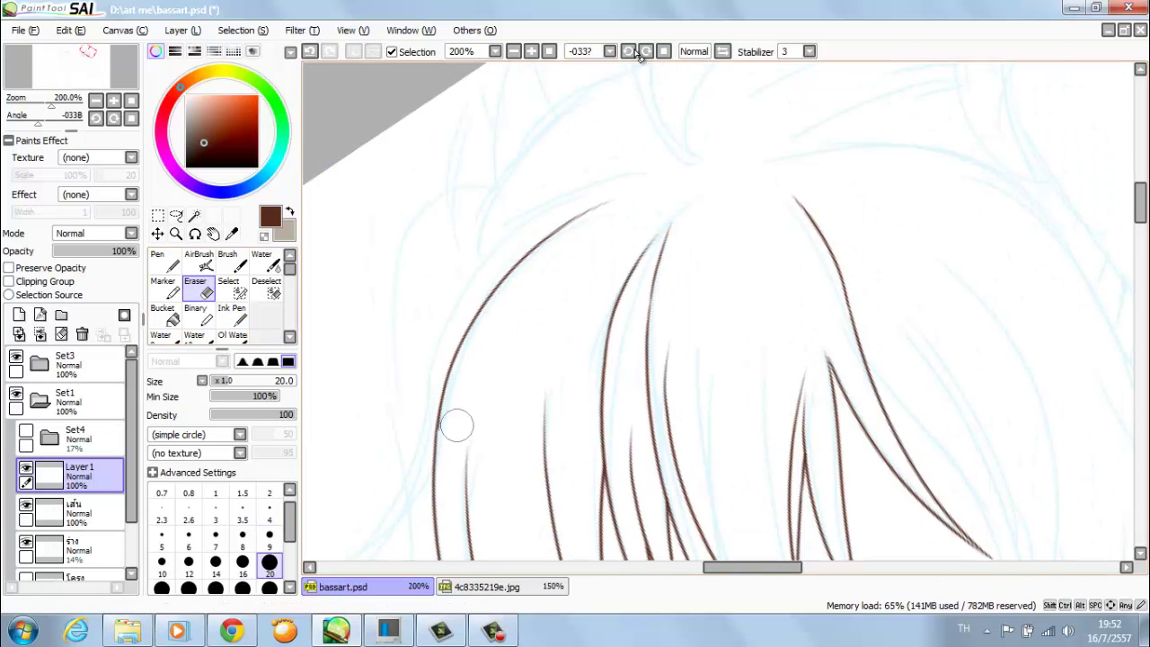
key("End")
key("End")
key("End")
key("End")
key("End")
key("End")
key("End")
key("Page_Down")
key("Page_Down")
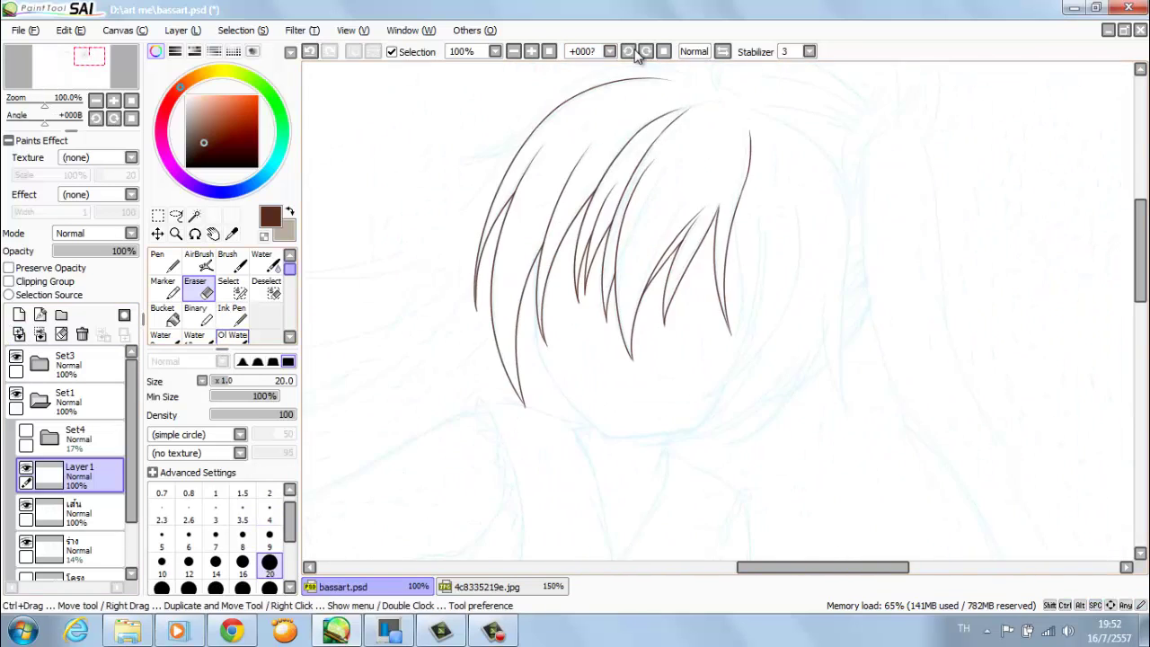
- Ink the large curved strand right of the central fringe, with both edges meeting at a lower tip near the cheek
key("n")
key("Page_Up")
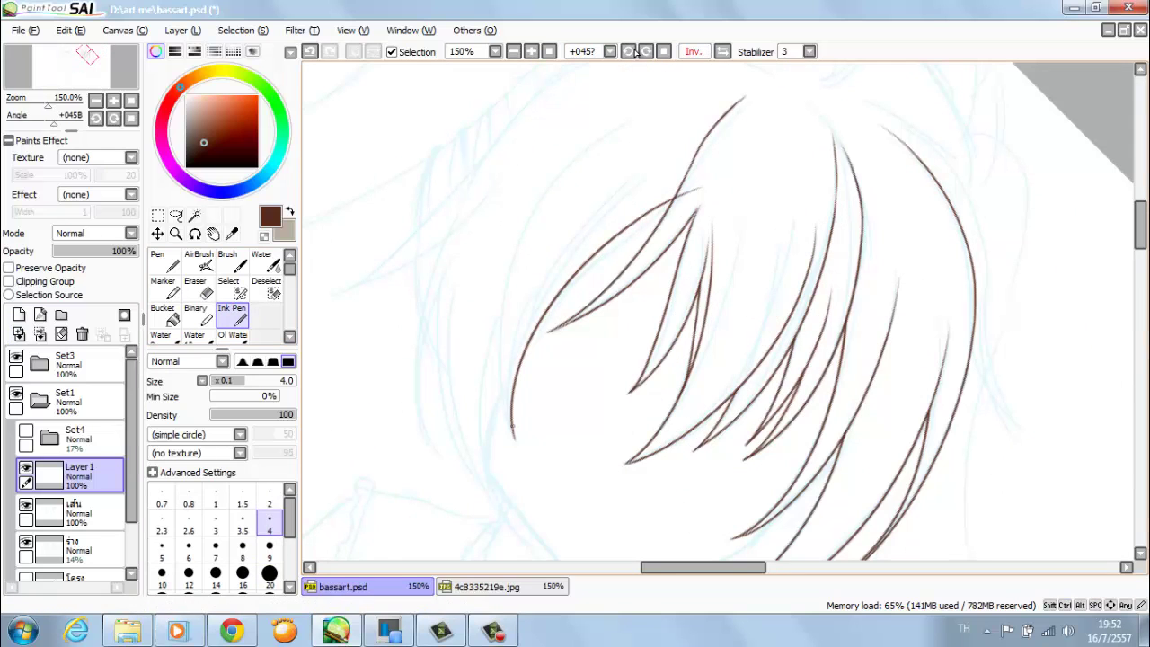
key("ctrl+z")
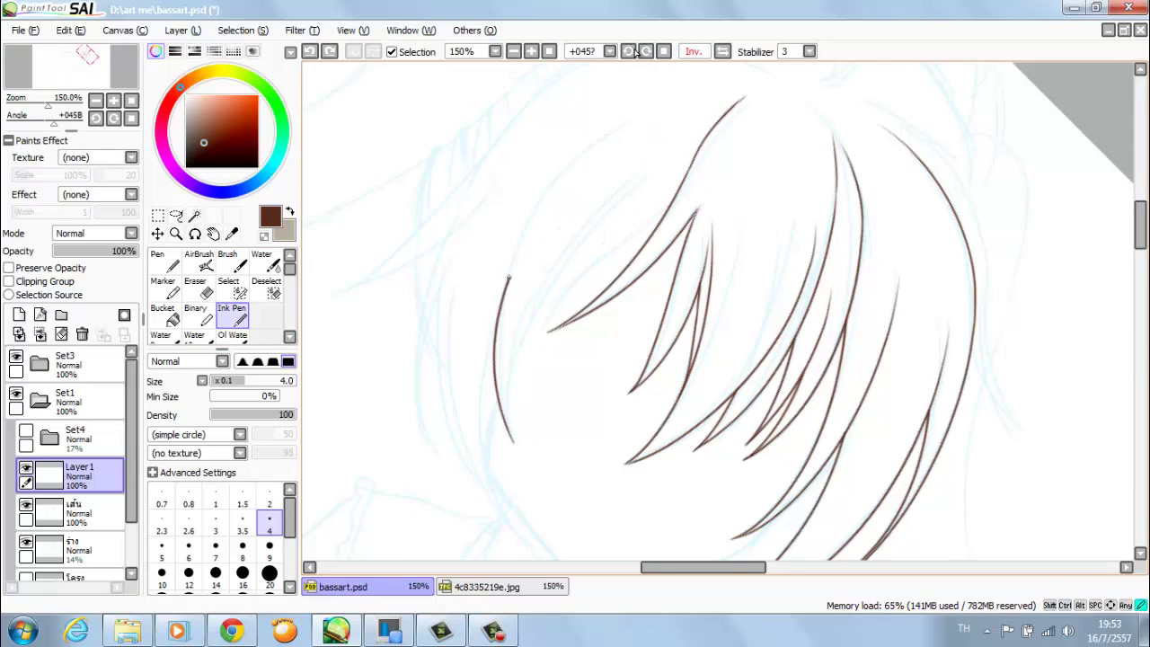
left_click_drag(624, 122, 517, 450)
key("Delete")
key("Page_Up")
key("e")
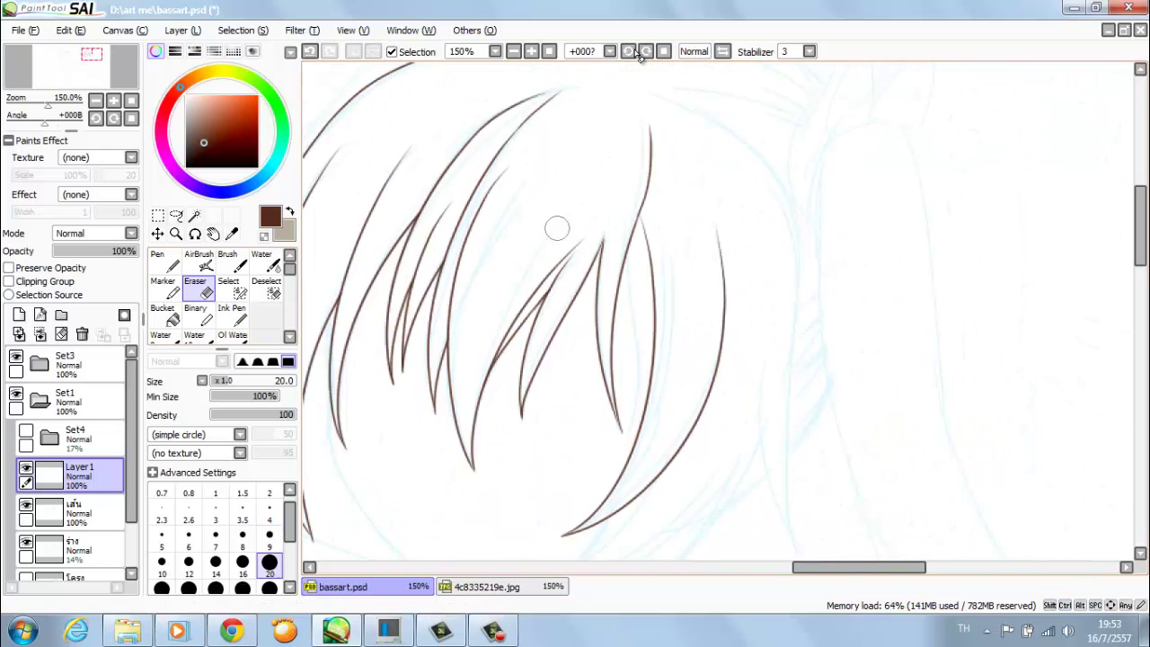
- Ink a thin inner line between the central strand and the large right strand, erasing its excess end
key("n")
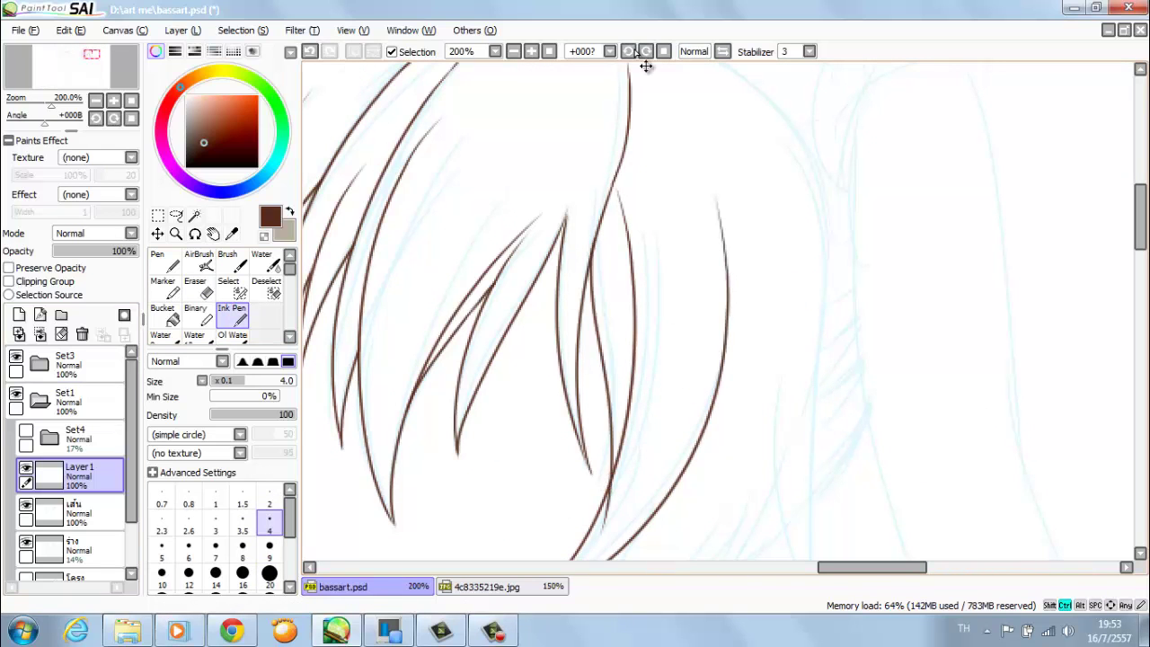
key("ctrl+t")
key("Escape")
key("e")
key("Page_Down")
key("Page_Down")
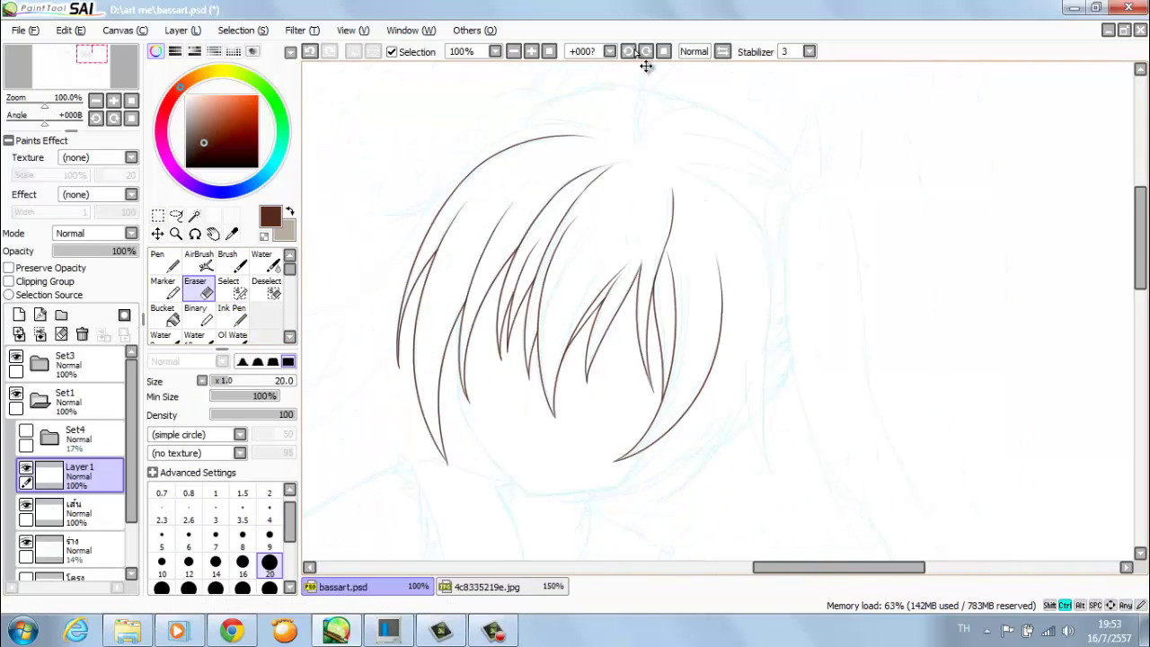
- Show the Set4 face sketch, ink the short nose line over it, and hide Set4 again
key("Page_Up")
key("Page_Up")
left_click(26, 437)
key("n")
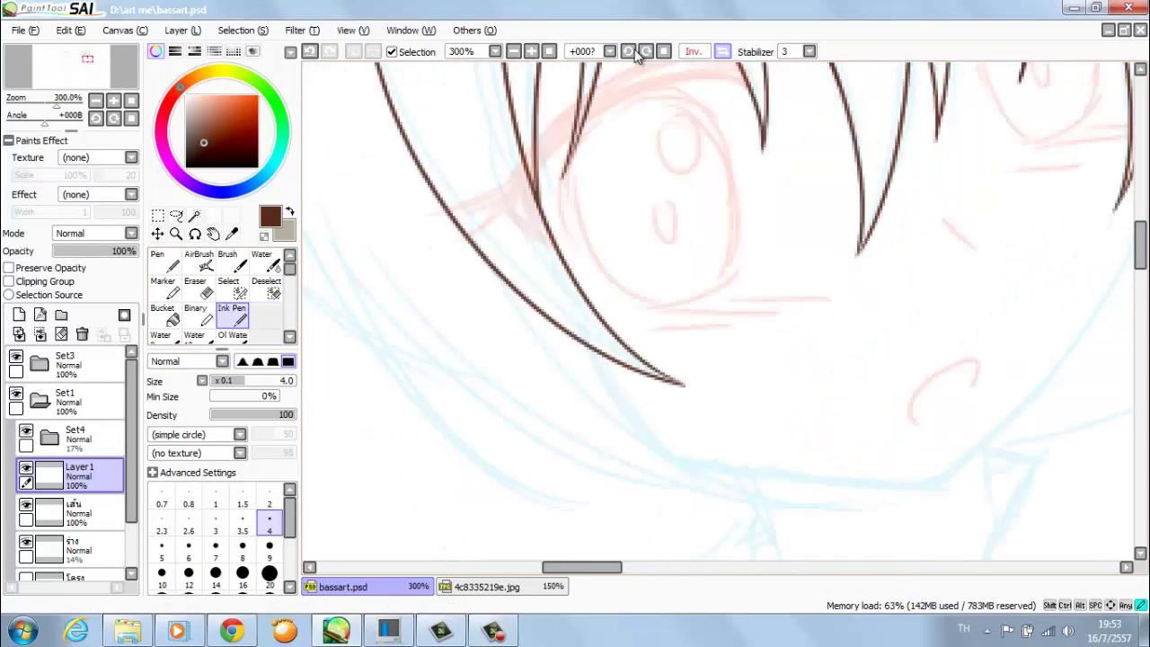
key("End")
key("Page_Up")
left_click_drag(677, 290, 695, 352)
key("Page_Down")
key("Page_Down")
key("Page_Down")
key("Page_Down")
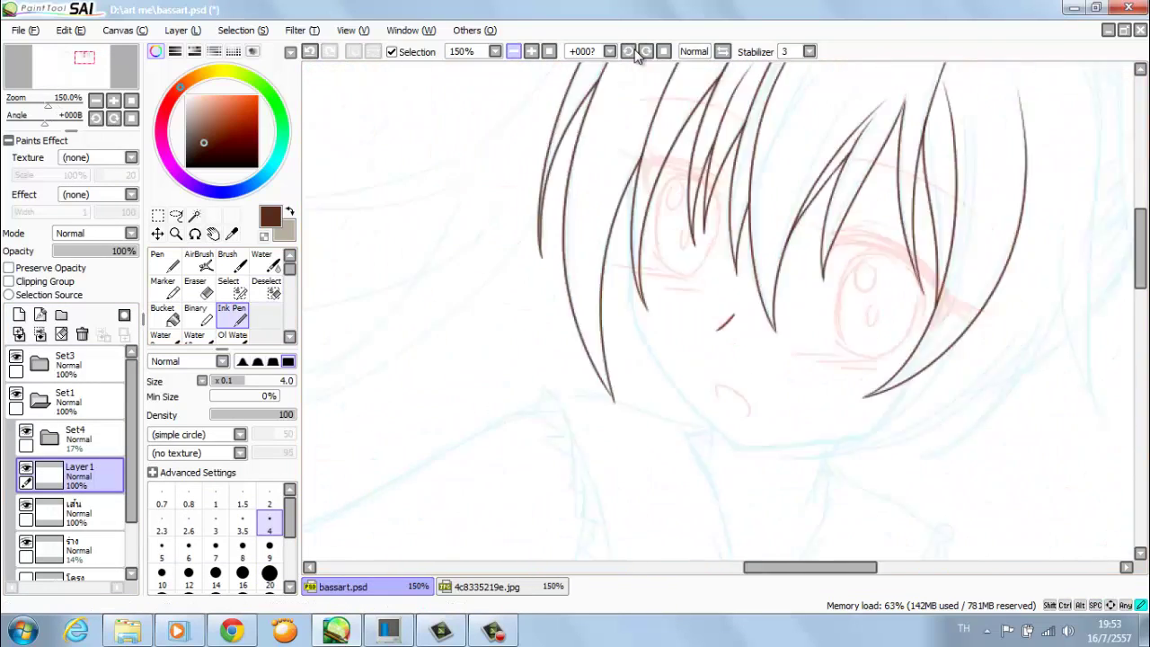
left_click(26, 432)
- Ink a second, outer curved lock beside the right cheek and erase its overlap with the inner strand
key("Page_Up")
left_click(636, 52)
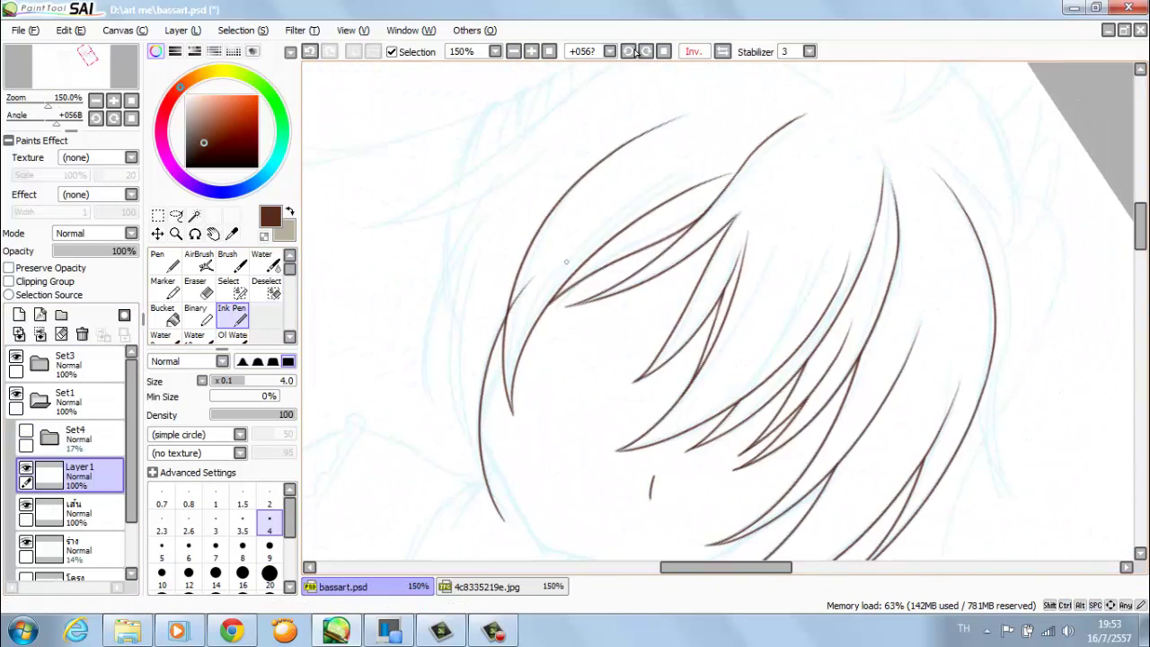
key("e")
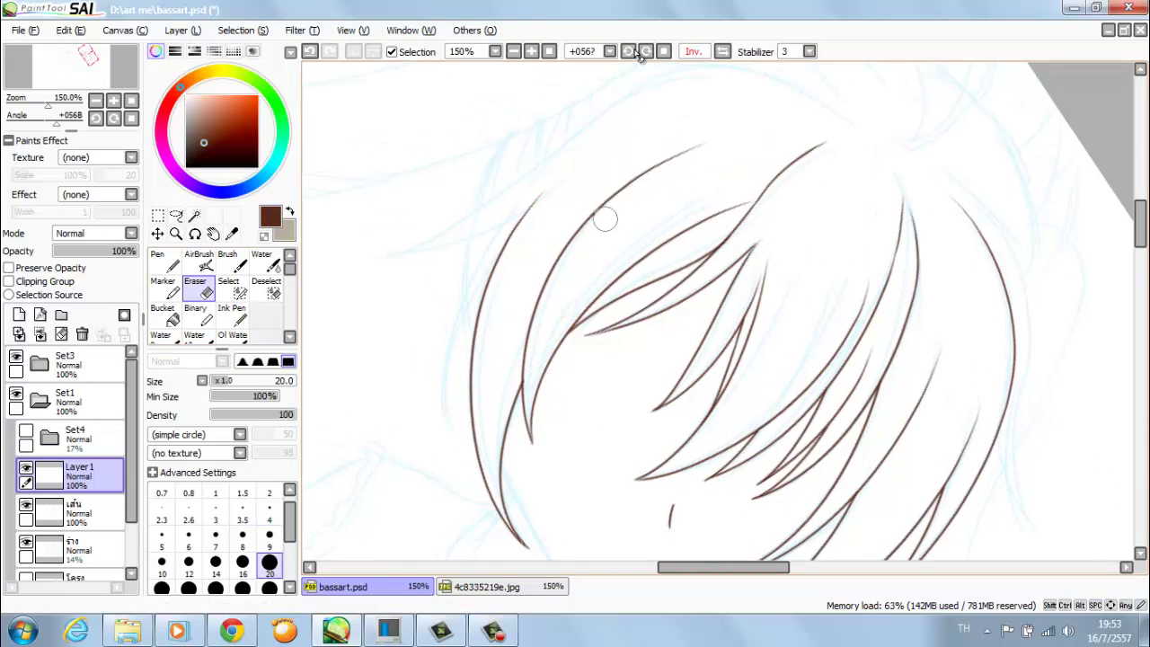
key("e")
left_click(636, 52)
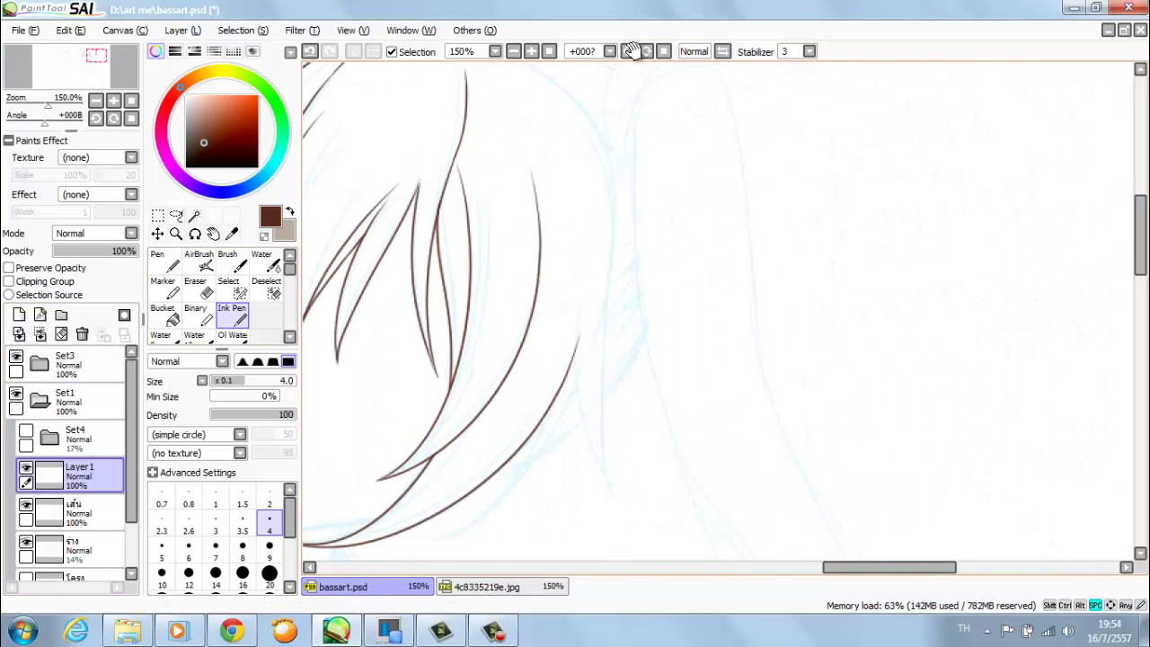
- Ink a thin lock curving downward outside the right cheek strand and erase the line crossing it
left_click_drag(593, 259, 615, 502)
key("e")
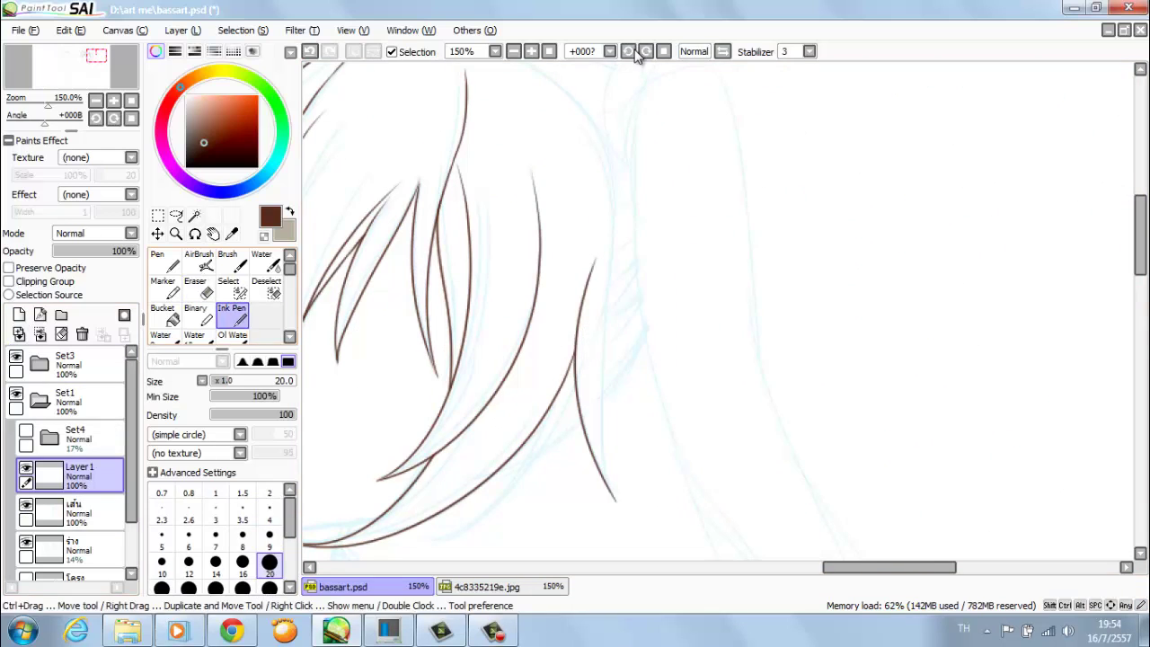
key("e")
- Ink the outer right outline of the hair from the side lock up around the head to the crown
scroll(634, 290, "up", 3)
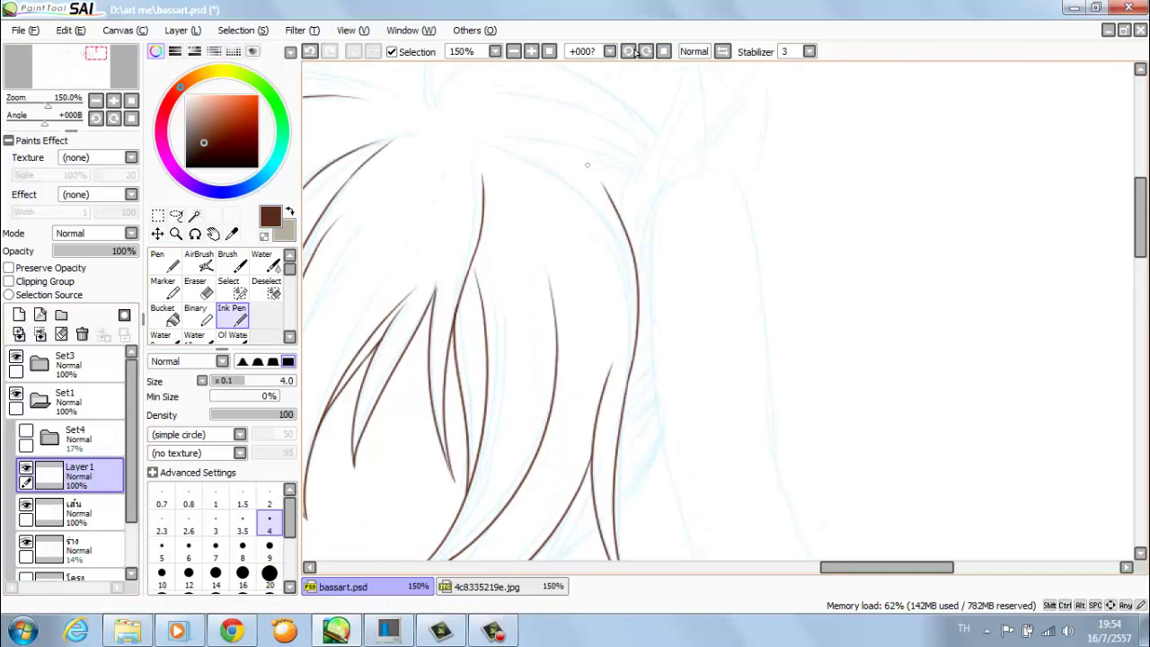
key("ctrl+plus")
key("Delete")
key("Delete")
key("Delete")
key("Delete")
key("Delete")
key("Delete")
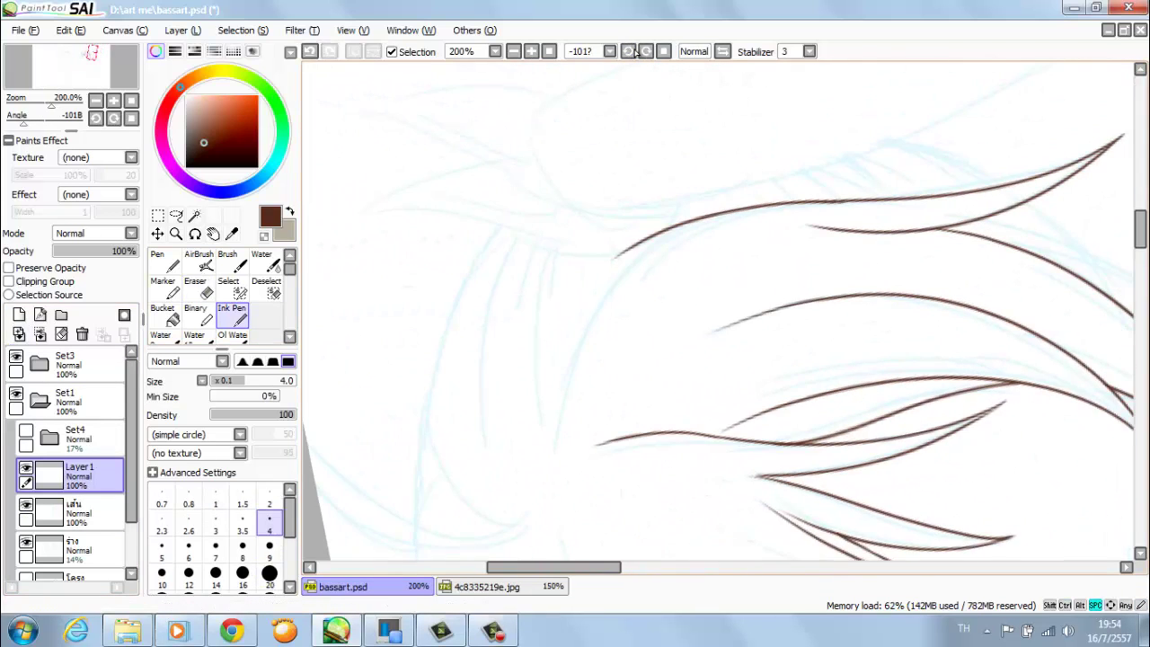
key("Delete")
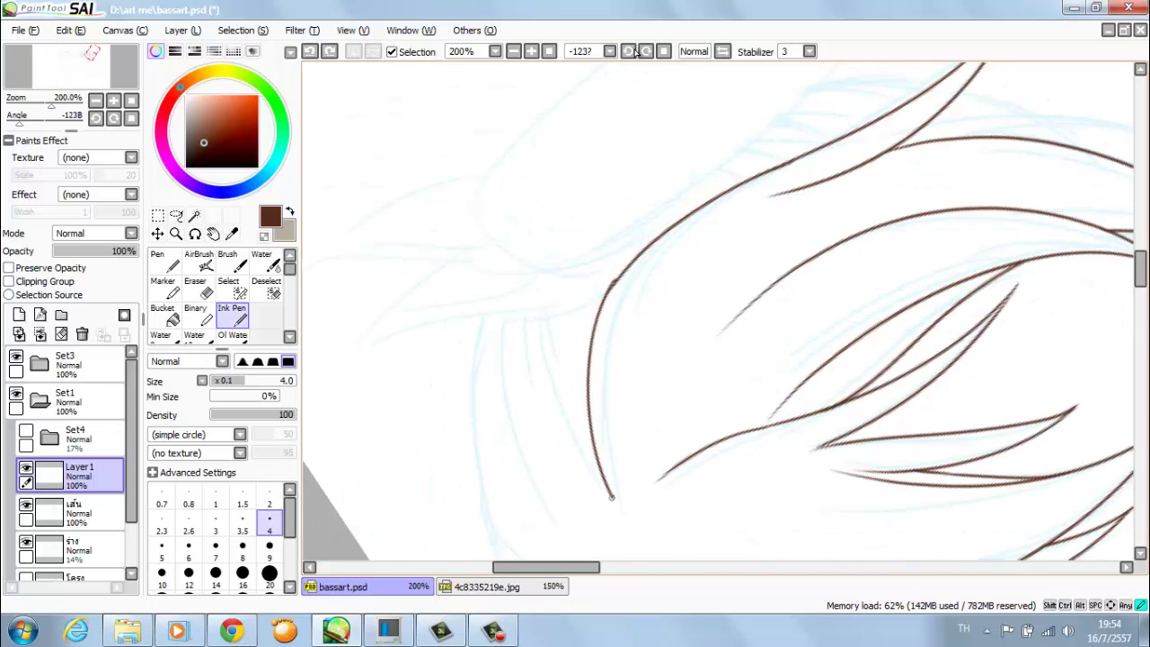
key("Home")
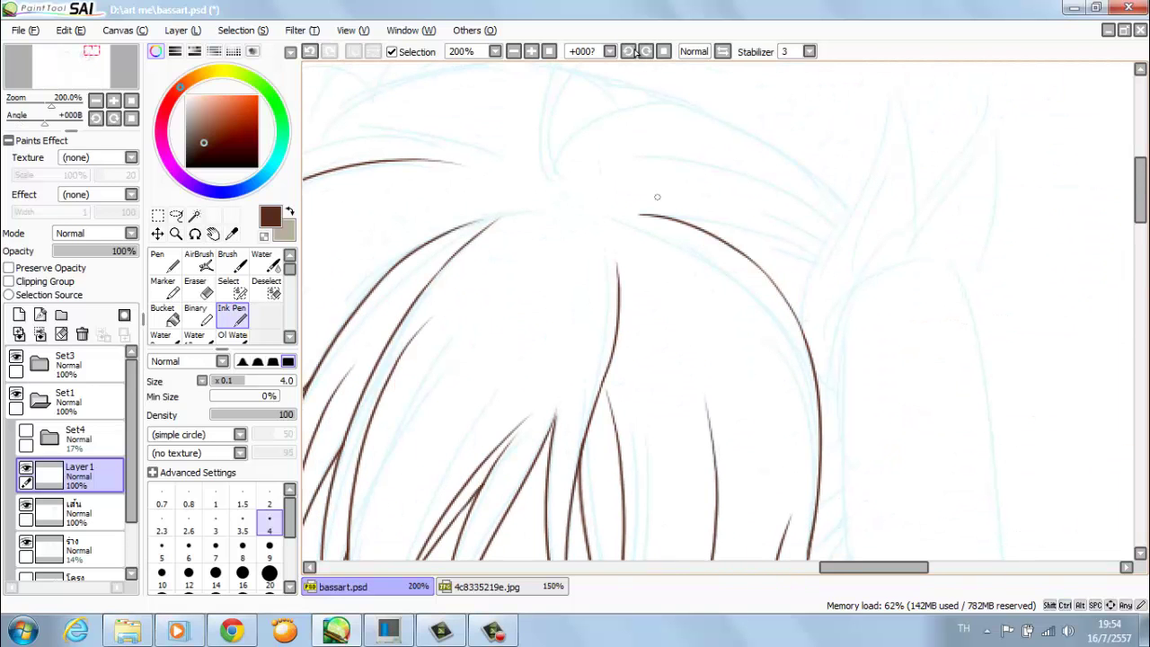
- Ink the left jawline from beneath the cheek strand down to the point of the chin
key("ctrl+minus")
key("ctrl+minus")
key("ctrl+minus")
key("ctrl+plus")
key("ctrl+plus")
key("ctrl+plus")
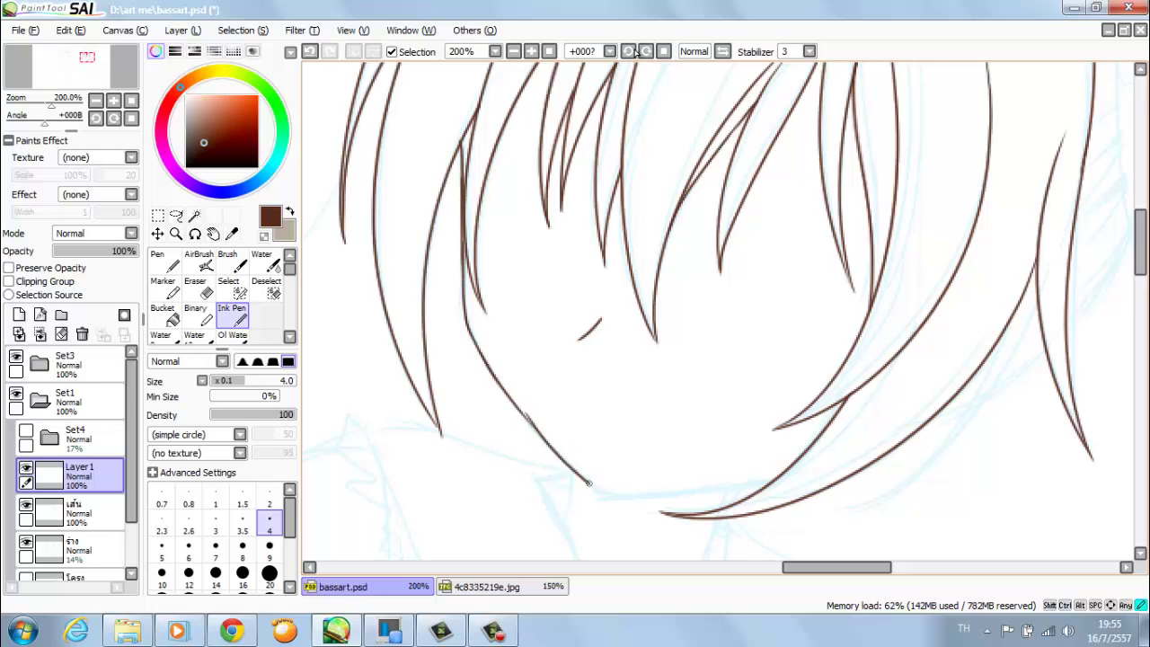
- Ink the underside of the jaw from the chin to the side lock and clean up the chin corner with the Eraser
key("ctrl+plus")
key("End")
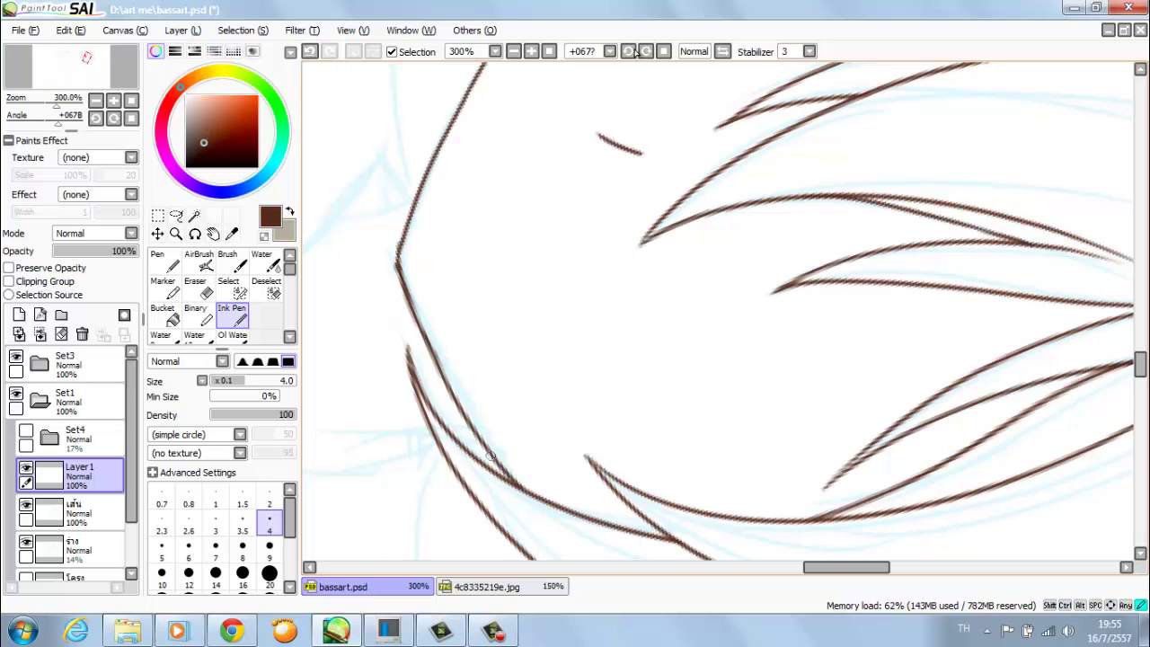
key("Home")
key("ctrl+plus")
key("e")
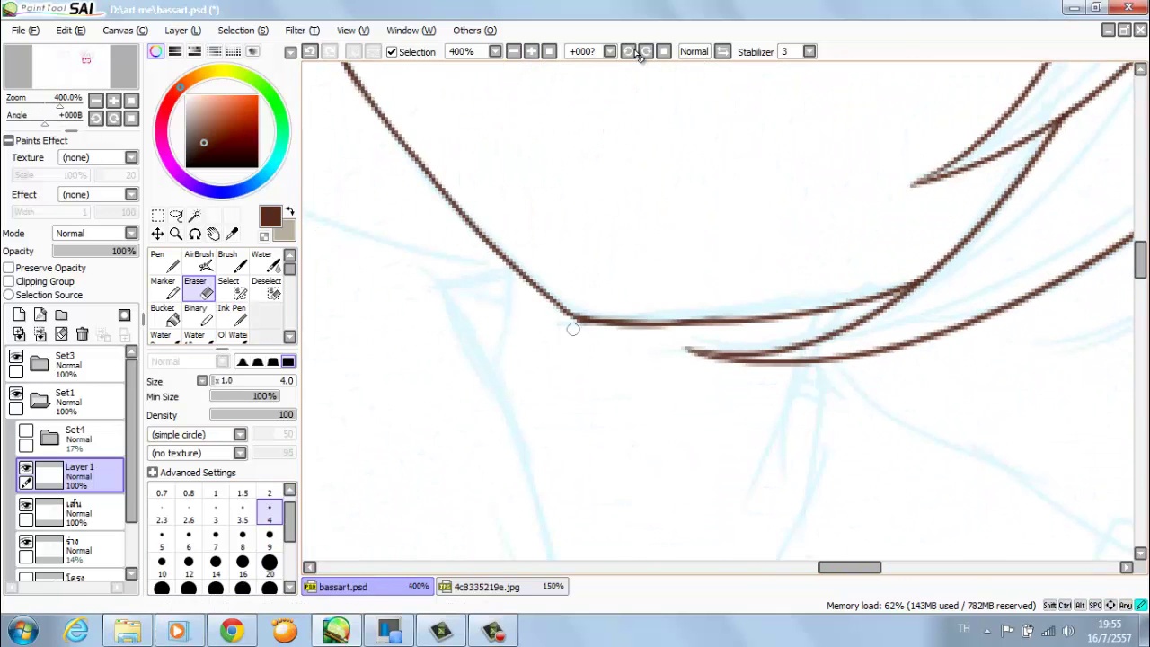
key("ctrl+minus")
key("ctrl+minus")
key("ctrl+minus")
key("ctrl+minus")
- Ink the short neck lines below the jaw with the Ink Pen and erase the part crossing the hair lock
key("n")
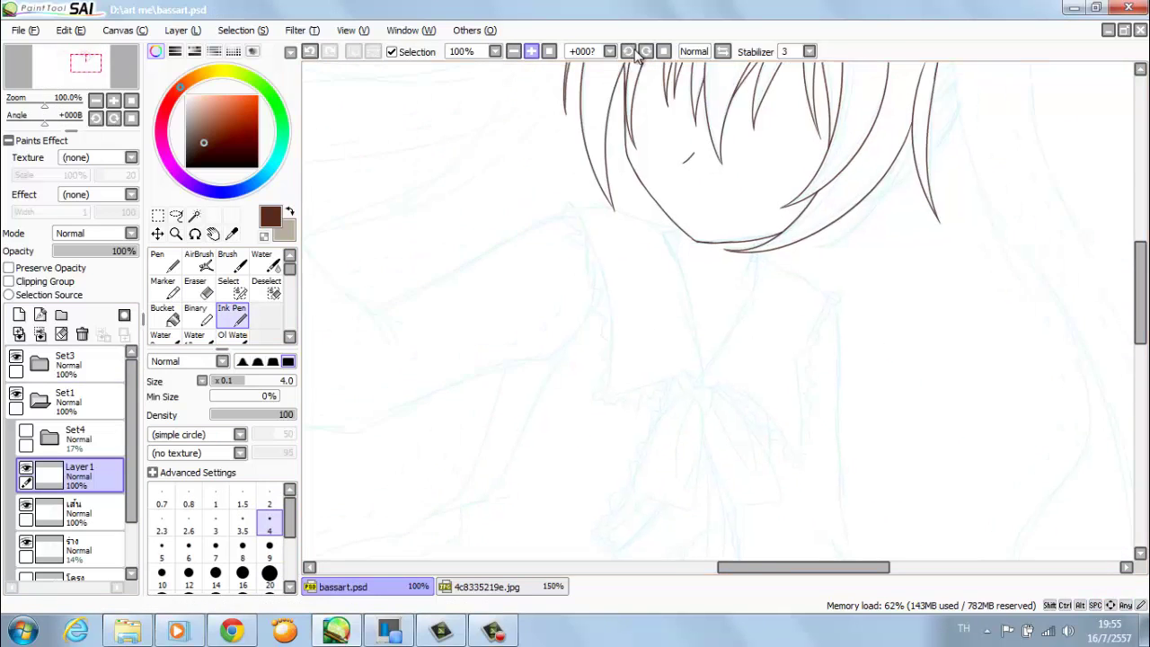
key("ctrl+plus")
left_click_drag(639, 144, 637, 193)
left_click_drag(778, 214, 776, 257)
key("e")
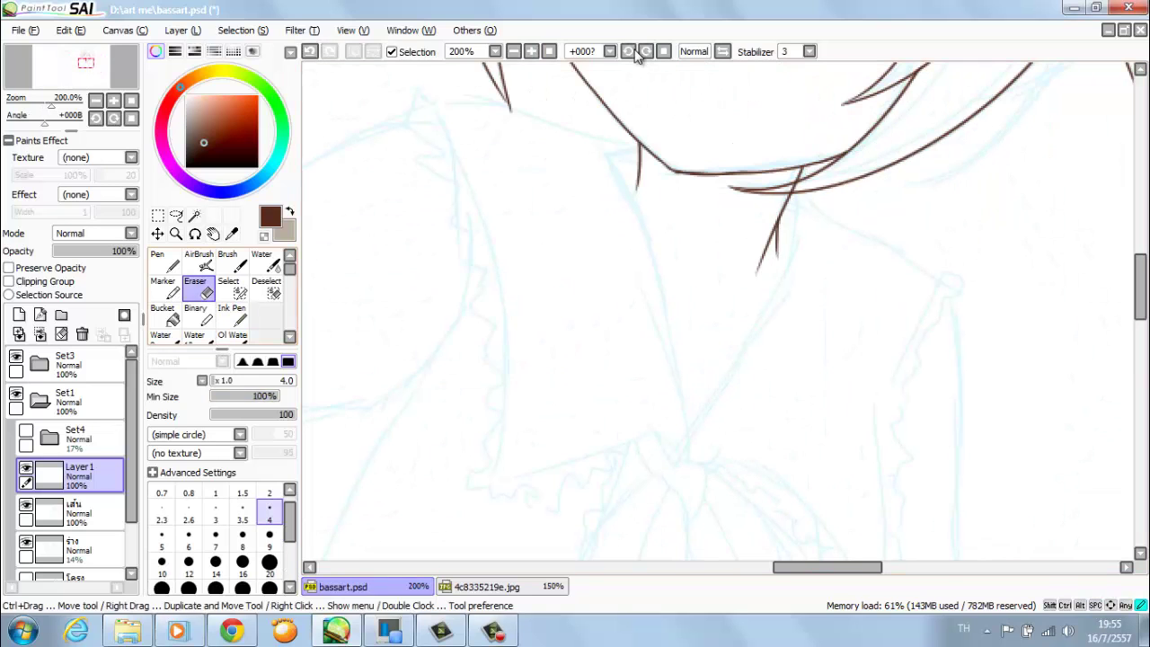
left_click_drag(791, 184, 794, 195)
key("n")
left_click_drag(756, 270, 770, 260)
- Ink the first collar flap's inner edge from its small fold at the neck down to the bow
key("h")
left_click(629, 51)
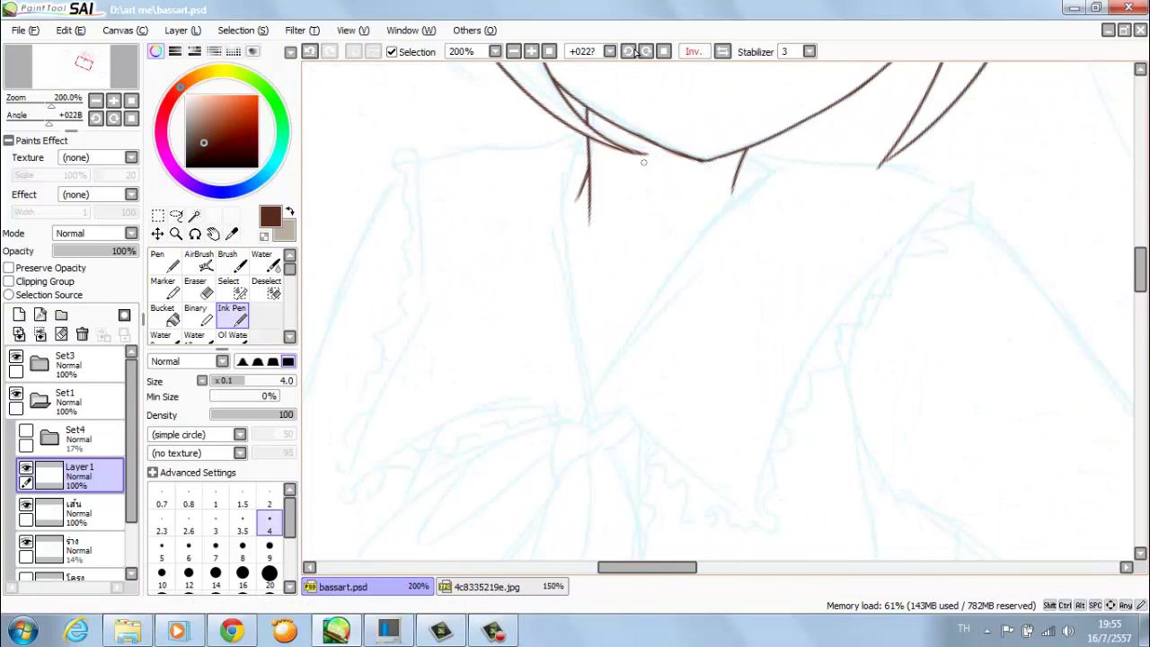
left_click_drag(720, 227, 778, 165)
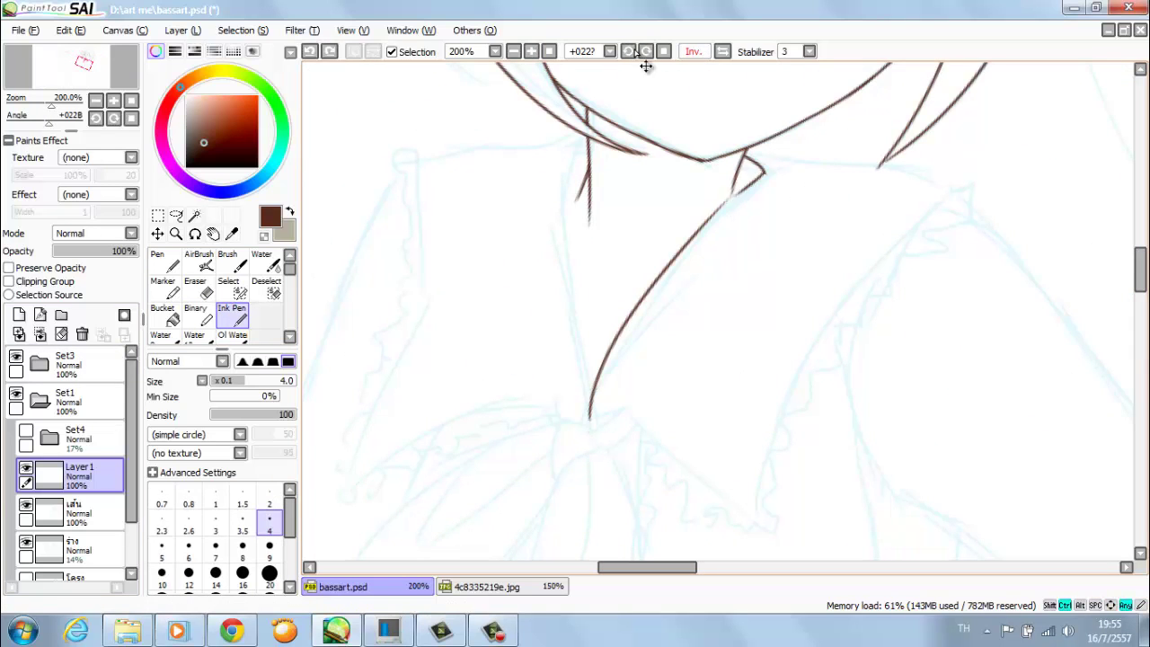
- Close the first collar flap's outline by inking its shoulder line, lower edge and long curved outer edge
key("ctrl+plus")
mouse_move(668, 244)
left_mouse_down()
mouse_move(718, 236)
mouse_move(740, 341)
left_mouse_up()
key("ctrl+minus")
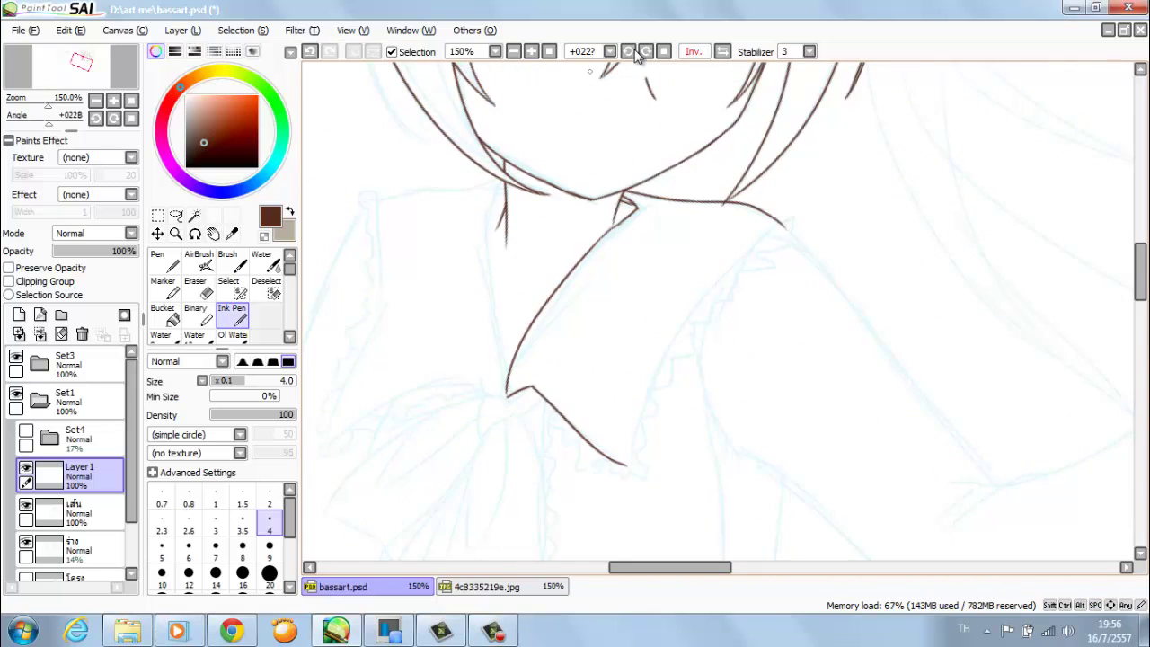
key("ctrl+plus")
left_click_drag(597, 518, 664, 352)
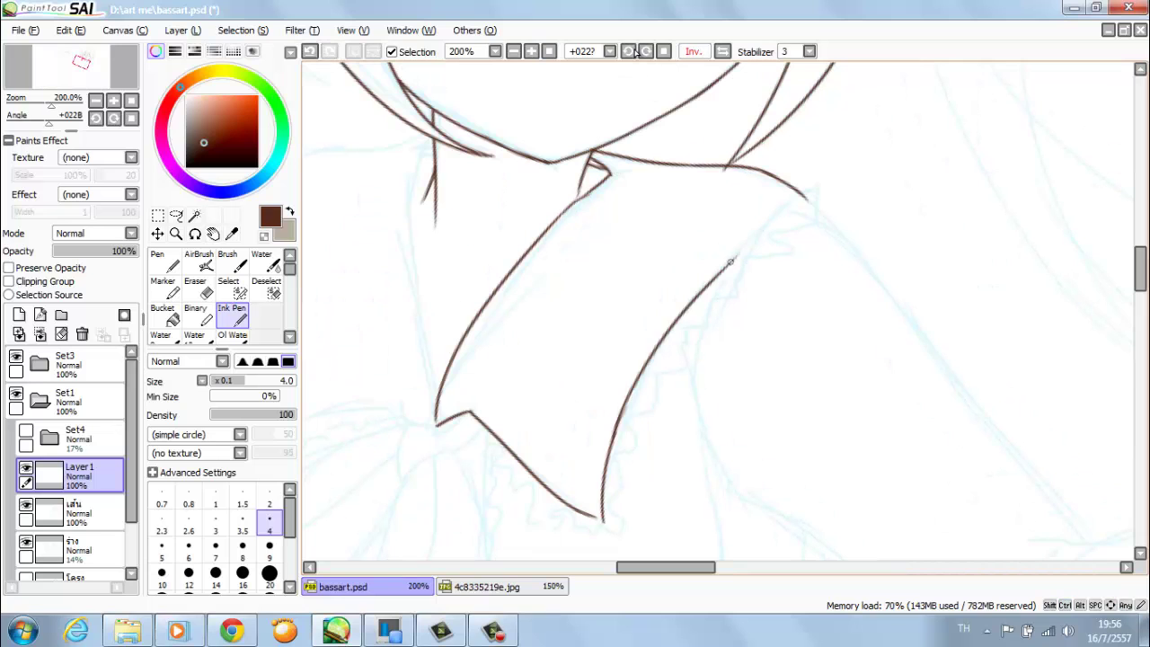
- Ink a wavy ruffle trim along the lower and outer edges of the first collar flap up to the shoulder
key("ctrl+plus")
key("ctrl+plus")
key("ctrl+plus")
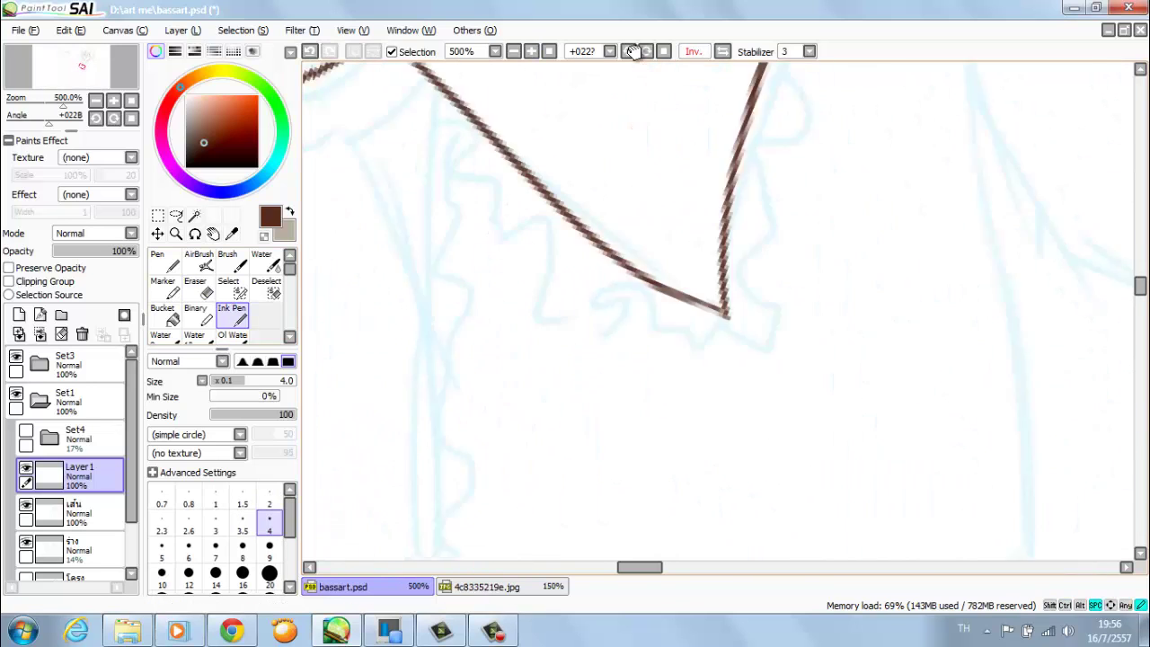
key("ctrl+minus")
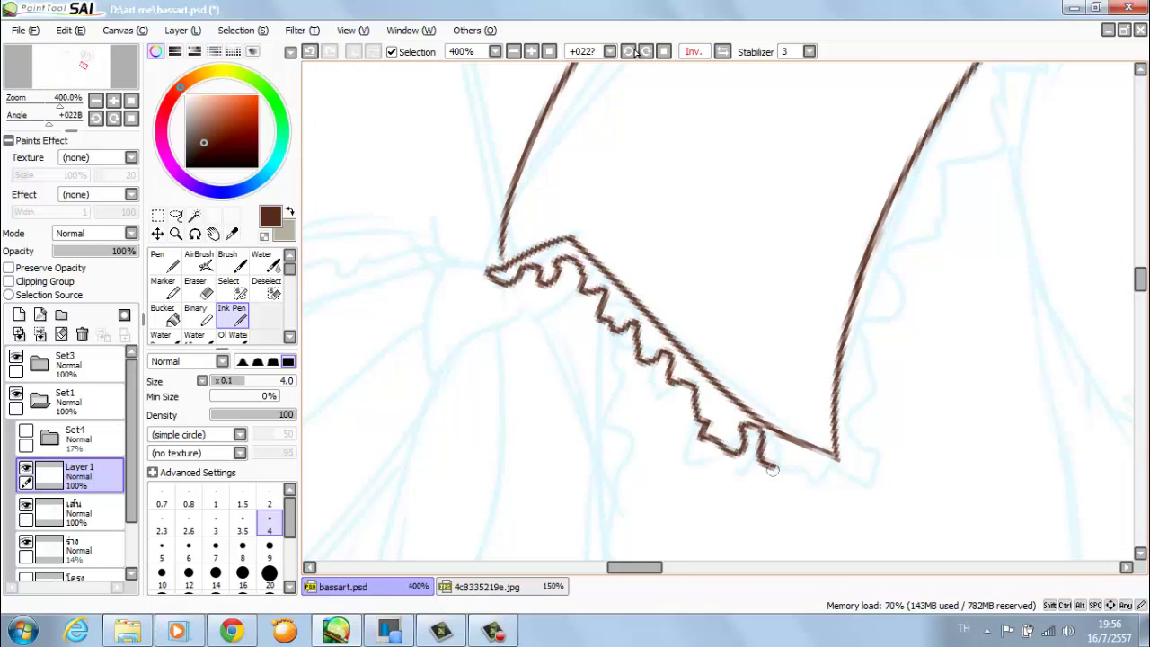
left_click_drag(876, 368, 903, 244)
scroll(903, 244, "up", 3)
scroll(885, 219, "up", 3)
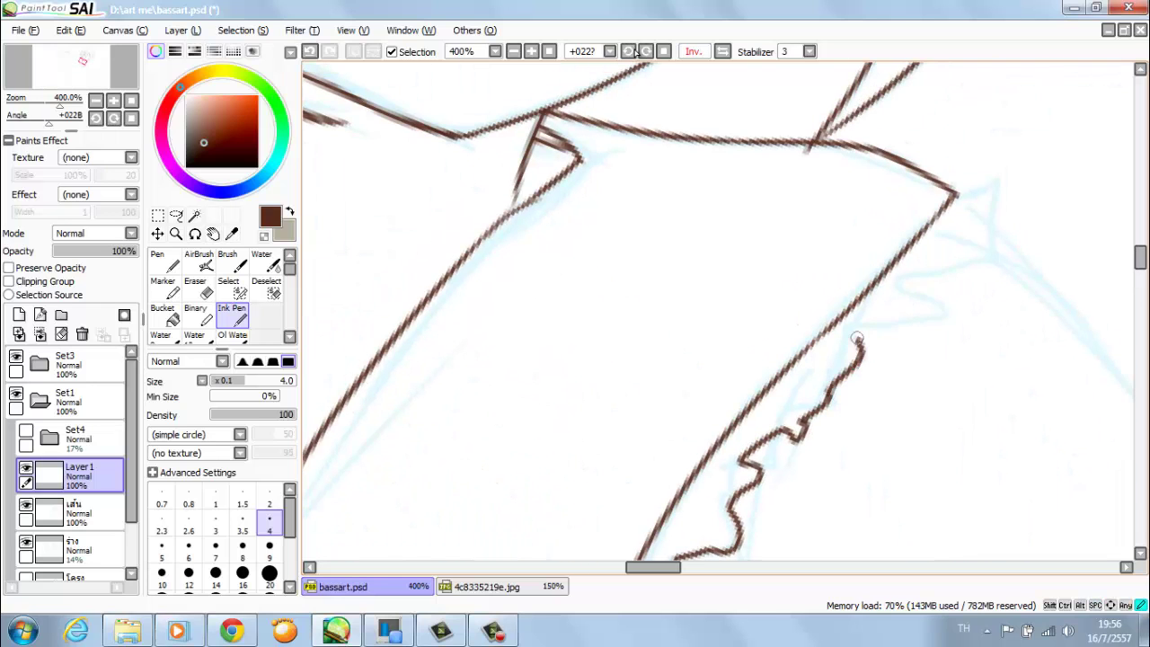
left_click_drag(858, 296, 980, 189)
- Add short fold lines between the ruffle trim and the edges of the first collar flap
scroll(980, 189, "down", 3)
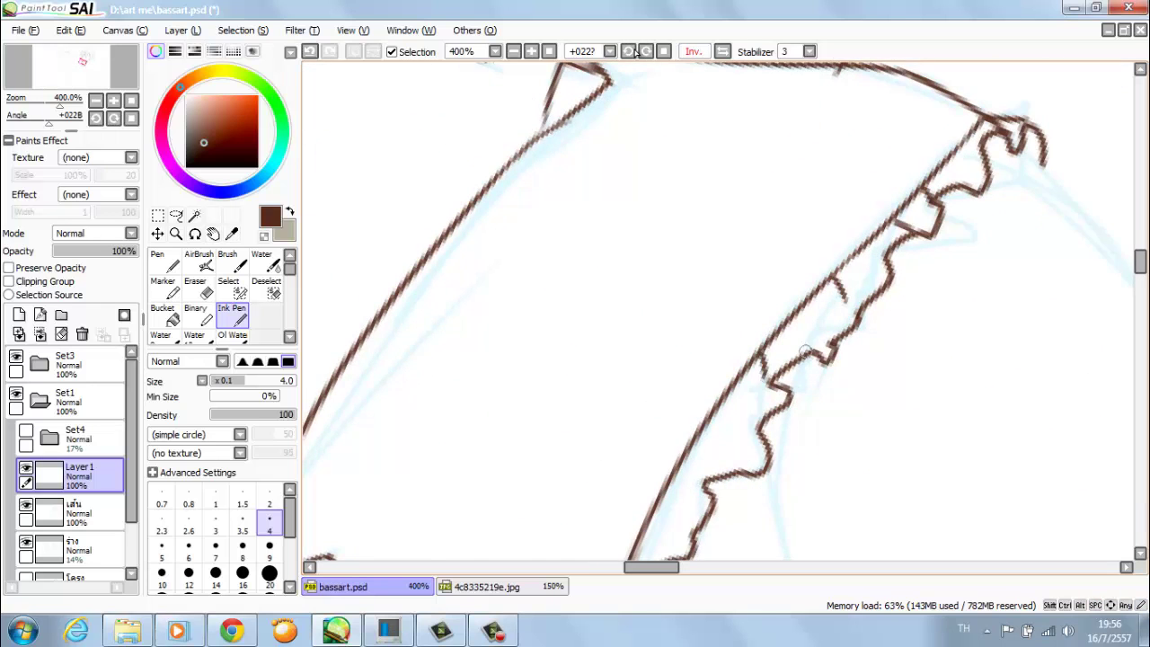
scroll(806, 350, "down", 5)
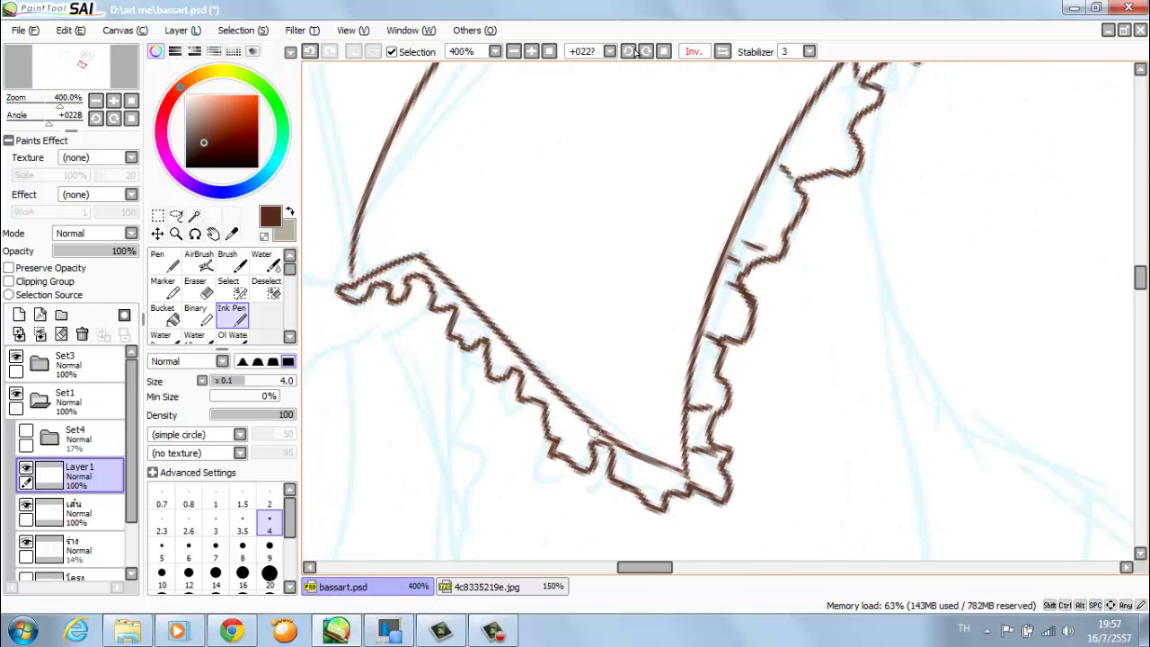
left_click_drag(593, 432, 617, 442)
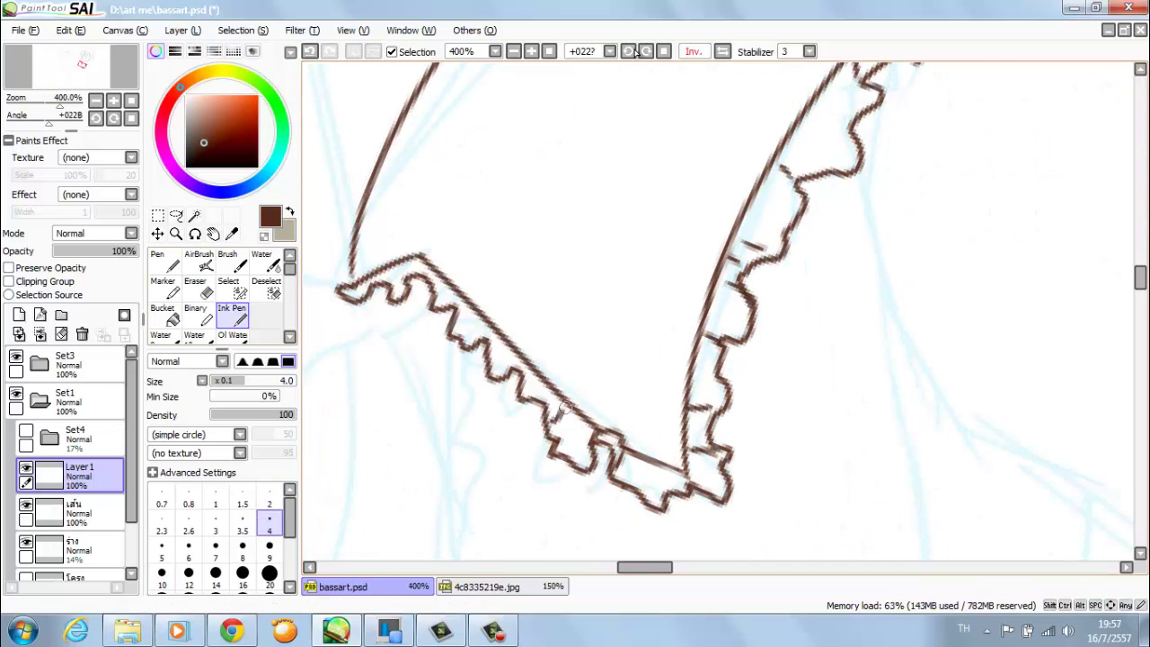
- Ink the inner edge of the second collar flap between the bow and the neck
key("minus")
key("minus")
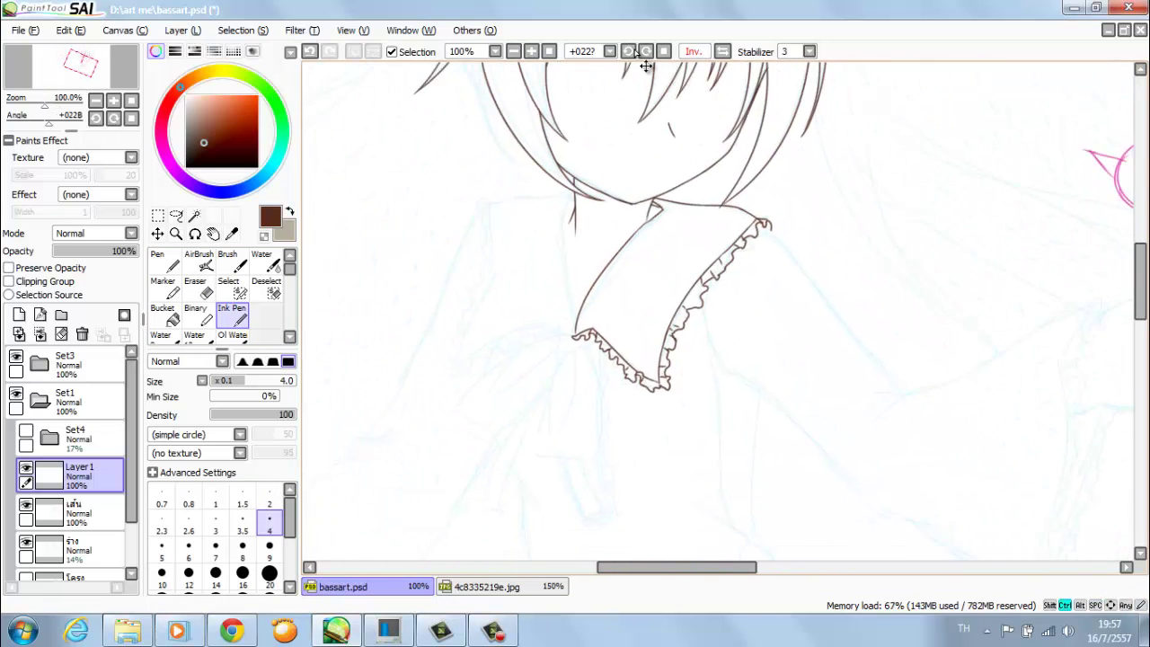
scroll(719, 315, "down", 5)
key("plus")
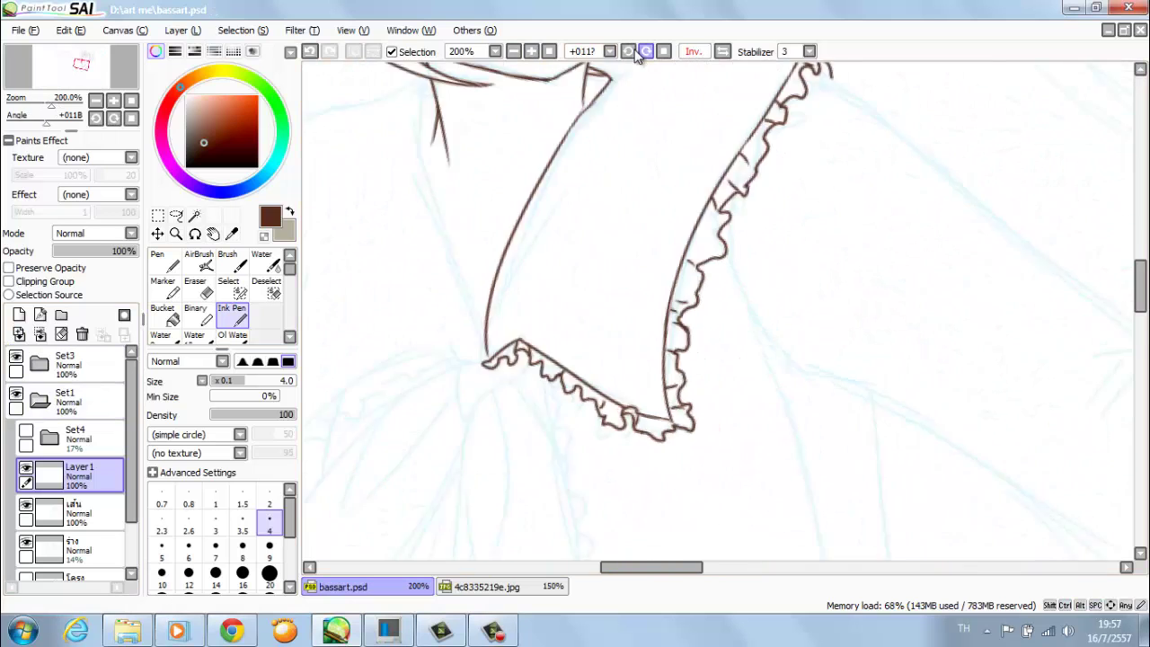
left_click_drag(537, 294, 539, 189)
key("plus")
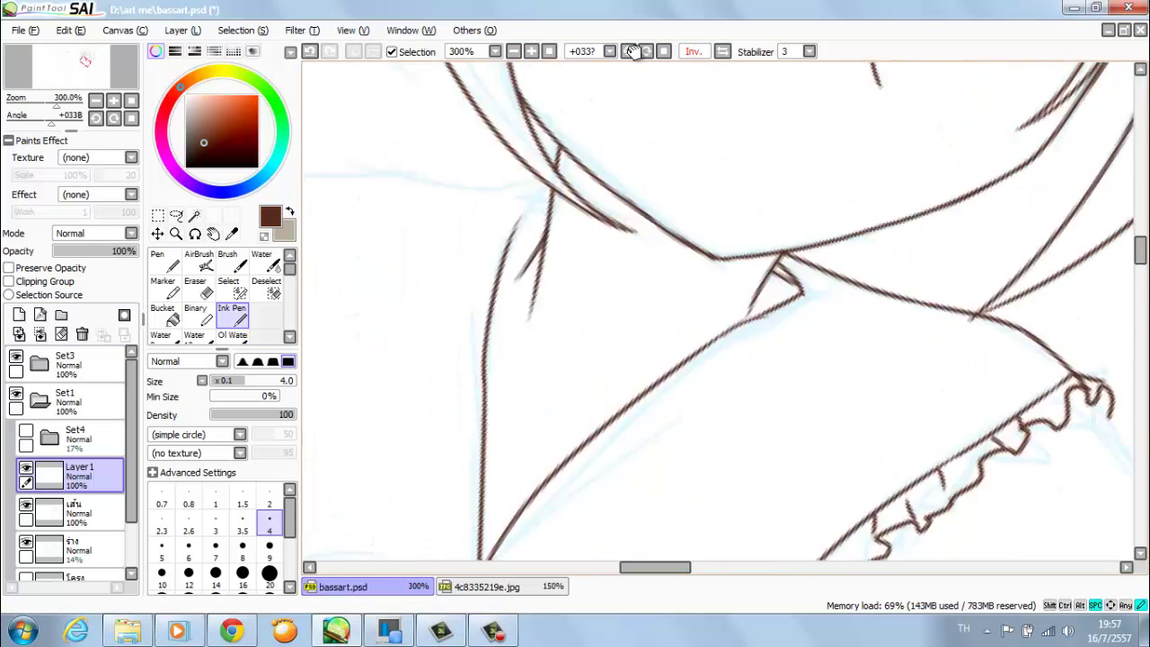
- Ink the second collar flap's curved lower edge, outer side and shoulder line
scroll(689, 293, "down", 3)
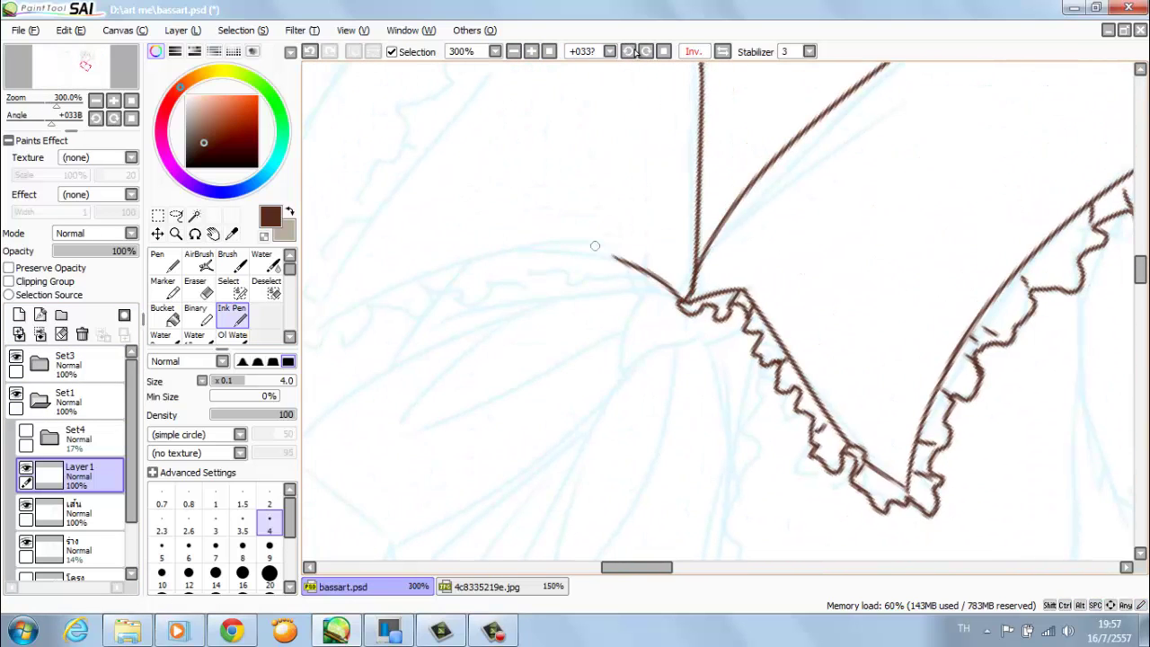
key("h")
key("Home")
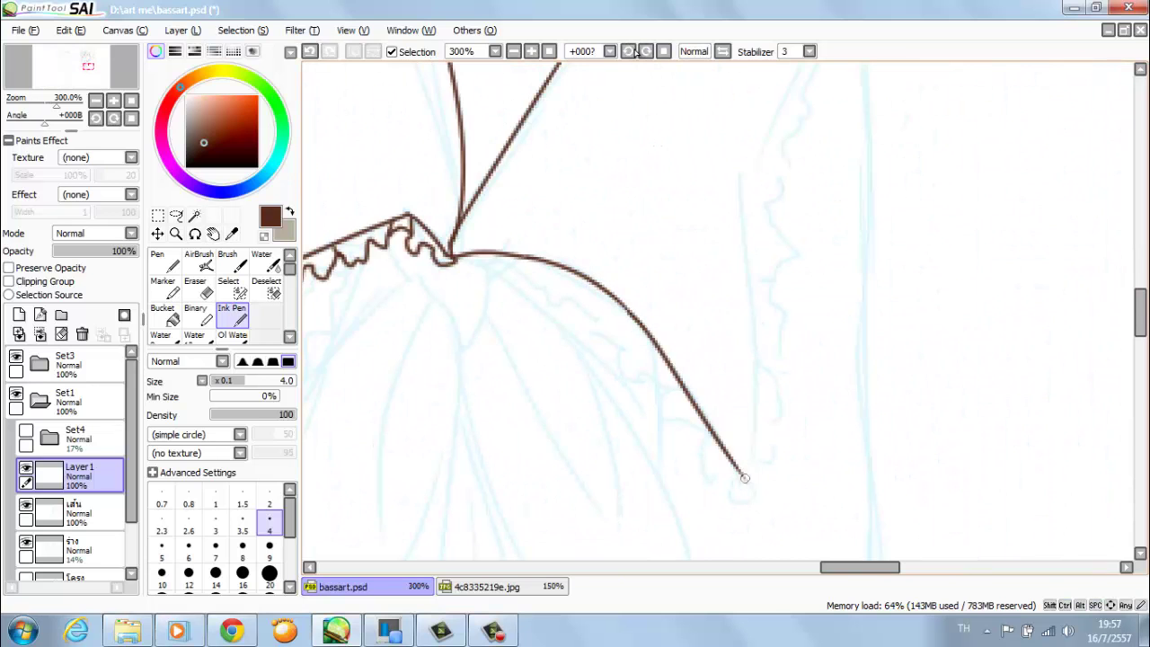
scroll(635, 51, "up", 3)
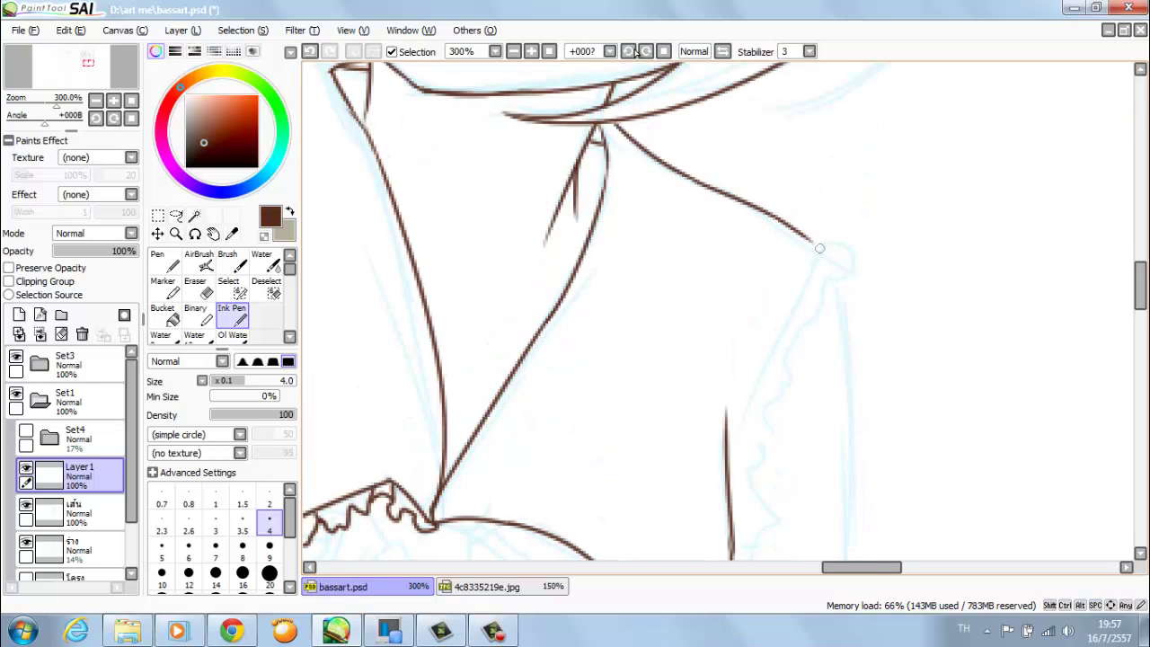
key("minus")
left_click(628, 51)
key("h")
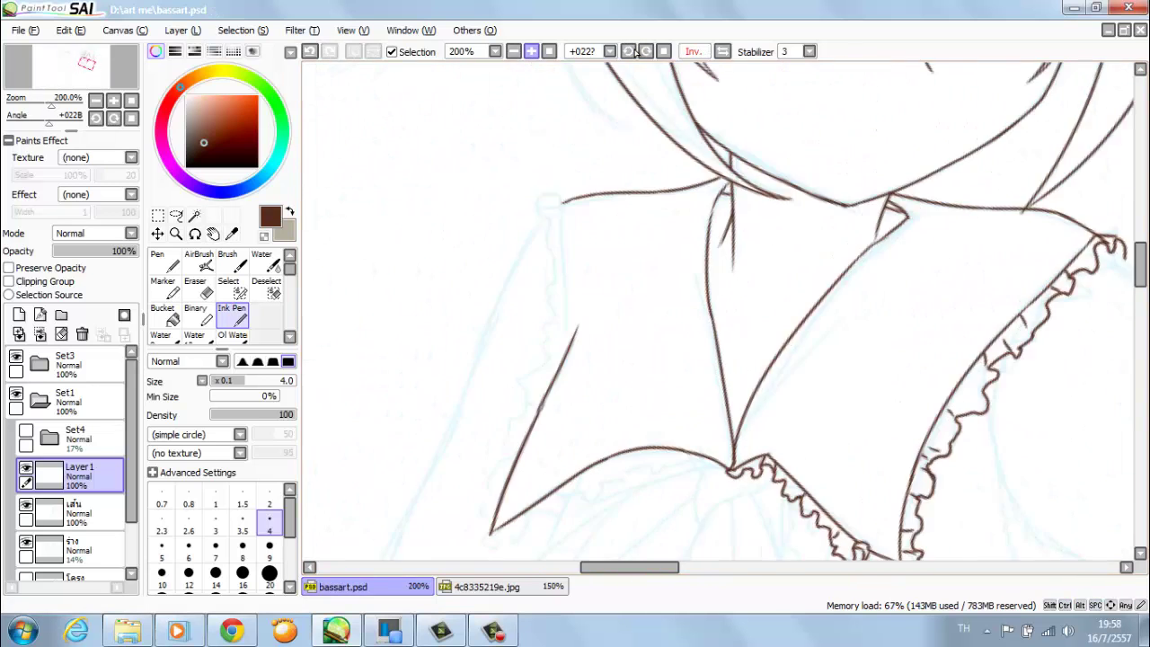
- Ink a wavy ruffle trim along the lower and outer edges of the second collar flap
scroll(719, 305, "down", 3)
key("plus")
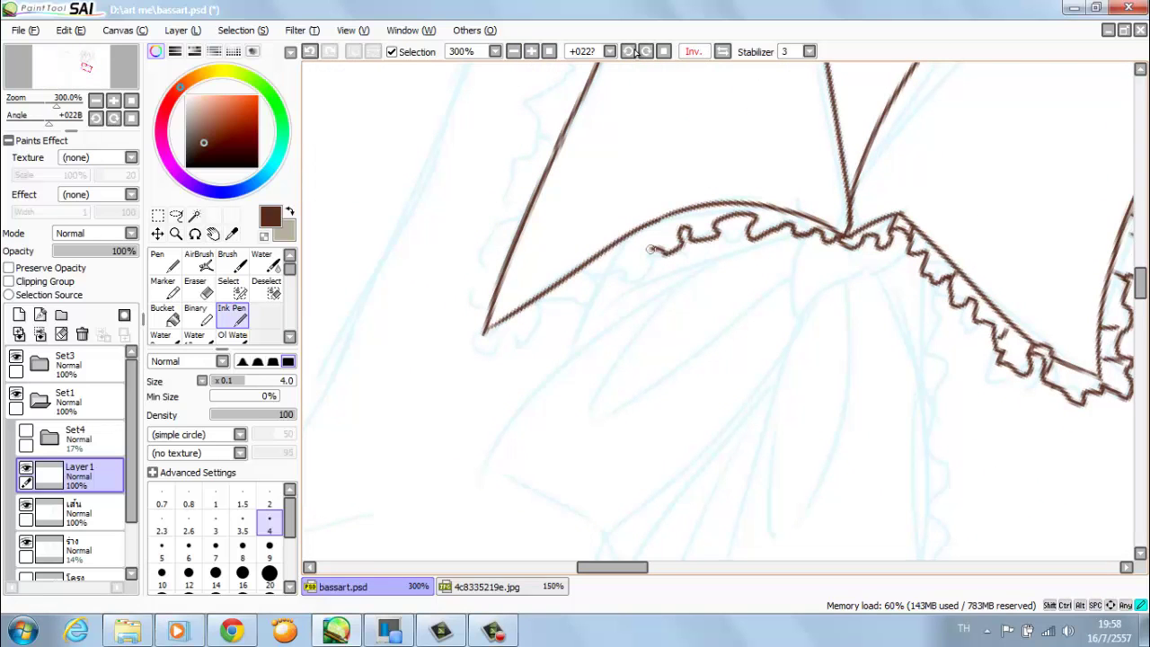
scroll(635, 51, "up", 3)
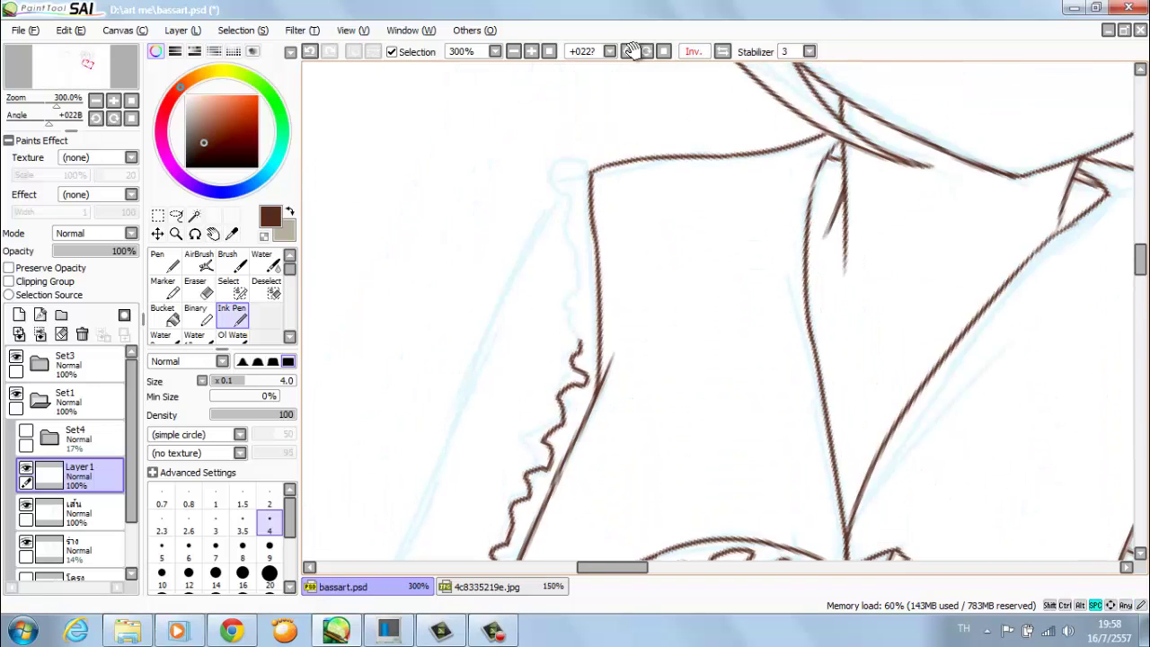
- Finish the second flap's ruffle up to the shoulder and add short fold lines along it
scroll(567, 186, "down", 3)
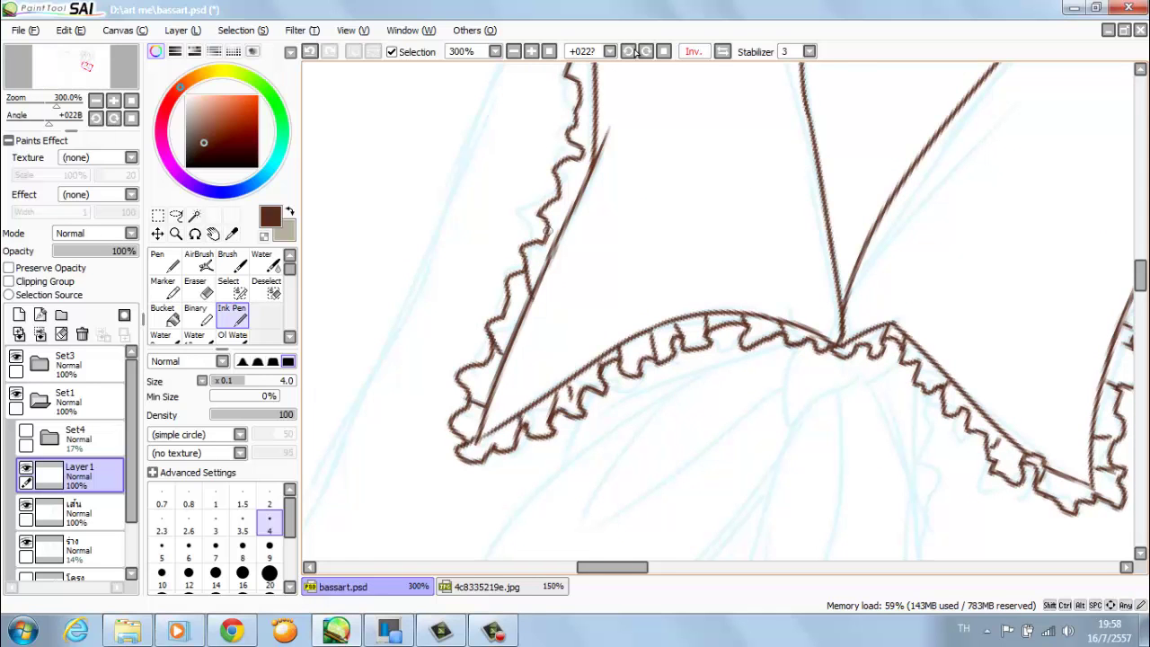
scroll(635, 51, "up", 3)
scroll(635, 52, "down", 2)
scroll(635, 51, "down", 3)
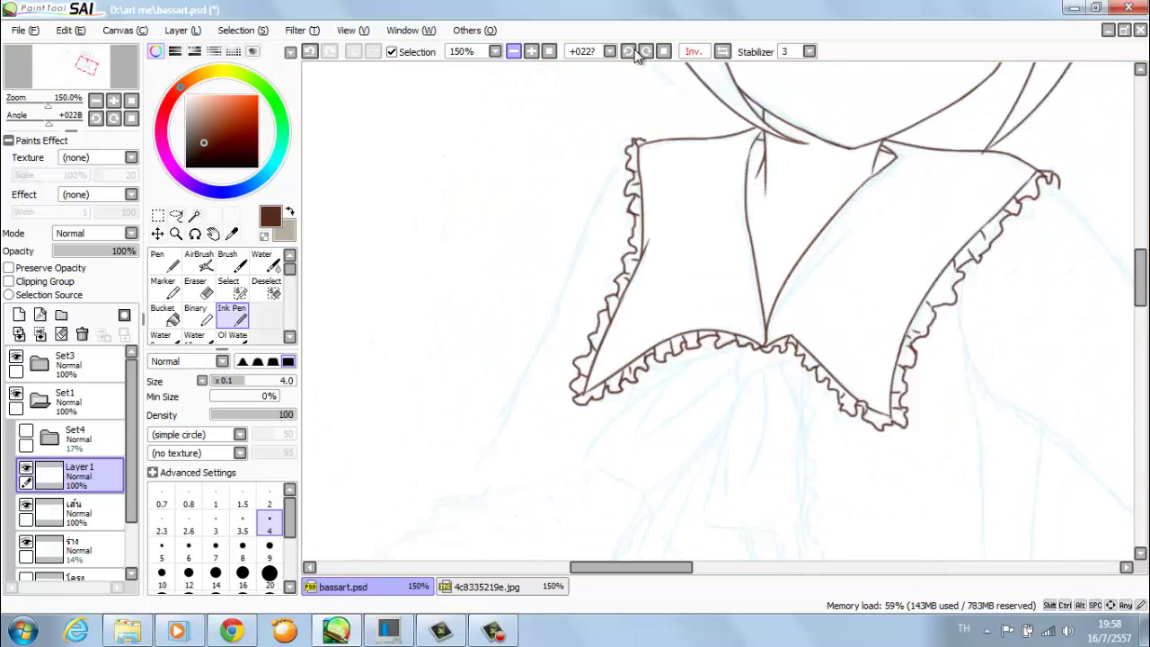
- Ink the small bow knot directly below the point where the two collar flaps meet
scroll(635, 54, "up", 2)
scroll(635, 52, "up", 3)
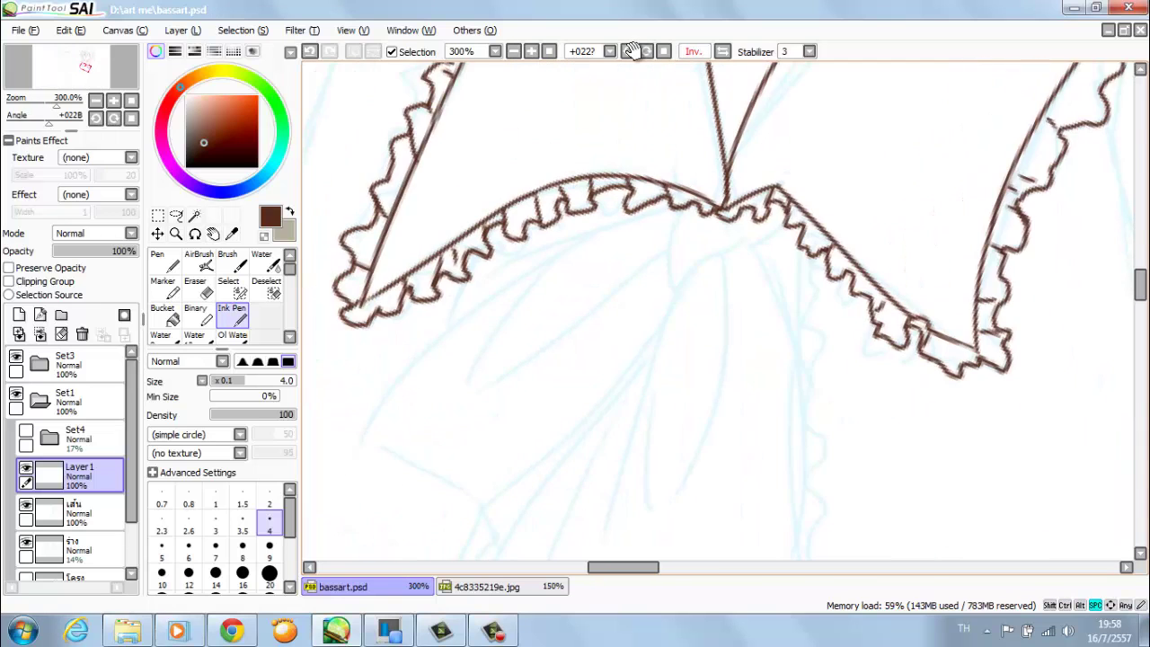
scroll(710, 250, "down", 3)
- Ink the hanging bow loop from the knot down its long side and around its lower edge, redoing the first stroke
left_click_drag(614, 164, 577, 321)
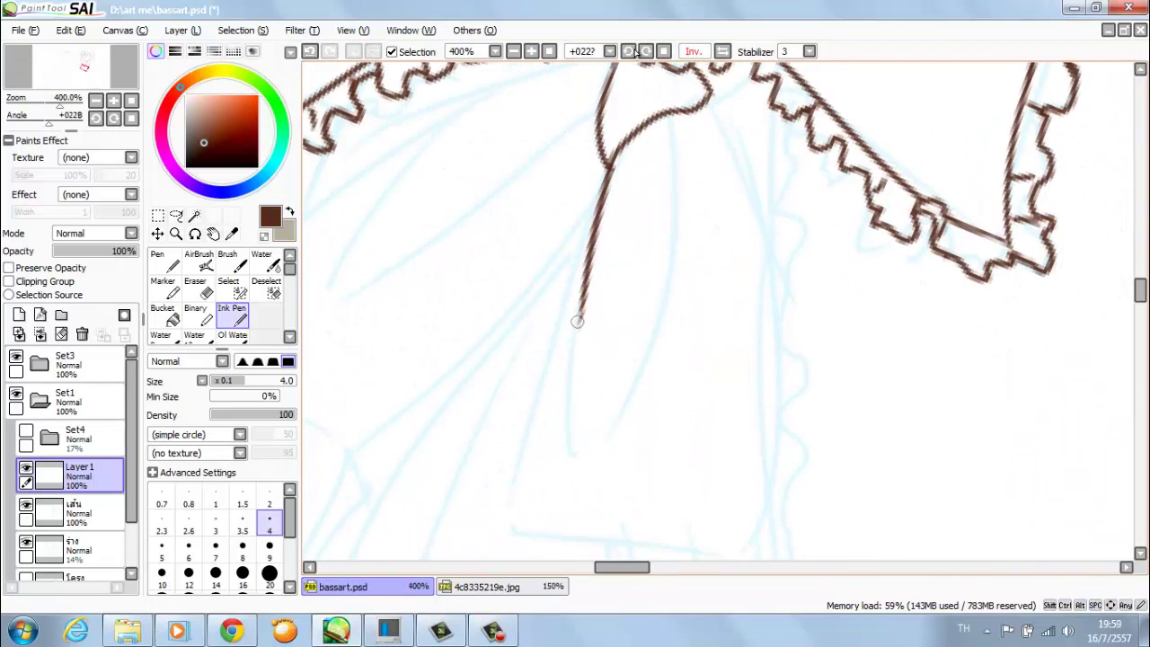
key("ctrl+z")
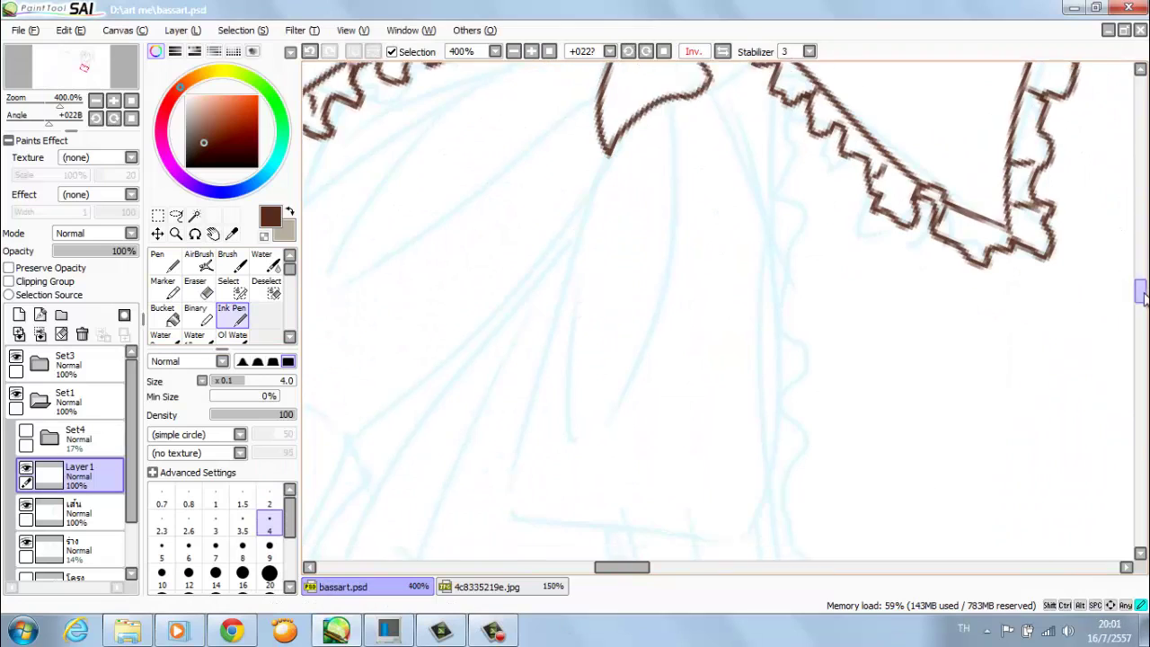
scroll(1143, 296, "down", 1)
left_click_drag(617, 88, 562, 252)
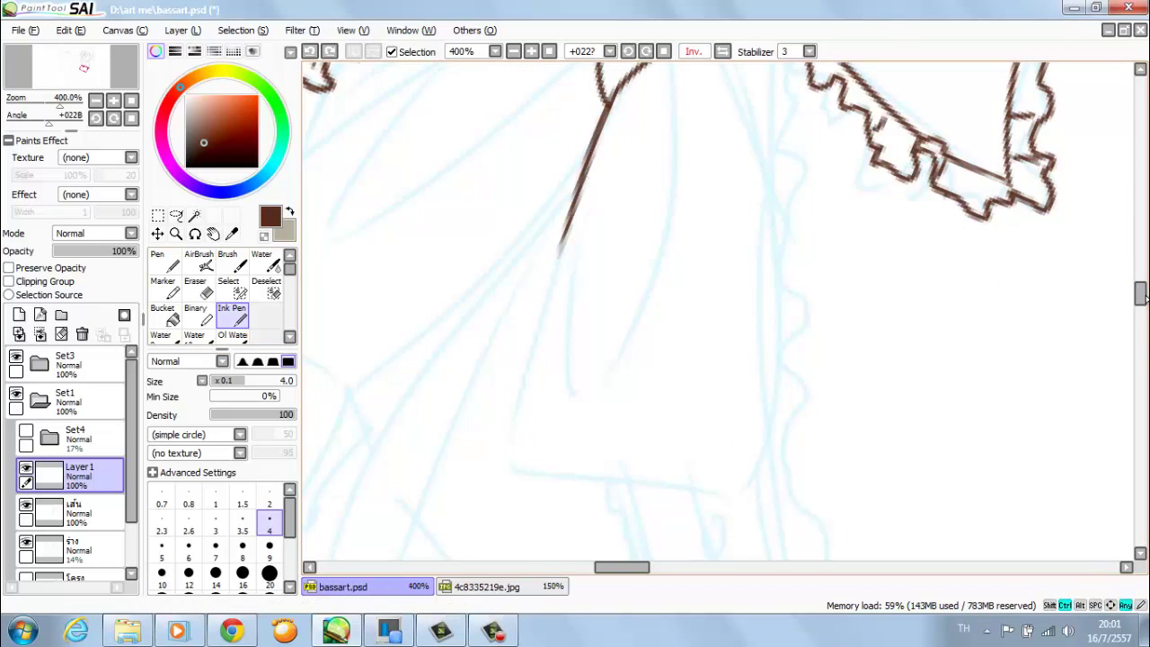
key("minus")
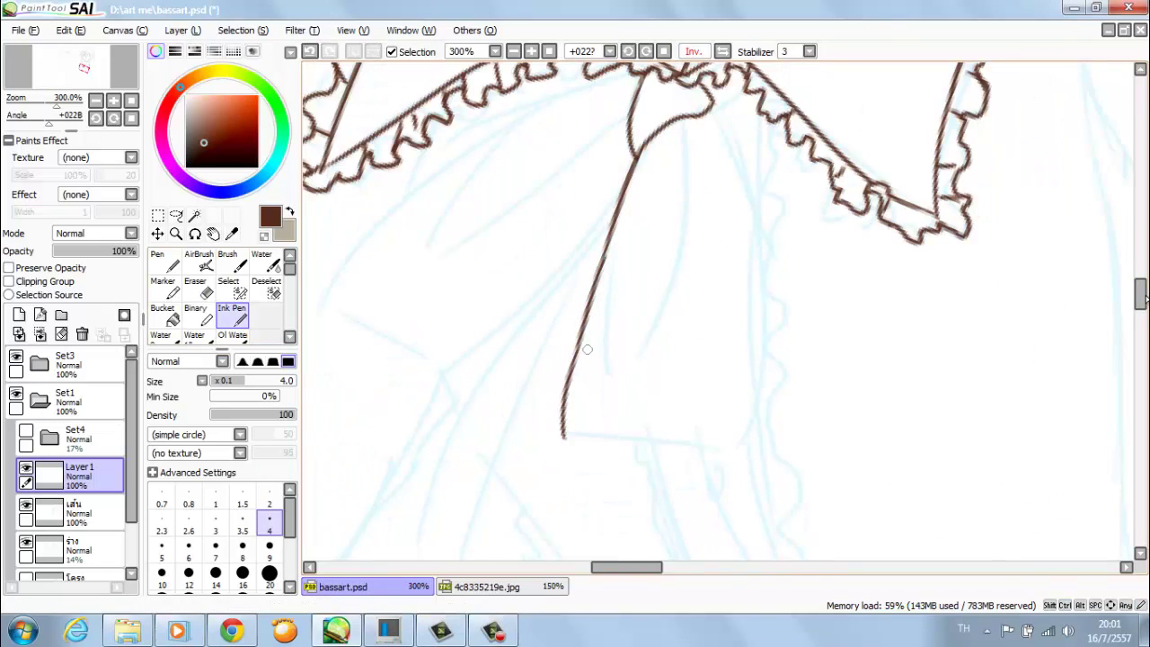
scroll(756, 244, "up", 2)
left_click_drag(697, 208, 737, 279)
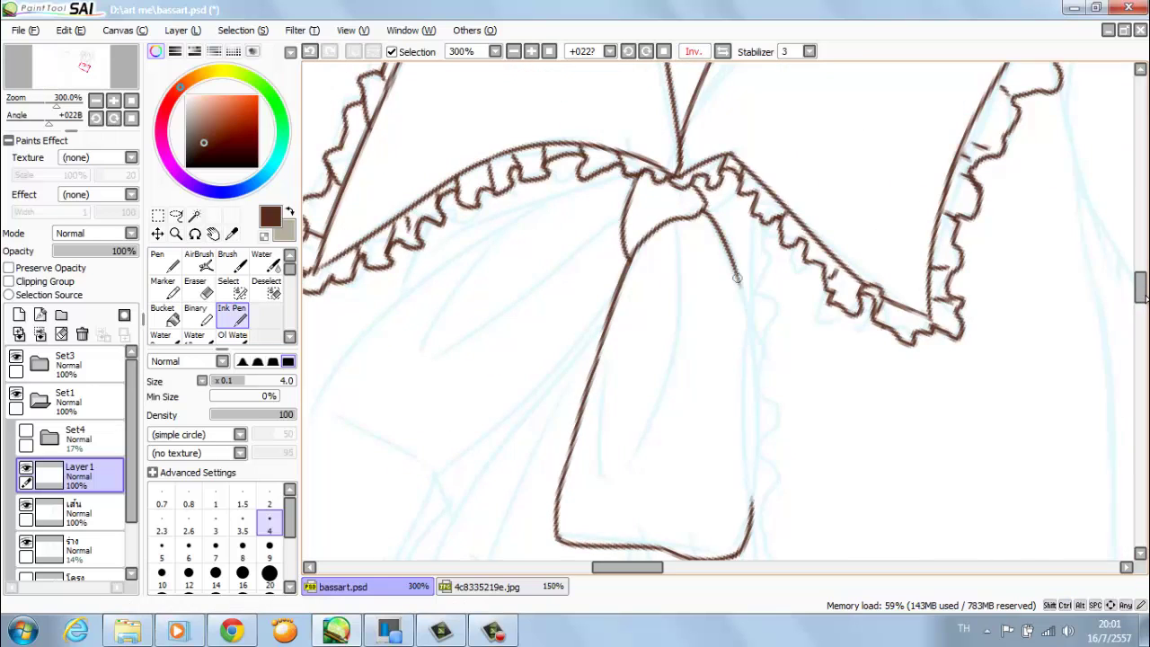
- Ink the remaining outer side of the hanging bow loop and the narrow fold inside it
key("Insert")
key("Home")
mouse_move(694, 184)
left_mouse_down()
mouse_move(720, 288)
mouse_move(791, 396)
left_mouse_up()
key("Insert")
- Ink the short ribbon tail sticking out below the hanging bow loop
scroll(719, 315, "down", 5)
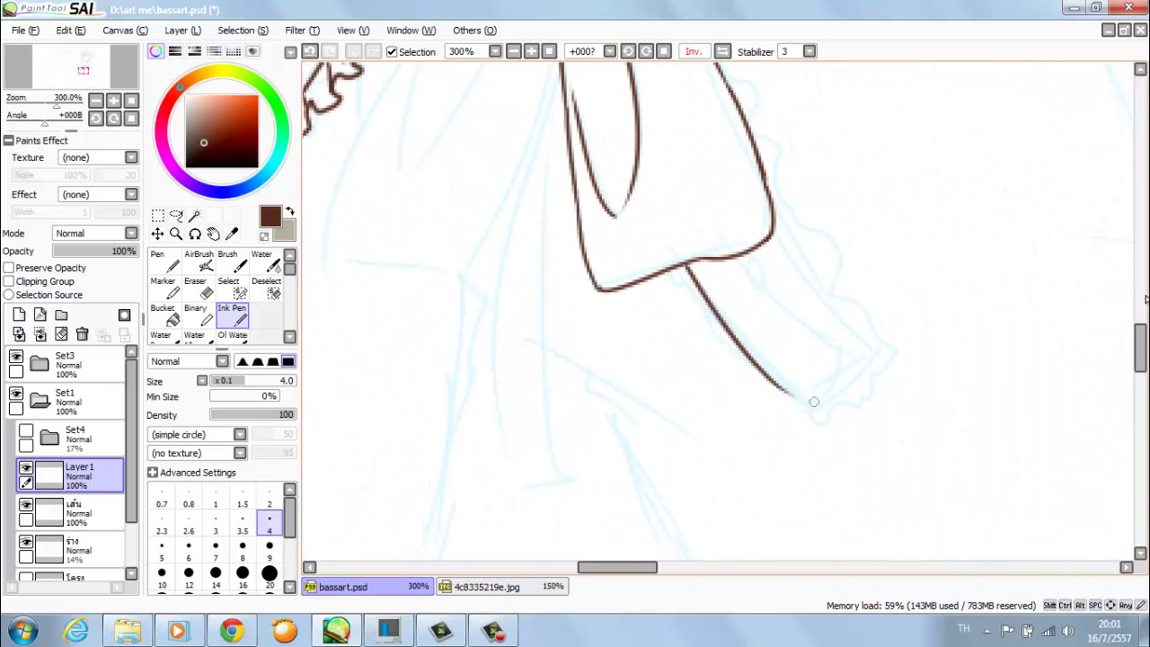
key("Page_Down")
key("Page_Down")
key("Page_Down")
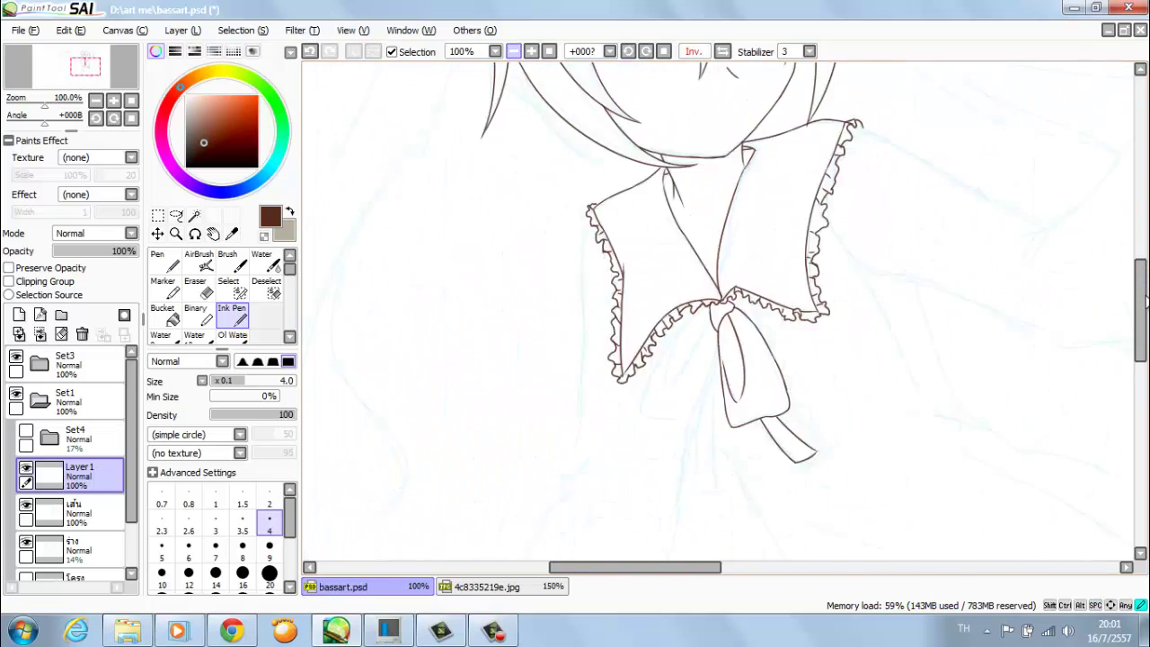
key("Page_Up")
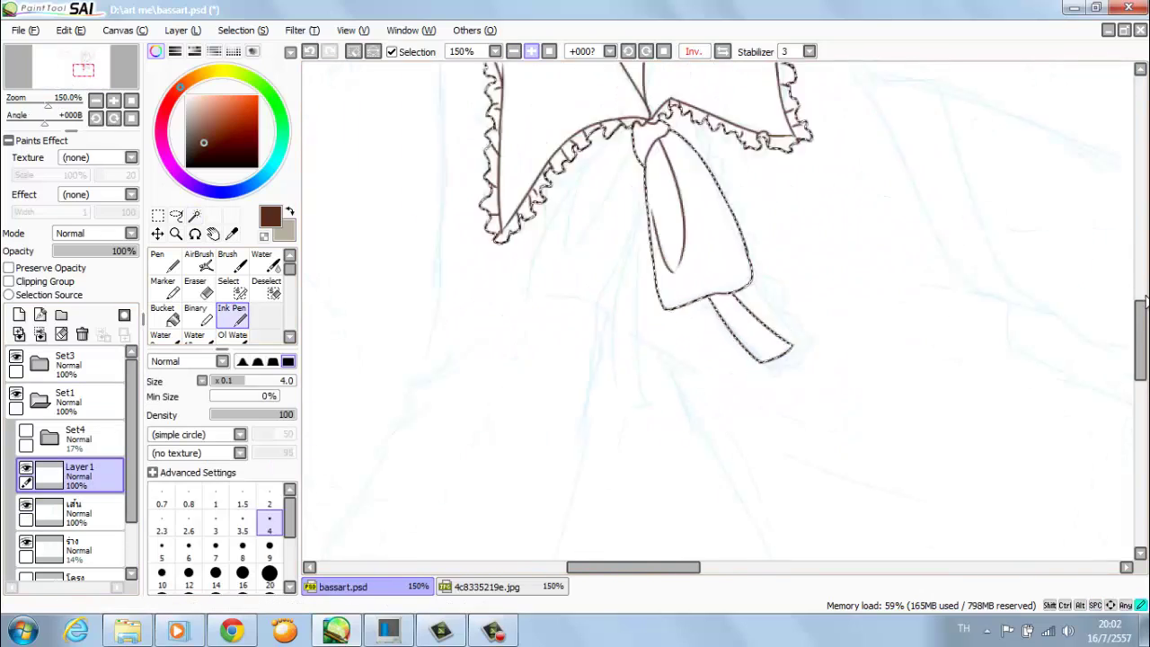
- Ink the second hanging bow loop with its inner folds, redoing the first stroke, and the long narrow ribbon tail between the two loops
mouse_move(470, 392)
left_mouse_down()
mouse_move(570, 409)
mouse_move(626, 212)
left_mouse_up()
key("ctrl+z")
mouse_move(528, 332)
left_mouse_down()
mouse_move(614, 216)
mouse_move(550, 226)
left_mouse_up()
left_click_drag(528, 333, 613, 215)
key("ctrl+d")
left_click_drag(683, 314, 615, 285)
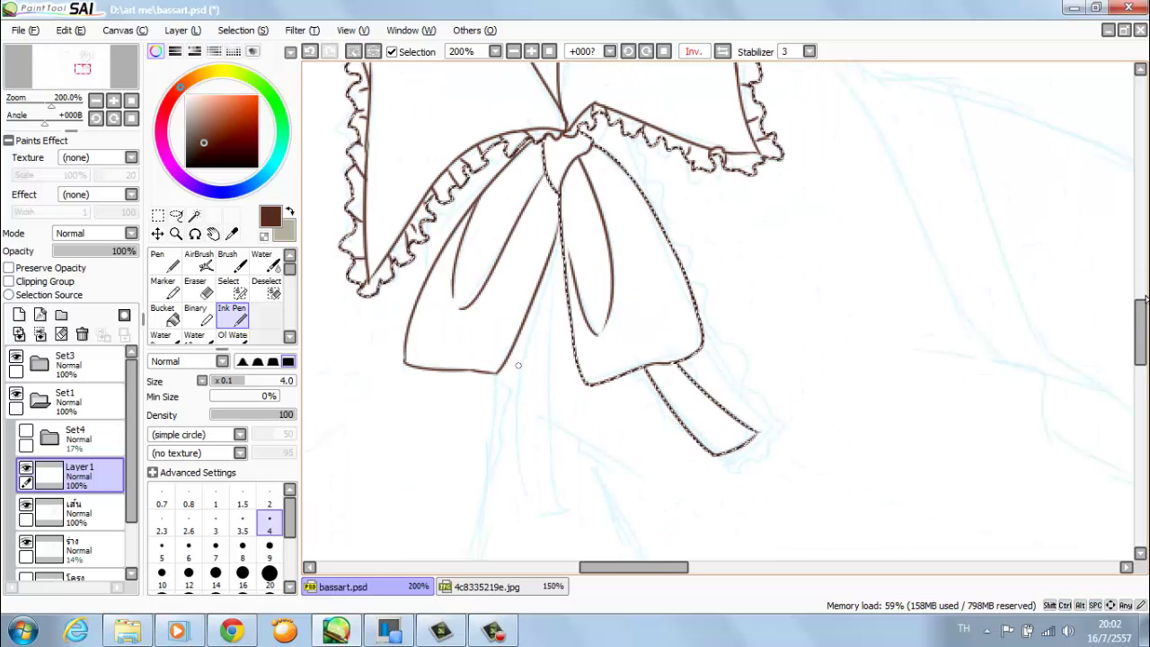
left_click_drag(557, 245, 576, 519)
key("e")
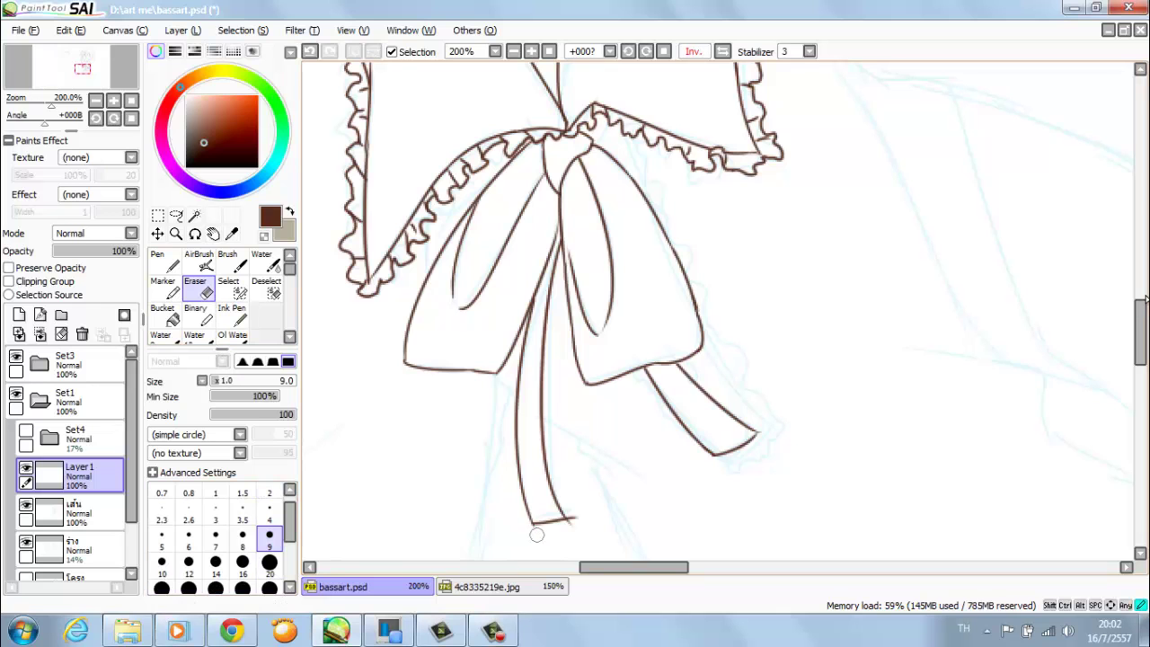
- Select the blank area around the line art with the Magic Wand on layer เส้น, and return to Layer1 with the Ink Pen
left_click(76, 512)
key("Page_Down")
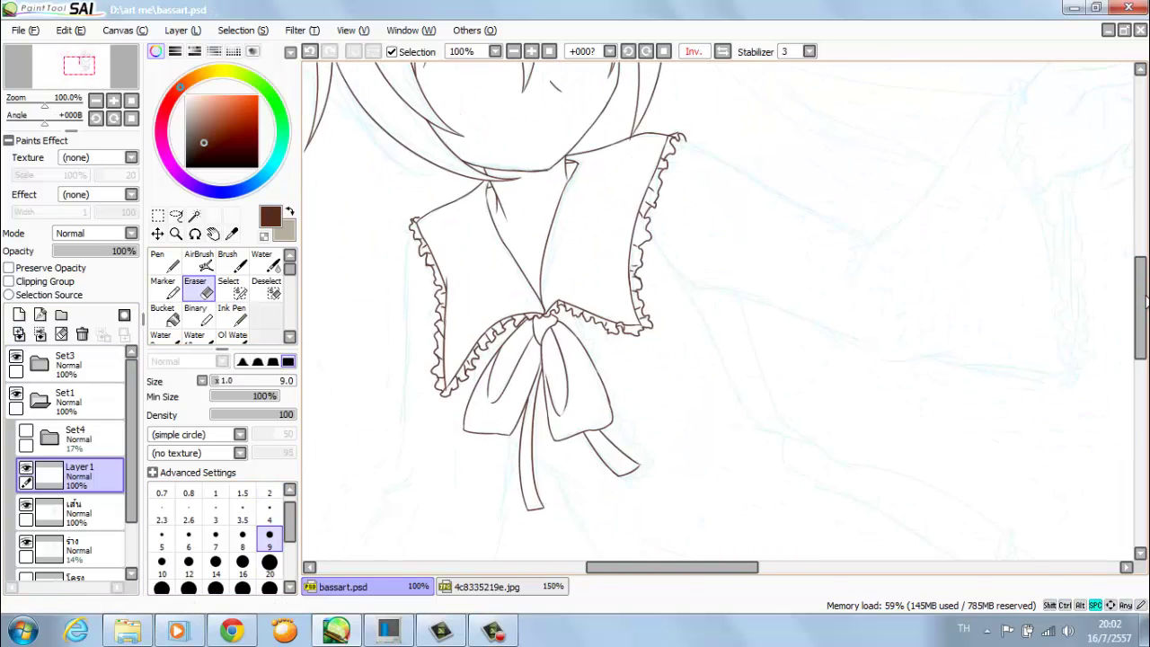
left_click(809, 360)
left_click(76, 472)
left_click(231, 313)
- Ink the inner edge line and wavy ruffle trim around the outer side and end of the short ribbon tail
key("Page_Up")
key("End")
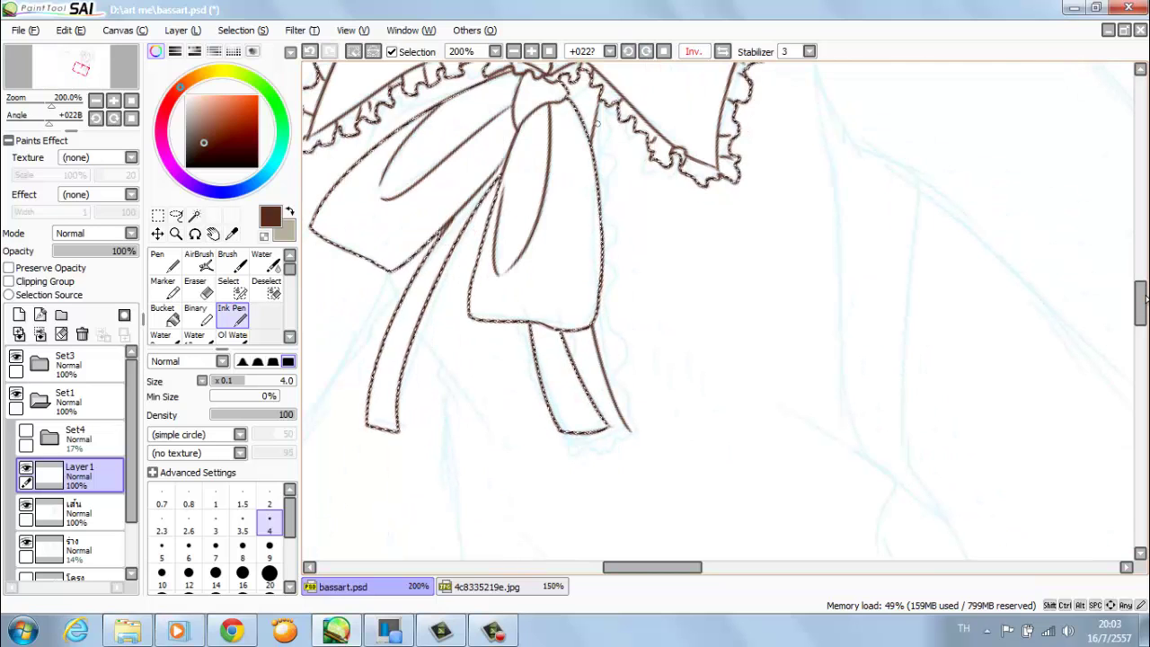
key("Page_Up")
mouse_move(463, 436)
left_mouse_down()
mouse_move(539, 503)
mouse_move(604, 467)
left_mouse_up()
key("e")
key("e")
left_click_drag(568, 410, 540, 270)
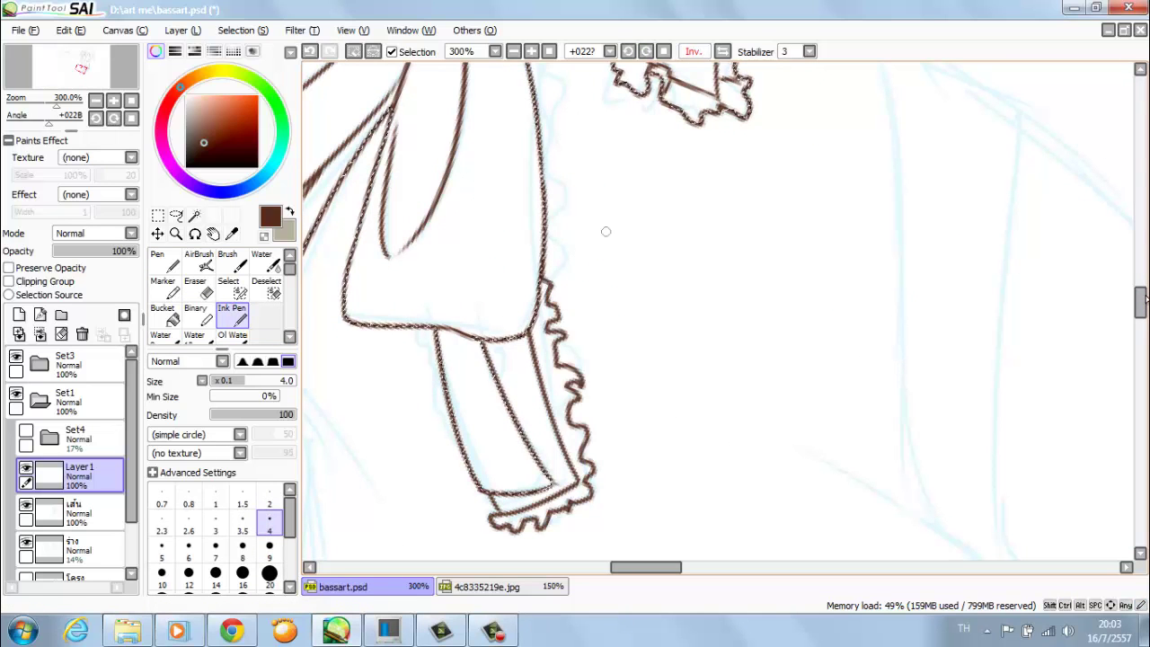
- Continue the wavy ruffle trim up the outer side of the hanging bow loop and add small gather lines
scroll(606, 231, "up", 5)
left_click_drag(591, 469, 608, 391)
scroll(1145, 300, "up", 3)
scroll(1145, 299, "down", 8)
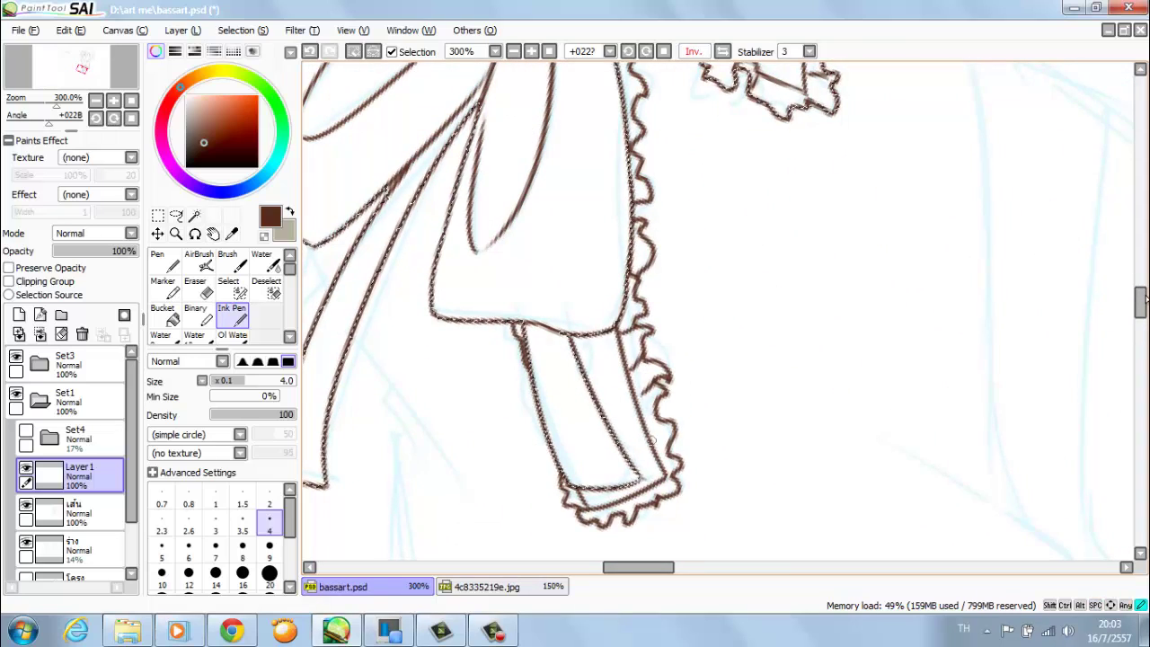
scroll(1146, 300, "up", 4)
key("ctrl+minus")
key("ctrl+minus")
key("ctrl+minus")
key("ctrl+minus")
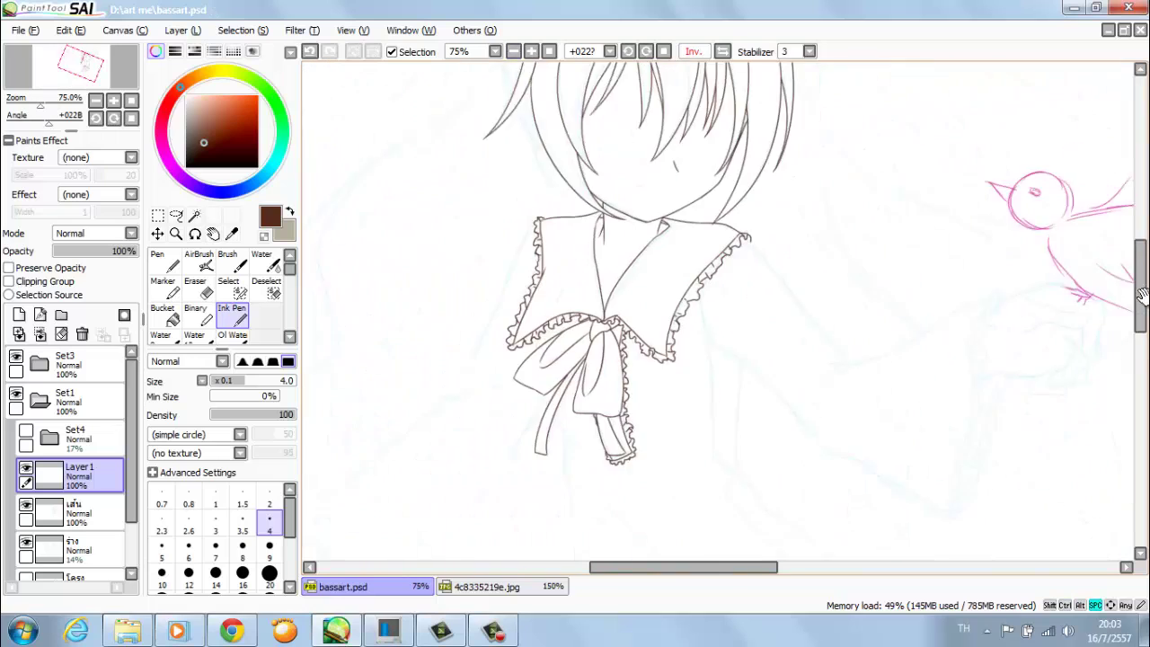
- Reselect the empty area outside the collar and trimmed bow on layer เส้น, and go back to inking on Layer1
scroll(1145, 301, "down", 3)
left_click(193, 216)
left_click(809, 405)
key("ctrl+plus")
key("ctrl+plus")
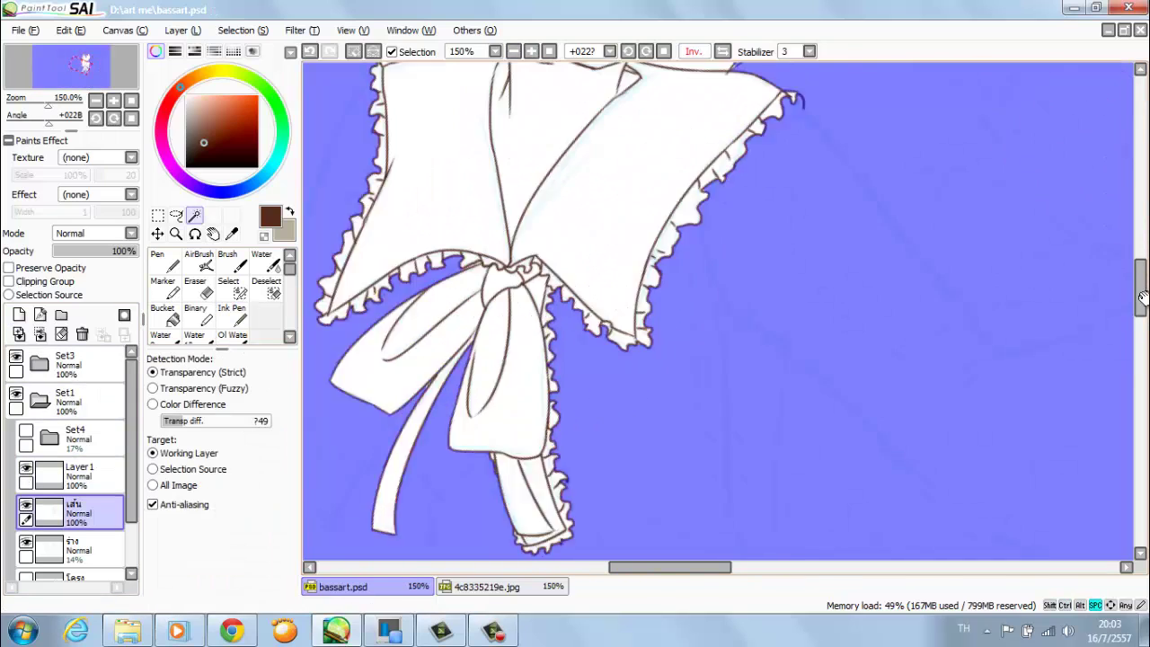
left_click(79, 472)
left_click(231, 314)
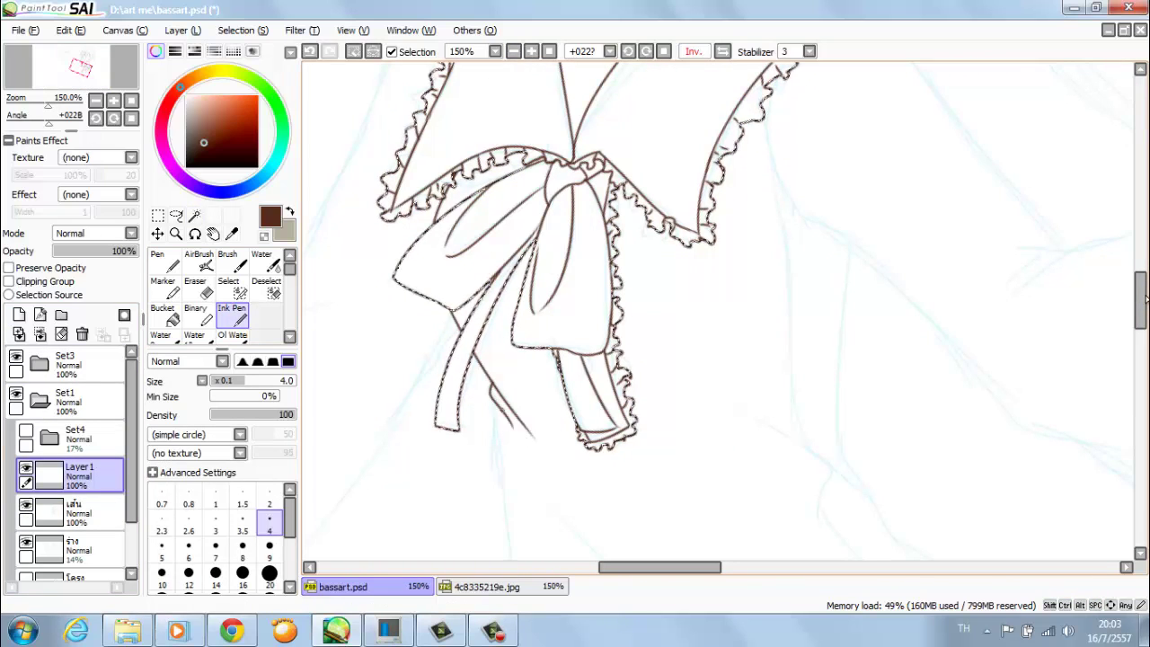
- Save the file and ink the sleeve's long lower edge from the collar ruffle toward the cuff
scroll(1146, 300, "right", 3)
key("ctrl+s")
scroll(1146, 300, "down", 3)
scroll(1145, 300, "right", 2)
left_click_drag(433, 101, 642, 347)
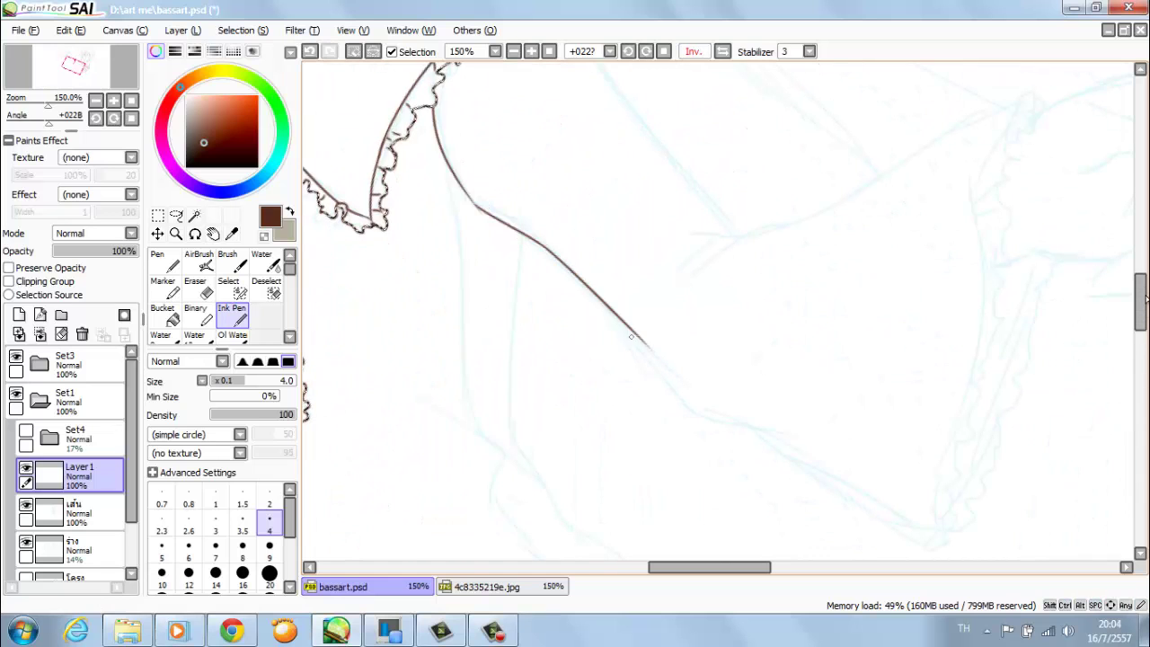
scroll(1146, 299, "down", 2)
scroll(1145, 299, "right", 2)
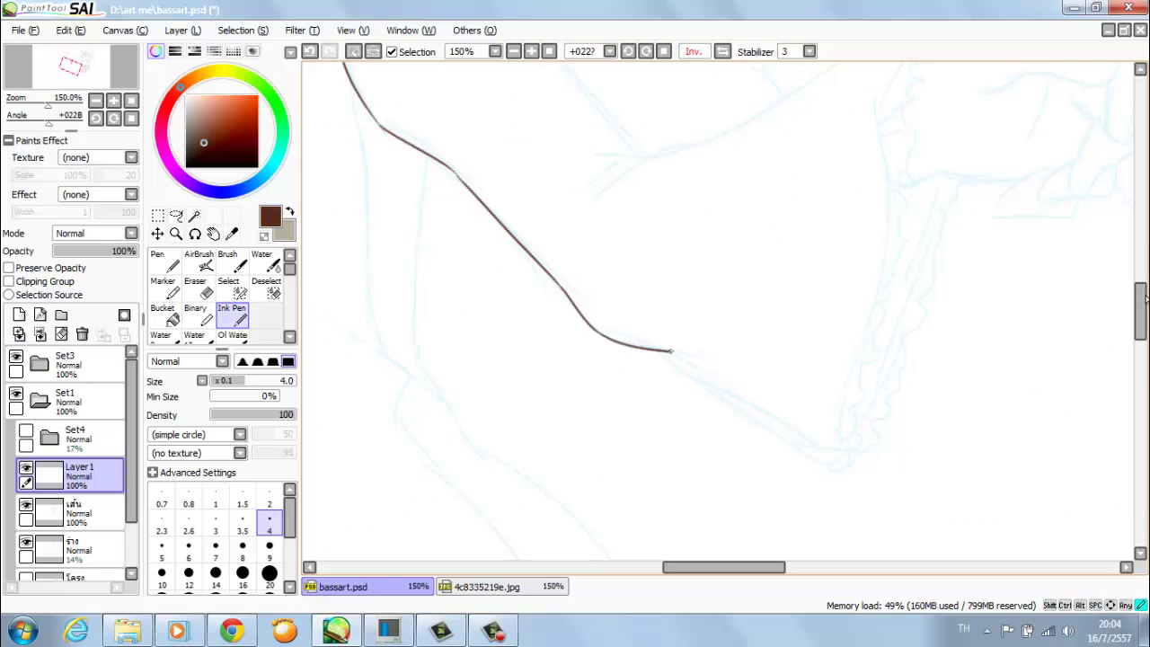
scroll(1146, 299, "up", 2)
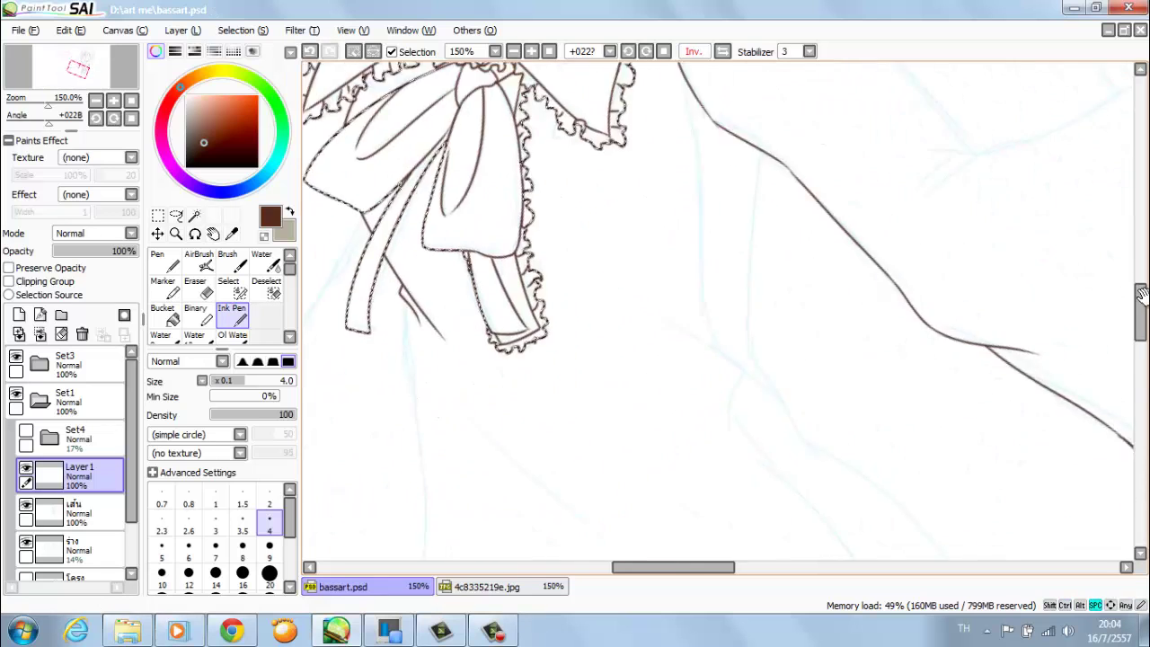
- Ink the garment's side line running down from the sleeve's lower edge, redoing the stroke, plus the curved fold below the bow
key("Delete")
left_click_drag(701, 121, 637, 361)
key("ctrl+z")
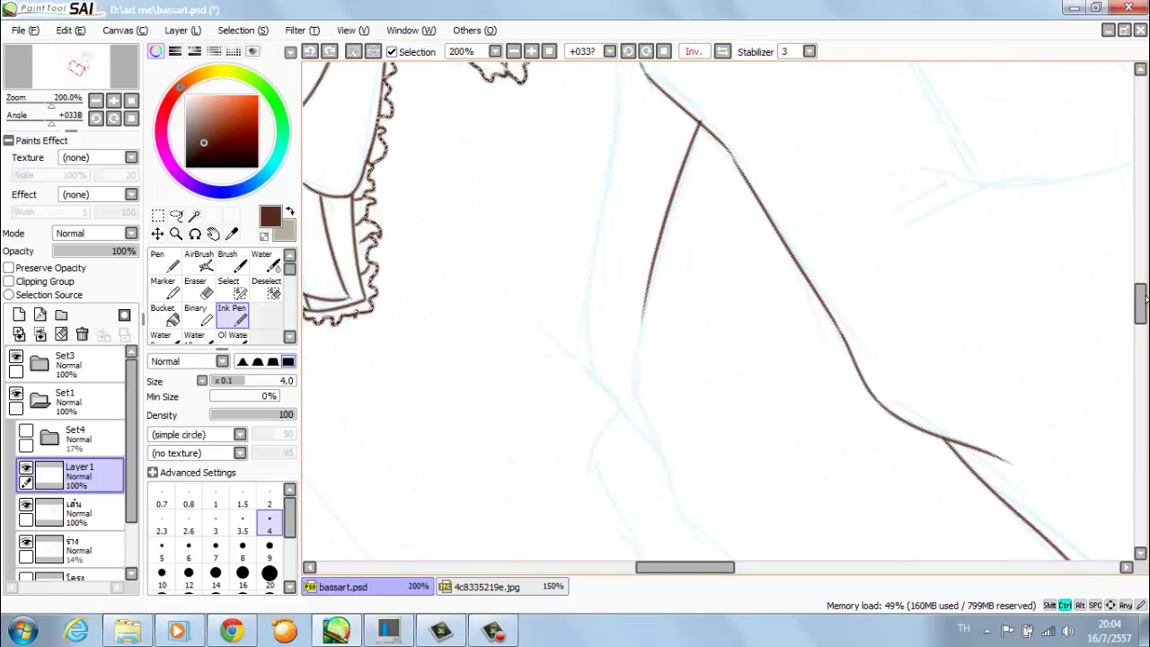
scroll(1146, 300, "down", 2)
scroll(1141, 296, "down", 3)
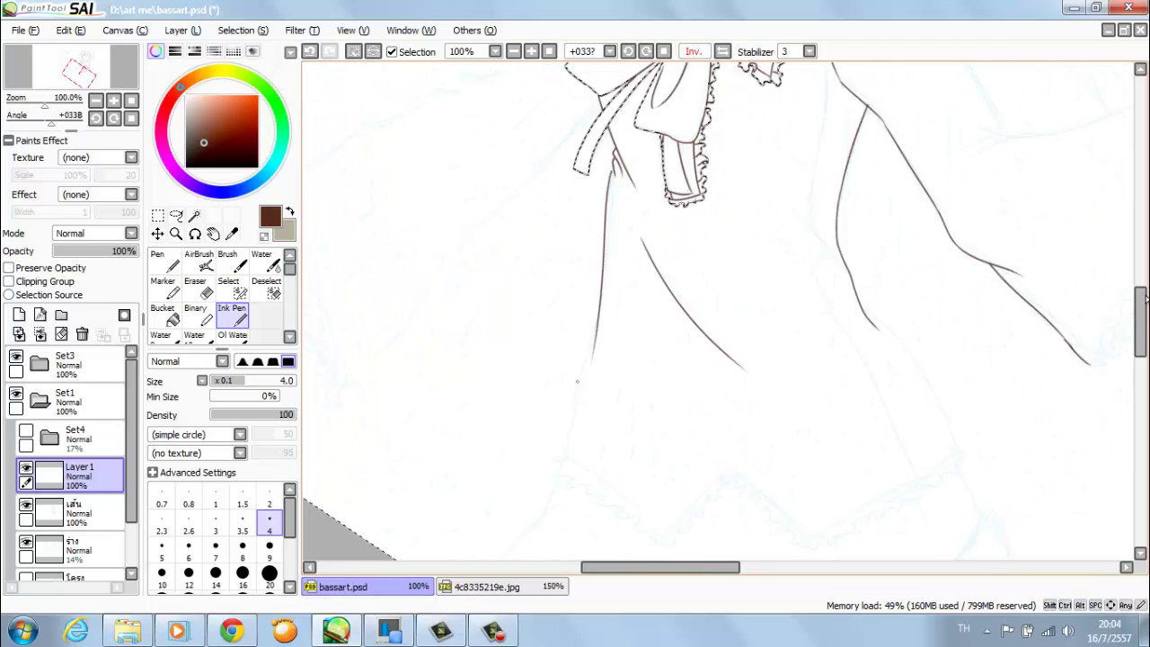
- Redraw the garment's opposite side edge as a continuous line from the waist behind the bow down to the hem corner
left_click_drag(613, 171, 597, 311)
left_click_drag(585, 364, 562, 460)
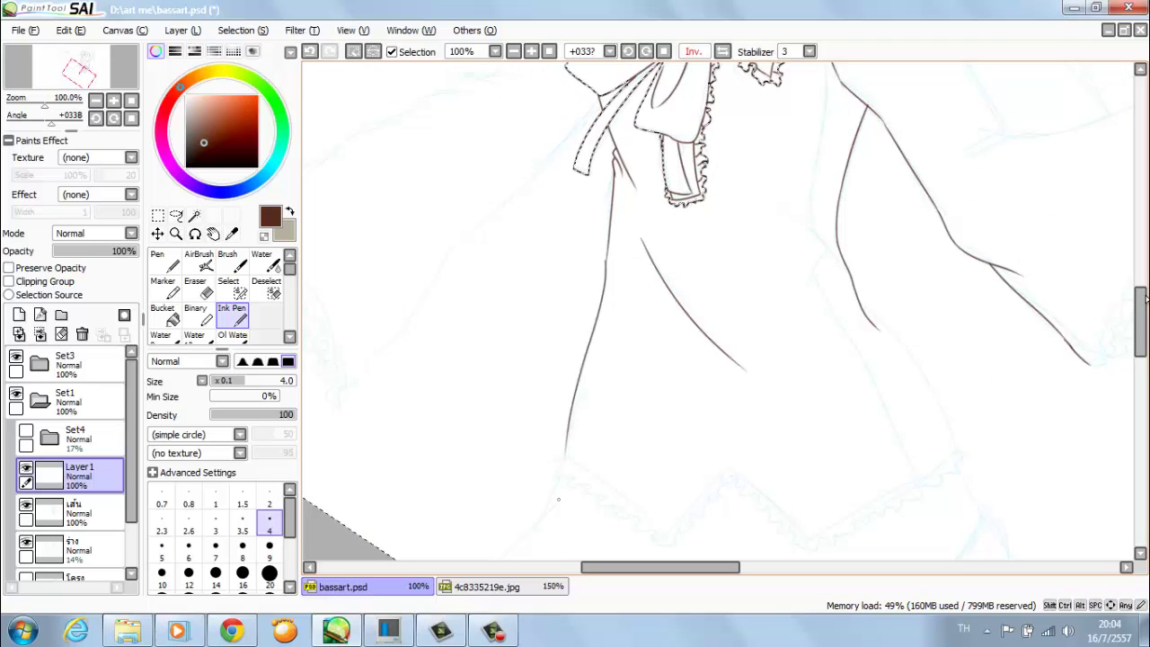
scroll(1146, 301, "up", 4)
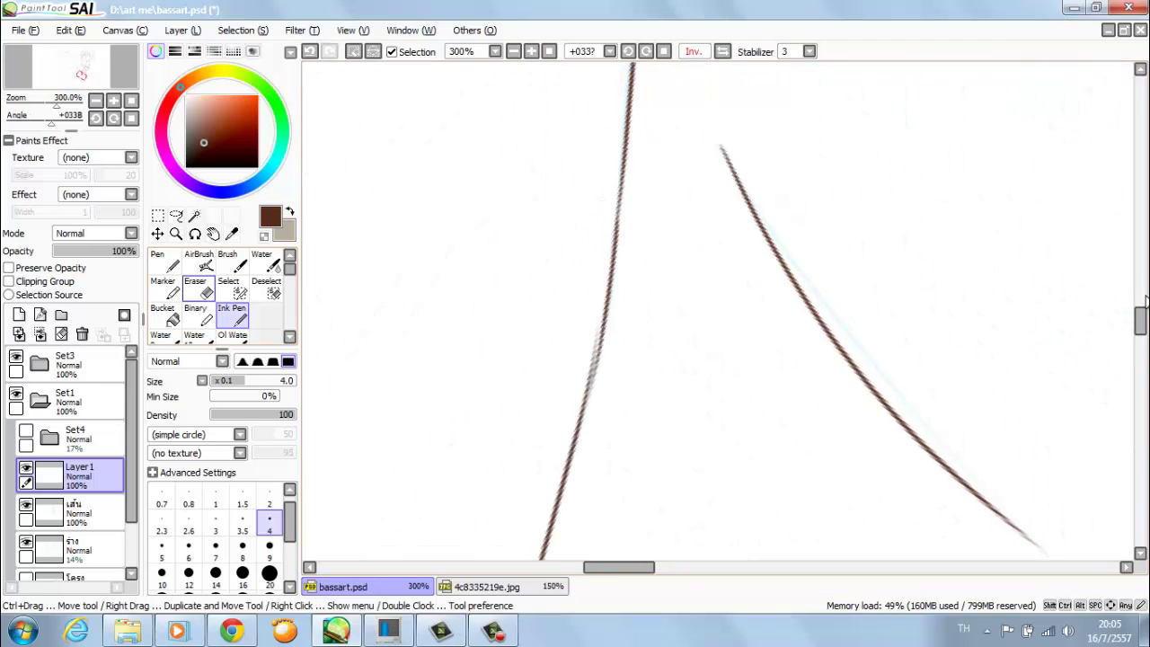
- Ink the zigzag hem from one side corner of the garment to the other and erase overshooting line ends
mouse_move(549, 398)
left_mouse_down()
mouse_move(349, 284)
mouse_move(643, 514)
left_mouse_up()
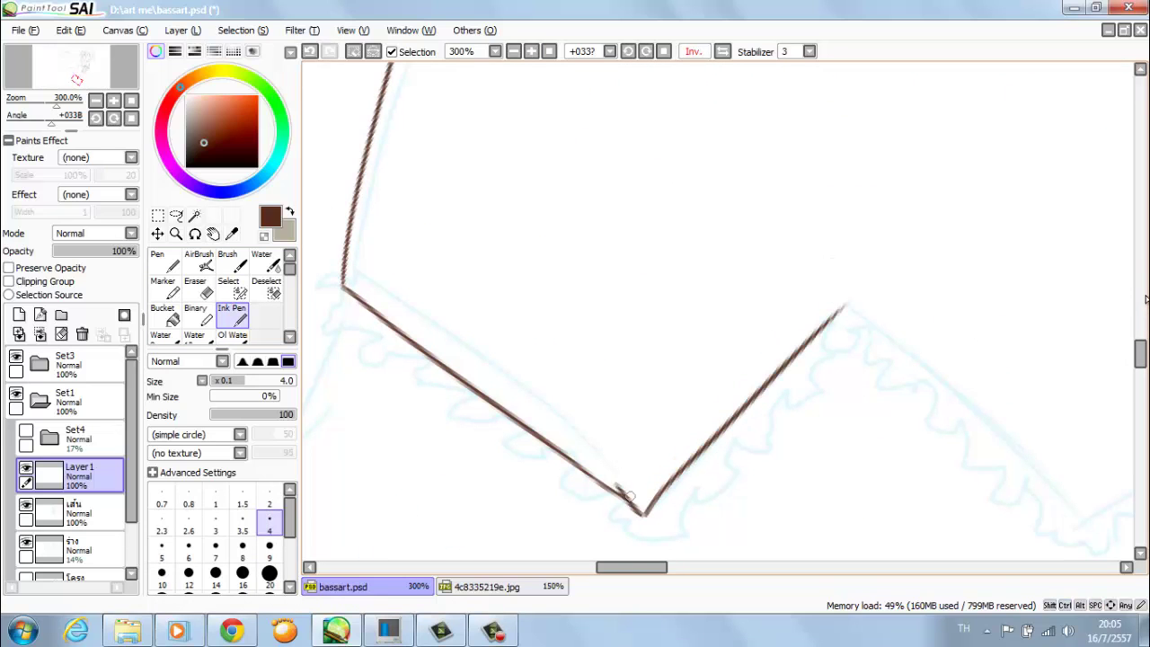
scroll(719, 310, "down", 1)
mouse_move(657, 272)
left_mouse_down()
mouse_move(528, 236)
mouse_move(683, 372)
left_mouse_up()
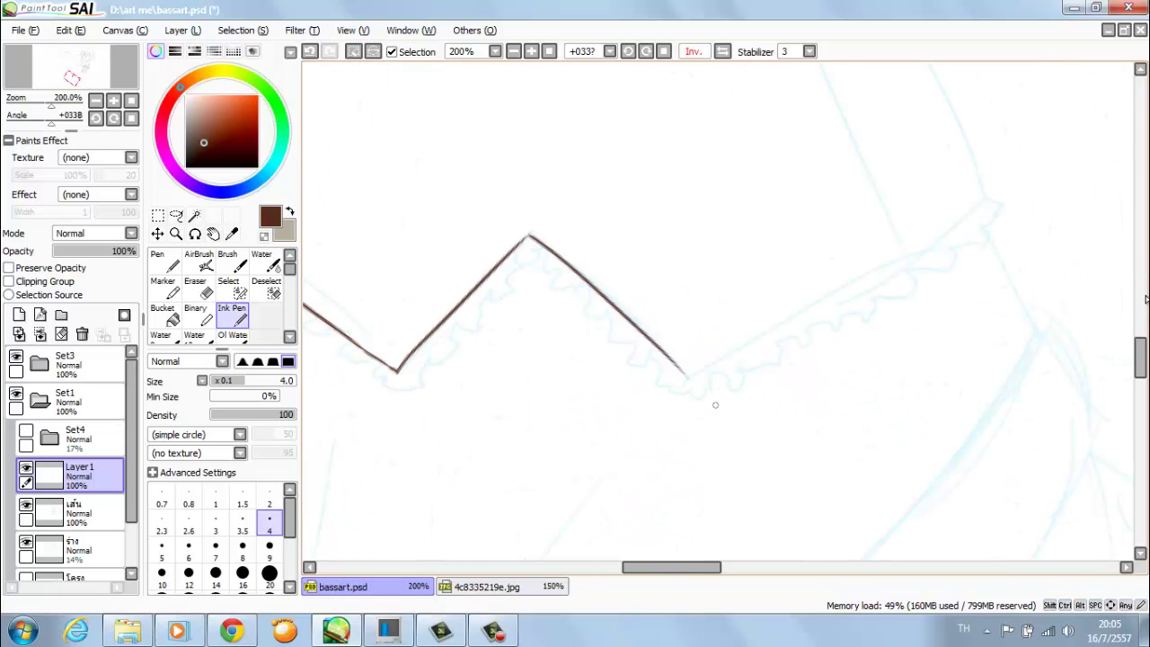
key("e")
key("n")
left_click_drag(548, 220, 667, 98)
key("e")
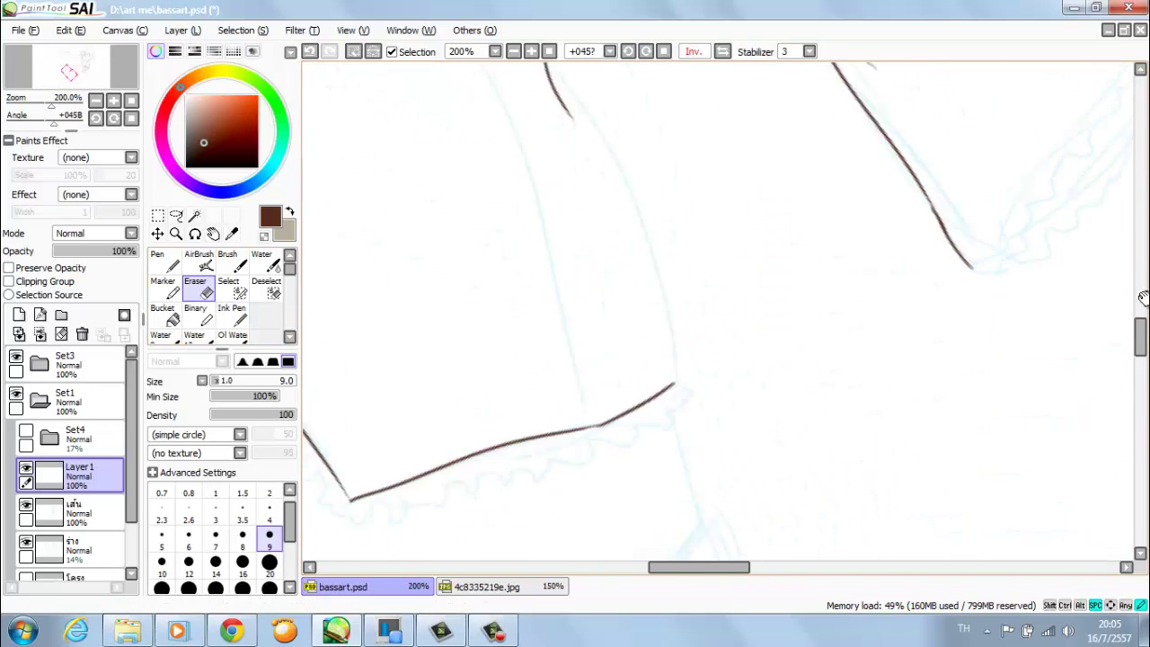
- Ink the remaining side edge from the waist crease down to the hem corner and clean up the joined strokes
key("n")
key("Delete")
key("Delete")
key("Delete")
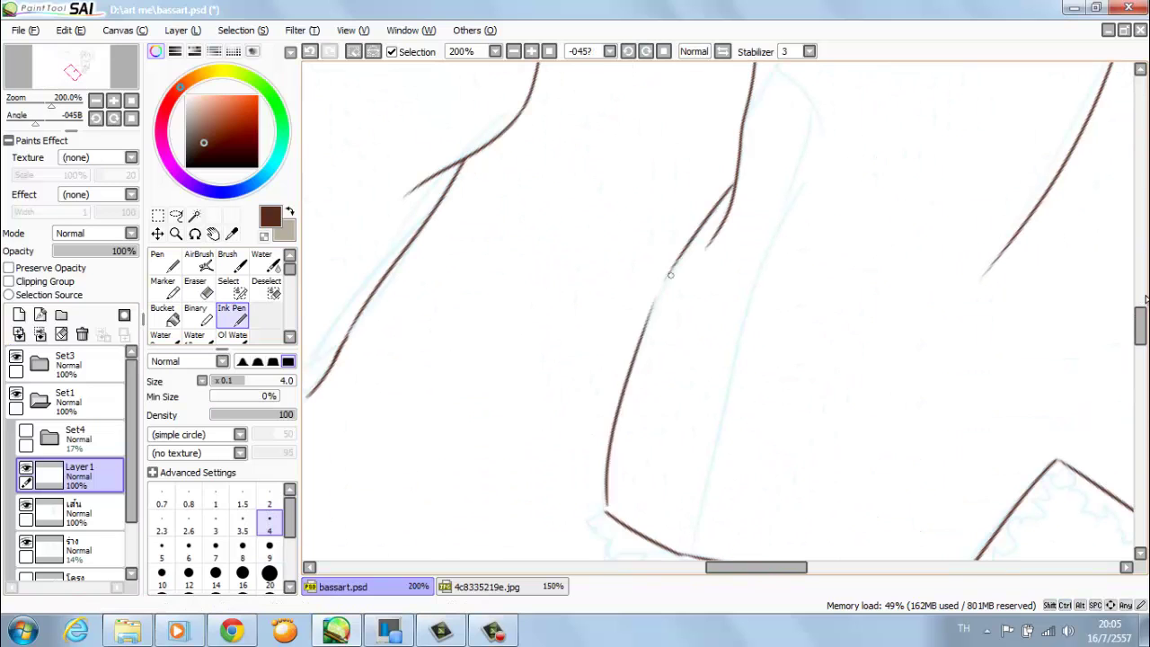
key("e")
left_click_drag(687, 246, 654, 328)
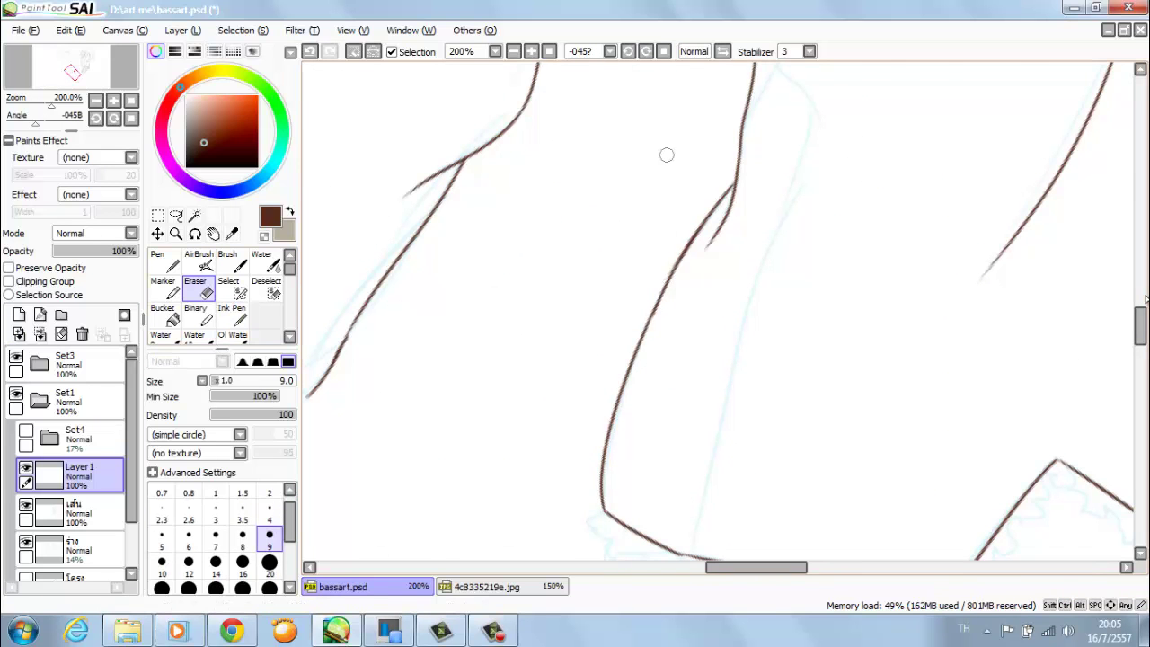
- Ink the sleeve's upper edge from the collar's ruffled corner to the elbow crease
key("End")
key("End")
key("End")
key("End")
key("End")
key("End")
key("KP_Subtract")
key("KP_Subtract")
key("n")
key("KP_Add")
key("KP_Add")
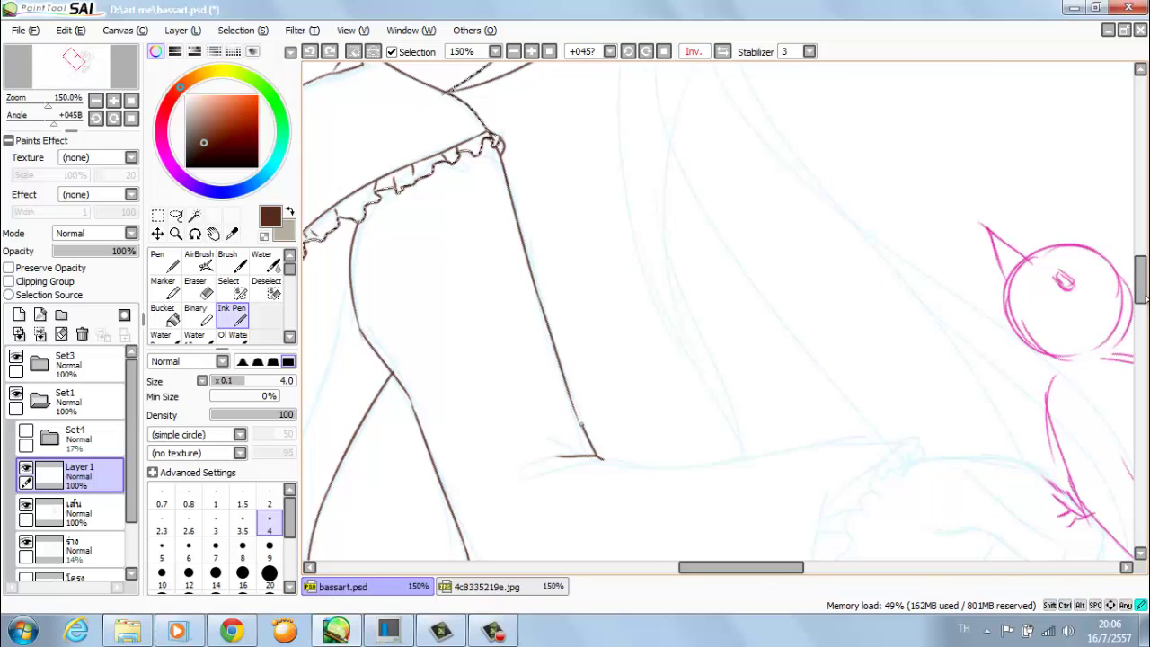
- Ink the edge of the flared sleeve opening beside the sketched hand, from its upper point toward the lower corner
scroll(1143, 300, "down", 5)
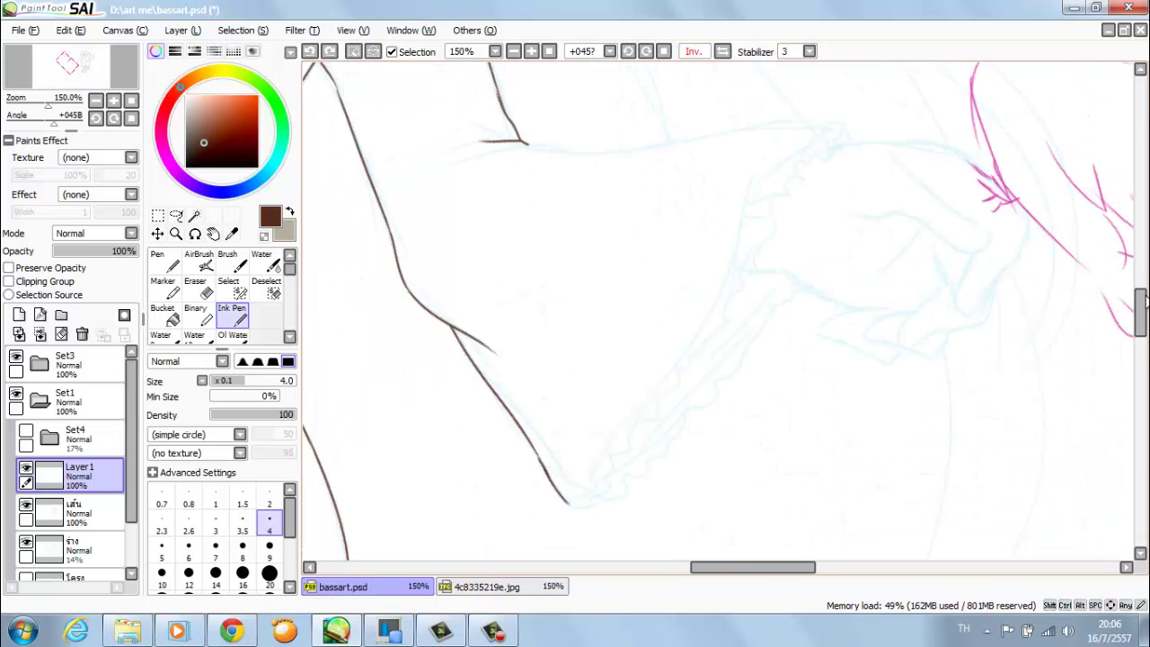
key("Home")
key("h")
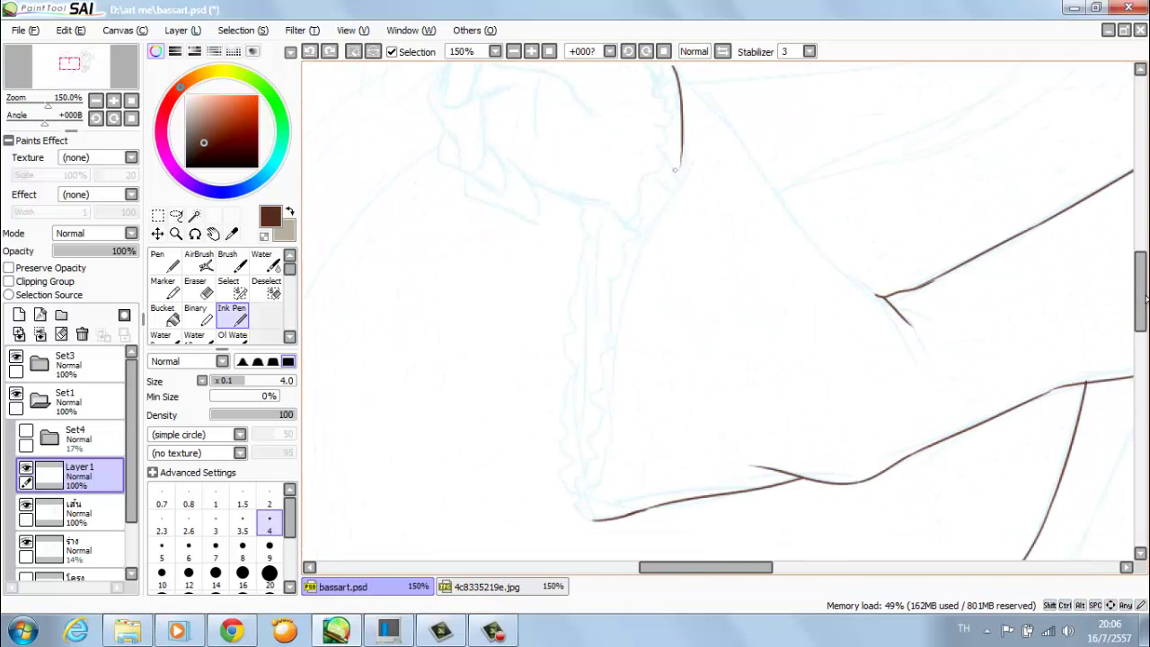
scroll(1145, 299, "up", 3)
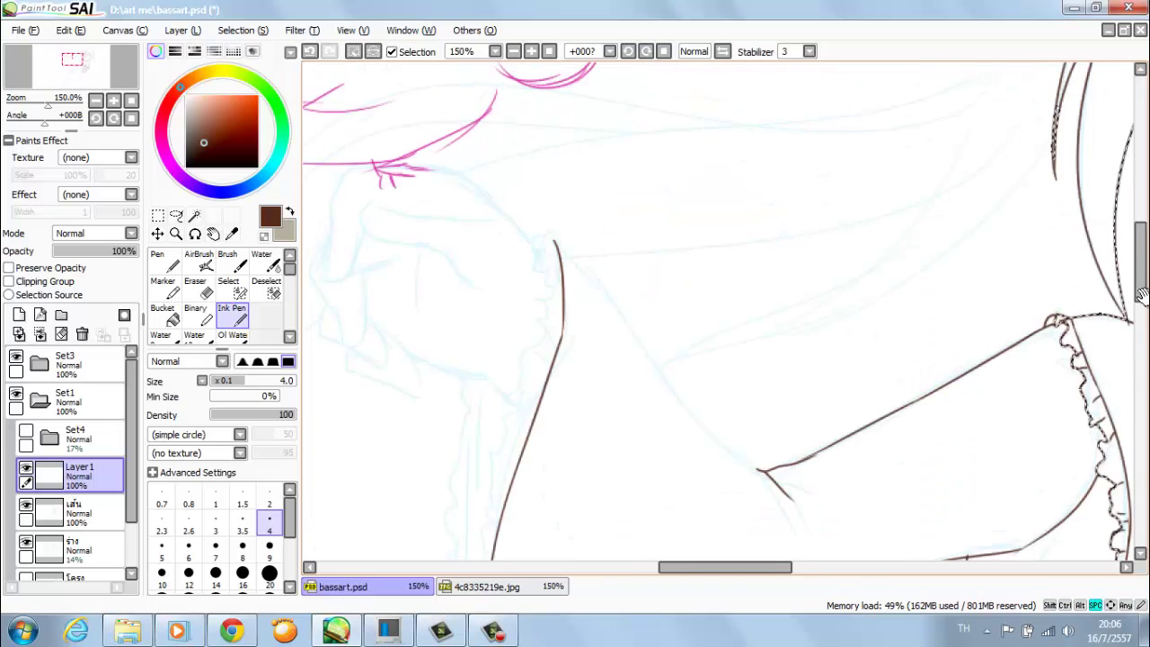
- Ink the forearm's upper edge from the sleeve opening to the elbow and clean up the crease lines there
key("e")
scroll(522, 72, "up", 2)
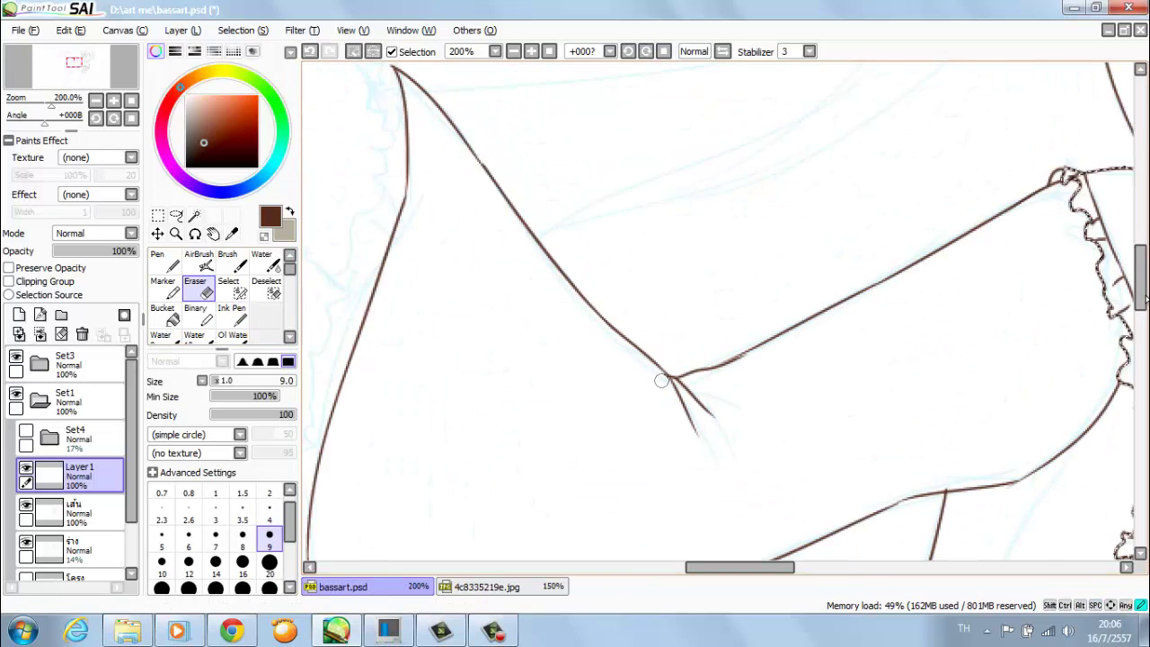
scroll(637, 411, "down", 2)
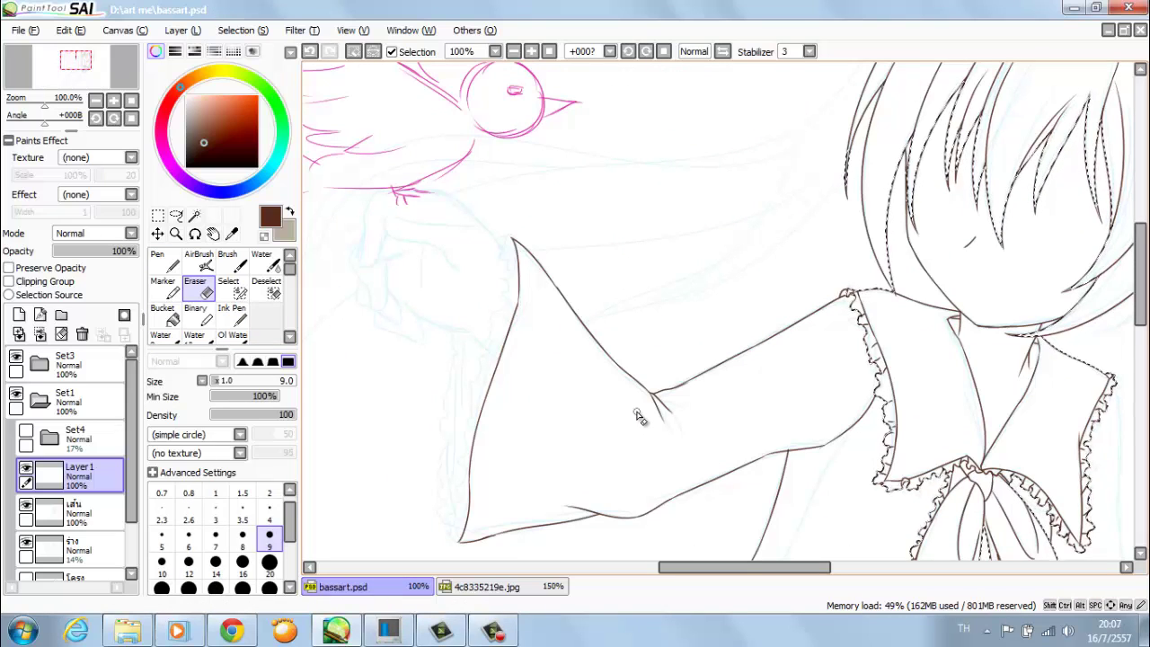
- Ink the wavy ruffle trim along the whole flared sleeve opening and add small gather lines
key("n")
scroll(638, 417, "down", 3)
scroll(638, 417, "up", 4)
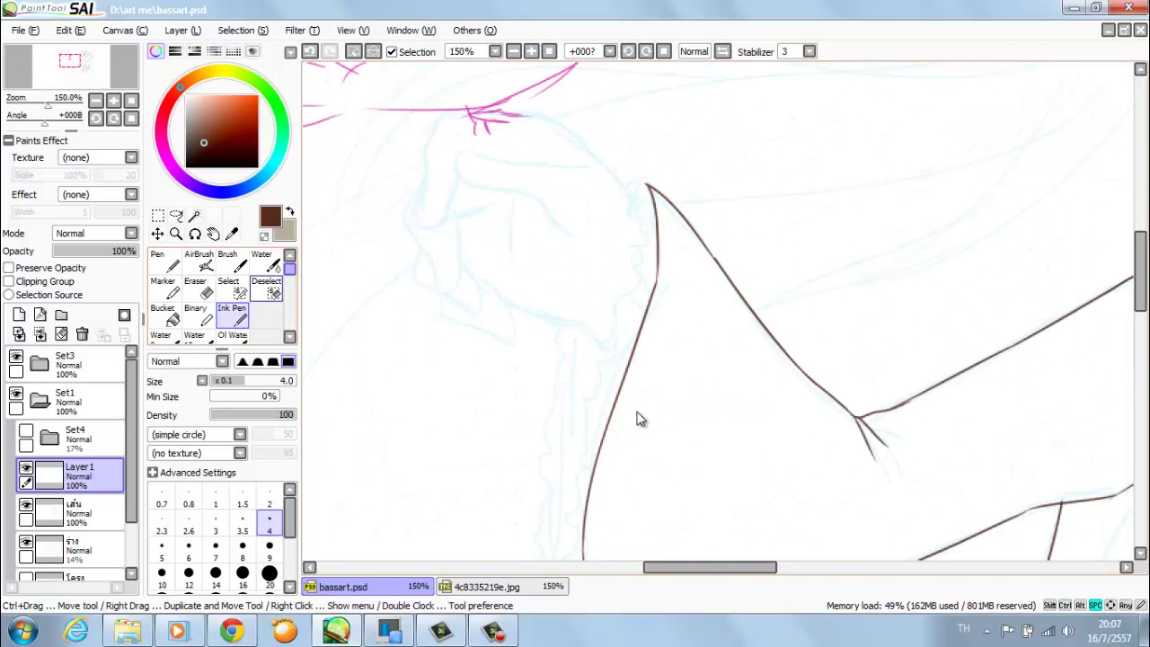
left_click_drag(639, 176, 627, 296)
scroll(638, 415, "down", 2)
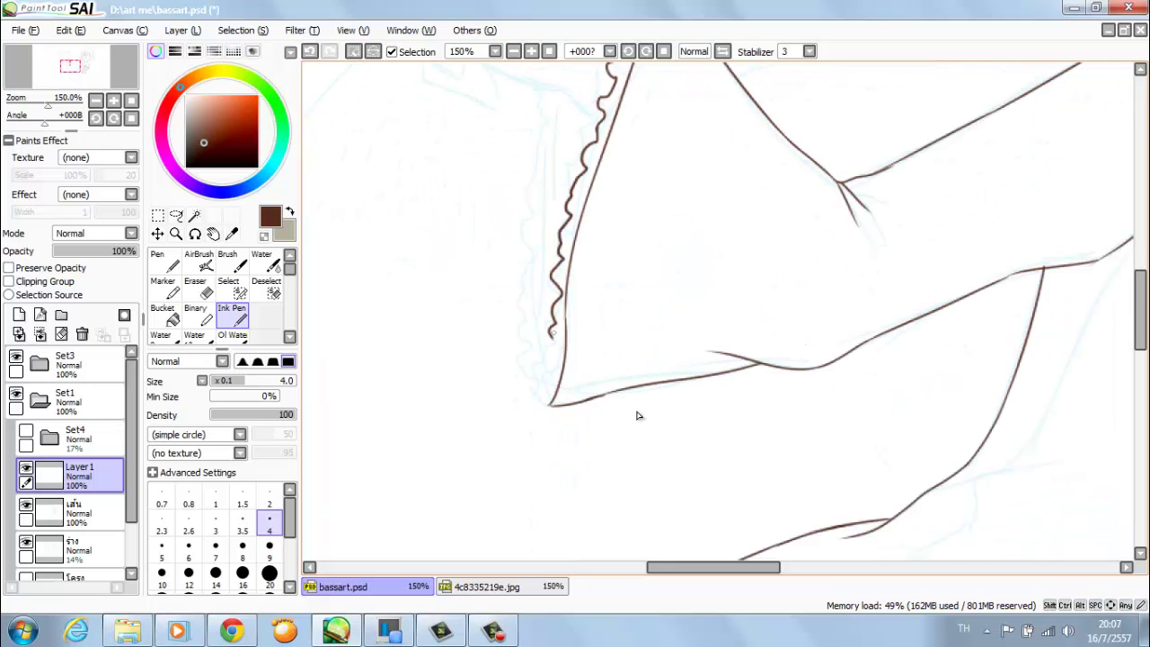
scroll(638, 416, "up", 2)
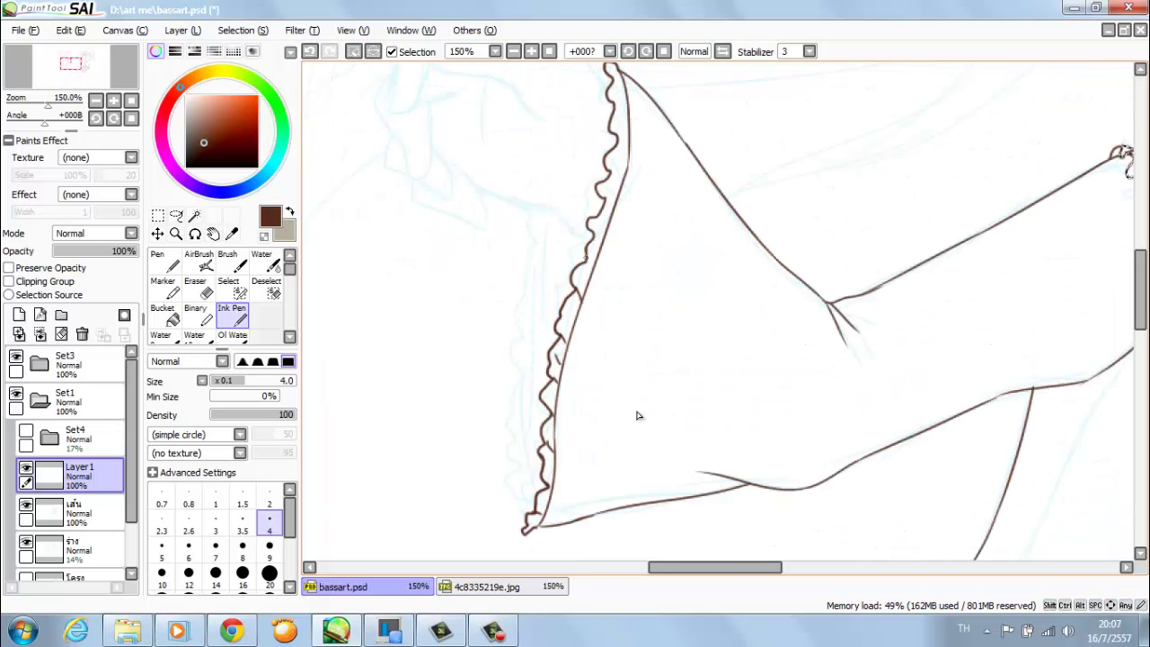
scroll(636, 412, "up", 2)
- Ink the wavy ruffle trim beneath the zigzag hem from one corner to the other
scroll(637, 416, "down", 8)
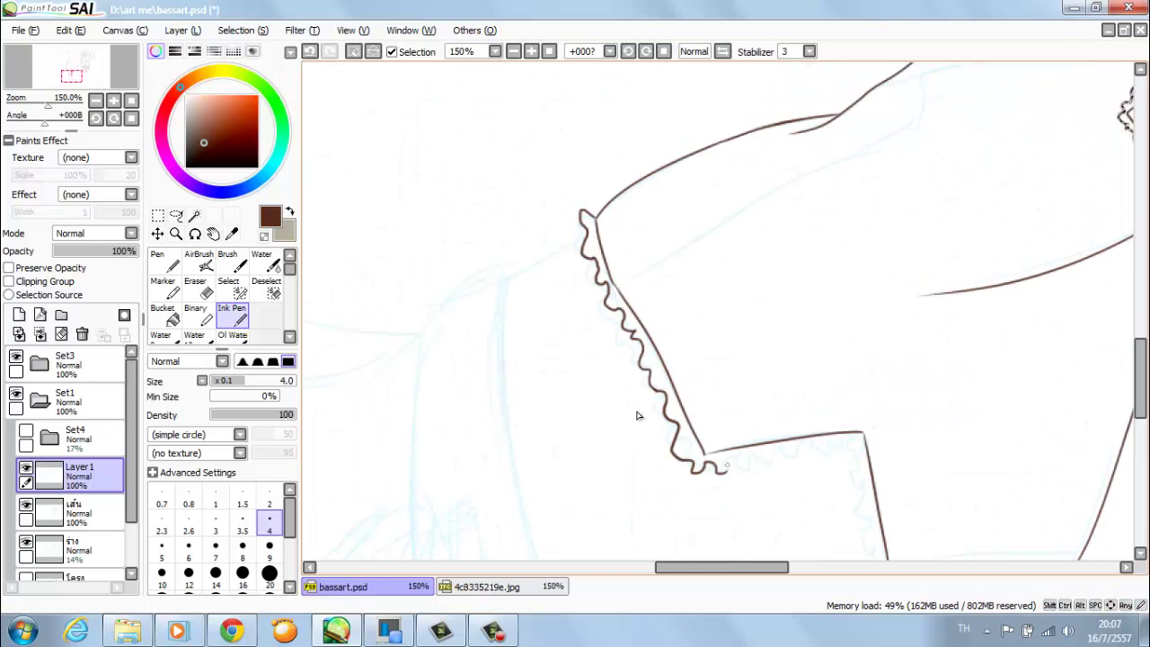
scroll(638, 415, "down", 2)
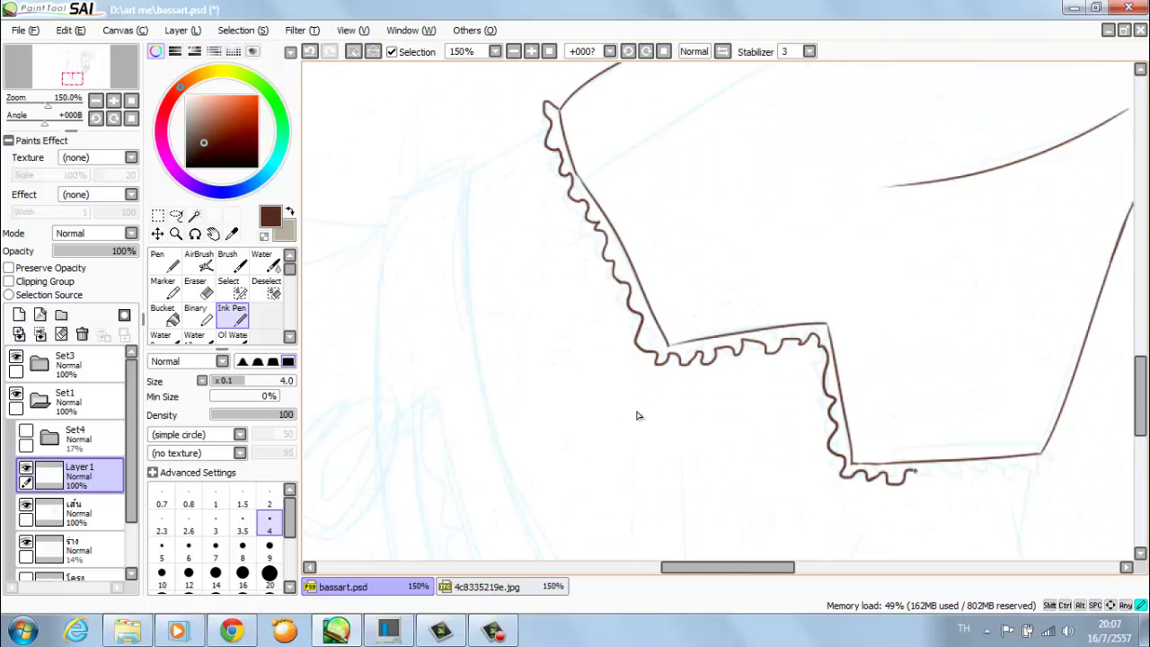
scroll(637, 416, "down", 4)
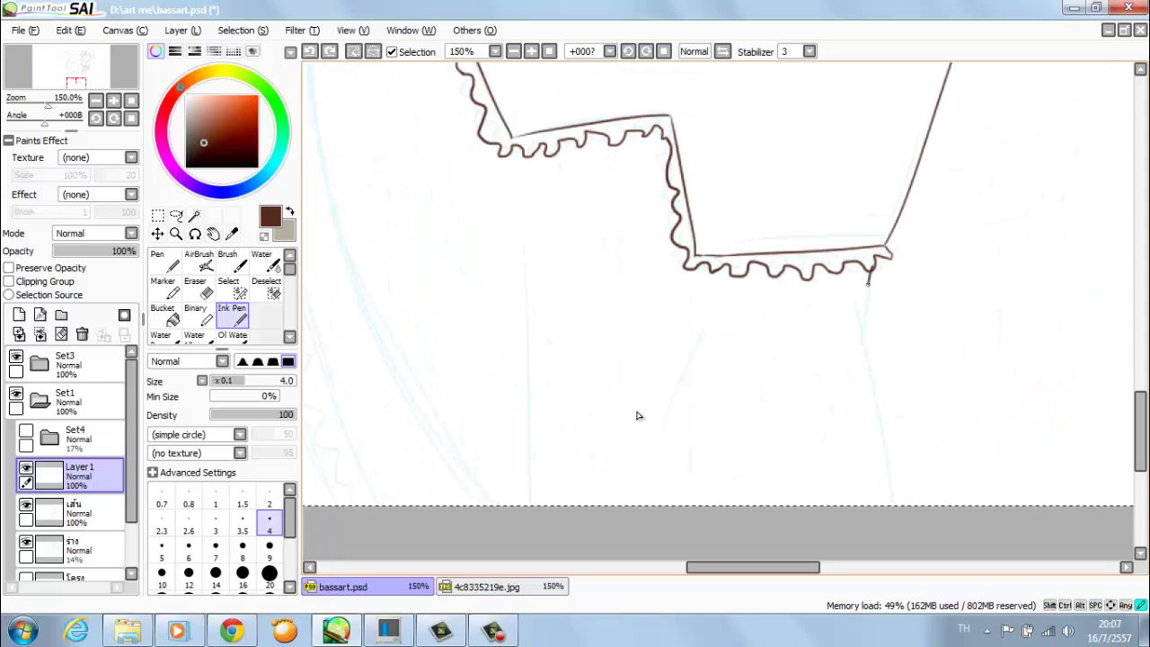
- Ink the body contour from under the ruffled hem corner down to the canvas edge, and save the file
left_click_drag(853, 313, 894, 505)
scroll(638, 415, "down", 2)
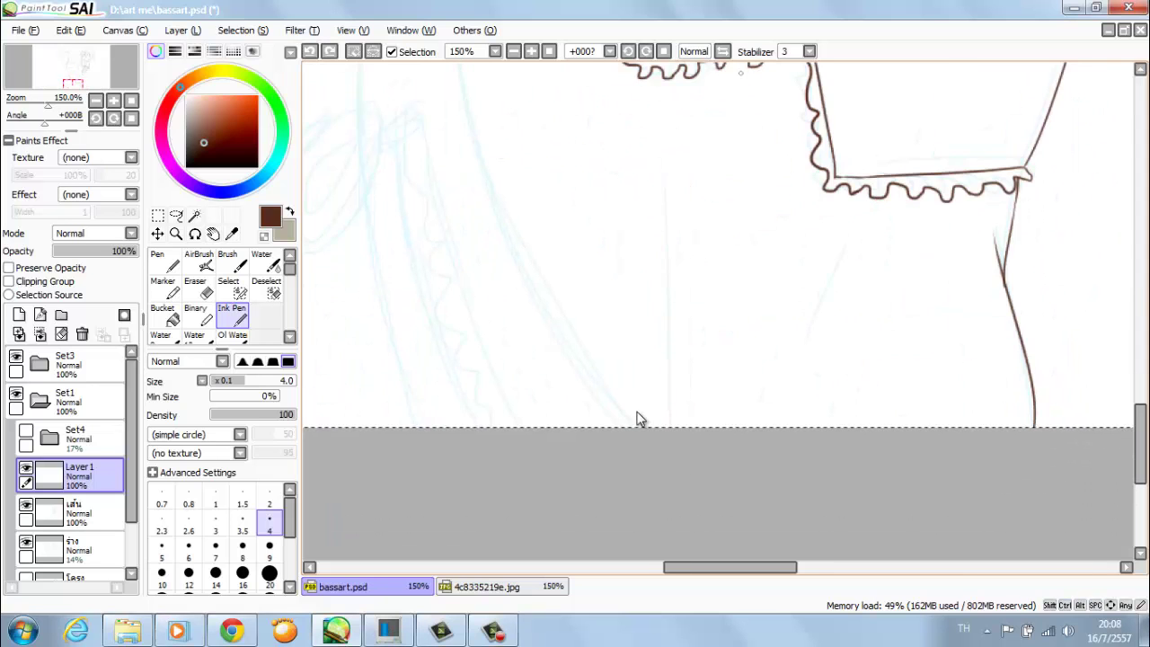
key("h")
key("ctrl+s")
scroll(637, 415, "up", 8)
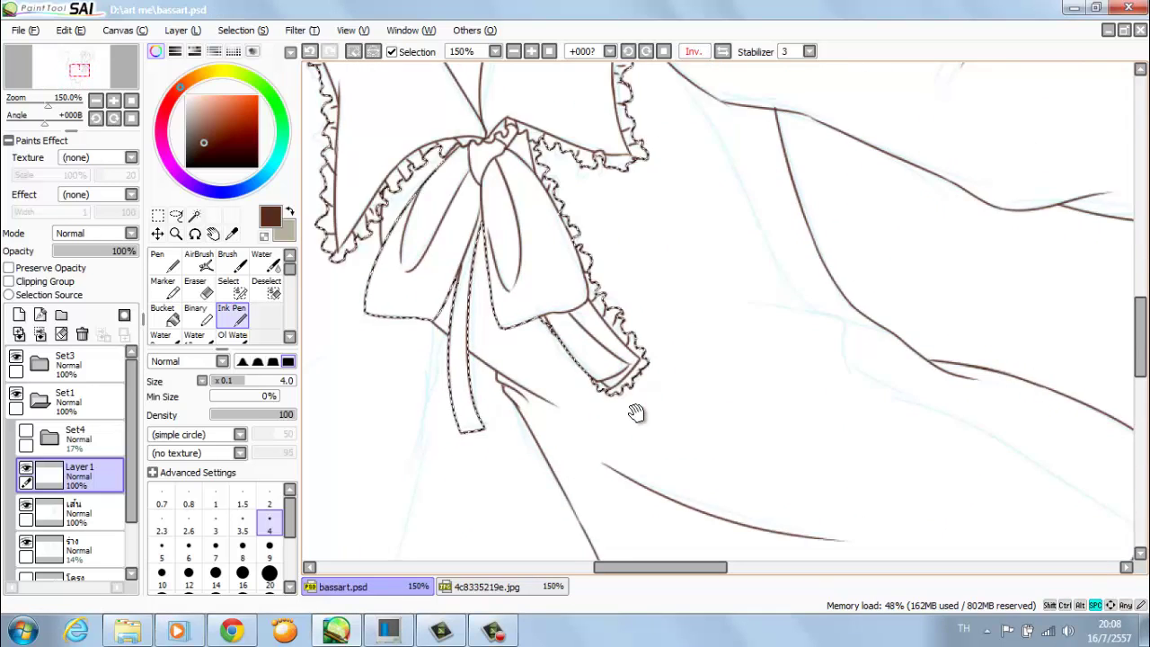
- Ink the long curved contour behind the thigh from beside the ruffled hem down to the canvas edge
key("h")
scroll(637, 413, "right", 3)
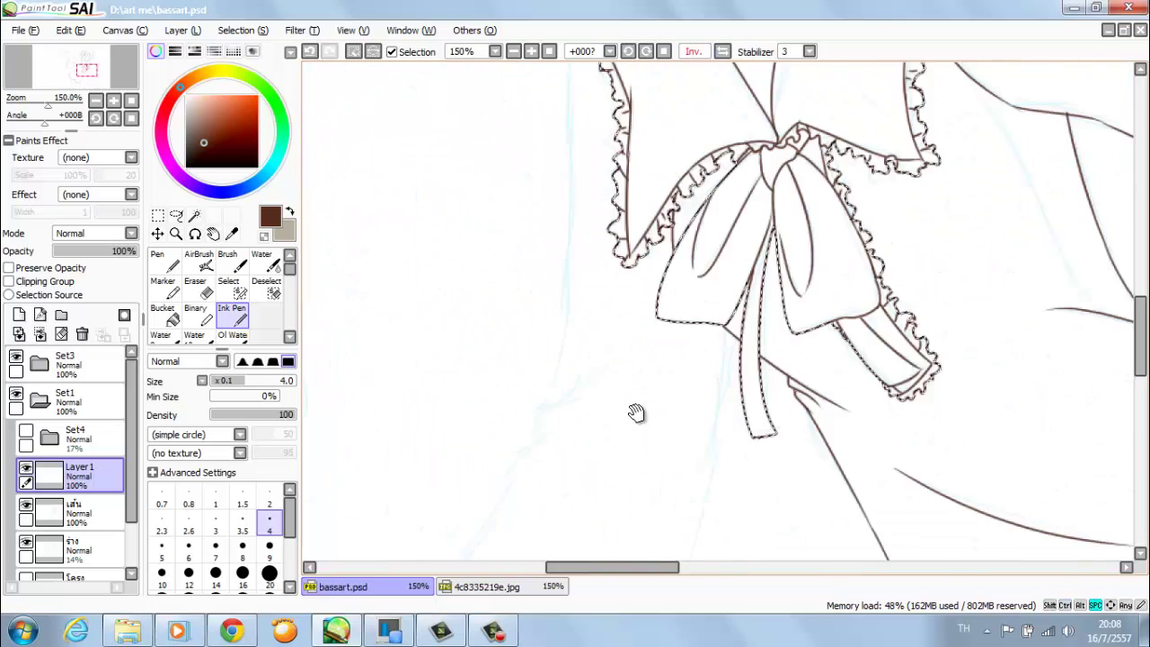
key("h")
scroll(636, 412, "up", 2)
scroll(637, 412, "down", 5)
key("minus")
key("h")
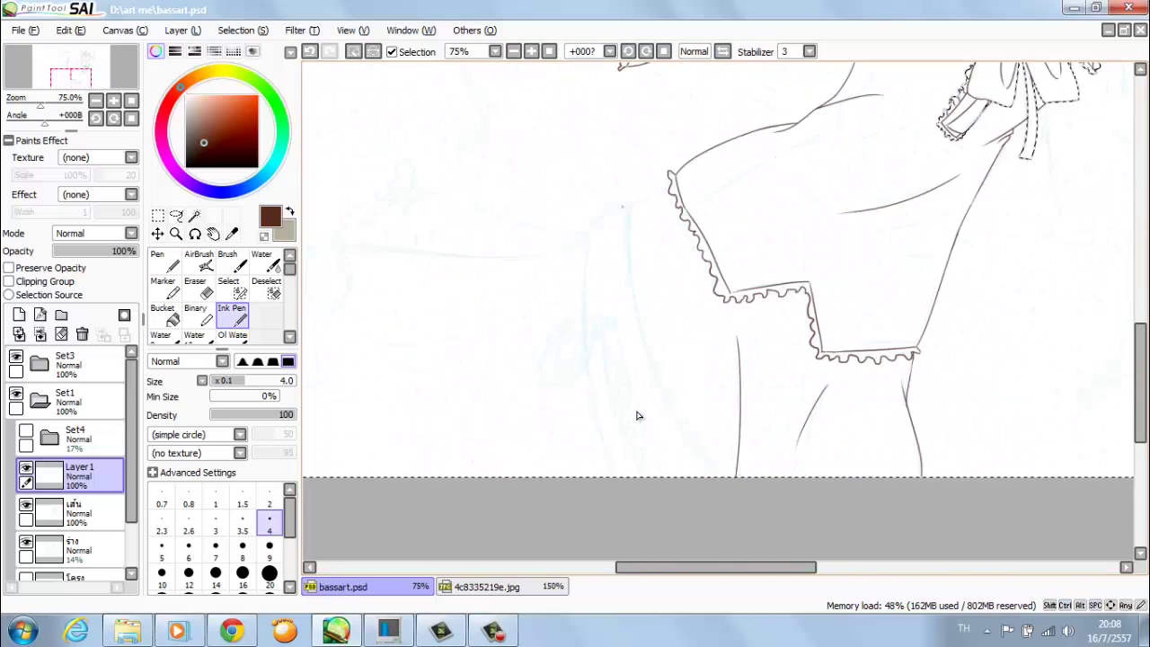
left_click_drag(632, 198, 718, 466)
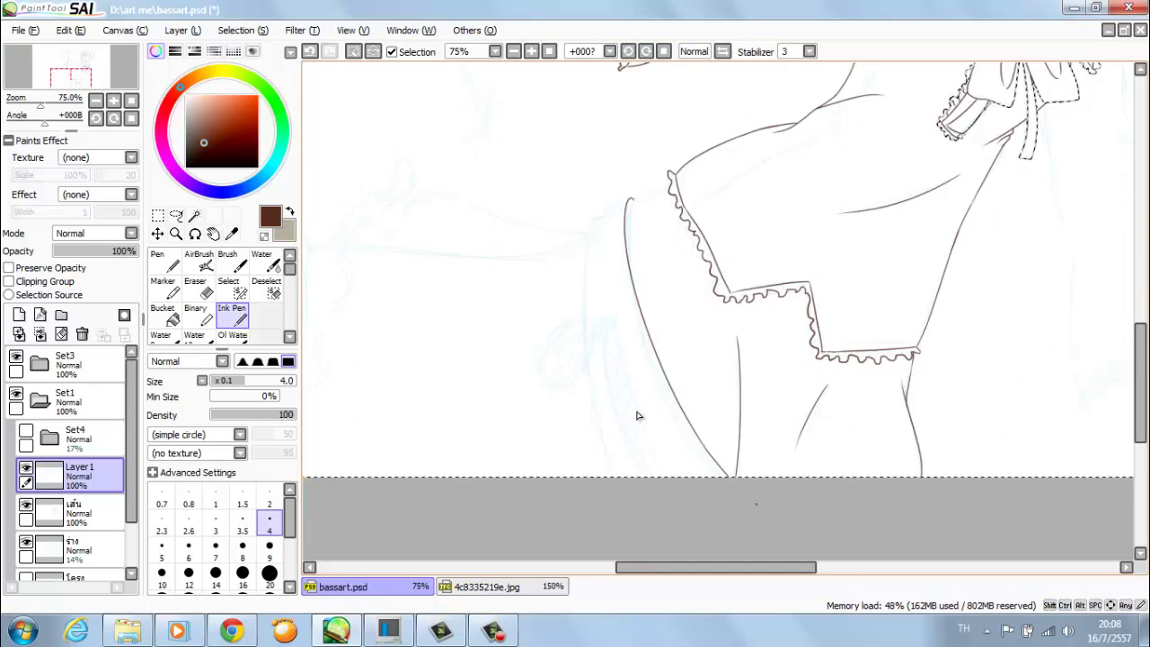
- Open the recent reference image whose name starts with 10300874_666656, view it enlarged, and return to bassart.psd
key("plus")
key("plus")
key("plus")
scroll(637, 416, "left", 3)
key("alt+f")
key("Down")
key("Down")
key("Right")
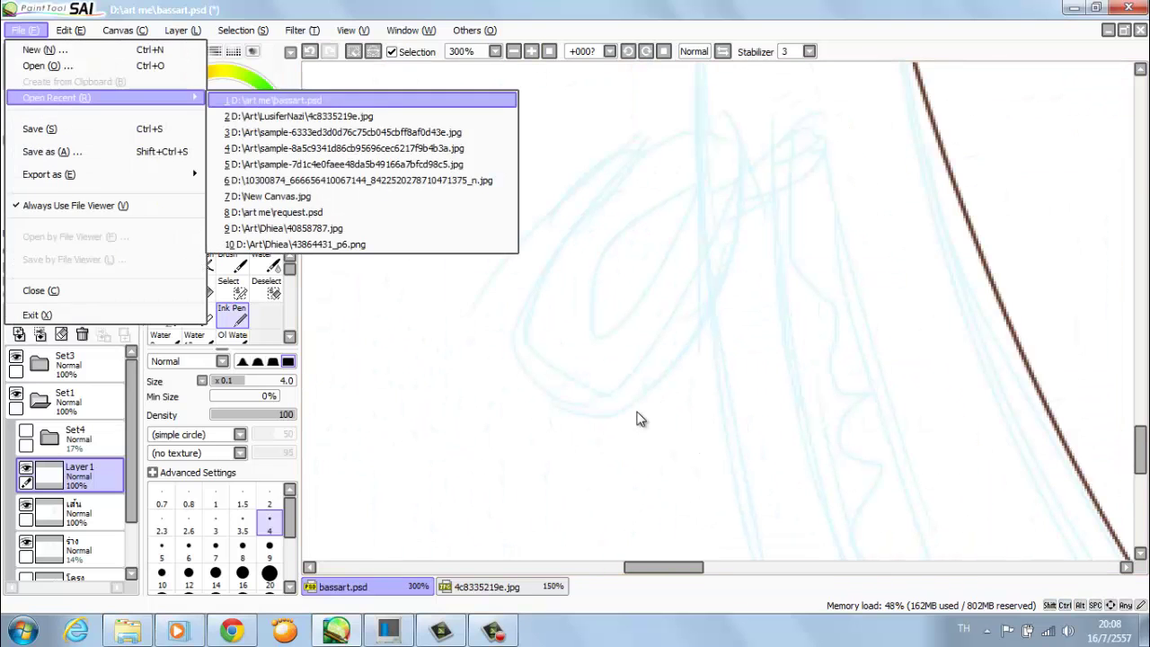
key("Return")
key("plus")
key("plus")
key("plus")
key("ctrl+Tab")
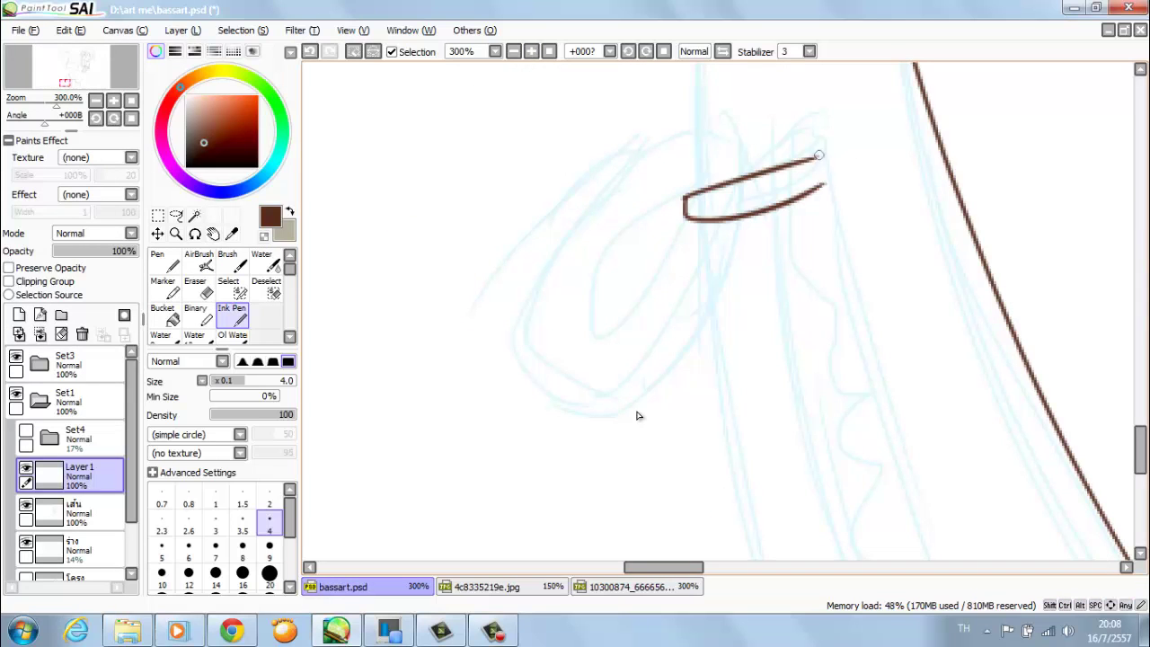
- Ink the small bow's knot and oval loop with doubled inner and outer edges, and save the file
key("Delete")
key("Delete")
key("Delete")
left_click_drag(613, 244, 665, 446)
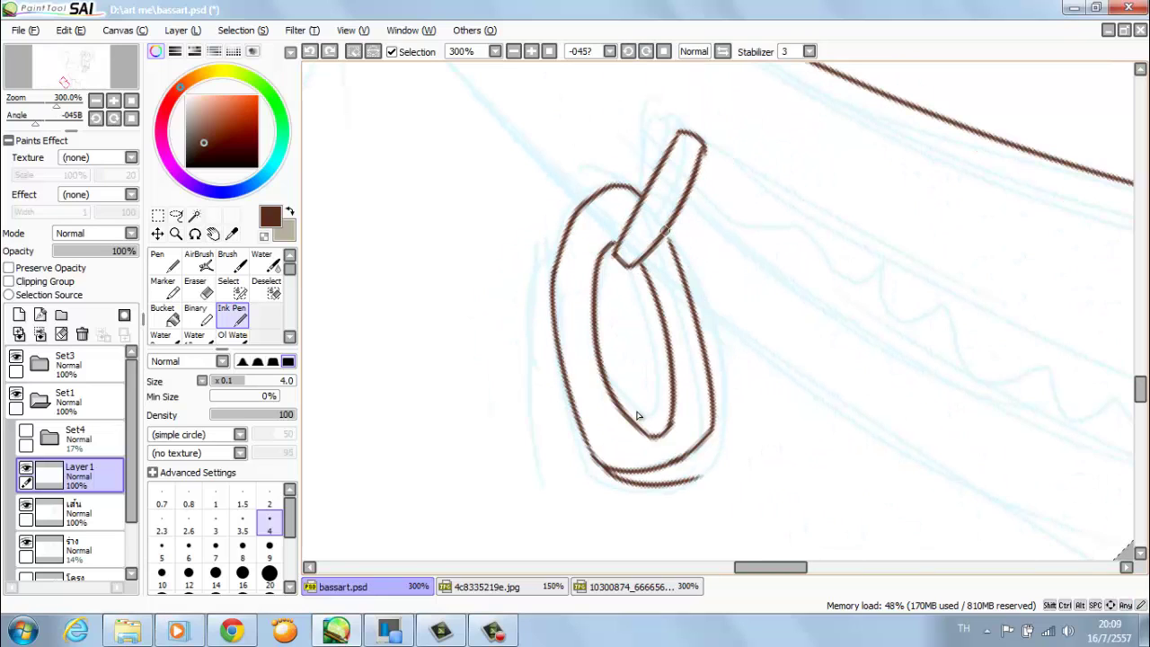
left_click_drag(665, 231, 727, 427)
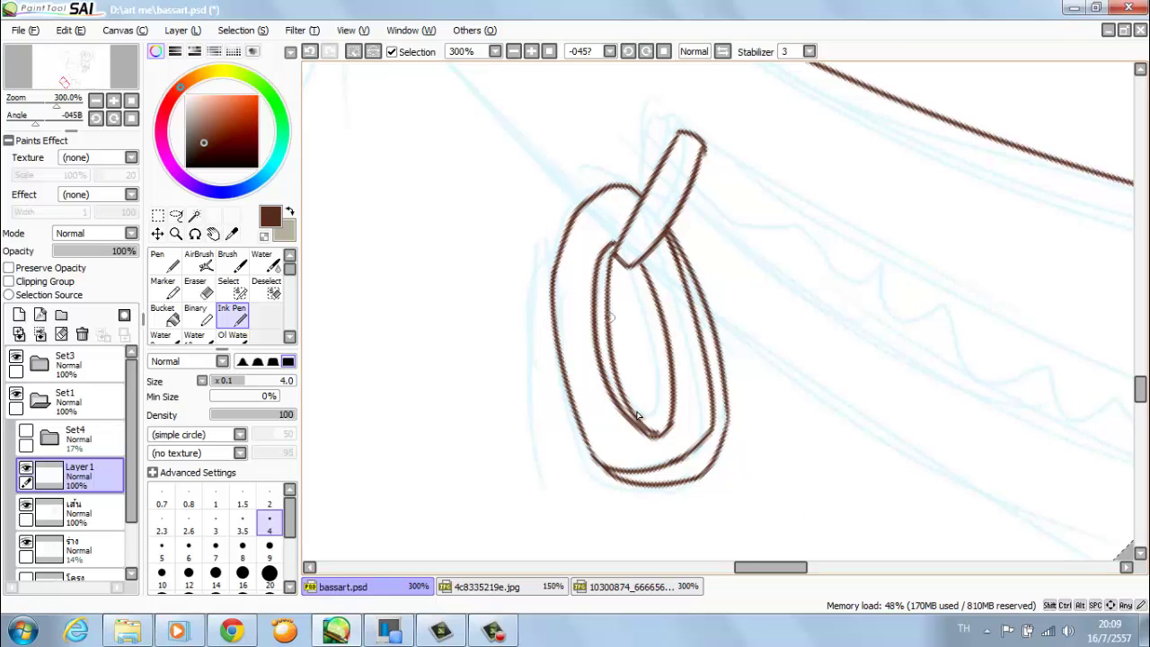
key("ctrl+s")
- Ink the short line joining the ruffled hem's outer corner to the top of the curved contour behind the thigh
key("minus")
key("minus")
key("minus")
key("minus")
key("plus")
key("plus")
key("plus")
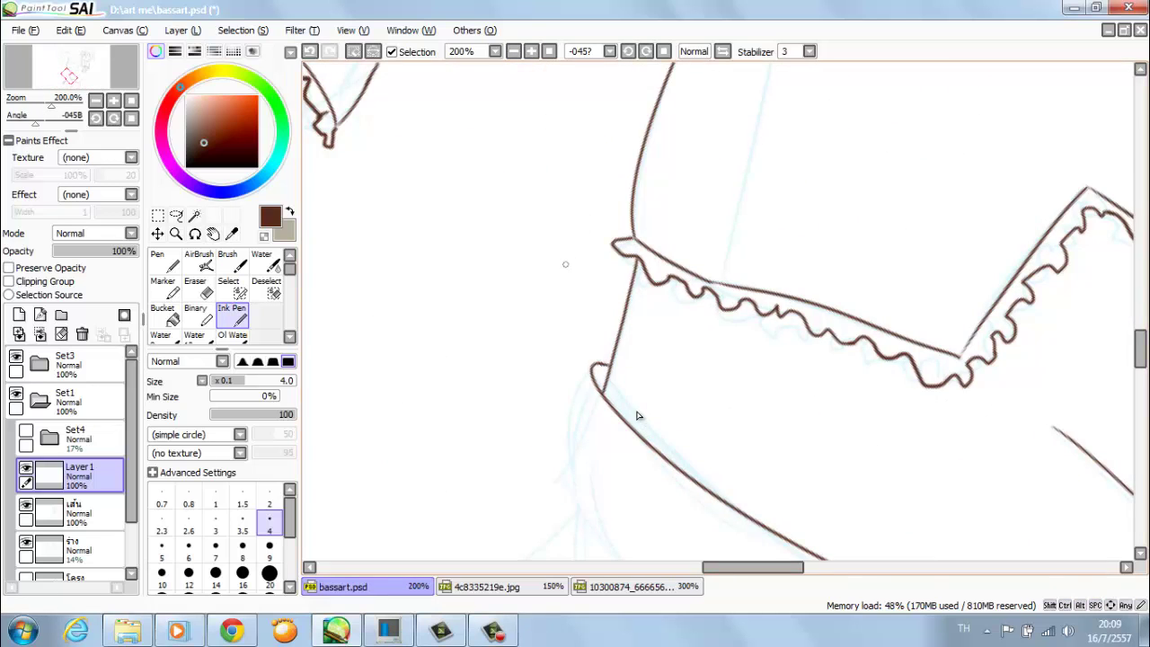
- Add a linework layer and draw a line from the armpit to the ruffled hem, bending it to follow the garment fold
key("minus")
key("minus")
key("minus")
key("Home")
key("ctrl+shift+n")
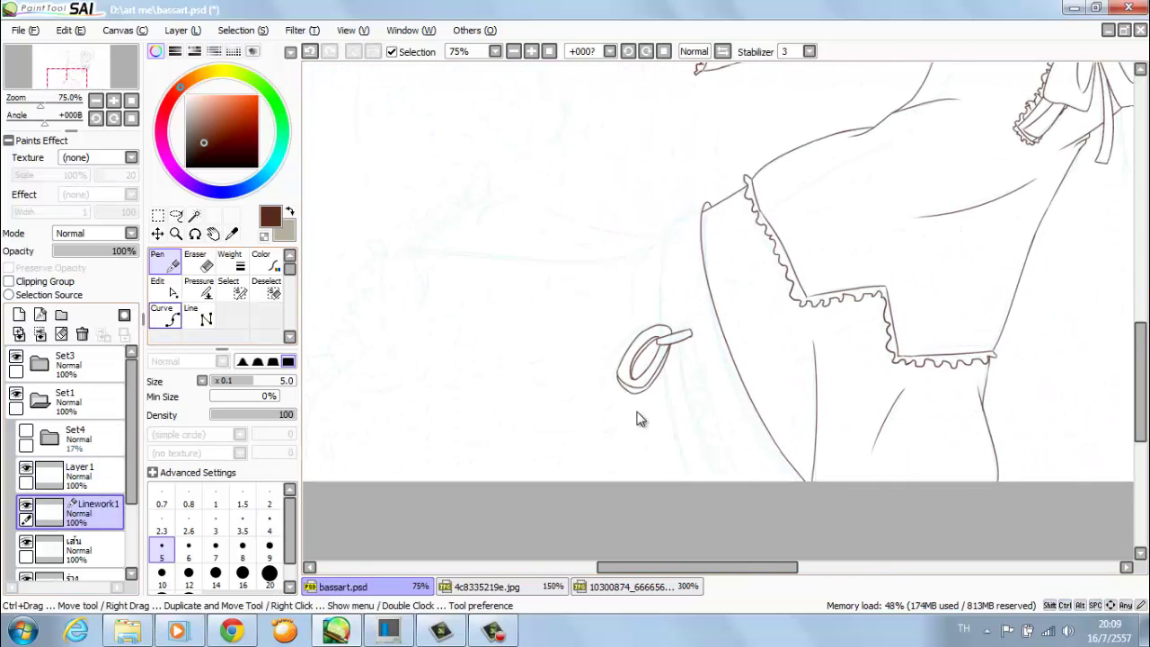
key("l")
key("plus")
scroll(638, 415, "up", 5)
scroll(638, 415, "right", 3)
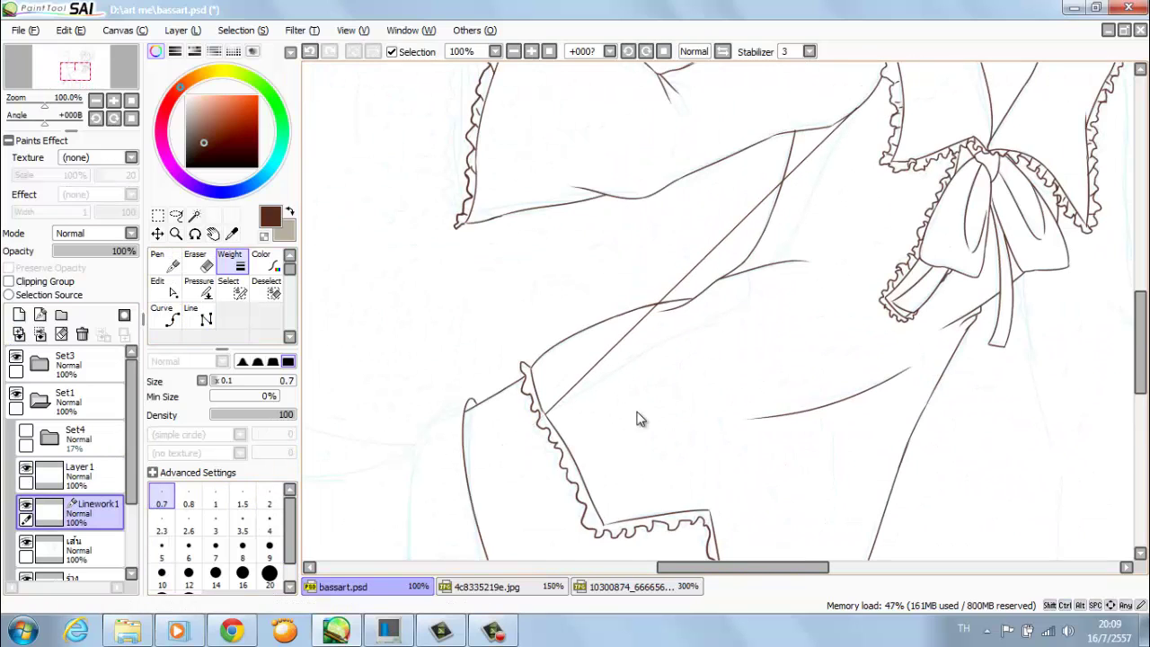
left_click(855, 108)
double_click(544, 414)
left_click_drag(699, 331, 747, 285, "ctrl")
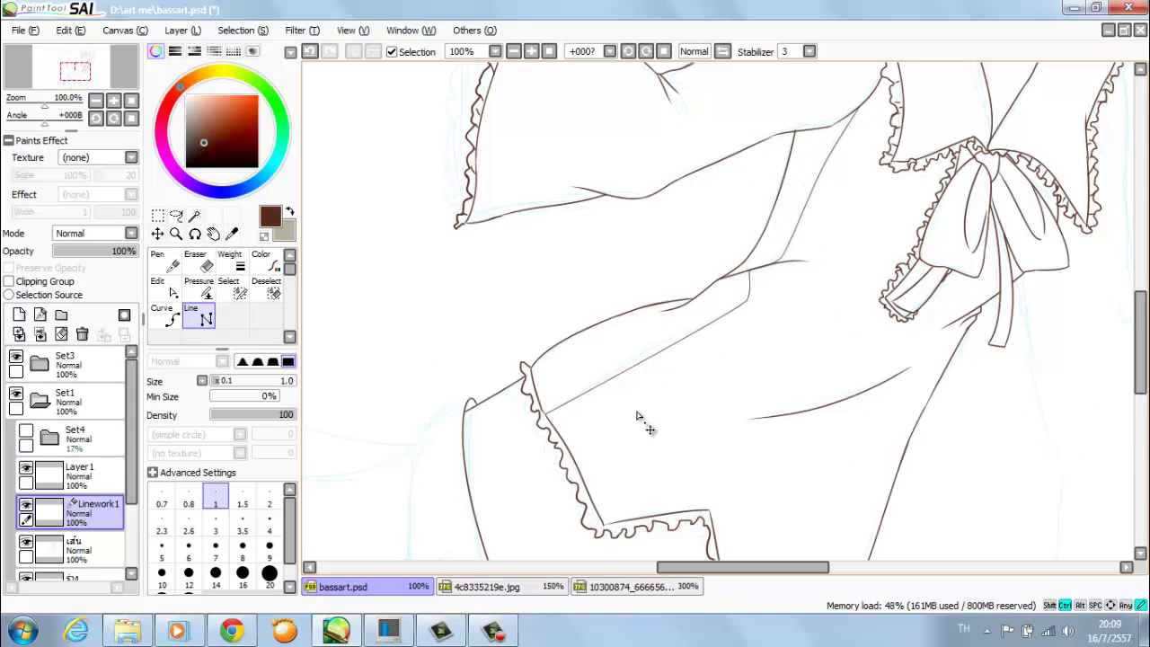
- Merge the linework layer down and select the empty area around the figure with the Magic Wand
key("p")
key("minus")
key("ctrl+e")
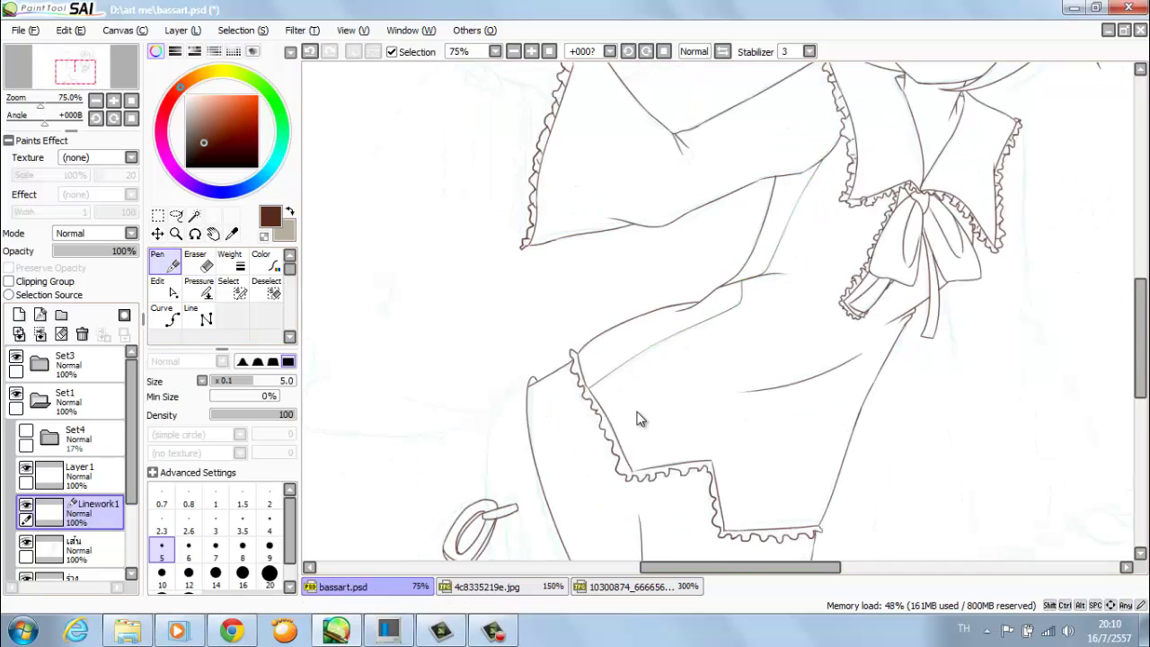
scroll(638, 415, "down", 3)
key("w")
left_click(638, 415)
key("Up")
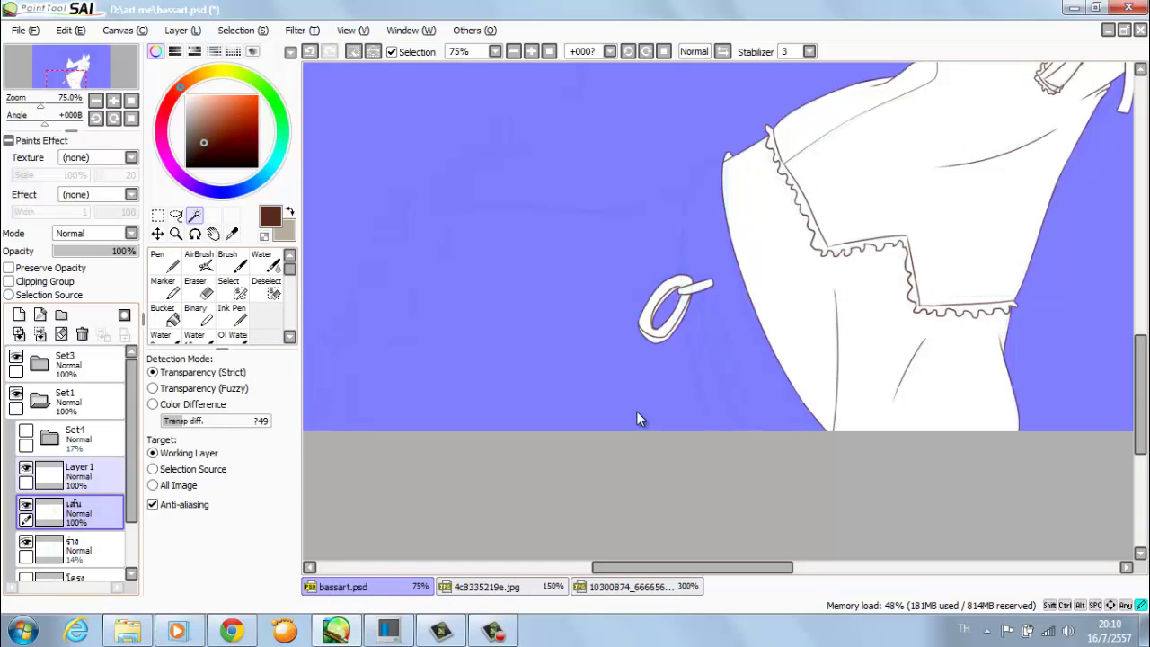
- On Layer1, ink the rear panel's outer contour between the waist corner and the small bow's loop
key("plus")
key("n")
key("plus")
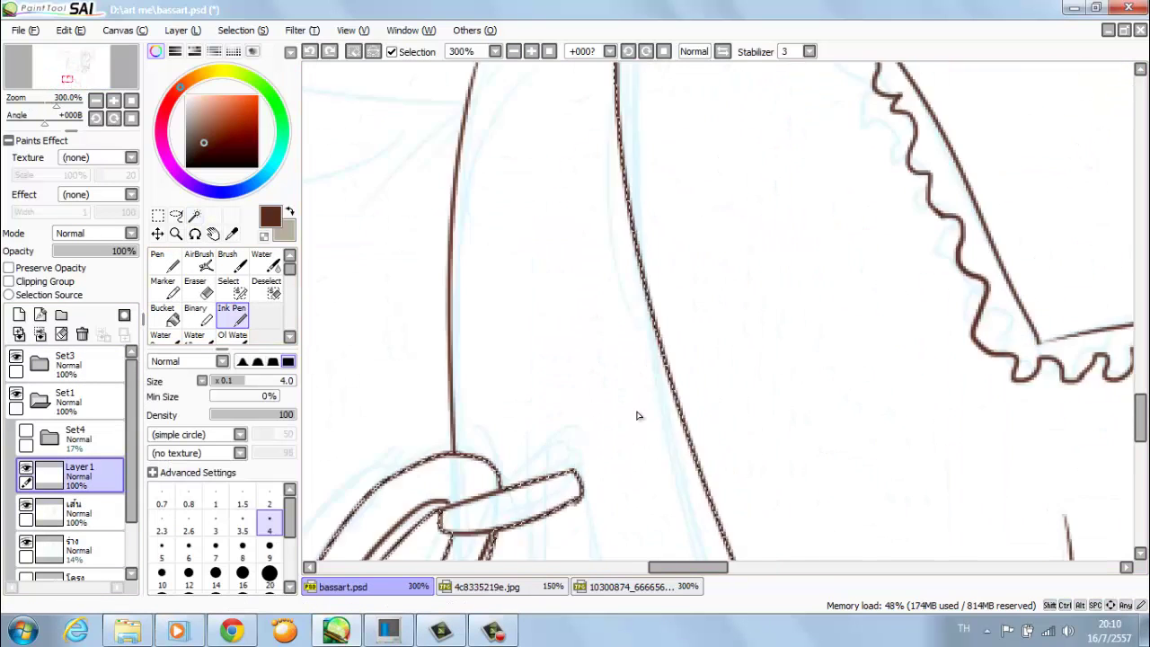
left_click_drag(638, 415, 563, 372)
key("e")
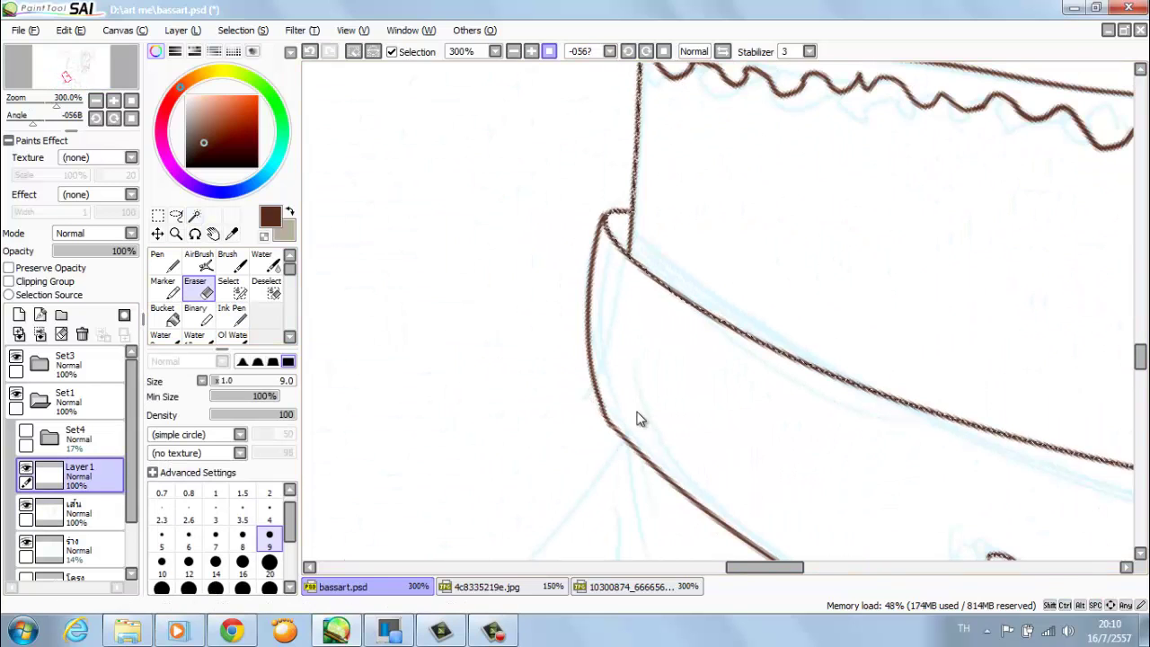
- Ink the three curved panel lines running from the small bow down to the canvas edge
key("Home")
key("minus")
key("minus")
key("plus")
key("n")
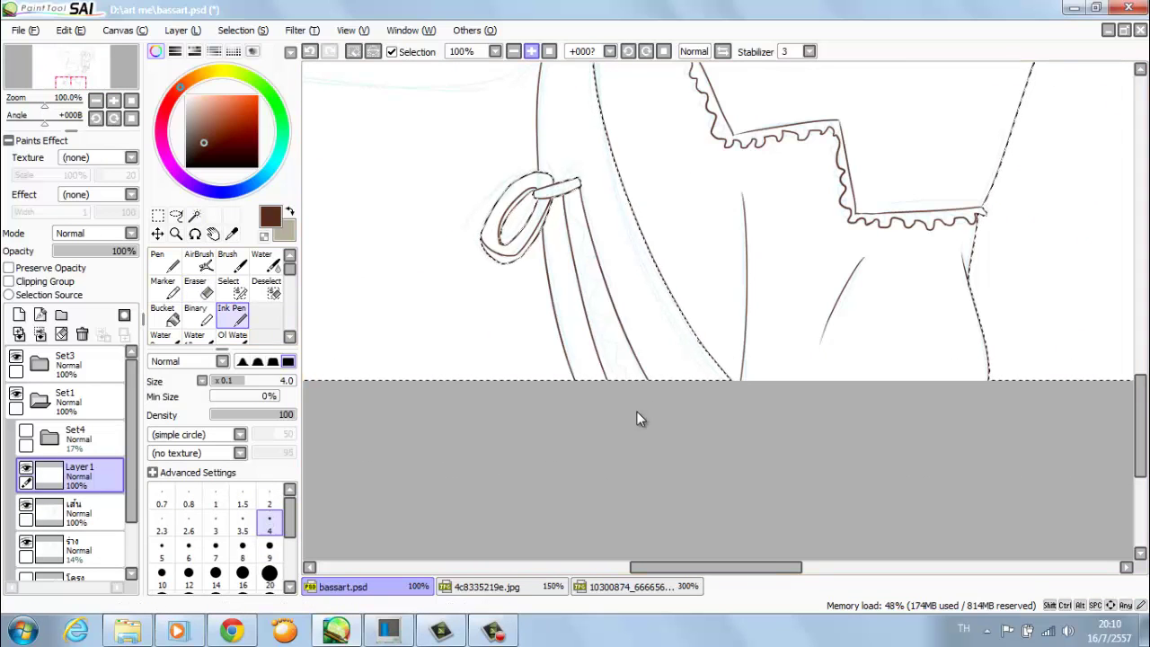
- Draw a wavy ruffle line between the strips below the bow on a new linework layer, and merge it into Layer1
key("plus")
key("ctrl+shift+n")
scroll(638, 415, "down", 3)
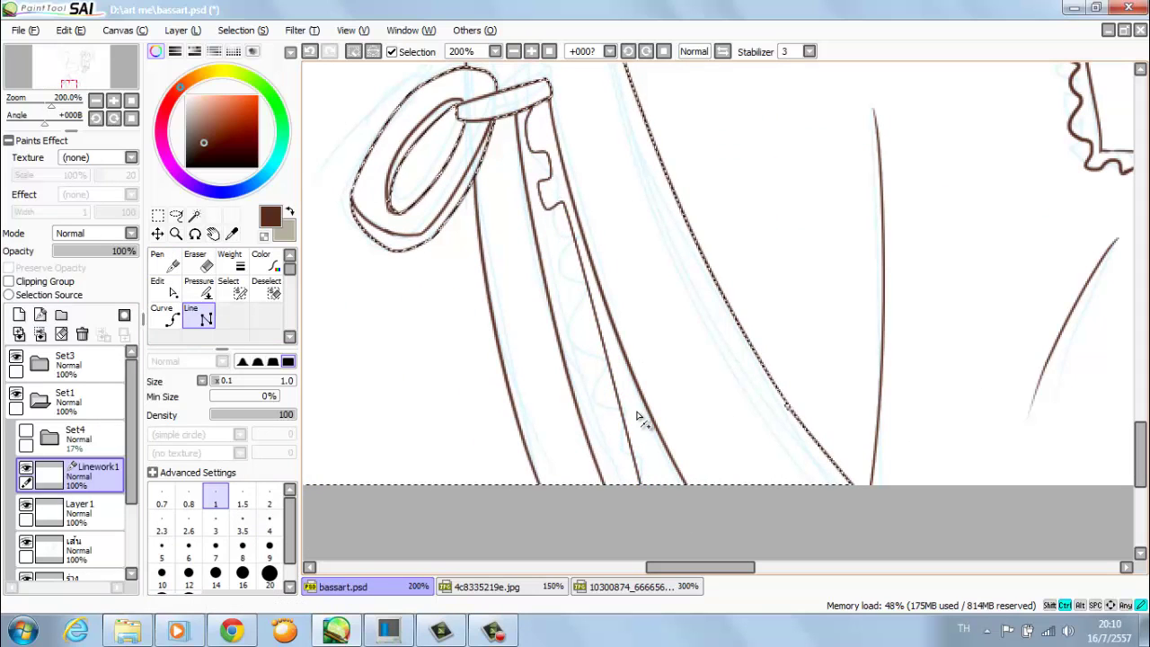
left_click(528, 126)
left_click(539, 180)
left_click(562, 261)
left_click(636, 485)
left_click(638, 415)
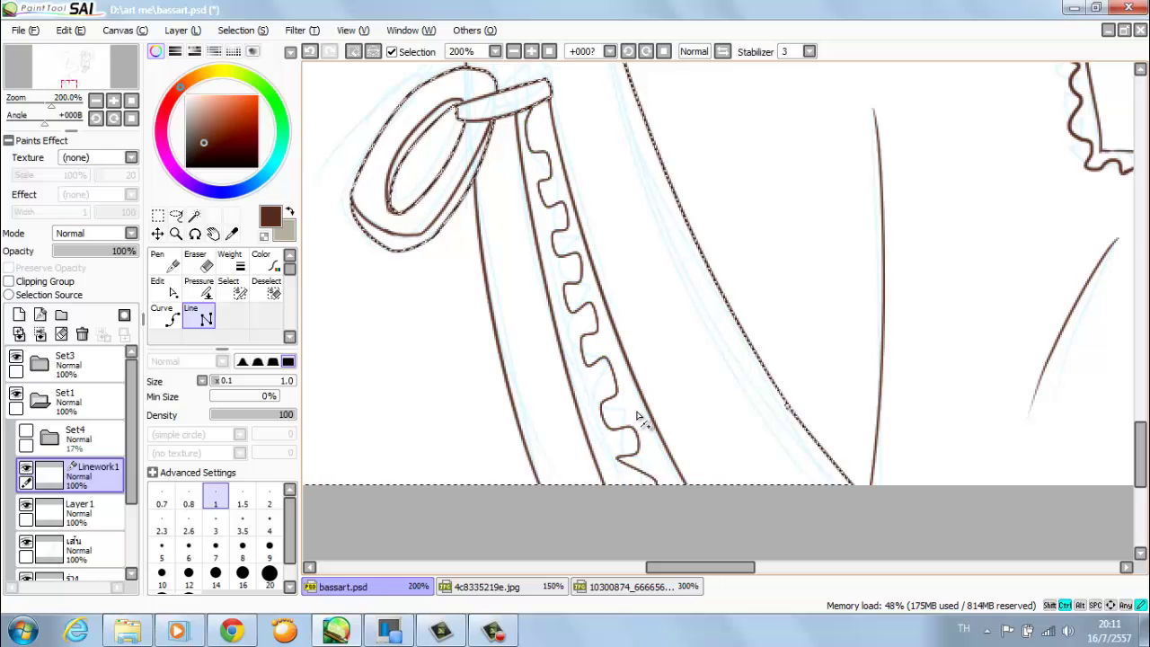
scroll(638, 418, "down", 3)
key("ctrl+e")
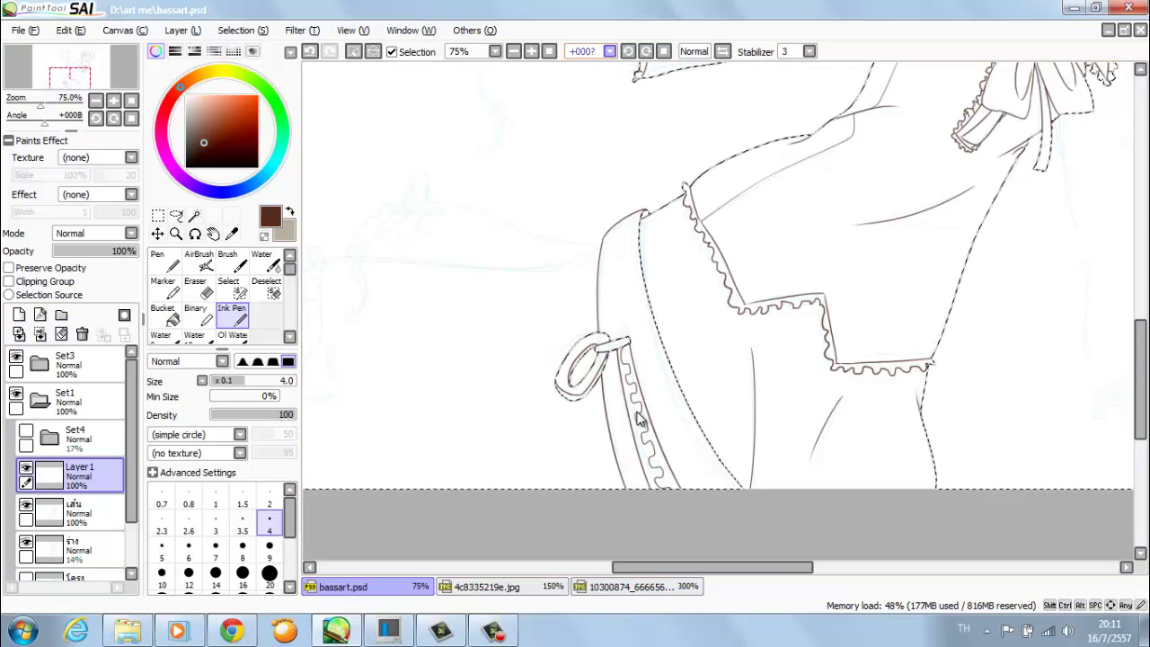
- Reselect the empty area outside the figure with the Magic Wand and return to Layer1 with the Ink Pen
key("Down")
key("w")
key("Up")
key("n")
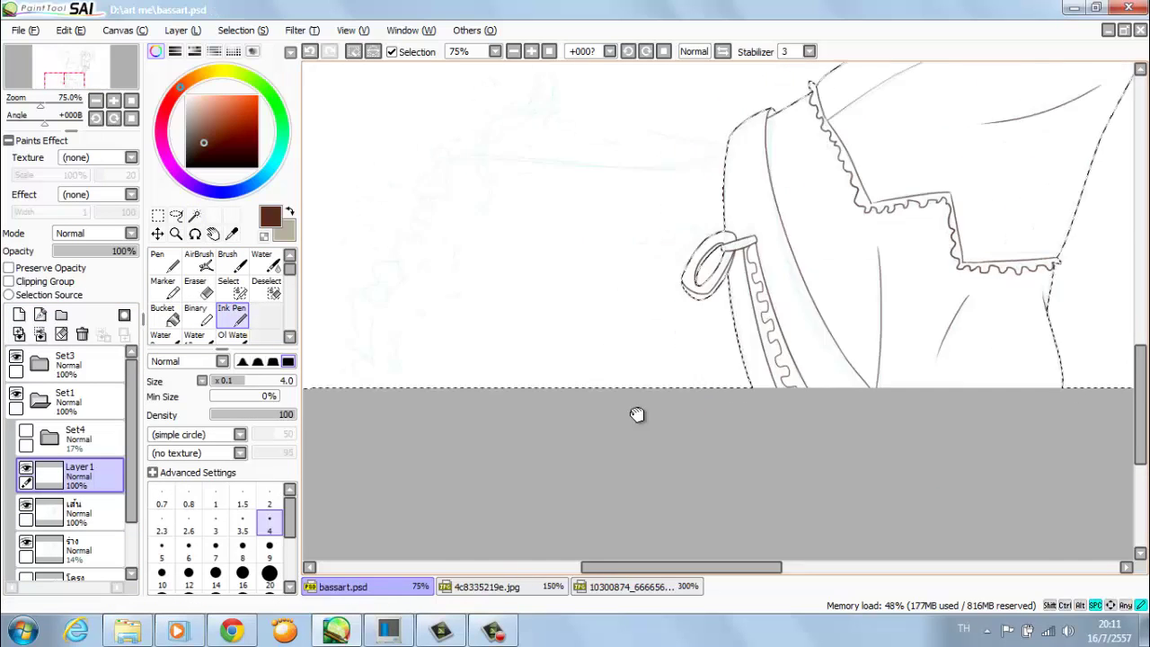
- Ink the wavy outer hem of the billowing garment tail down to the canvas edge
scroll(638, 416, "up", 1)
key("Delete")
key("Delete")
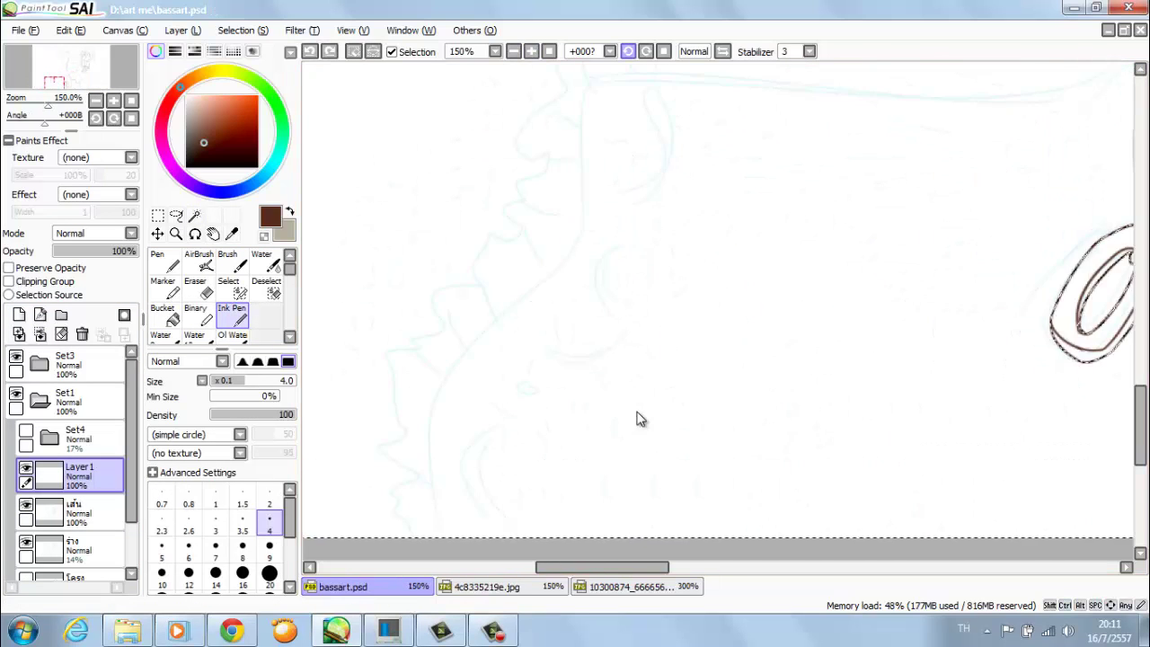
key("ctrl+z")
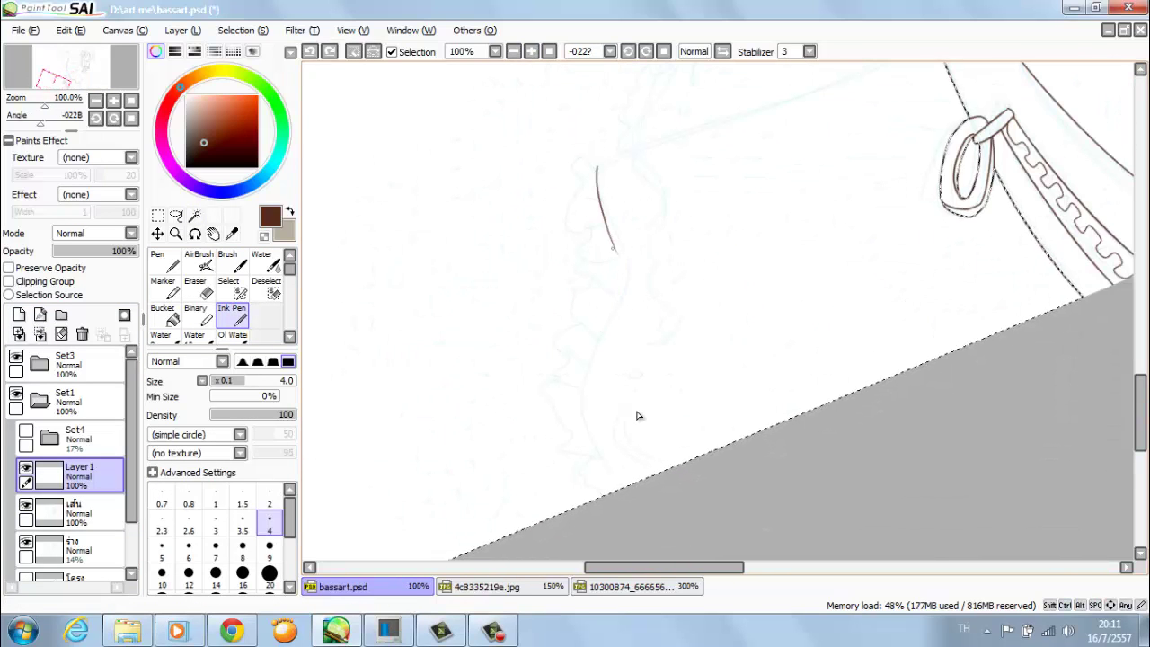
key("Delete")
key("Delete")
key("Delete")
key("Delete")
key("Delete")
key("ctrl+y")
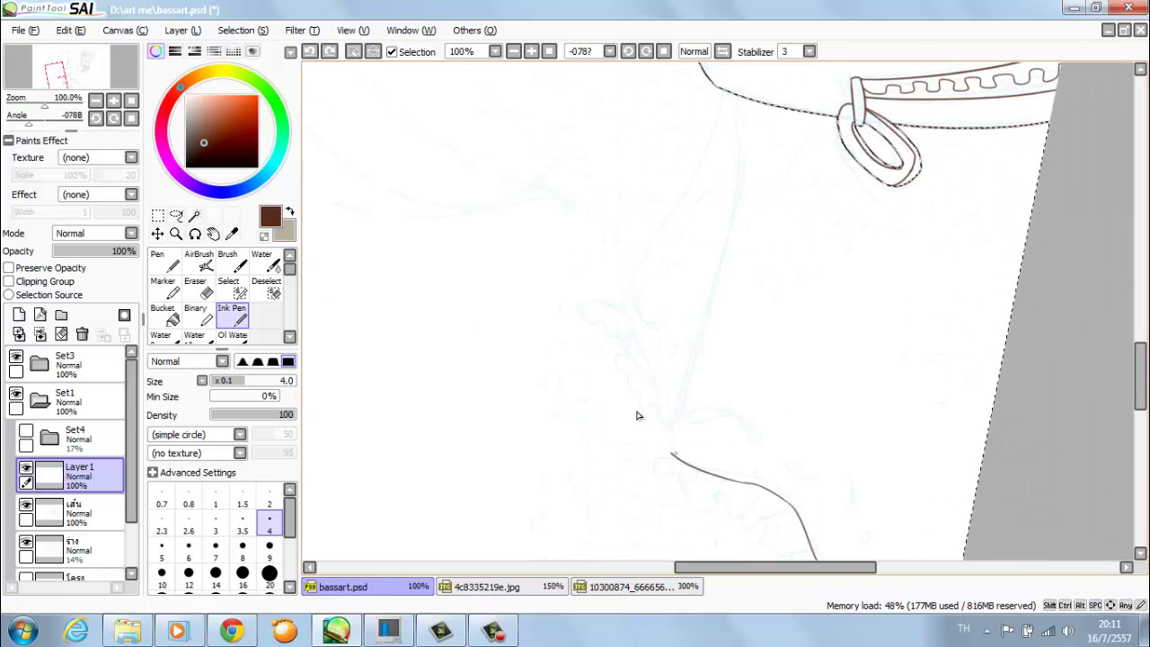
- Ink the garment tail's upper contour and its inner fold lines from the waist out to the hem
scroll(638, 415, "up", 3)
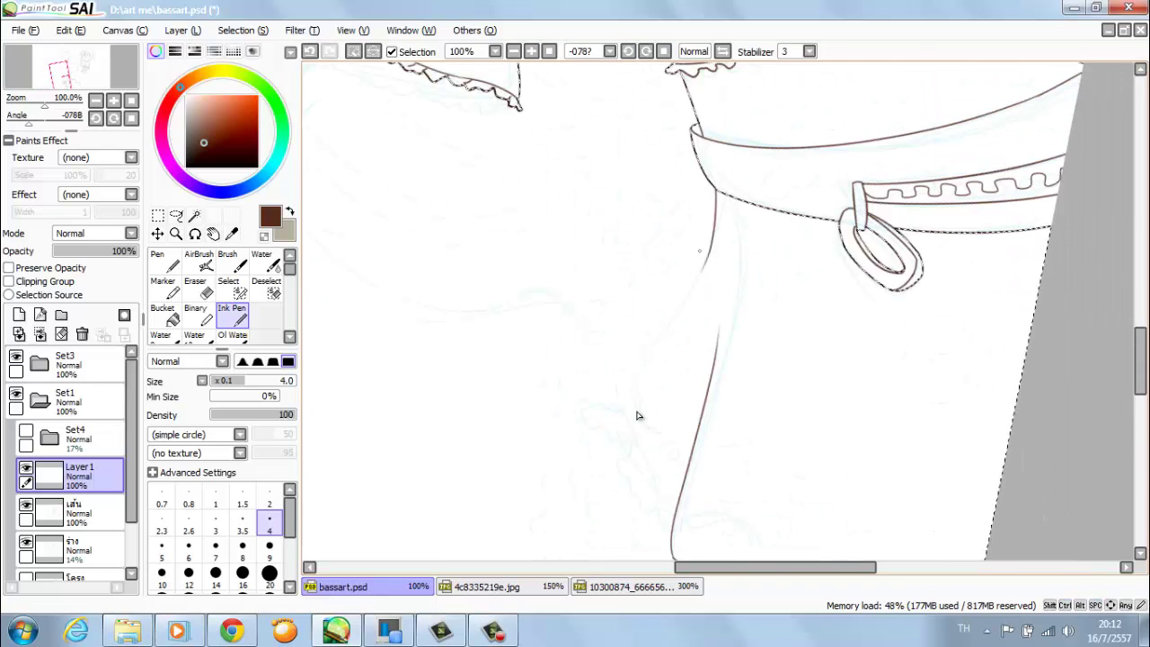
key("End")
key("End")
key("End")
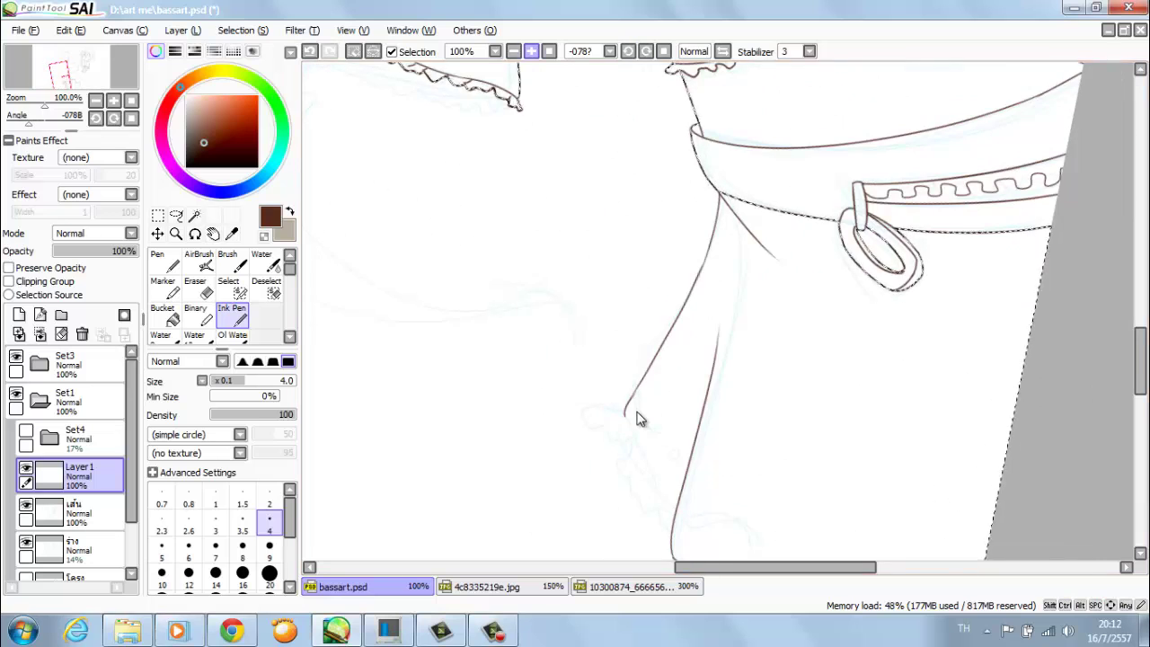
- Ink the hem edge of the tail's rear fold from its outer corner toward the front fold
key("Page_Up")
key("Page_Up")
key("e")
key("e")
left_click_drag(590, 222, 555, 406)
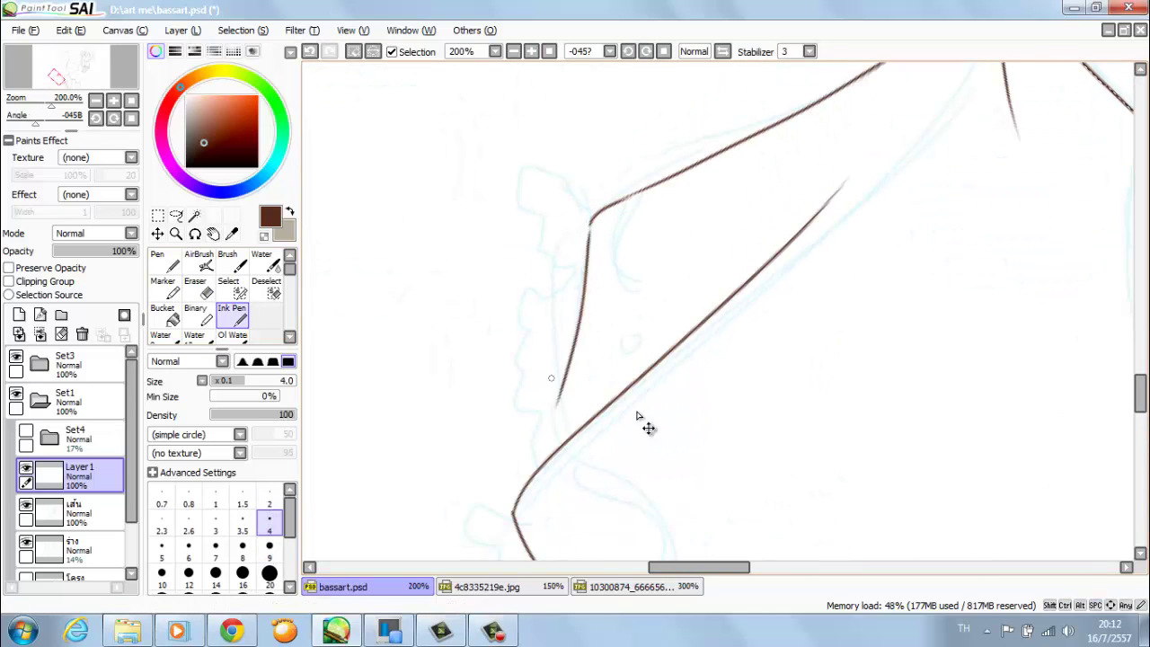
key("Page_Down")
key("Page_Down")
key("Page_Down")
key("Home")
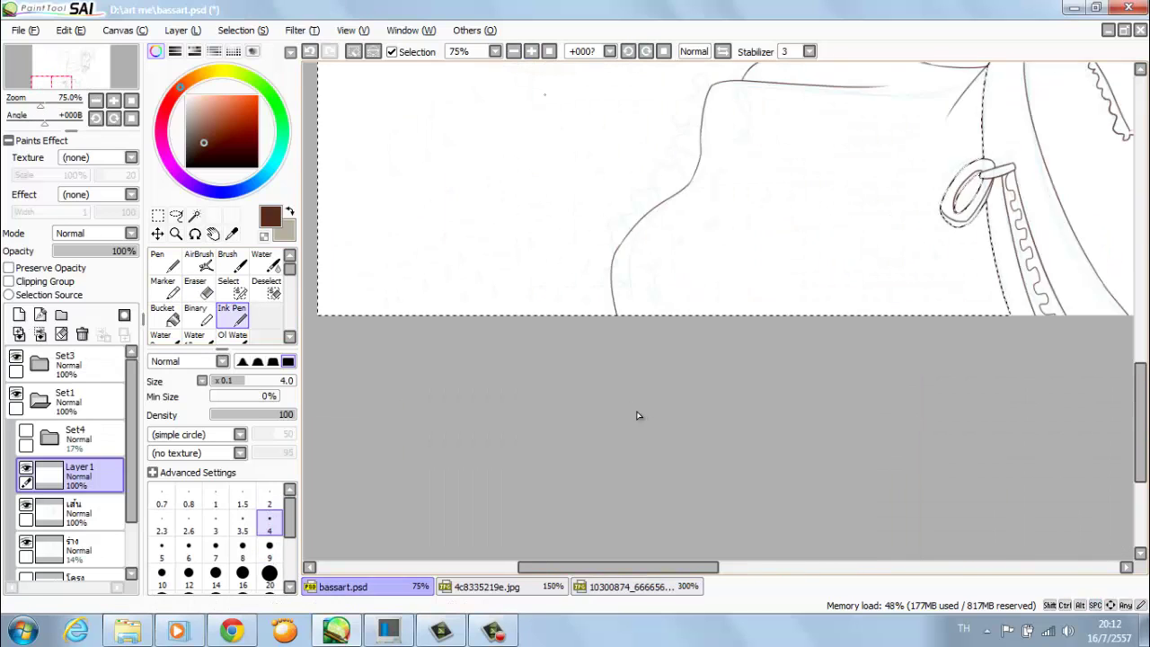
- Ink the decorative pattern of slim curved crescents and small circles along the garment tail's hem
key("Page_Up")
key("Page_Up")
key("Page_Up")
scroll(638, 415, "up", 5)
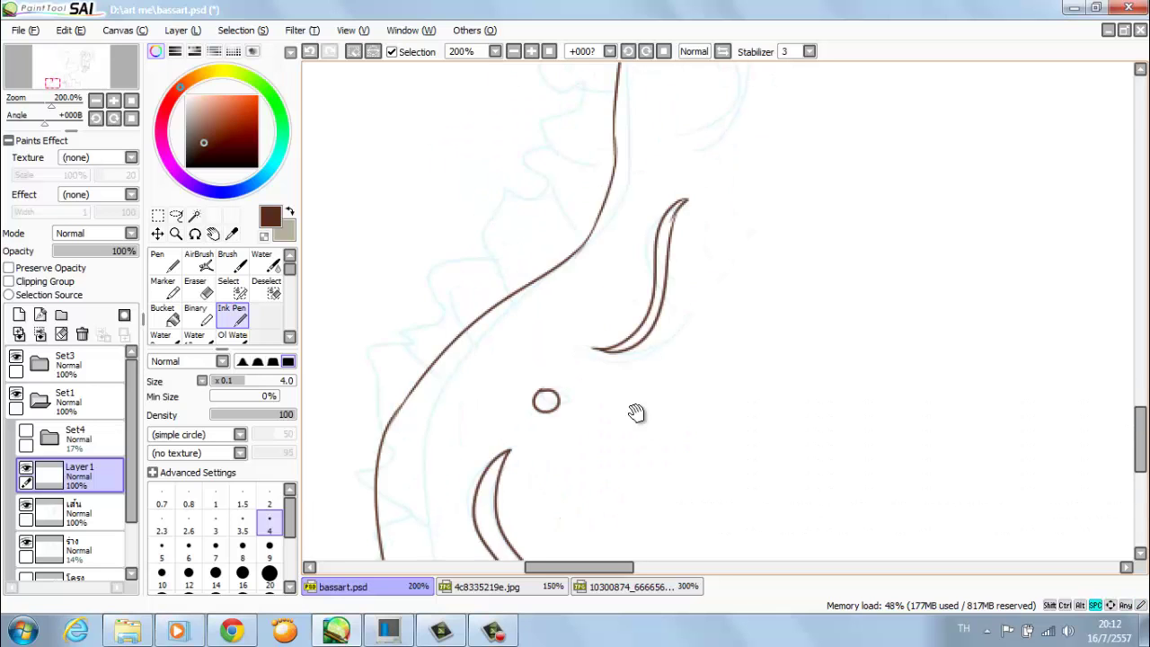
scroll(636, 412, "up", 4)
scroll(636, 415, "up", 3)
scroll(638, 415, "right", 2)
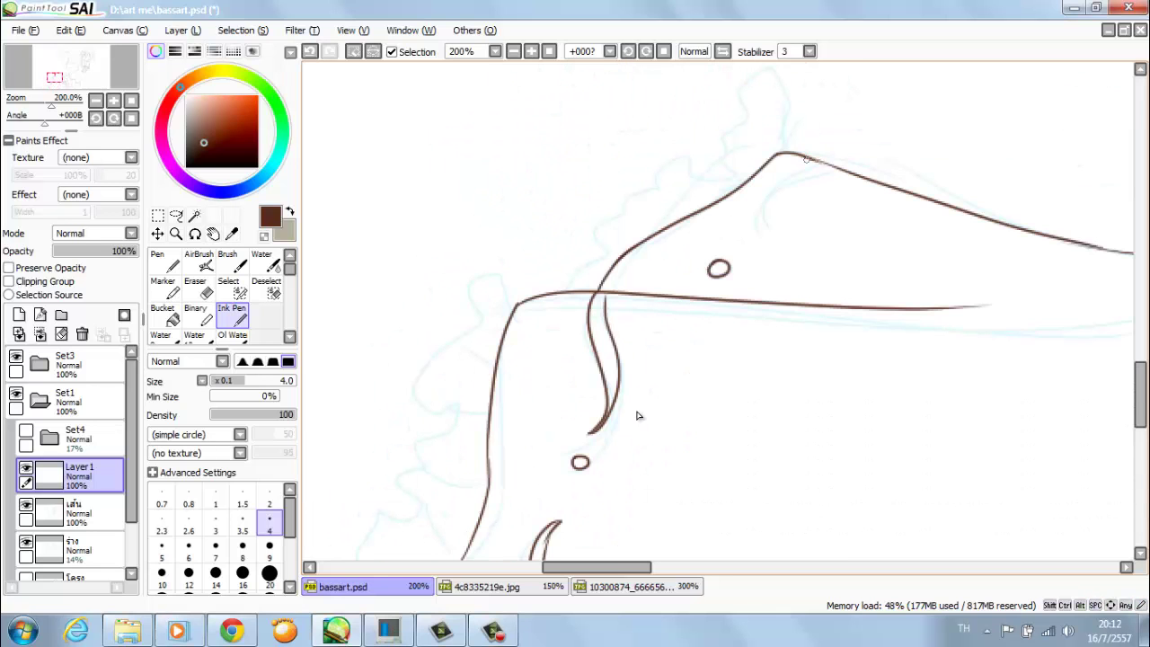
- Hide the Set3 bird sketch and ink the thumb's outline and the back of the hand down to the sleeve trim
scroll(638, 415, "down", 4)
scroll(638, 415, "up", 3)
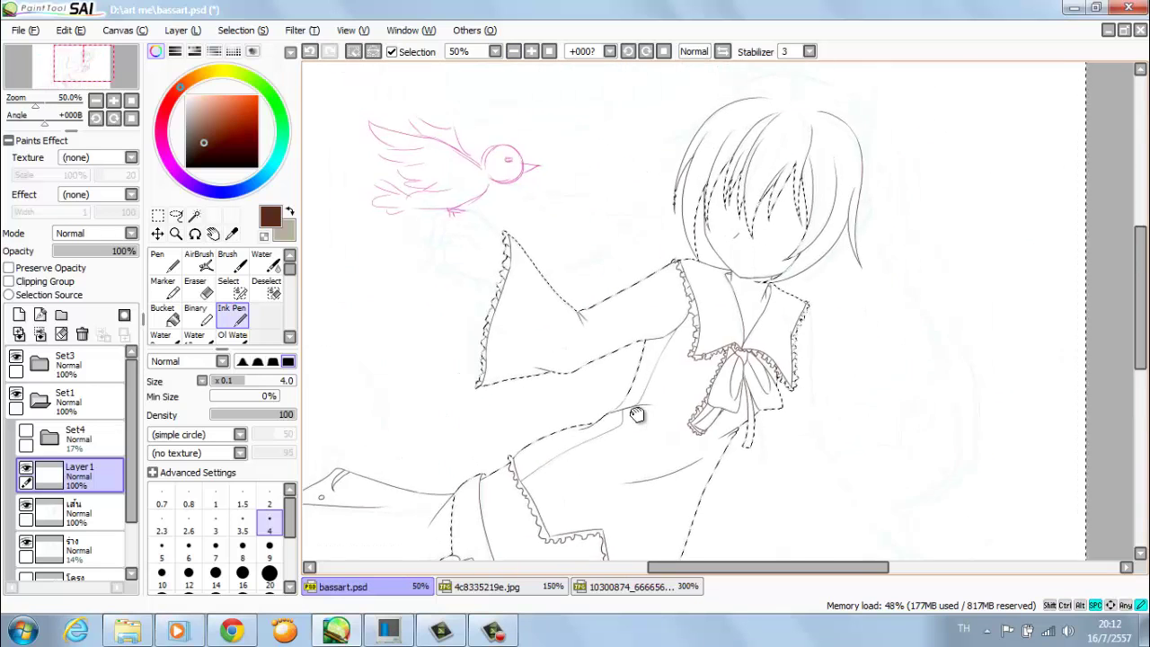
scroll(638, 416, "up", 4)
scroll(638, 415, "right", 2)
key("ctrl+z")
left_click_drag(557, 194, 669, 254)
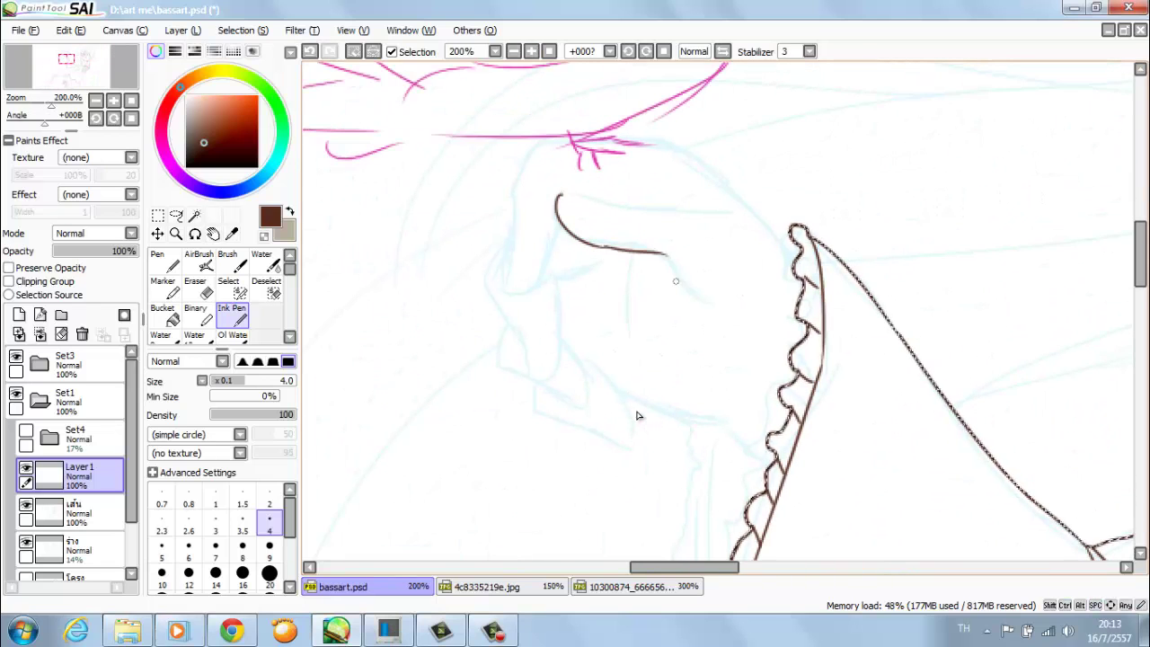
left_click_drag(557, 193, 735, 209)
left_click(15, 357)
left_click_drag(678, 147, 798, 235)
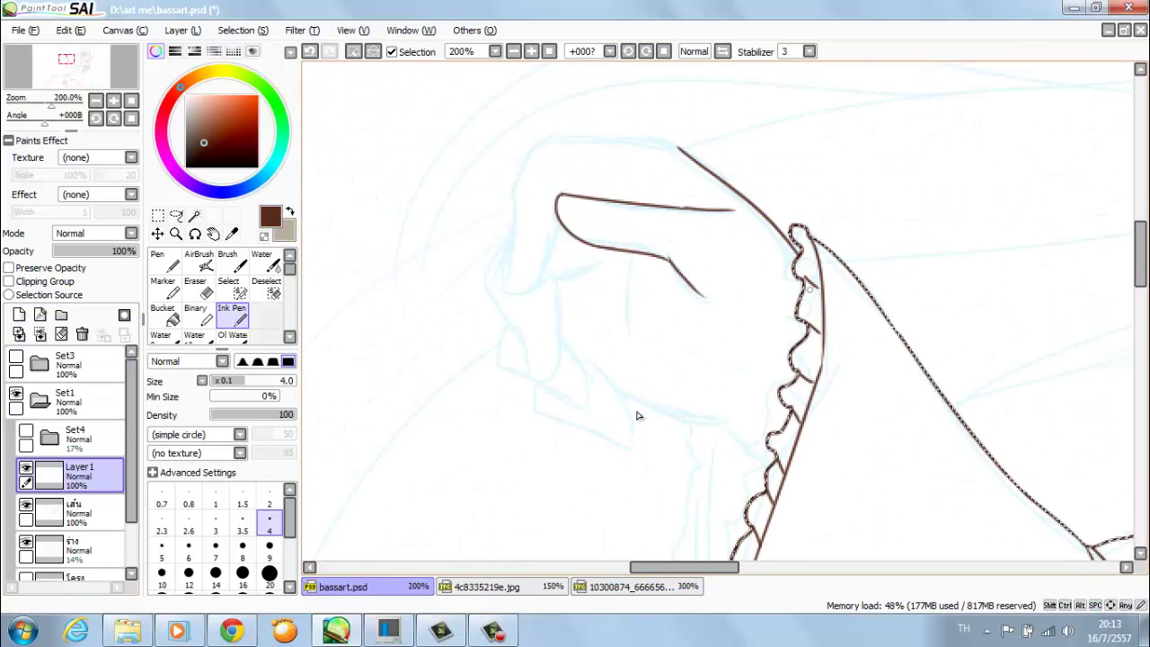
- Ink the bent index finger's outline and the vertical palm crease beneath the thumb
left_click_drag(557, 214, 524, 297)
left_click_drag(533, 201, 496, 296)
key("ctrl+z")
mouse_move(512, 175)
left_mouse_down()
mouse_move(501, 283)
mouse_move(518, 371)
left_mouse_up()
mouse_move(523, 253)
left_mouse_down()
mouse_move(557, 210)
mouse_move(692, 223)
left_mouse_up()
key("ctrl+z")
scroll(638, 415, "down", 3)
left_click_drag(638, 330, 638, 414)
key("ctrl+plus")
- Ink the middle finger's outline below the index finger and the short crease where it meets the palm
left_click_drag(559, 339, 570, 443)
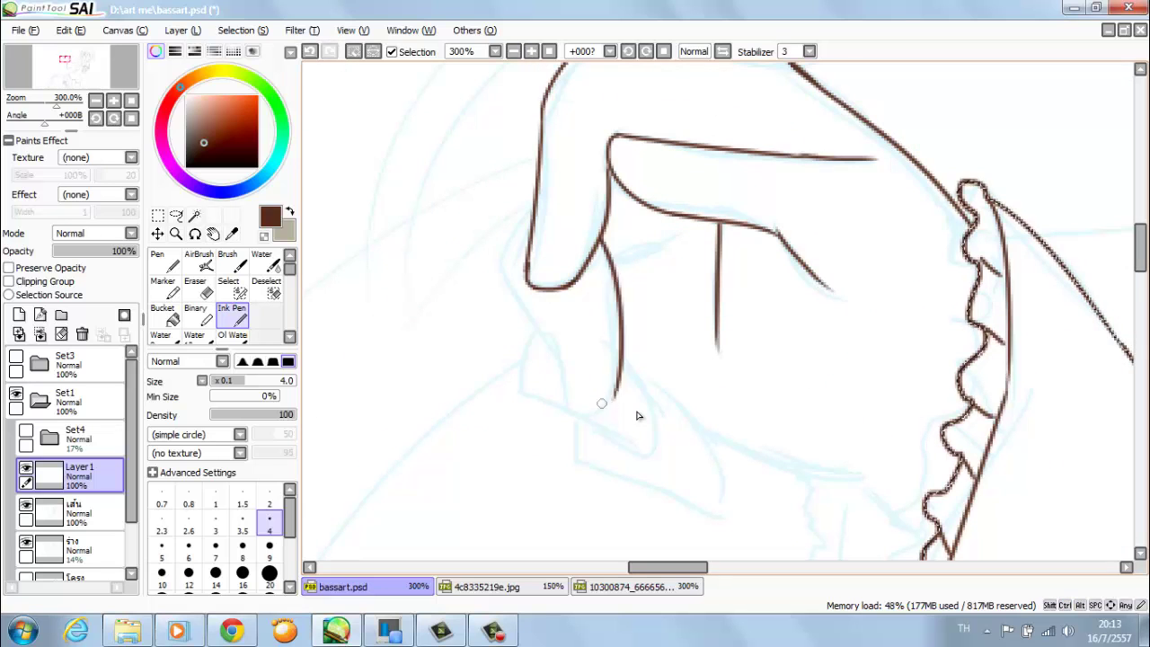
key("ctrl+z")
mouse_move(532, 204)
left_mouse_down()
mouse_move(505, 275)
mouse_move(562, 403)
mouse_move(611, 406)
mouse_move(679, 242)
mouse_move(703, 135)
left_mouse_up()
- Ink the outlines of the ring finger and the little finger beneath the middle finger
left_click_drag(640, 244, 676, 350)
mouse_move(551, 223)
left_mouse_down()
mouse_move(542, 289)
mouse_move(672, 357)
left_mouse_up()
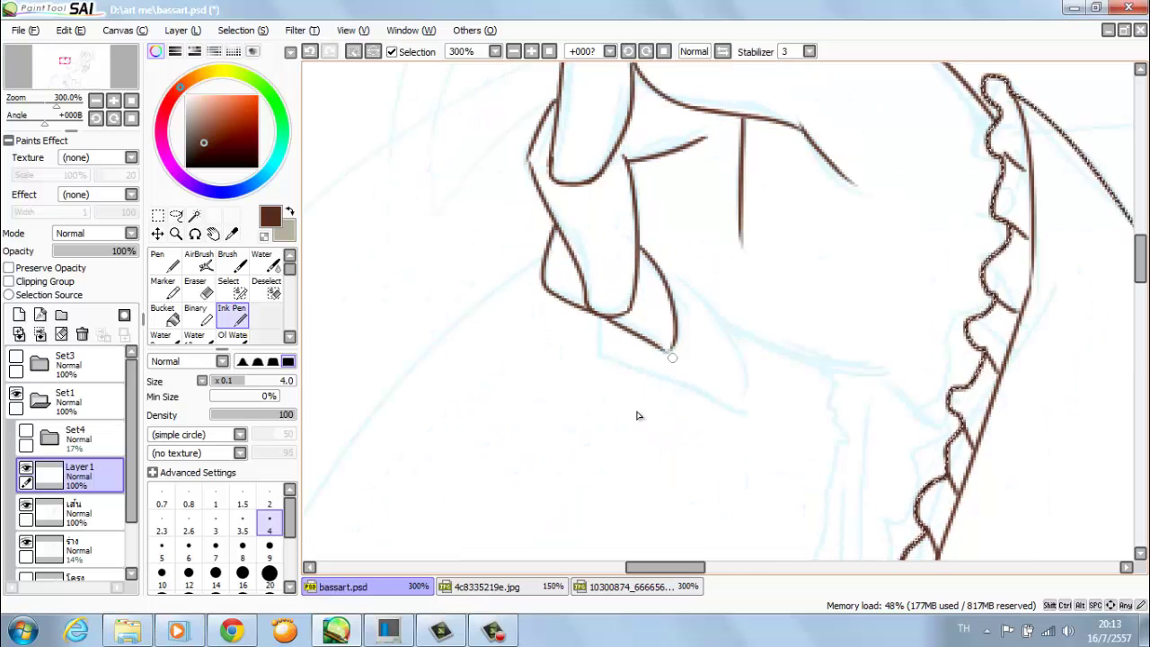
left_click_drag(602, 355, 750, 410)
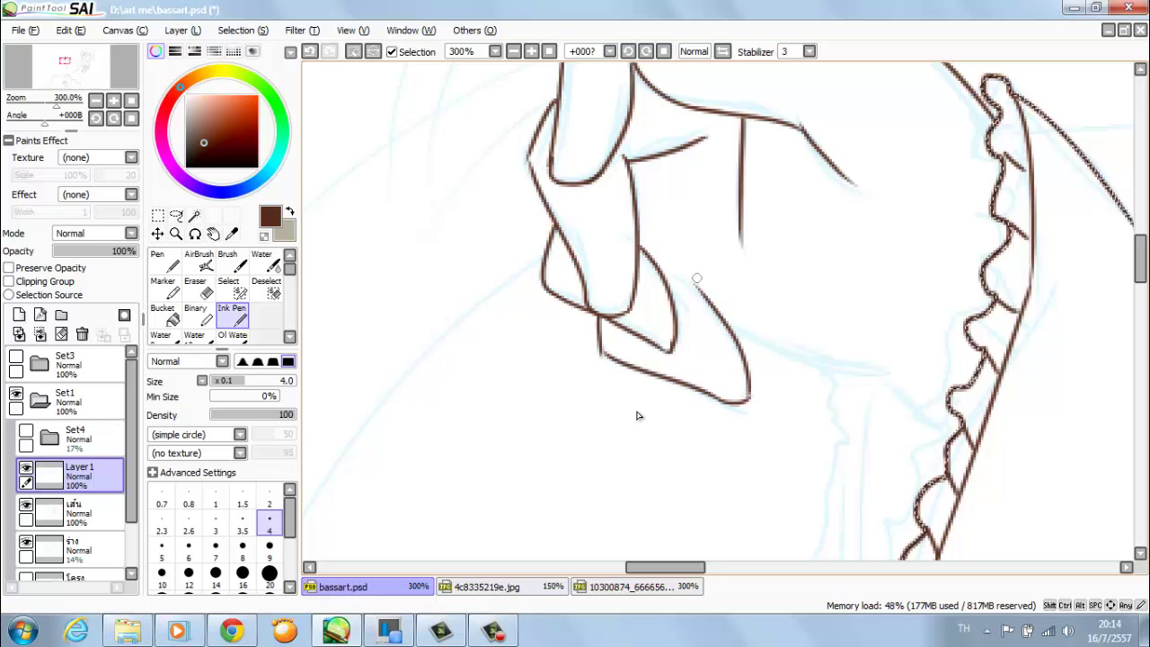
- Ink the outer palm edge running down to the tip of the little finger
left_click_drag(669, 269, 738, 361)
scroll(638, 415, "down", 3)
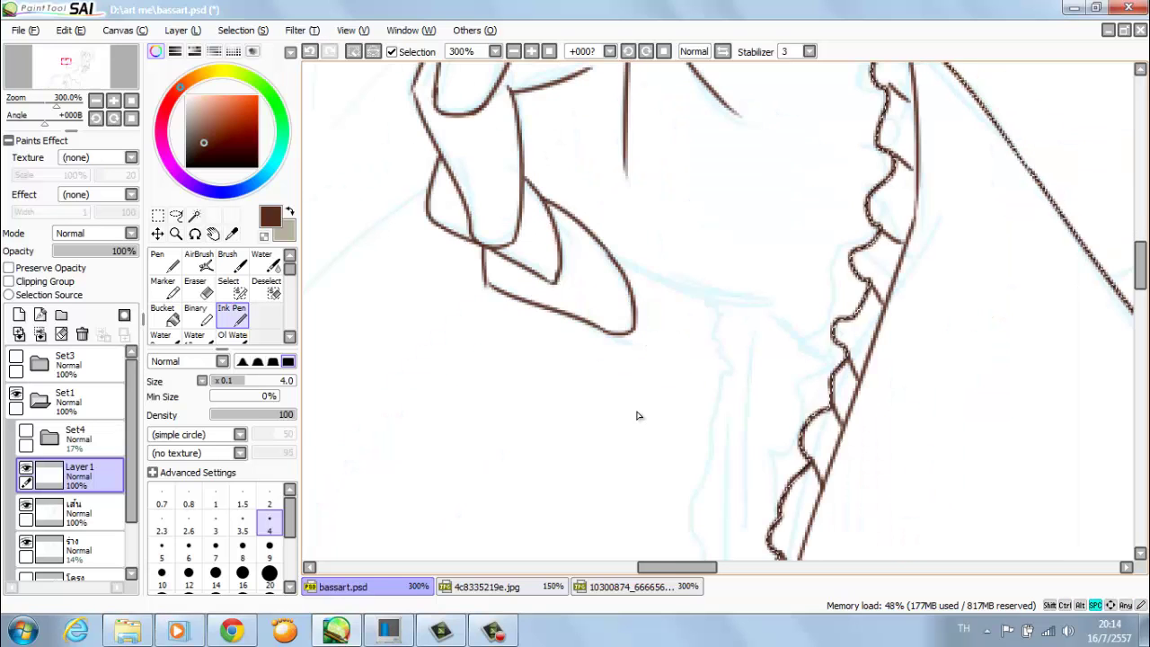
scroll(635, 413, "up", 3)
key("m")
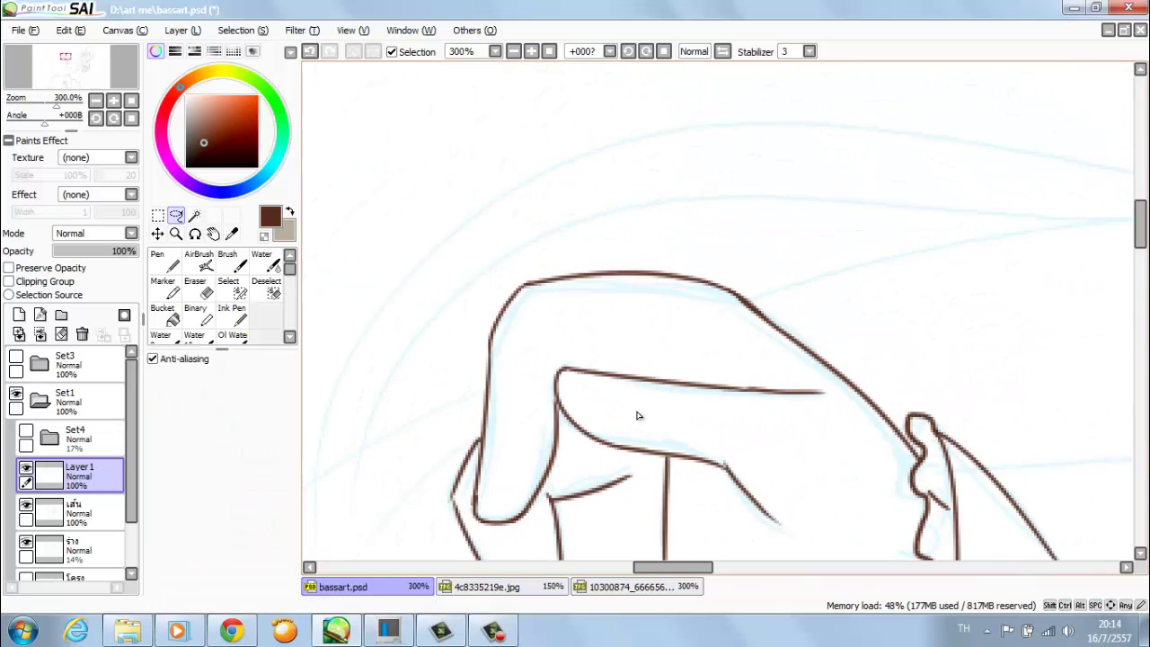
key("ctrl+t")
key("Escape")
scroll(638, 415, "down", 2)
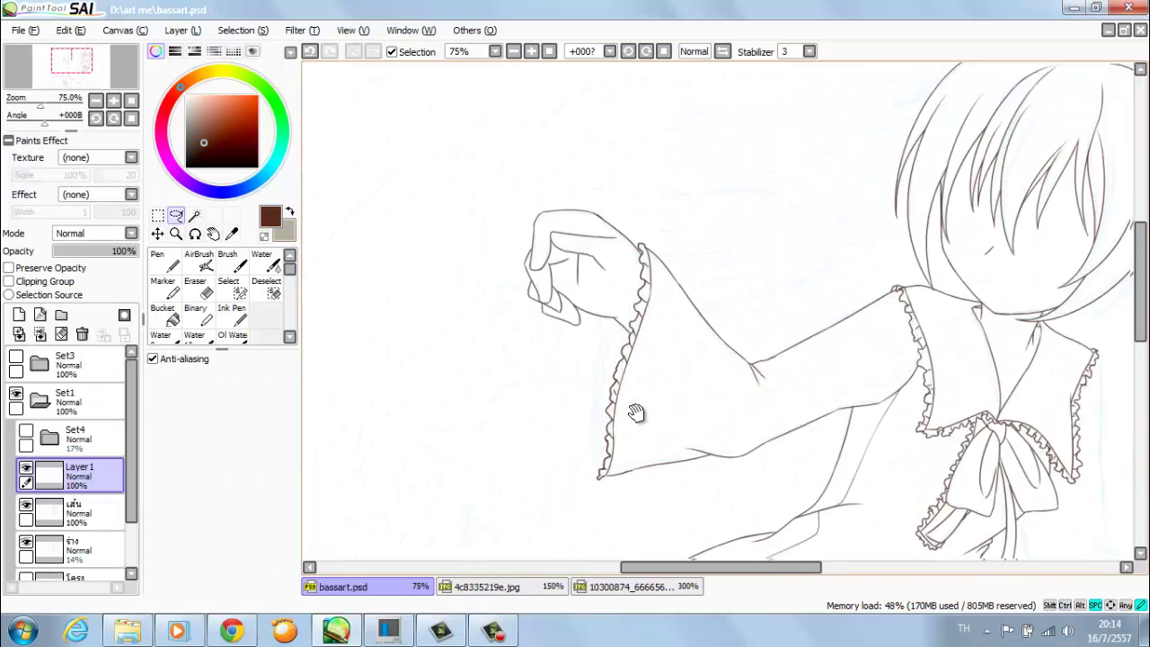
- Select the blank area outside the trailing skirt and ink a wavy ruffle outline along its outer hem
scroll(636, 413, "down", 5)
key("w")
left_click(638, 416)
key("n")
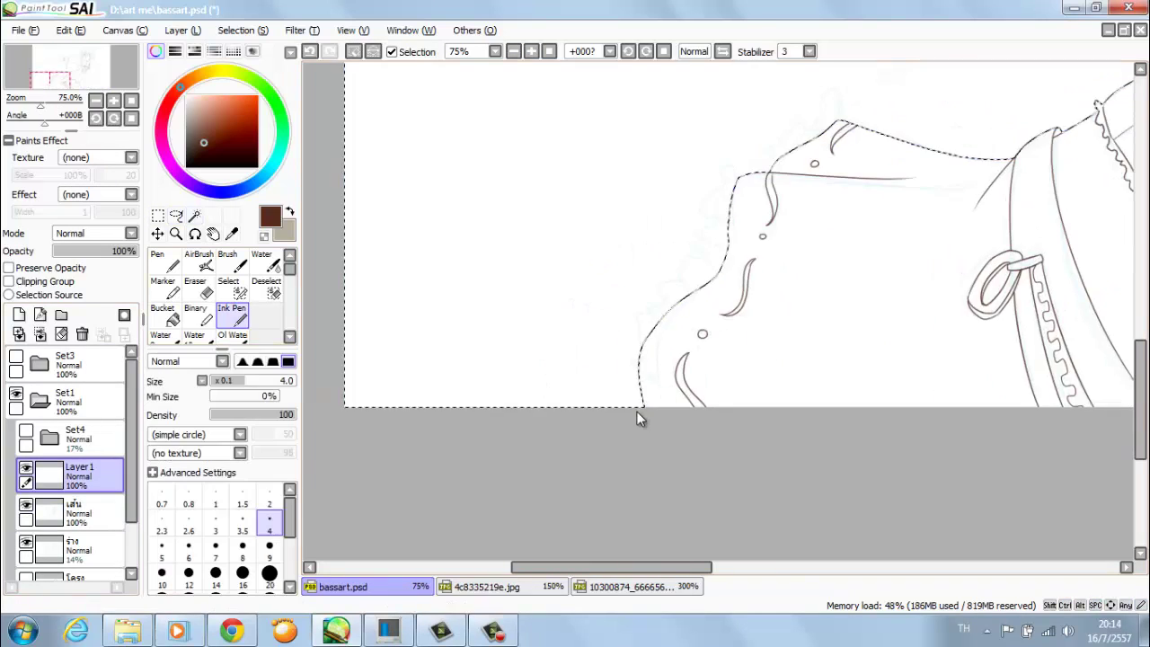
scroll(638, 415, "up", 2)
scroll(635, 412, "up", 2)
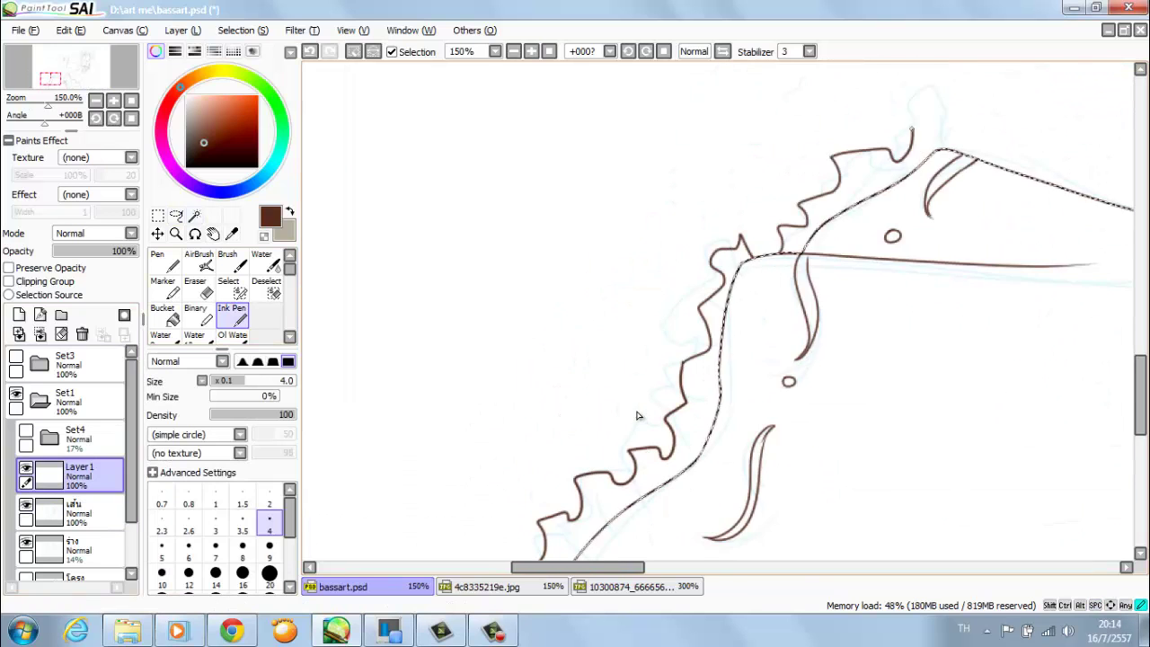
- Extend the skirt hem's ruffle to the canvas edge and ink fold lines across its middle section
scroll(636, 415, "right", 5)
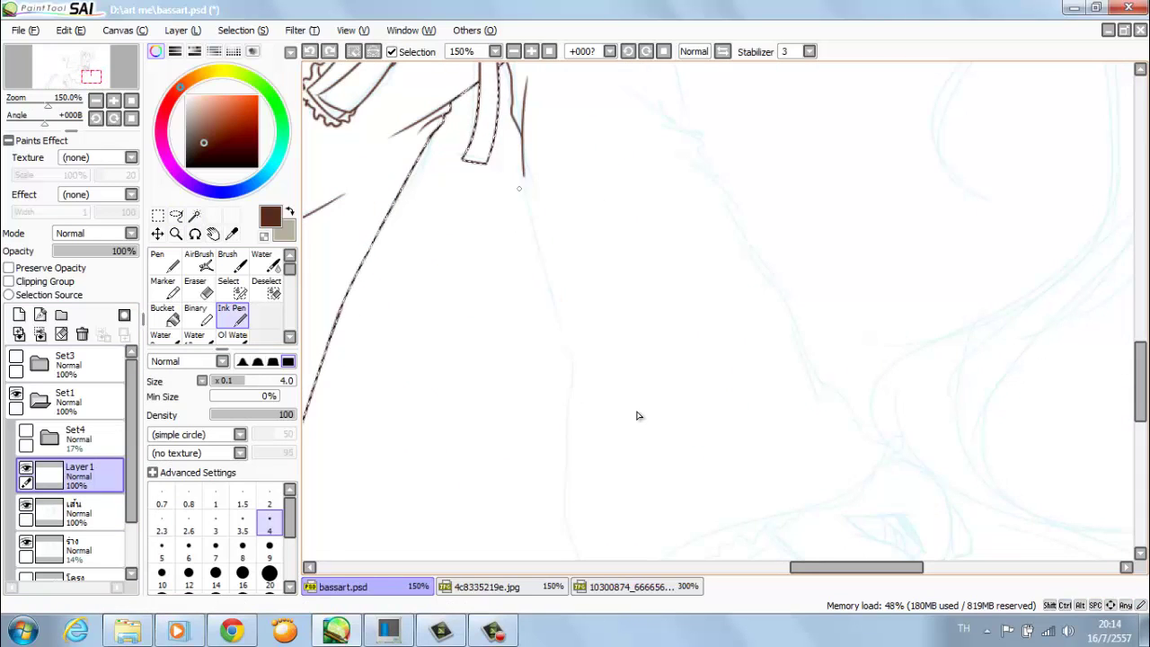
scroll(638, 415, "left", 5)
scroll(638, 415, "down", 3)
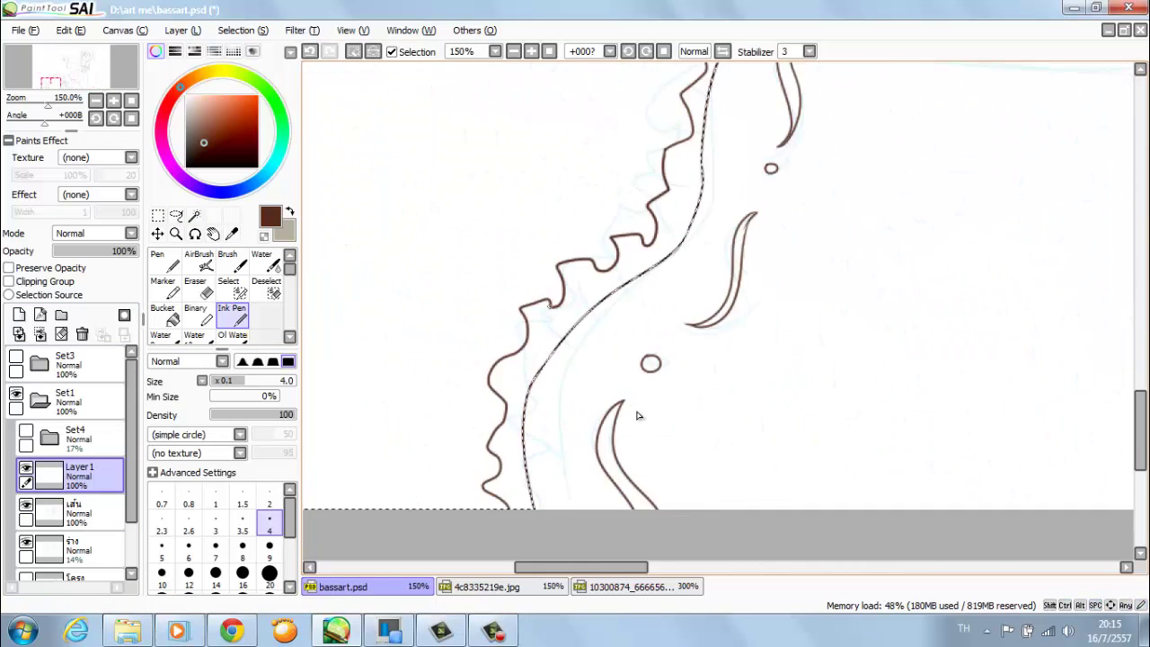
scroll(638, 415, "up", 2)
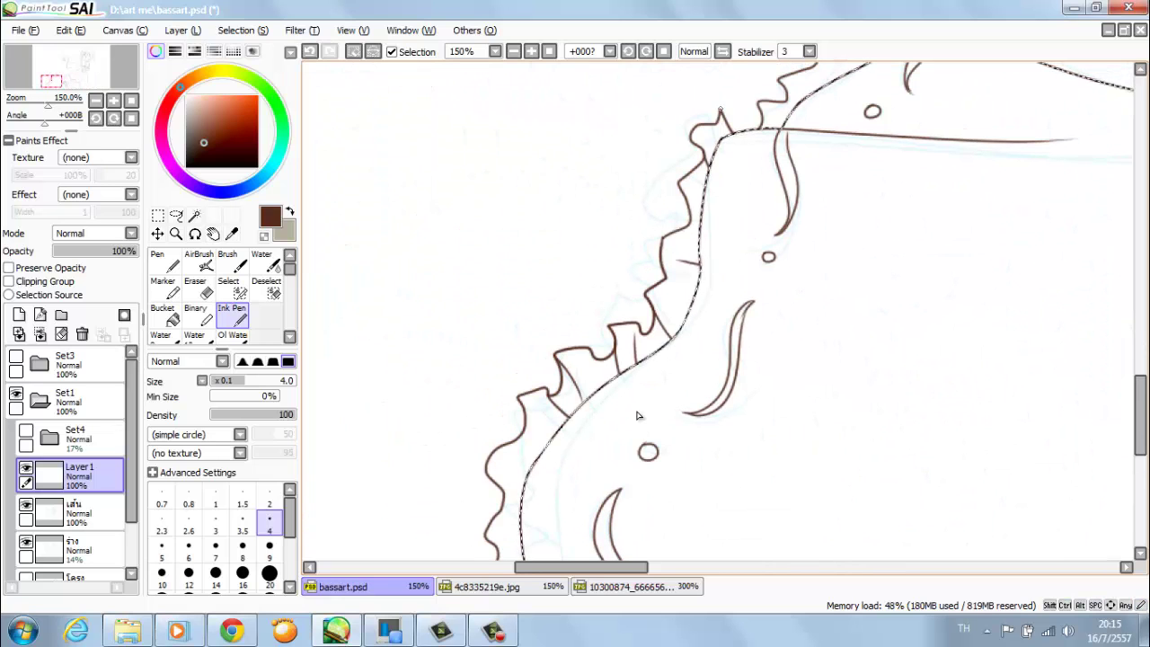
- Ink the remaining fold lines in the upper and lower ends of the skirt hem's ruffle
scroll(636, 415, "up", 4)
scroll(636, 414, "right", 3)
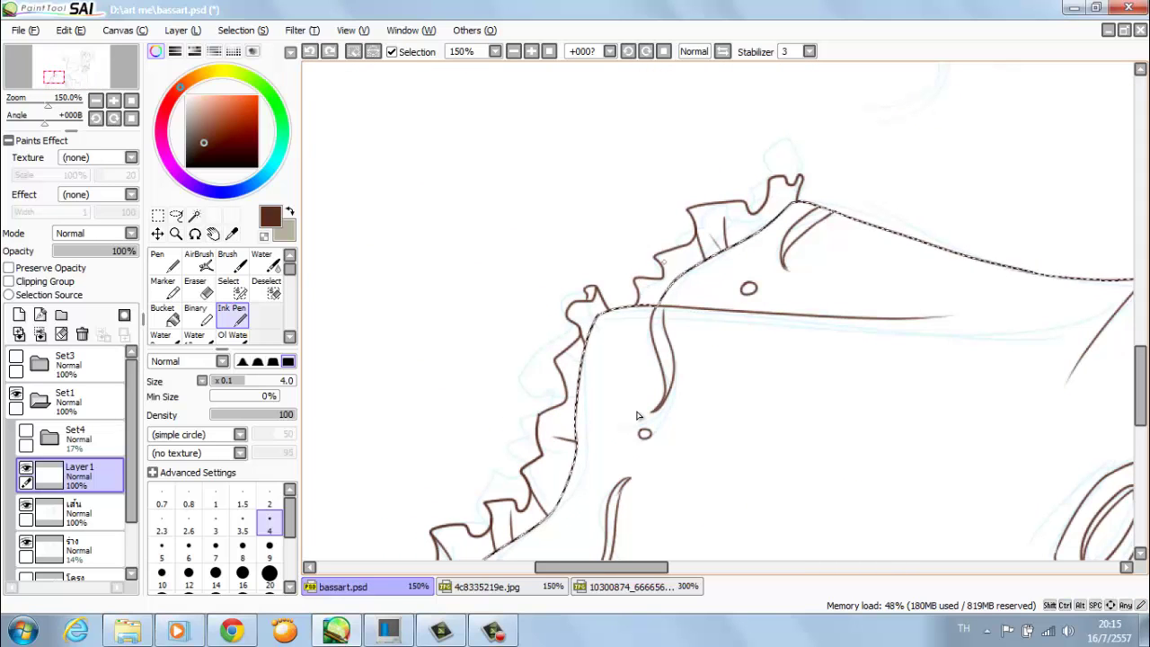
scroll(636, 415, "down", 3)
scroll(636, 415, "left", 2)
scroll(638, 415, "down", 2)
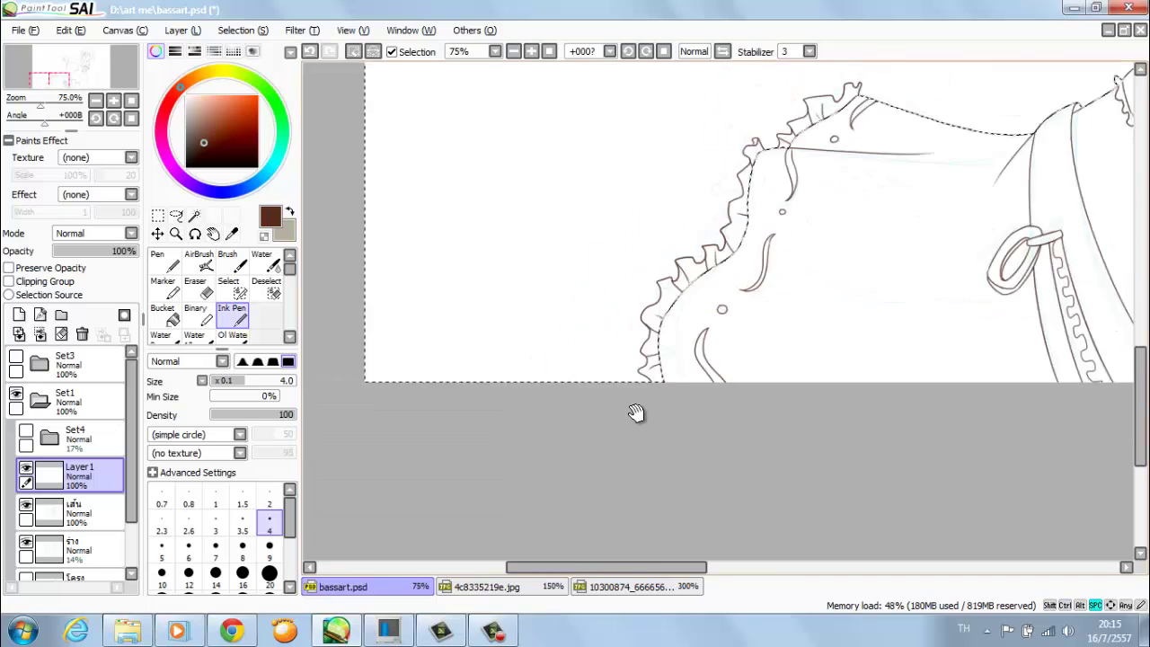
scroll(638, 415, "up", 3)
scroll(638, 415, "up", 2)
scroll(638, 415, "down", 2)
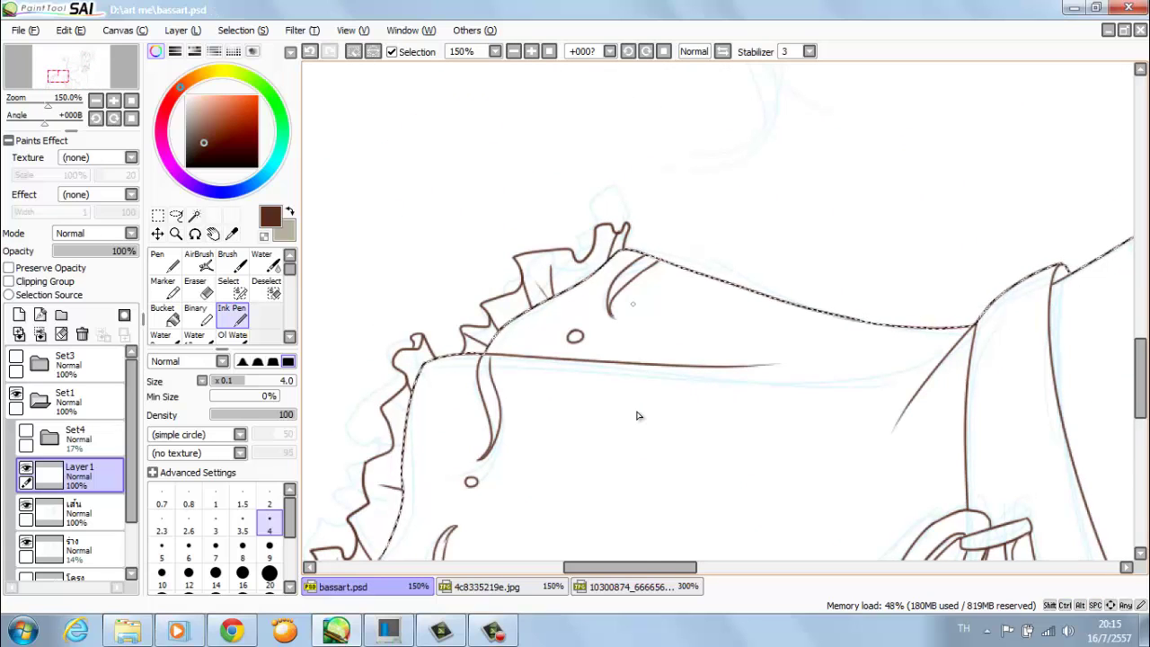
- Ink the far edge of the raised arm's sleeve opening with a scalloped lace trim and fold lines
scroll(636, 416, "up", 4)
scroll(636, 415, "right", 3)
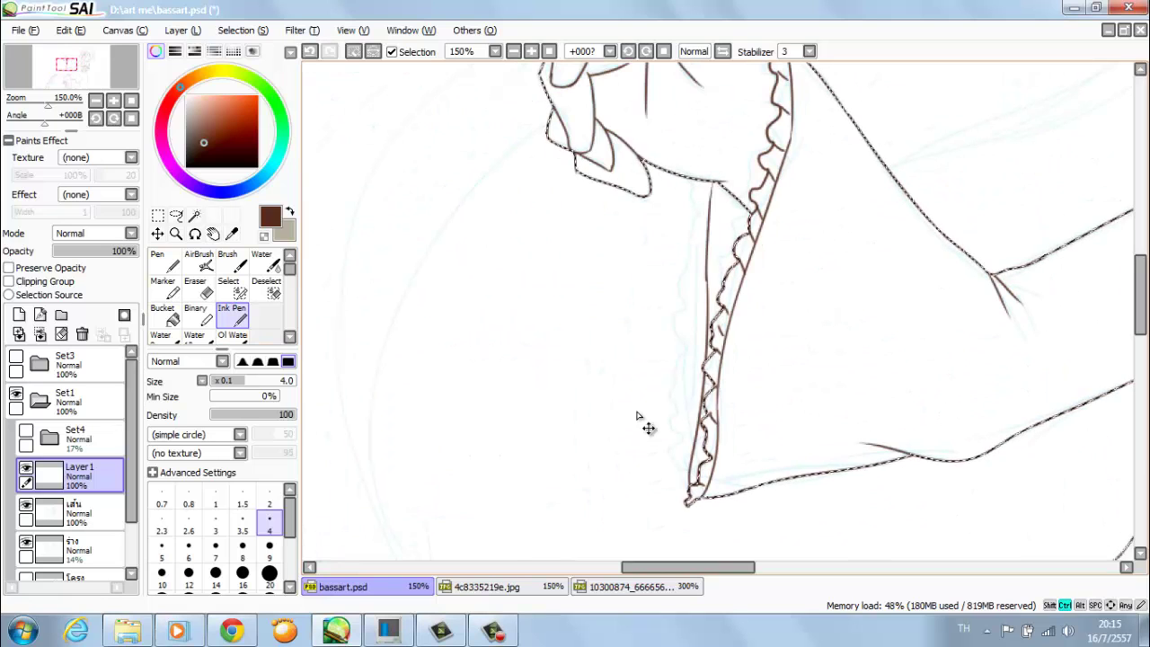
key("ctrl+z")
key("ctrl+y")
key("ctrl+z")
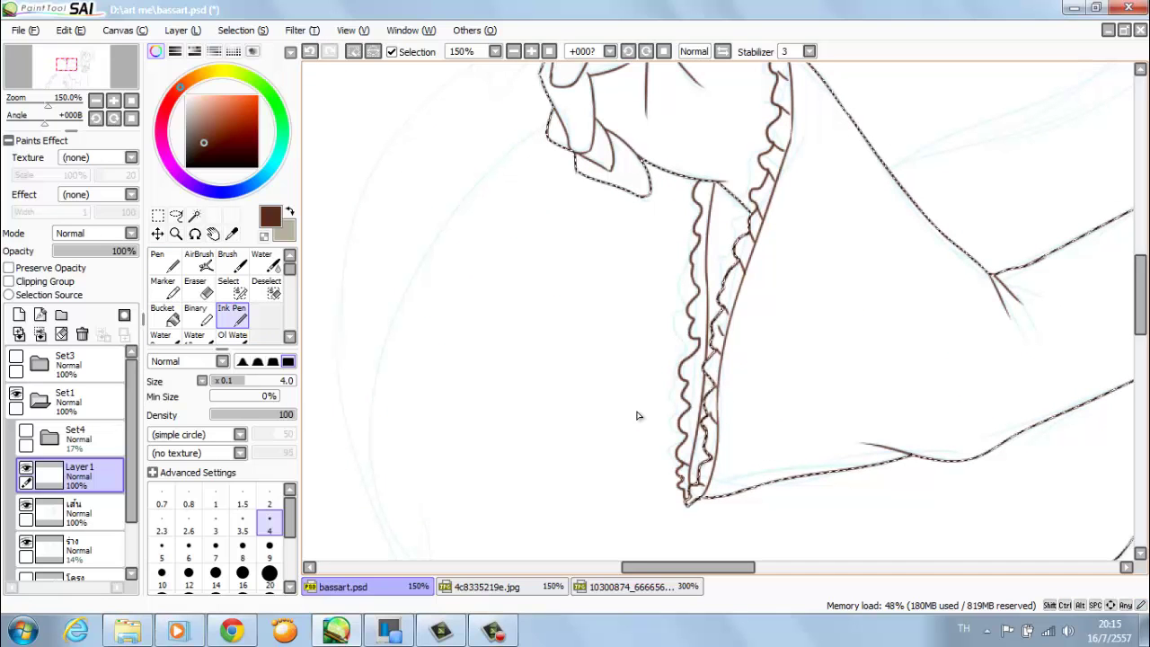
key("ctrl+y")
key("ctrl+y")
key("ctrl+y")
key("ctrl+y")
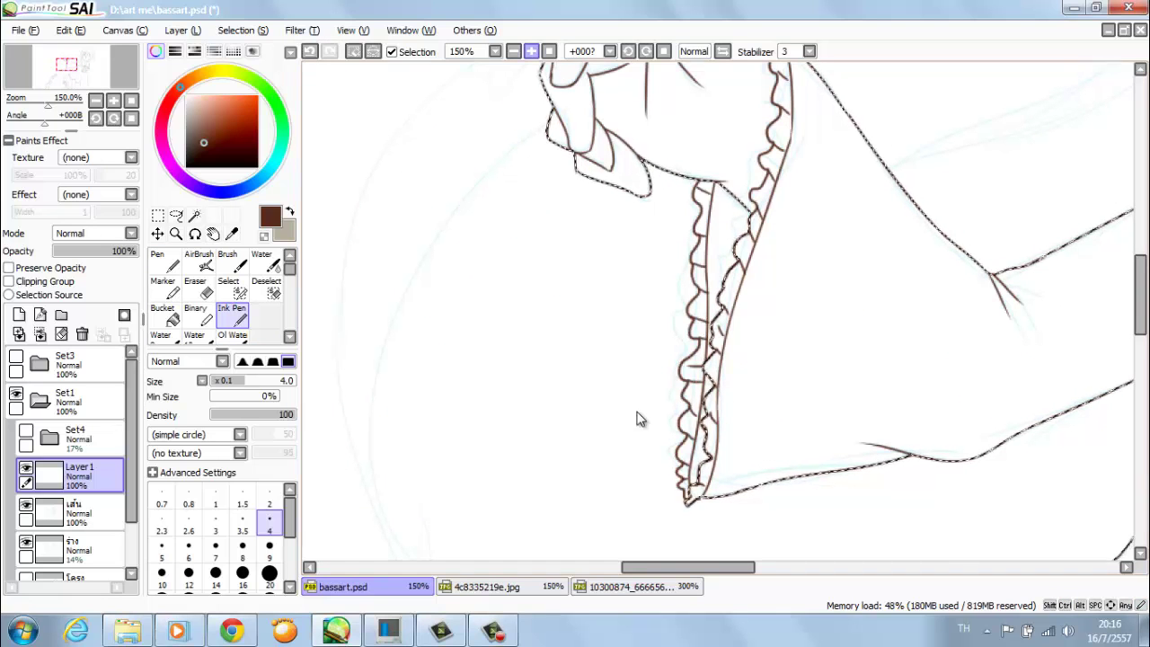
- Flip the view horizontally and ink the lowered arm's flared sleeve with a ruffled hem
scroll(636, 415, "down", 2)
scroll(637, 413, "up", 1)
scroll(636, 413, "up", 3)
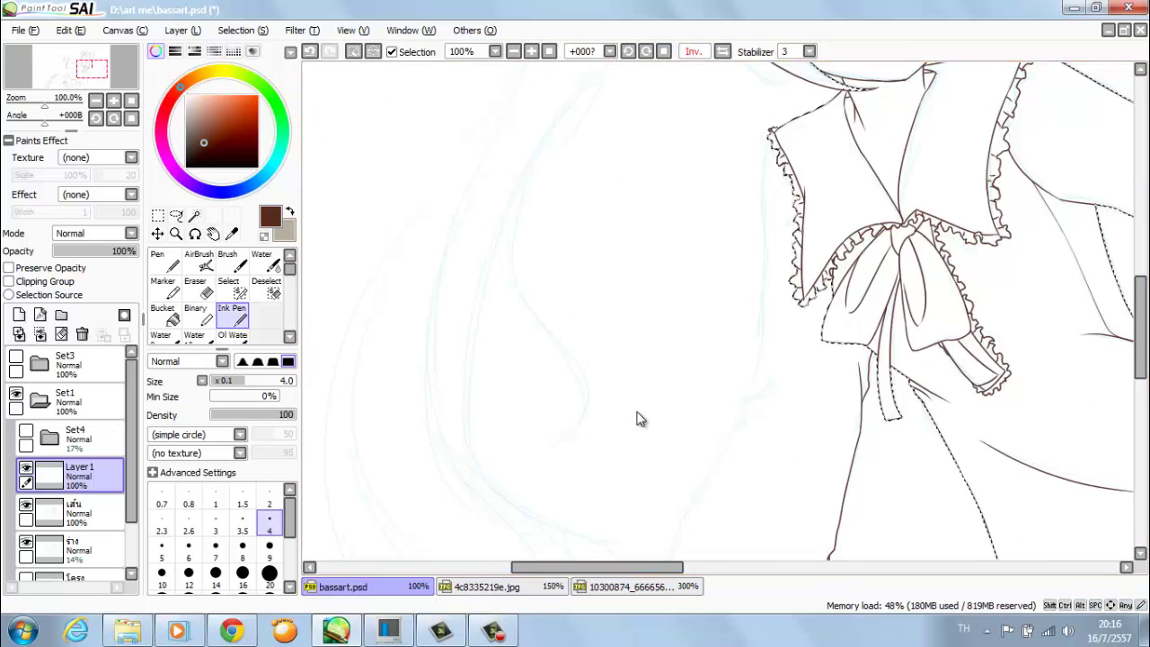
scroll(637, 415, "up", 1)
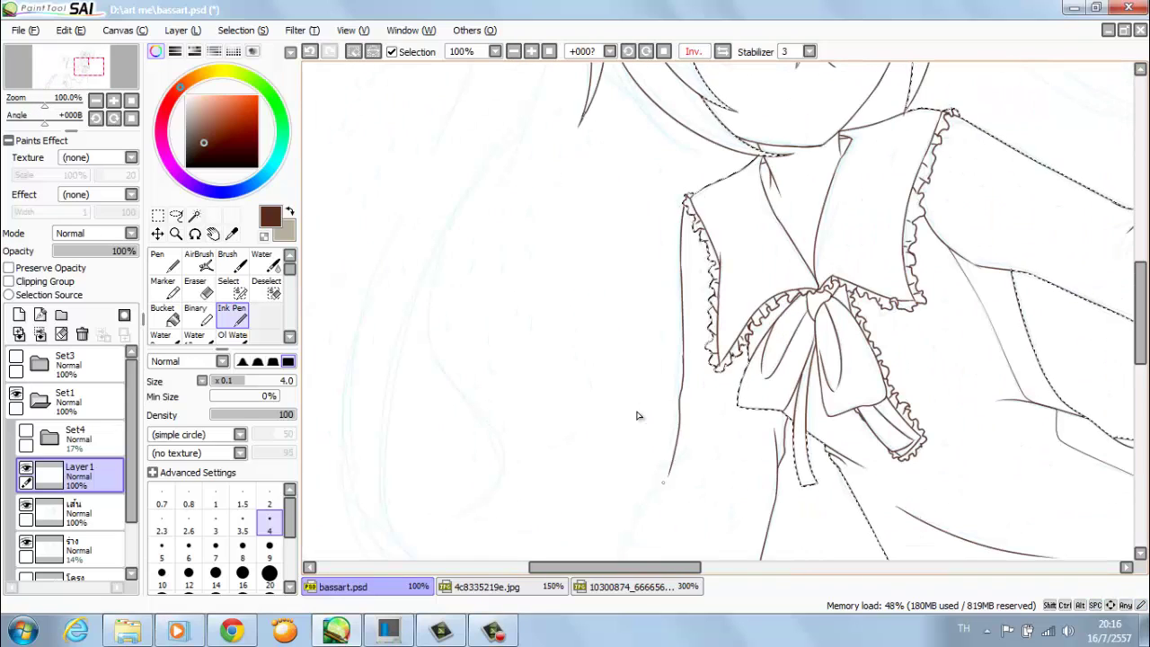
scroll(636, 413, "up", 2)
scroll(636, 413, "down", 1)
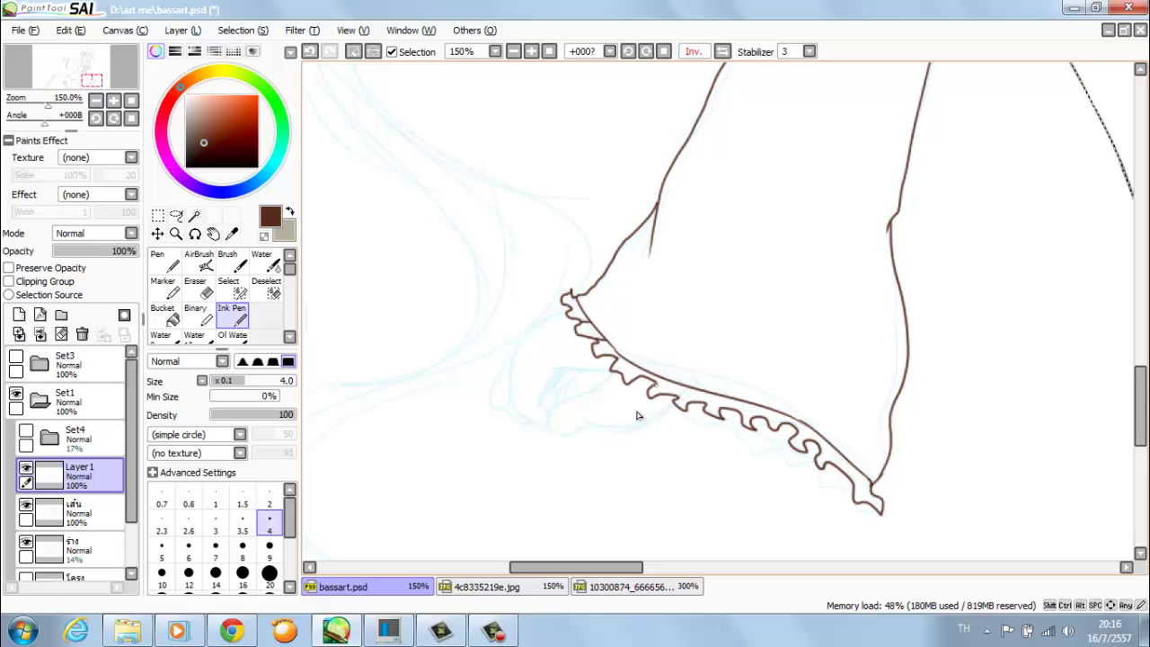
- Ink the curled hand below the lowered sleeve, the ruffle's fold lines and a second ruffle beneath the hem
scroll(637, 415, "up", 2)
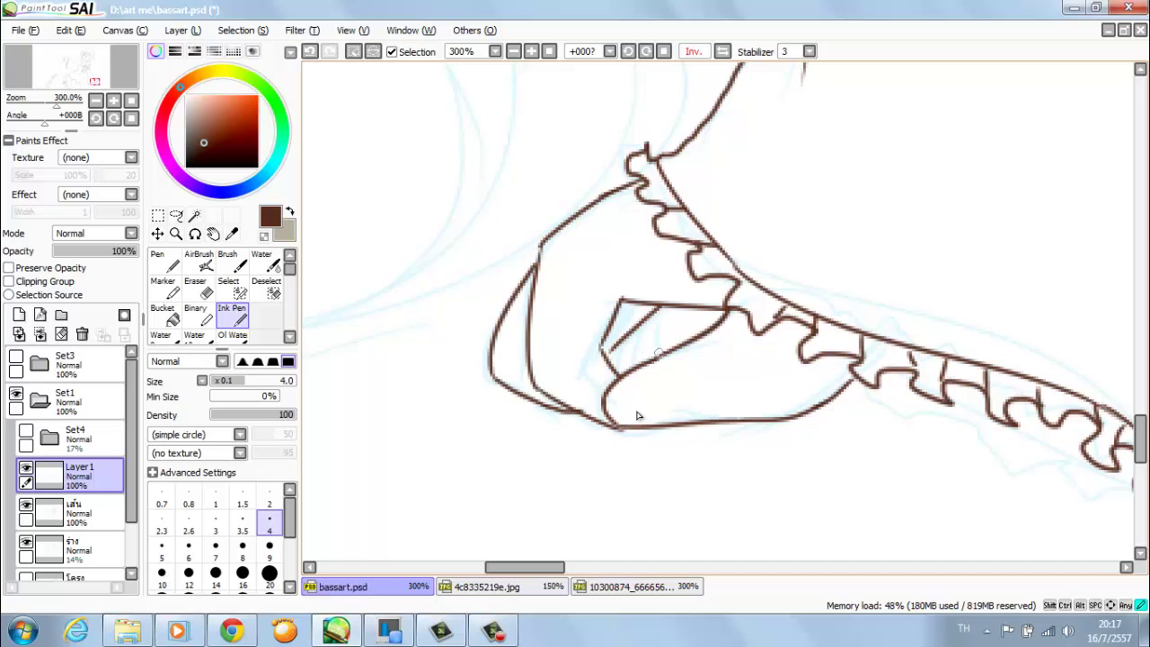
scroll(638, 418, "down", 4)
scroll(639, 415, "up", 3)
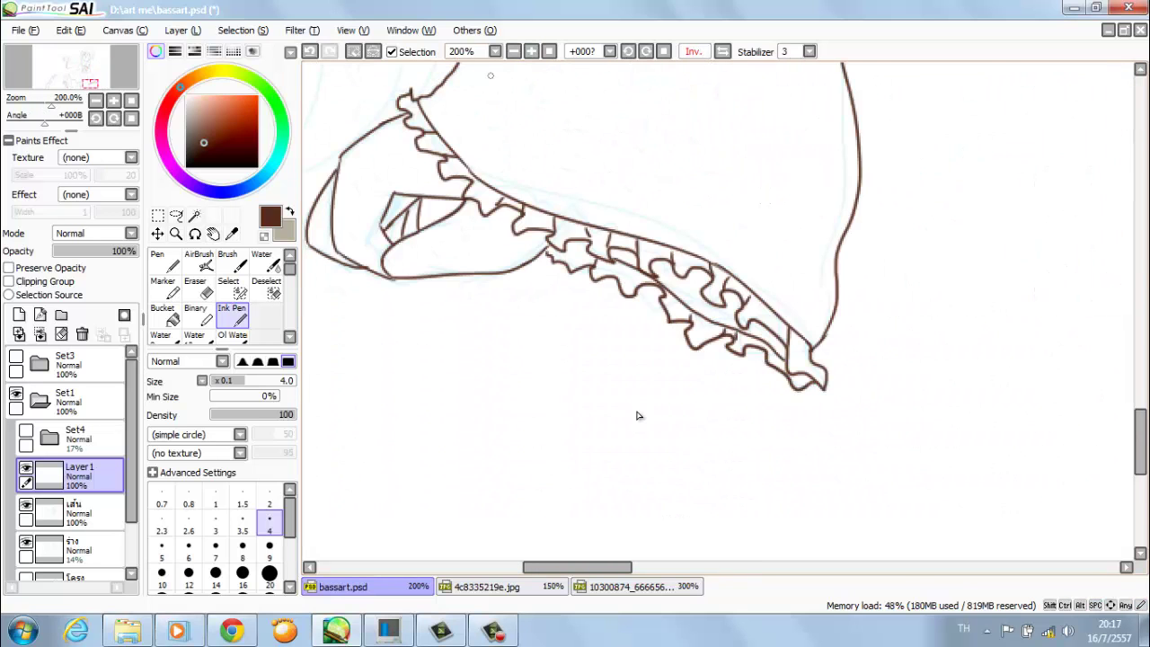
- Show the Set4 face sketch and add a new layer directly beneath Layer1
scroll(638, 415, "down", 5)
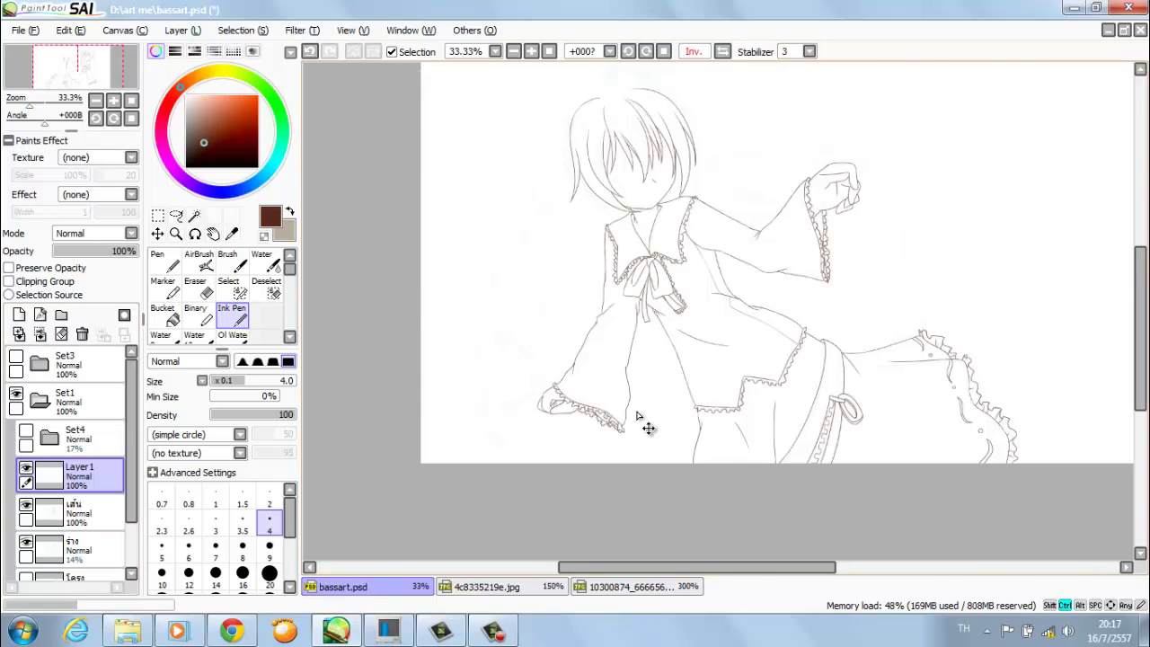
scroll(638, 418, "up", 2)
scroll(638, 418, "up", 1)
scroll(638, 417, "down", 1)
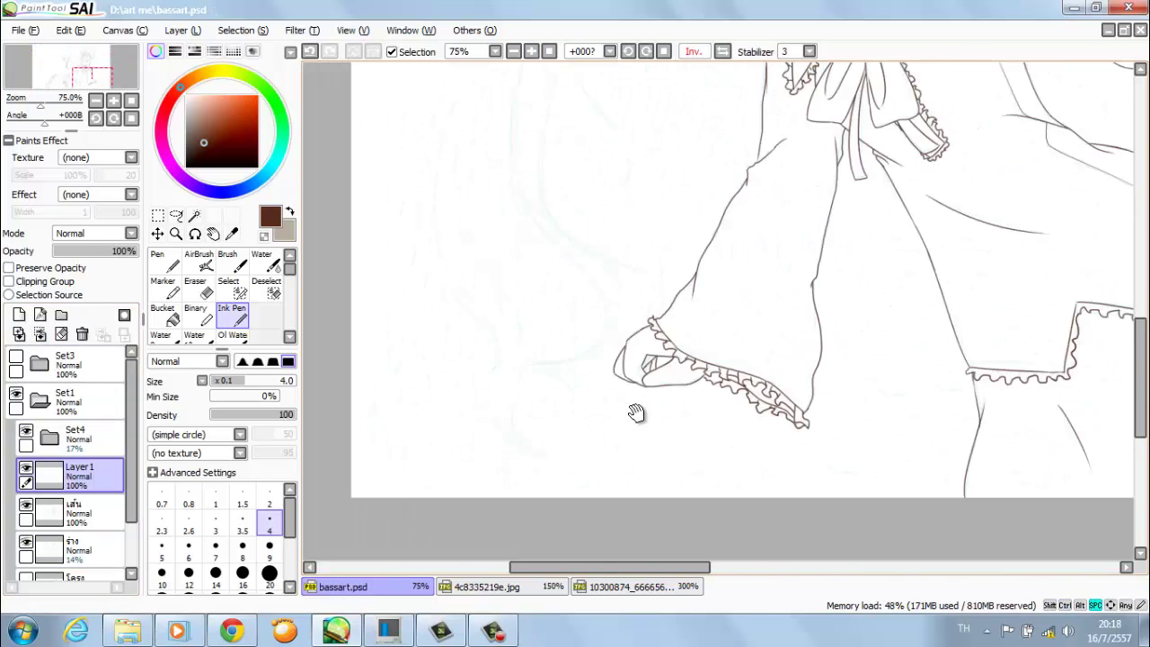
key("Delete")
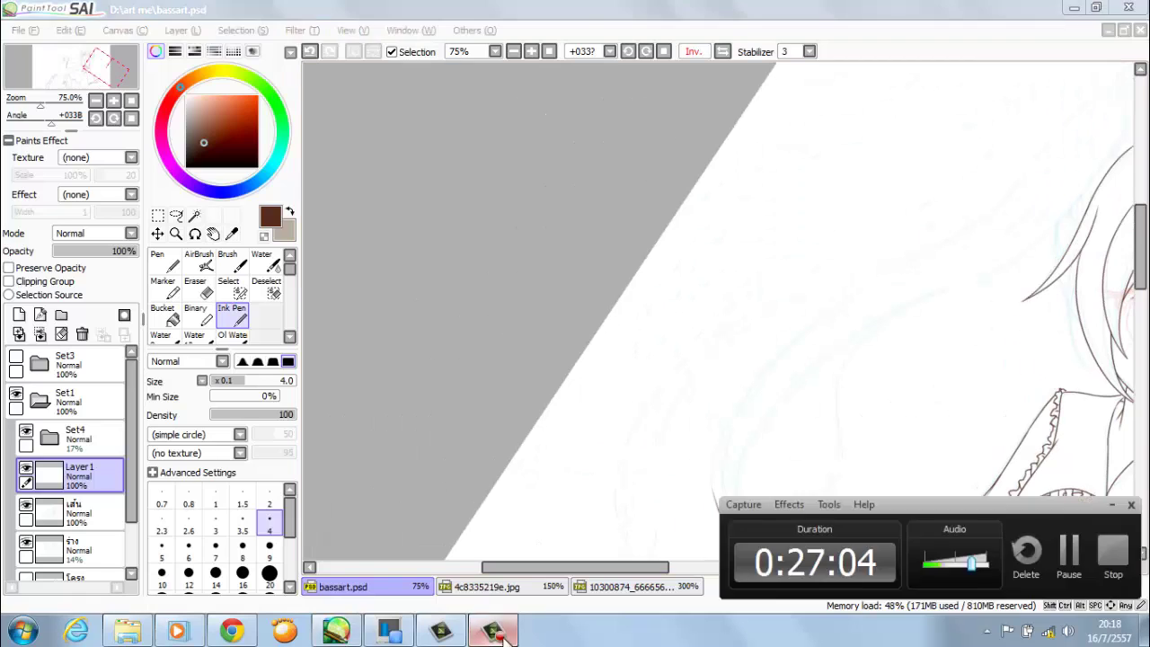
left_click(338, 630)
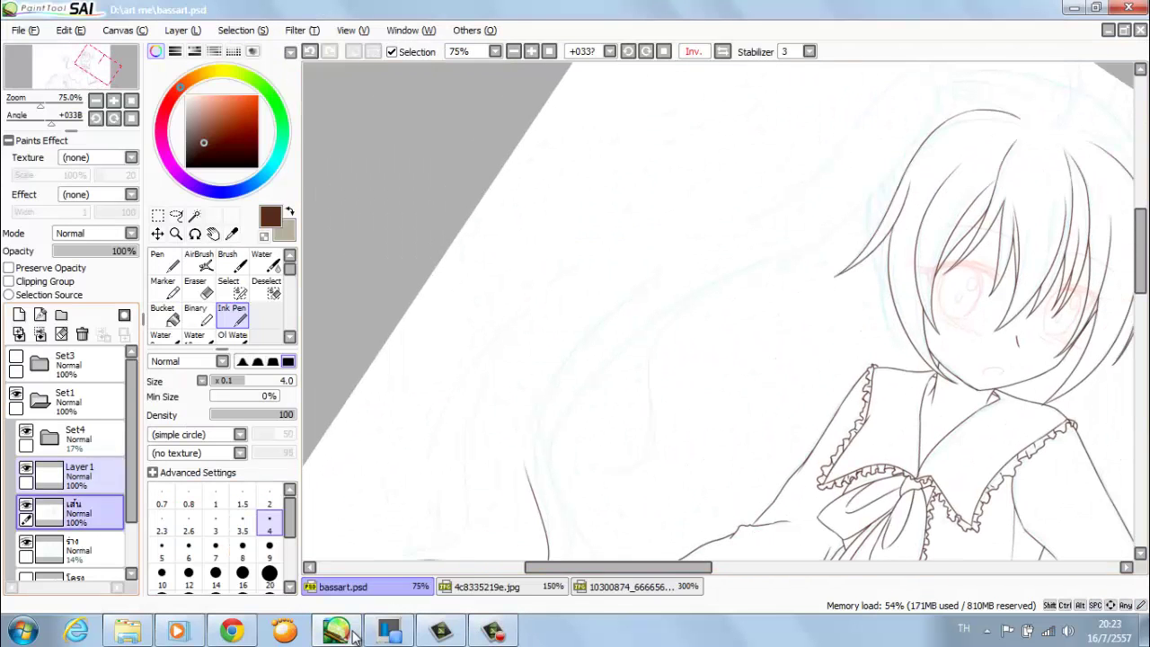
key("ctrl+shift+n")
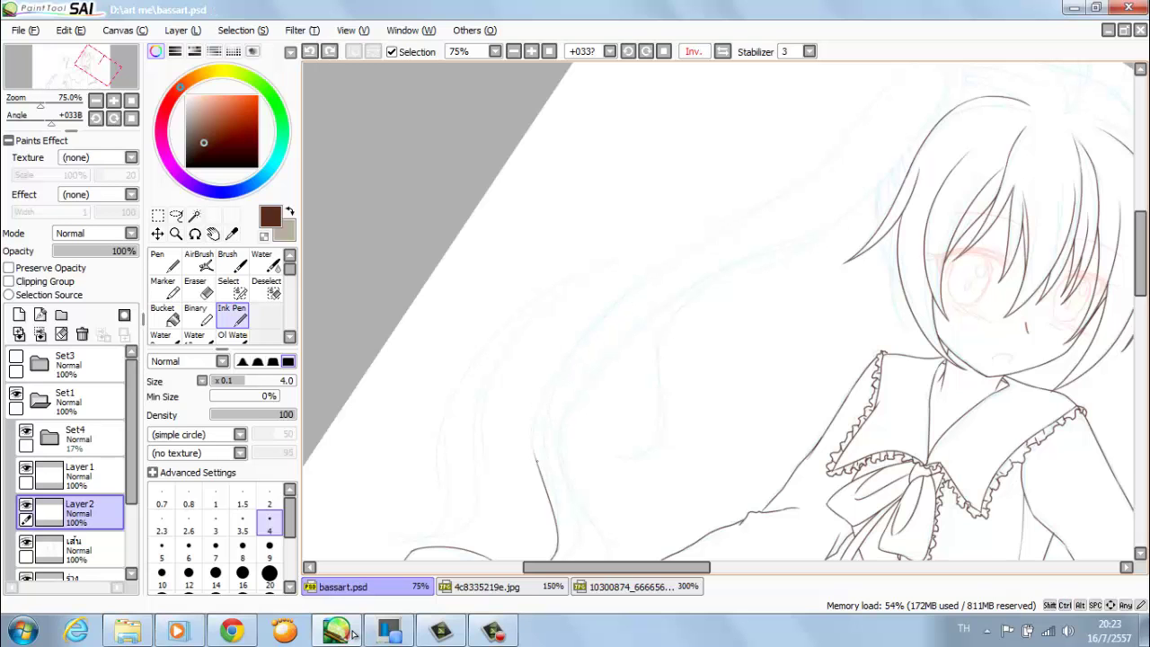
- Ink the long outer edge of the flowing ponytail on Layer1, from beside the head down past the lowered hand
key("ctrl+minus")
key("Delete")
key("Home")
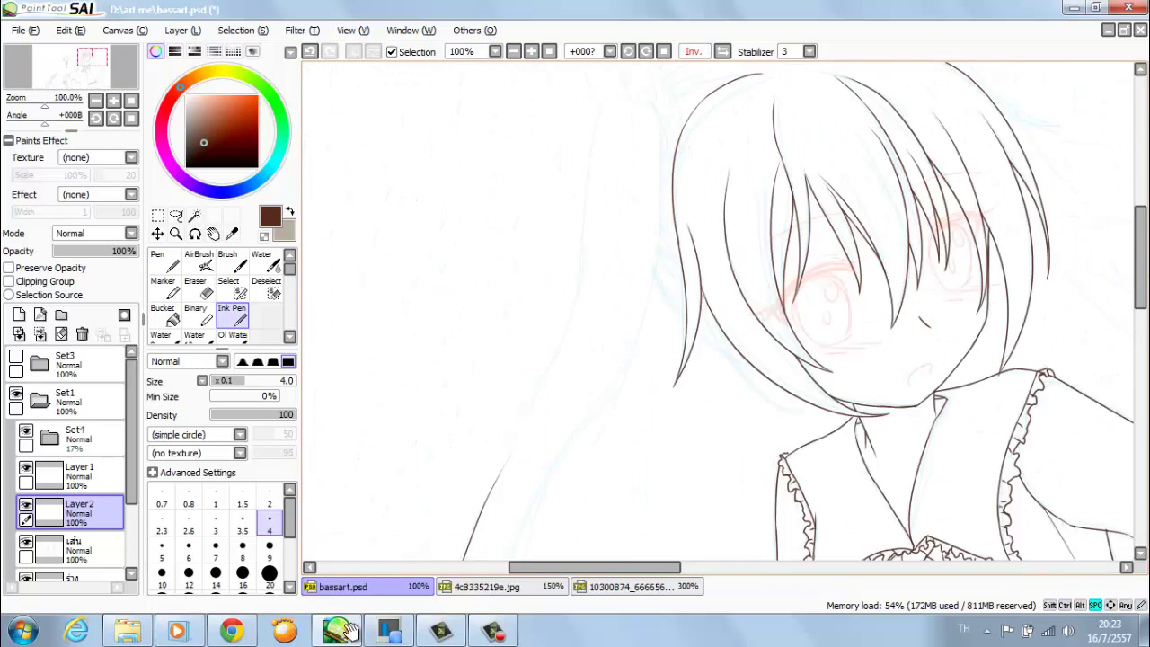
scroll(572, 373, "up", 3)
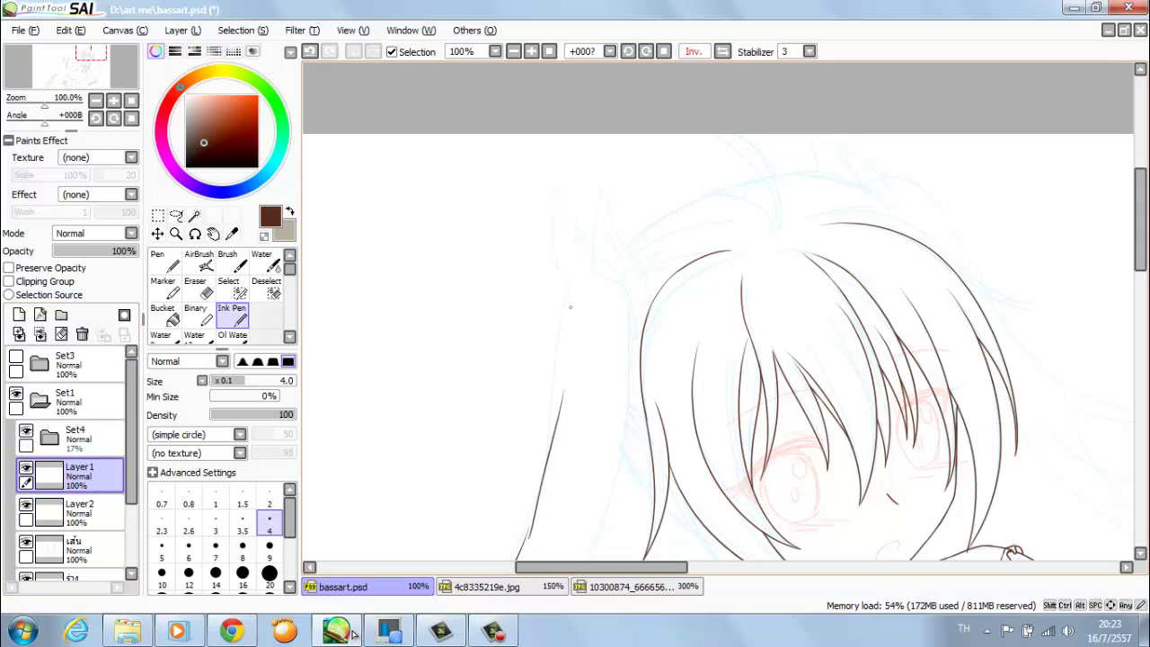
key("ctrl+plus")
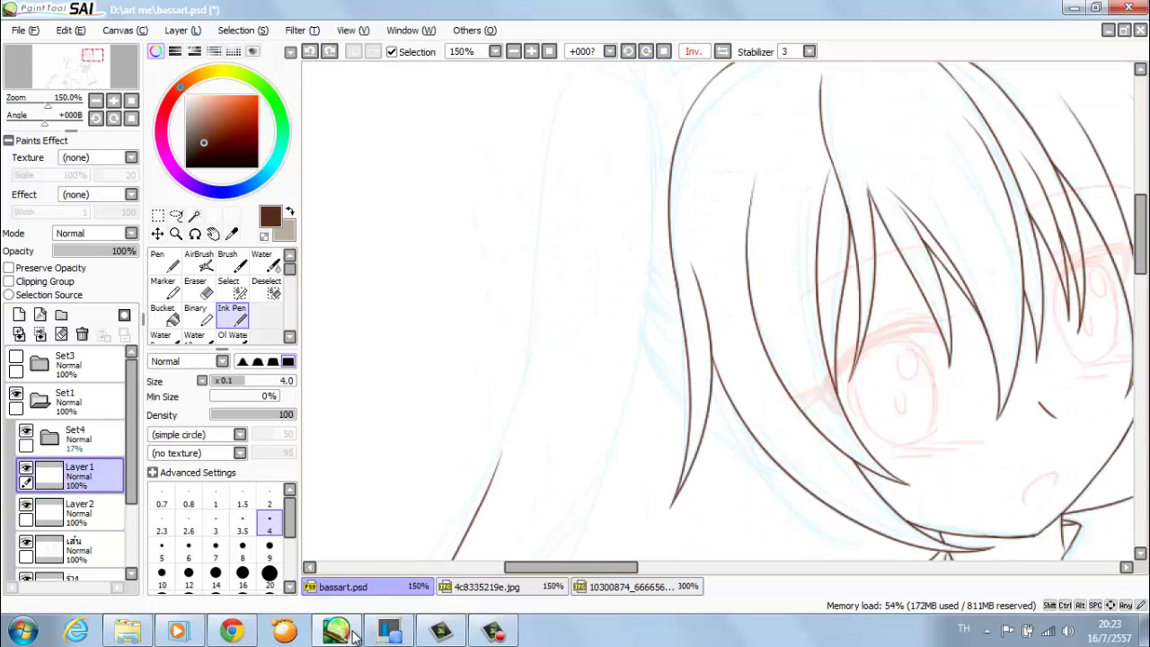
key("End")
key("ctrl+minus")
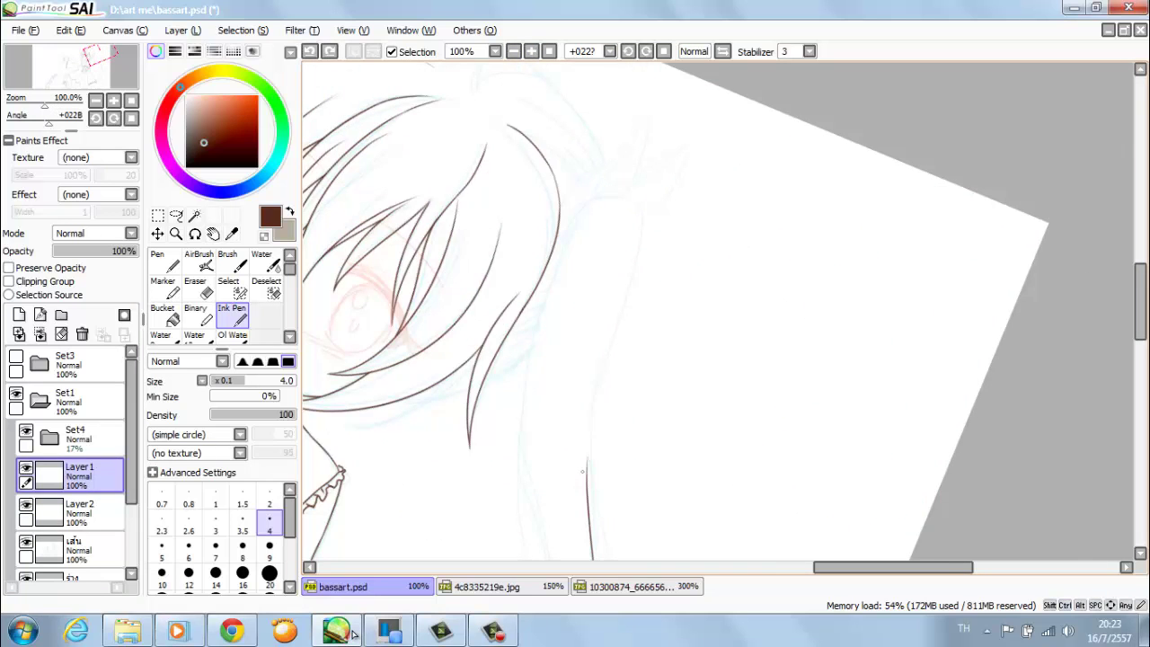
scroll(583, 471, "up", 2)
key("ctrl+minus")
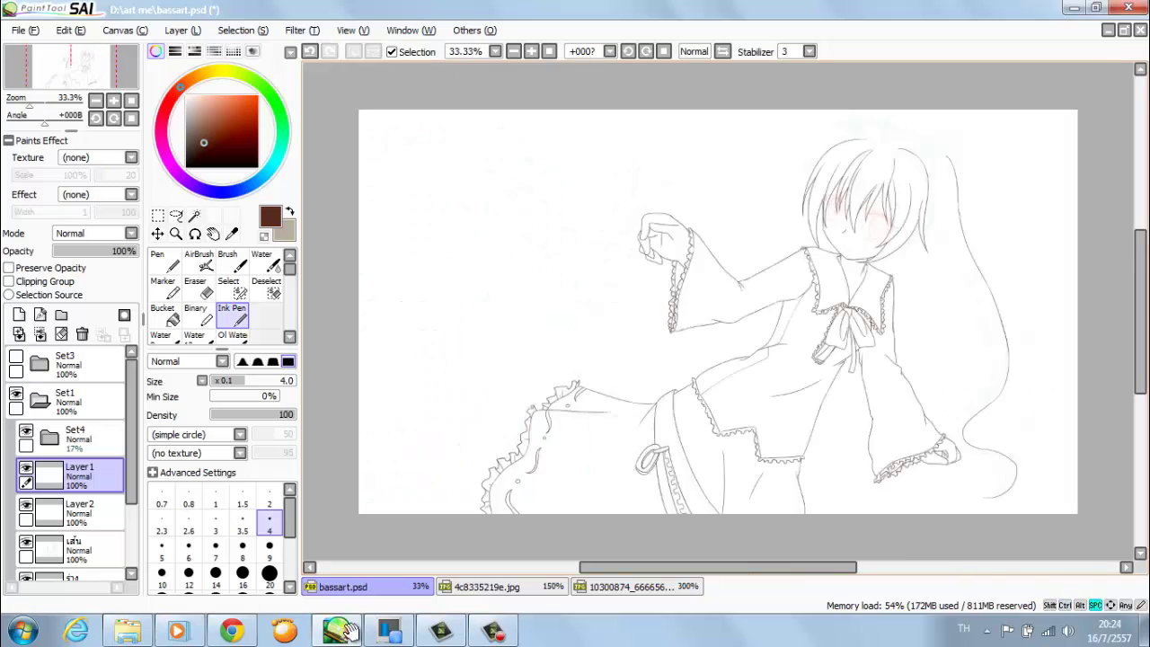
- Ink the ponytail's rounded top and the start of its inner edge beside the head
key("ctrl+plus")
key("e")
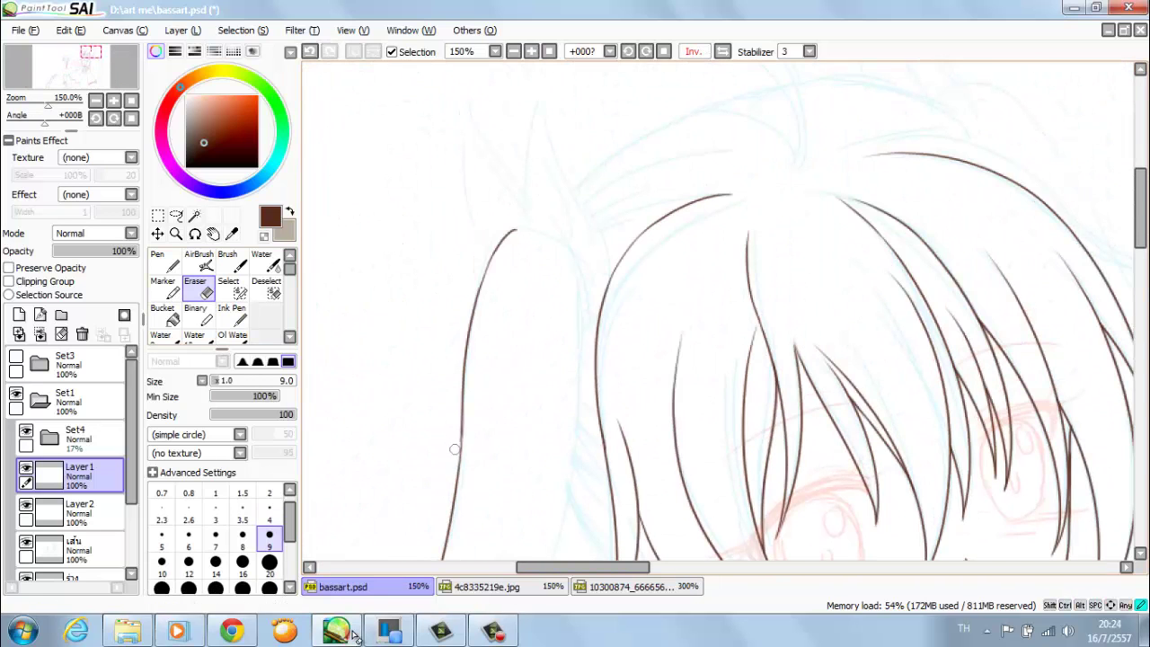
key("n")
key("ctrl+y")
key("ctrl+minus")
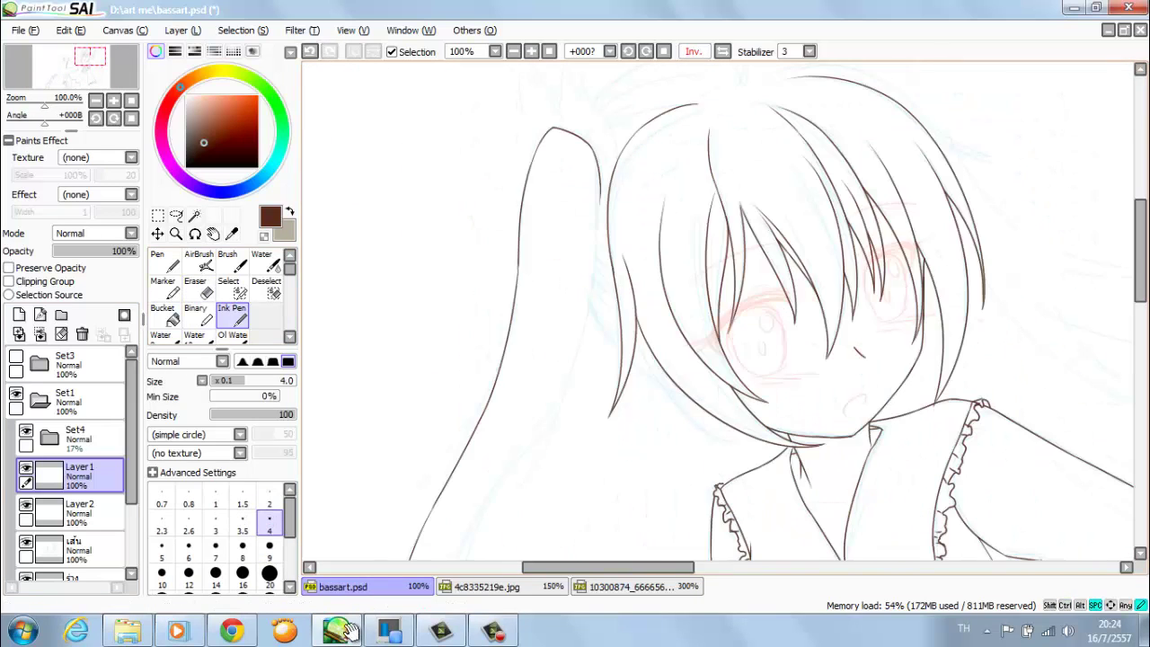
- Ink the ponytail's inner edge from beside the cheek down past the shoulder, following the sketch
scroll(584, 259, "down", 3)
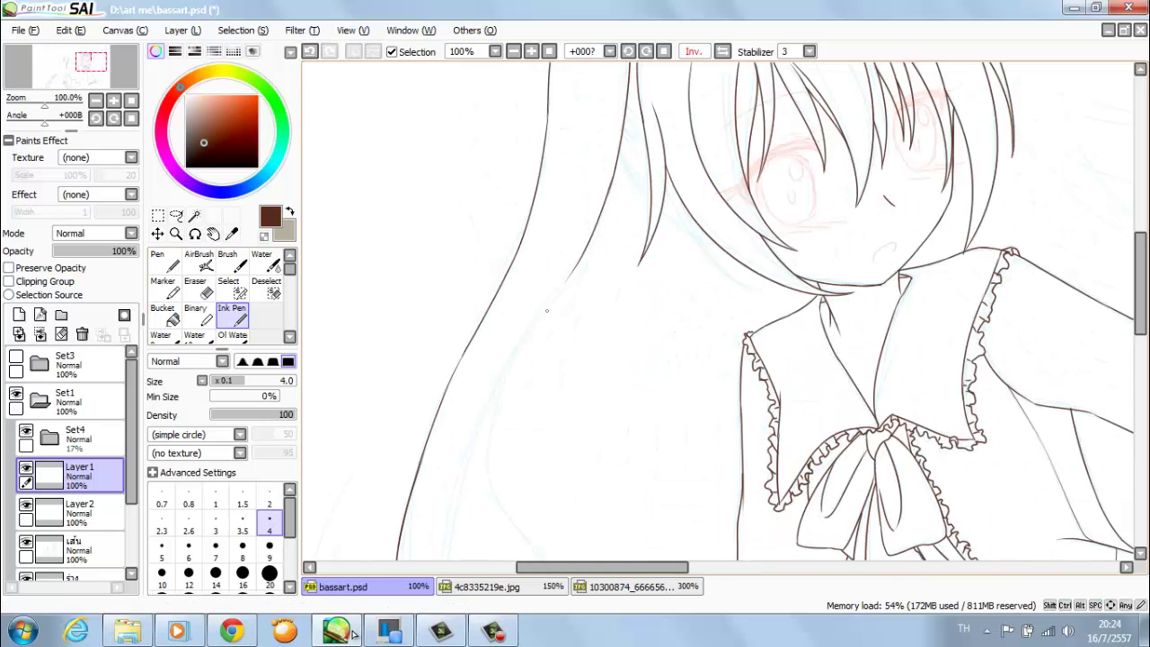
key("ctrl+minus")
key("ctrl+minus")
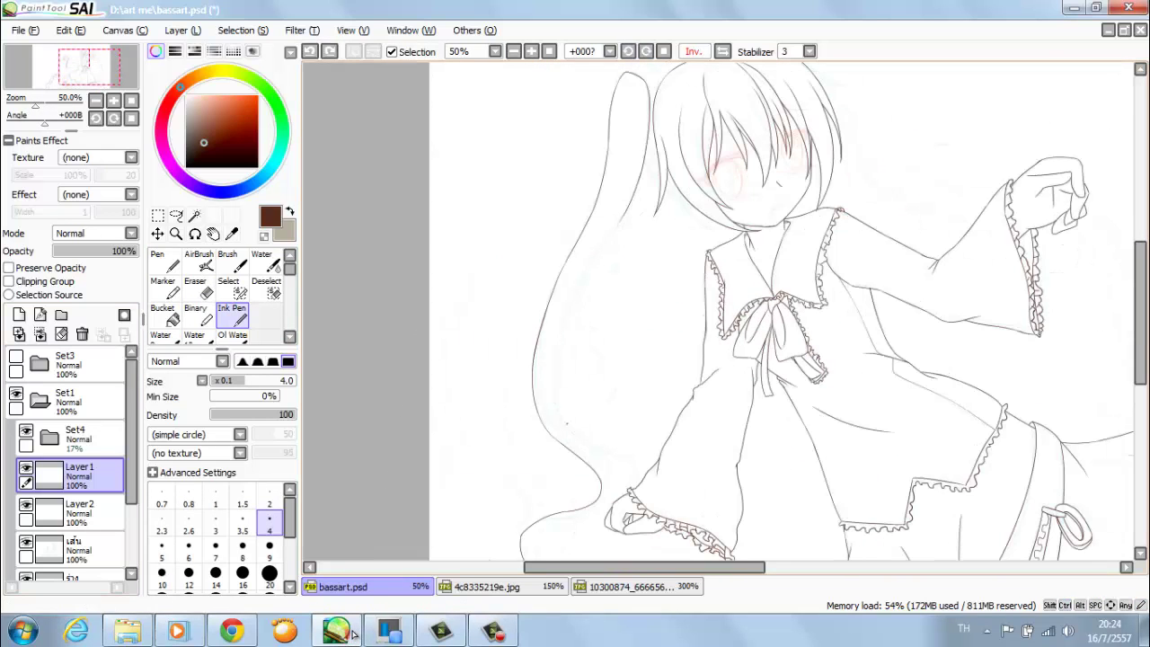
key("ctrl+y")
key("ctrl+plus")
key("ctrl+plus")
key("ctrl+plus")
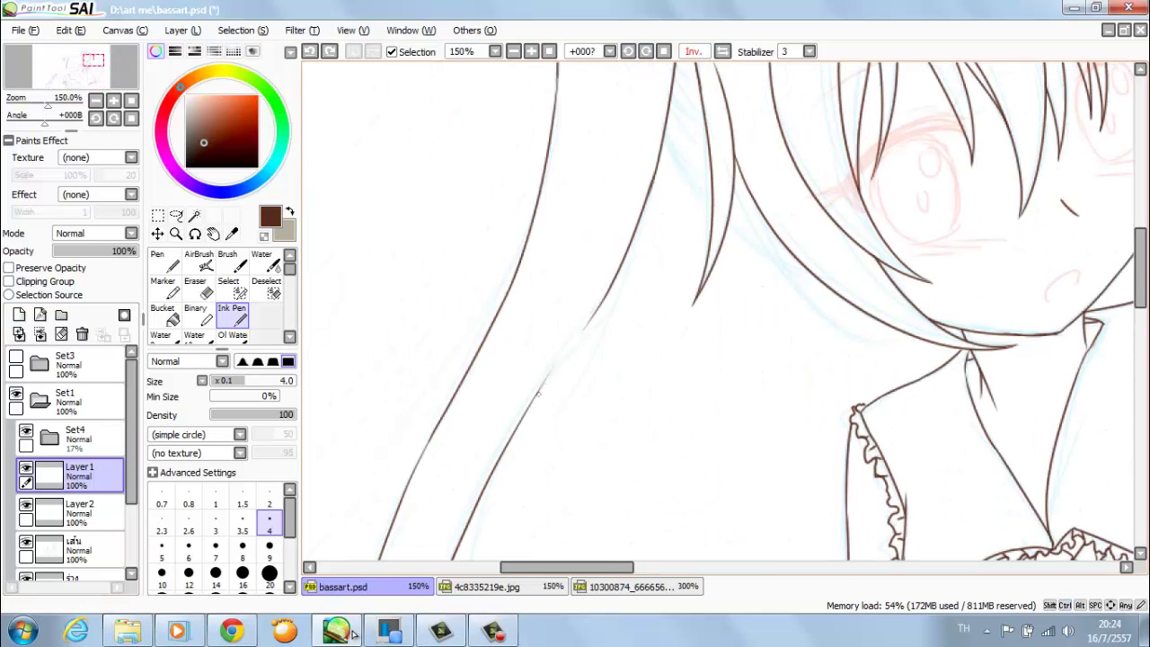
- Clean the stroke join on the ponytail's inner edge with the Eraser and return to inking on Layer1
key("e")
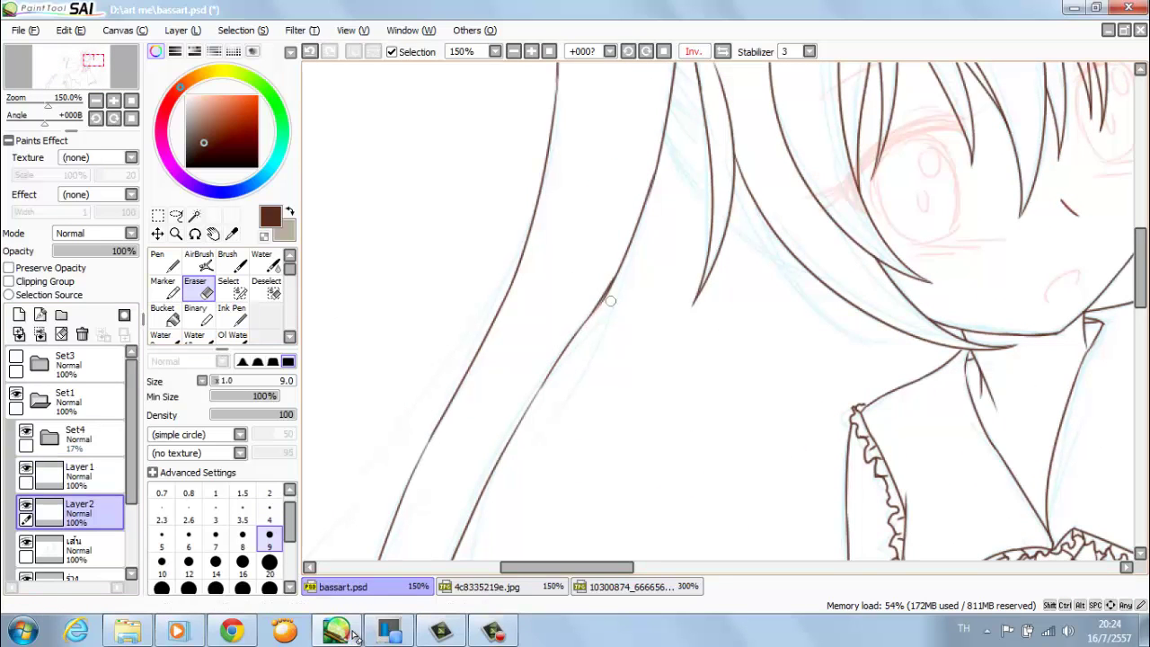
key("Up")
key("ctrl+minus")
key("ctrl+plus")
key("n")
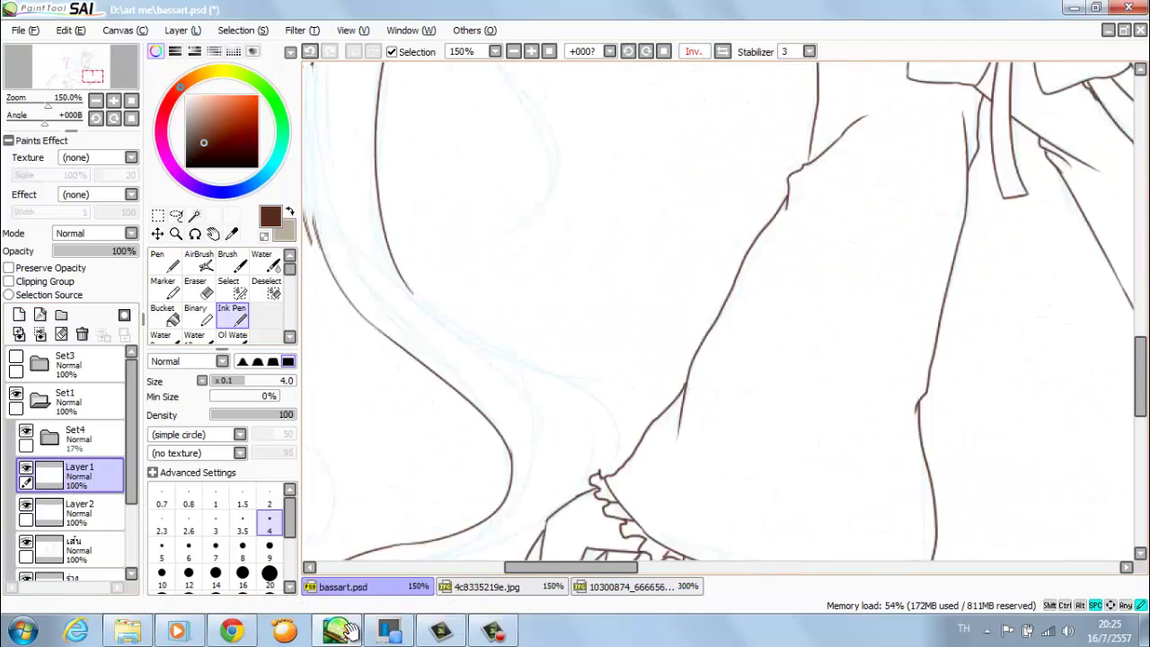
- Ink the ponytail's inner edge around the bend above the lowered hand and outline its curled, pointed end
key("End")
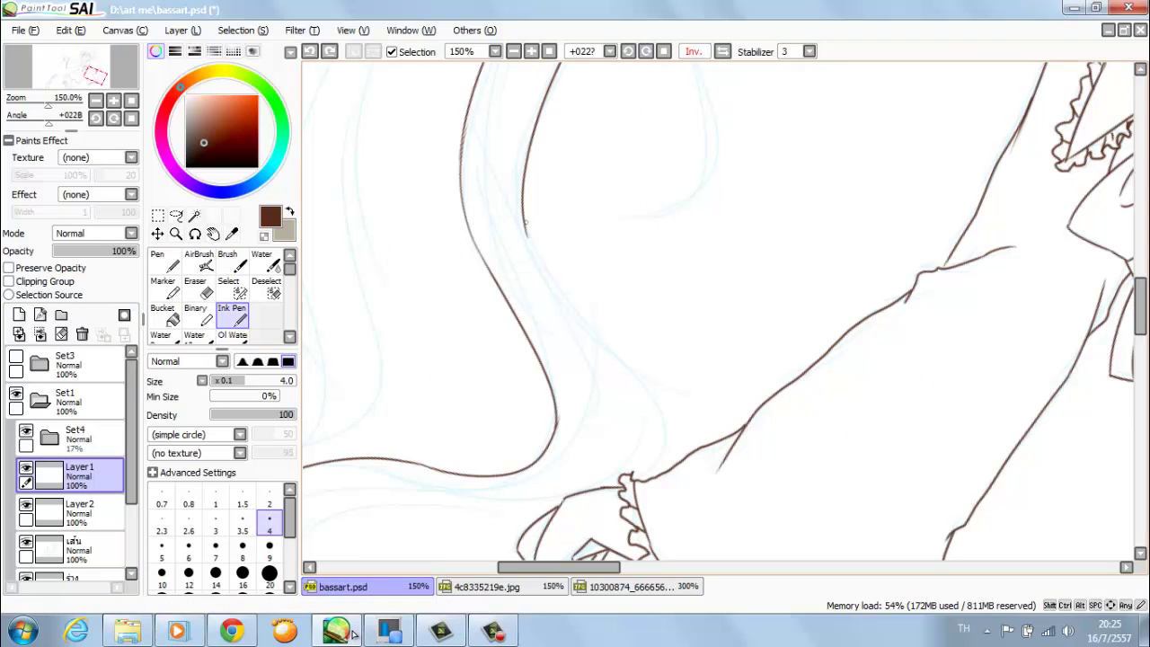
left_click_drag(645, 386, 666, 391)
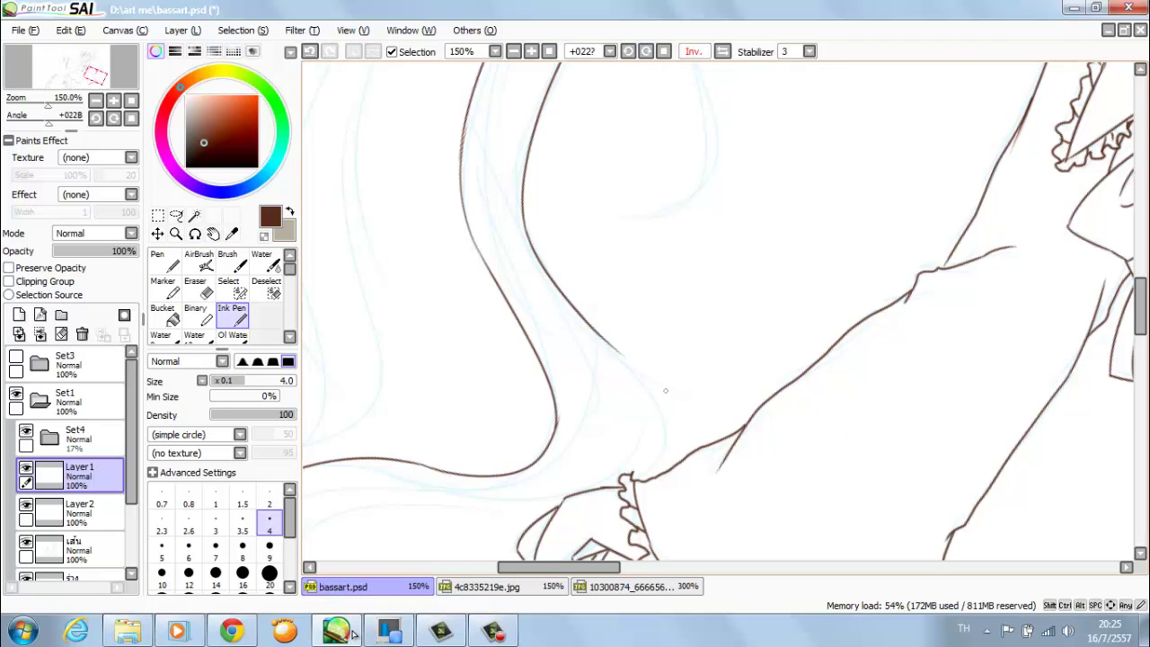
key("End")
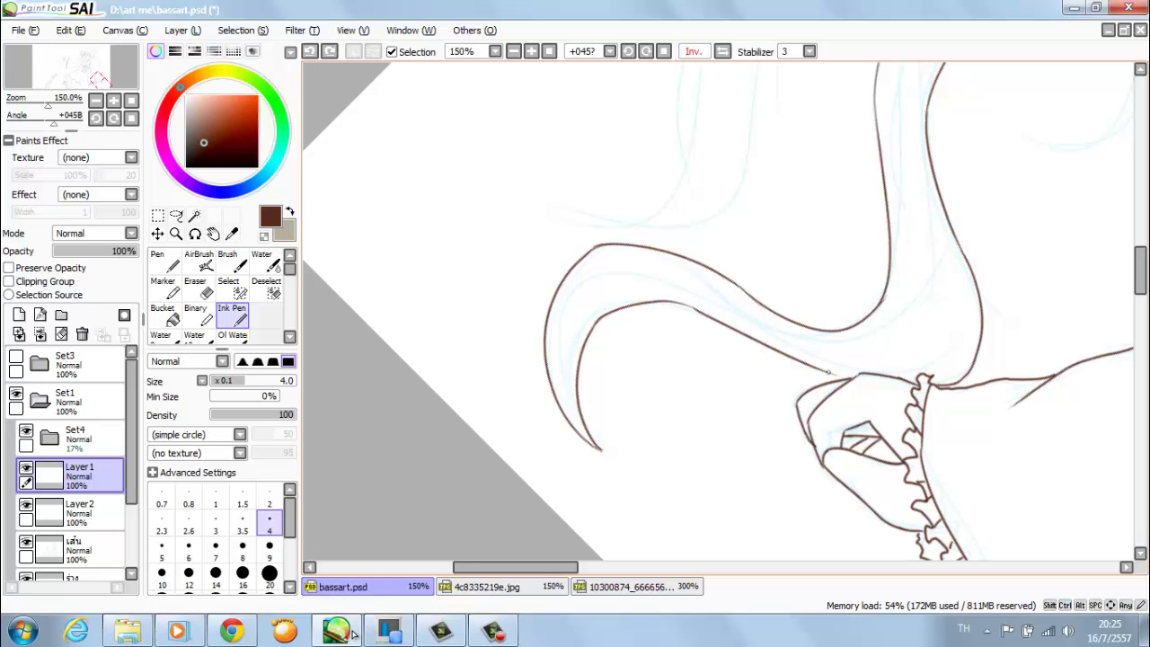
scroll(719, 360, "up", 2)
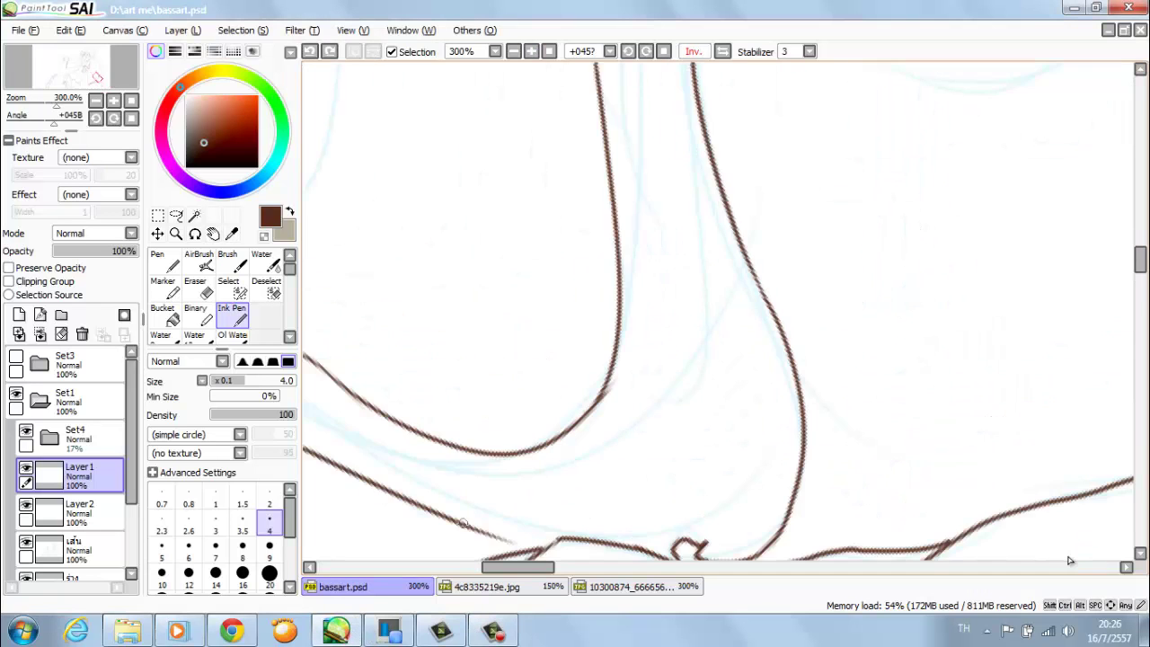
- Ink the pointed ribbon tips with their inner fold lines at the top of the ponytail
mouse_move(719, 449)
left_mouse_down()
mouse_move(1068, 558)
mouse_move(1073, 482)
mouse_move(1033, 422)
left_mouse_up()
mouse_move(566, 319)
left_mouse_down()
mouse_move(768, 166)
mouse_move(693, 387)
mouse_move(629, 499)
mouse_move(618, 404)
mouse_move(742, 231)
left_mouse_up()
key("ctrl+z")
left_click_drag(575, 413, 778, 141)
left_click_drag(728, 346, 778, 141)
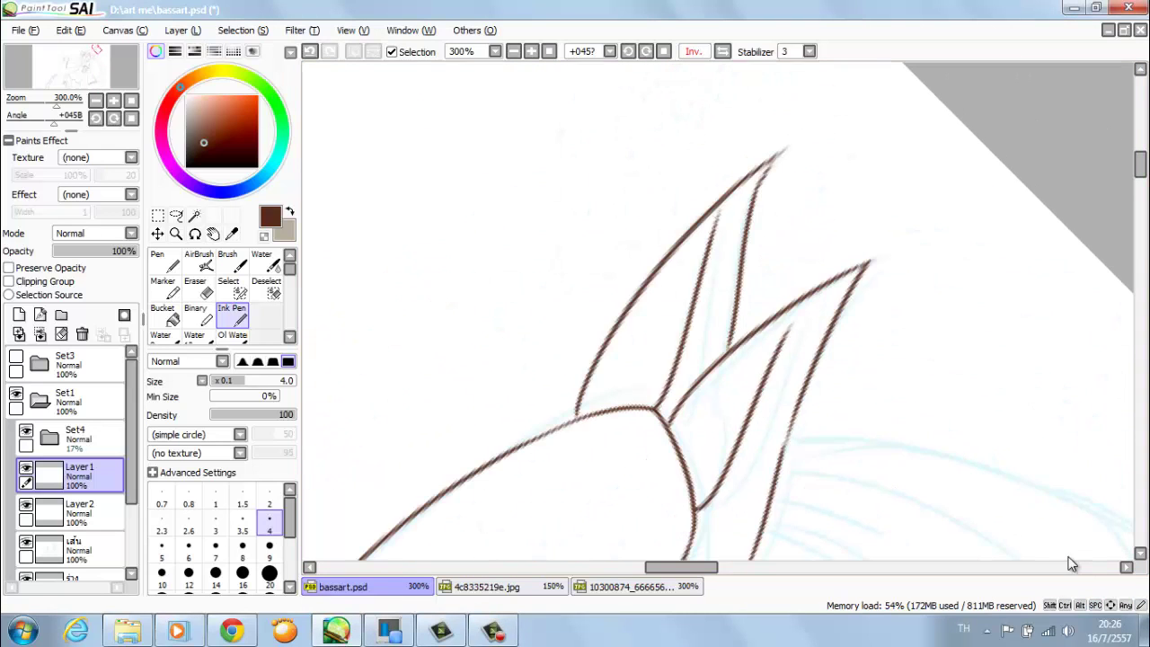
- Ink an inner strand line along the ponytail's bend above the lowered hand
key("ctrl+minus")
left_click_drag(1068, 564, 764, 432)
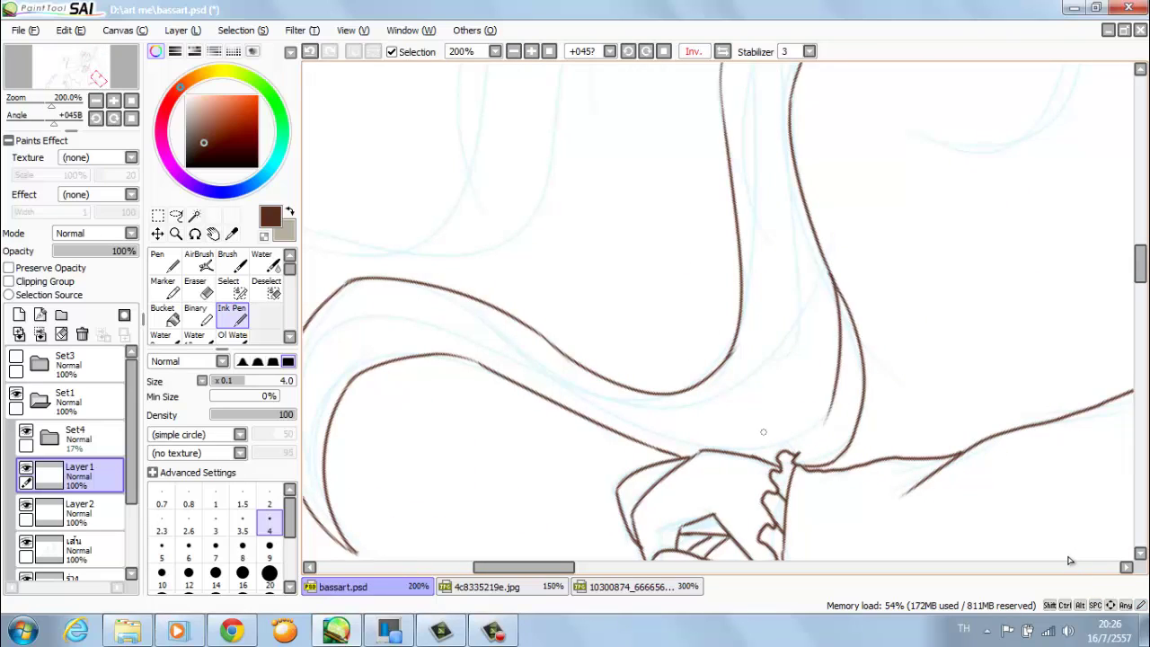
left_click_drag(823, 276, 584, 467)
key("ctrl+minus")
key("ctrl+minus")
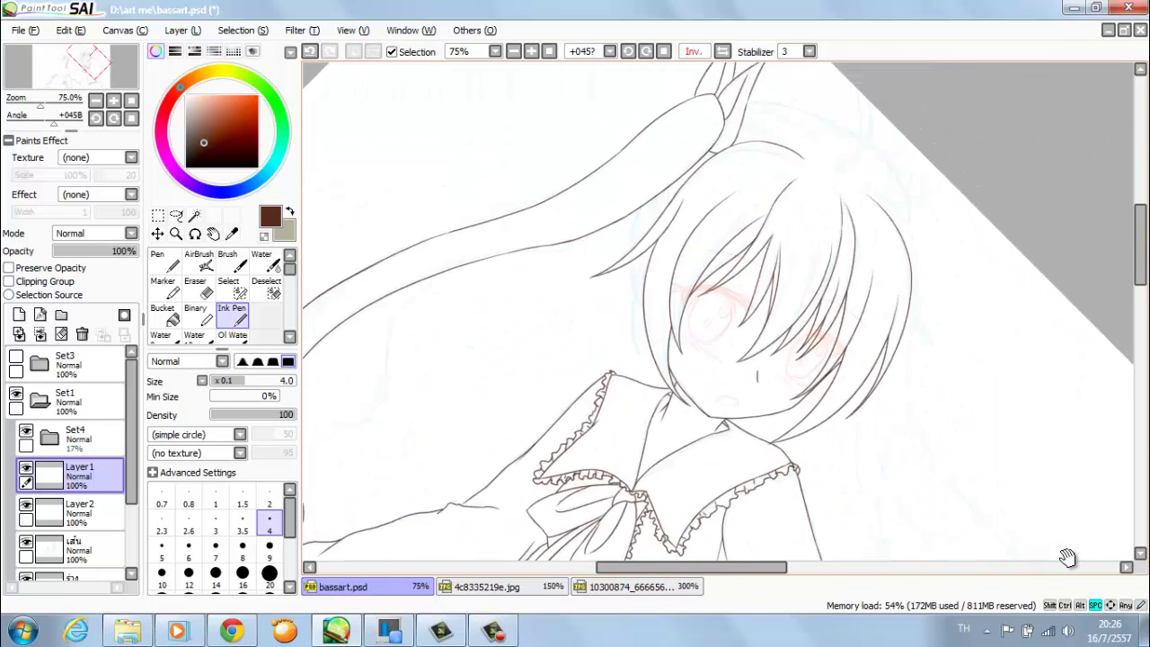
- Merge Layer2 down into the เส้น line layer
key("ctrl+plus")
key("ctrl+plus")
key("e")
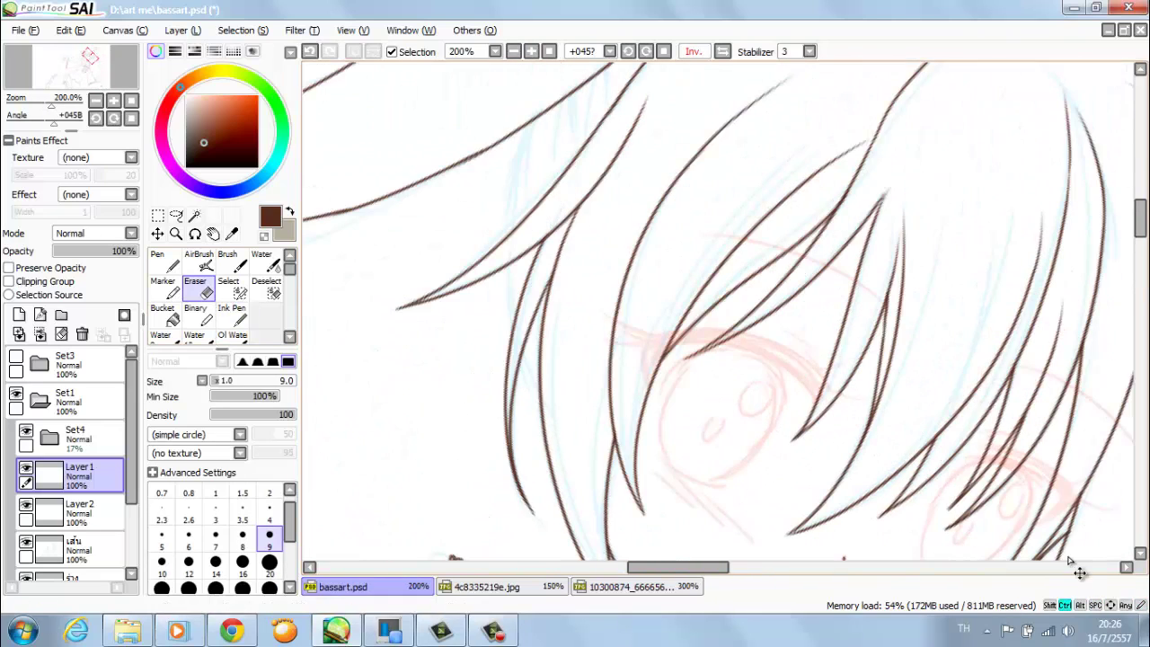
key("ctrl+minus")
key("ctrl+minus")
left_click(79, 507)
key("ctrl+e")
- Select the empty area enclosed by the ponytail, face and sleeve with the Magic Wand on the เส้น layer
left_click(194, 216)
left_click(557, 387)
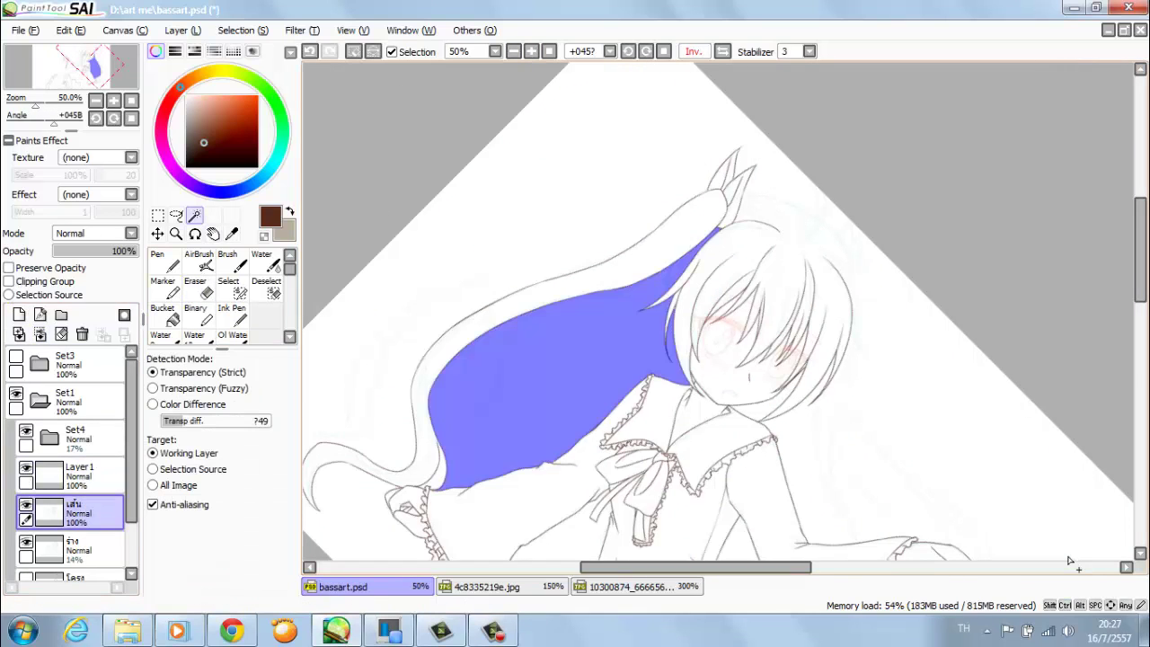
left_click(1070, 560)
key("ctrl+z")
key("ctrl+plus")
- Ink fine strands between the ponytail and side hair on Layer1, reducing the Ink Pen to size 2, and clear the selection
key("n")
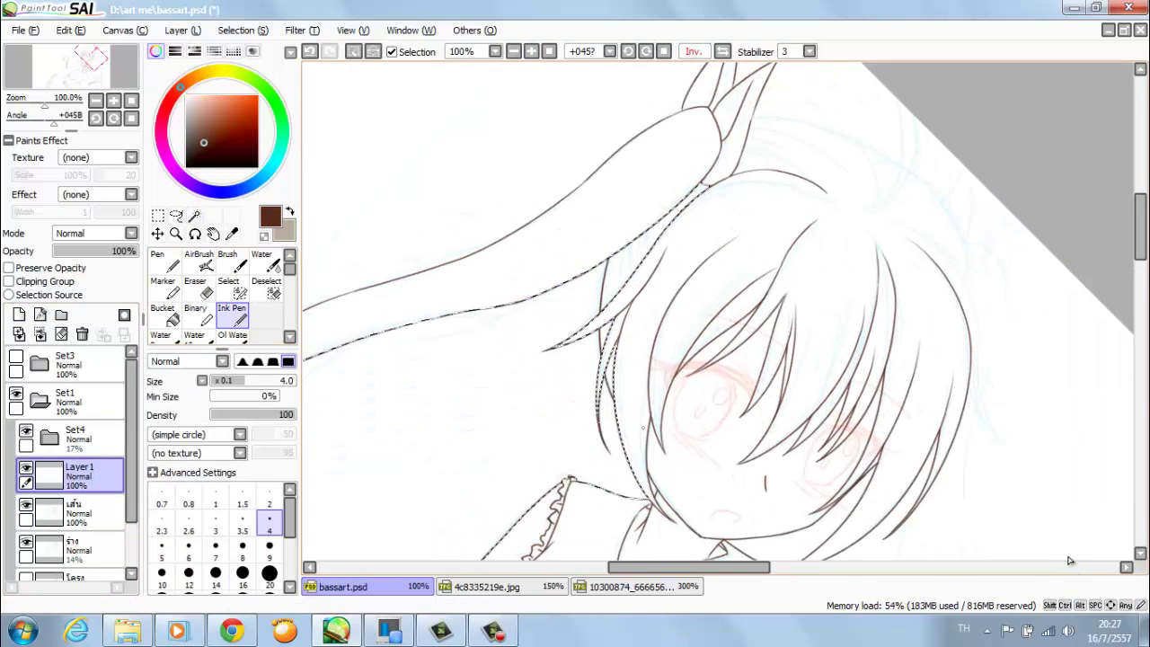
key("[")
key("[")
key("[")
key("[")
key("[")
left_click_drag(655, 229, 620, 274)
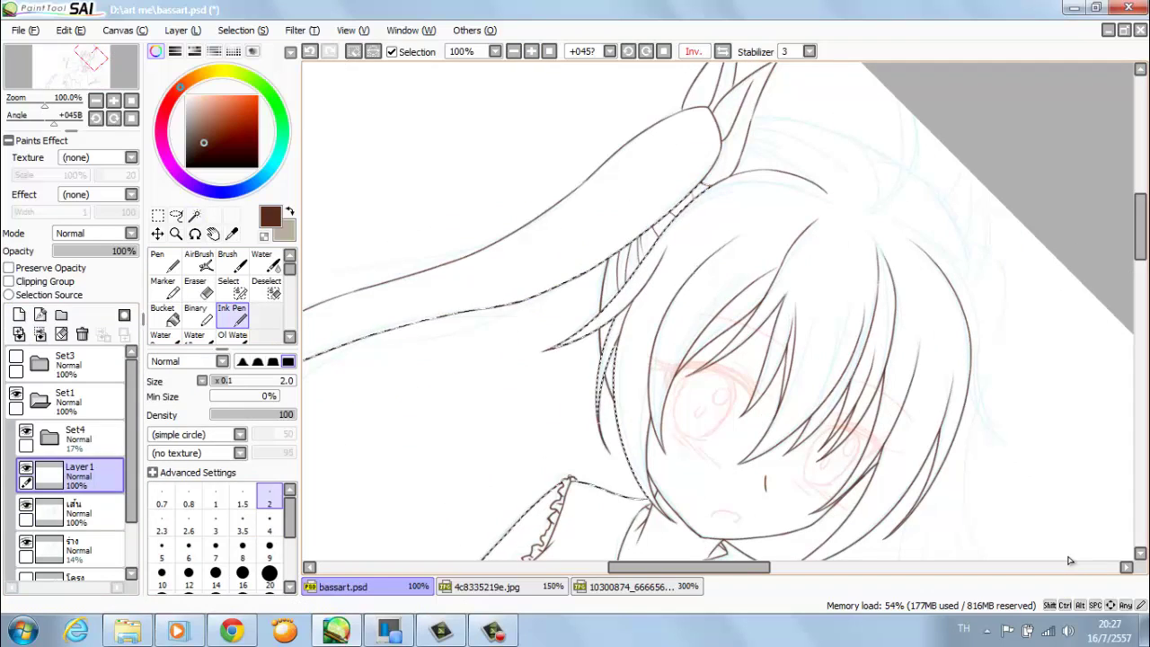
key("ctrl+d")
key("ctrl+plus")
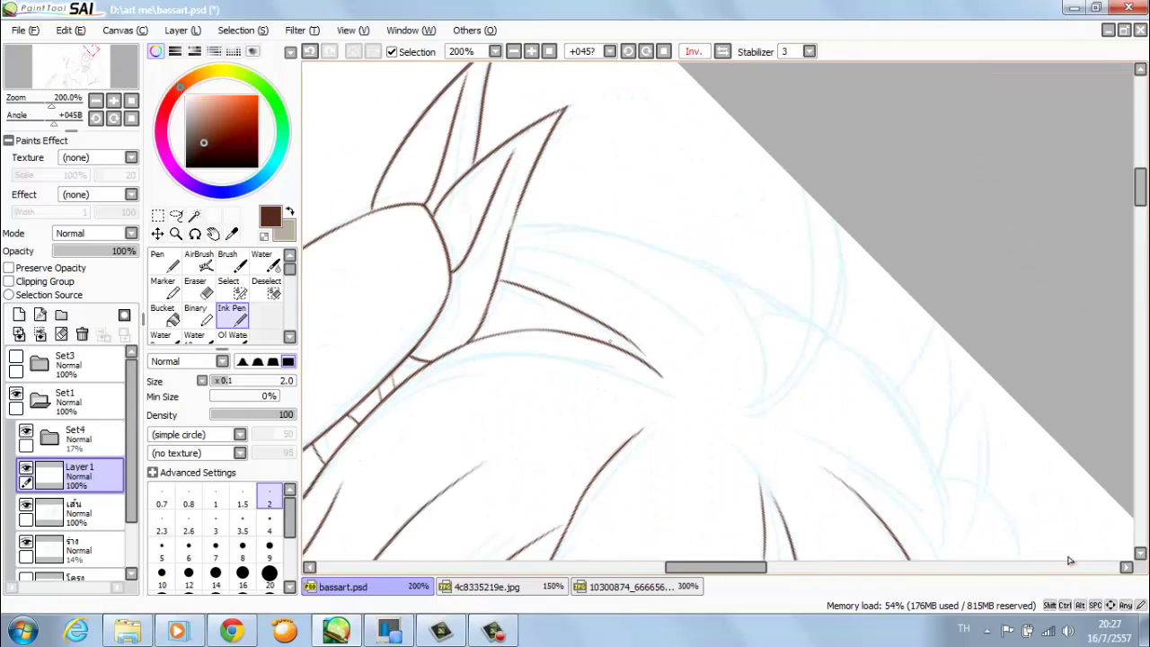
- Set the Ink Pen to size 4 and ink the crown strands, the top head outline and the curved cowlick
key("Home")
key("bracketright")
key("bracketright")
key("bracketright")
key("bracketright")
key("bracketright")
key("ctrl+z")
mouse_move(663, 165)
left_mouse_down()
mouse_move(600, 351)
mouse_move(626, 359)
mouse_move(774, 166)
mouse_move(773, 73)
left_mouse_up()
left_click_drag(597, 283, 713, 202)
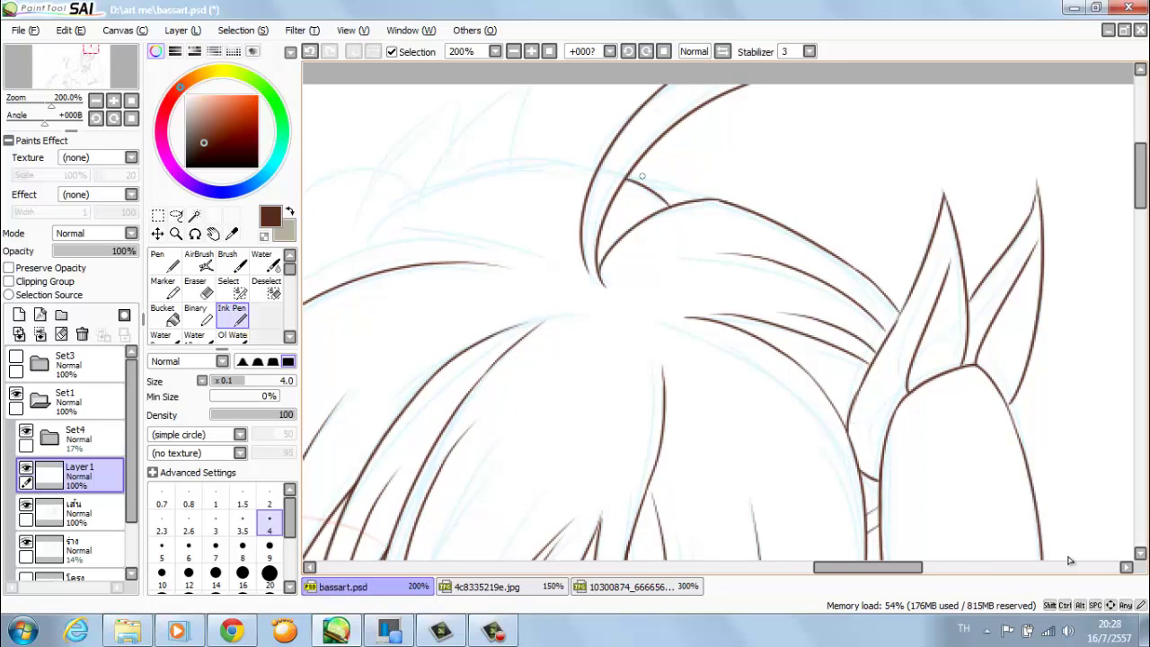
mouse_move(641, 176)
left_mouse_down()
mouse_move(732, 68)
mouse_move(1030, 59)
left_mouse_up()
- Ink a flicked-out strand on the side of the head away from the ponytail and erase its overlap with the hair outline
left_click_drag(618, 273, 469, 306)
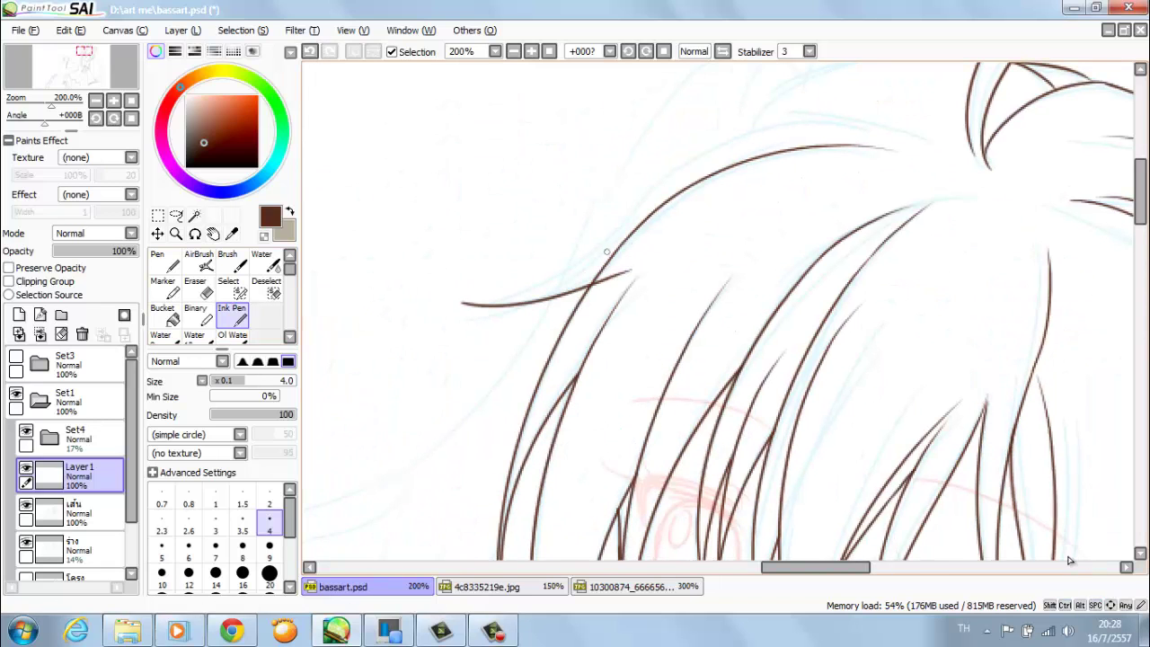
key("e")
mouse_move(584, 284)
left_mouse_down()
mouse_move(638, 261)
mouse_move(593, 346)
left_mouse_up()
key("n")
mouse_move(413, 389)
left_mouse_down()
mouse_move(492, 377)
mouse_move(547, 346)
left_mouse_up()
- Ink the outer hair curve and the second ribbon's pointed tips on the far side of the head
key("h")
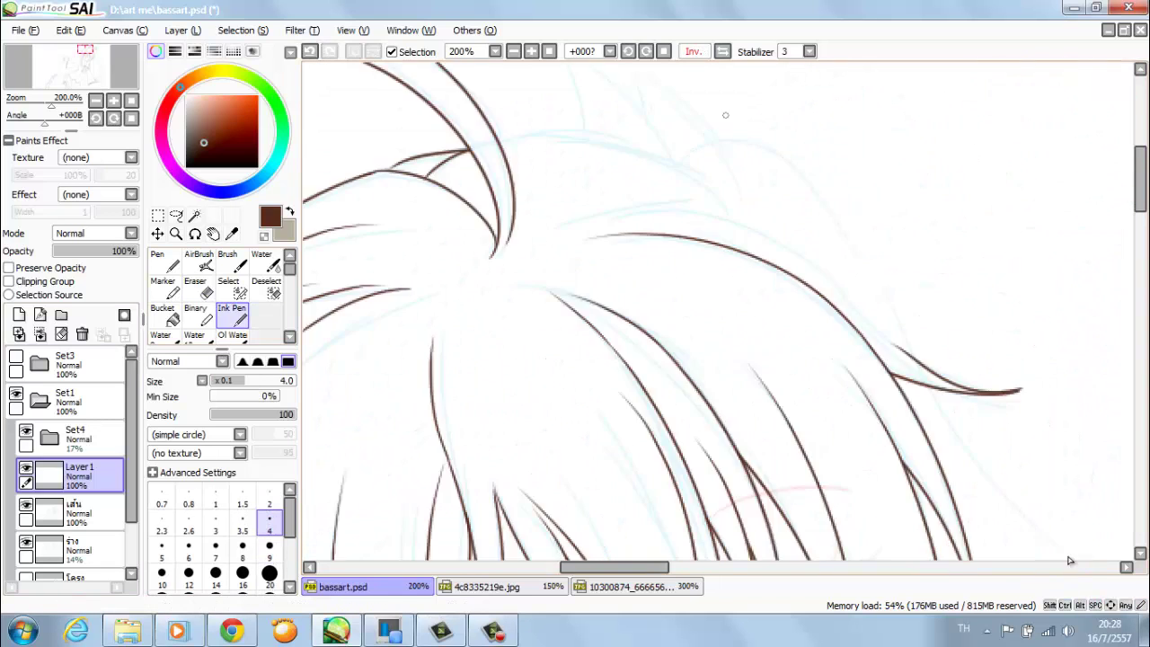
left_click_drag(726, 115, 683, 225)
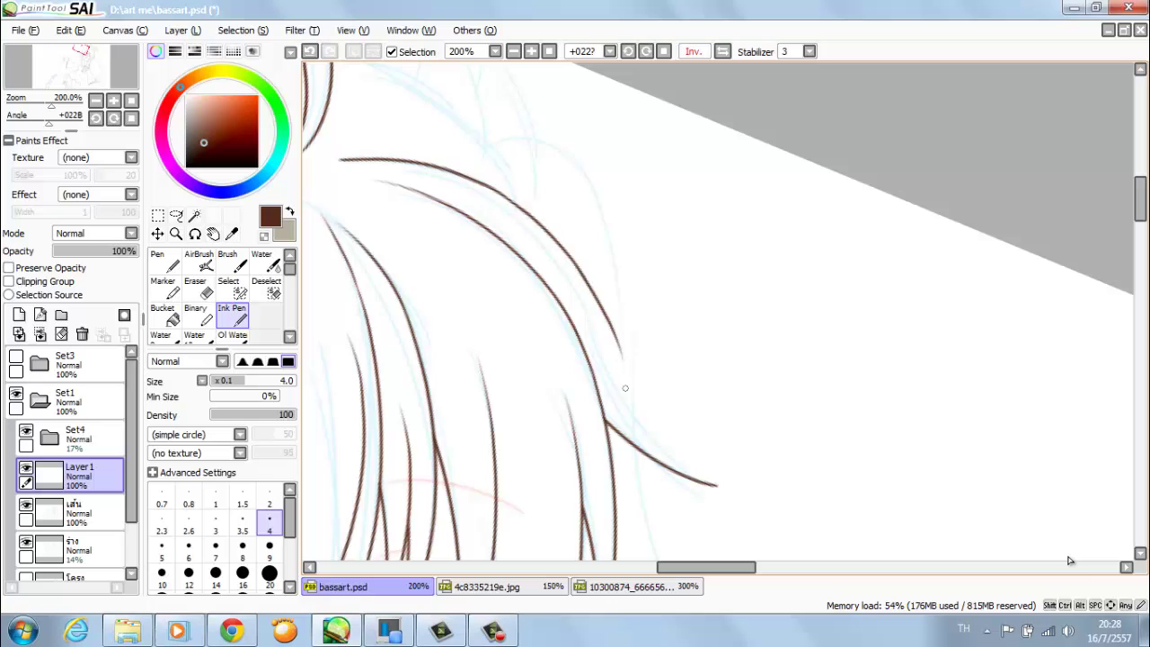
left_click_drag(503, 314, 650, 350)
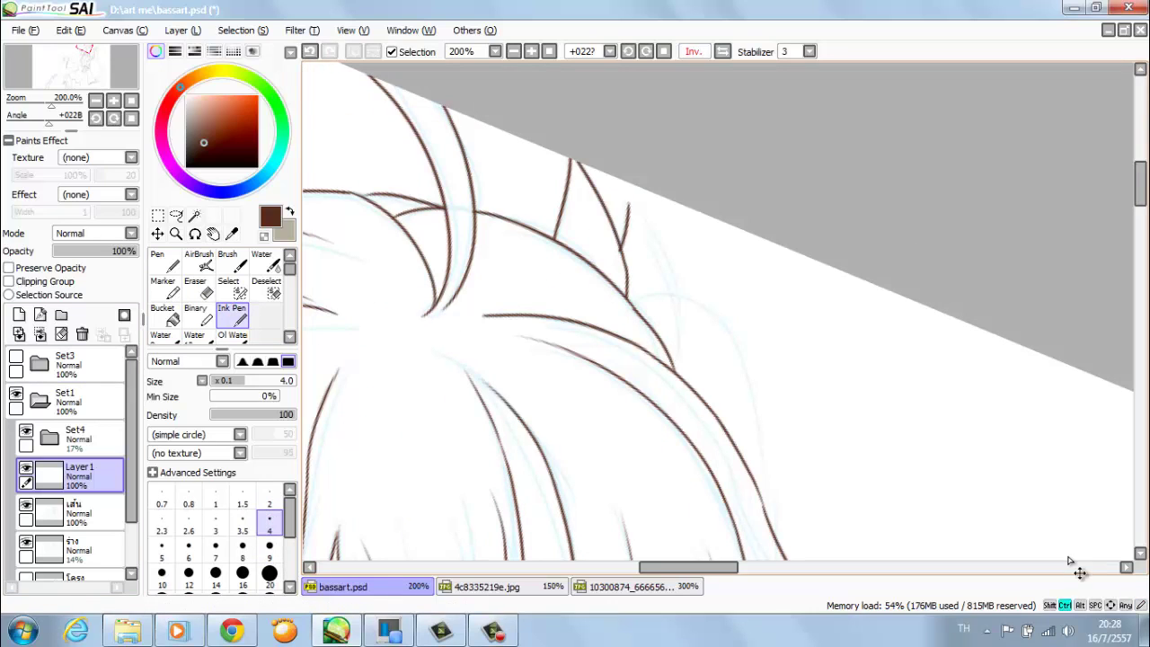
- Select the empty background around the whole figure with the Magic Wand on the เส้น layer
key("Home")
key("h")
scroll(1068, 561, "down", 3)
mouse_move(1068, 561)
left_mouse_down()
mouse_move(1074, 575)
mouse_move(1068, 557)
left_mouse_up()
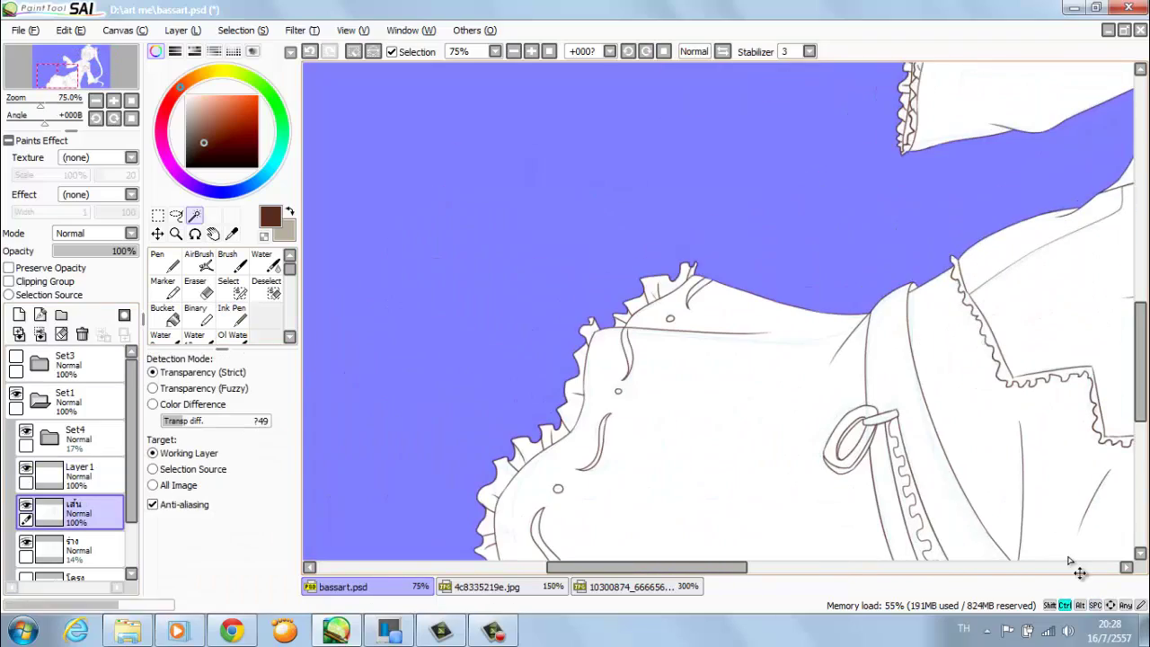
- Ink a curling strand on Layer1 that branches off the ponytail's inner edge beside the collar
key("h")
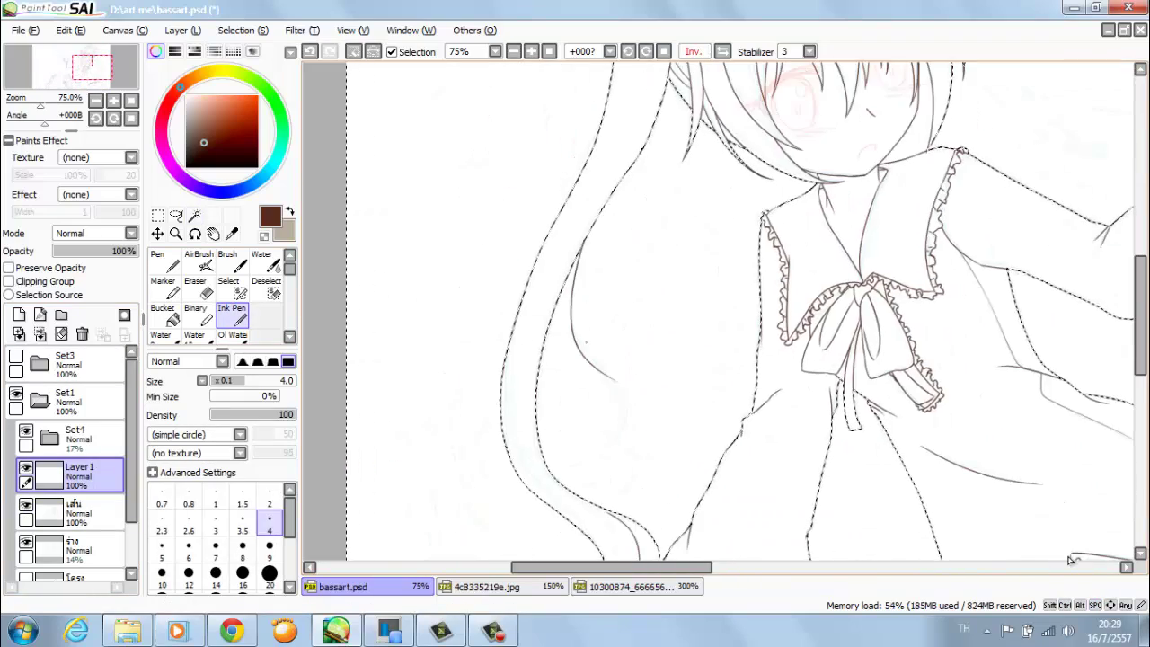
key("Delete")
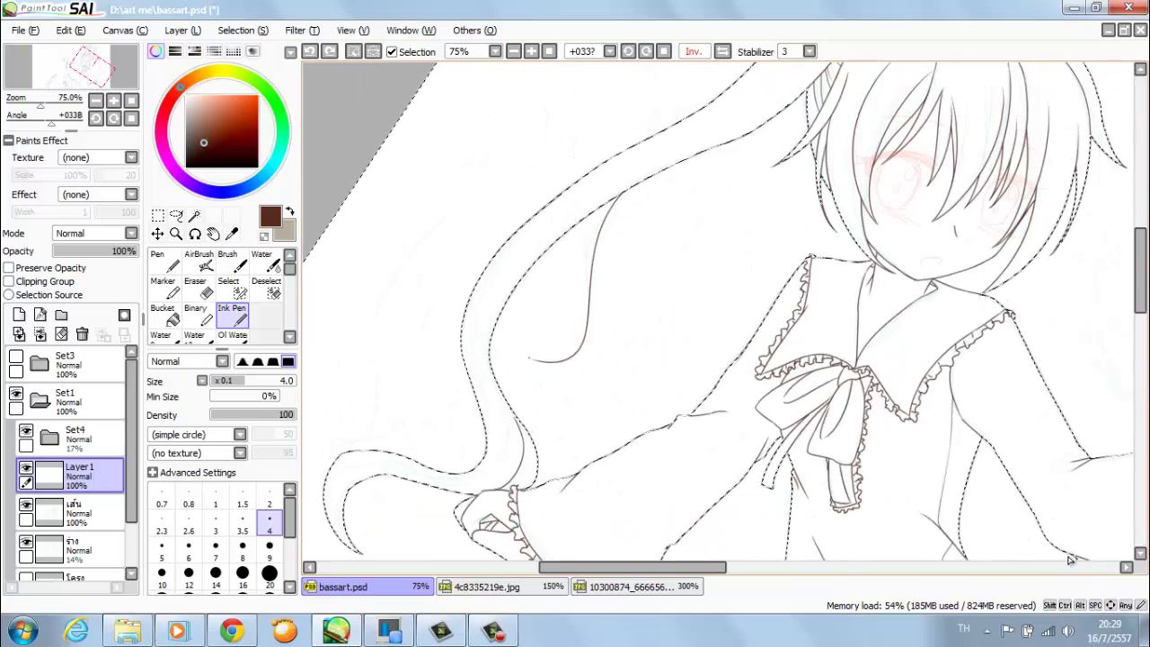
key("Home")
key("minus")
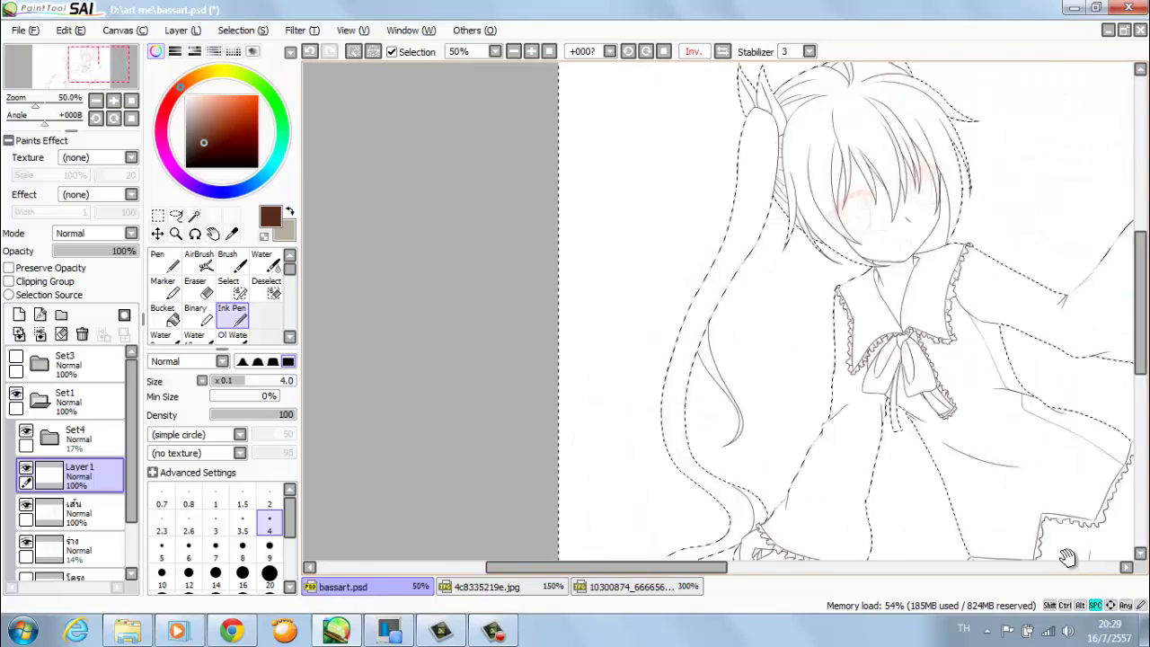
- Ink a long strand branching off the ponytail's outer edge and tapering to a point above its curled end
key("plus")
key("End")
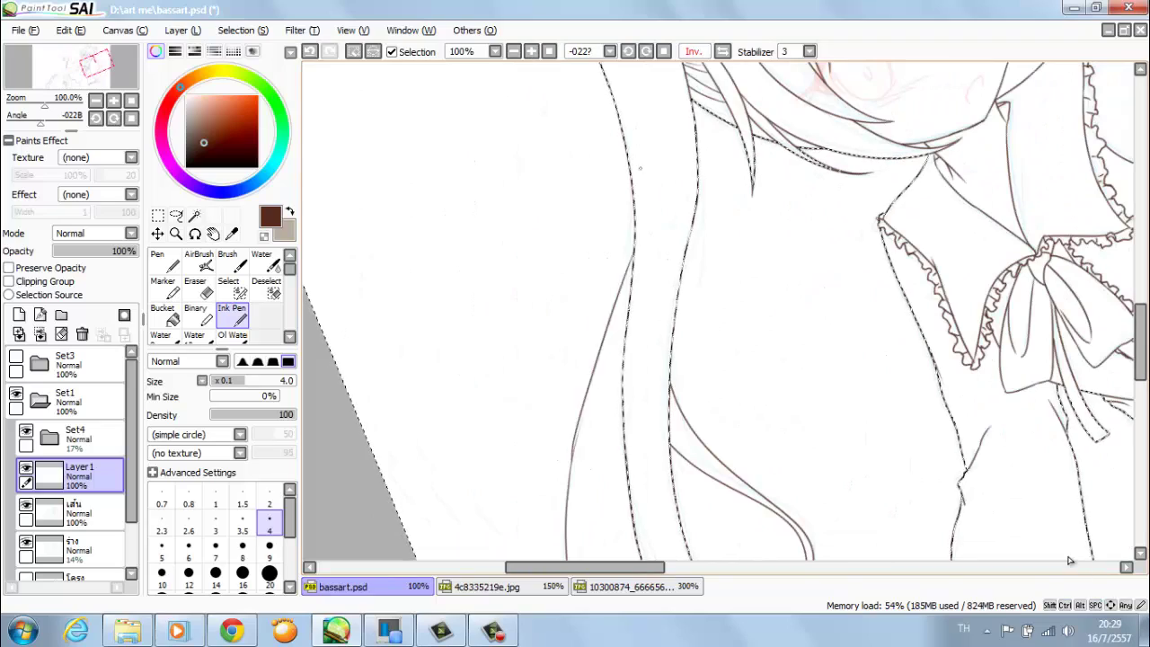
key("Delete")
key("minus")
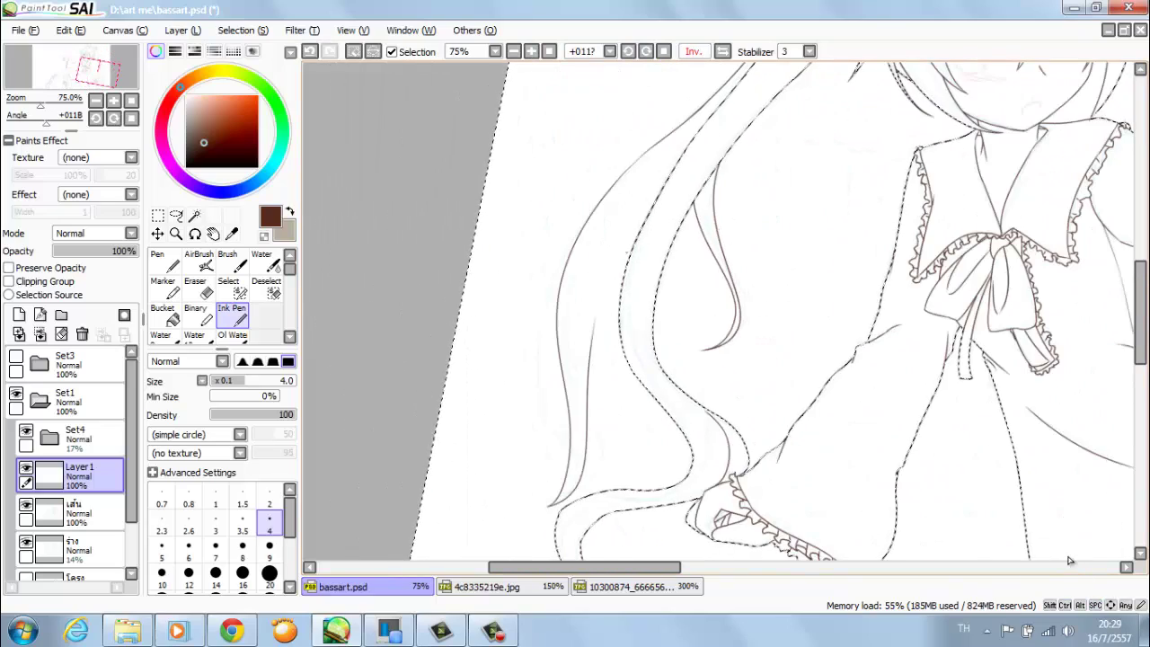
- Ink both edges of the second ponytail from behind the far side hair to the raised sleeve
scroll(1070, 560, "up", 5)
key("Insert")
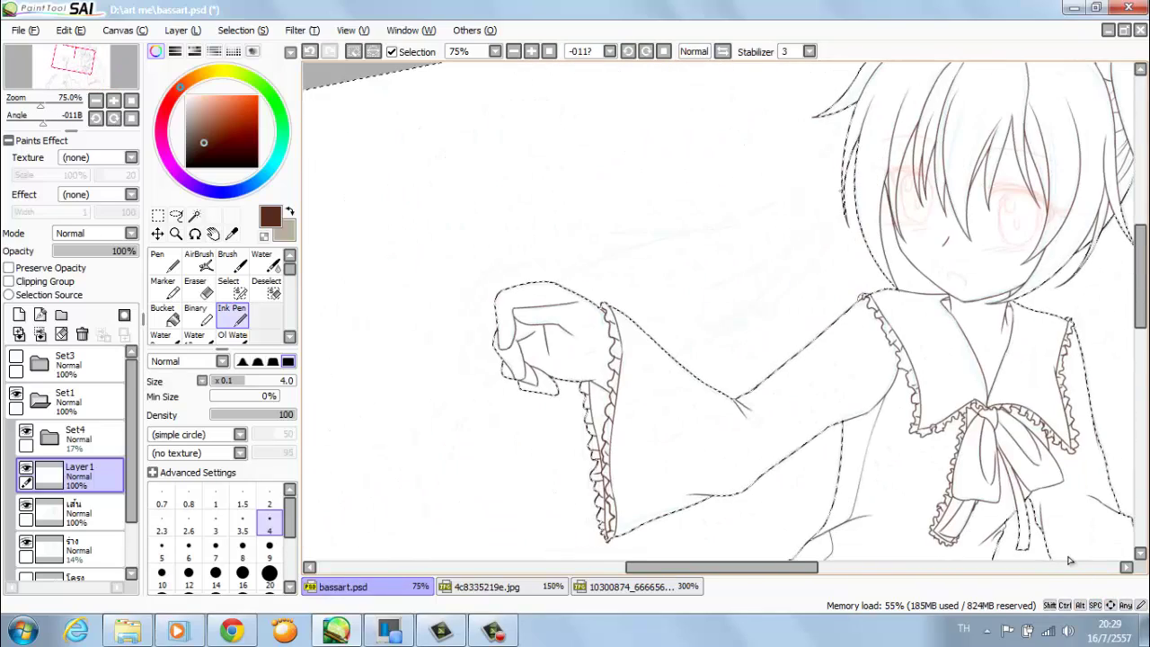
key("End")
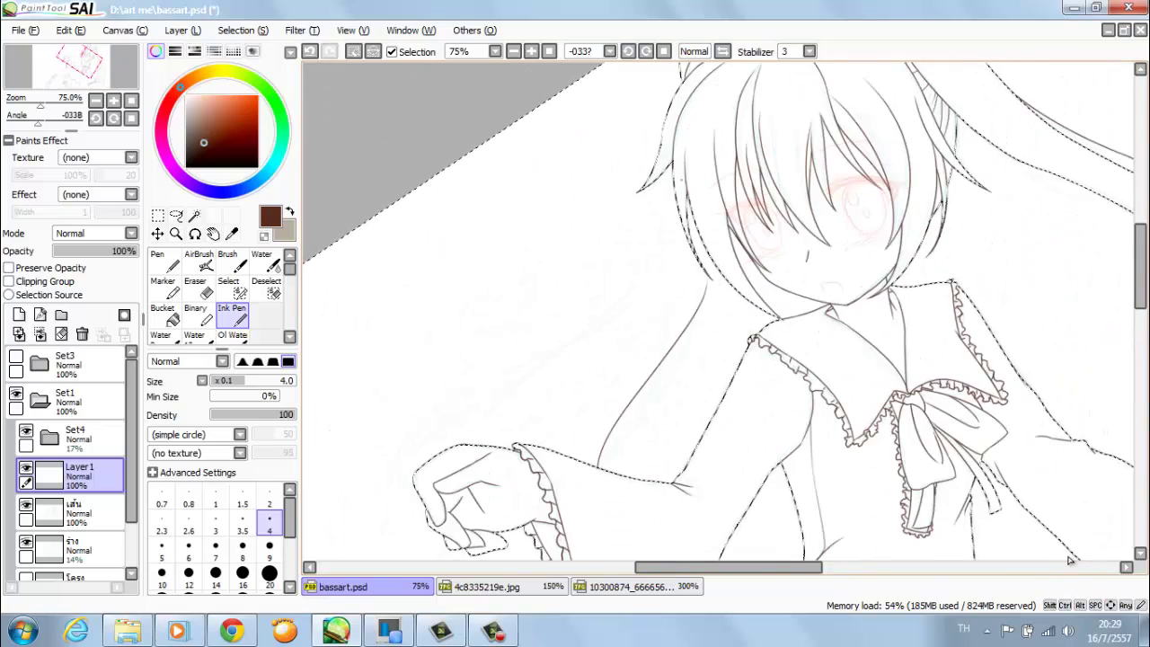
scroll(1069, 561, "up", 5)
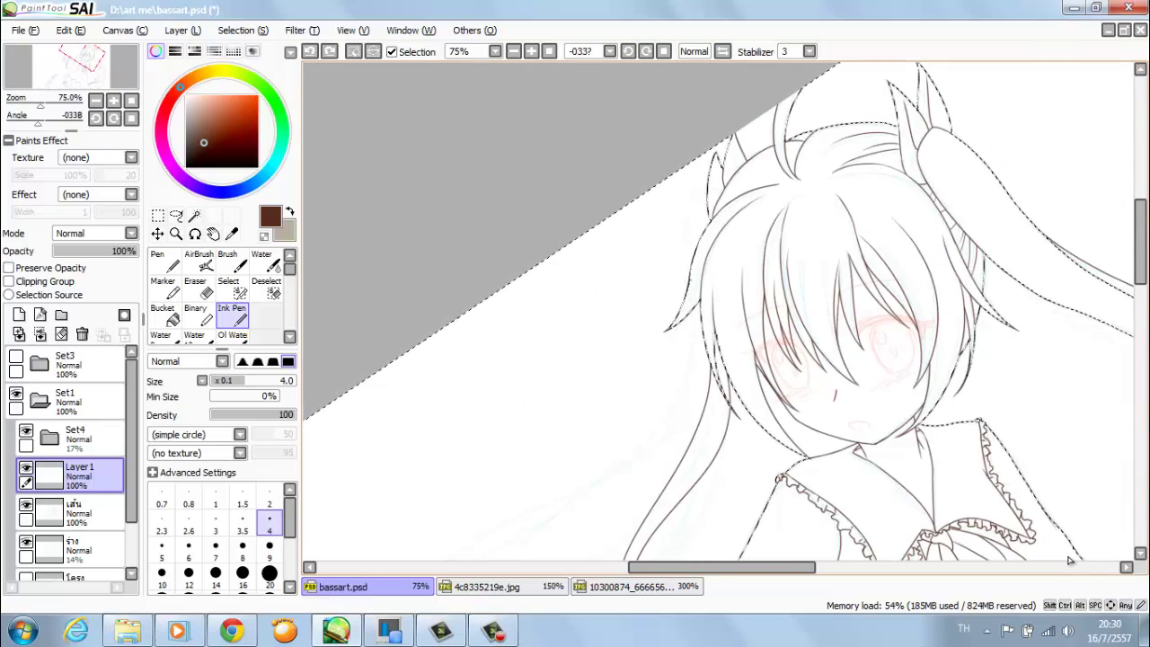
scroll(1072, 563, "down", 4)
key("Home")
scroll(1069, 563, "up", 3)
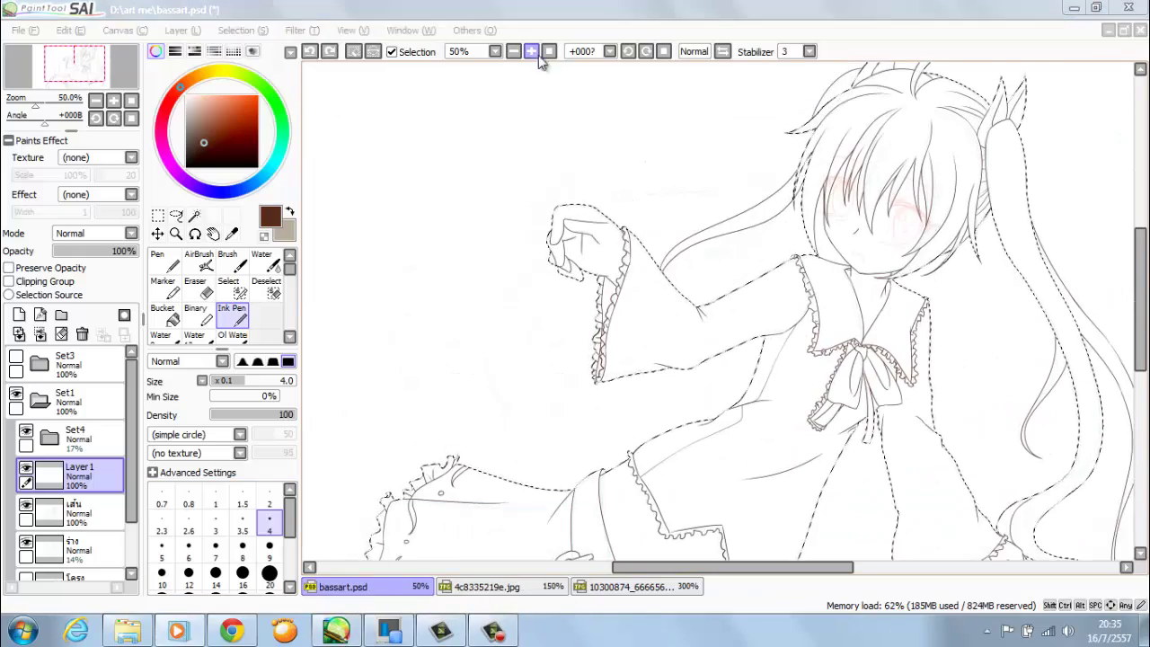
- Ink the second ponytail's lower length hanging from behind the raised hand, tapering to a pointed tip
left_click(531, 51)
key("Page_Down")
key("Delete")
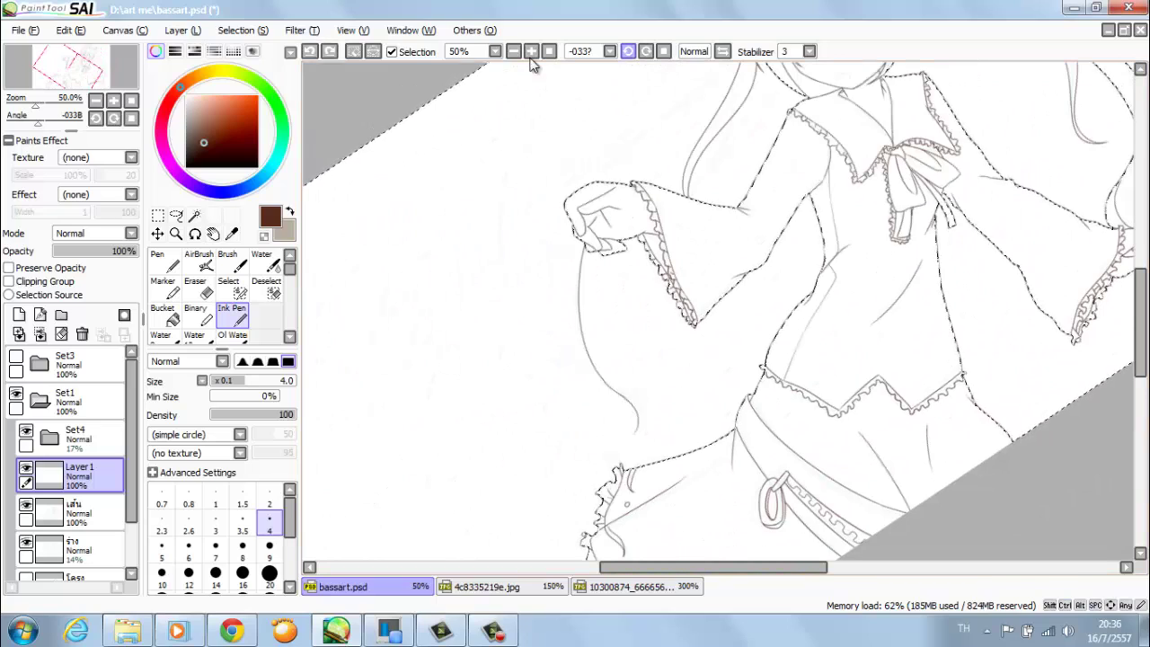
key("Home")
left_click_drag(639, 166, 582, 364)
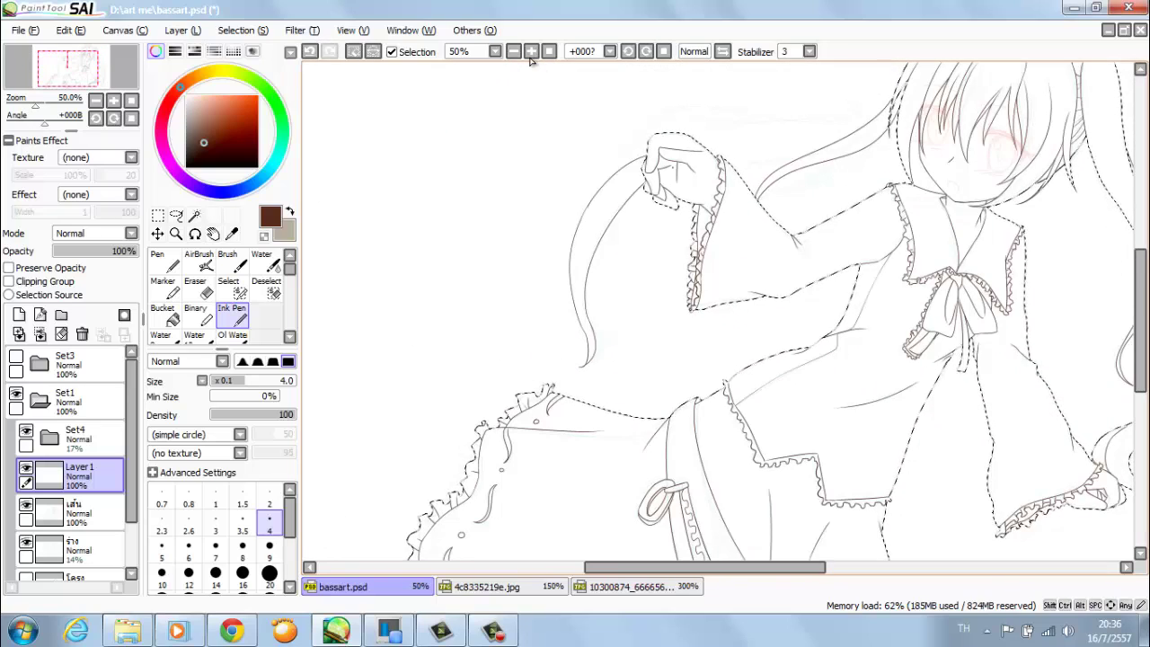
left_click(531, 51)
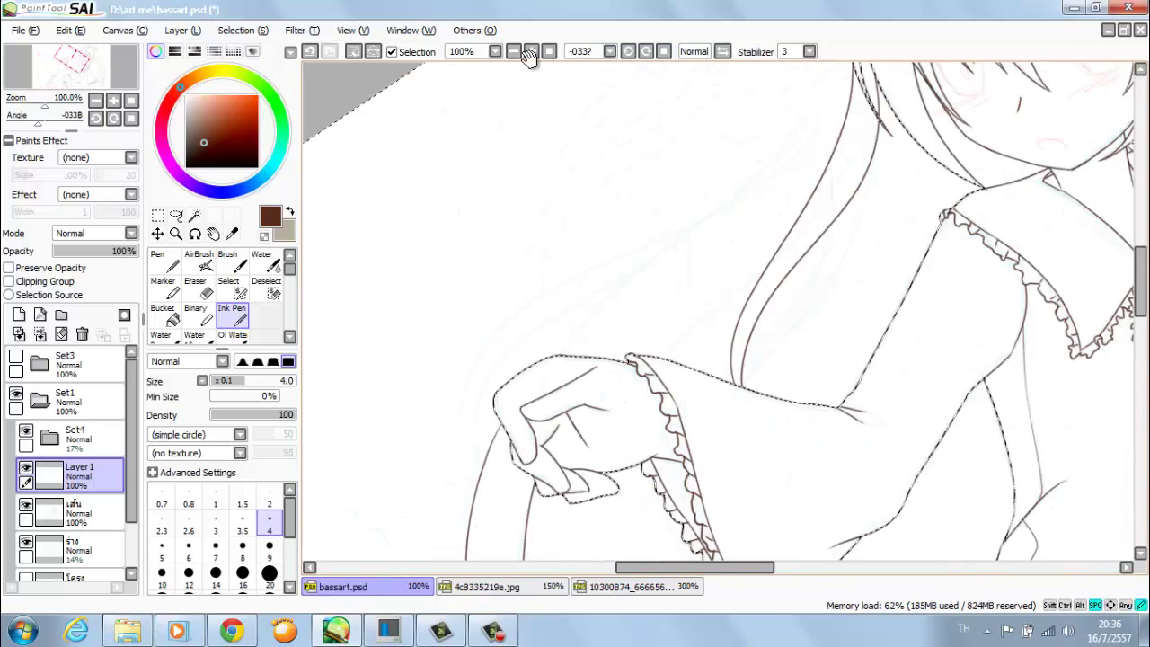
- Ink the second ponytail's wide upper strand, sweeping from the side of the head to the back of the raised hand
key("ctrl+minus")
key("End")
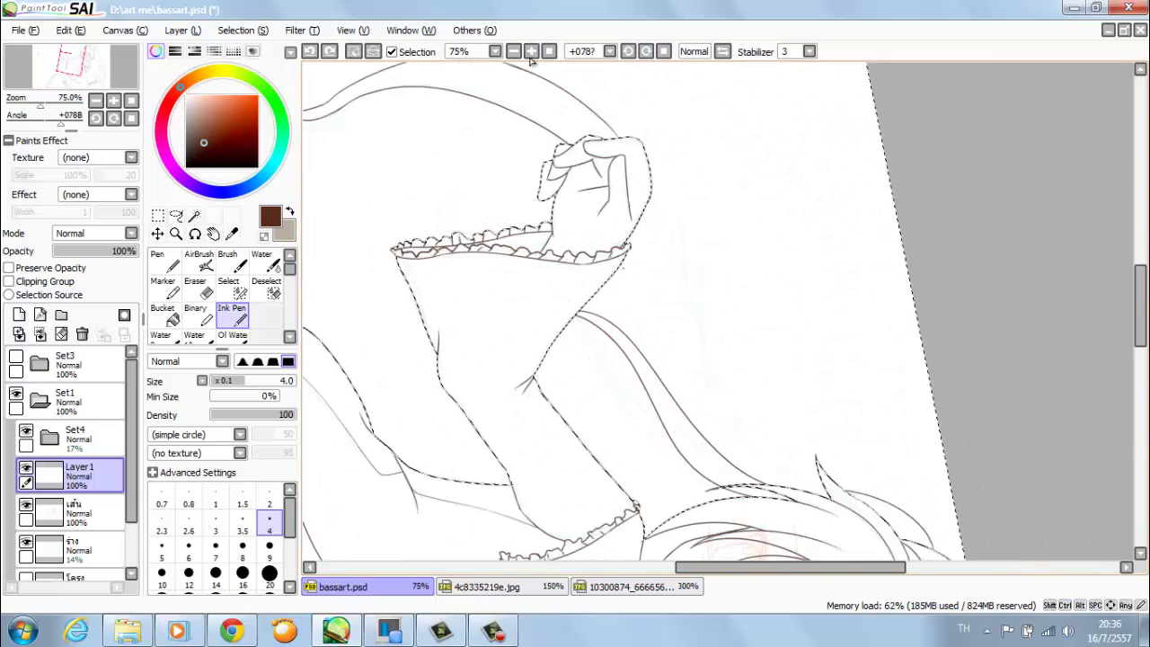
key("ctrl+minus")
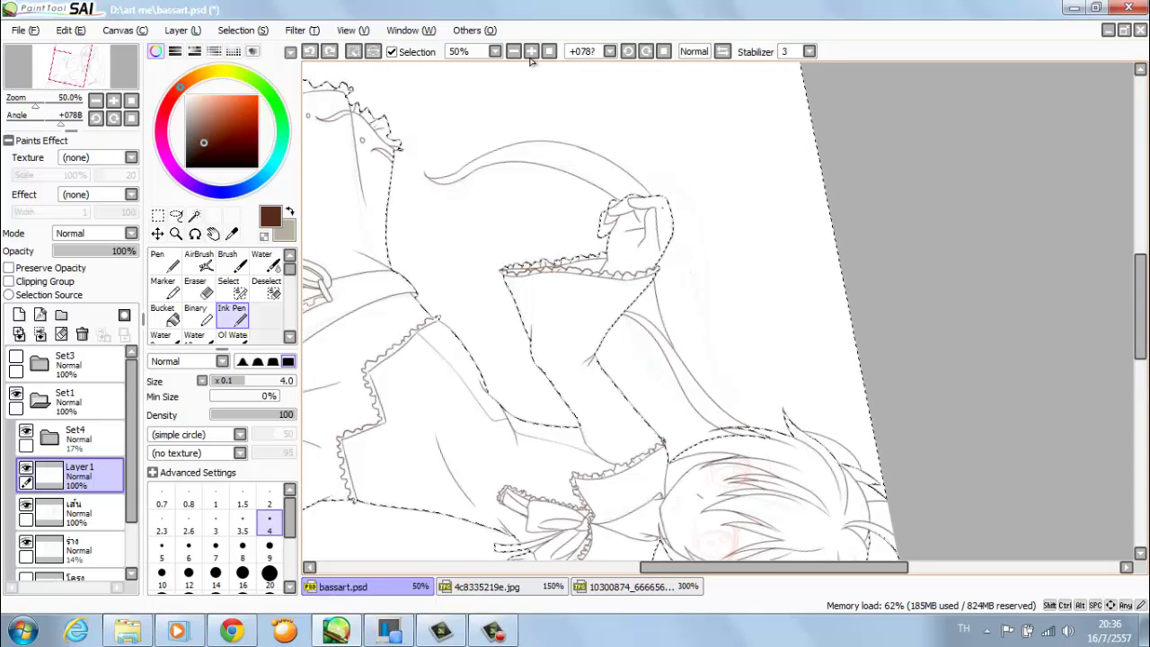
key("Home")
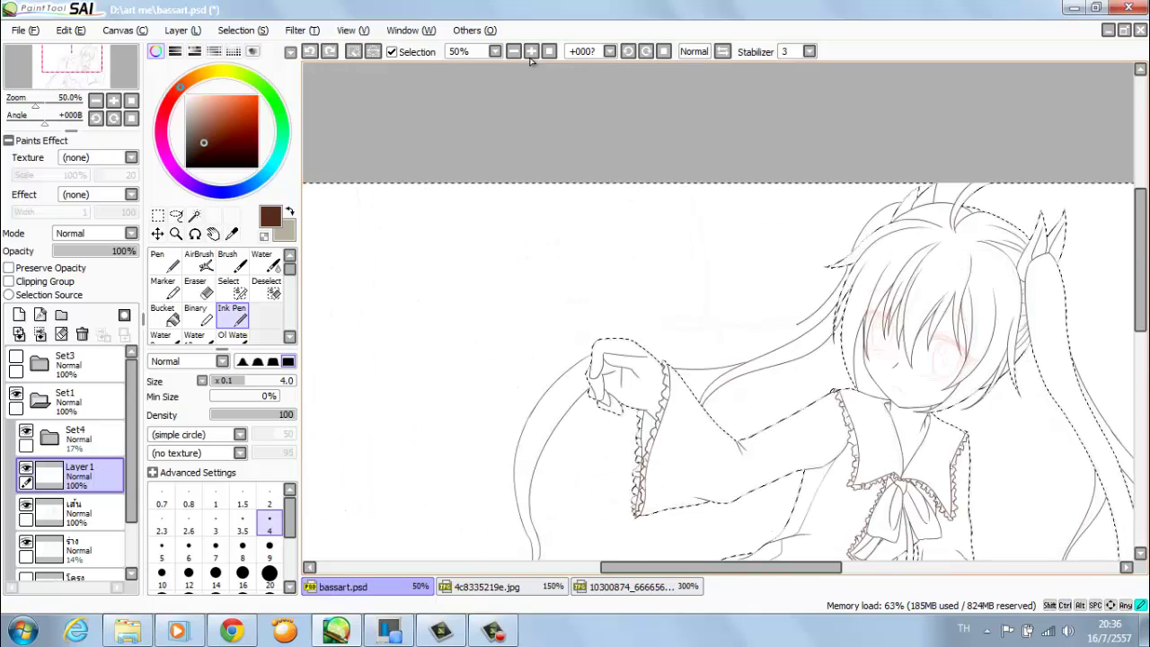
left_click(531, 51)
key("End")
key("ctrl+minus")
key("ctrl+minus")
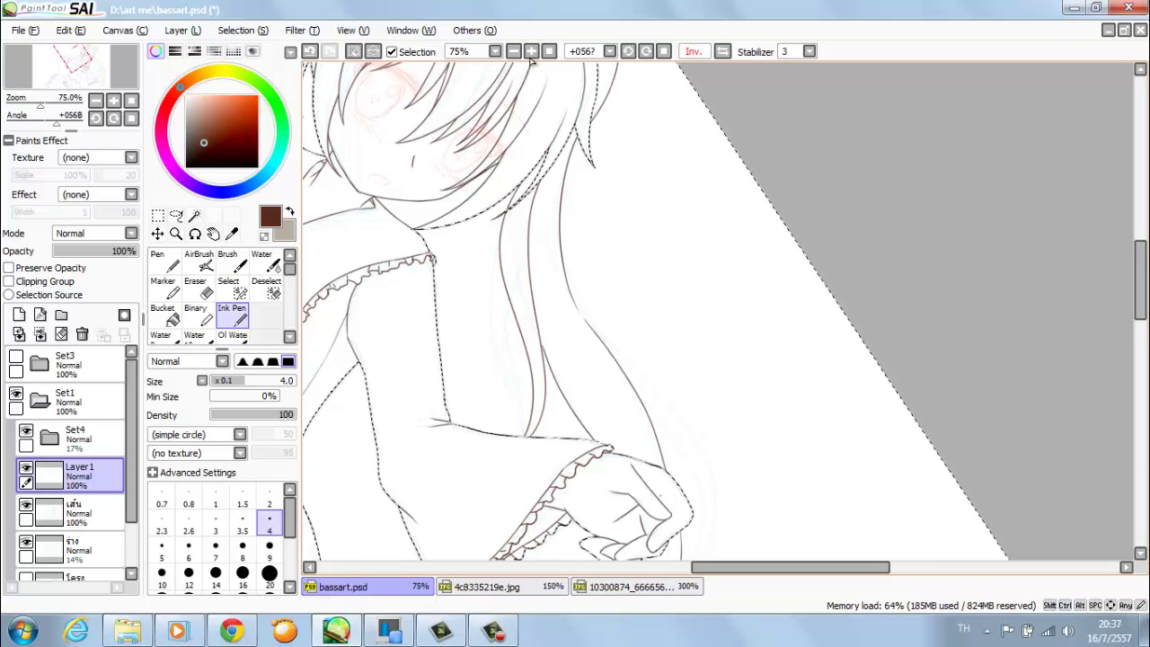
key("ctrl")
key("Home")
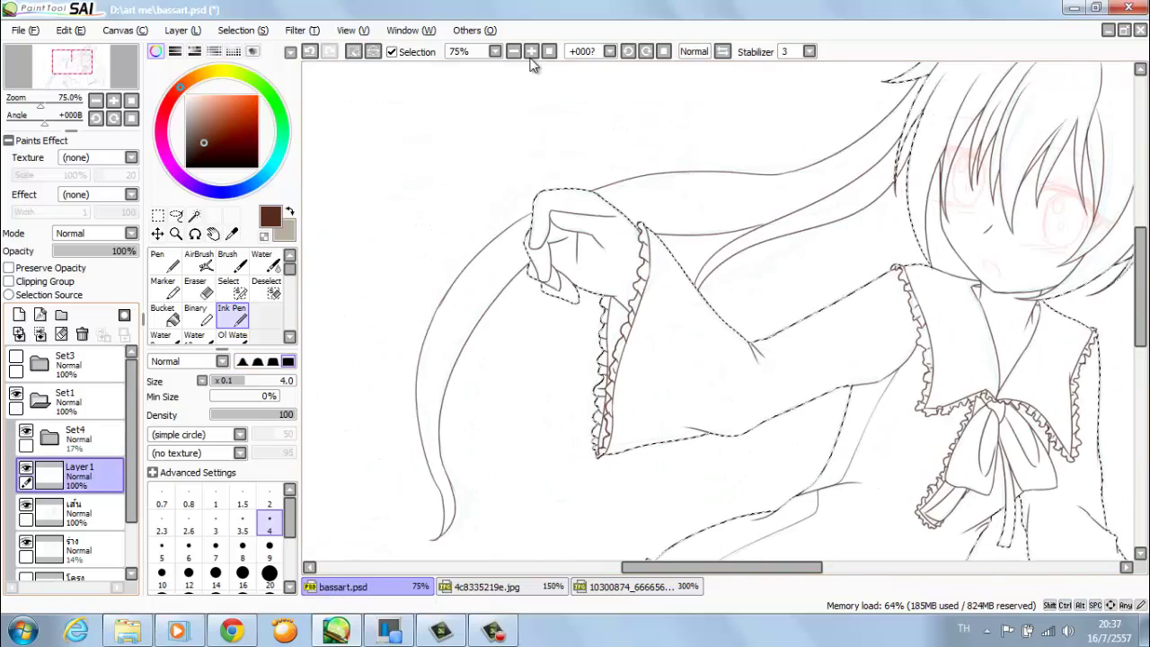
- Ink an outer strand arcing past the raised hand onto the ponytail's hanging length, and merge Layer1 into the เส้น layer
key("Delete")
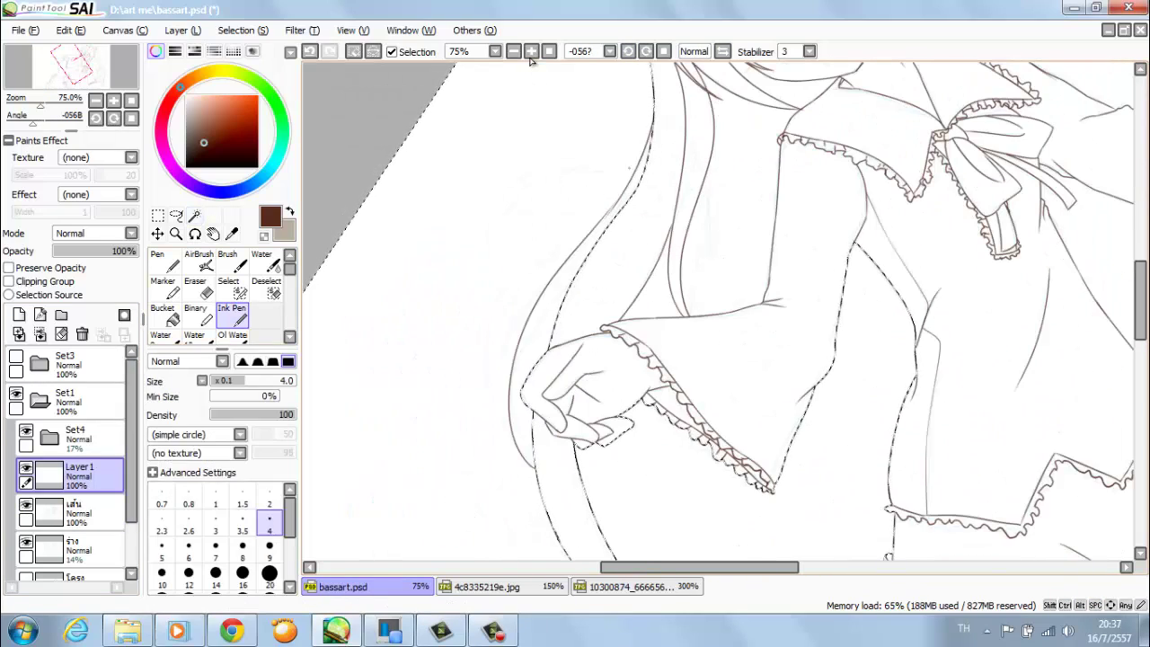
key("Home")
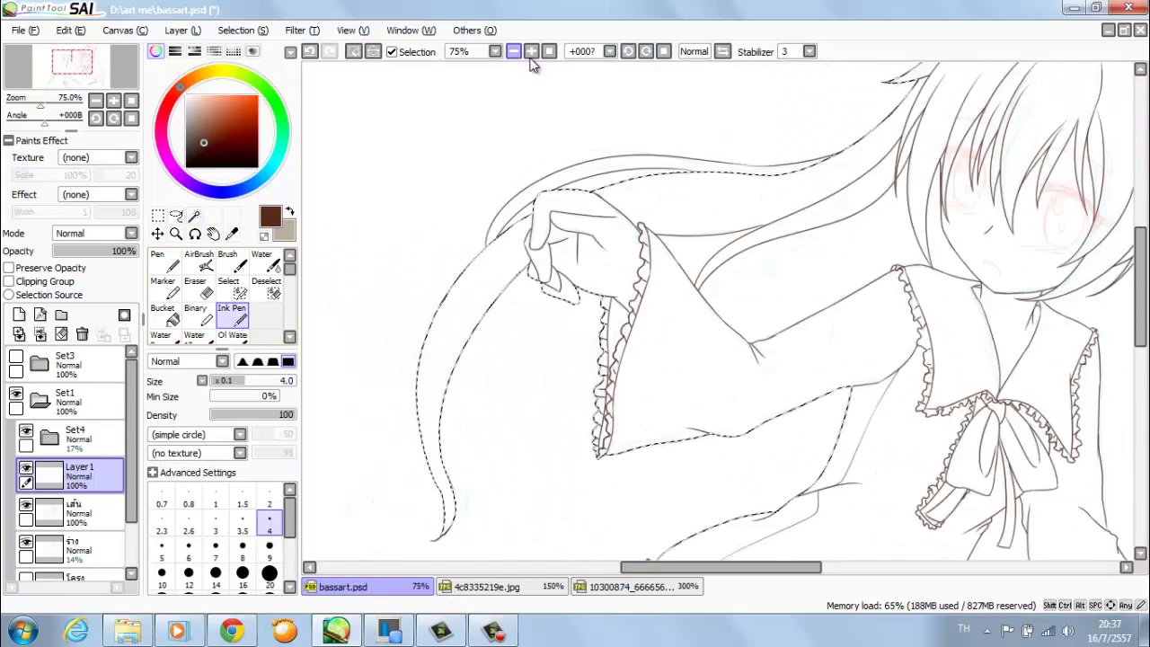
key("Page_Down")
key("Page_Down")
key("Page_Down")
left_click(531, 52)
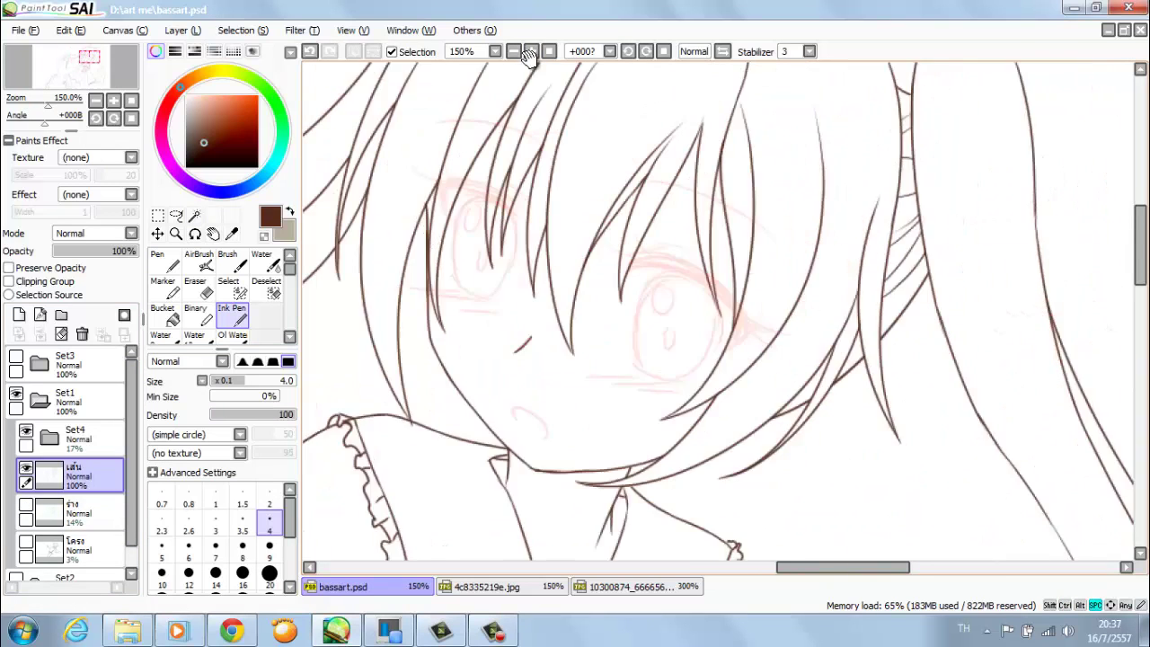
- Add a layer named เส้น in Set4 above the red face sketch, and set the ตา sketch layer's opacity to 6%
double_click(89, 467)
type("เส้น")
key("Return")
left_click(89, 512)
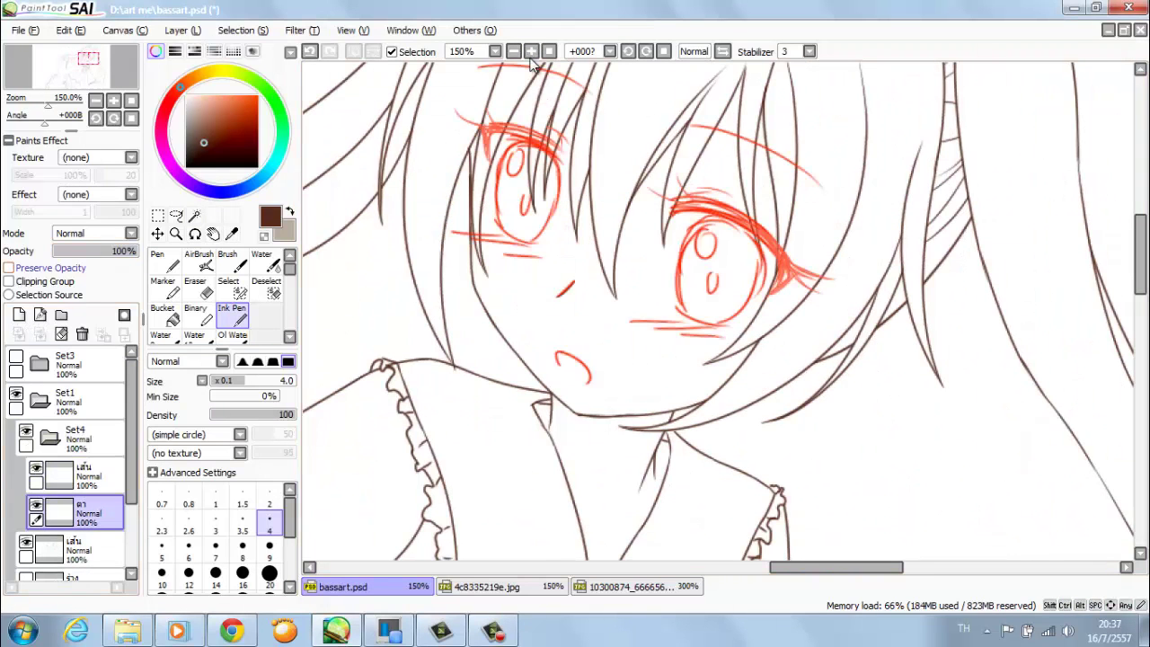
left_click_drag(124, 250, 56, 250)
- Outline the upper eyelashes of both eyes with the main line layer hidden, and fill the outlines with solid dark brown
left_click(531, 52)
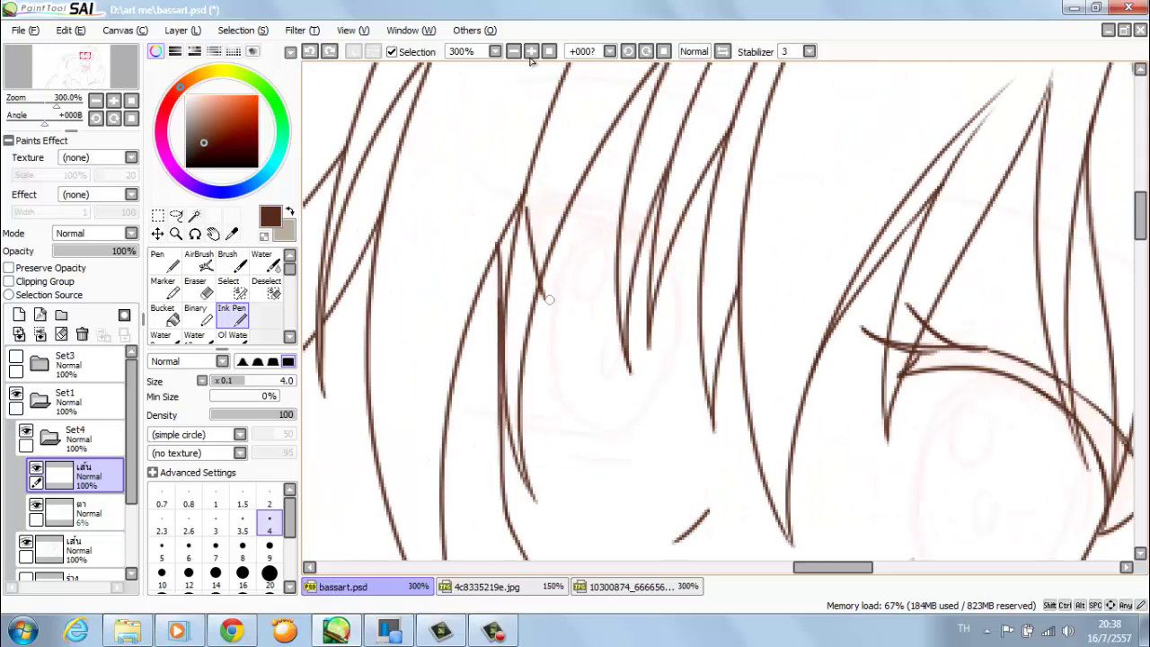
left_click(26, 542)
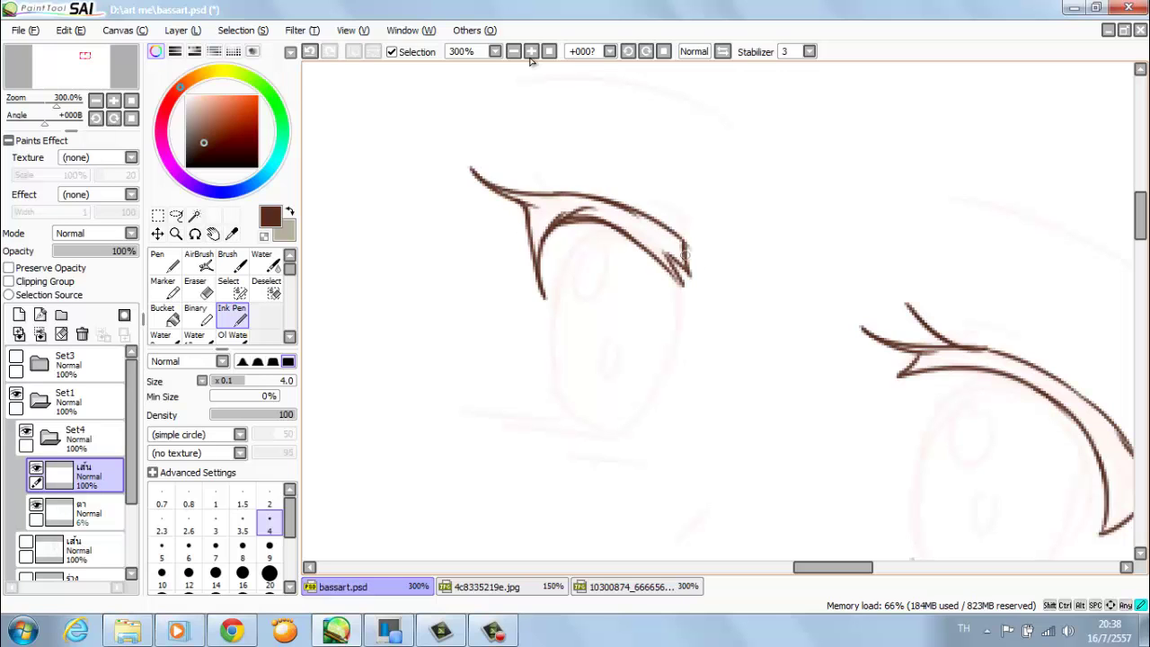
key("w")
left_click(531, 63)
key("s")
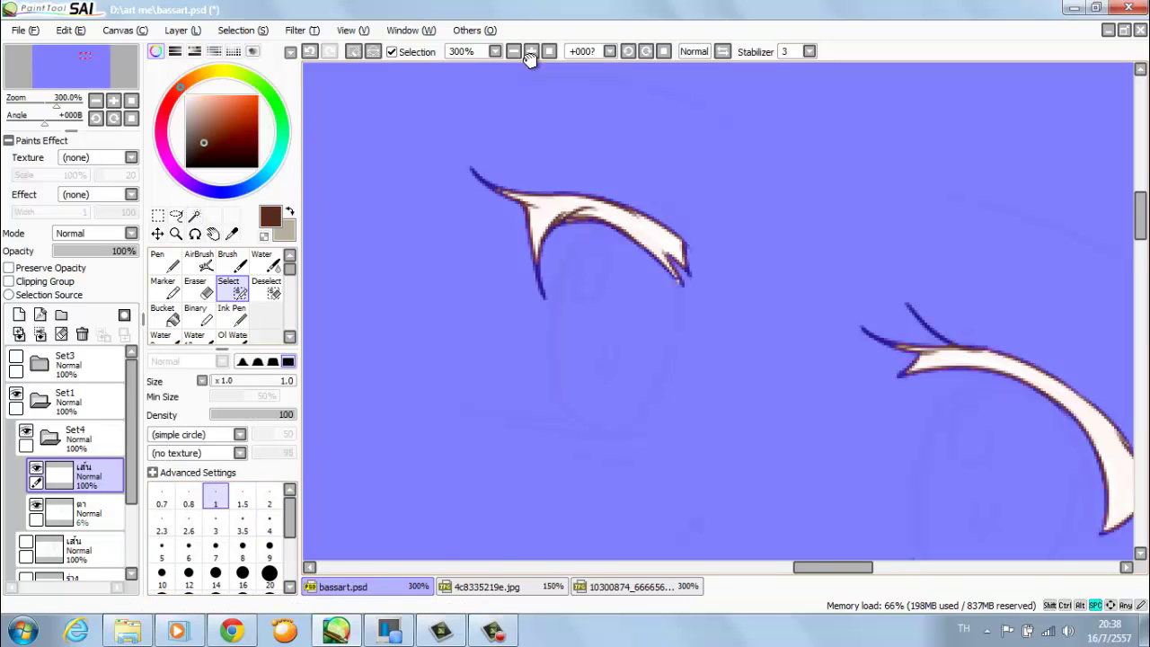
key("ctrl+i")
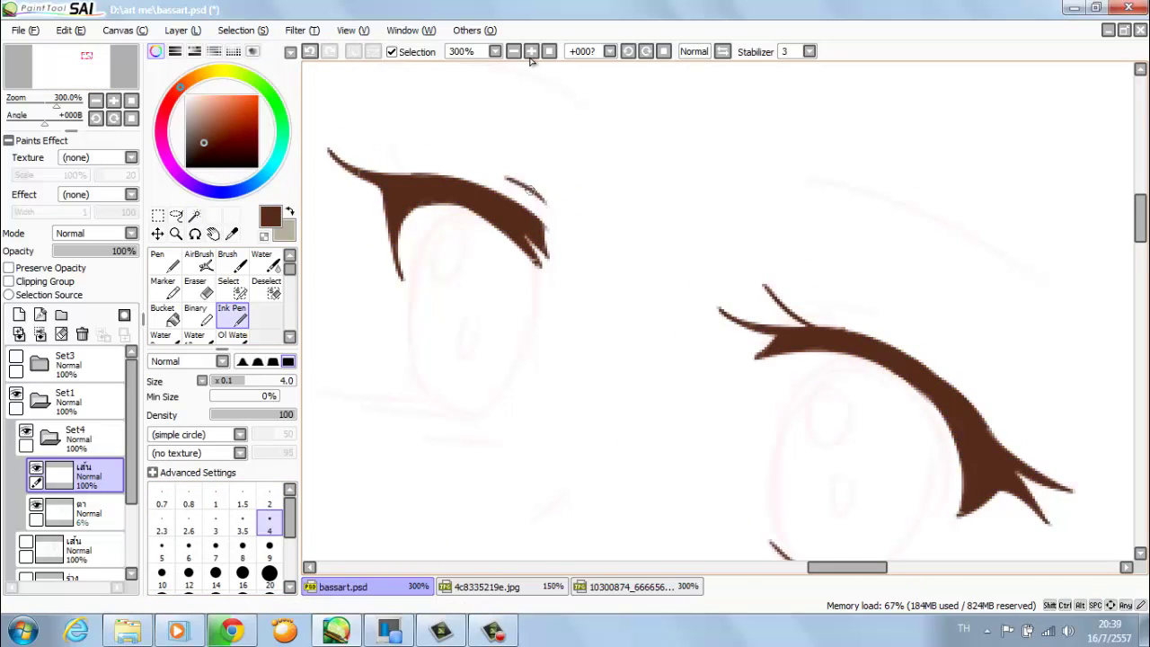
- Ink the small lashes and iris outline of the eye on the ponytail-holding side, plus the open mouth and both eyebrows
left_click_drag(402, 178, 380, 146)
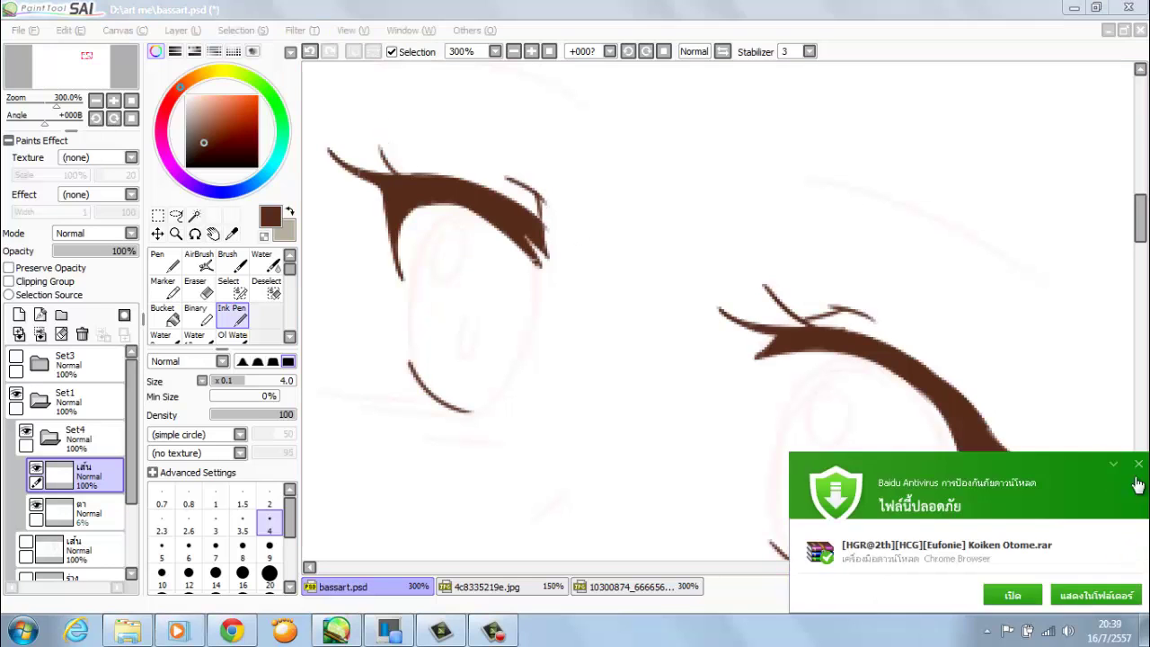
left_click(1138, 467)
left_click_drag(411, 373, 460, 208)
left_click_drag(480, 391, 535, 261)
scroll(536, 261, "down", 3)
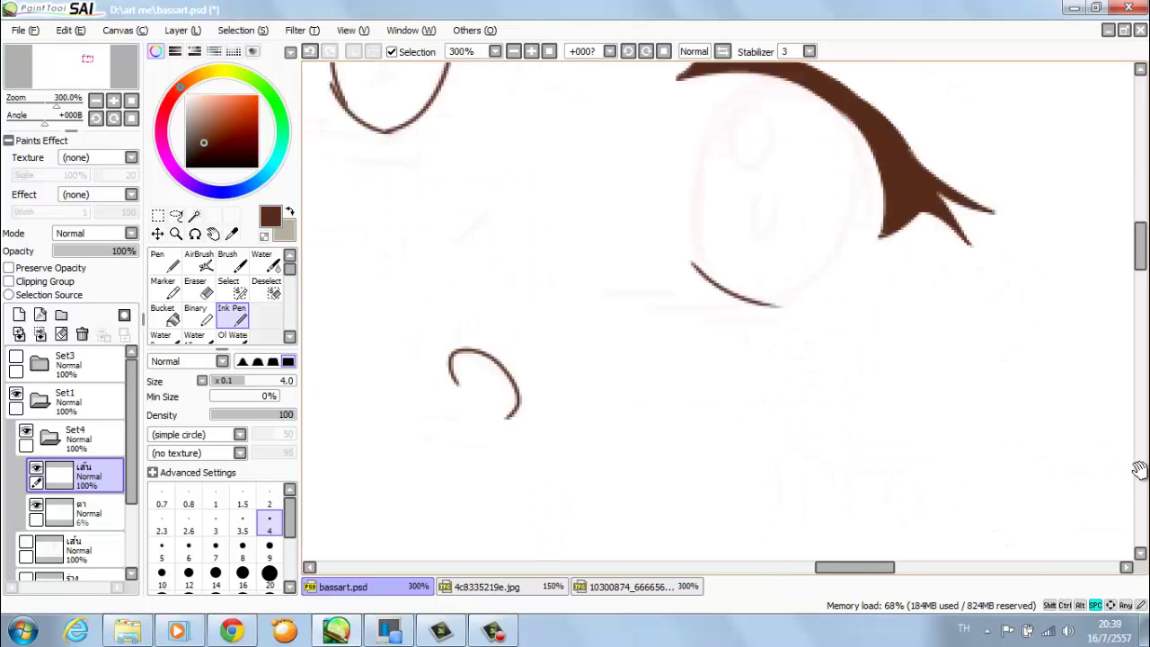
key("minus")
left_click(26, 541)
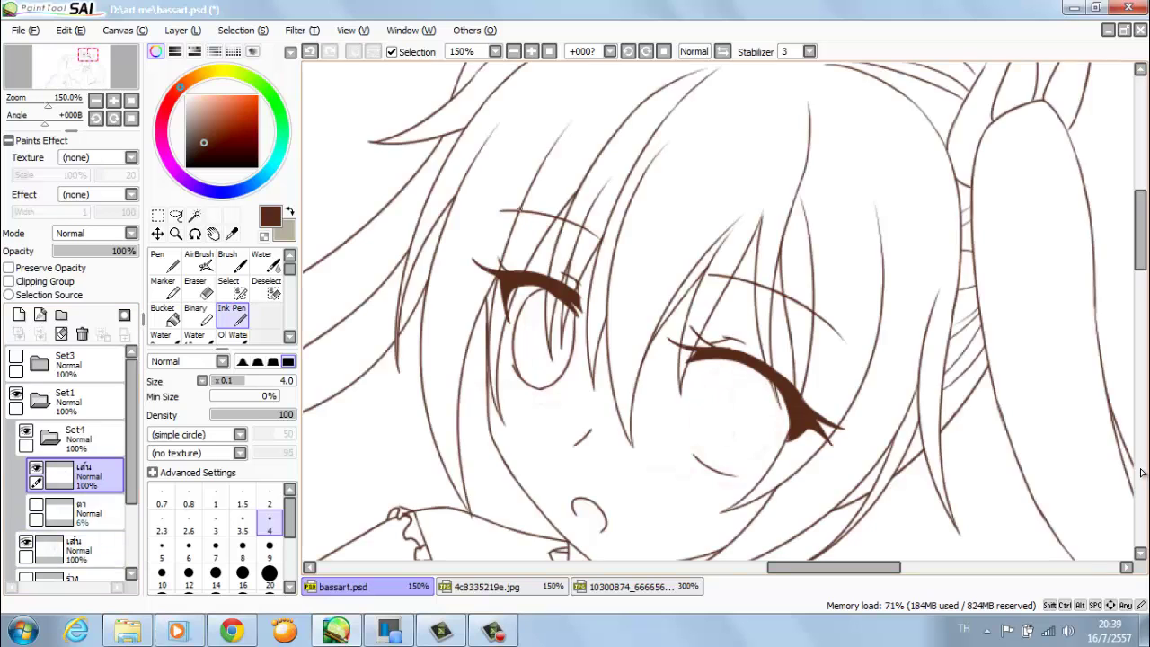
- Ink the other eye's iris as an oval tucked under its filled upper eyelash
key("plus")
key("Delete")
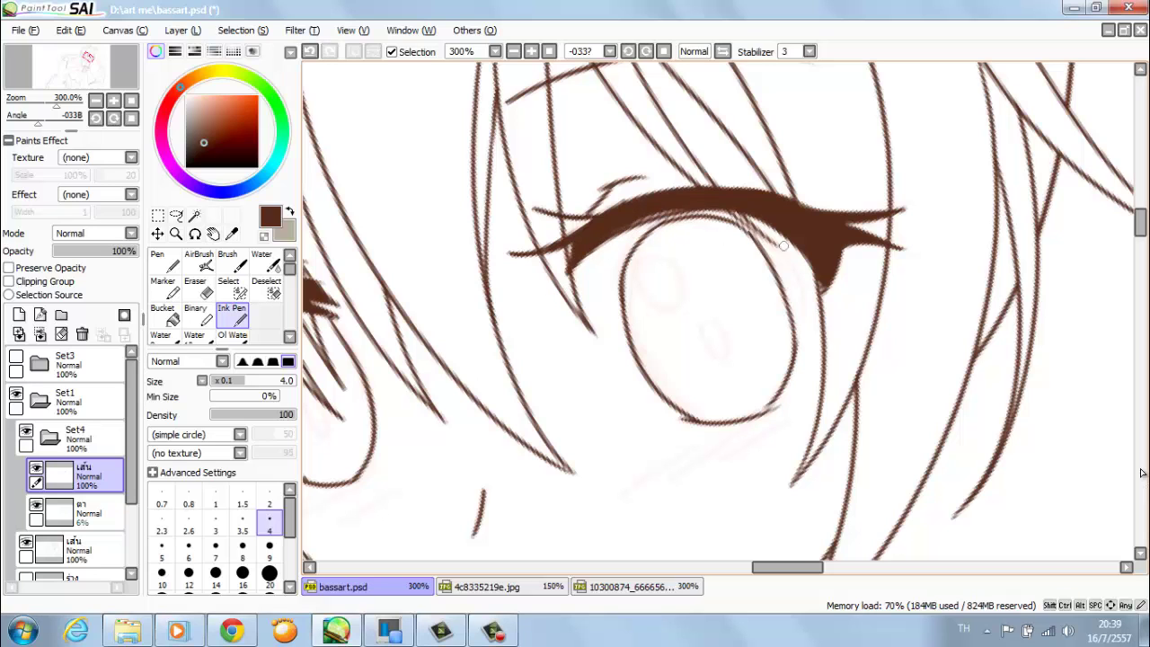
key("ctrl+z")
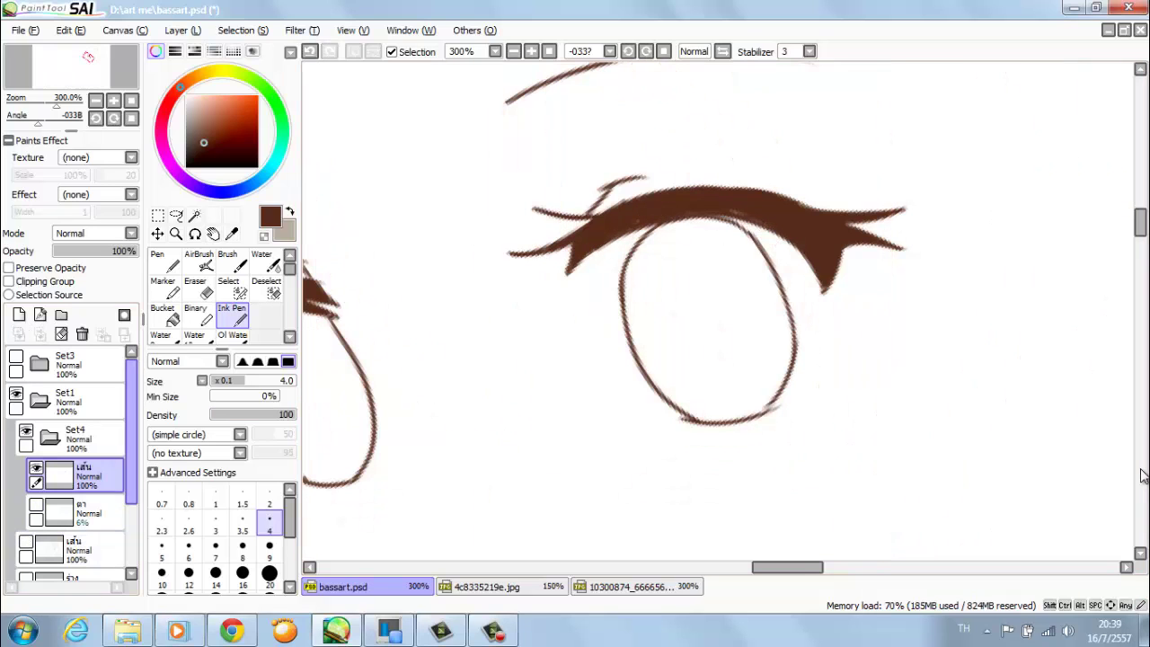
key("Home")
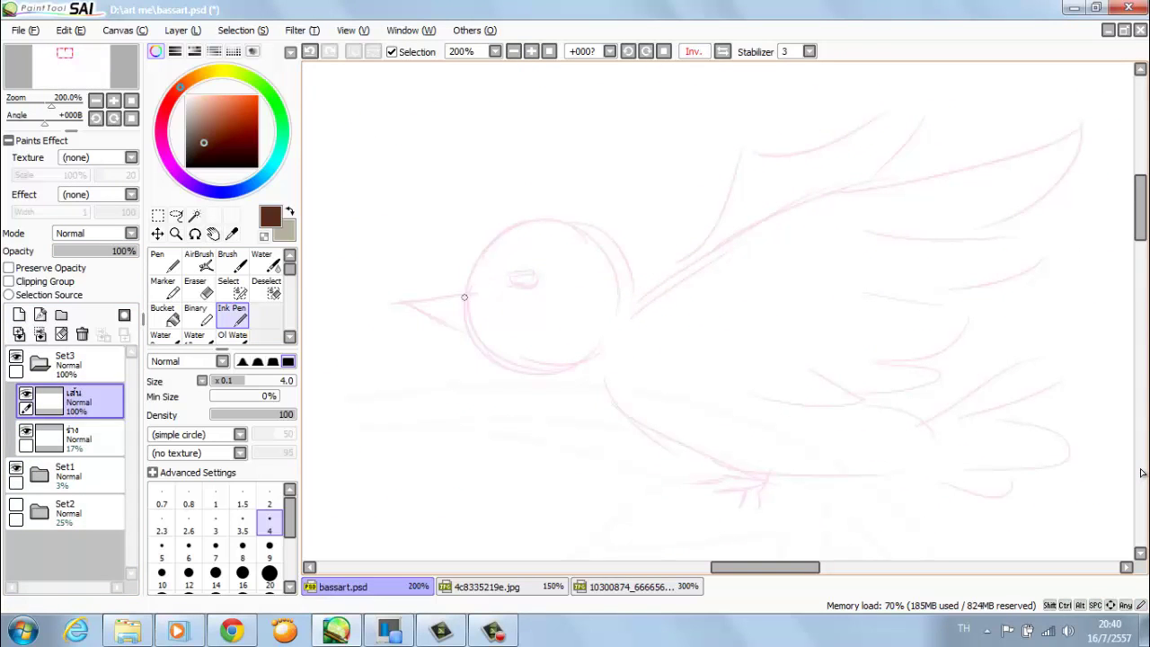
- Ink the bird's round head on Set3's เส้น layer and erase the uneven section of outline above the beak
left_click_drag(505, 367, 602, 355)
key("e")
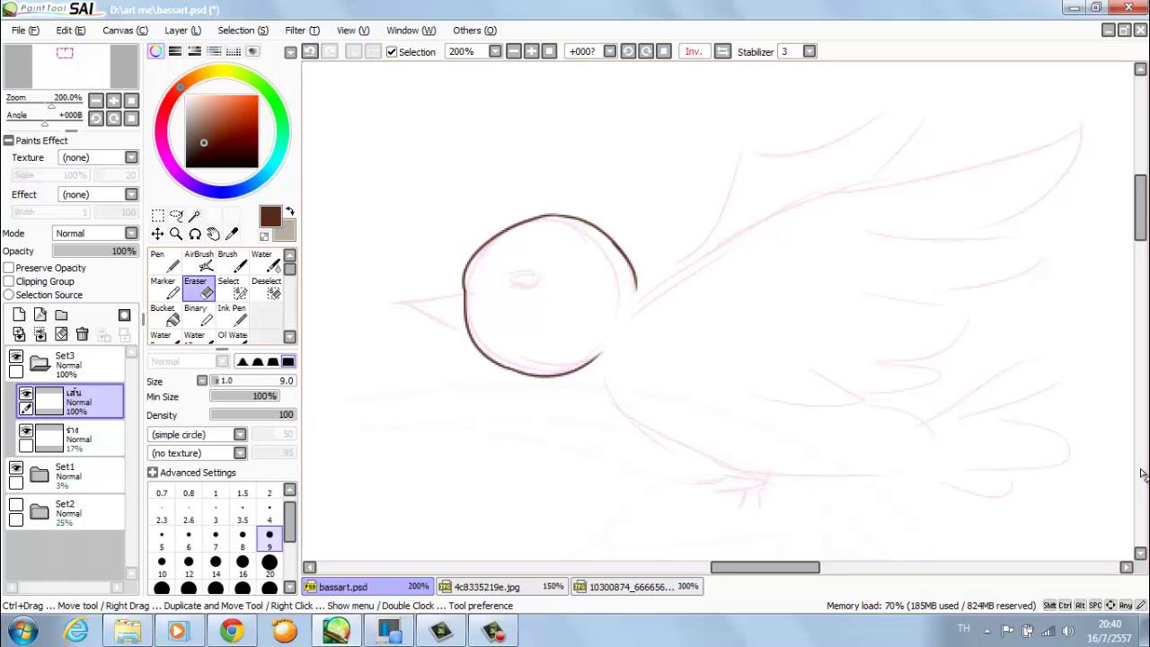
left_click_drag(483, 236, 465, 268)
key("e")
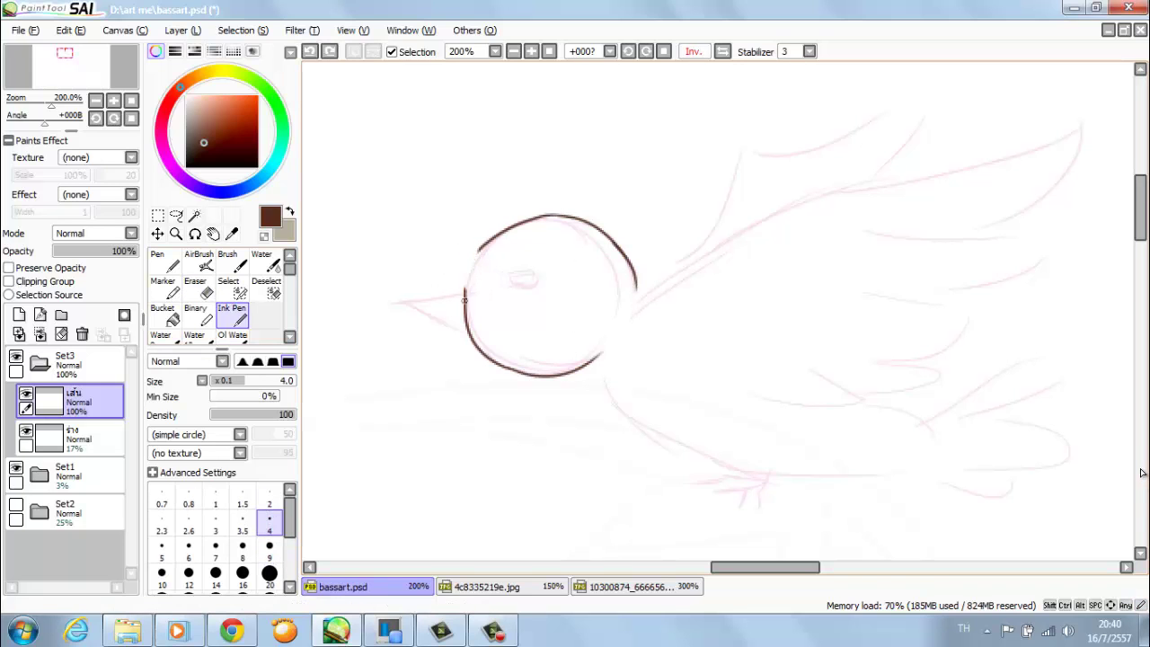
- Redraw the front of the bird's head, and ink its pointed beak and solid eye with a small highlight
scroll(493, 344, "up", 2)
mouse_move(475, 251)
left_mouse_down()
mouse_move(550, 247)
mouse_move(503, 254)
mouse_move(544, 261)
left_mouse_up()
scroll(504, 261, "down", 2)
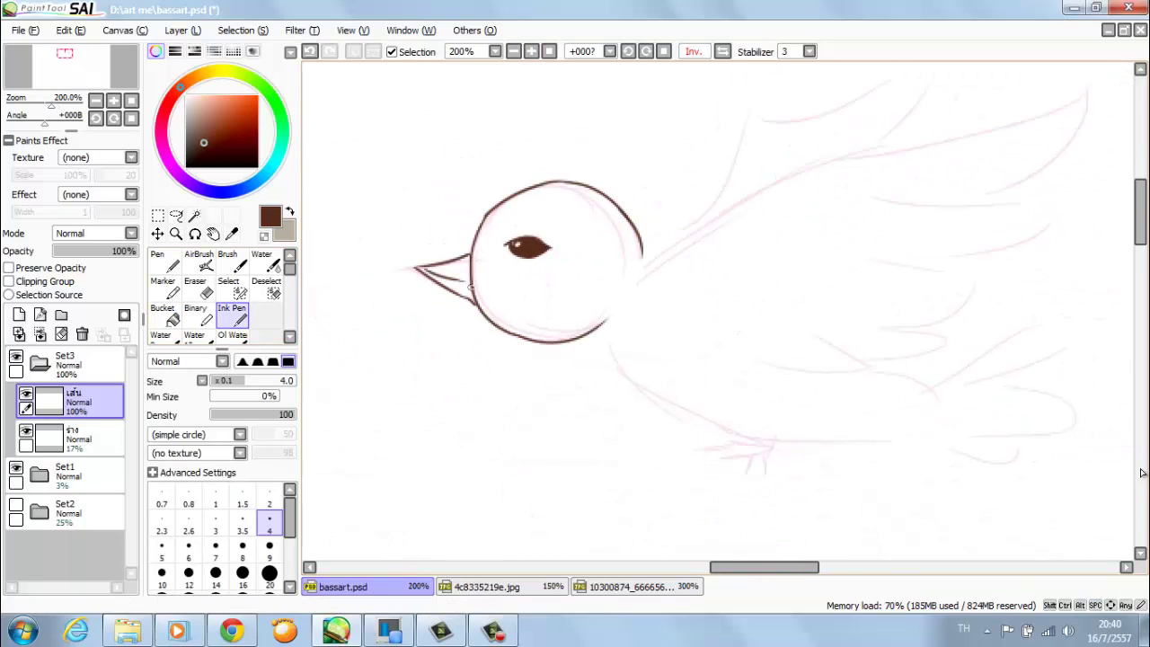
- Ink the bird's near wing with its row of rounded feathers and save the file
mouse_move(717, 236)
left_mouse_down()
mouse_move(510, 286)
mouse_move(624, 273)
left_mouse_up()
left_click_drag(534, 313, 709, 206)
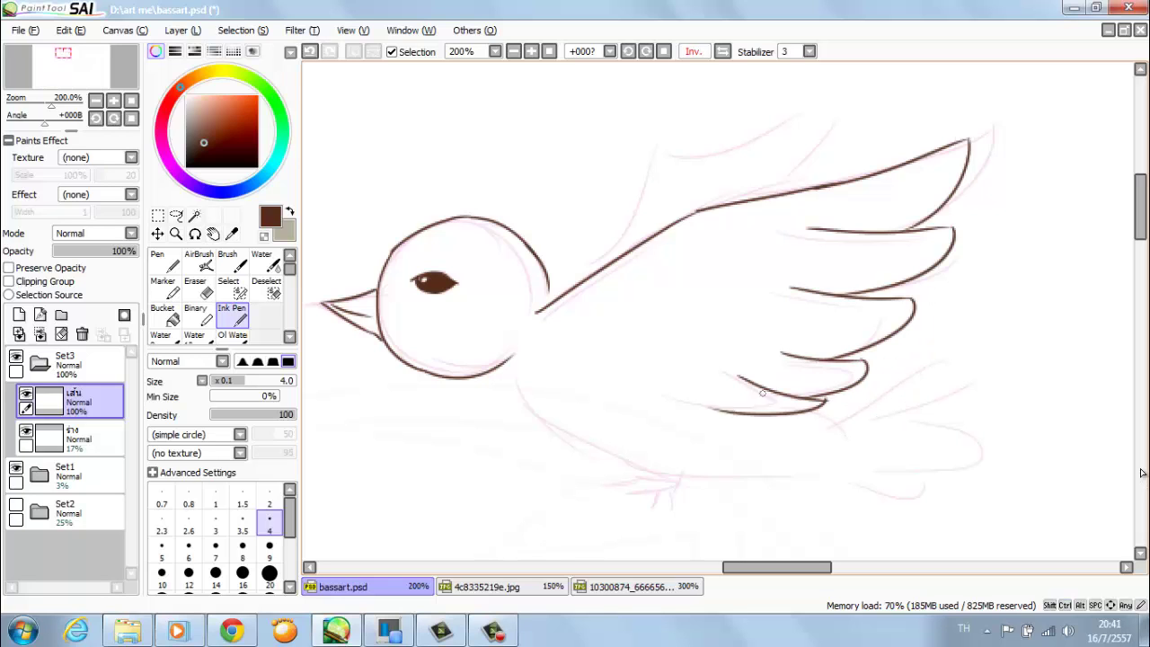
key("ctrl+s")
- Ink the bird's far wing rising behind the near wing from the back of the head
left_click_drag(563, 211, 590, 346)
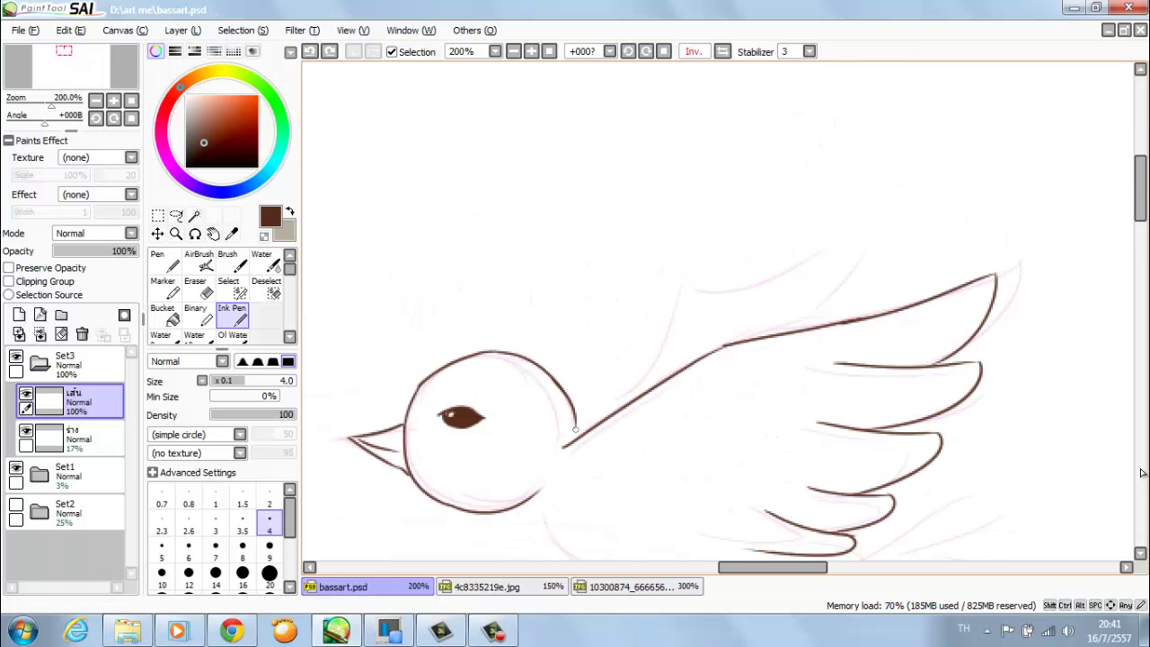
key("ctrl+s")
left_click_drag(580, 419, 535, 504)
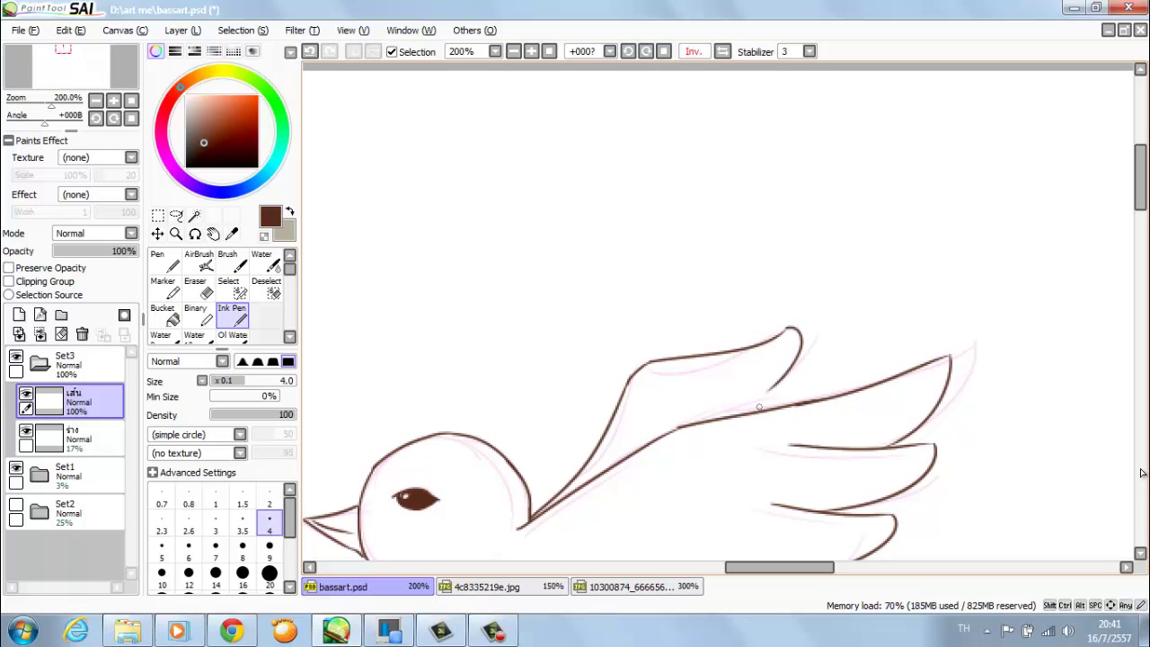
left_click_drag(765, 393, 850, 56)
- Ink the bird's belly curve from the neck to the rear and the pointed tail feathers
scroll(645, 350, "up", 2)
left_click_drag(410, 155, 645, 351)
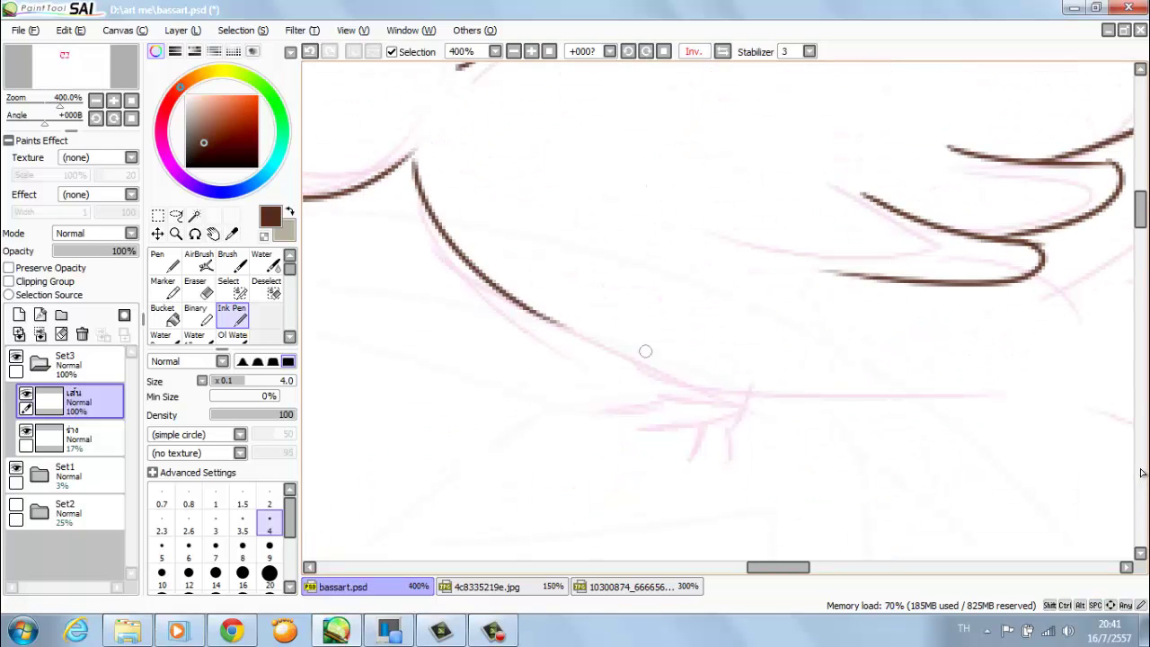
scroll(633, 314, "down", 2)
key("End")
key("End")
key("End")
left_click_drag(572, 174, 629, 305)
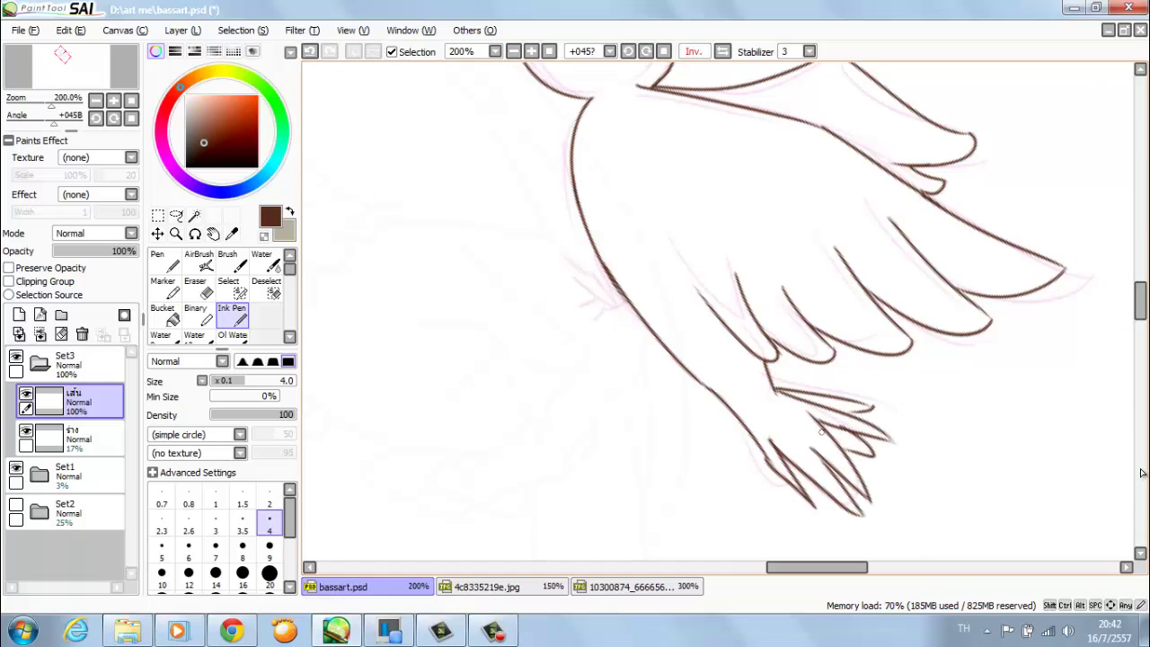
- Ink the bird's clawed feet under its belly, save the file, and hide Set3 to return to Set1
key("Home")
key("ctrl+plus")
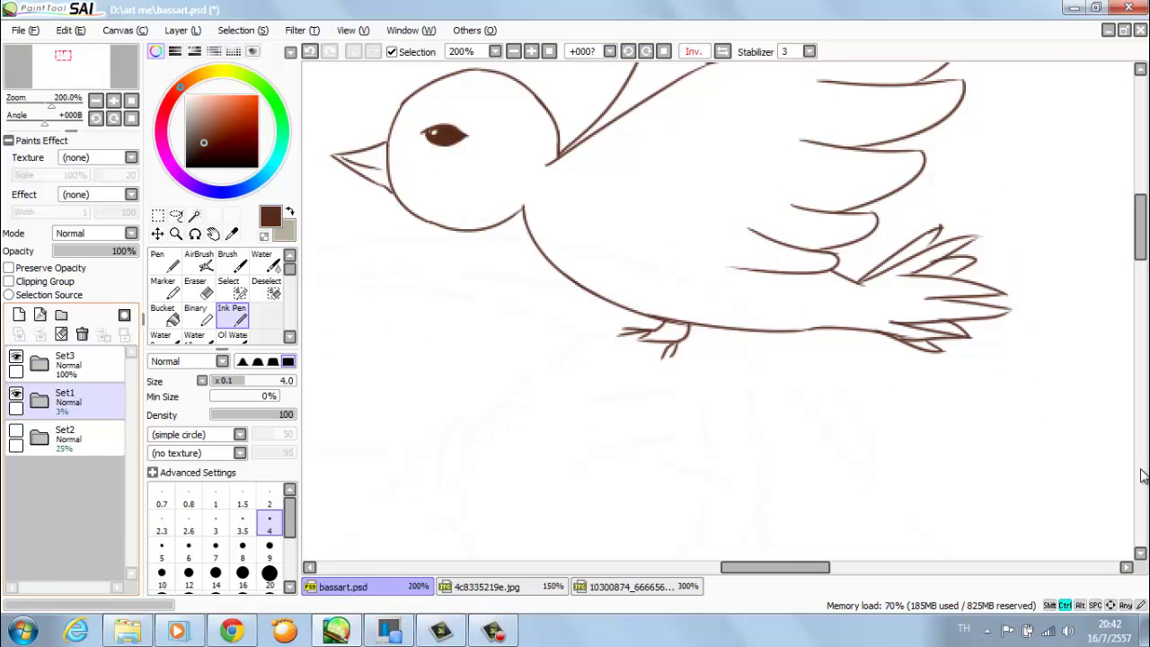
key("Escape")
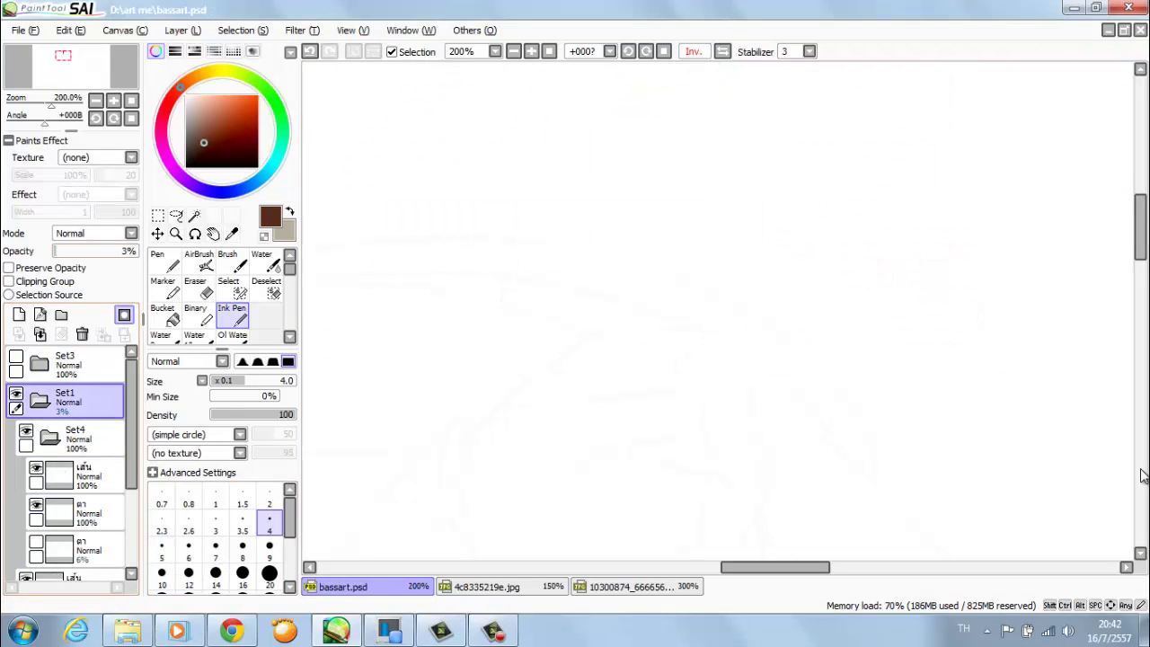
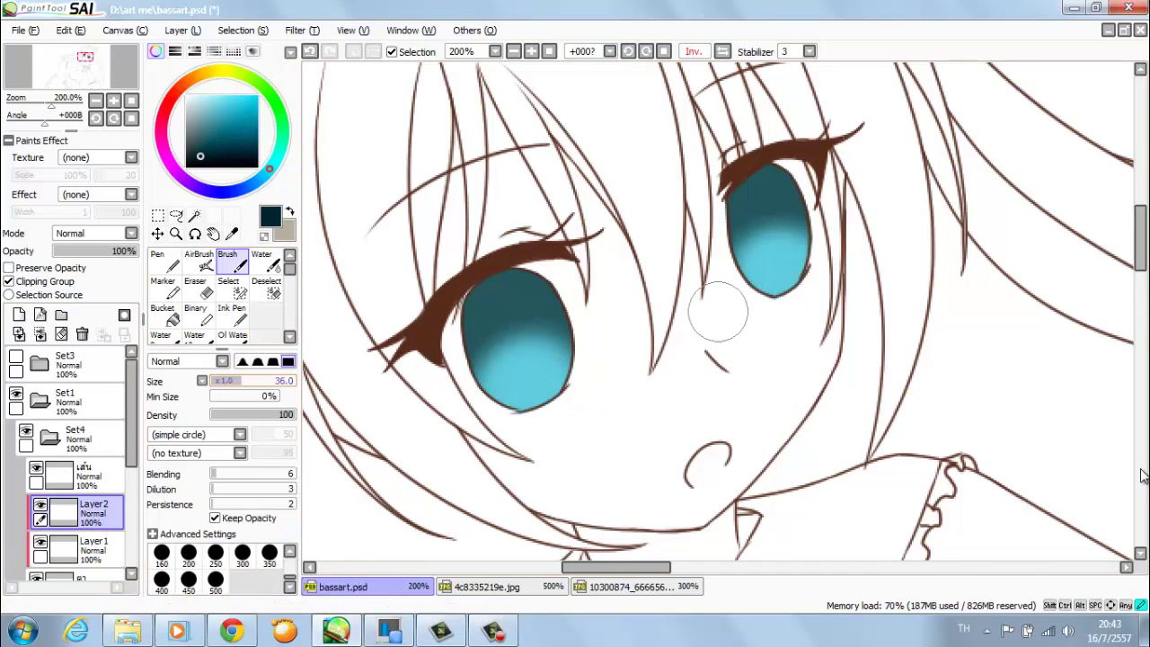
- Paint dark pupils in both irises on Layer2, and add dotted pale-blue highlights along their lower edges on a new clipping layer
left_click_drag(515, 351, 514, 363)
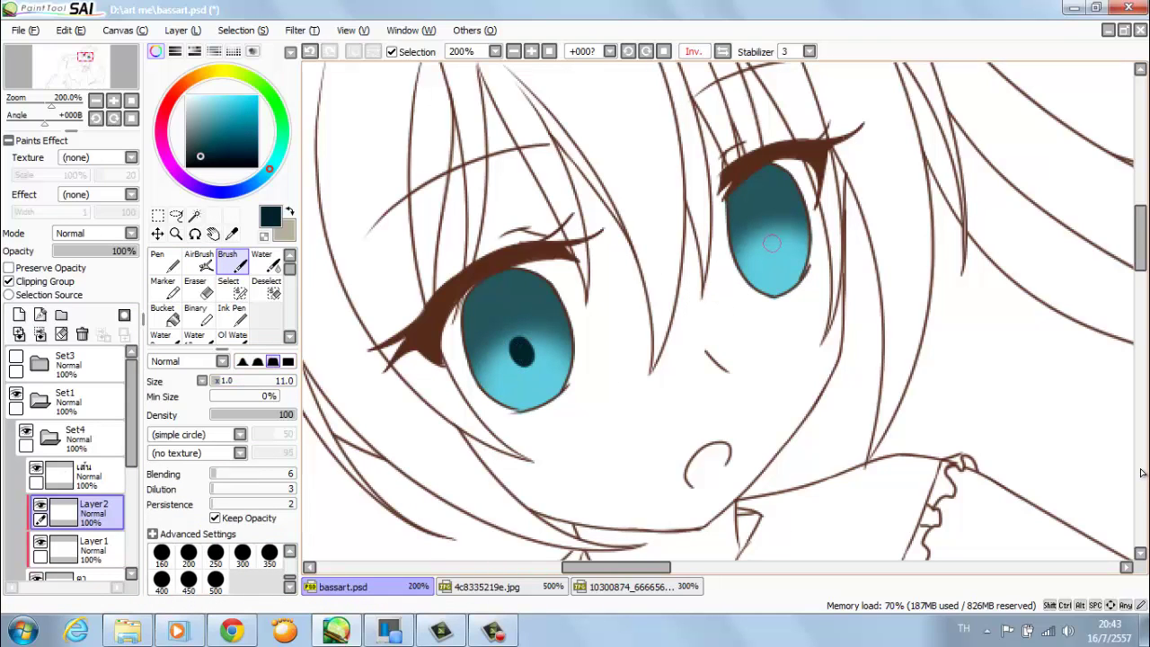
key("ctrl+shift+n")
key("ctrl+plus")
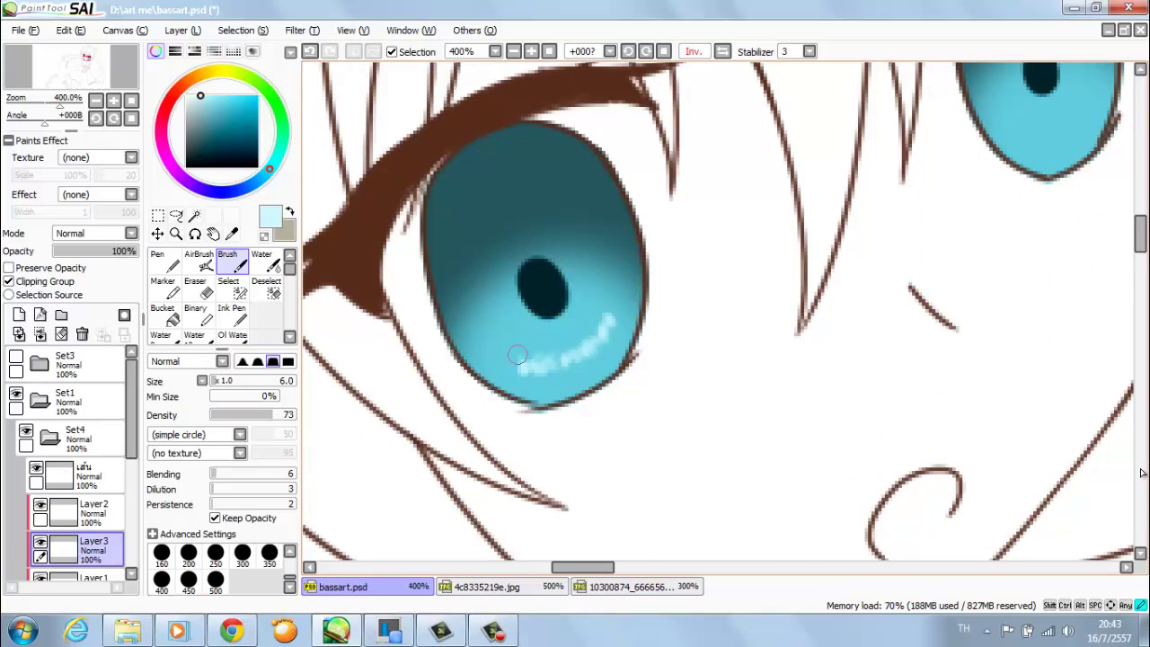
scroll(518, 354, "up", 3)
scroll(672, 310, "right", 5)
left_click_drag(723, 284, 852, 151)
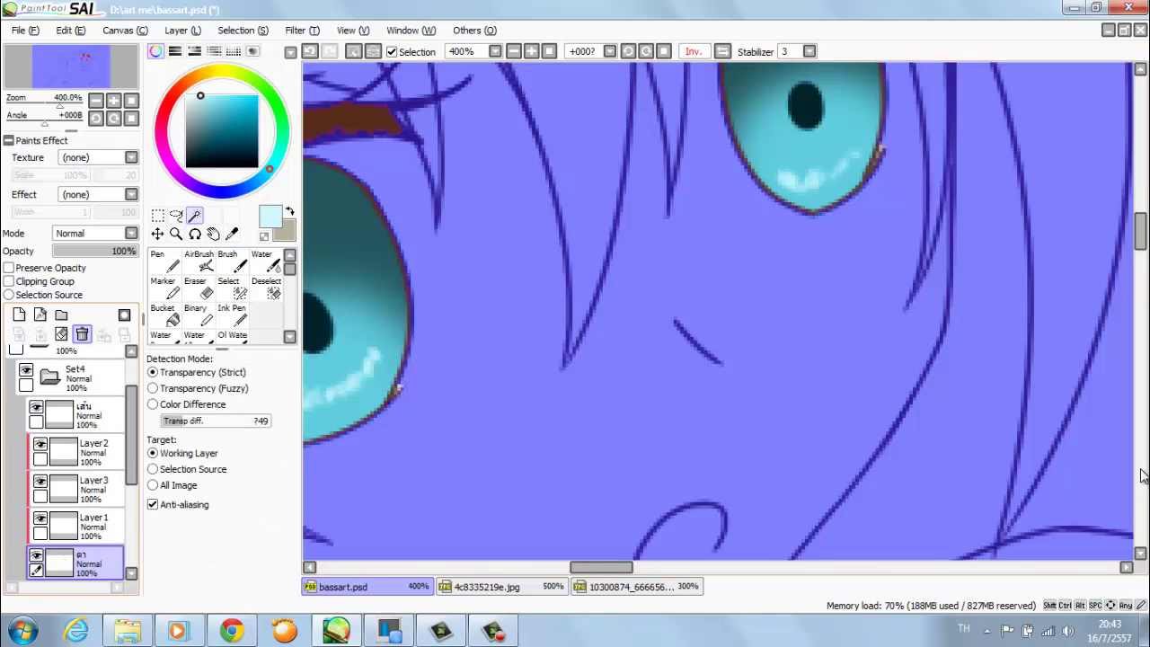
- Airbrush a soft pale-lavender sheen across the tops of both irises on the Layer4 clipping layer
key("ctrl+minus")
key("ctrl+minus")
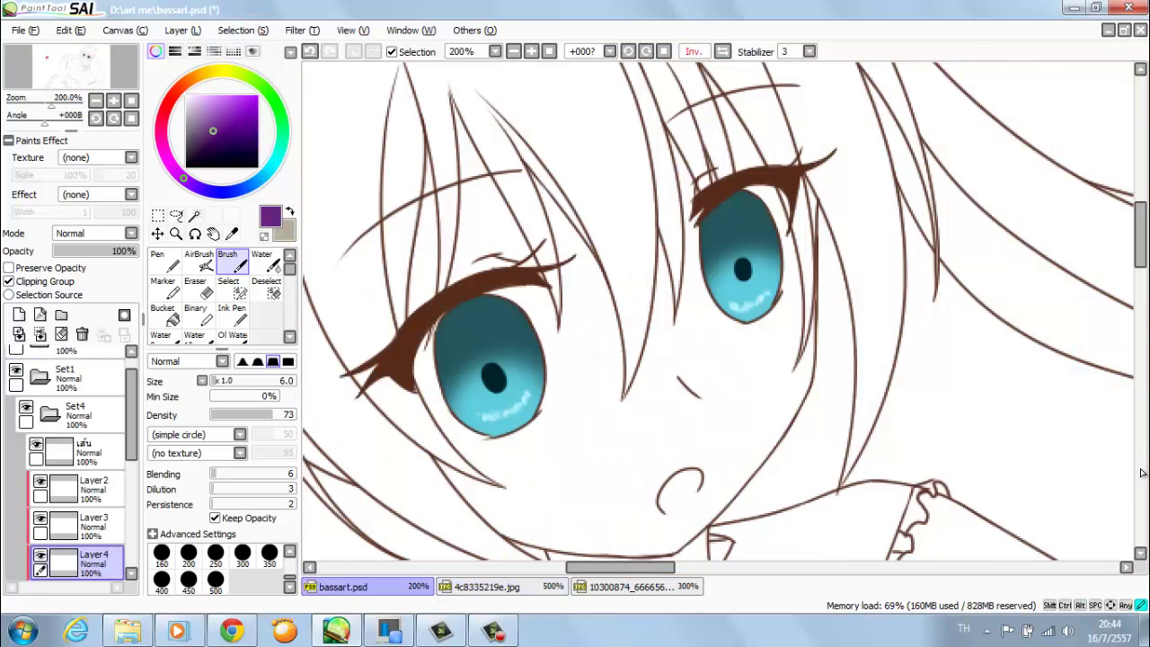
key("v")
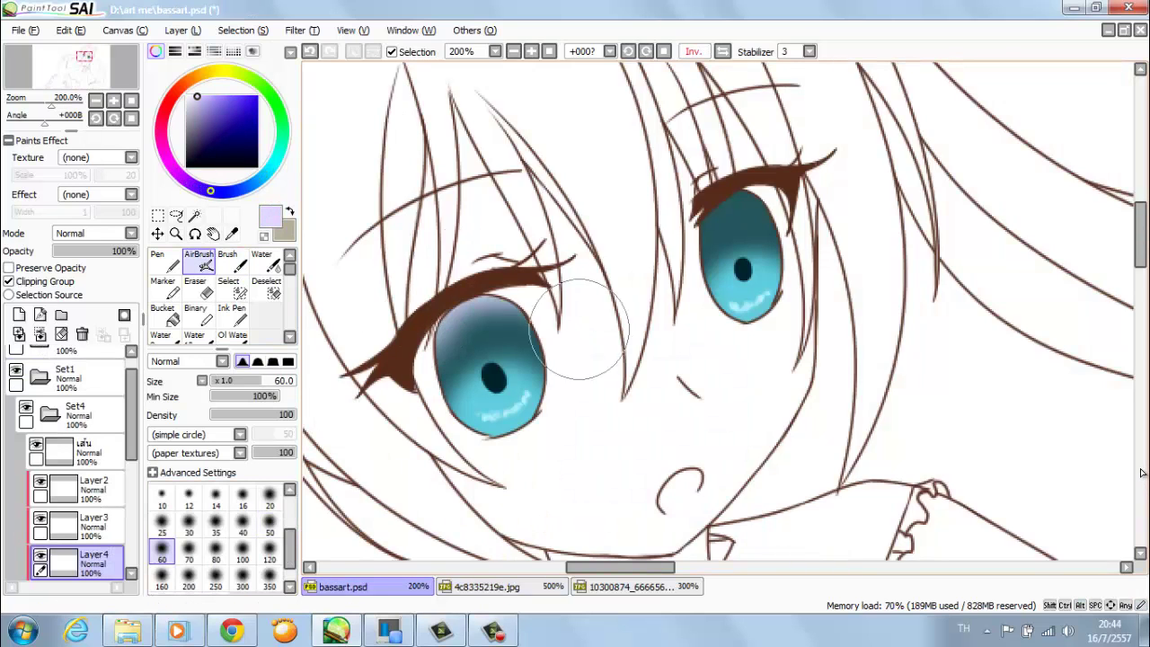
key("b")
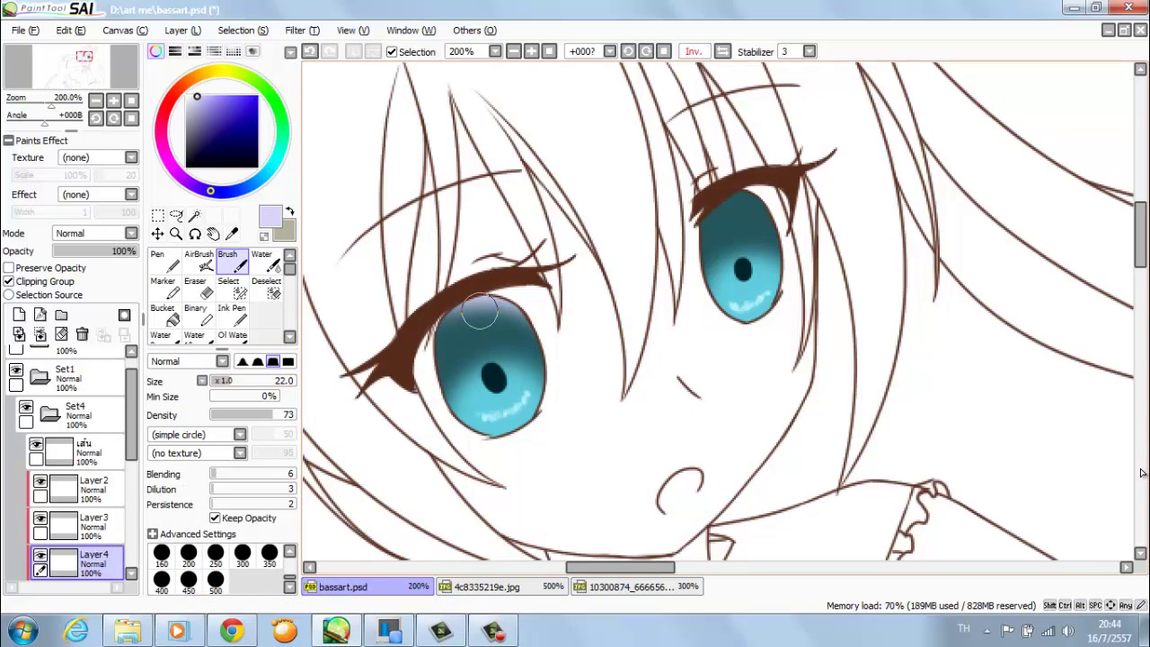
key("ctrl+z")
key("v")
- Add a clipping layer above Layer2 in Lumi & Shade mode for a glow on the lower irises
key("ctrl+shift+n")
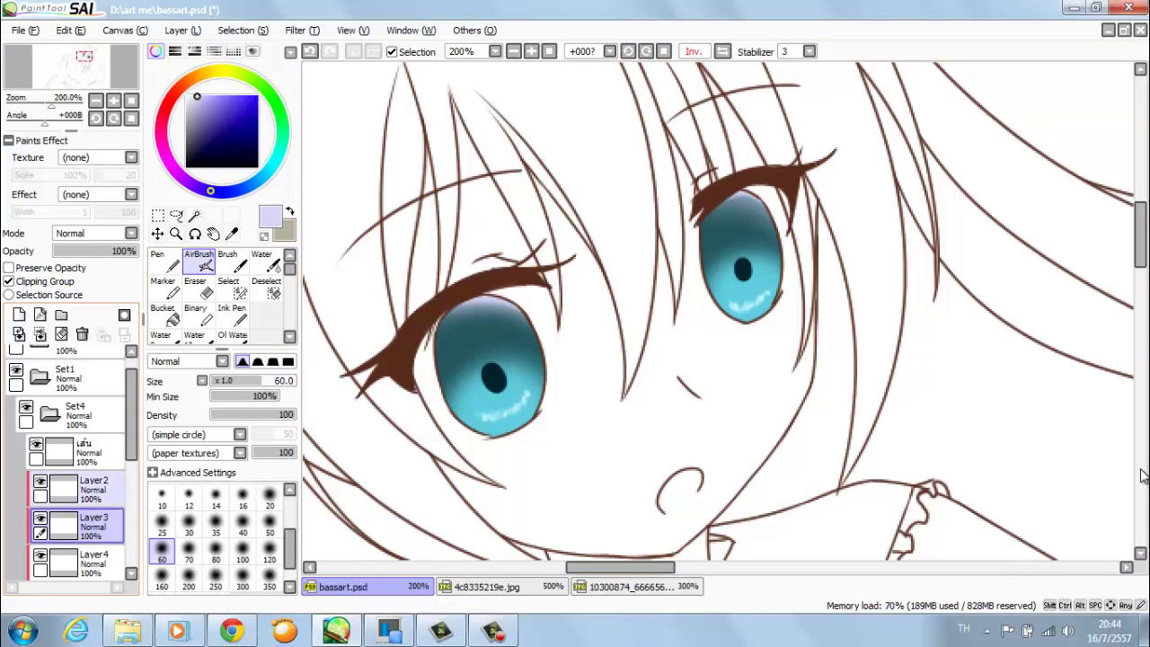
left_click(94, 232)
left_click(90, 323)
left_click(272, 361)
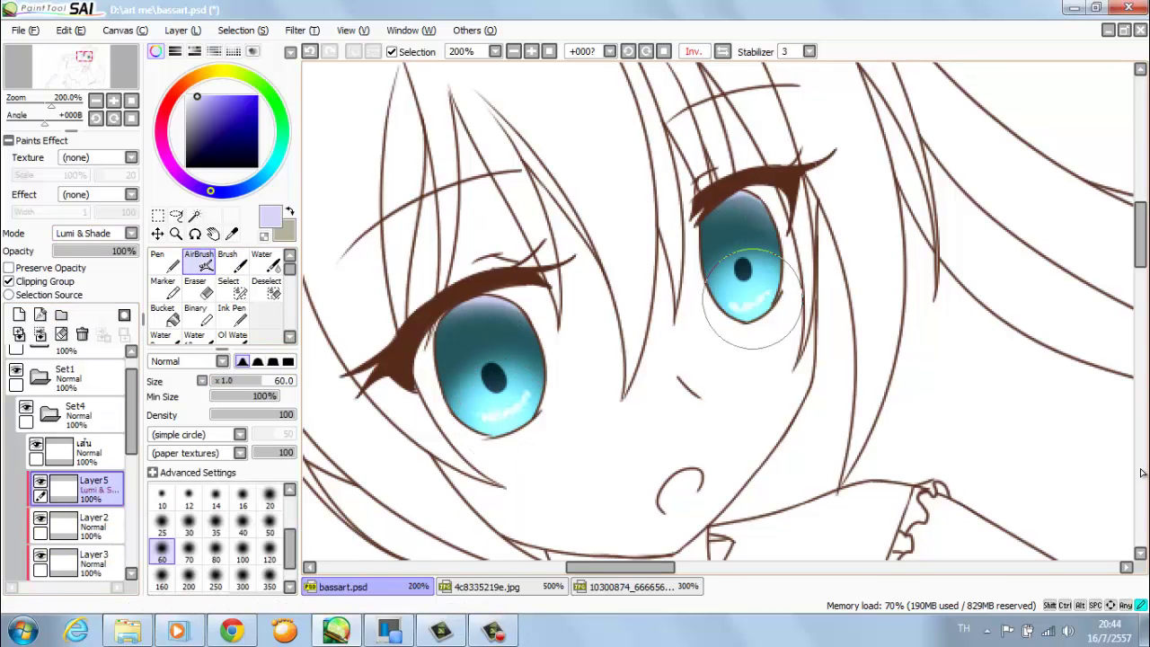
- Airbrush a glow over the lower irises with a size 35 brush and reduce the Lumi & Shade layer's opacity to 28%
left_click(216, 521)
left_click(83, 251)
left_click(258, 362)
left_click_drag(467, 414, 530, 418)
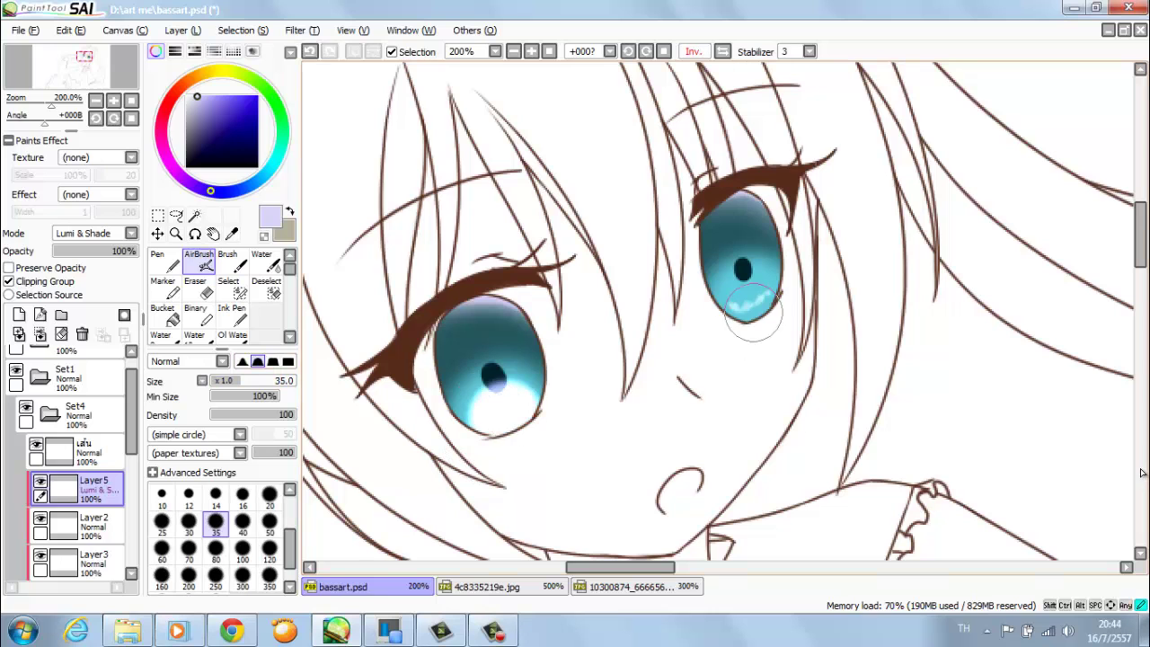
left_click_drag(719, 305, 773, 296)
left_click(77, 251)
key("minus")
key("minus")
scroll(80, 467, "down", 2)
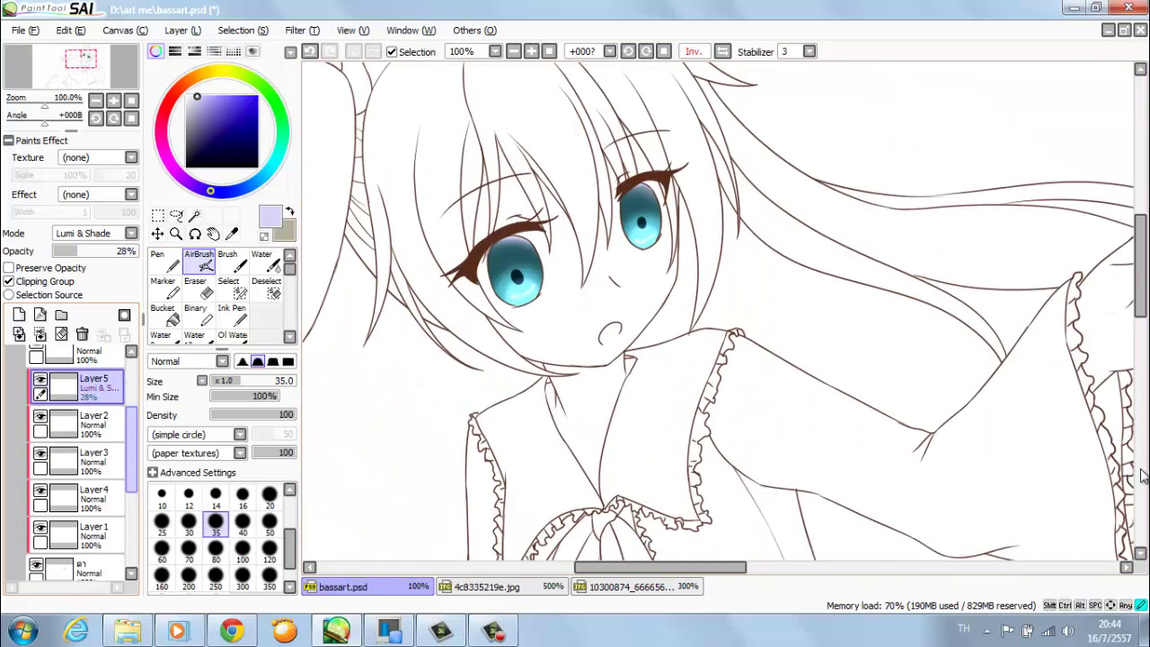
- Paint light-cyan crescents in the lower part of both irises on a new clipping layer above Layer1
left_click(81, 498)
key("plus")
key("plus")
key("ctrl+shift+n")
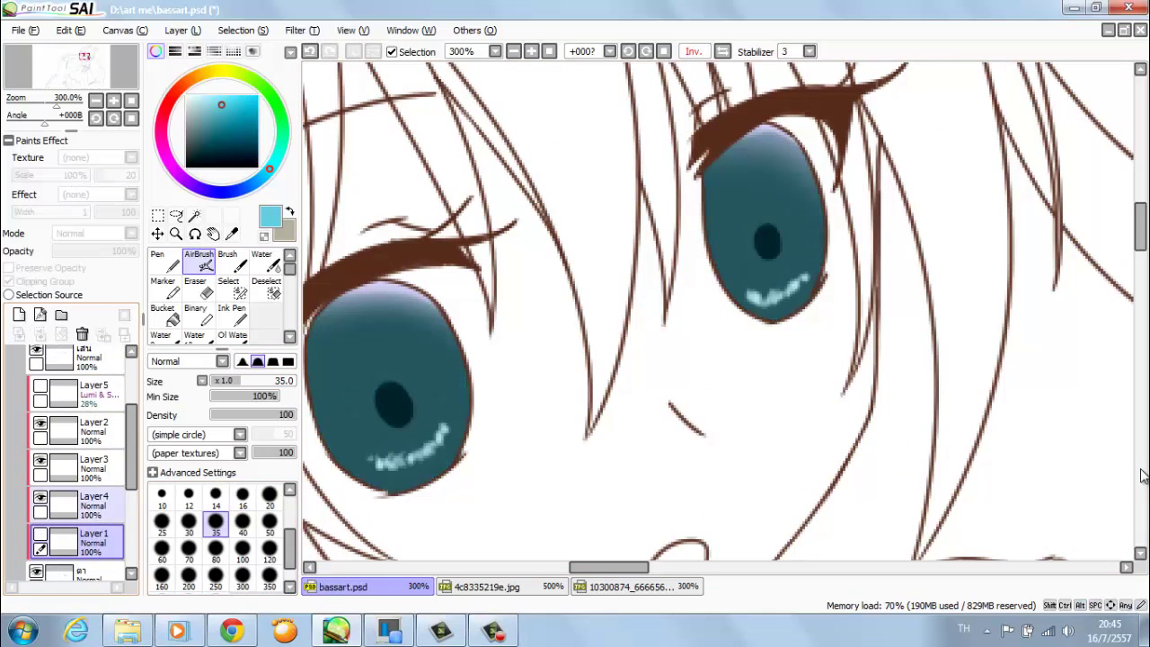
key("b")
mouse_move(359, 458)
left_mouse_down()
mouse_move(385, 436)
mouse_move(459, 431)
left_mouse_up()
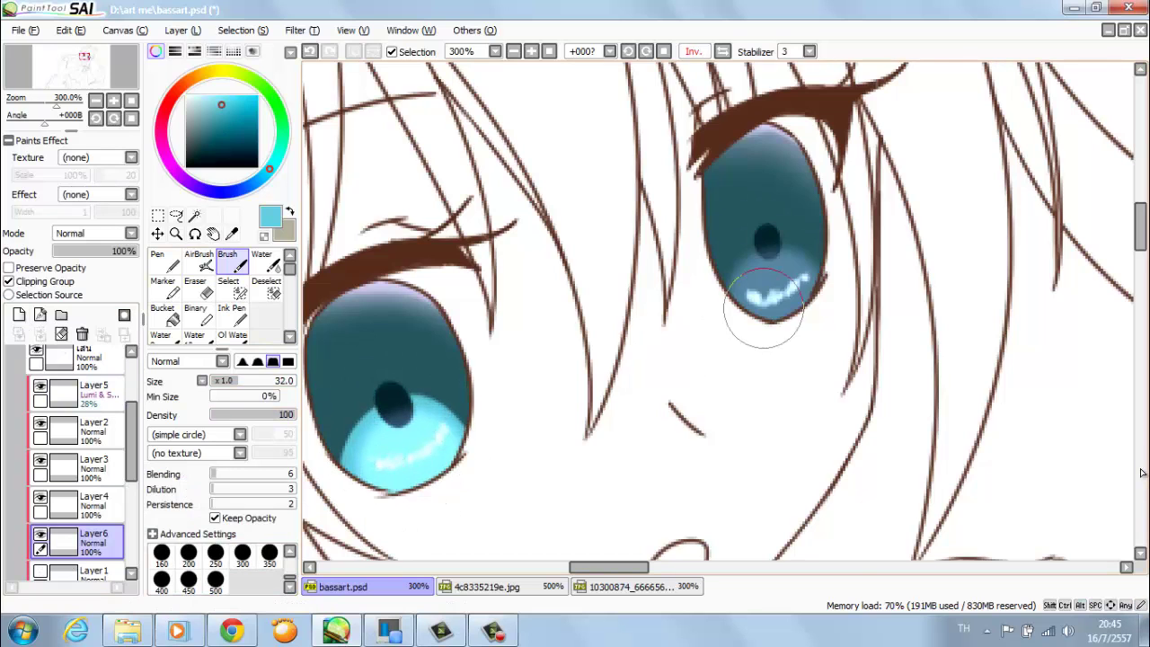
left_click_drag(760, 303, 818, 270)
key("plus")
key("plus")
key("minus")
key("minus")
key("minus")
key("minus")
- Blend the irises' dark upper areas on a new clipping layer above Layer1, and switch to a pale-lavender brush colour
key("a")
left_click(81, 526)
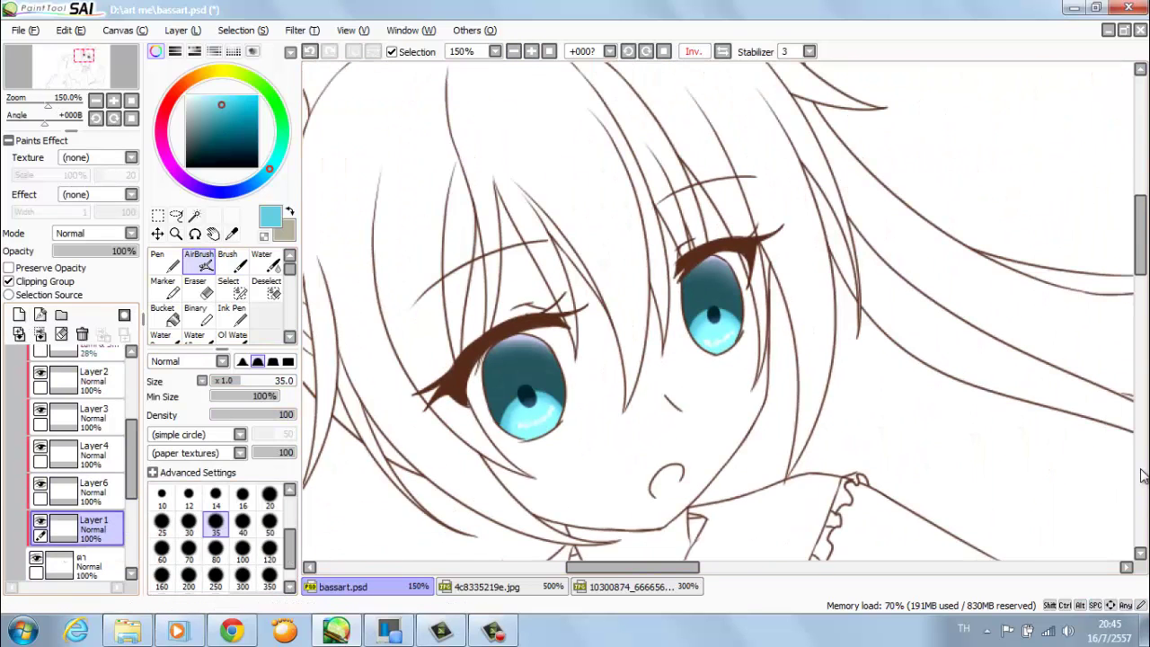
key("ctrl+shift+n")
left_click(715, 310, "alt")
key("b")
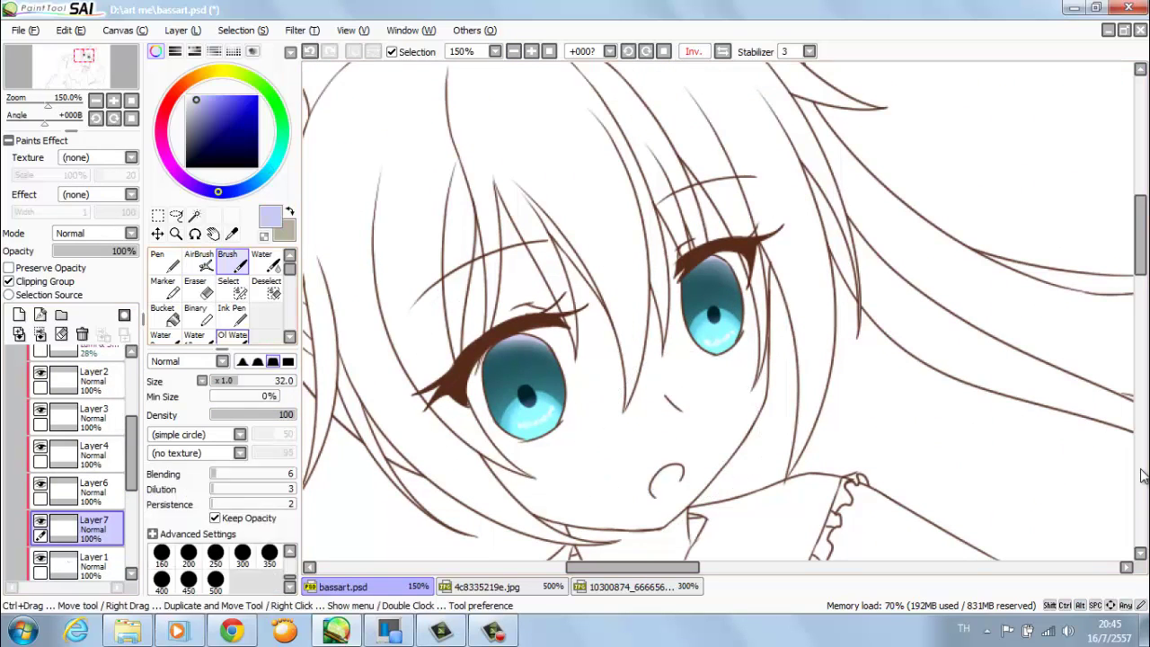
- Add a clipping layer in Lumi & Shade mode and lighten the irises softly with a size 120 pale-lavender airbrush
key("ctrl+shift+n")
key("a")
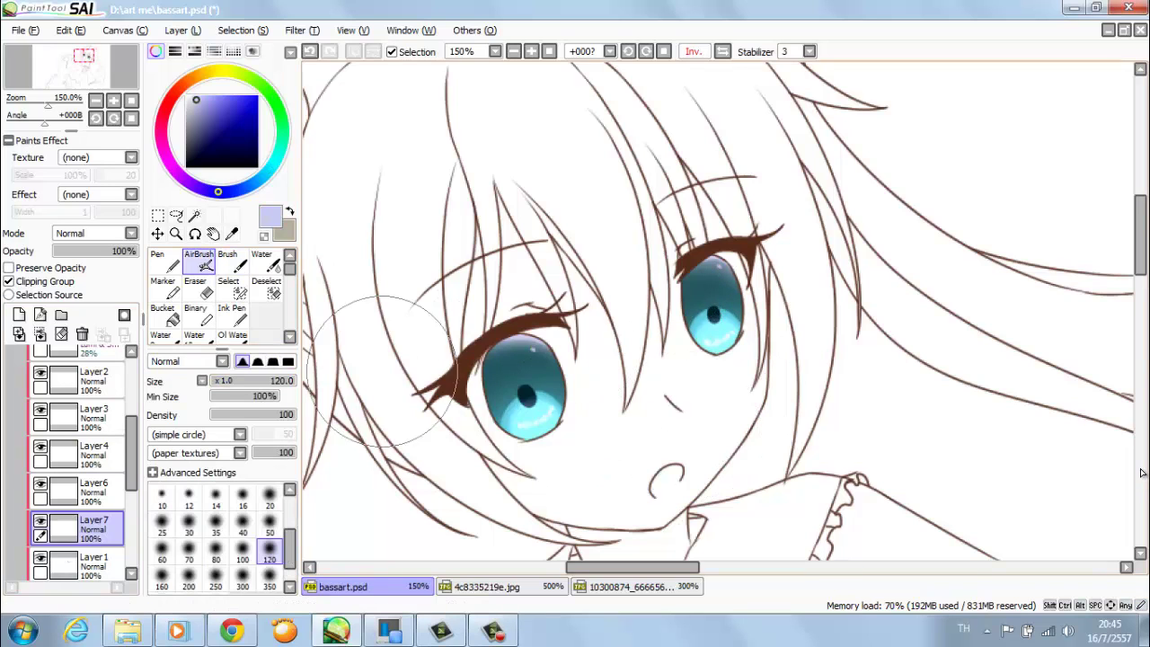
left_click(90, 233)
left_click(90, 327)
scroll(76, 449, "up", 5)
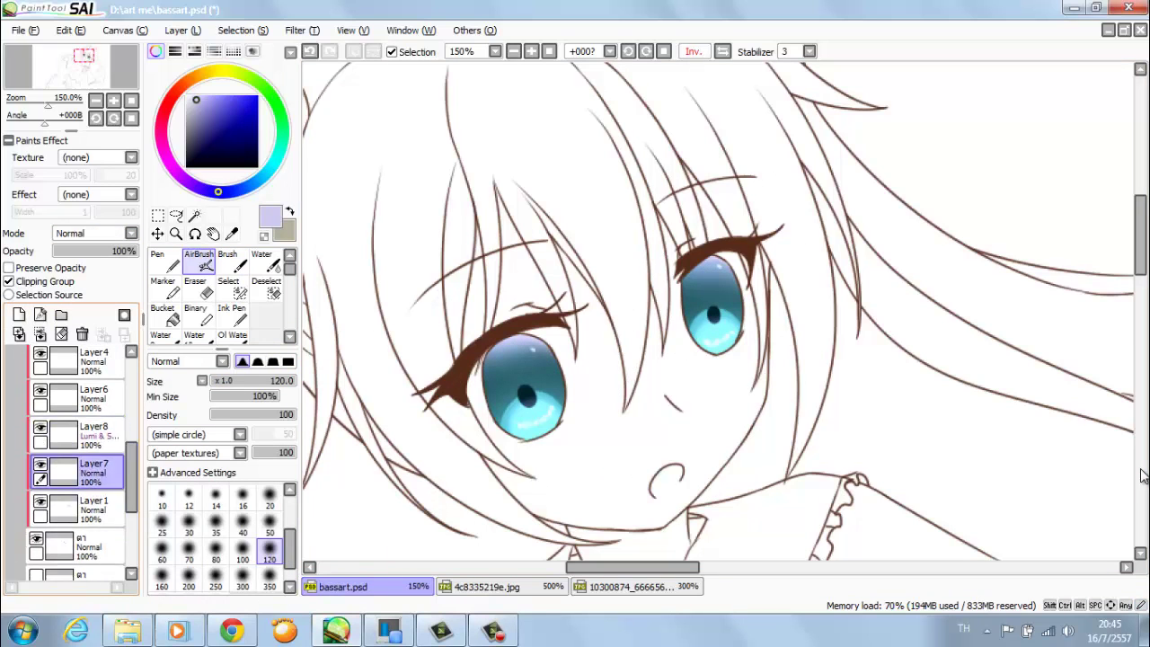
- Merge the iris shading layers into the ตา layer and add a layer named ประกาย above the eye line layer
left_click(81, 404)
key("ctrl+shift+n")
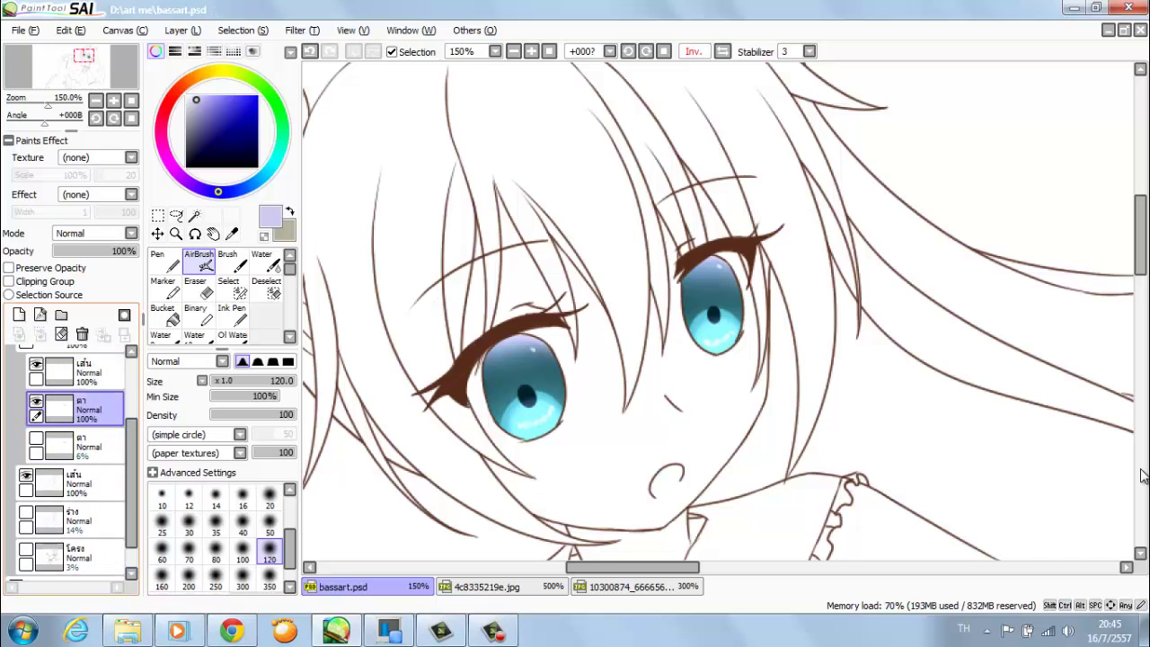
type("ประกาย")
key("Return")
- Flip the view and draw round white highlights near the top of both irises with the Pen tool
key("h")
scroll(1141, 476, "up", 2)
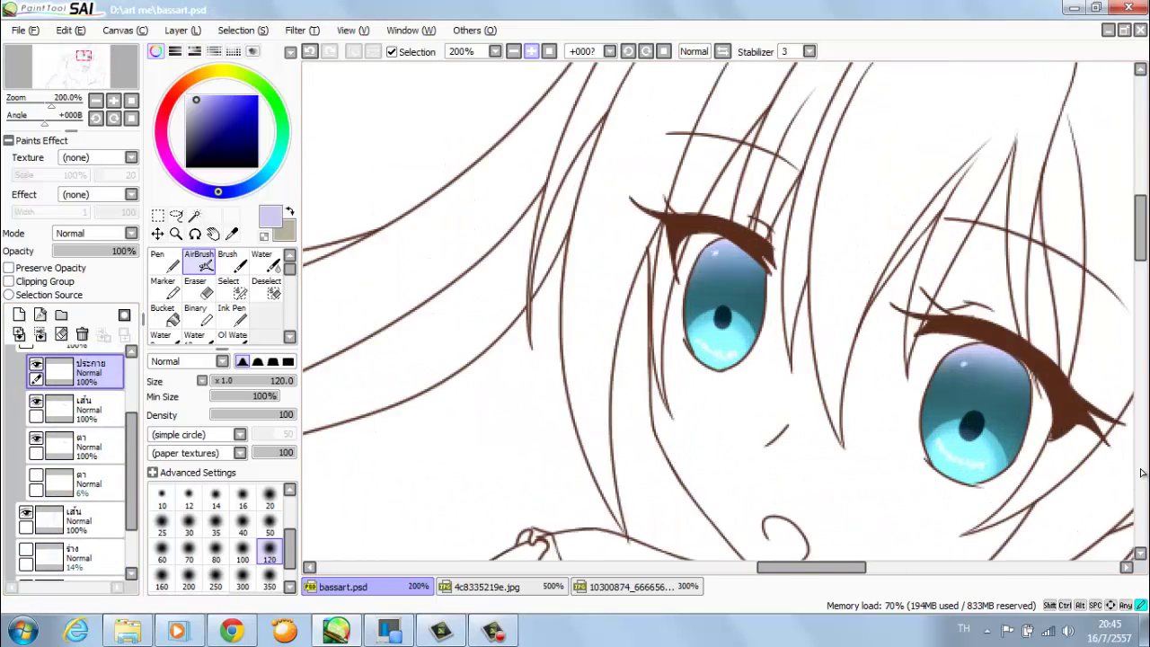
key("n")
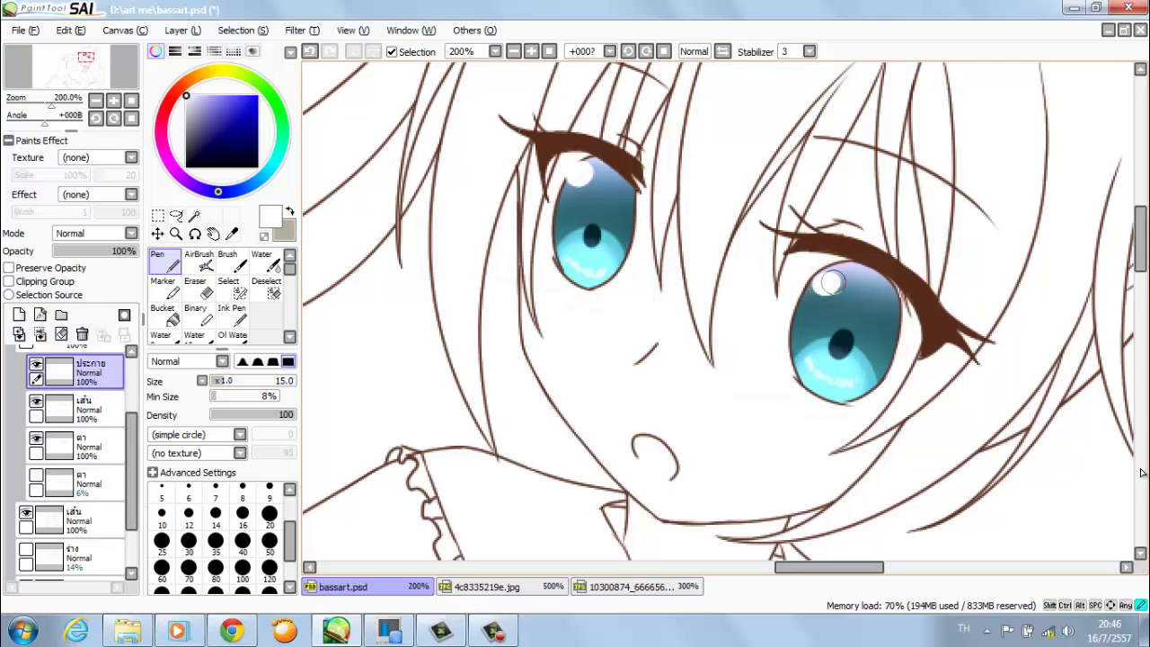
scroll(1141, 474, "down", 4)
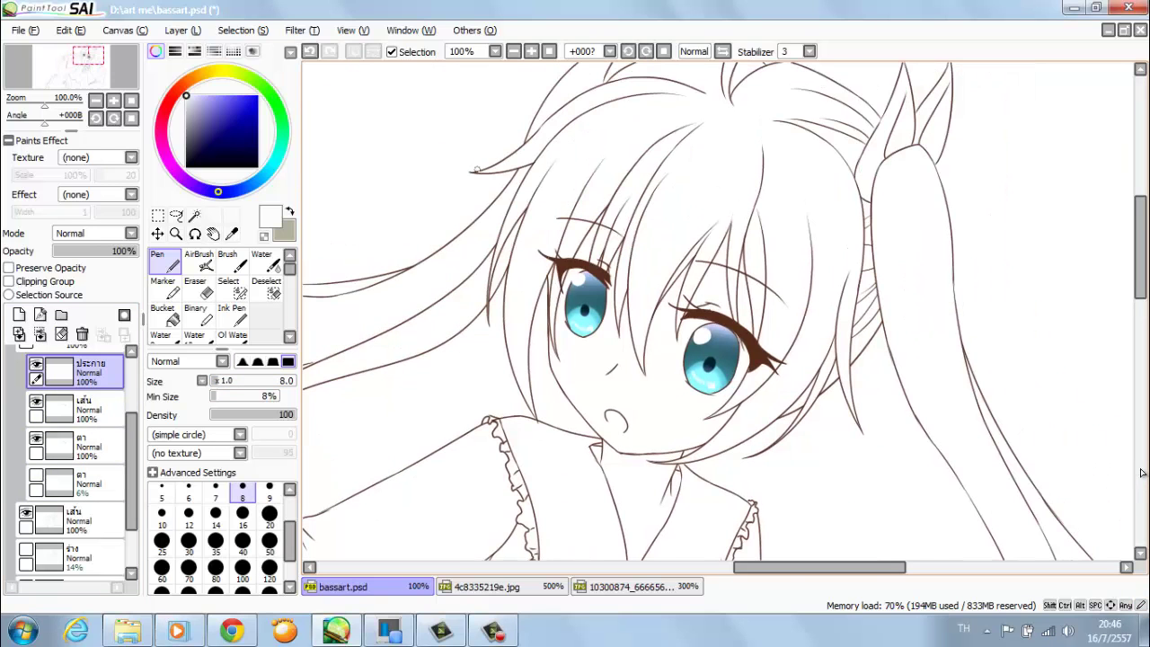
- Add a second layer named ประกาย beneath the first for pale-lavender iris highlights
key("ctrl+shift+n")
type("ประกาย")
key("Return")
scroll(1141, 477, "up", 3)
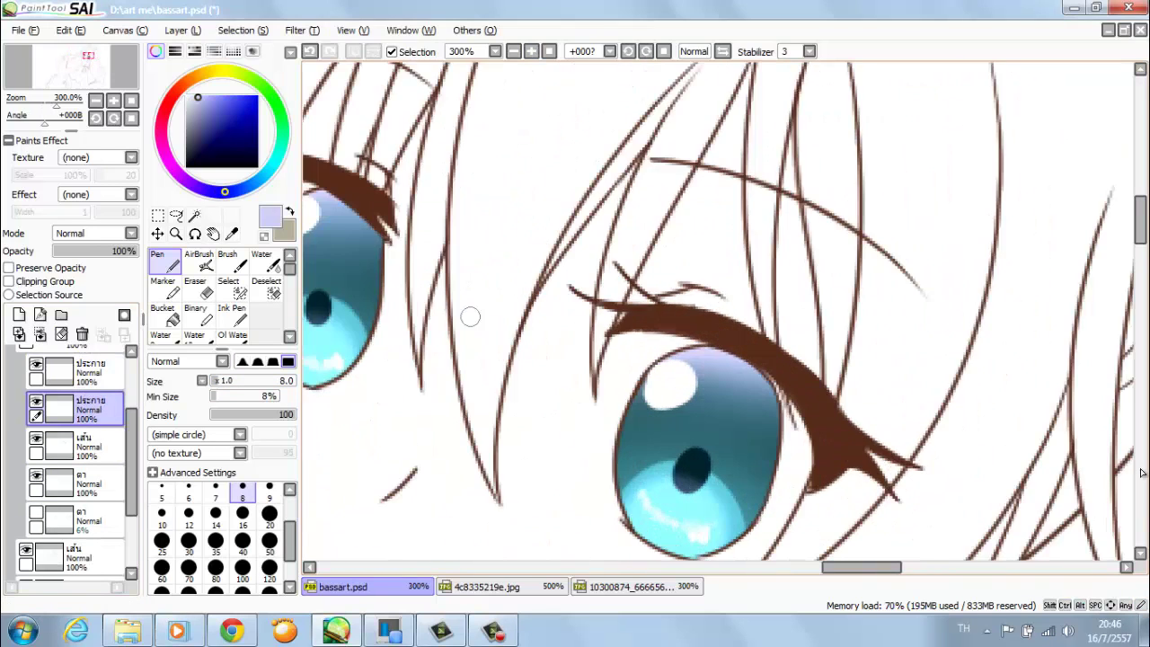
key("v")
scroll(1142, 475, "up", 2)
scroll(1142, 474, "down", 5)
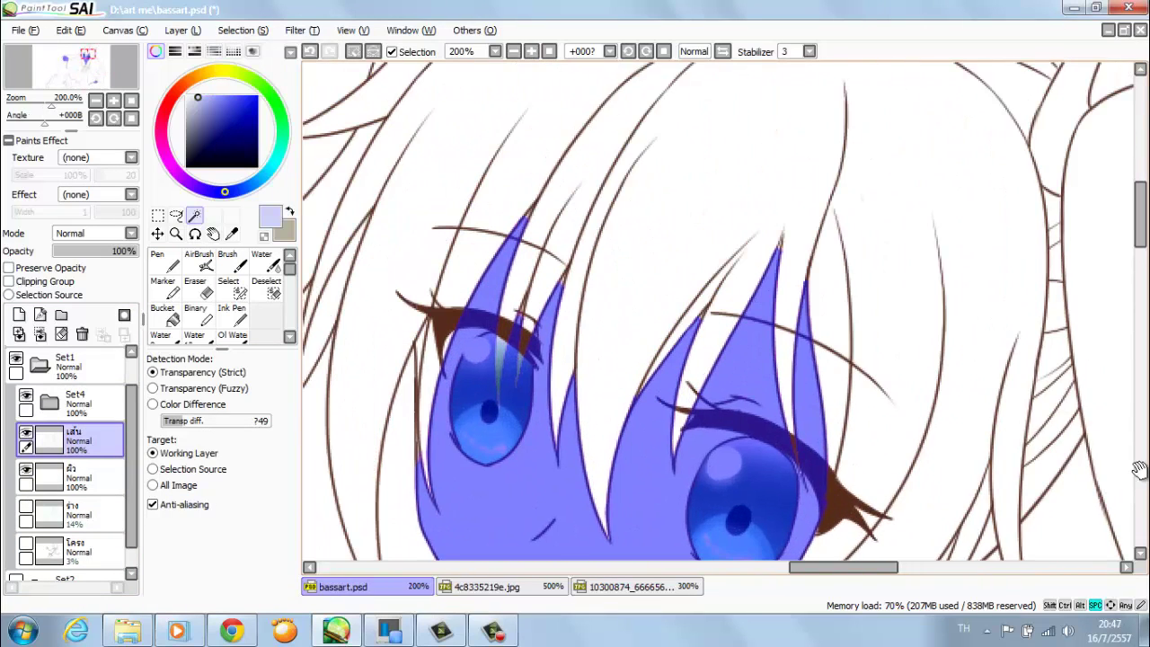
left_click(1068, 631)
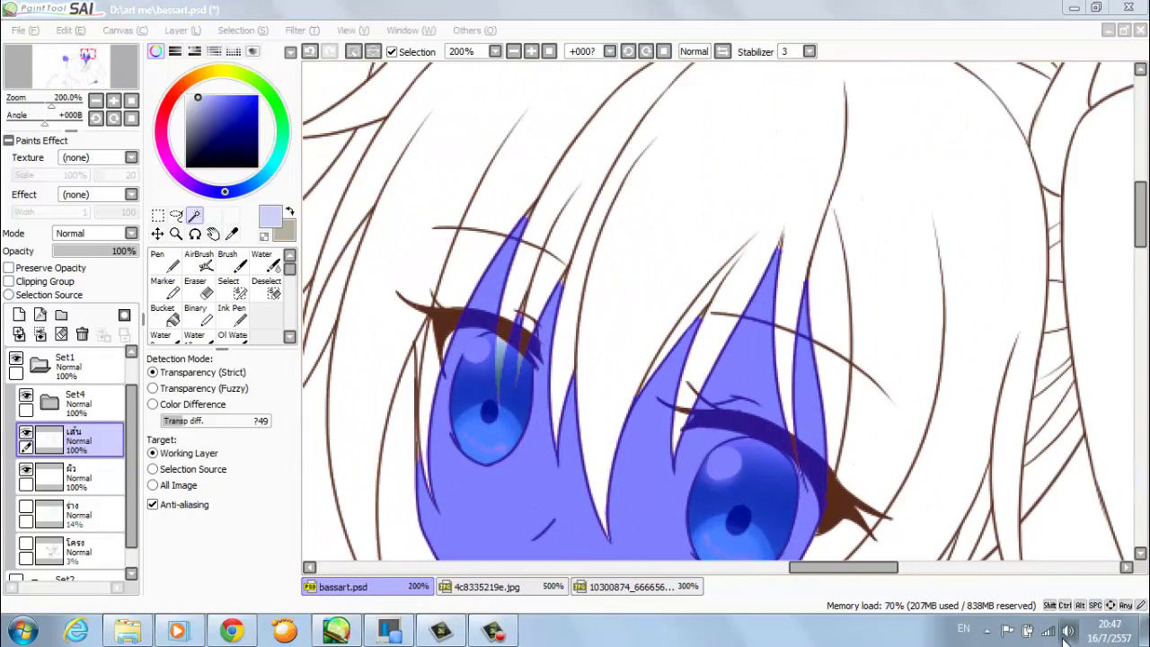
left_click(580, 5)
- Hide Set4 and touch up the skin selection between the hair strands, on the face and on both hands
key("s")
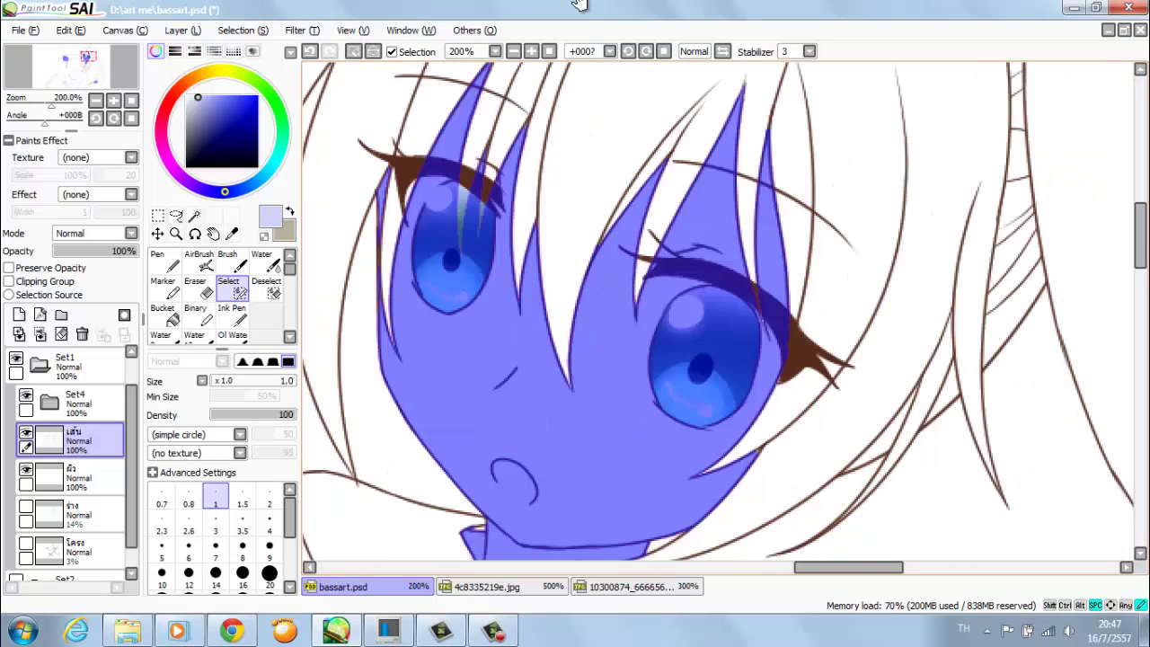
key("d")
key("s")
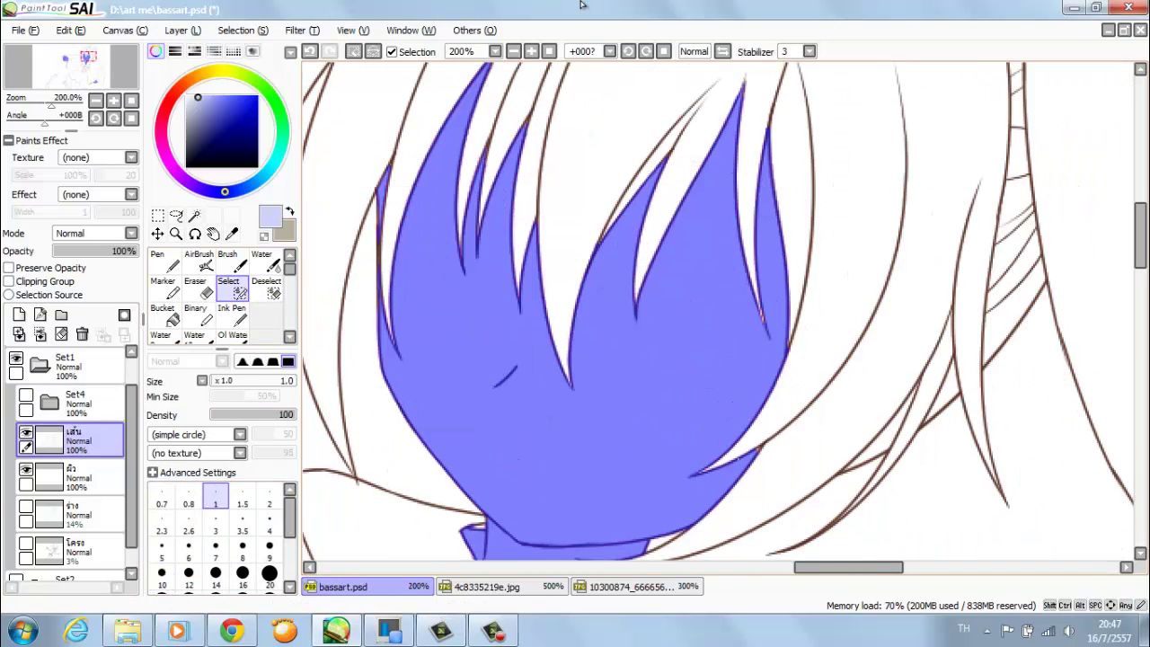
scroll(718, 310, "down", 5)
scroll(581, 5, "up", 5)
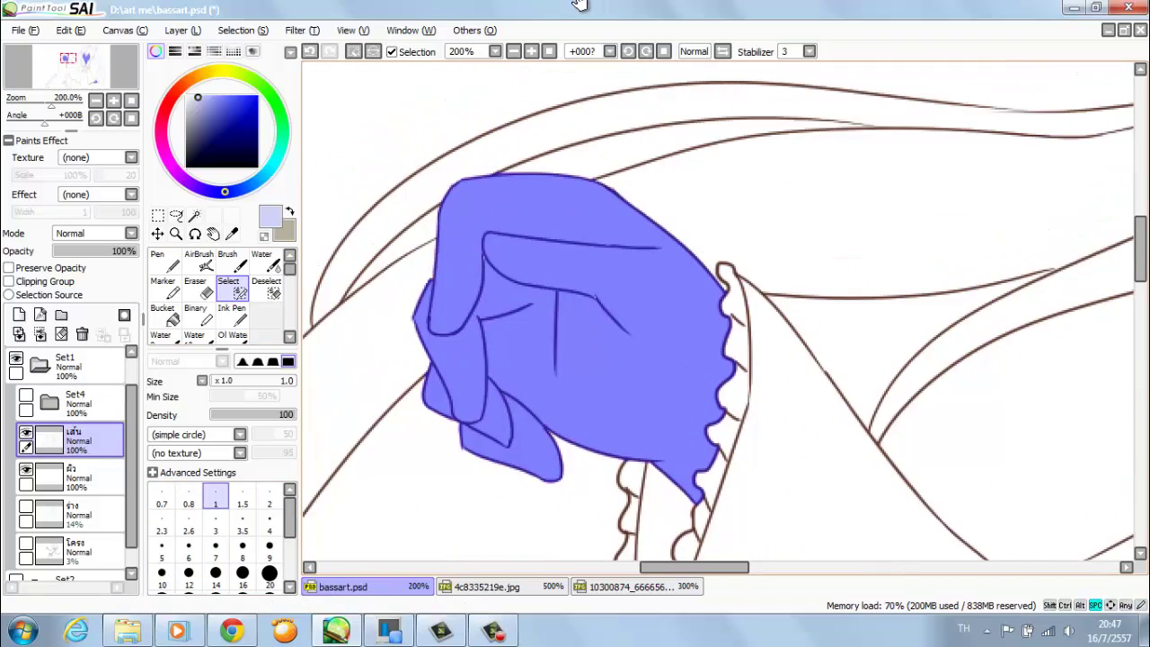
scroll(581, 4, "down", 5)
scroll(580, 5, "right", 5)
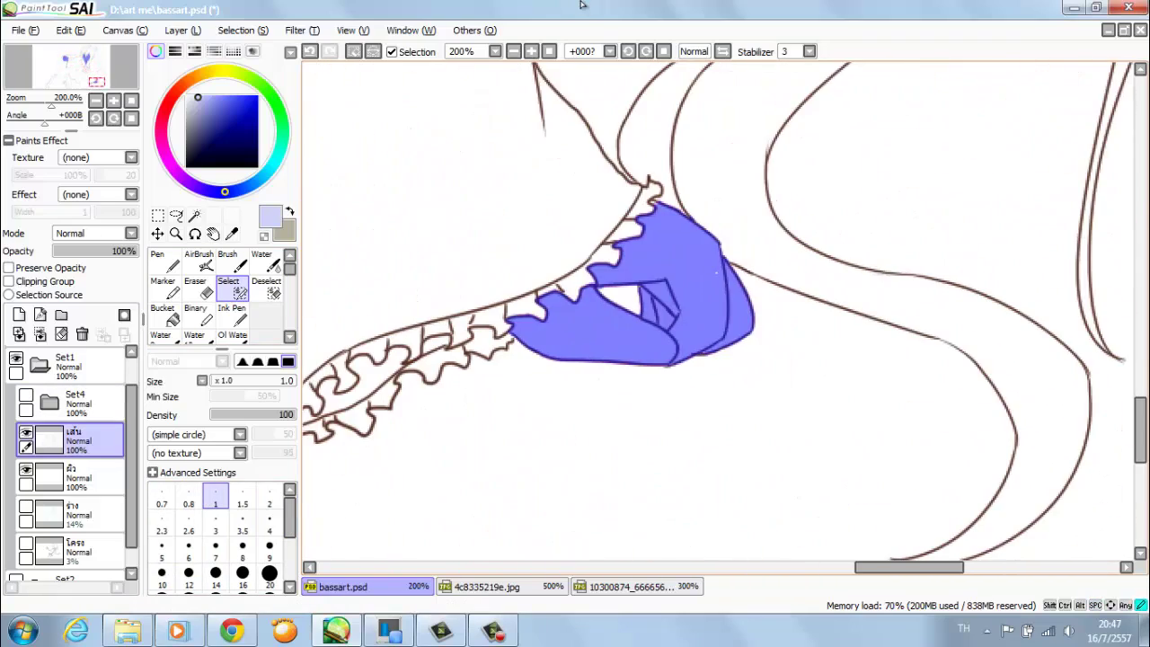
- Sample the pale skin tone from 4c8335219e.jpg and fill the skin selection on the ผิว layer of bassart.psd
key("ctrl+Tab")
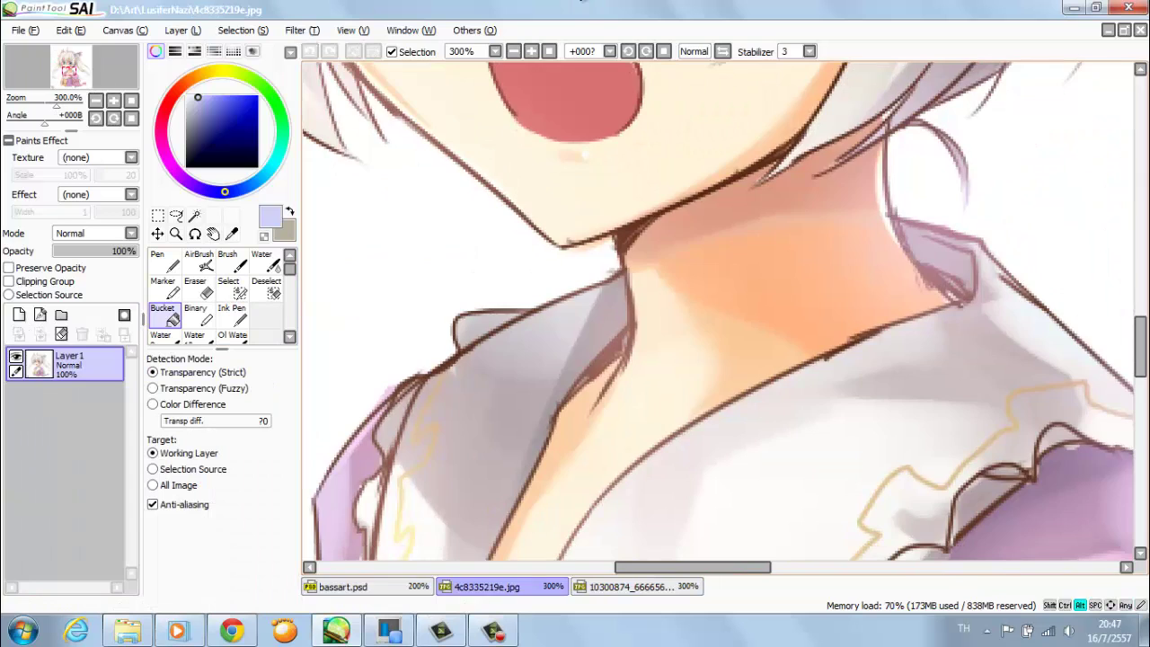
key("ctrl+Tab")
left_click(647, 315)
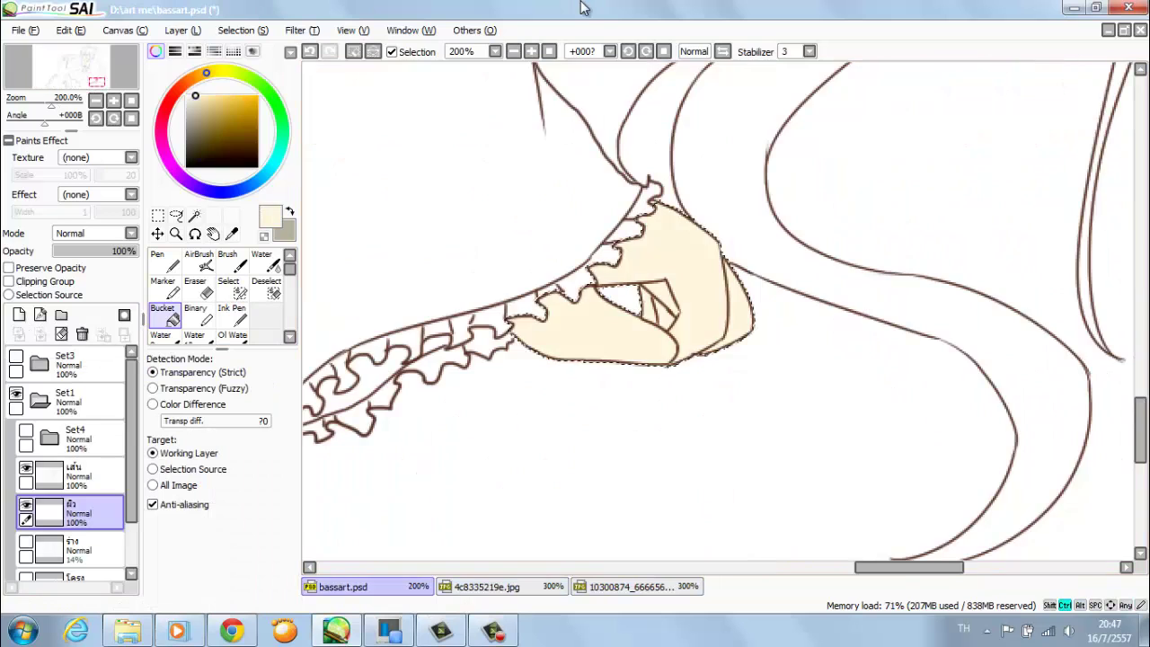
- Add a layer named เสื้อ above the ผิว layer
scroll(581, 7, "down", 3)
key("ctrl+shift+n")
type("เส")
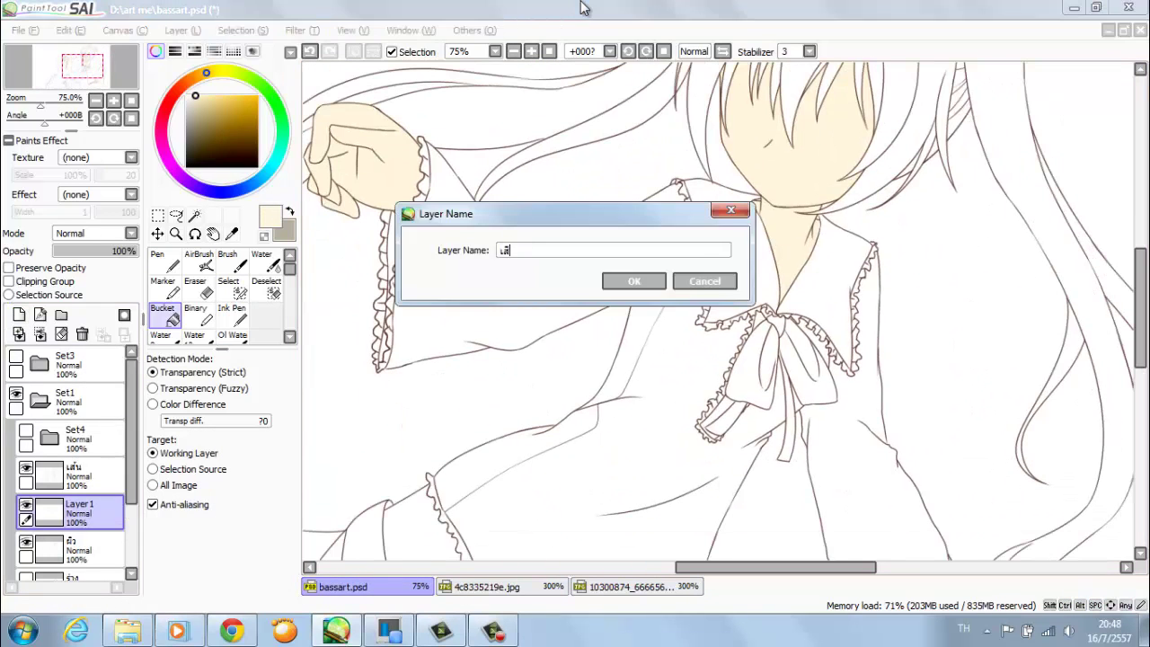
type("ื้อ")
key("Return")
- Select the dress's sleeves, sleeve linings, bodice and skirt on the เส้น layer with the Magic Wand
left_click(72, 471)
key("w")
left_click(503, 270)
left_click(629, 359)
left_click(813, 341)
left_click(899, 503)
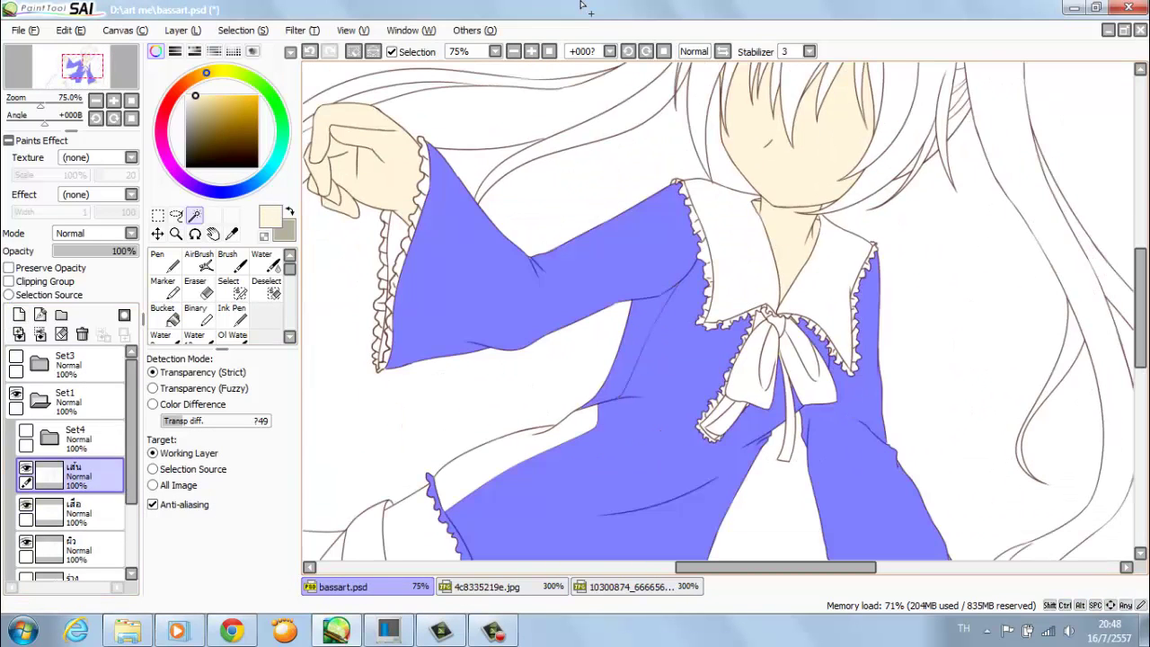
scroll(581, 7, "down", 4)
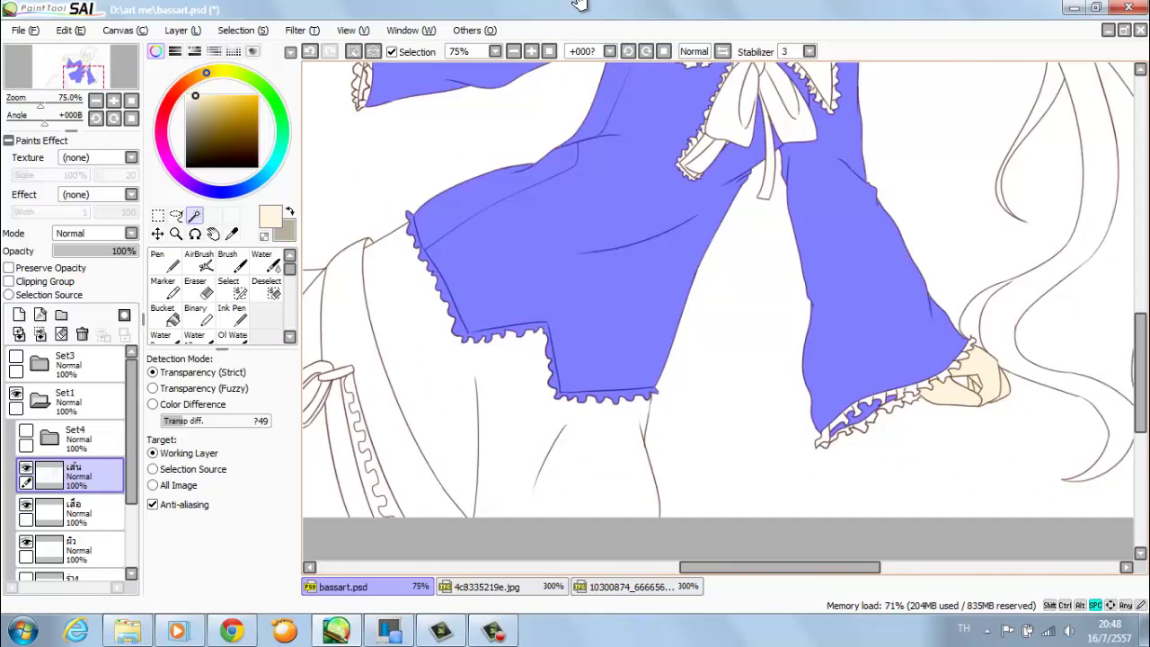
left_click_drag(580, 7, 787, 321)
key("Page_Up")
key("Page_Up")
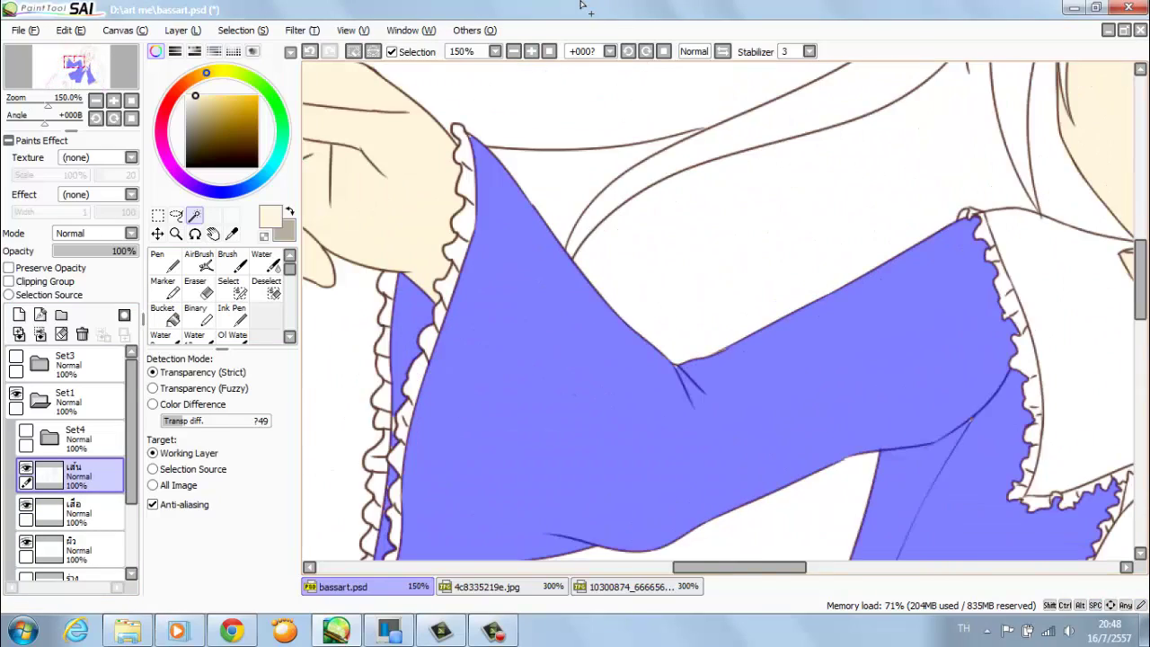
- Compare the outfit in the reference image 4c8335219e.jpg with the dress areas selected in the drawing
key("Page_Down")
key("Page_Down")
key("ctrl+Tab")
key("ctrl+Tab")
key("ctrl+Tab")
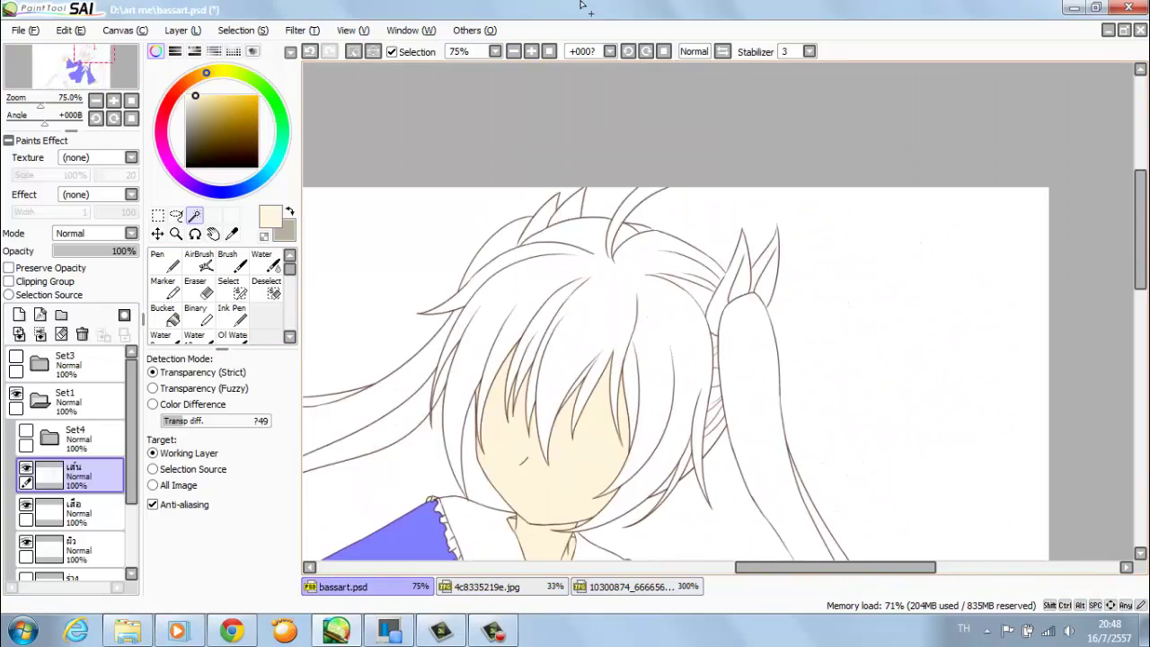
key("Down")
key("Down")
key("Down")
key("Left")
key("Left")
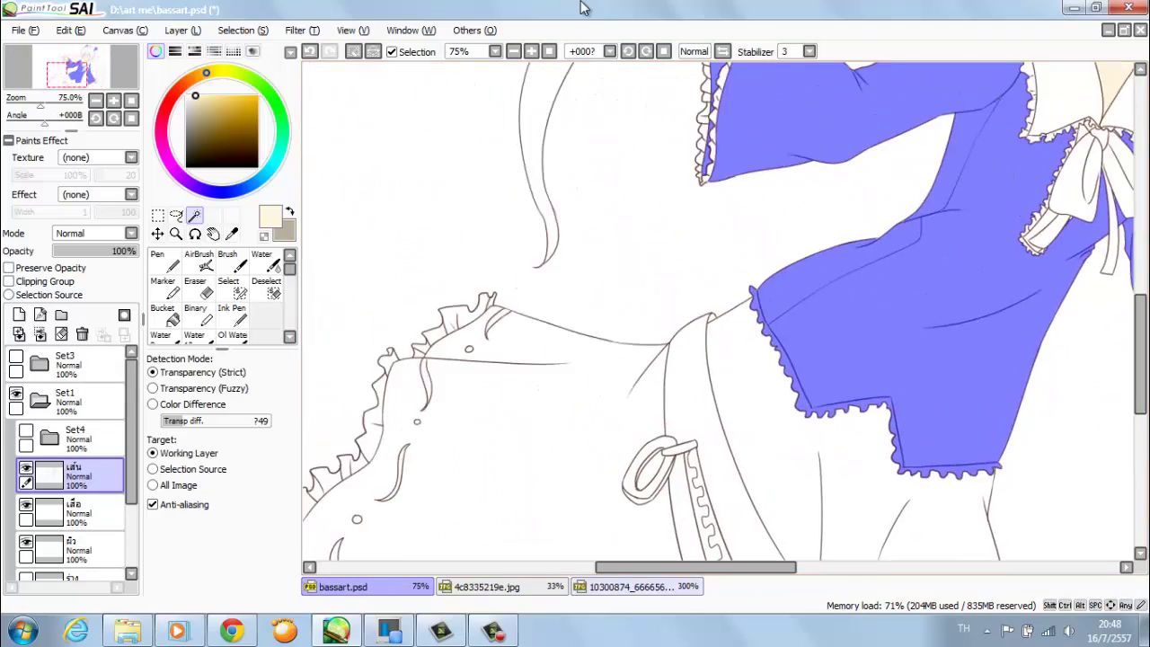
key("ctrl+Tab")
key("ctrl+Tab")
- Go over the dress selection's edges along the sleeves, skirt, bodice and collar, touching up missed spots with the Select pen
key("Page_Up")
key("Page_Up")
key("Page_Up")
key("Down")
key("Down")
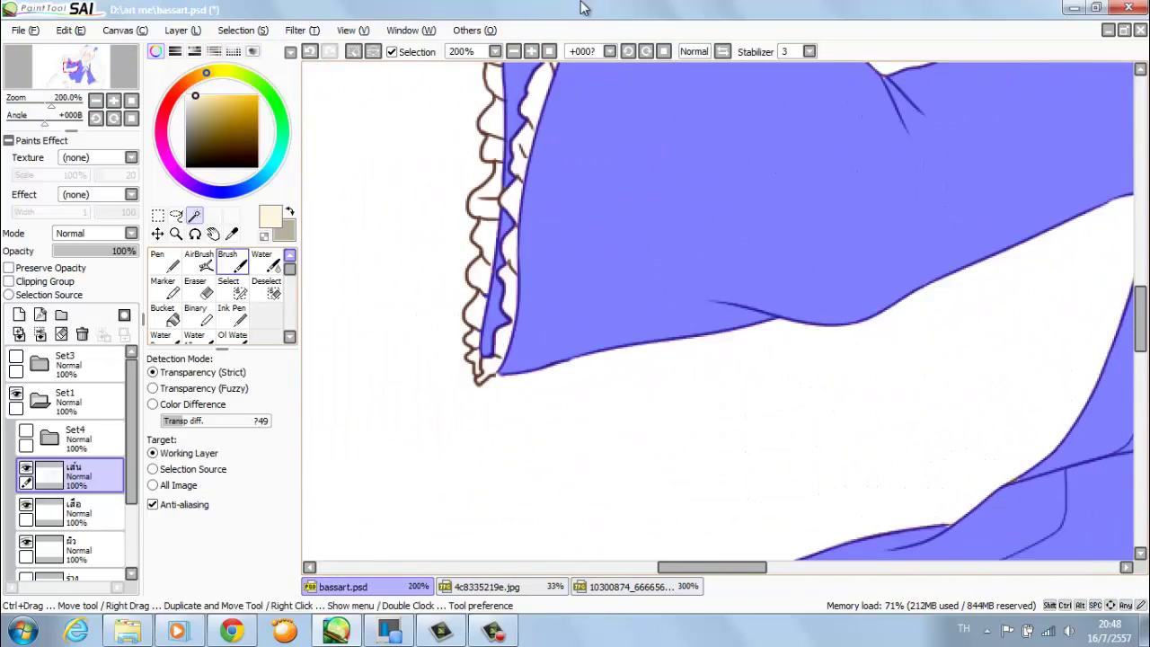
key("s")
key("Right")
key("Right")
key("Right")
key("Down")
key("Down")
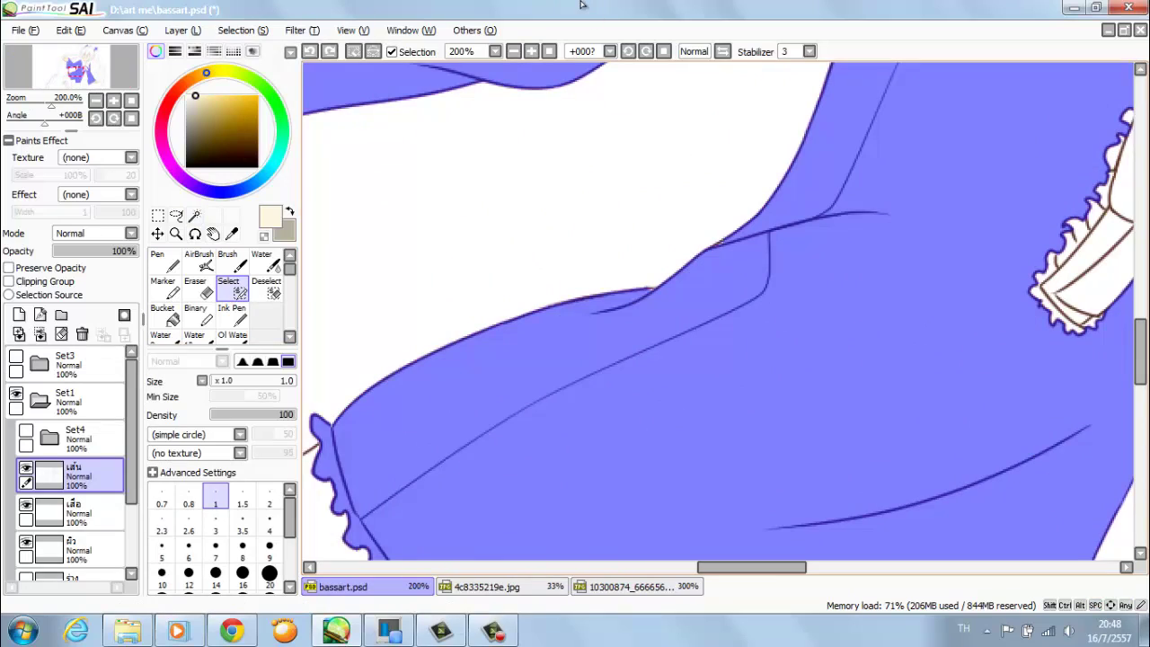
key("Down")
key("Down")
key("ctrl+Tab")
key("ctrl+Tab")
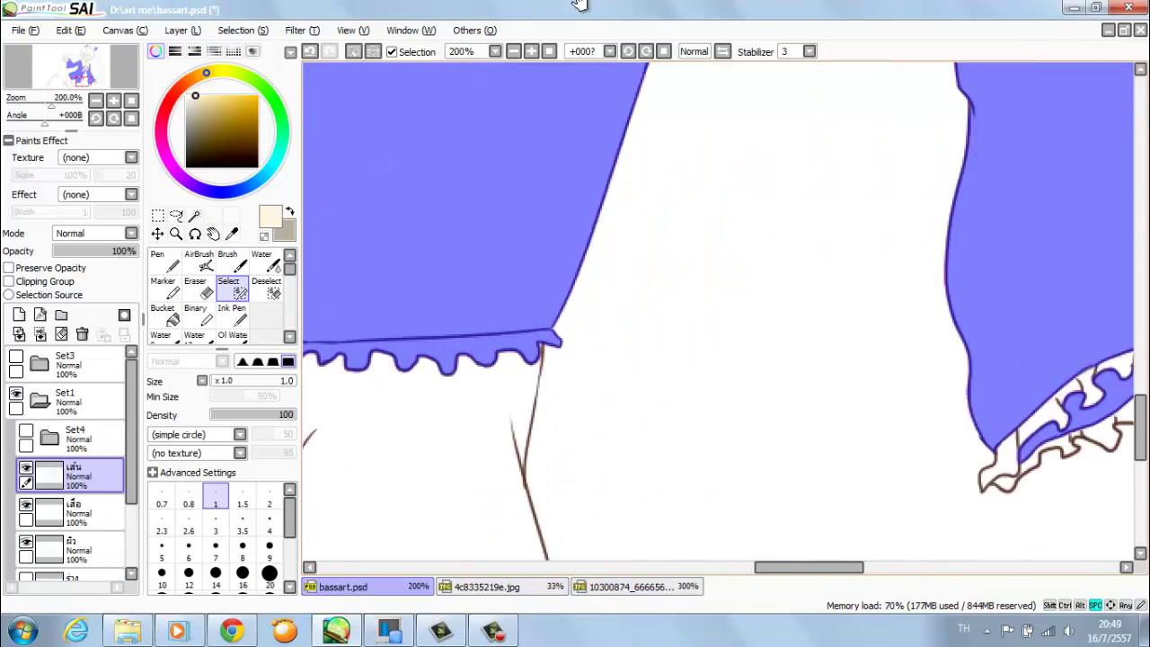
key("Right")
key("Up")
key("Up")
key("Up")
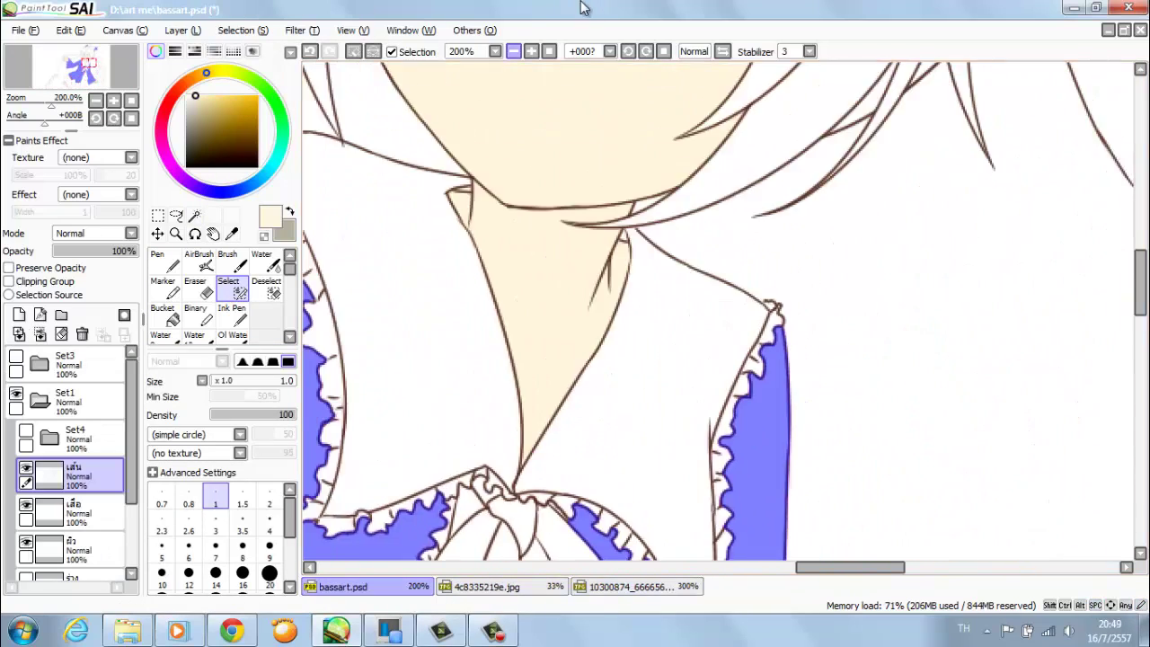
key("Page_Down")
key("Page_Down")
key("Right")
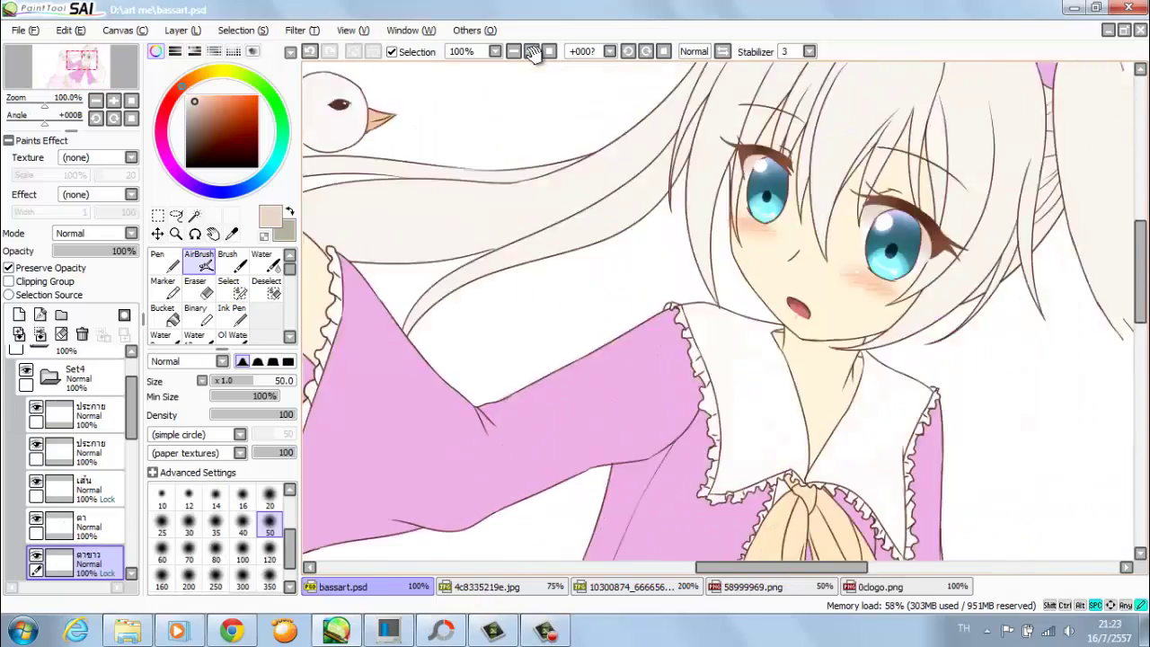
- Shade the face beneath the bangs and along the side hair in peach on the ผิว layer with the Brush
key("ctrl+z")
key("ctrl+z")
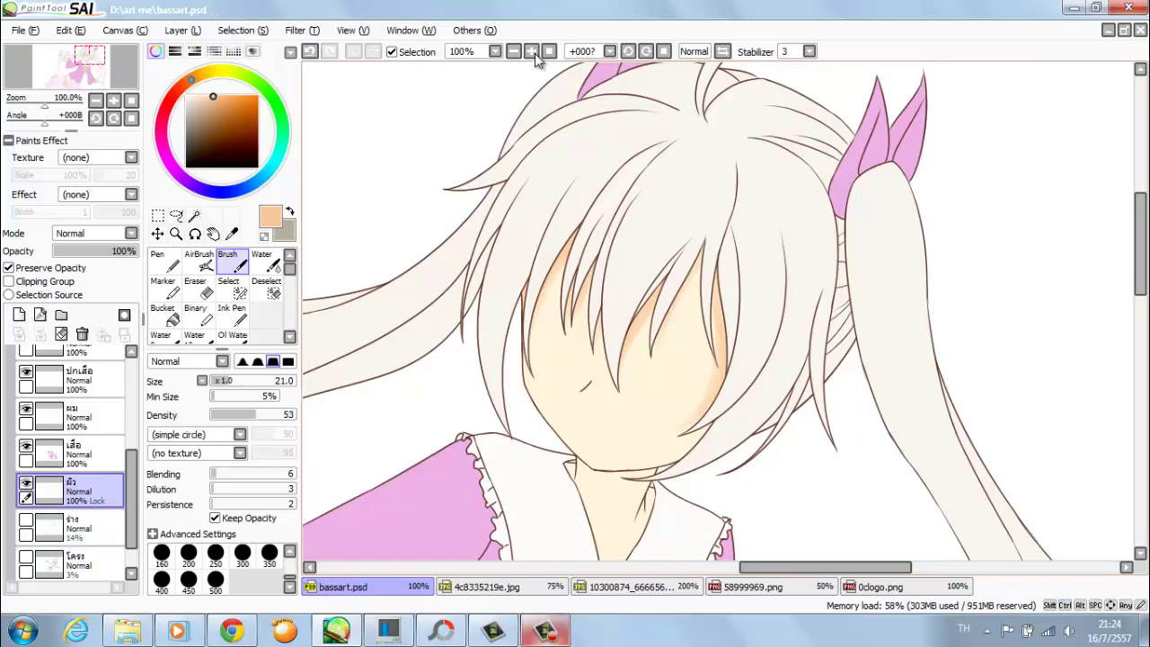
key("ctrl+plus")
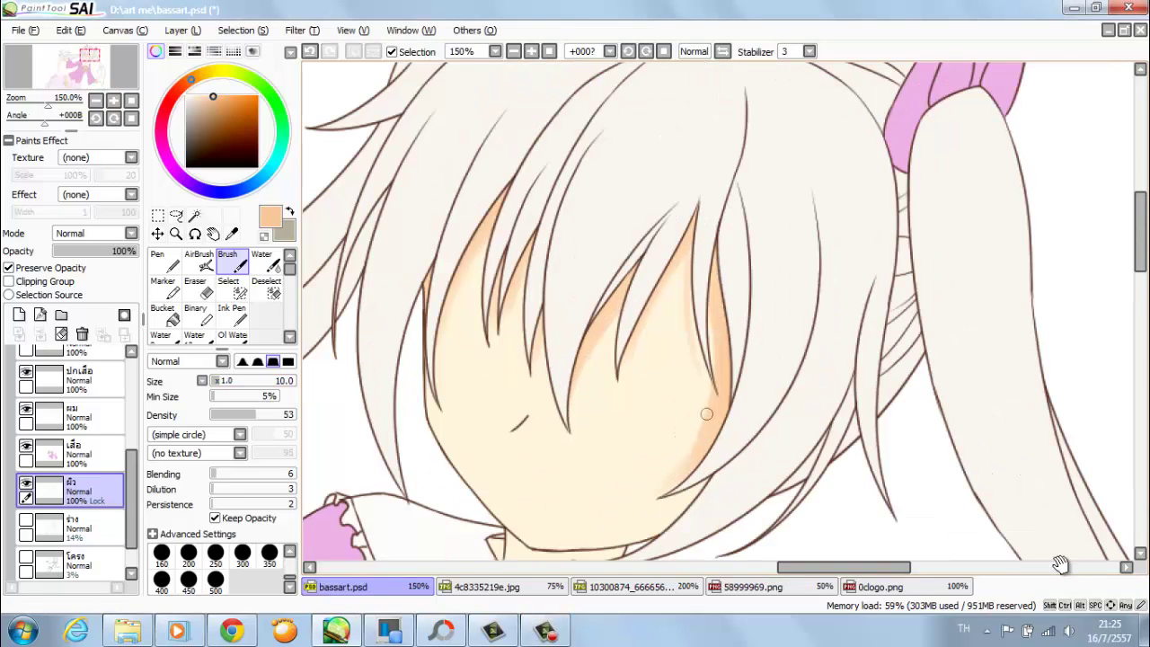
- Paint the peach shadow on the neck beneath the chin and beside the collar, reducing the Brush from size 30 to 15
scroll(1060, 564, "down", 3)
key("bracketright")
key("bracketright")
key("bracketright")
key("bracketright")
key("bracketright")
key("bracketright")
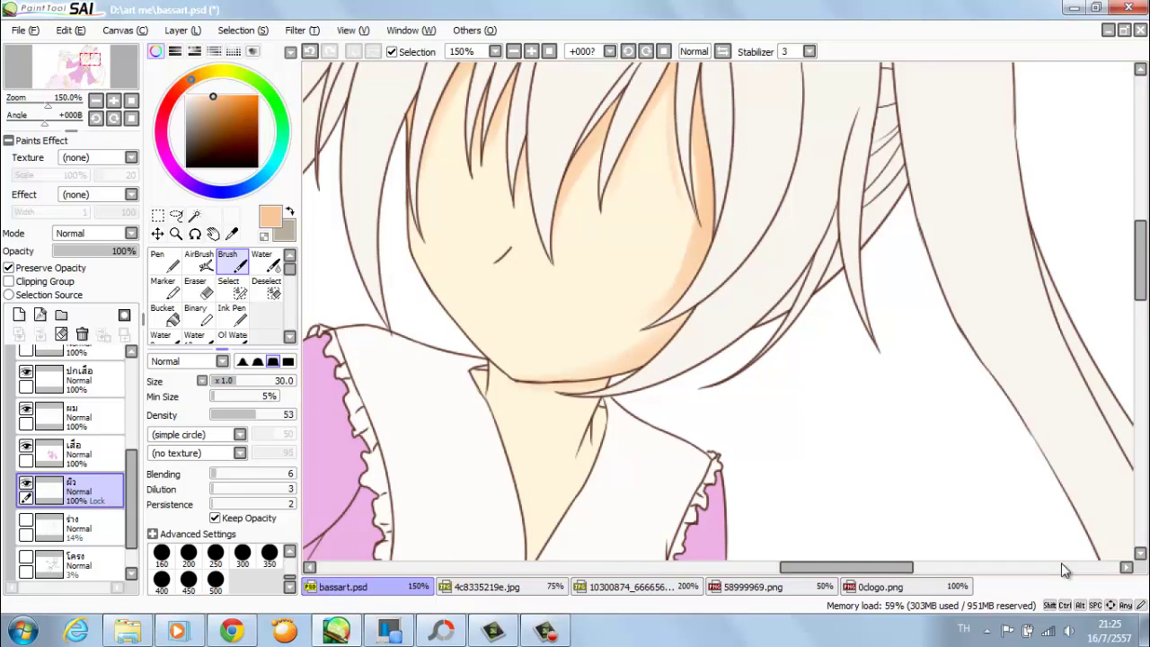
left_click_drag(550, 419, 482, 375)
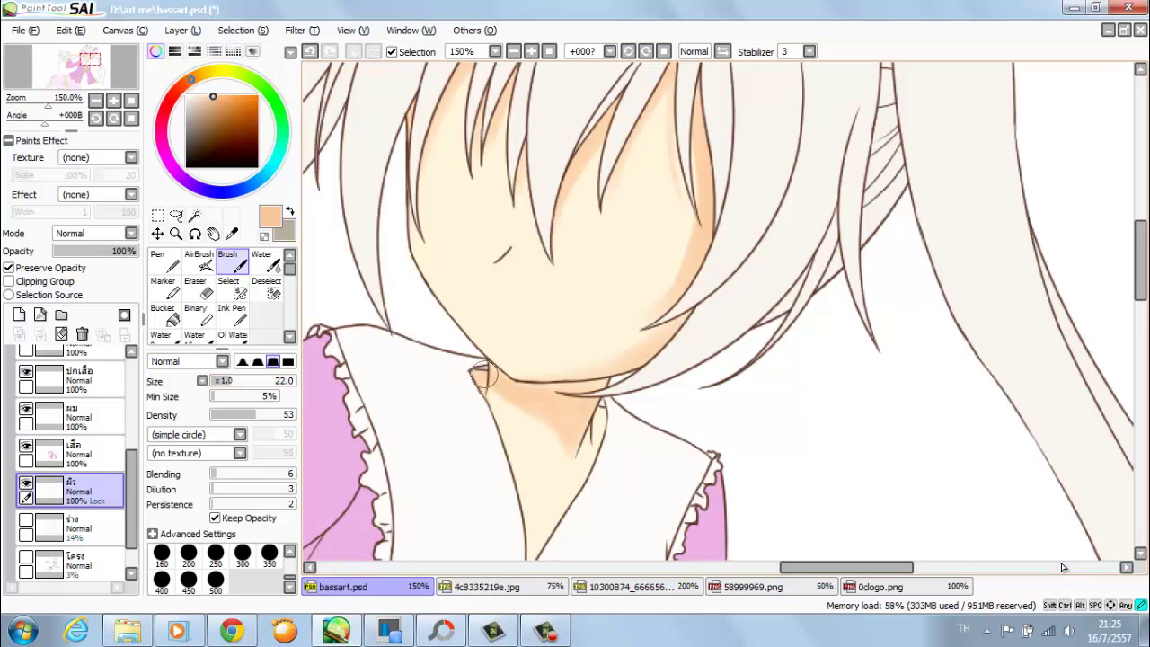
scroll(1060, 564, "down", 2)
key("bracketleft")
key("bracketleft")
key("bracketleft")
key("bracketleft")
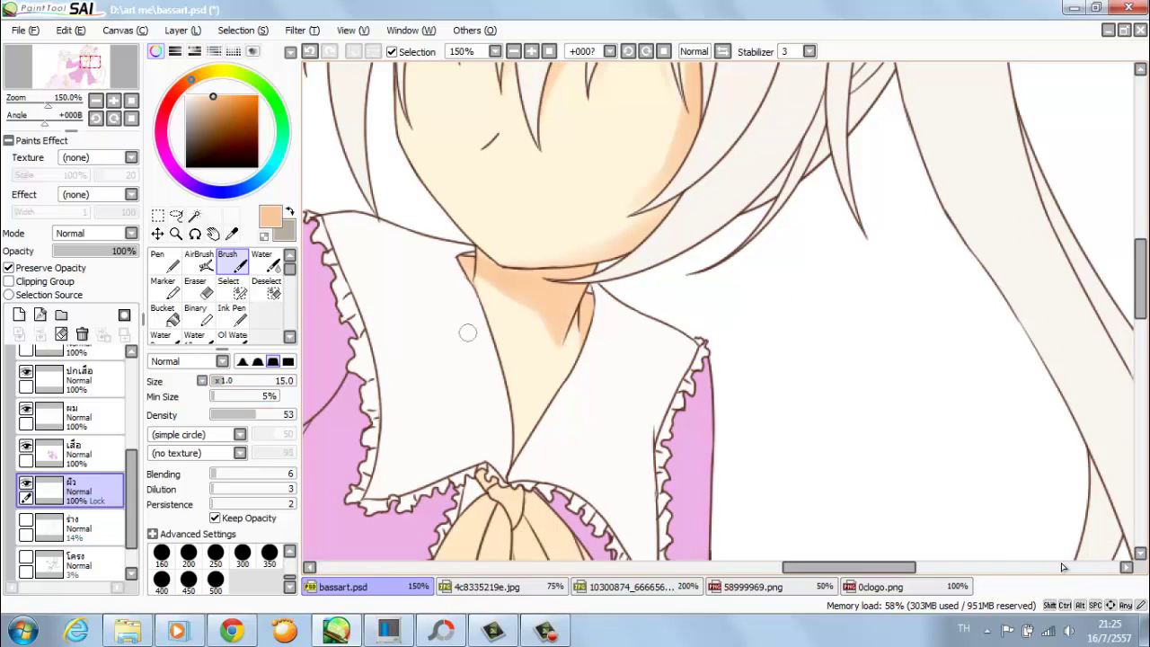
- Add a small peach shadow at the nose and refine the face shading along the hair and jaw at Brush size 15
scroll(1062, 567, "up", 5)
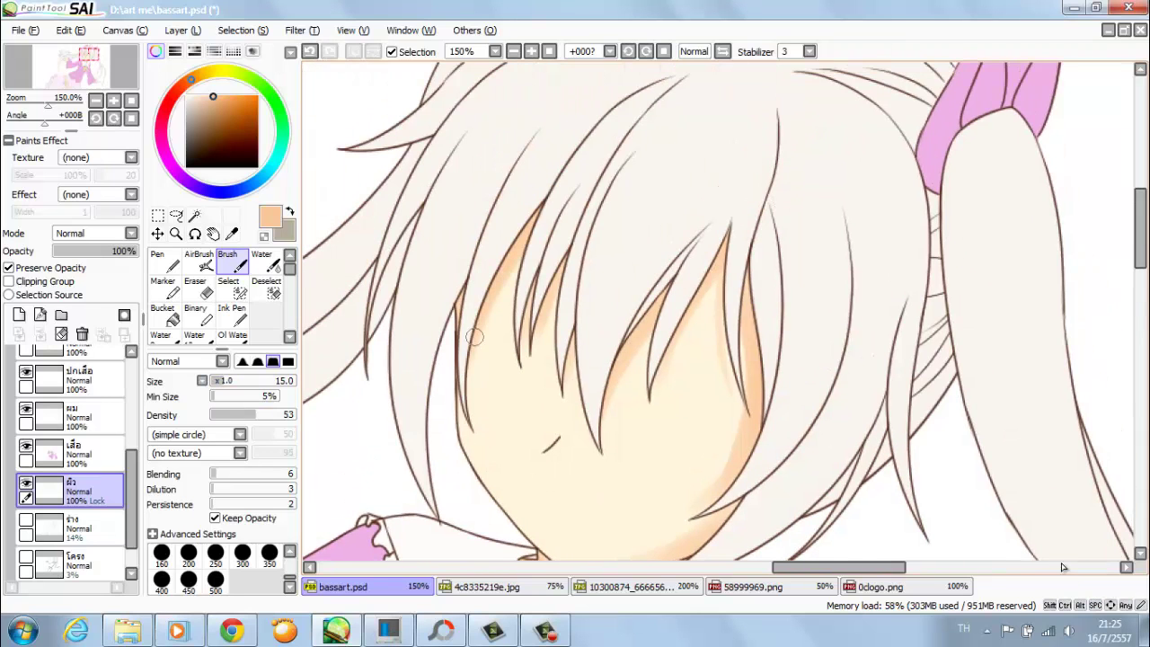
scroll(1062, 567, "right", 3)
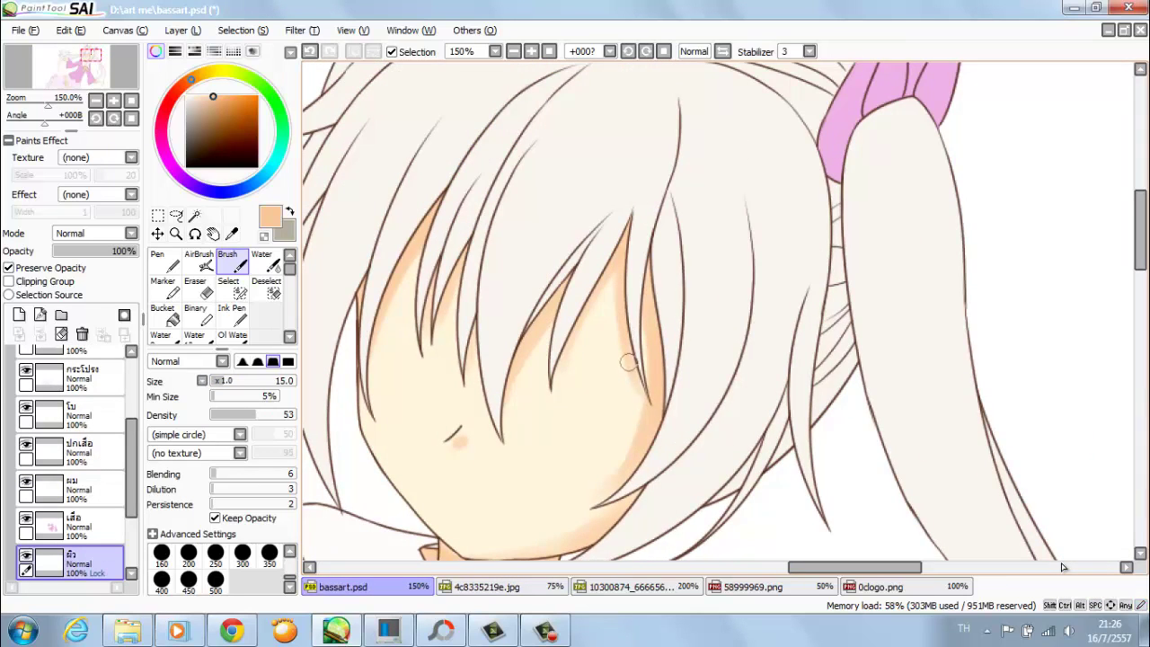
key("Insert")
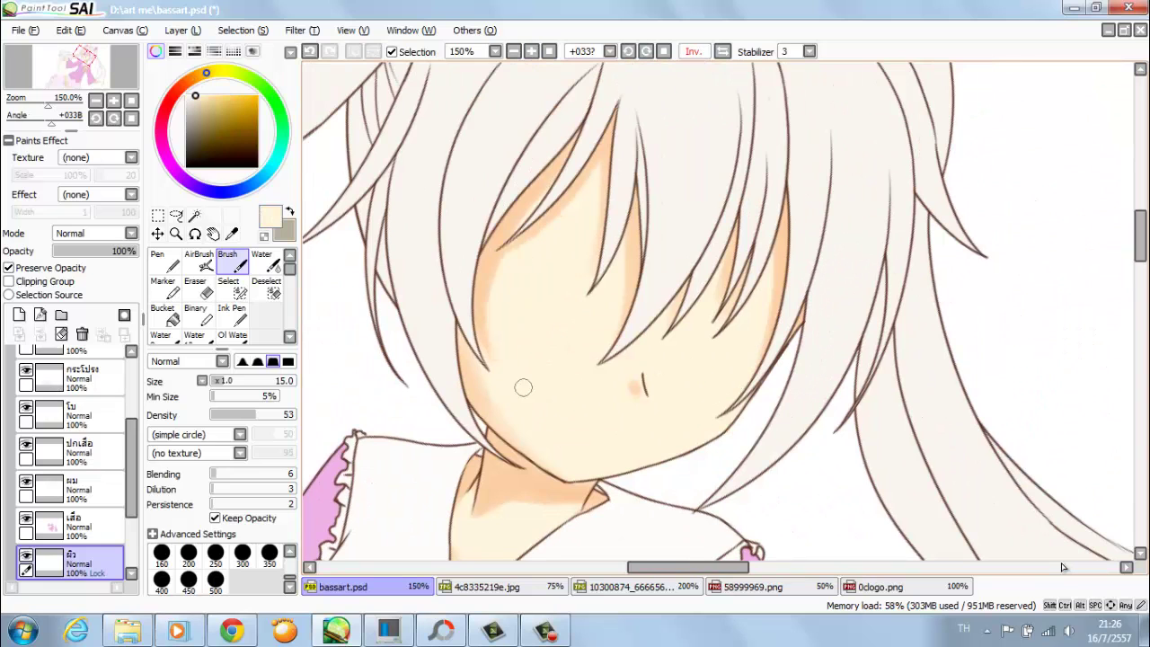
key("Insert")
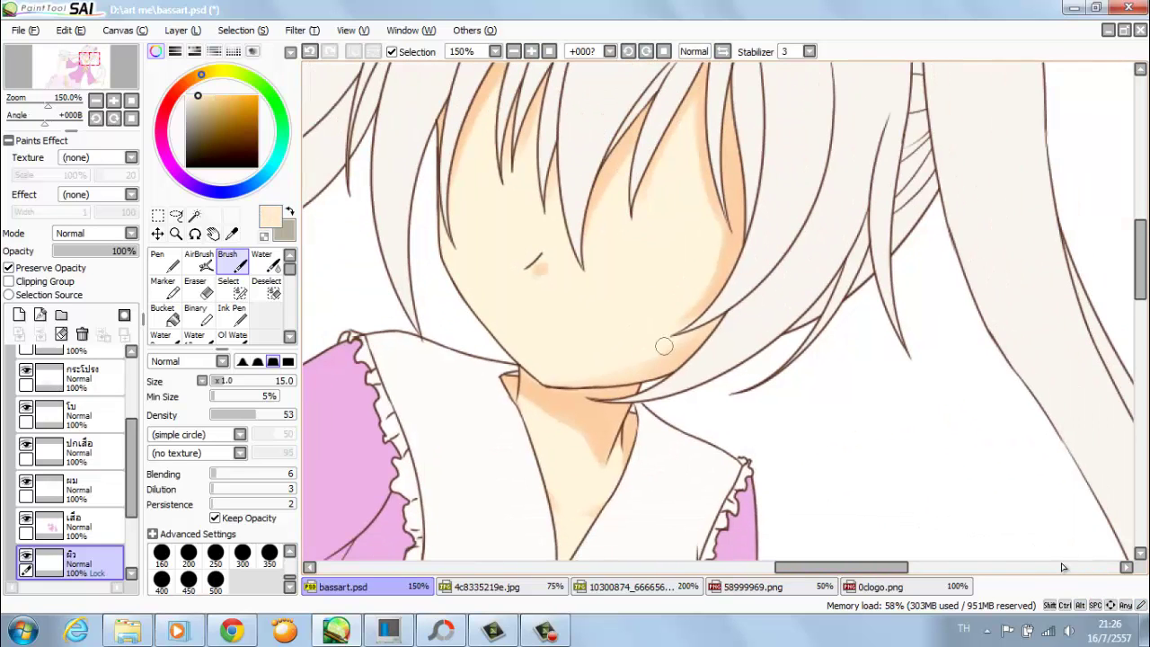
- Sample a darker skin shadow from 4c8335219e.jpg and deepen the neck shading in bassart.psd with the Brush at density 61
left_click_drag(606, 357, 544, 276)
left_click(448, 287, "alt")
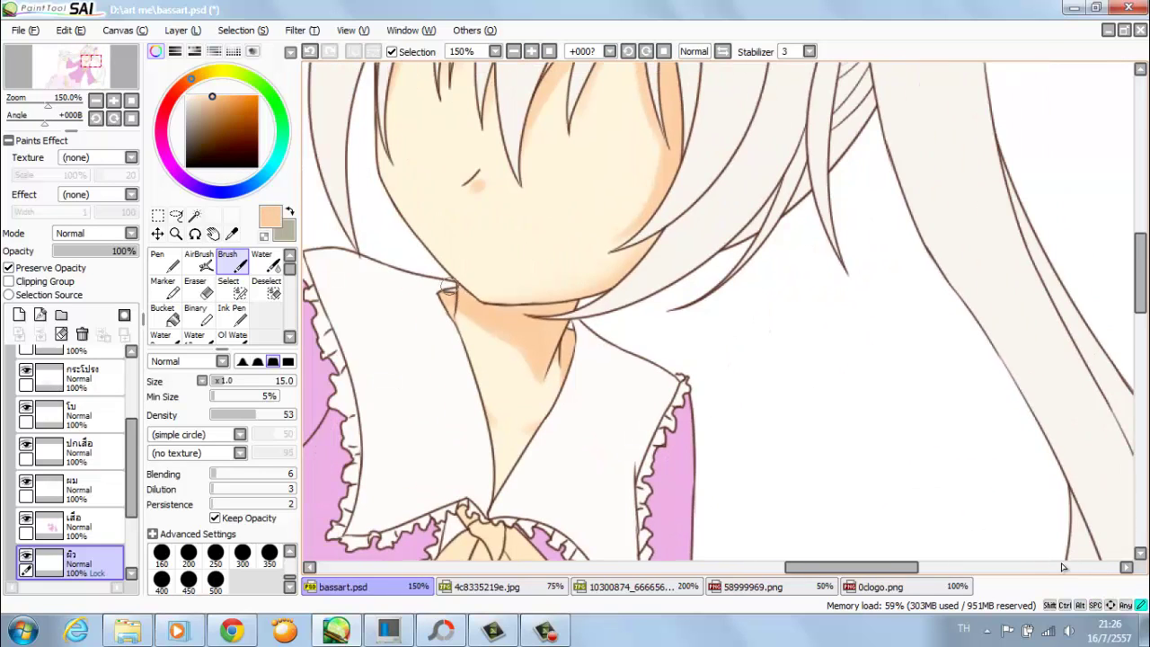
key("ctrl+Tab")
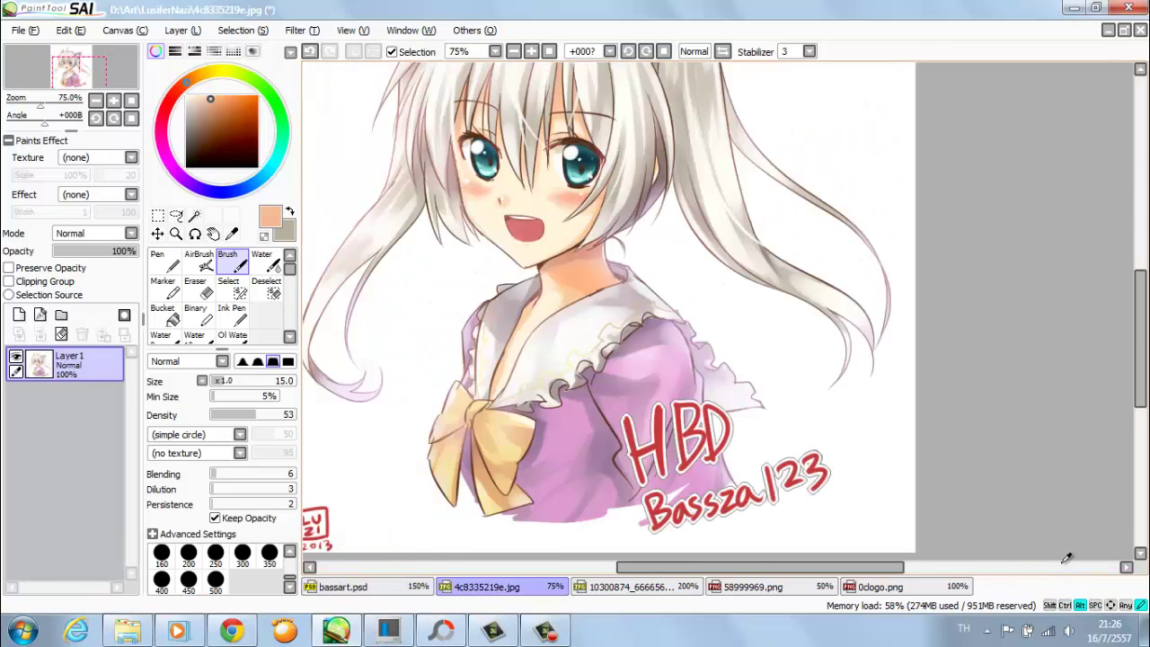
key("ctrl+shift+Tab")
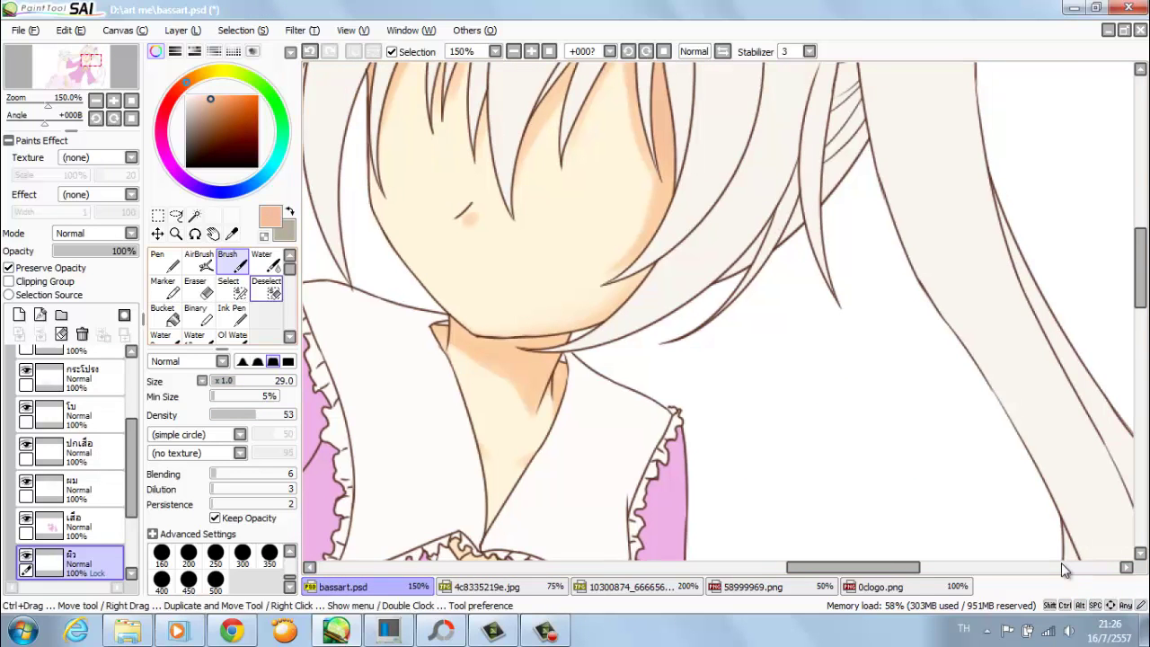
left_click_drag(629, 503, 649, 296)
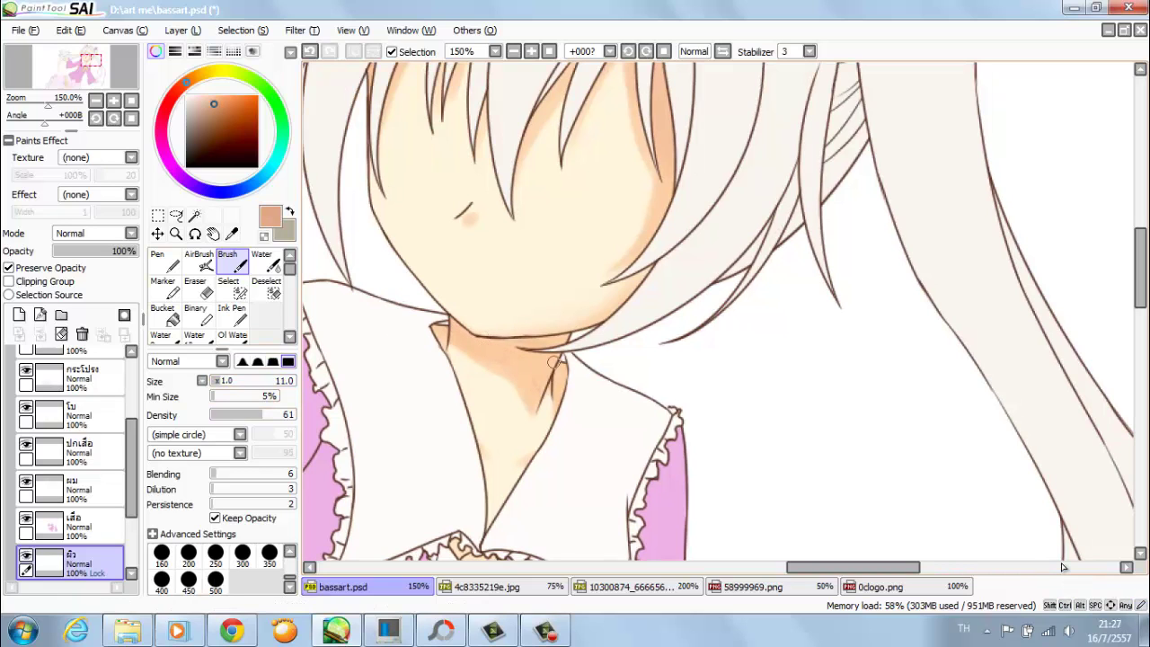
scroll(1062, 566, "down", 3)
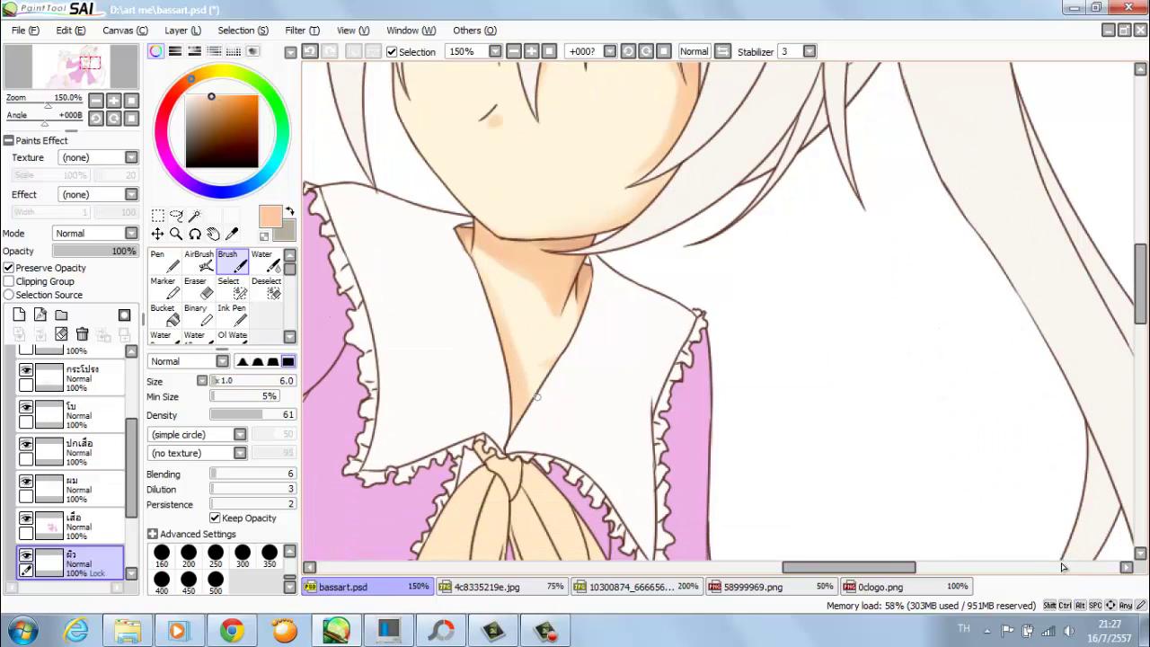
- Shade the palm, fingers and wrist of the raised hand below the bird in peach, using Brush sizes 23 and 11
scroll(1061, 566, "down", 3)
scroll(1061, 566, "down", 2)
scroll(1061, 566, "right", 2)
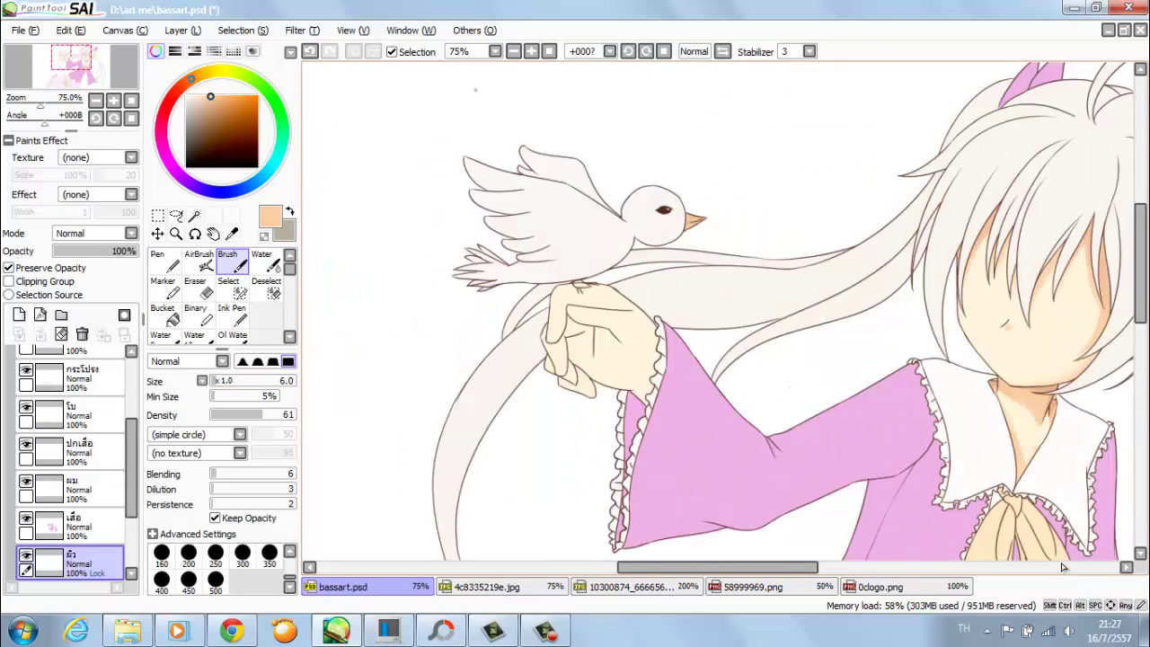
scroll(1061, 566, "up", 2)
key("]")
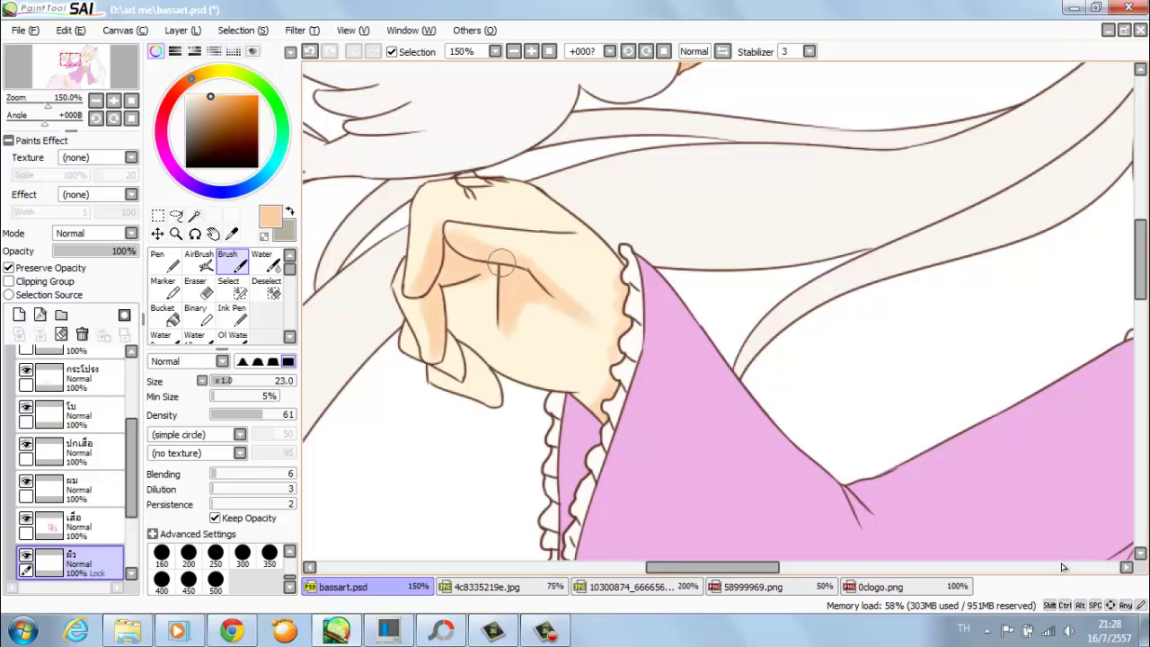
mouse_move(501, 264)
left_mouse_down()
mouse_move(512, 370)
mouse_move(488, 356)
mouse_move(494, 276)
left_mouse_up()
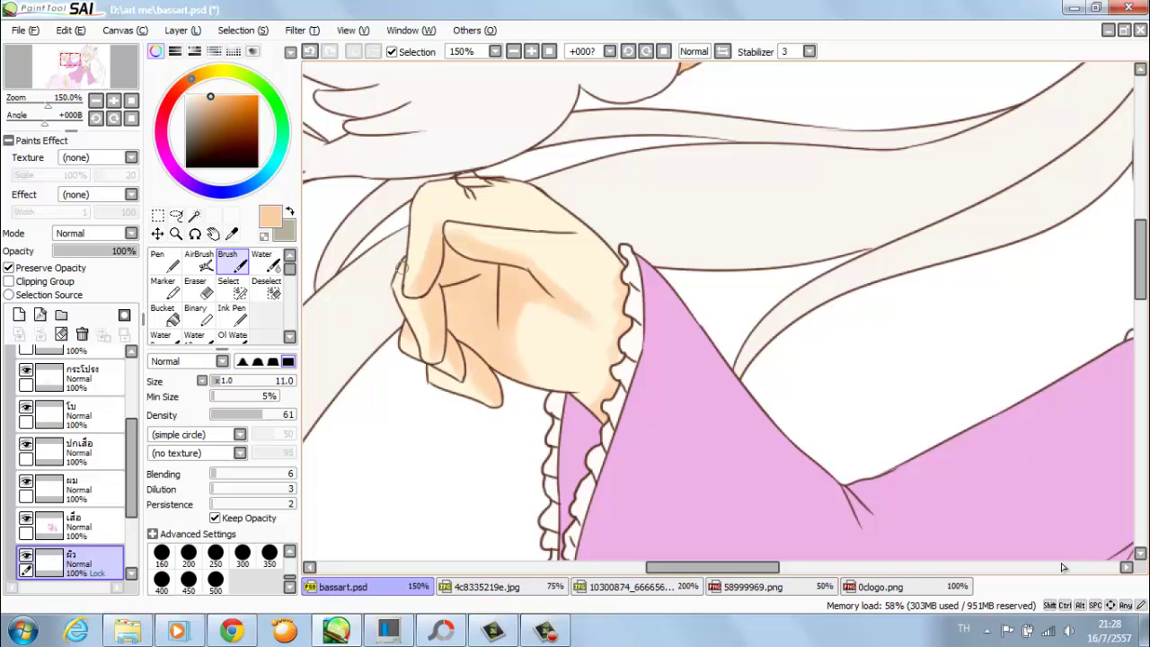
- Add shading along the raised hand's upper finger crease and back with the Water tool and the Brush at size 11
scroll(401, 267, "up", 3)
key("c")
scroll(611, 377, "up", 2)
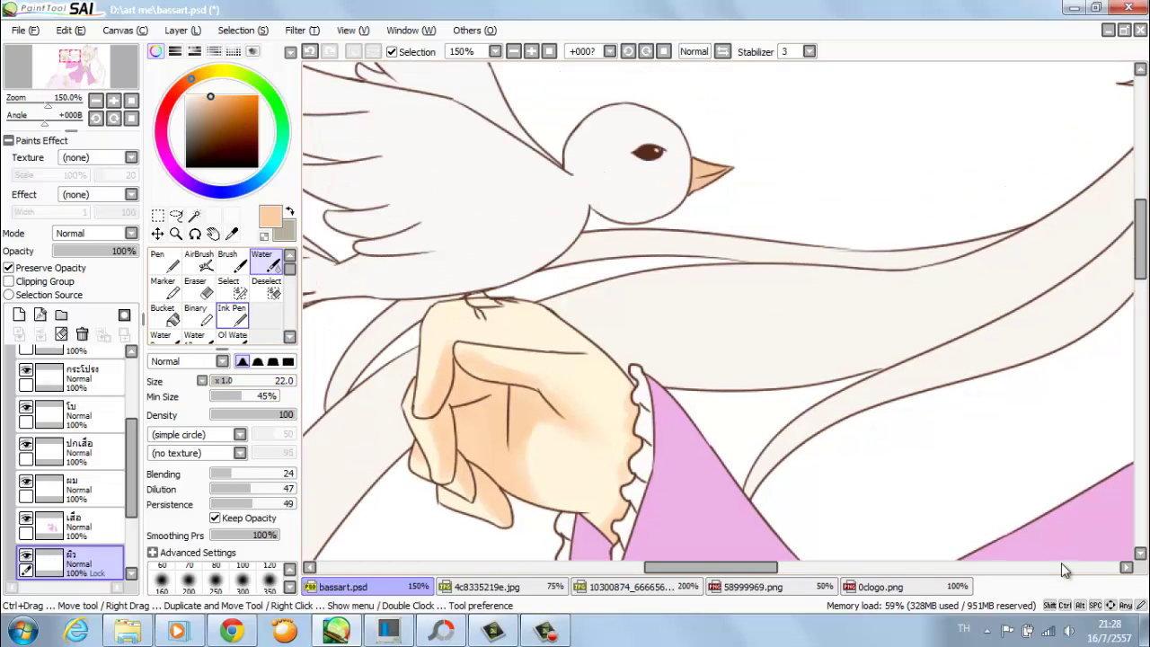
key("b")
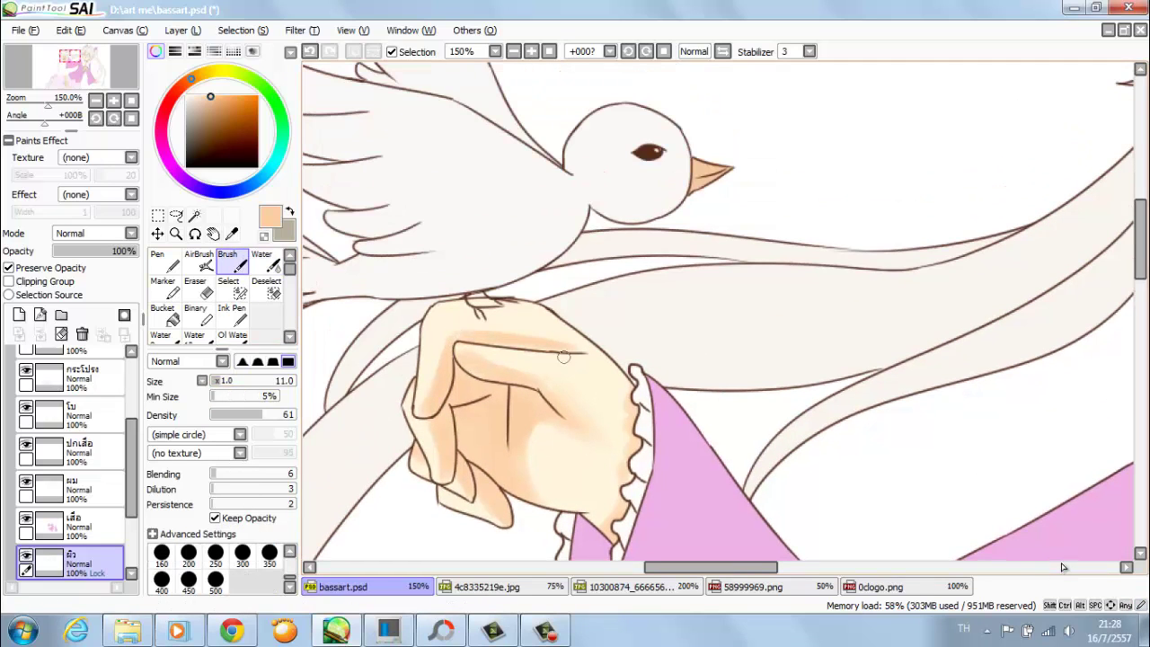
- Look over the Shout Box on irpg.in.th in Chrome and return to the drawing in PaintTool SAI
key("alt+Tab")
scroll(849, 268, "down", 2)
scroll(849, 268, "up", 2)
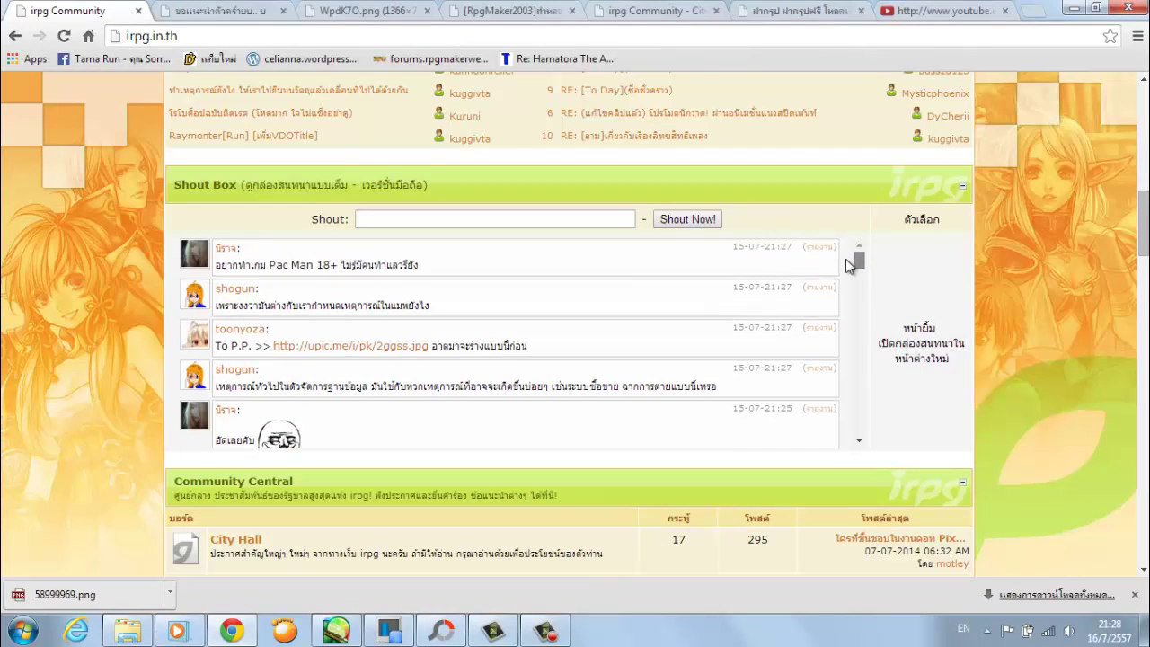
left_click(490, 632)
left_click(336, 632)
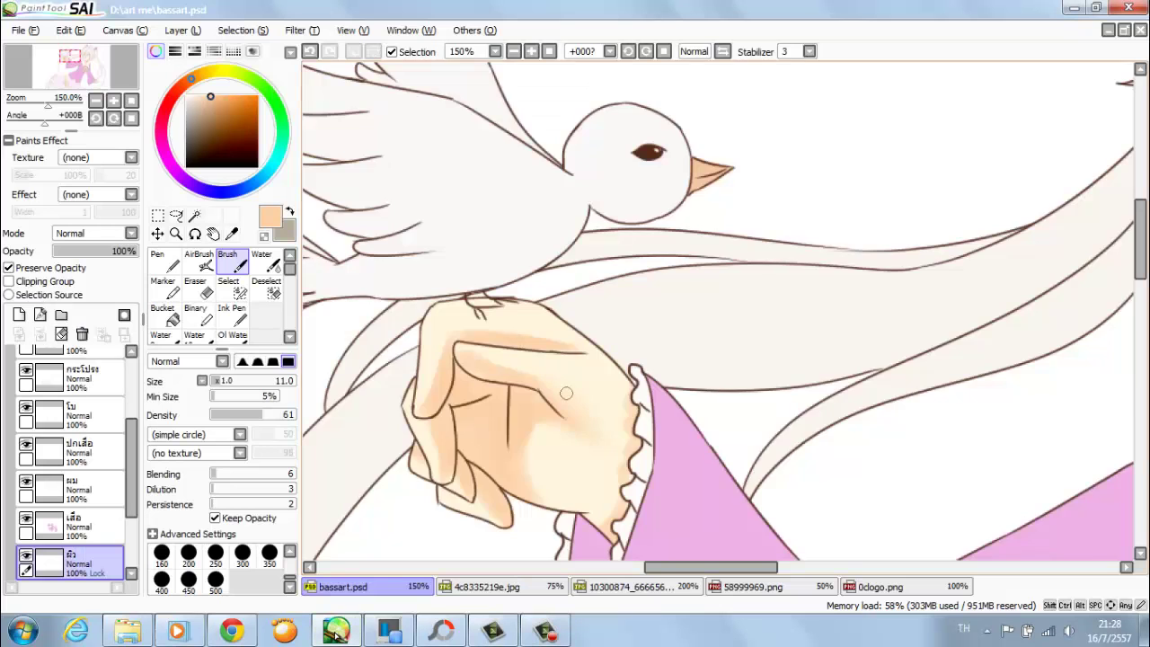
- Shade the lowered hand at the sleeve cuff in peach with the Brush at size 14, adding the sampled pale skin tone
key("minus")
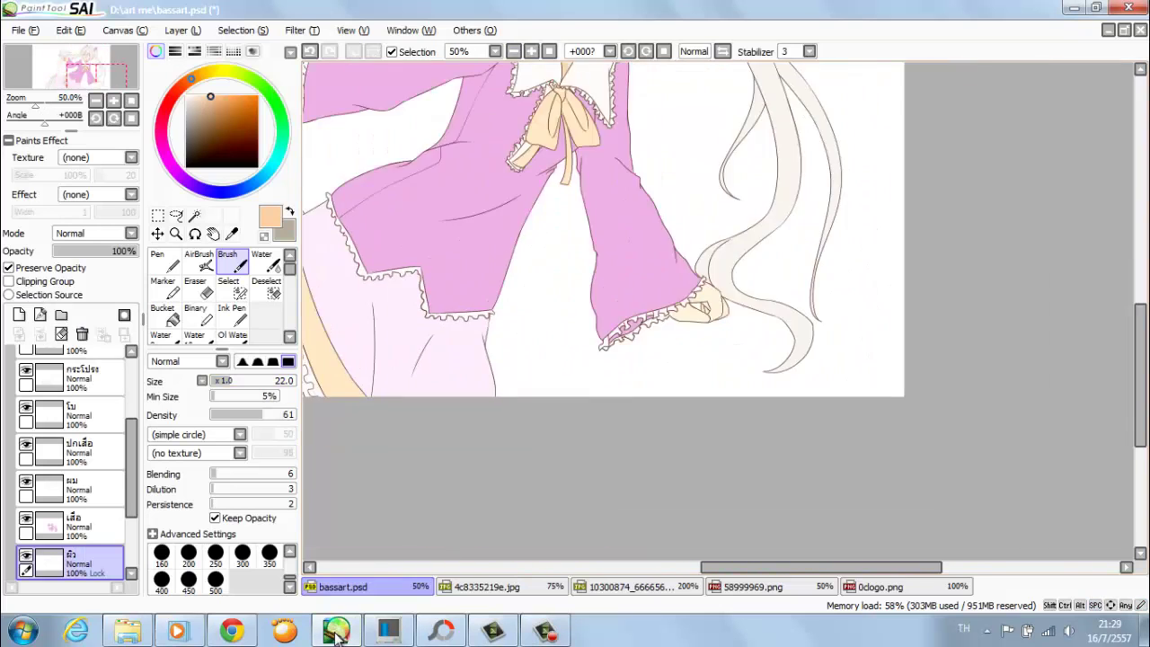
key("plus")
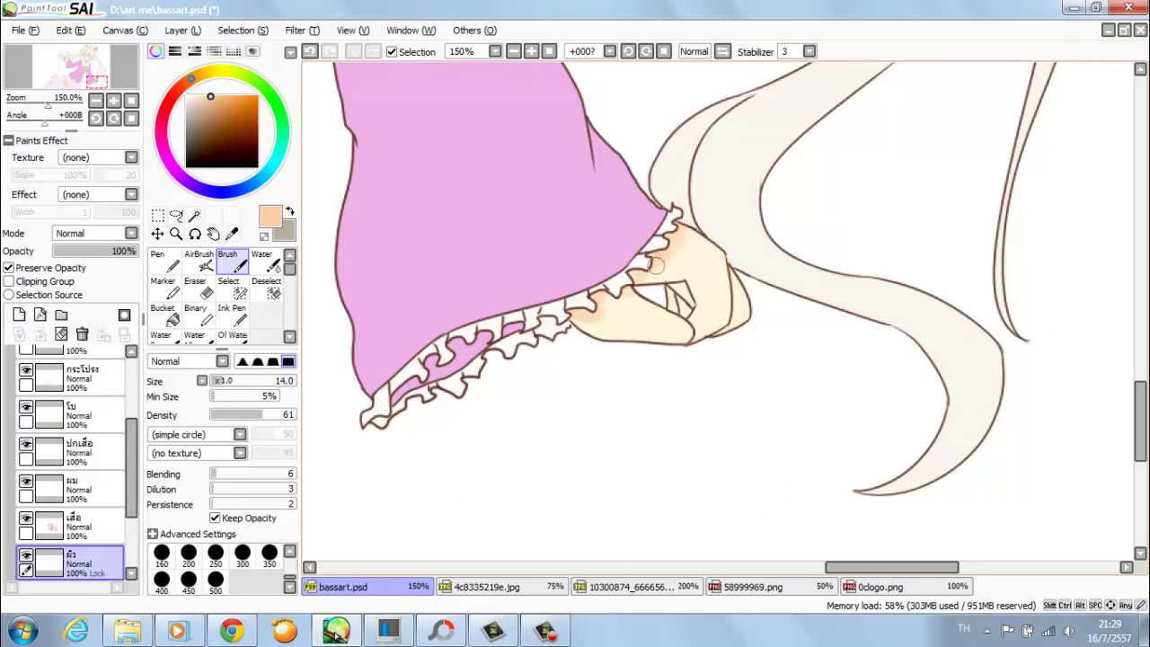
left_click(273, 361)
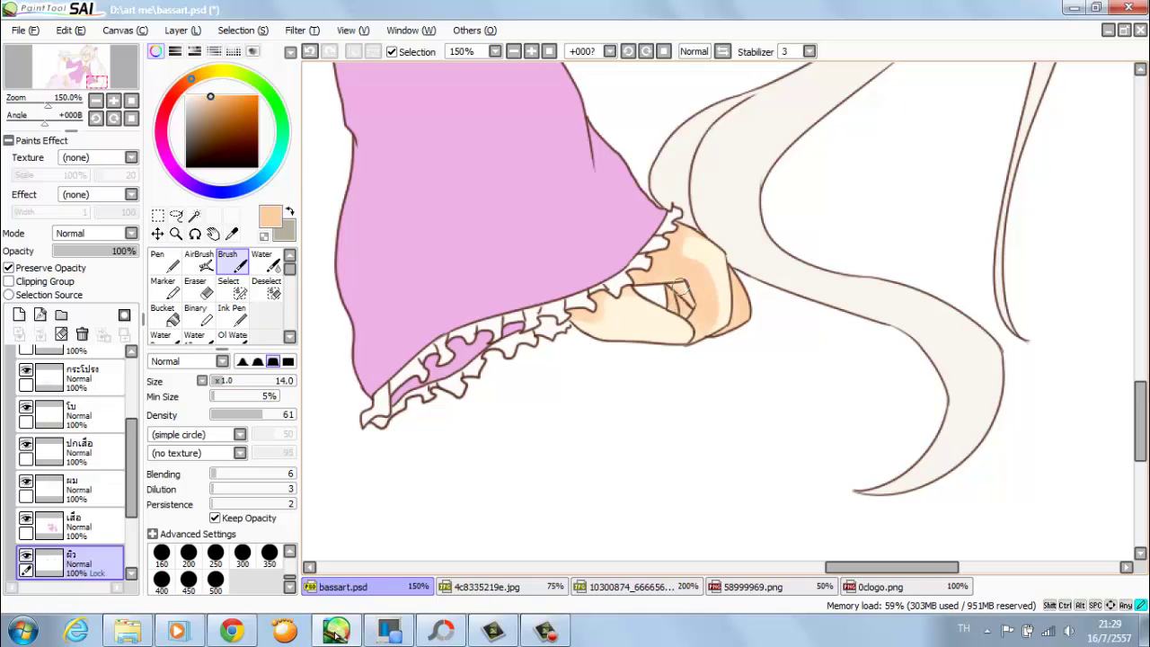
left_click_drag(691, 334, 602, 325)
left_click(683, 269, "alt")
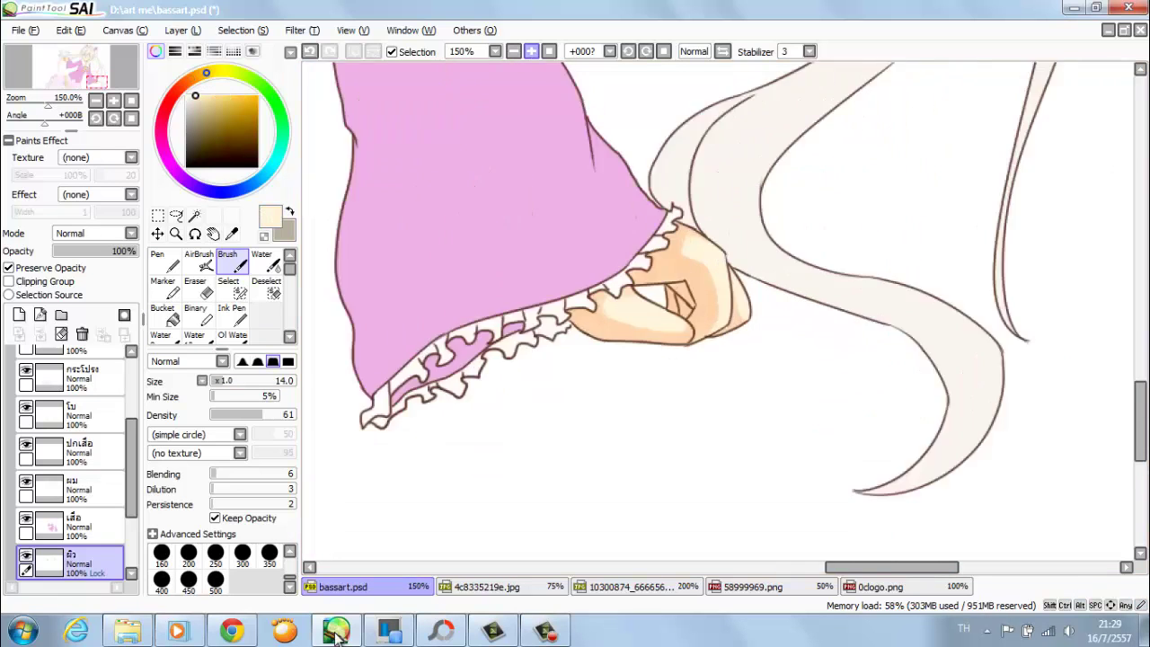
key("plus")
left_click(714, 333, "alt")
- Deepen the raised hand's shadows between the fingers and in the palm with a darker peach at Brush size 11
key("minus")
key("minus")
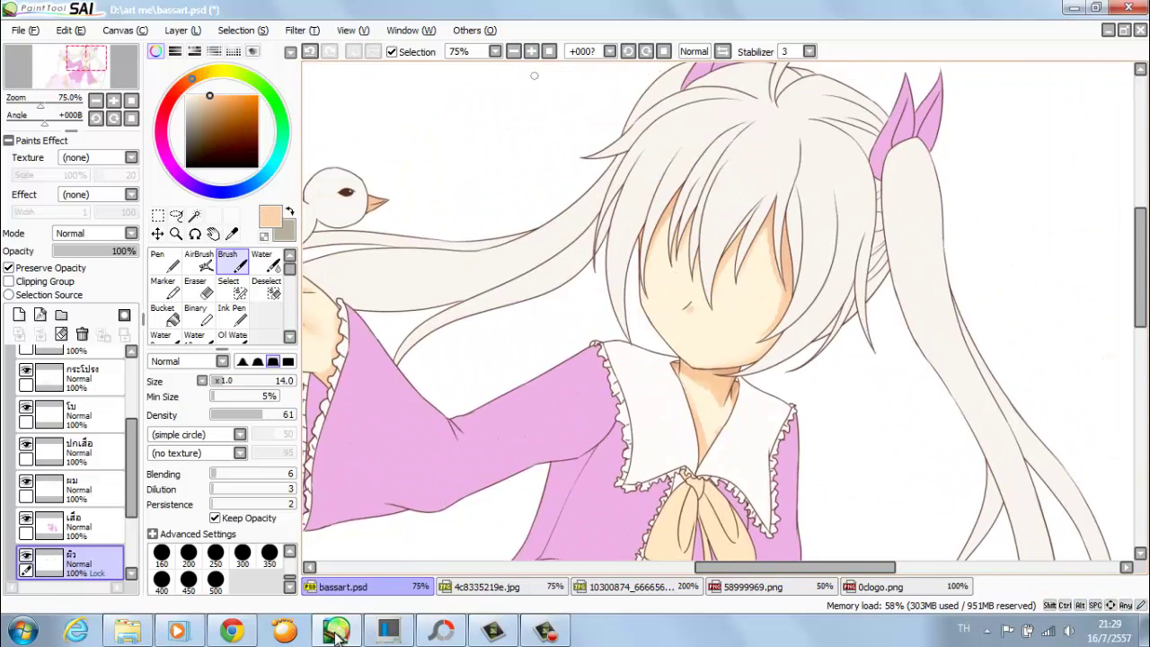
key("plus")
key("plus")
key("minus")
key("minus")
key("plus")
key("plus")
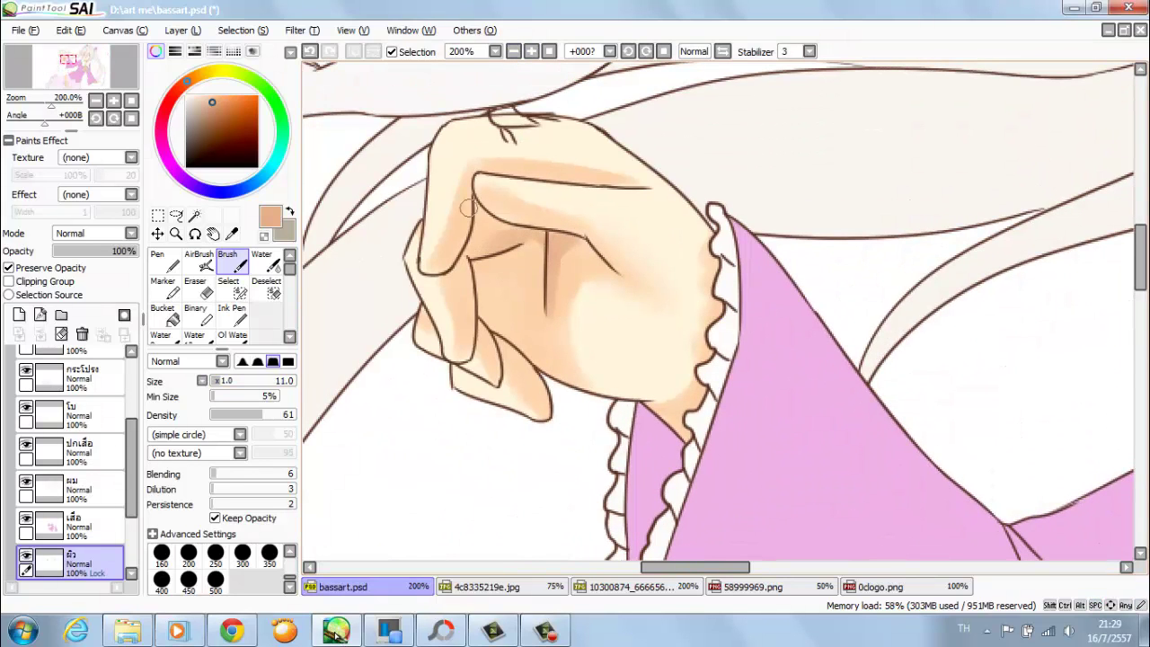
key("w")
key("b")
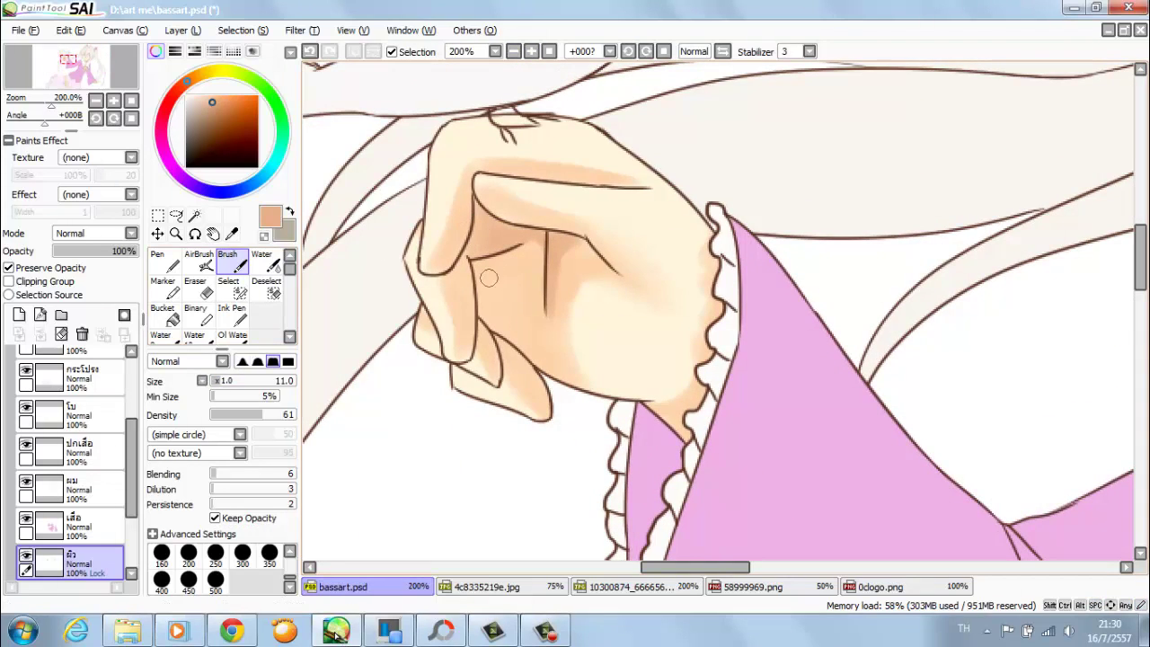
- Touch up the shadows between the lowered hand's fingers in darker peach with the Brush at size 11
key("w")
key("minus")
key("minus")
scroll(725, 314, "down", 5)
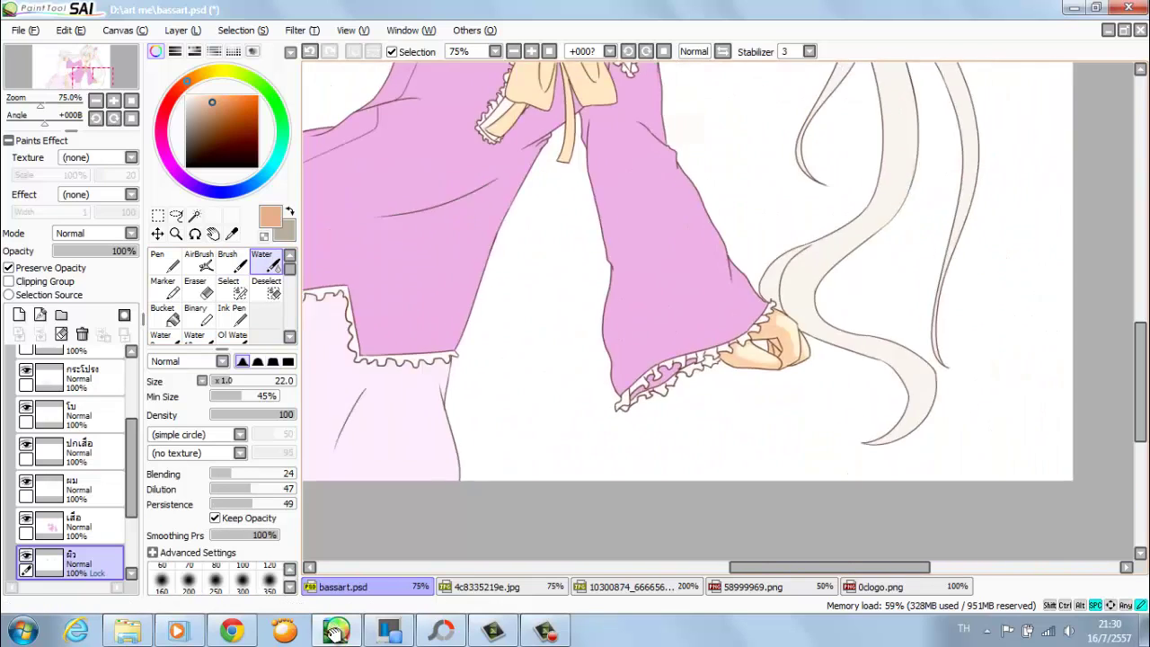
key("plus")
key("plus")
key("b")
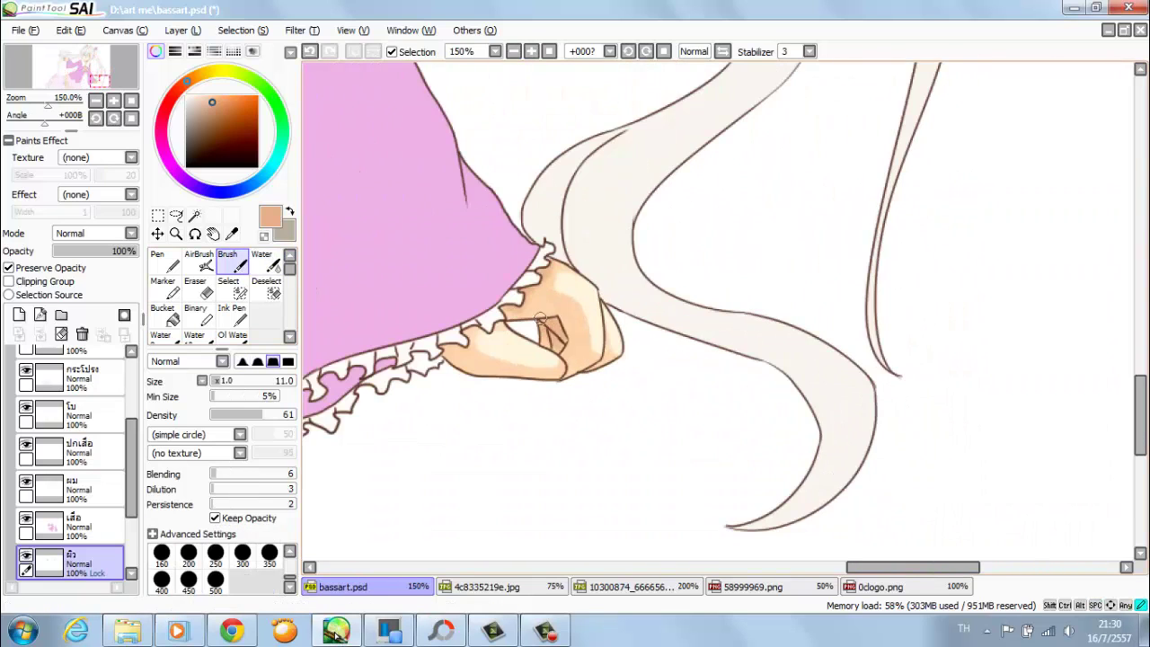
- Refine the skin shading on the face below the fringe with the Brush, sampling a light peach skin tone
scroll(542, 319, "up", 5)
key("w")
key("b")
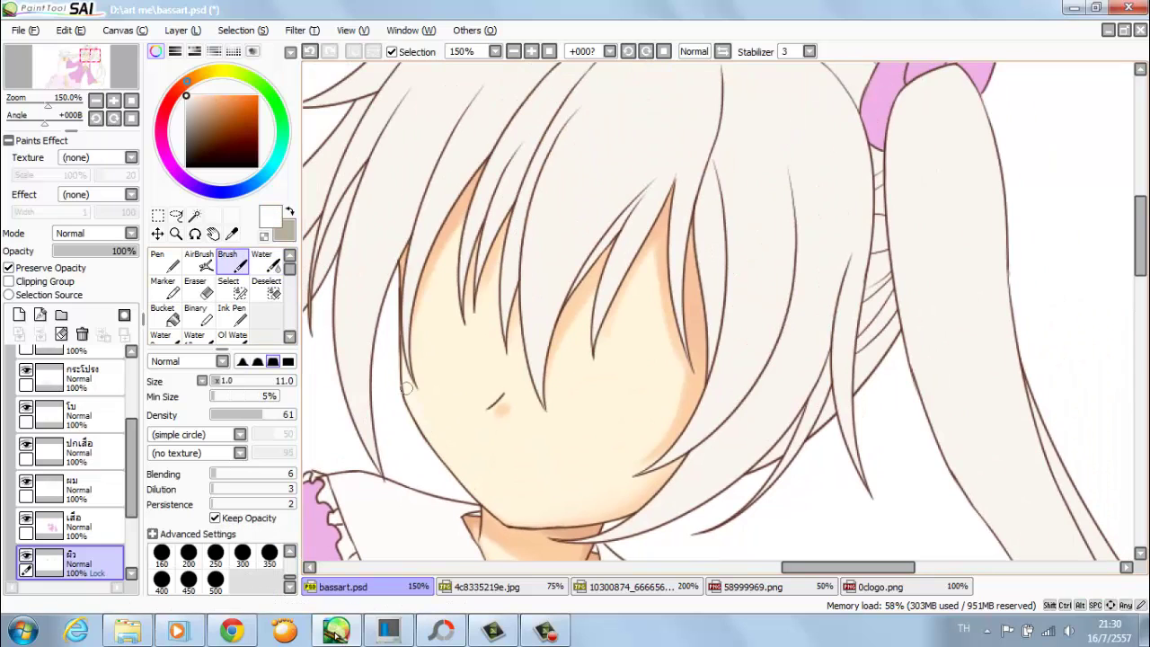
mouse_move(481, 510)
left_mouse_down()
mouse_move(486, 267)
mouse_move(467, 216)
mouse_move(526, 225)
left_mouse_up()
left_click(481, 223, "alt")
- Make the เสื้อ layer active with its opacity preserved and choose a darker purple for the blouse shadows
key("Page_Down")
key("Page_Down")
key("Page_Down")
key("Page_Down")
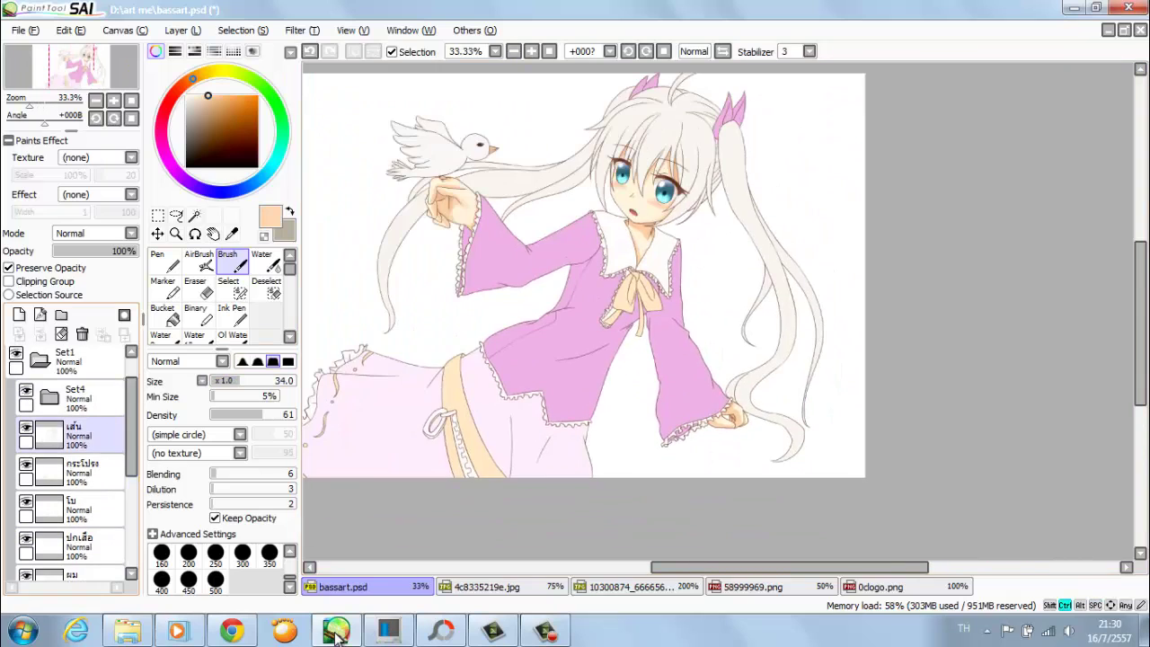
key("Page_Up")
key("Page_Up")
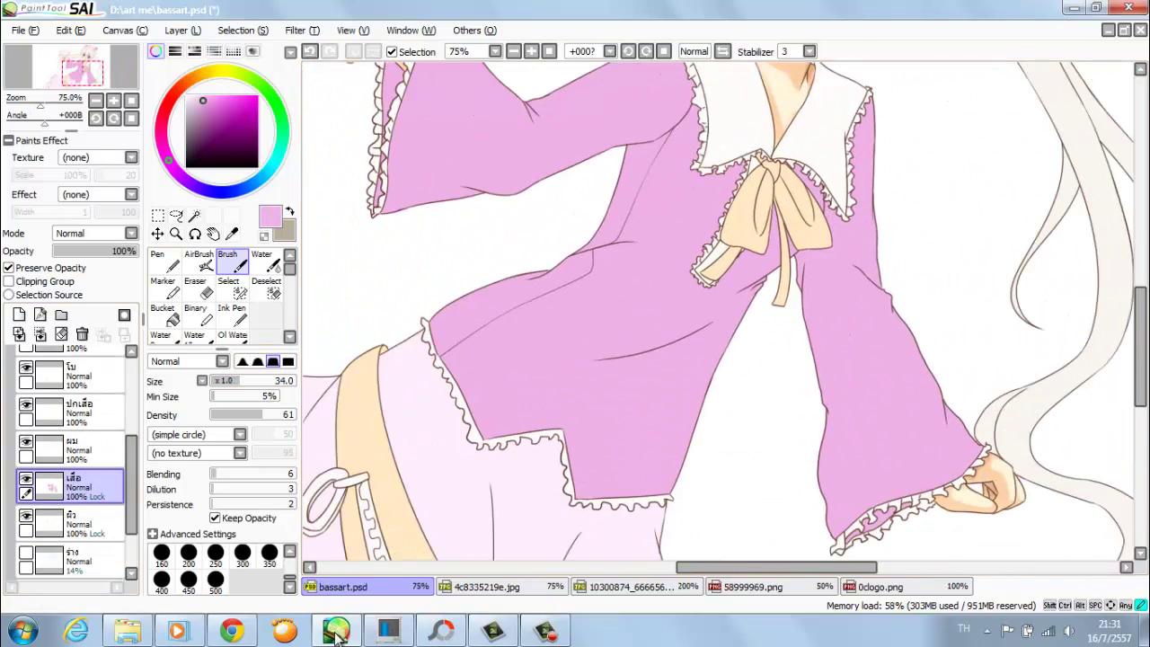
left_click(210, 114)
- Mirror the canvas view and shade the blouse beside the bow in darker purple with the Brush at size 39
left_click_drag(719, 270, 629, 305)
key("h")
mouse_move(540, 314)
left_mouse_down()
mouse_move(589, 269)
mouse_move(550, 310)
mouse_move(538, 287)
left_mouse_up()
key("ctrl+z")
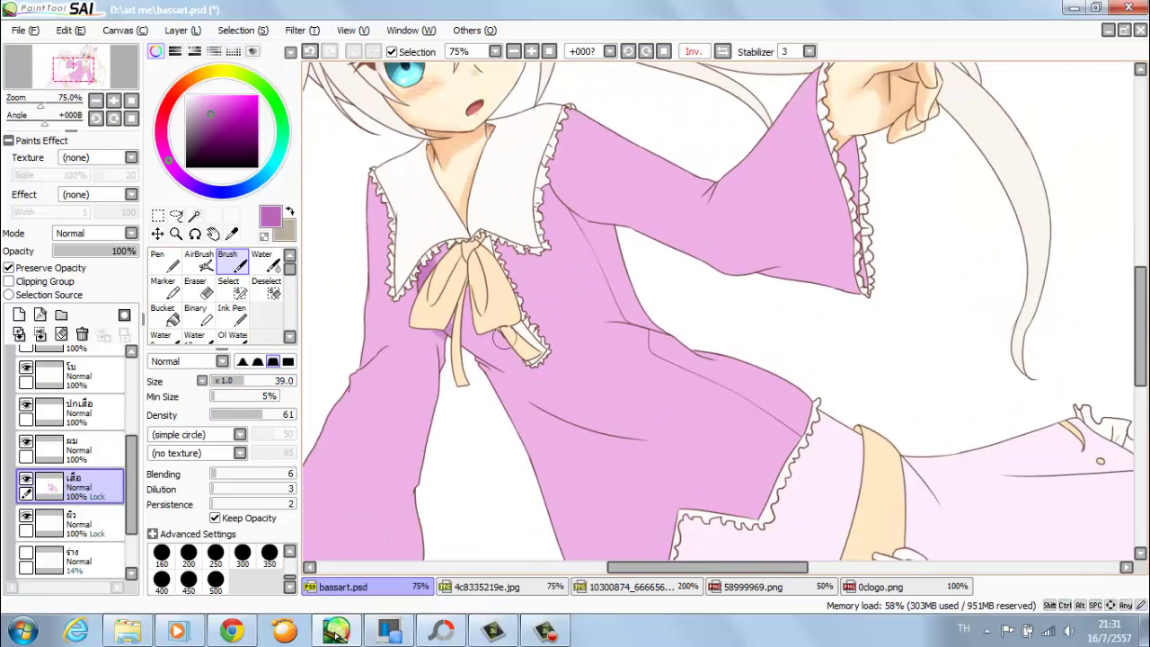
left_click_drag(526, 301, 557, 265)
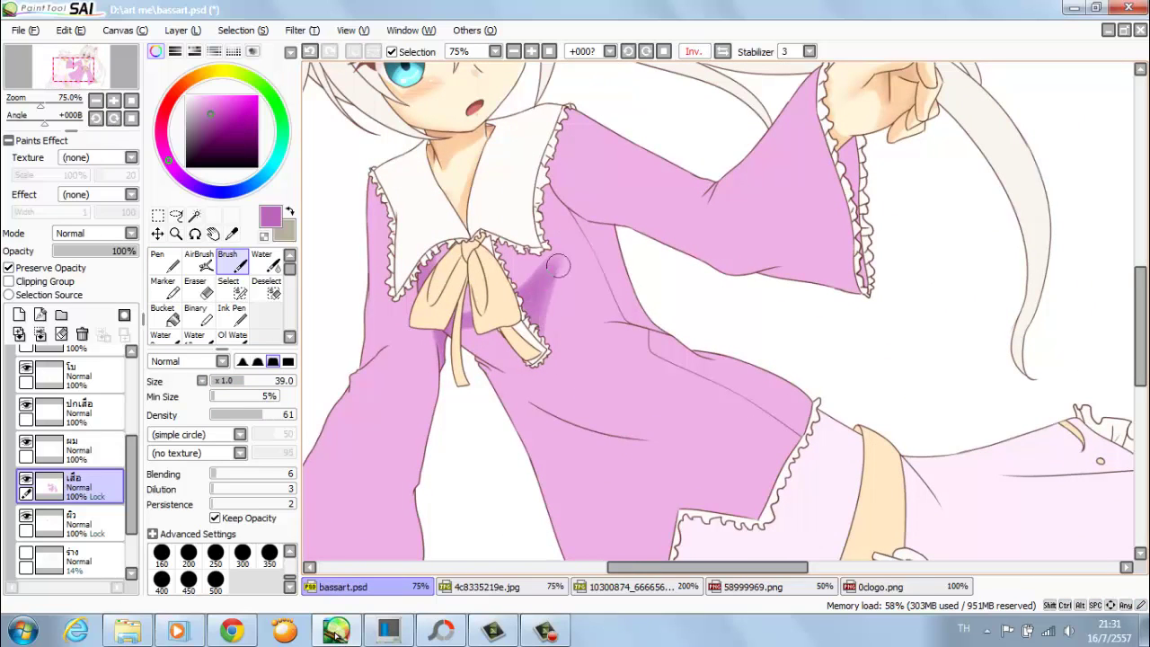
- Paint the diagonal fold shadow below the bow with the Brush at size 25, softening its lower end with the light blouse colour
key("bracketleft")
key("bracketleft")
key("bracketleft")
left_click_drag(485, 346, 620, 418)
mouse_move(539, 387)
left_mouse_down()
mouse_move(611, 418)
mouse_move(657, 422)
left_mouse_up()
scroll(504, 297, "down", 3)
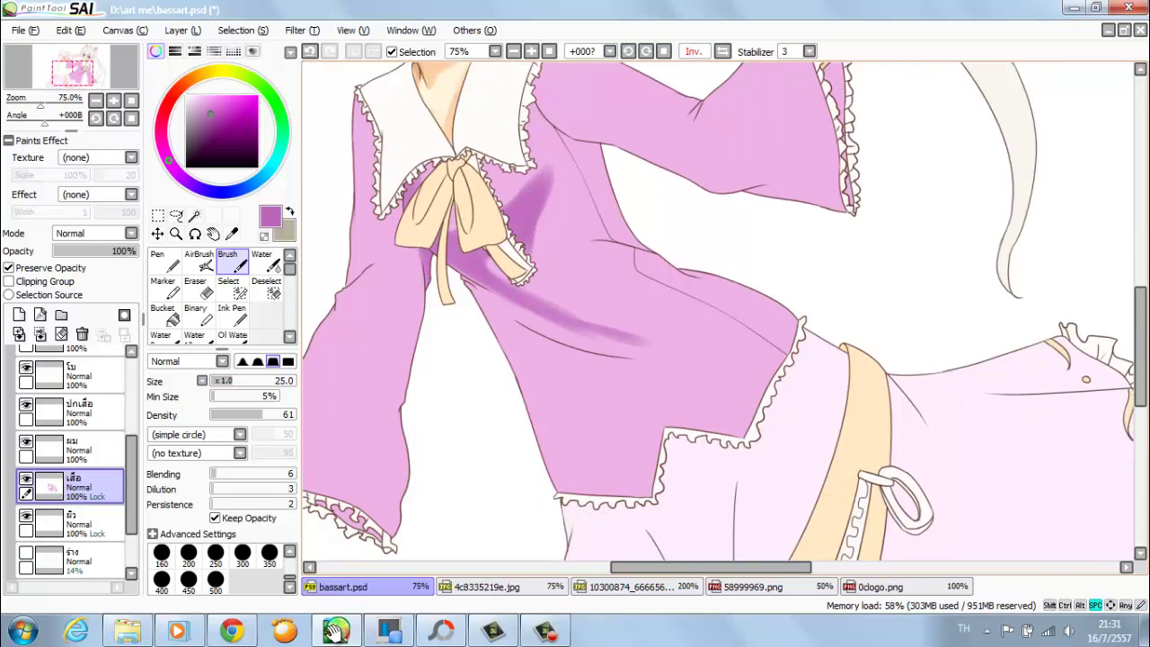
left_click_drag(539, 341, 648, 368)
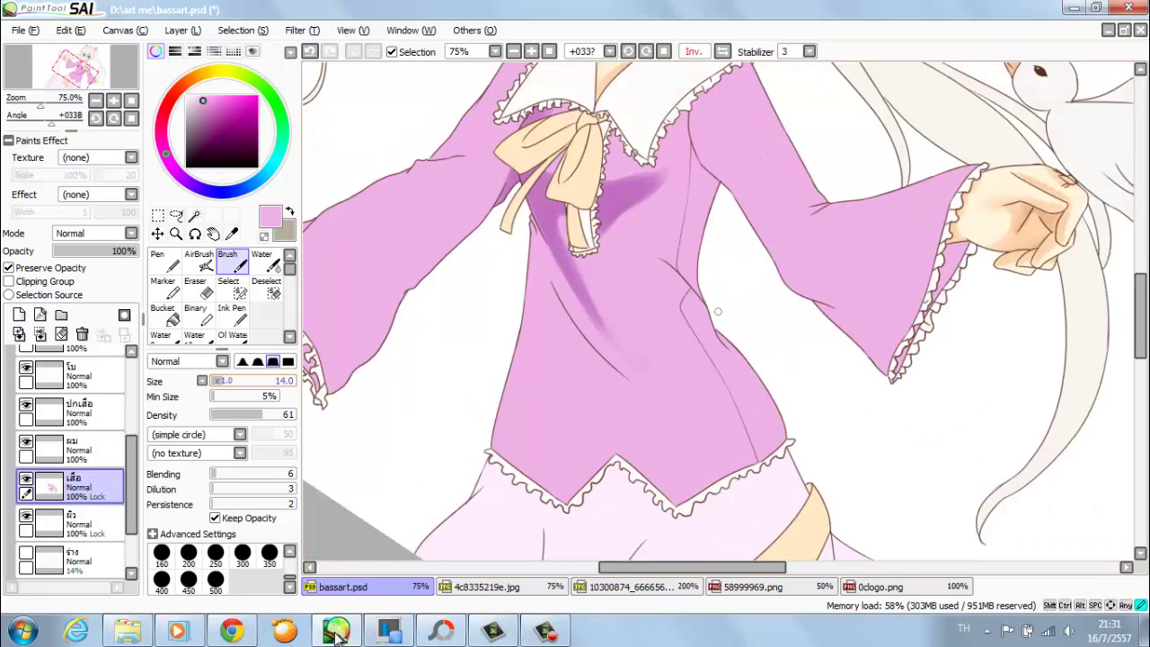
- Shade the blouse's front edge from the bow down to the pointed hem in the sampled darker purple with a larger Brush
left_click(407, 255, "alt")
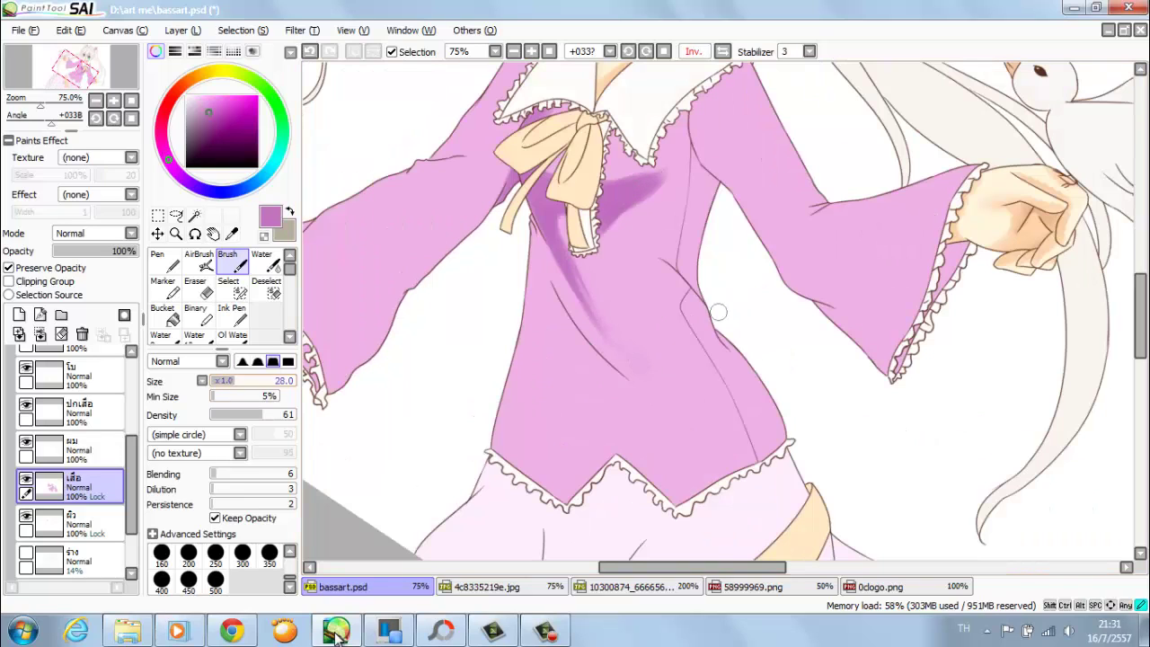
key("bracketright")
left_click_drag(539, 234, 526, 341)
left_click_drag(575, 297, 521, 468)
key("bracketright")
key("bracketright")
left_click_drag(539, 368, 521, 494)
mouse_move(575, 359)
left_mouse_down()
mouse_move(505, 499)
mouse_move(547, 392)
left_mouse_up()
- Add curved fold shadows across the middle of the blouse below the waist with a smaller Brush
key("bracketleft")
key("bracketleft")
key("bracketleft")
key("bracketleft")
left_click_drag(575, 306, 629, 423)
mouse_move(588, 326)
left_mouse_down()
mouse_move(628, 363)
mouse_move(689, 380)
left_mouse_up()
- Shade the blouse's side panel between the waist and the hem in darker purple with the Brush at size 49
mouse_move(739, 348)
left_mouse_down()
mouse_move(503, 306)
mouse_move(544, 409)
mouse_move(480, 342)
left_mouse_up()
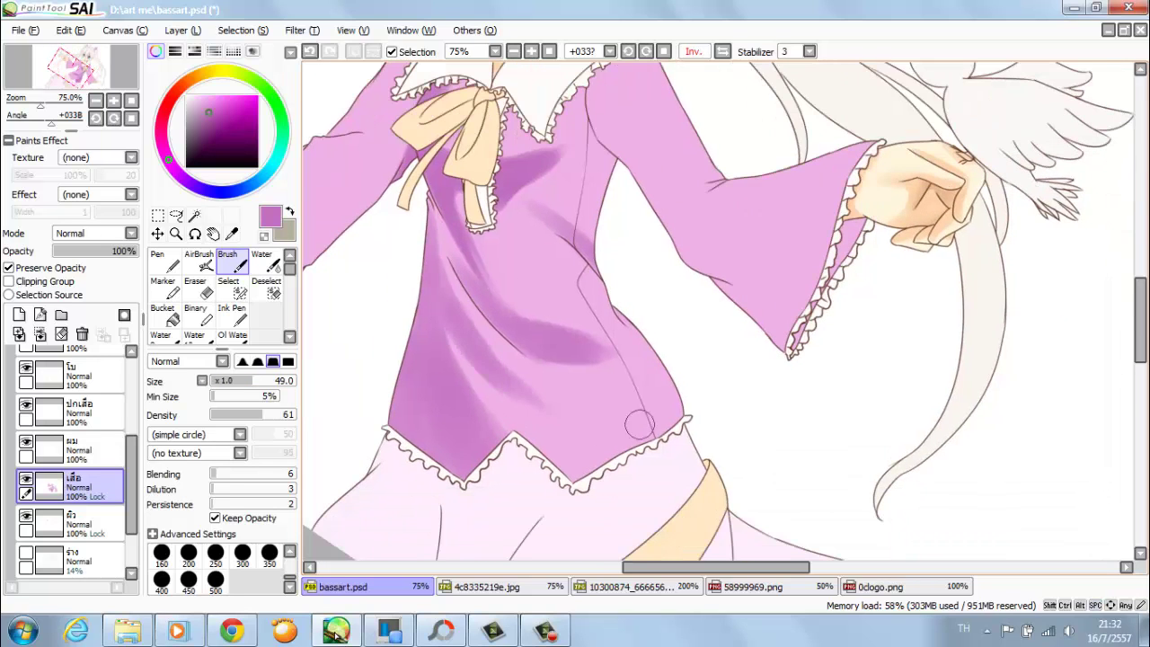
mouse_move(625, 312)
left_mouse_down()
mouse_move(667, 392)
mouse_move(629, 519)
left_mouse_up()
left_click_drag(478, 299, 445, 352)
- Shade the raised sleeve's elbow crease and lower edge in darker purple with the Brush at size 35
key("bracketleft")
key("bracketleft")
key("bracketleft")
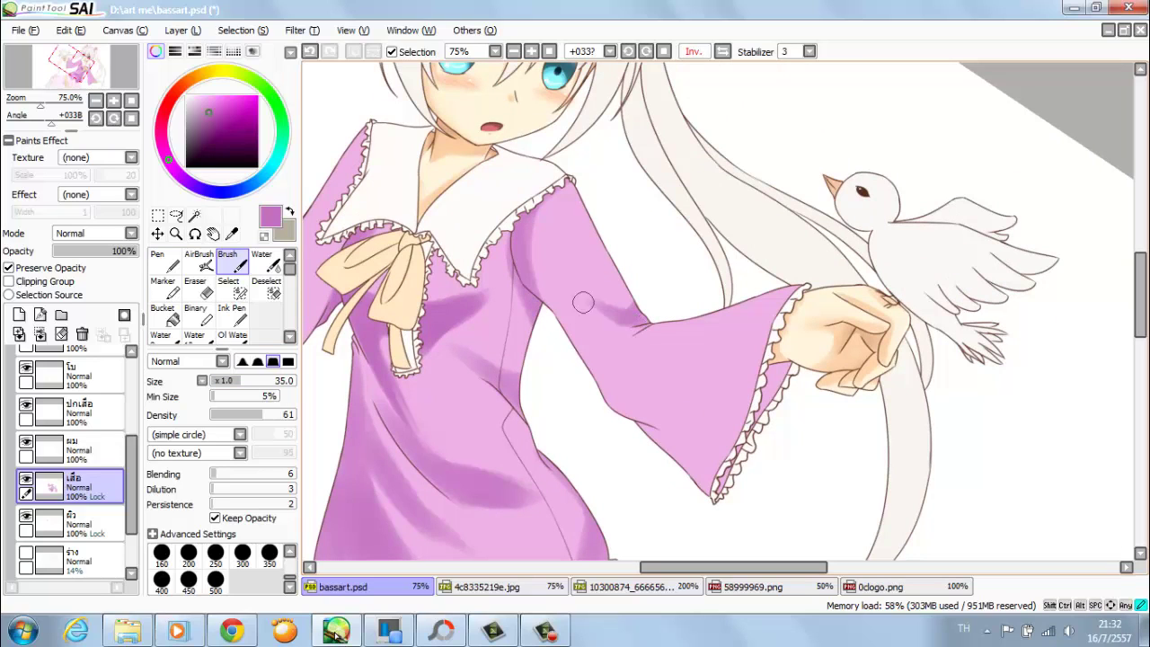
mouse_move(583, 303)
left_mouse_down()
mouse_move(552, 327)
mouse_move(701, 467)
left_mouse_up()
- Paint broad shadows across the raised sleeve's flared end and inside its cuff with the Brush at size 85
key("bracketright")
key("bracketright")
key("bracketright")
key("bracketright")
key("bracketright")
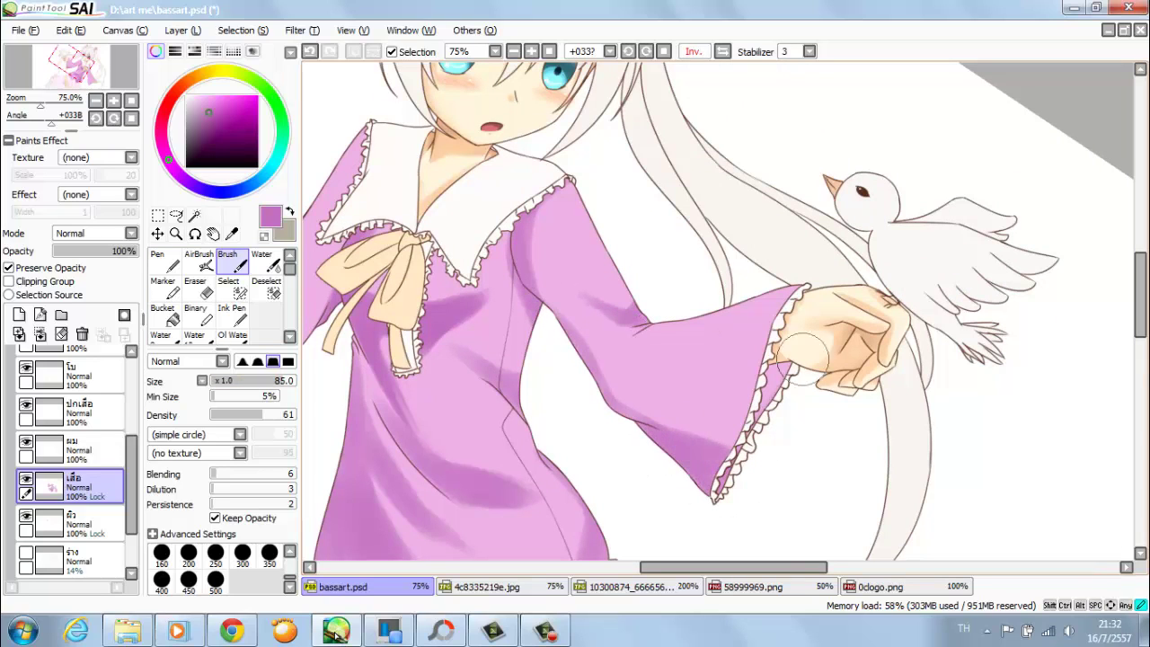
mouse_move(803, 353)
left_mouse_down()
mouse_move(724, 392)
mouse_move(624, 391)
mouse_move(768, 327)
mouse_move(744, 392)
mouse_move(753, 384)
mouse_move(599, 409)
mouse_move(824, 295)
left_mouse_up()
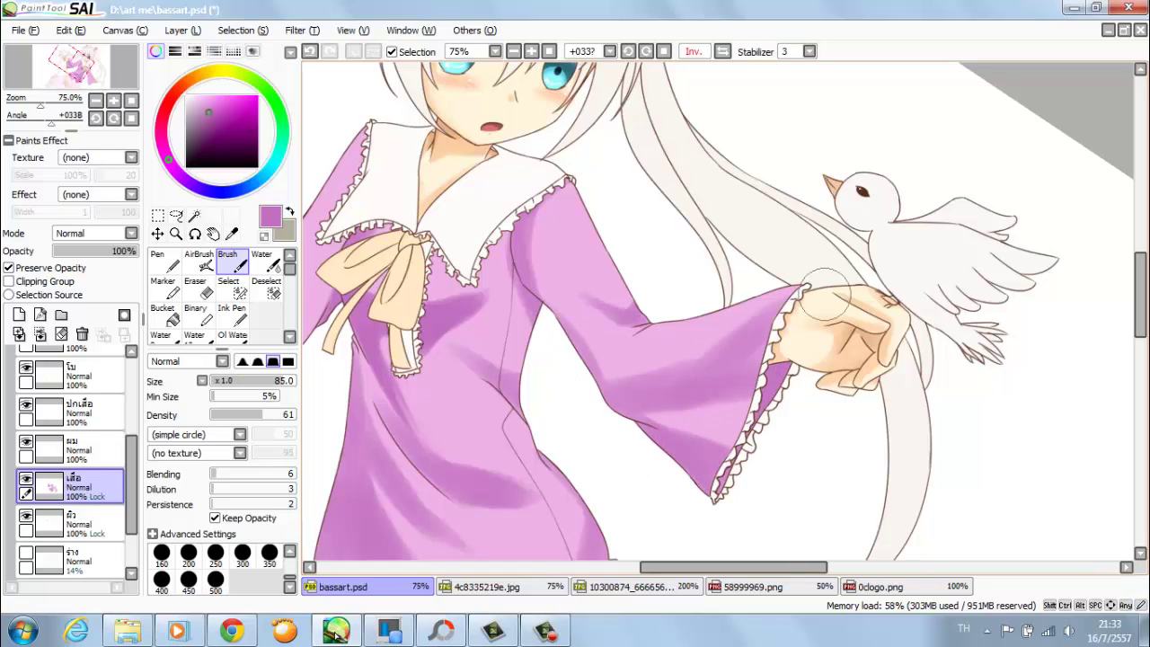
- Undo the last brush stroke and shade the raised sleeve's elbow fold with the brush size reduced to 29
key("bracketleft")
key("bracketleft")
key("bracketleft")
key("bracketleft")
key("bracketleft")
key("ctrl+z")
key("bracketleft")
key("bracketleft")
key("bracketleft")
key("bracketleft")
key("bracketleft")
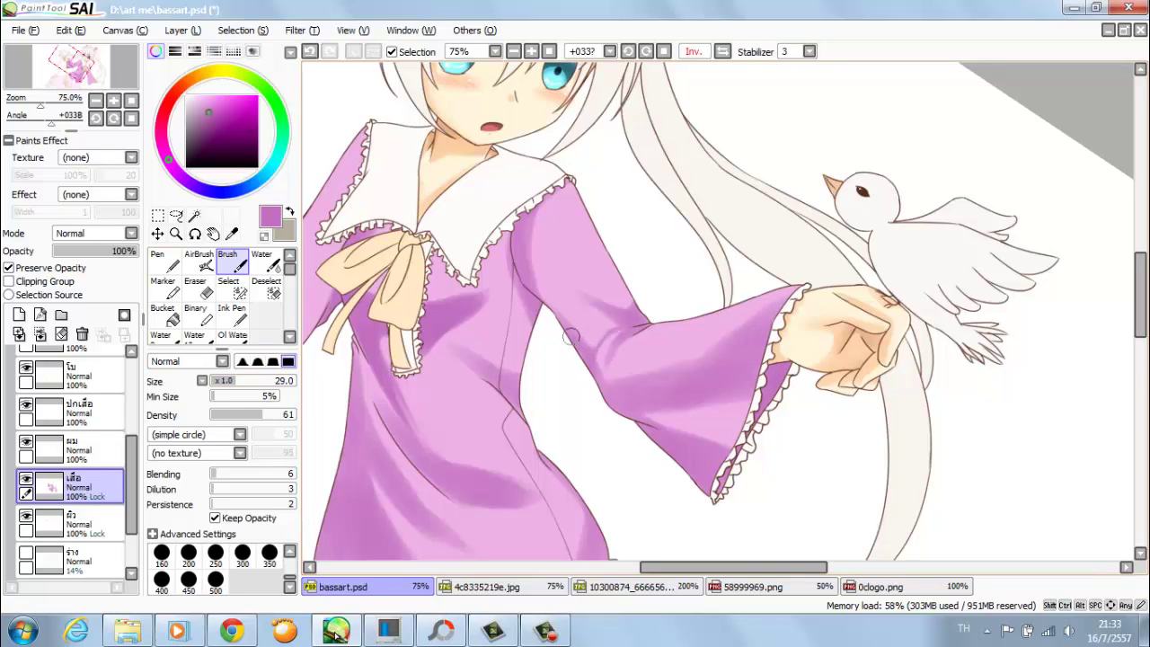
- Set the brush size to 48 and paint darker purple shadows on the lowered sleeve's cuff and along its underside
key("minus")
key("bracketright")
key("bracketright")
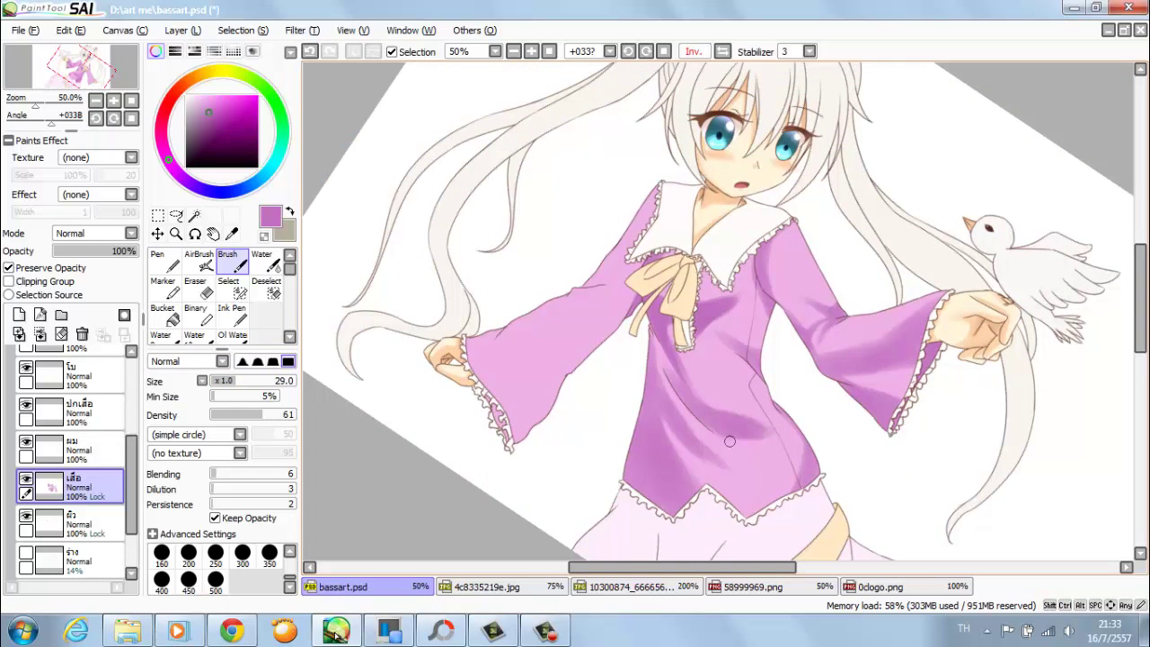
key("plus")
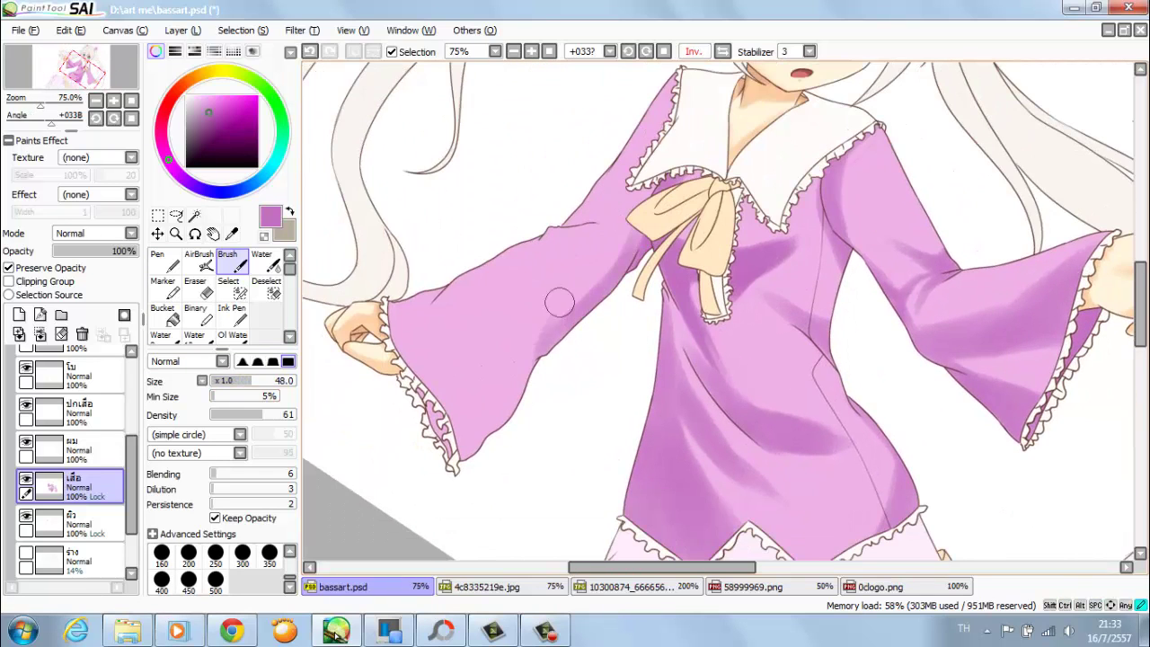
left_click_drag(505, 409, 462, 463)
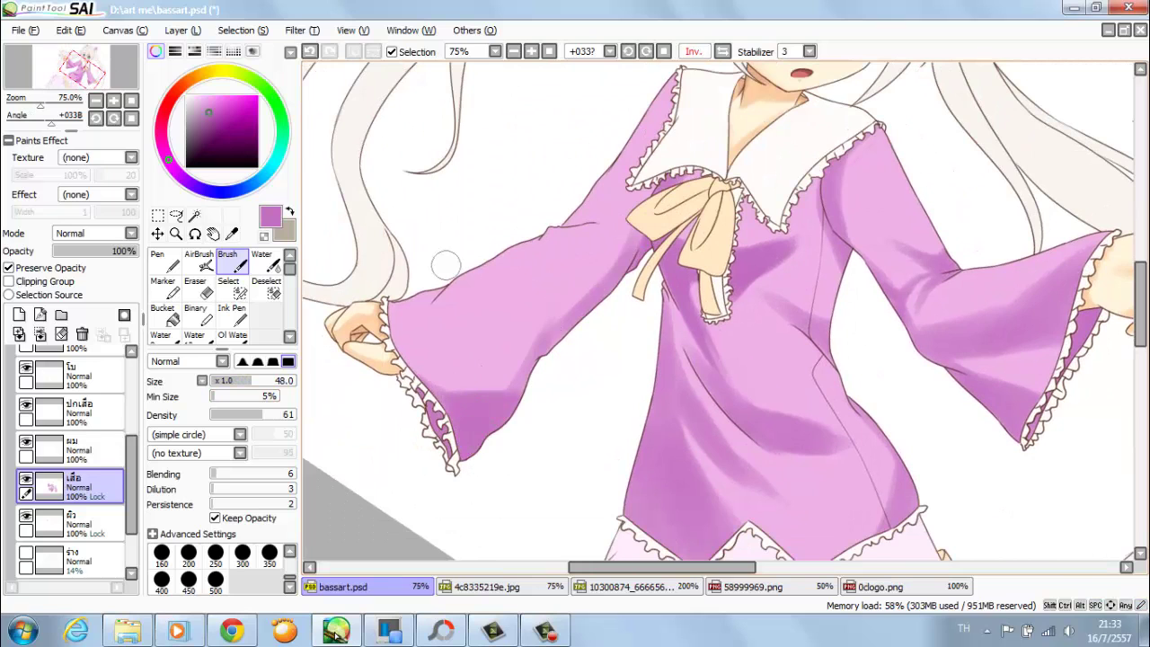
left_click_drag(629, 243, 531, 342)
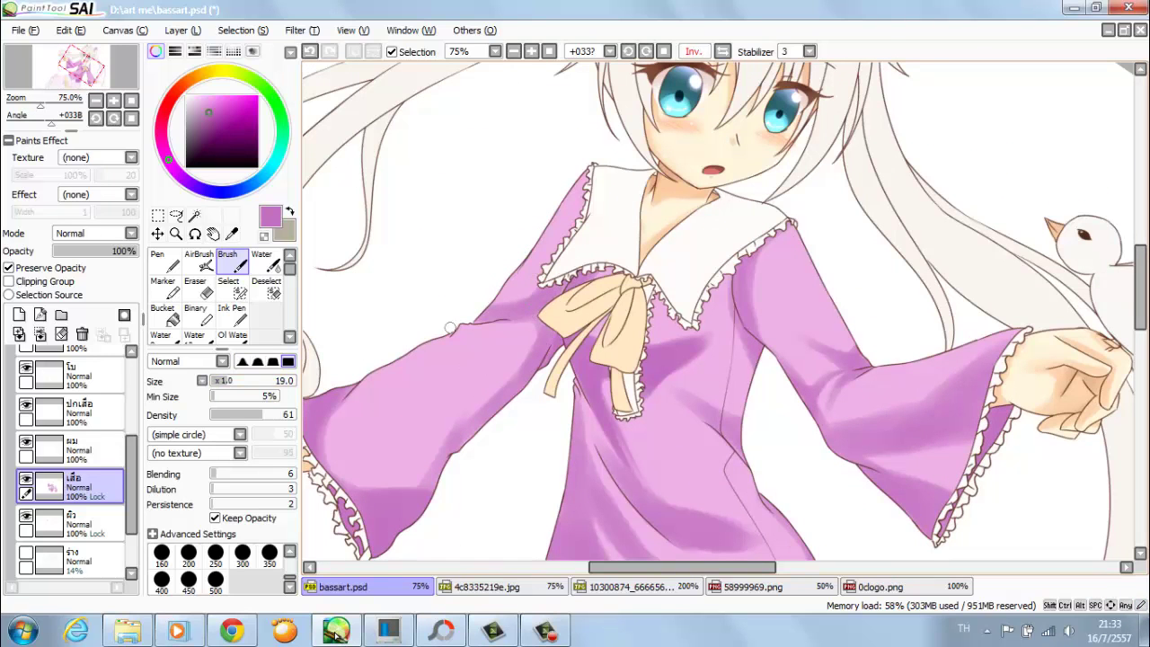
- Paint thin darker purple fold shadows at the waist below the bow with a size 15 brush
mouse_move(651, 417)
left_mouse_down()
mouse_move(530, 340)
mouse_move(593, 254)
left_mouse_up()
key("c")
key("b")
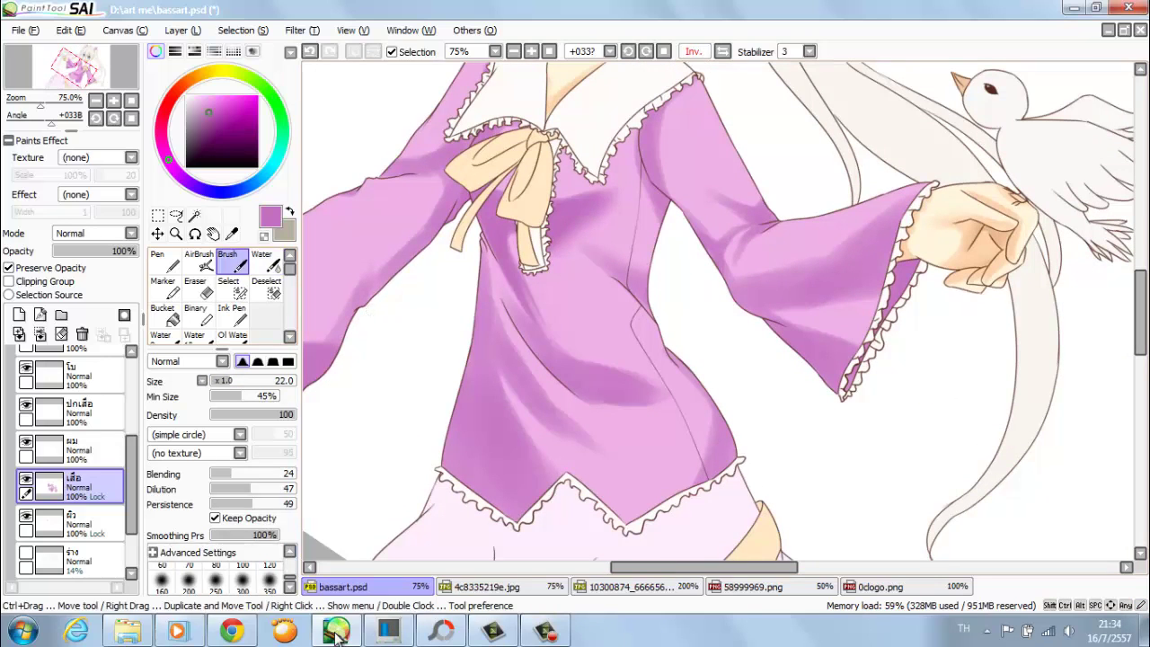
key("bracketright")
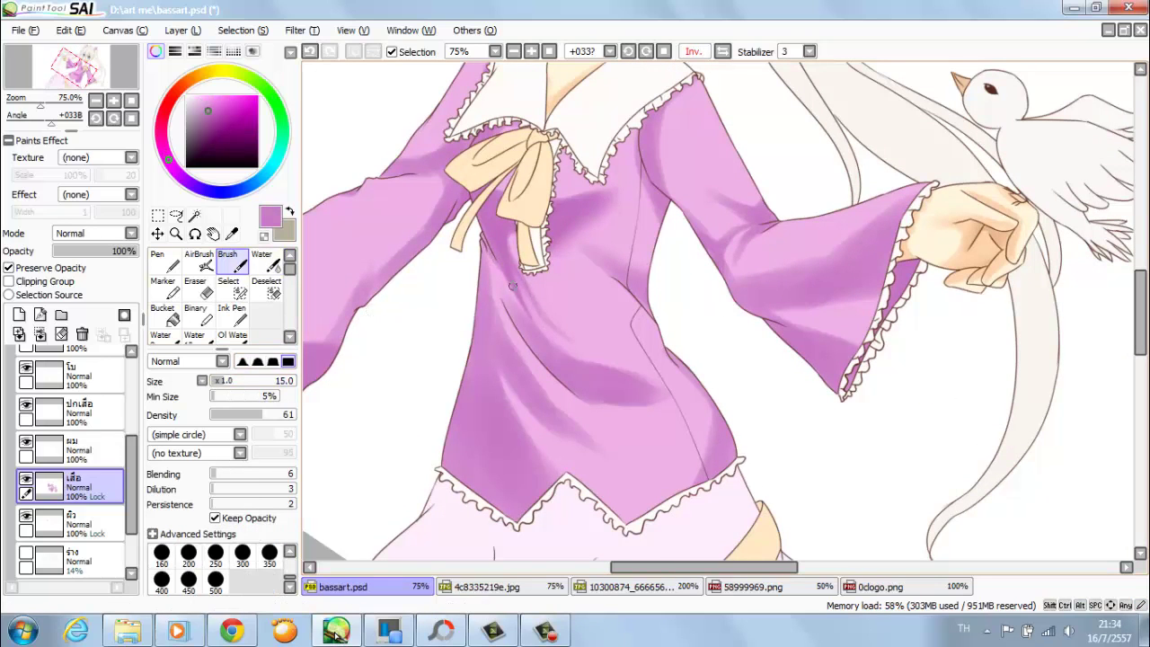
- Sample the light pink of the dress and break up the lower fold shadows, enlarging the brush from 48 to 74
left_click(320, 388, "alt")
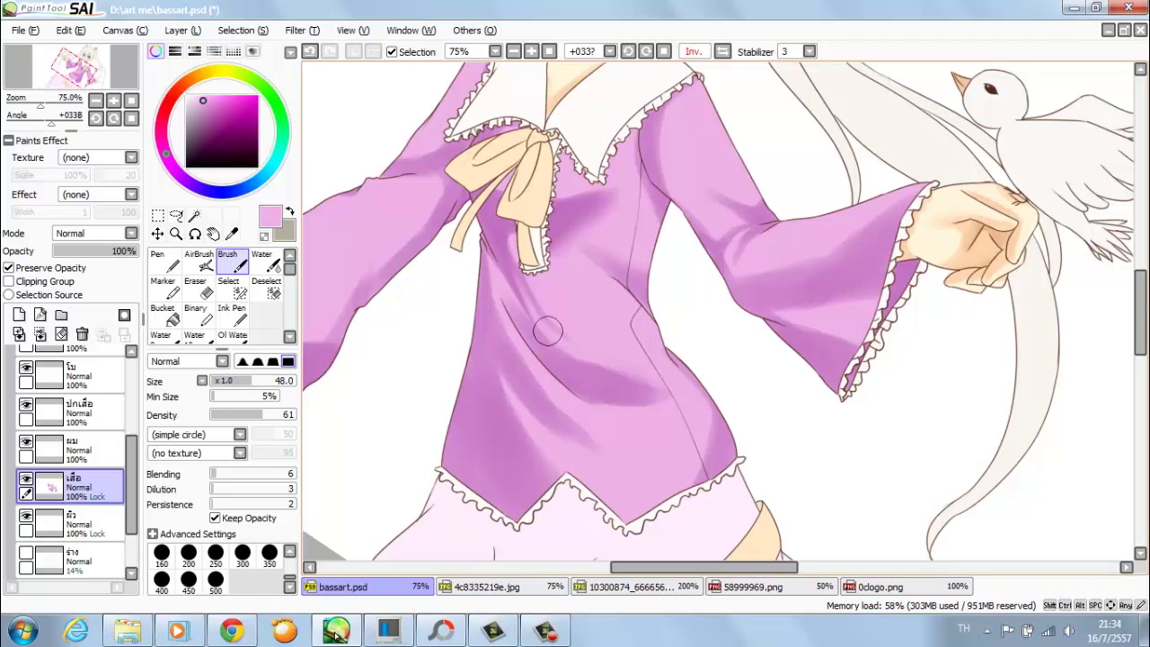
mouse_move(652, 388)
left_mouse_down()
mouse_move(593, 386)
mouse_move(656, 391)
left_mouse_up()
left_click_drag(476, 369, 485, 490)
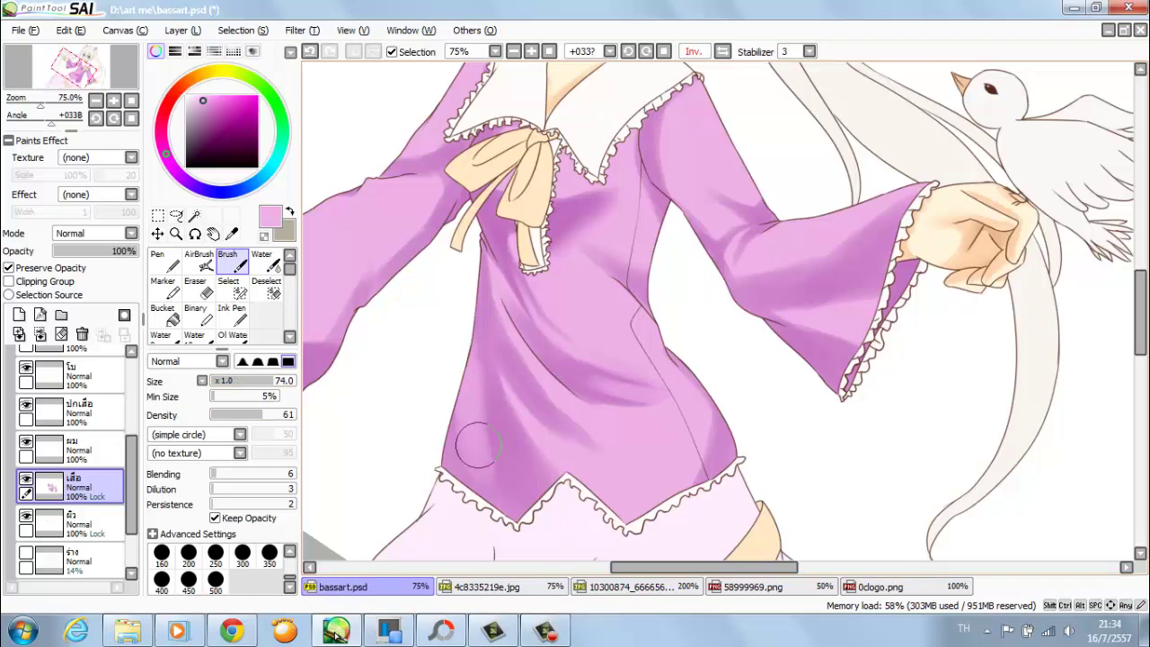
left_click_drag(463, 422, 482, 465)
mouse_move(476, 395)
left_mouse_down()
mouse_move(494, 485)
mouse_move(450, 369)
left_mouse_up()
- Sample the shadow purple and shade the lower hem area of the dress with the brush enlarged to 65
left_click(442, 265, "alt")
left_click_drag(442, 265, 398, 359)
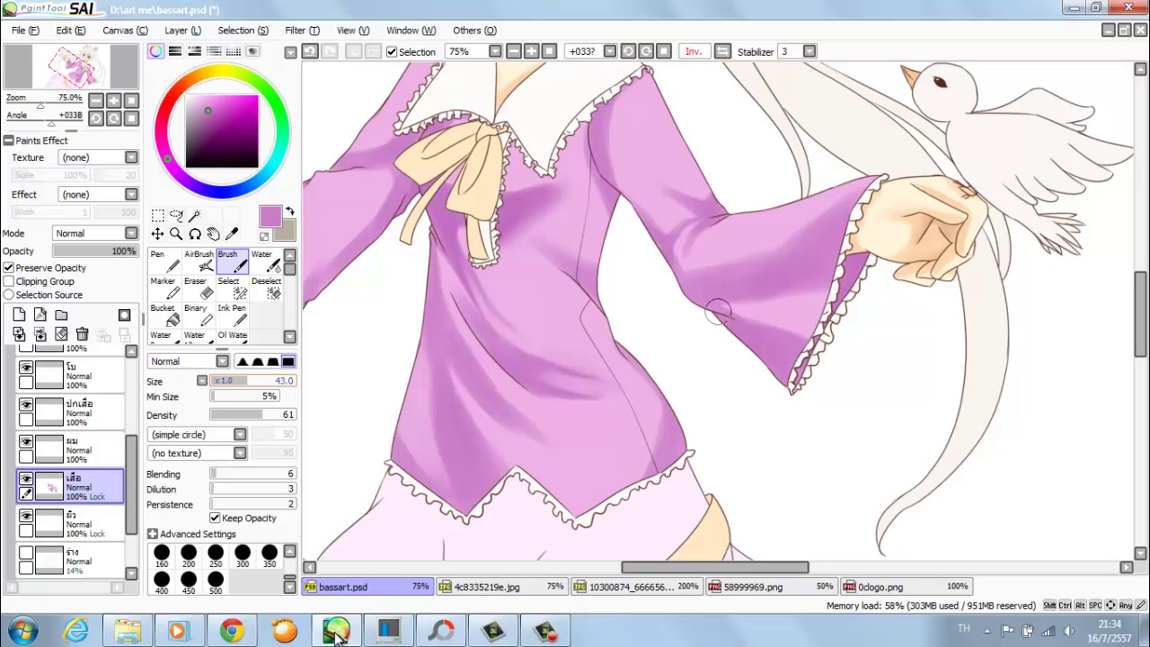
key("minus")
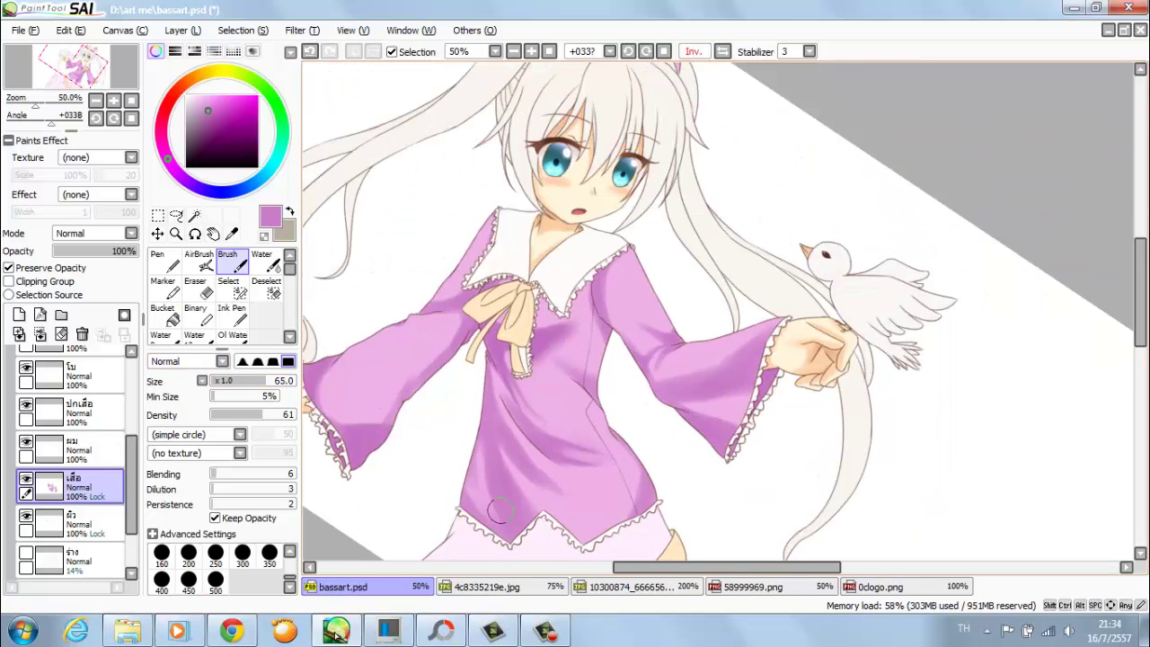
- Reduce the brush size to 21 and shade the dress just beneath the collar at the raised arm's shoulder
key("bracketleft")
key("bracketleft")
key("bracketleft")
key("bracketleft")
key("bracketleft")
key("plus")
left_click_drag(673, 303, 1015, 297)
left_click_drag(658, 250, 652, 214)
key("h")
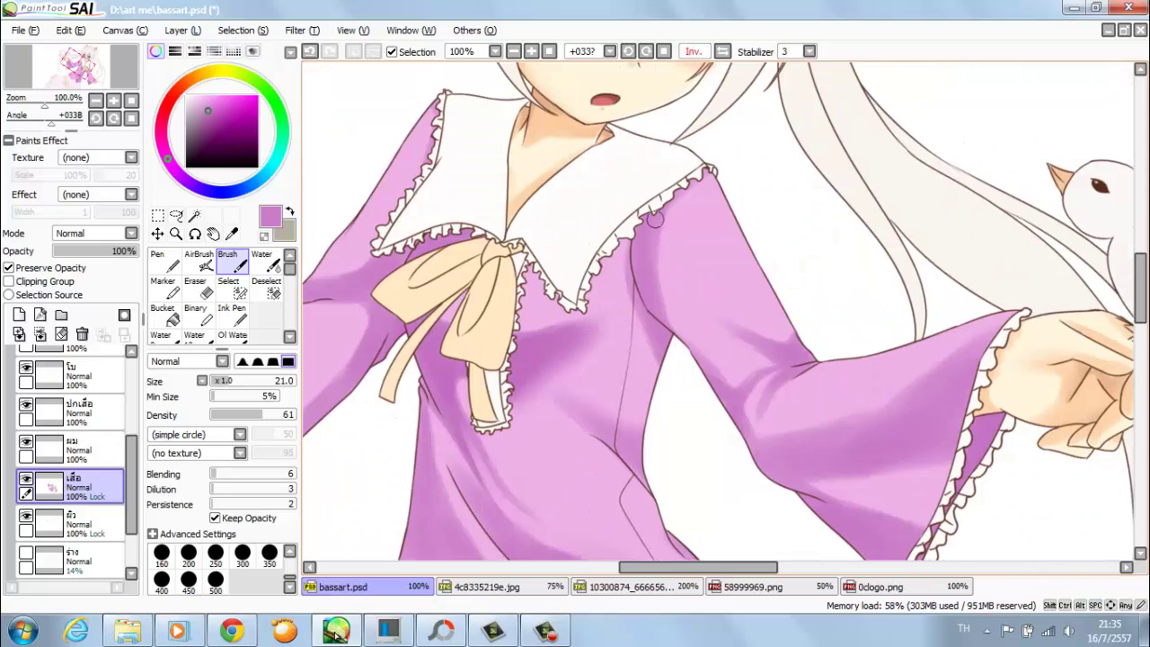
- Shade the small fold at the waist beside the side seam and save the drawing
left_click_drag(654, 401, 491, 217)
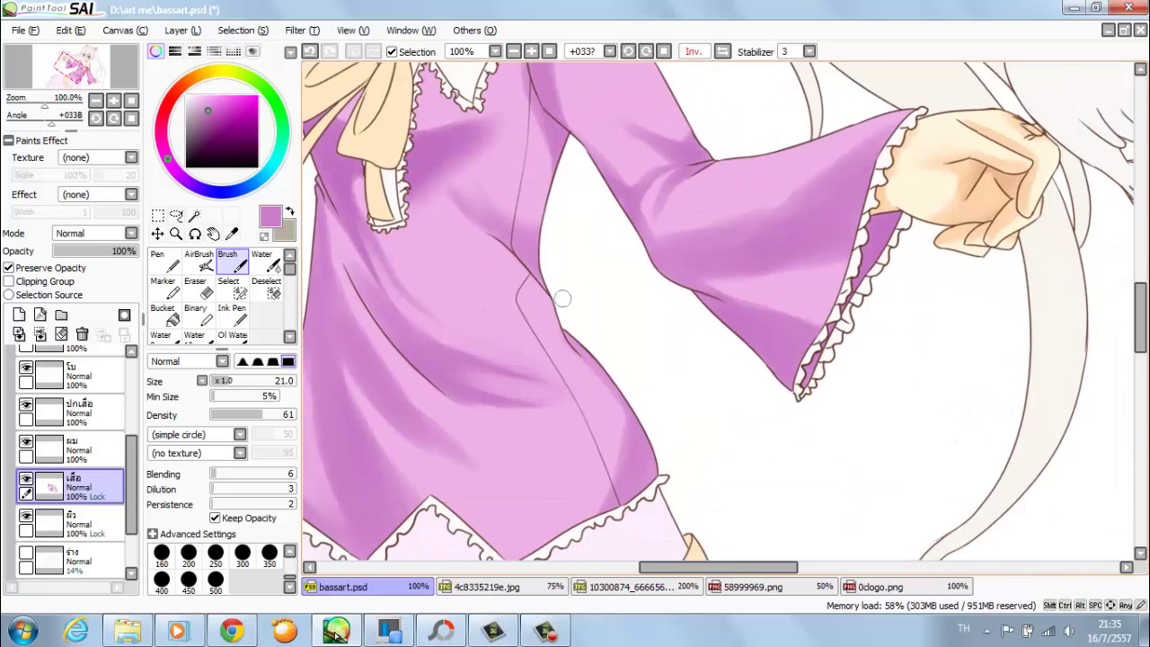
left_click_drag(515, 298, 535, 318)
left_click(481, 250, "alt")
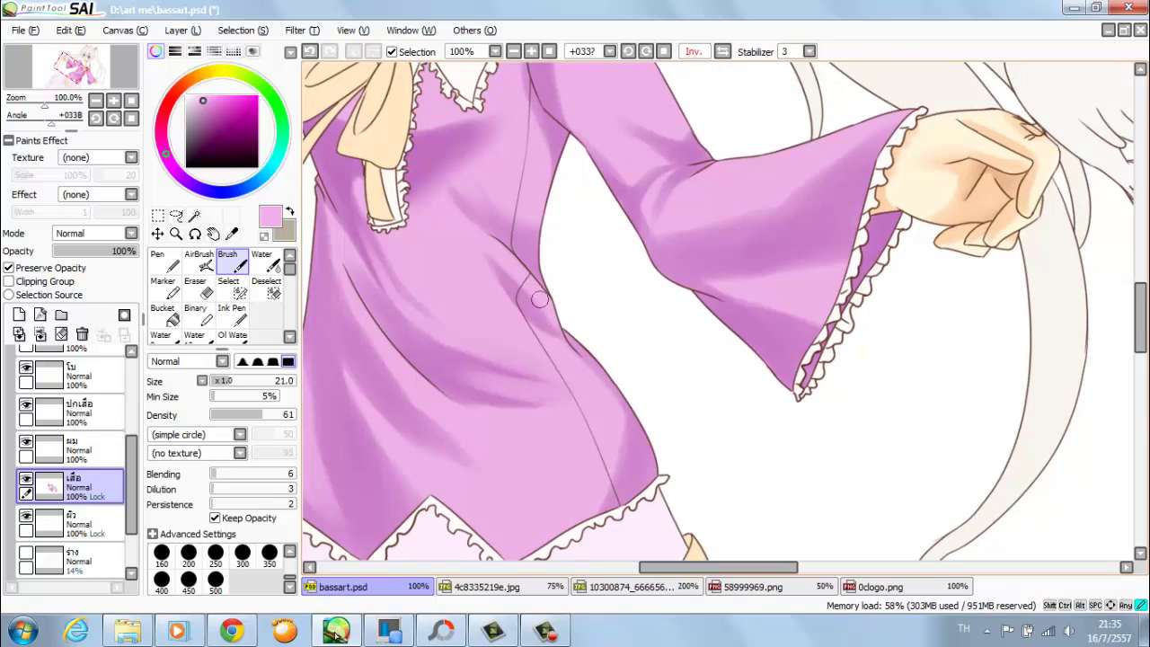
scroll(482, 251, "down", 2)
key("ctrl+s")
scroll(791, 418, "up", 2)
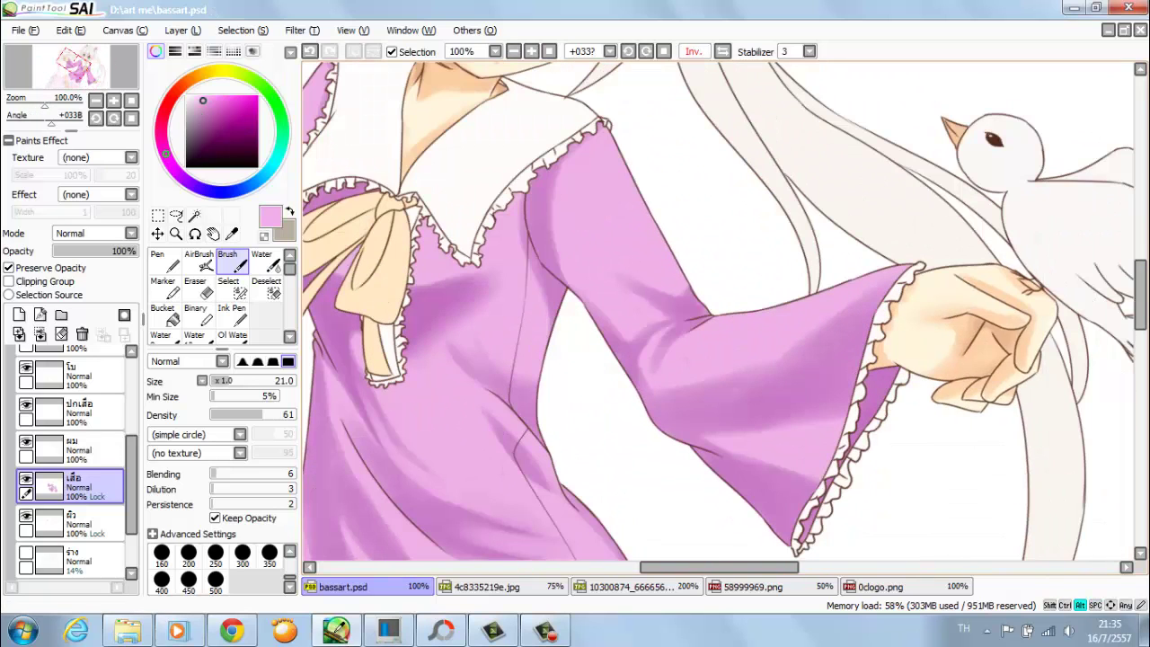
- Refine the raised sleeve's elbow folds, alternating the light pink with the sampled shadow purple at brush size 21
left_click_drag(633, 292, 704, 296)
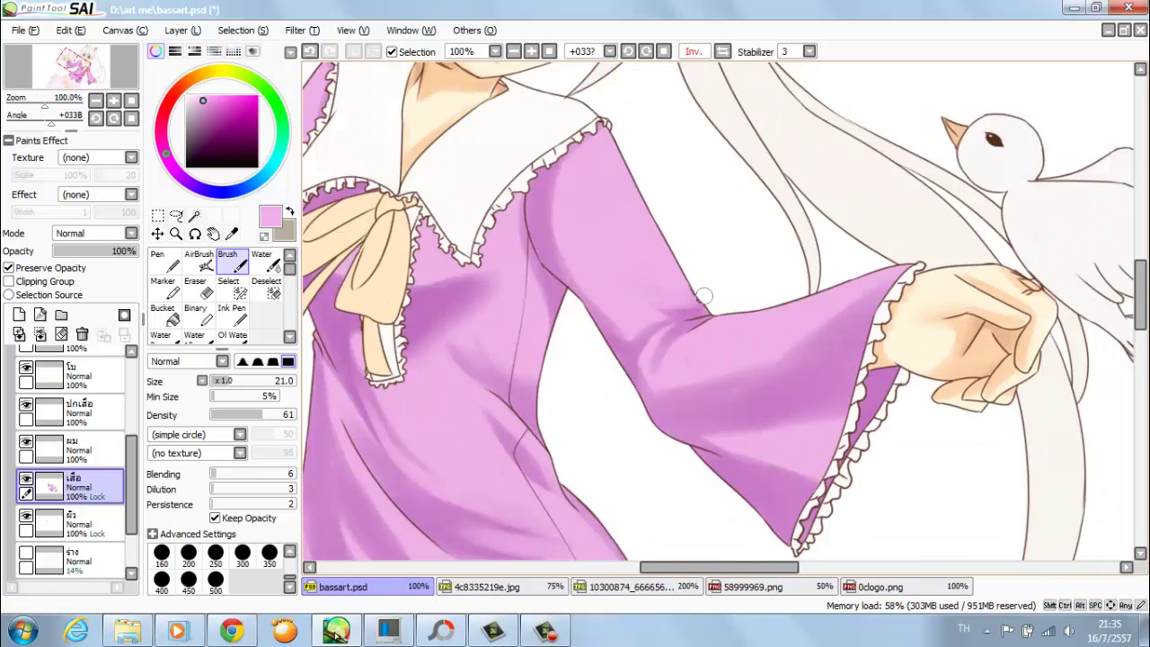
left_click(641, 297, "alt")
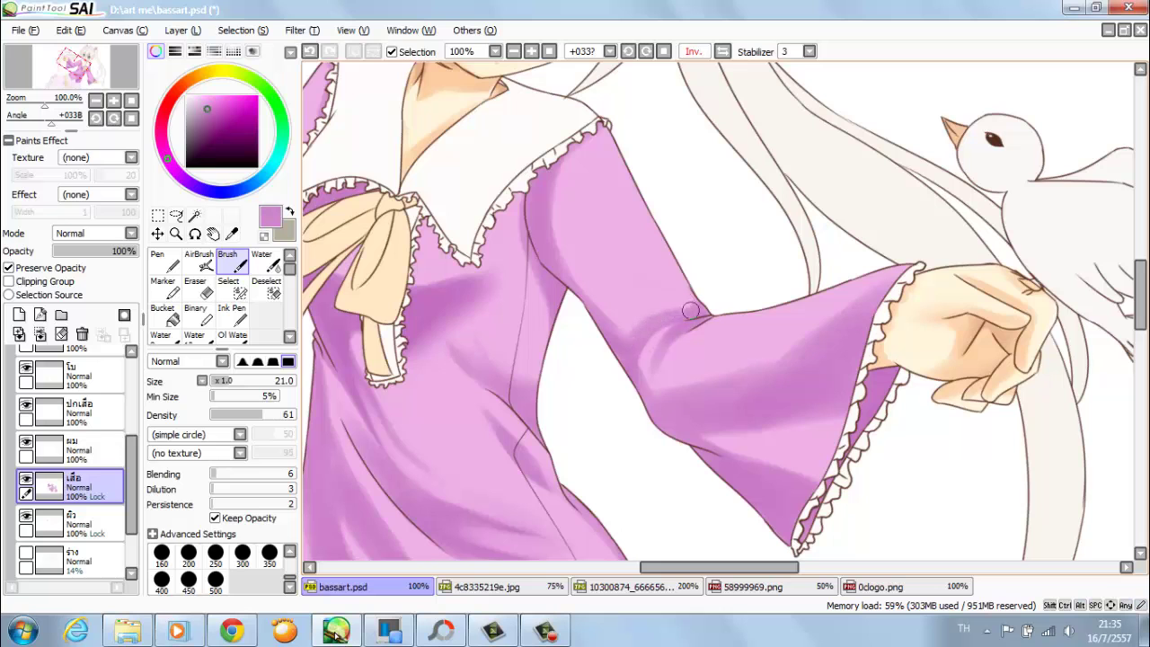
left_click_drag(683, 273, 657, 328)
scroll(620, 243, "down", 2)
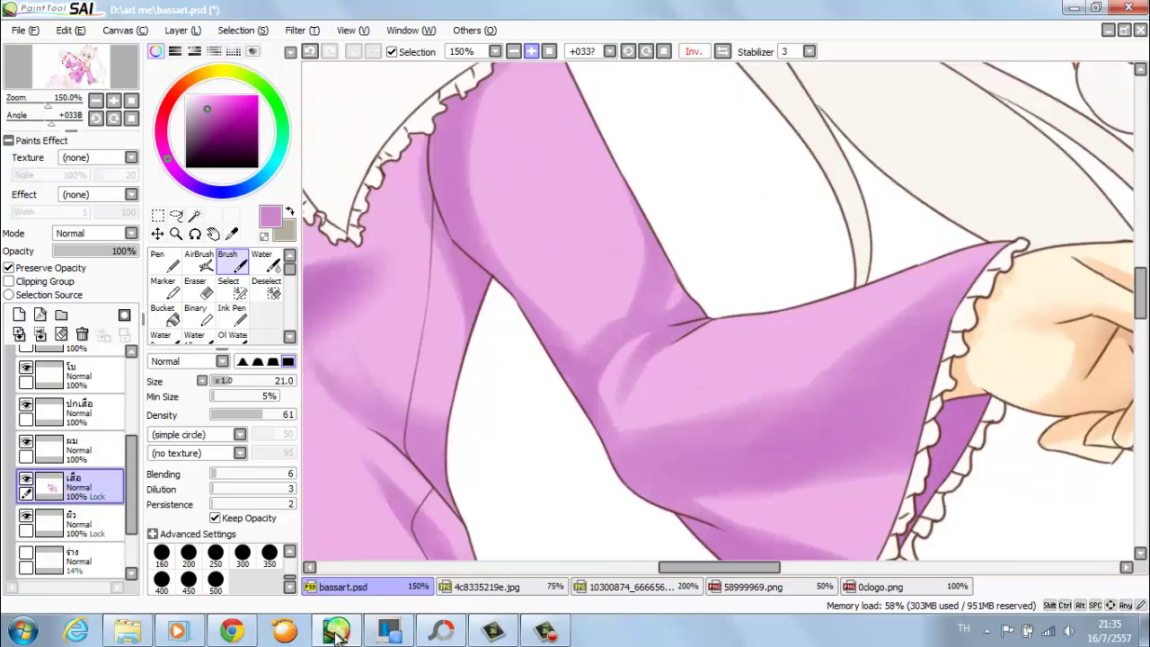
- Set the brush to size 11 and density 82, and paint narrow shadows under the collar's frill on the chest
key("w")
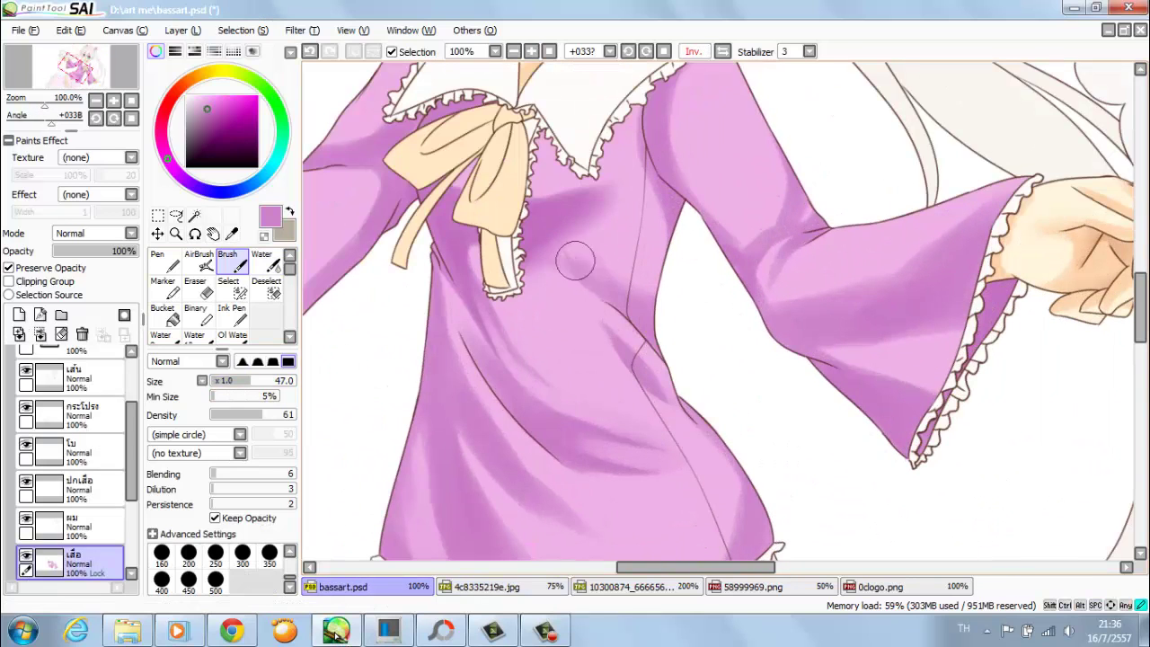
scroll(445, 314, "up", 2)
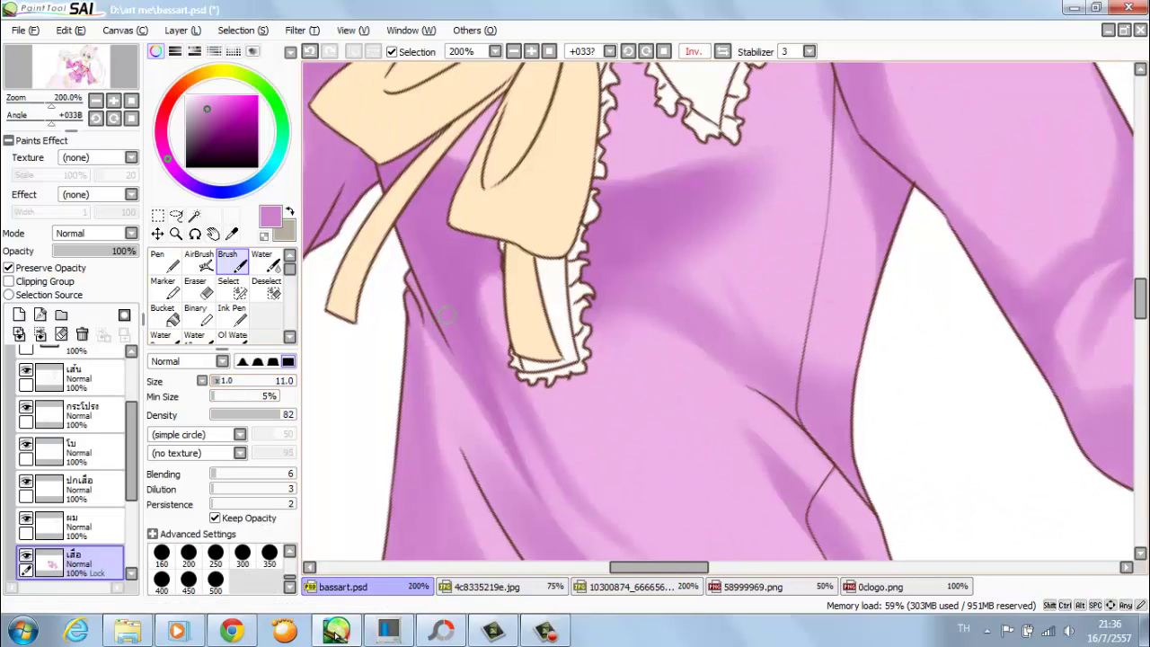
scroll(575, 359, "up", 3)
scroll(611, 332, "right", 2)
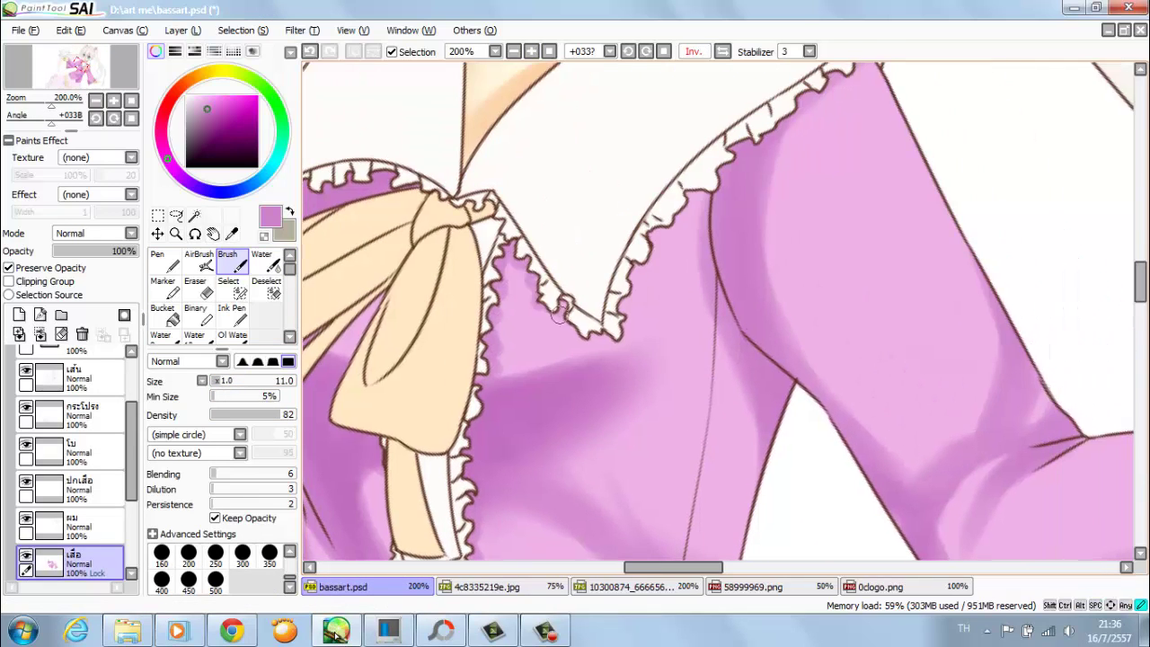
mouse_move(632, 324)
left_mouse_down()
mouse_move(653, 242)
mouse_move(704, 193)
left_mouse_up()
left_click(649, 311, "alt")
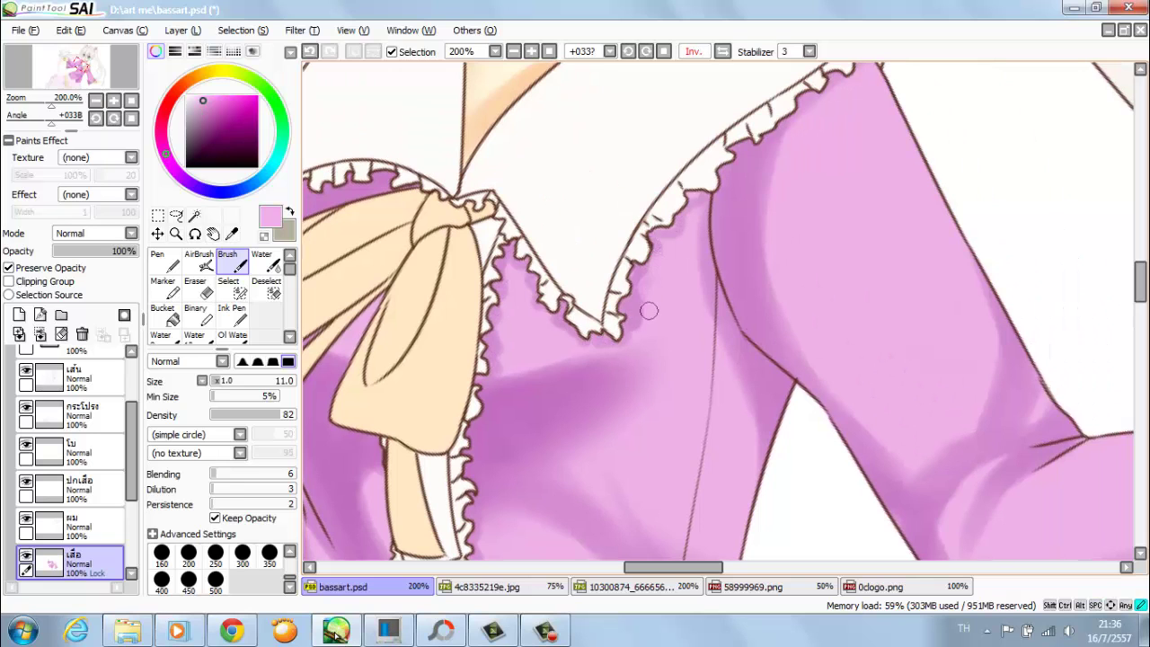
- Sample the shadow purple and continue the narrow frill shadows along the other collar half, above the bow and shoulder
left_click(695, 208, "alt")
scroll(696, 208, "up", 2)
scroll(696, 208, "left", 2)
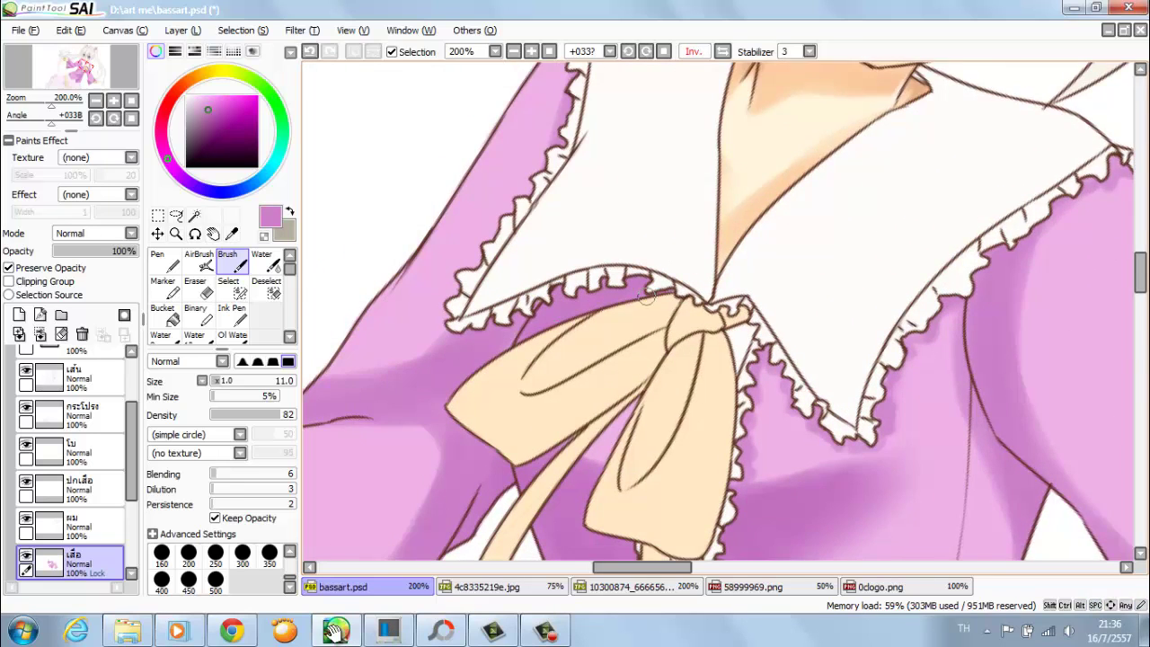
scroll(695, 209, "down", 2)
scroll(695, 209, "down", 3)
scroll(696, 209, "right", 2)
scroll(719, 310, "up", 5)
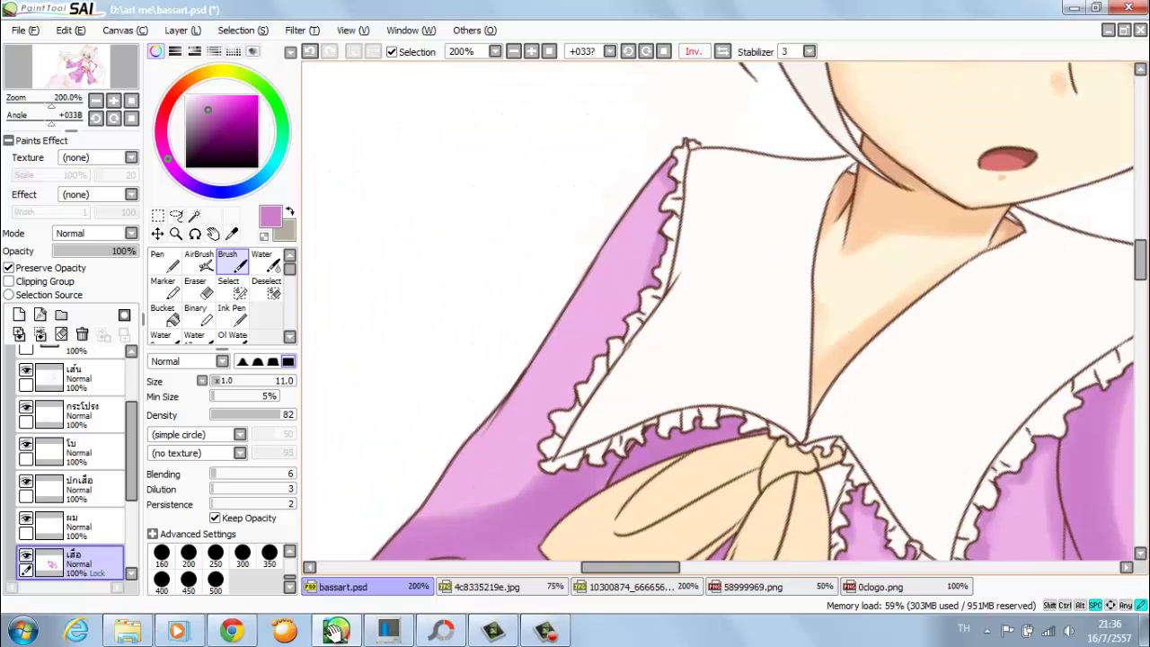
scroll(718, 310, "down", 3)
scroll(718, 310, "up", 2)
- Enlarge the brush to 24 and shade the purple hair ribbons on both sides of the head
key("bracketright")
key("bracketright")
scroll(494, 269, "up", 1)
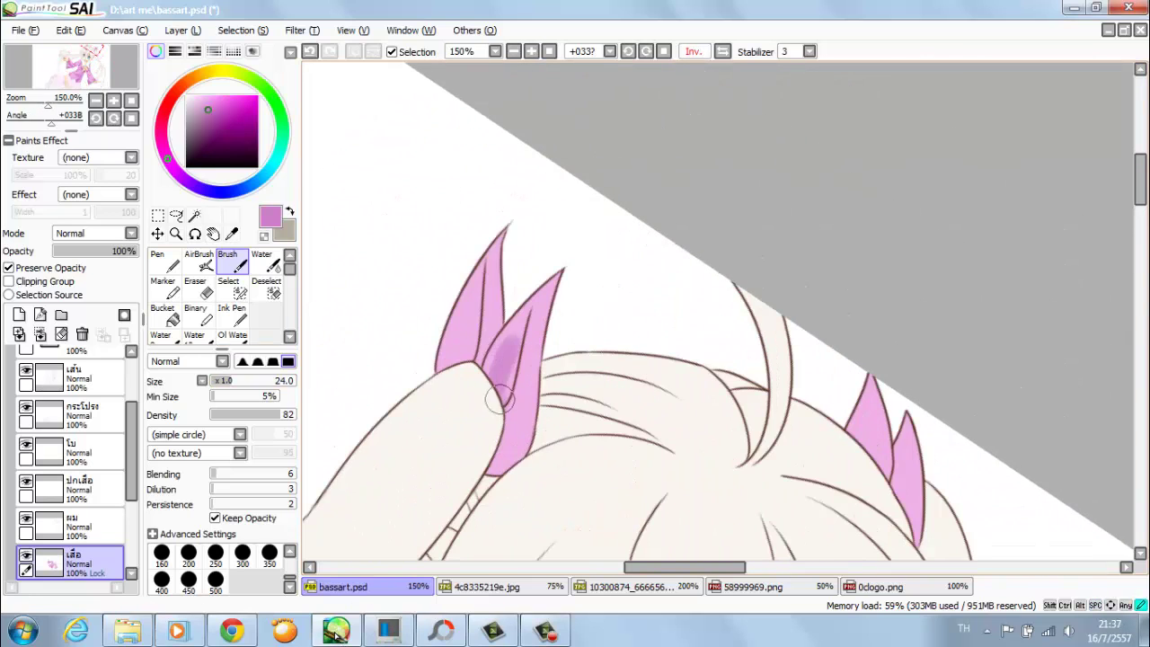
scroll(676, 293, "down", 3)
scroll(676, 293, "right", 1)
left_click_drag(759, 224, 813, 378)
mouse_move(422, 269)
left_mouse_down()
mouse_move(398, 302)
mouse_move(429, 216)
left_mouse_up()
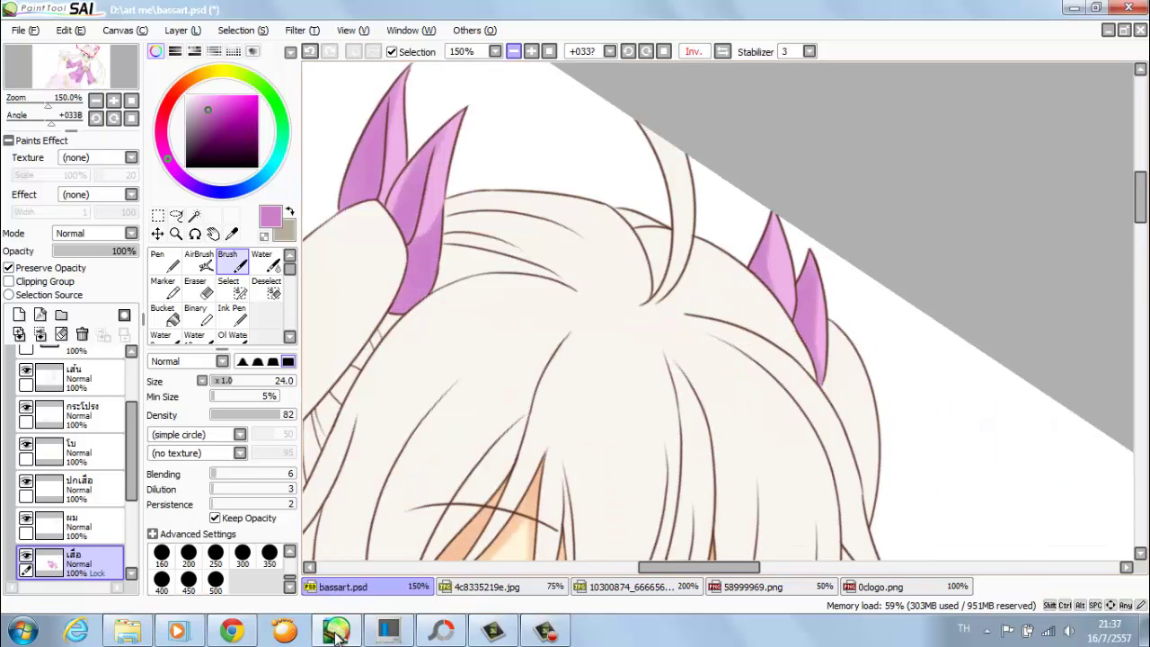
- Reset the canvas rotation and paint a deeper purple shadow on the lowered sleeve's cuff with a size 43 brush
key("Home")
scroll(376, 254, "down", 3)
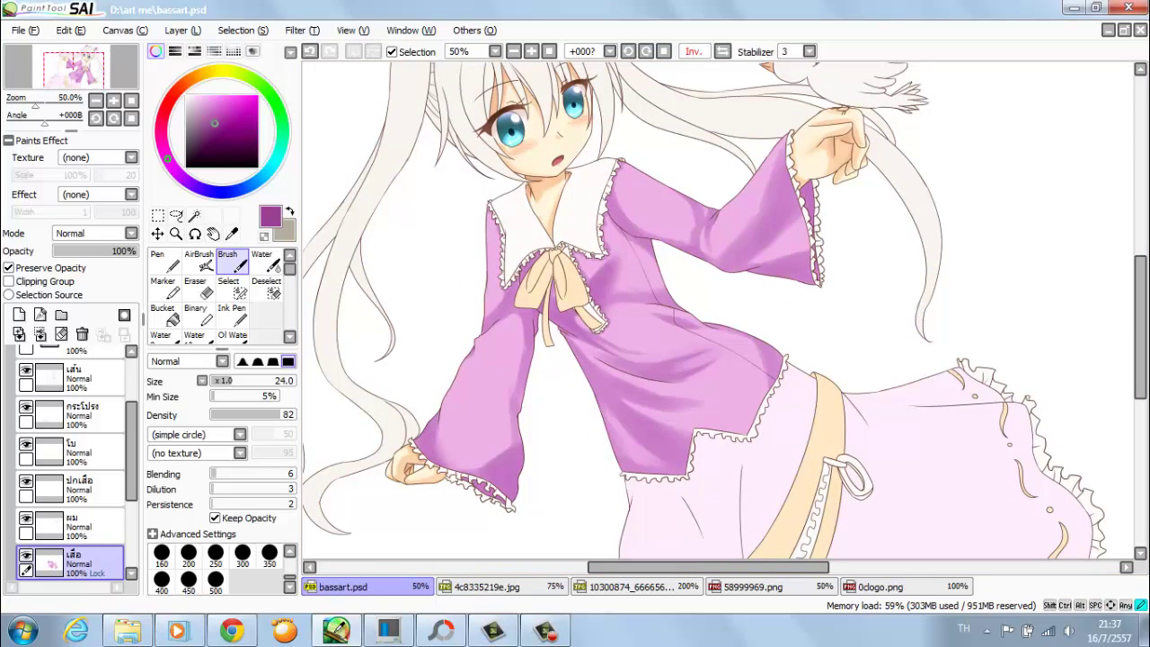
scroll(593, 360, "up", 1)
left_click_drag(593, 342, 598, 437)
scroll(599, 437, "up", 2)
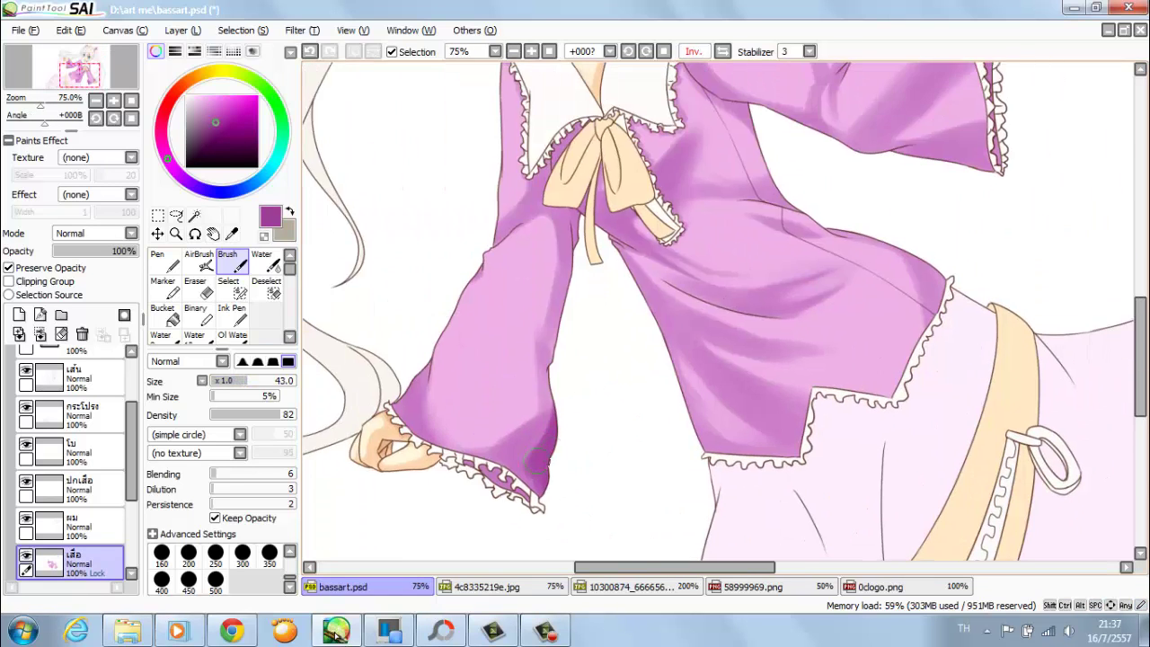
left_click_drag(525, 467, 481, 491)
- Darken the inside of the raised sleeve's opening with the deep purple at brush size 22
scroll(719, 311, "up", 2)
mouse_move(665, 171)
left_mouse_down()
mouse_move(656, 233)
mouse_move(665, 180)
left_mouse_up()
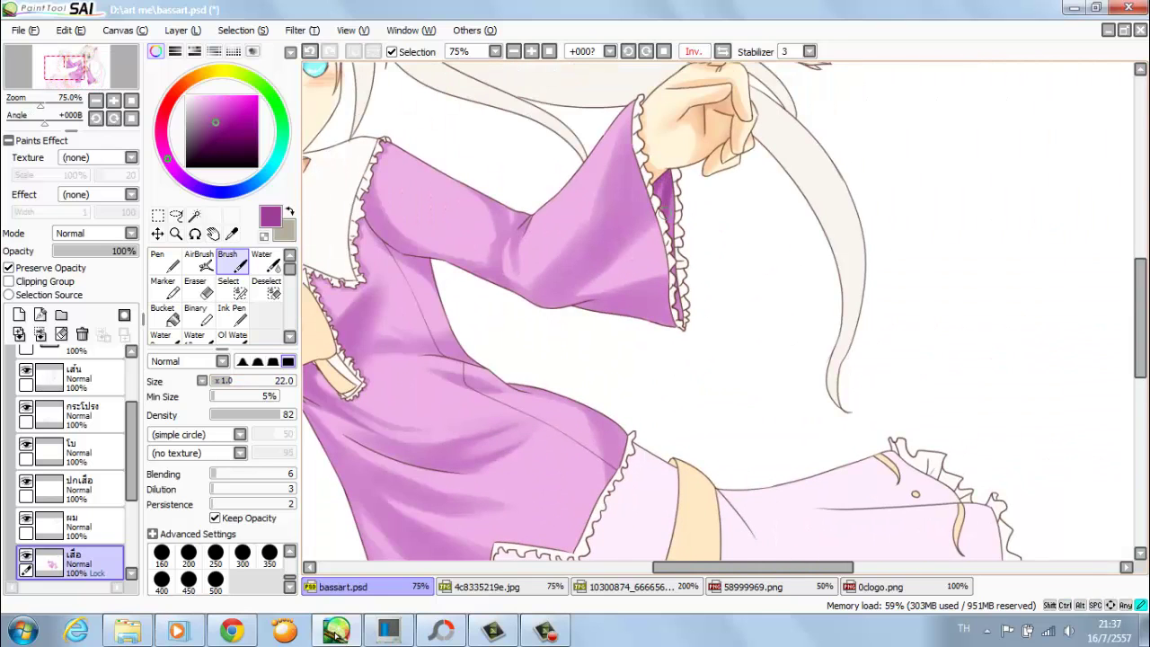
scroll(680, 329, "up", 1)
left_click(262, 260)
scroll(590, 301, "left", 2)
key("b")
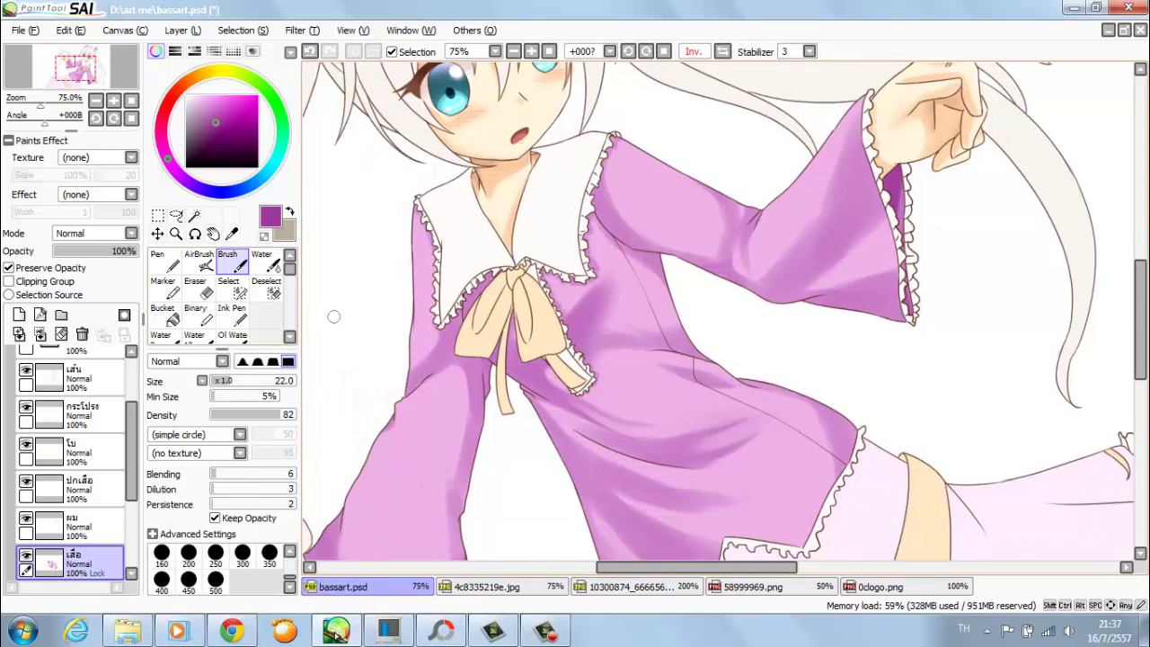
key("ctrl+z")
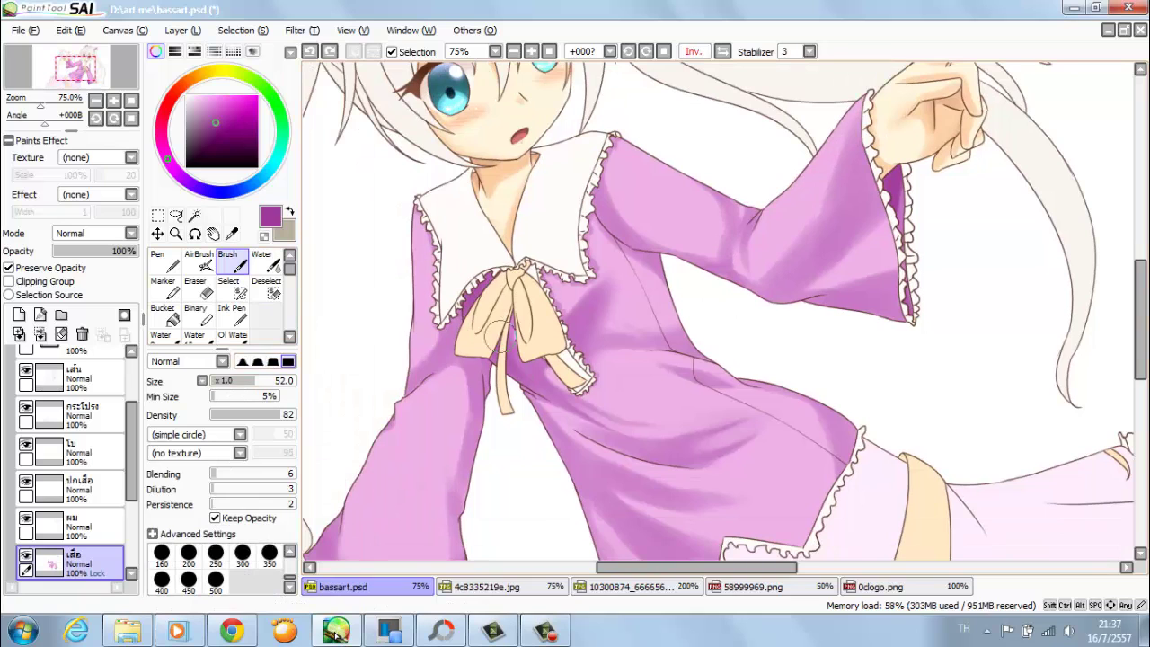
- Deepen the purple shadows on the lowered sleeve near the bow and along the dress's side folds, enlarging the brush to 52
scroll(725, 311, "down", 3)
scroll(725, 311, "left", 1)
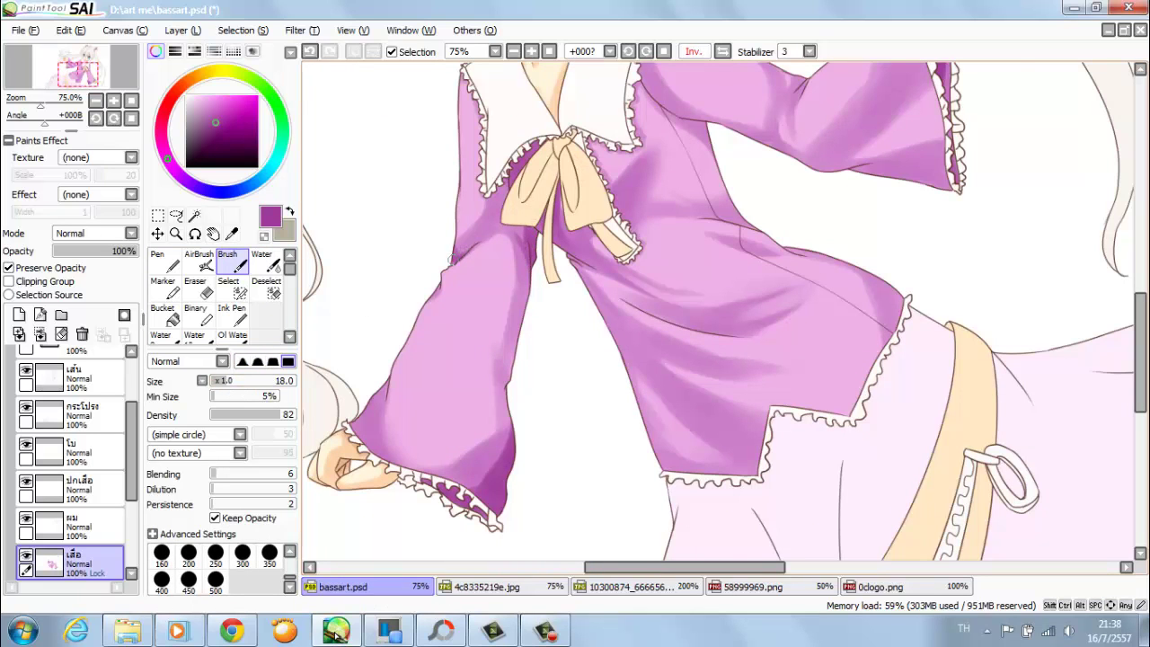
scroll(455, 256, "up", 2)
scroll(455, 256, "right", 1)
mouse_move(682, 269)
left_mouse_down()
mouse_move(716, 308)
mouse_move(499, 319)
left_mouse_up()
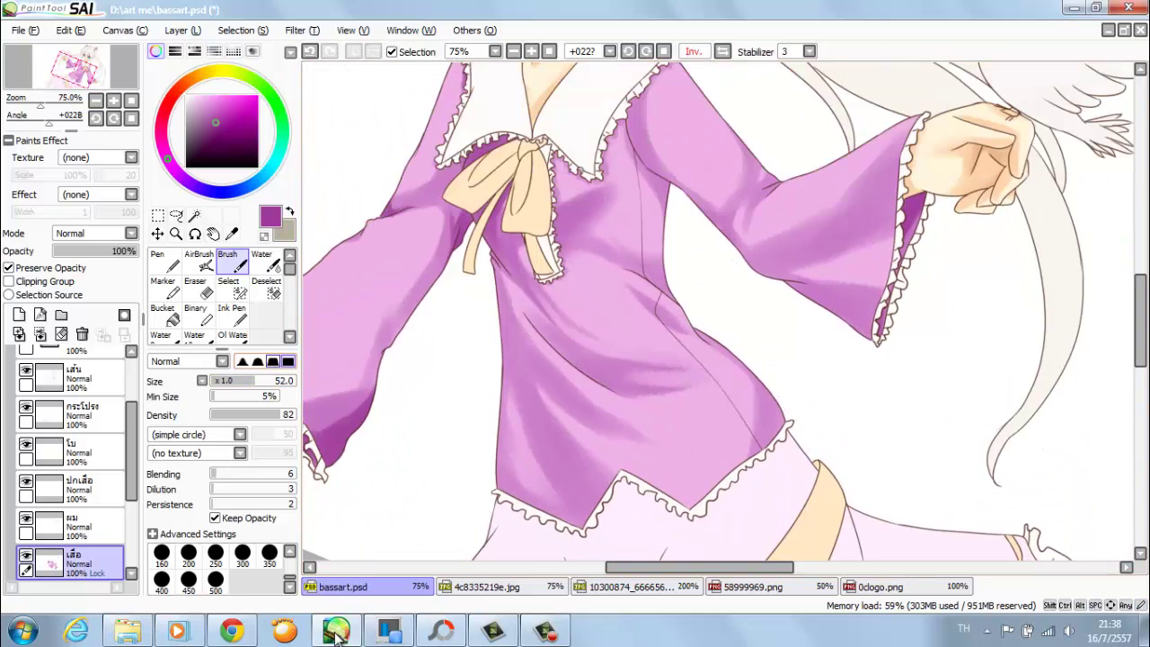
scroll(512, 404, "up", 2)
scroll(512, 405, "right", 1)
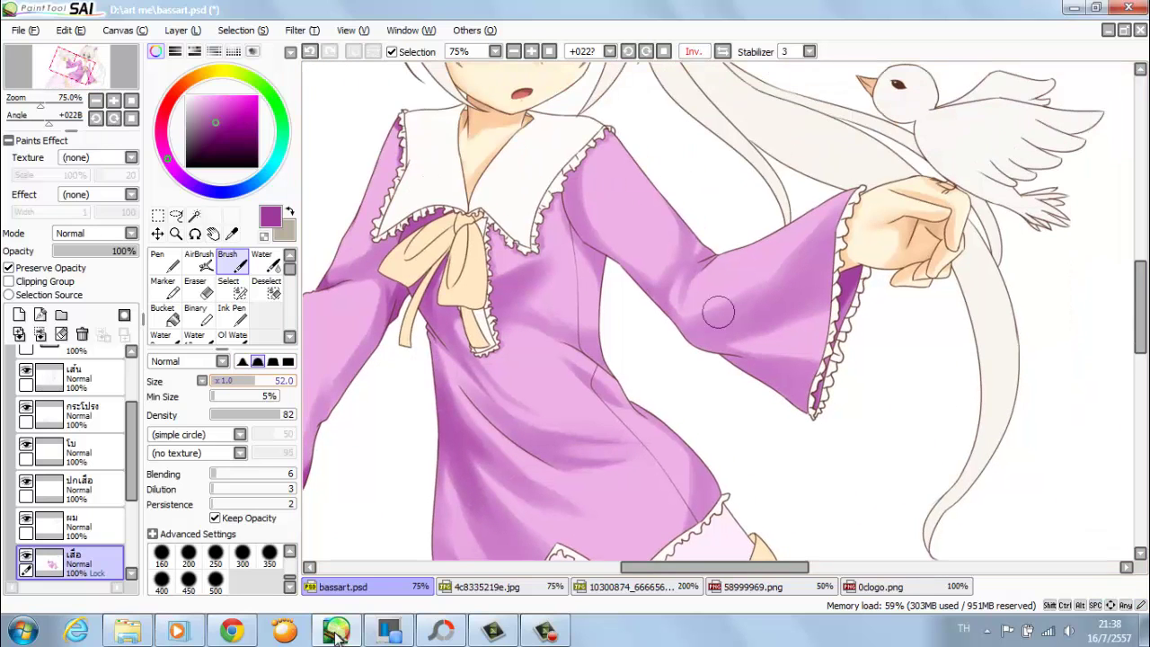
- Deepen the purple shadows along the raised sleeve's seam and lower edge using brush sizes 10 and 20
key("bracketleft")
key("bracketleft")
key("bracketleft")
key("bracketleft")
key("bracketleft")
key("bracketleft")
key("bracketleft")
key("bracketleft")
key("bracketleft")
key("bracketleft")
scroll(609, 264, "up", 1)
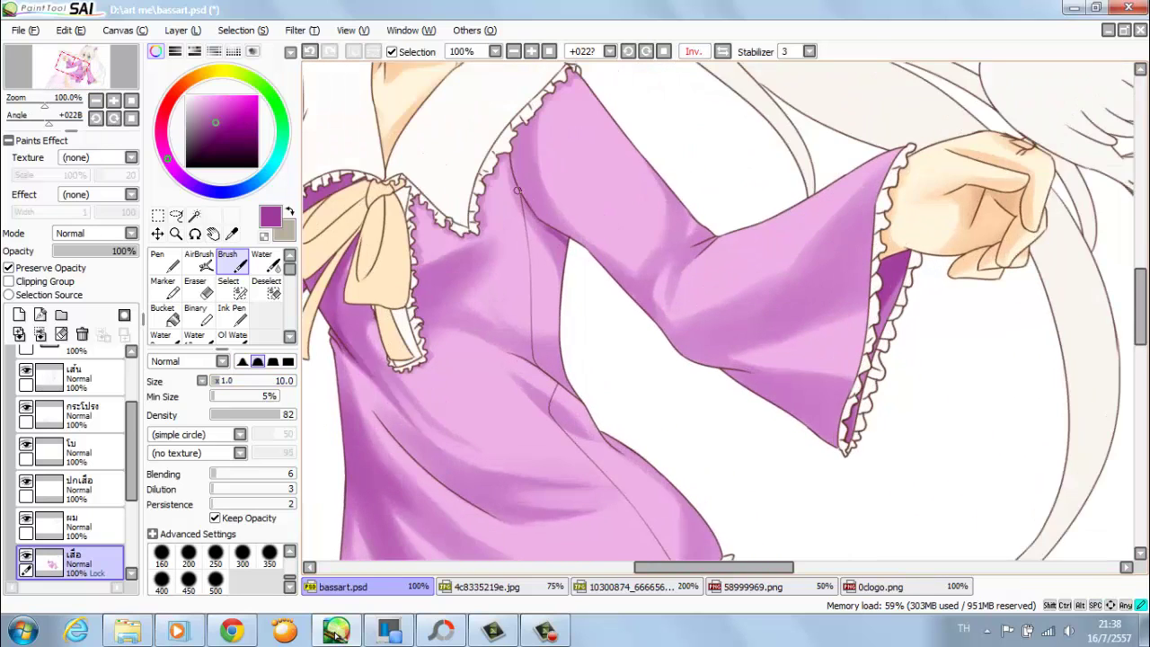
scroll(571, 293, "up", 3)
scroll(494, 297, "down", 3)
scroll(494, 297, "right", 2)
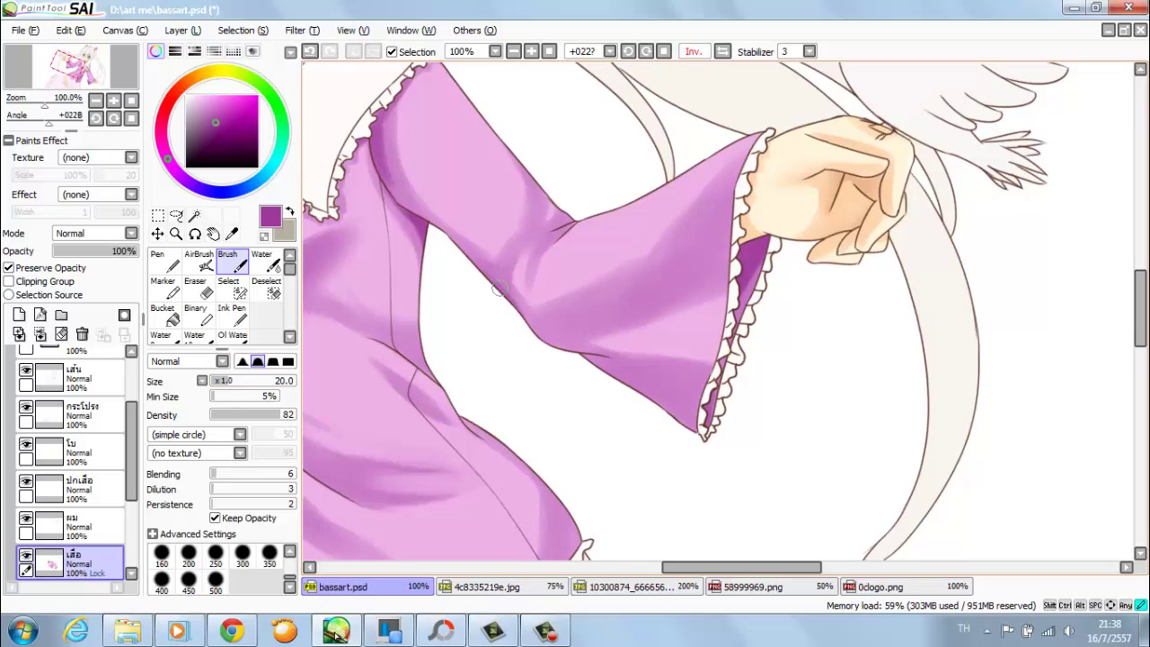
key("bracketright")
key("bracketright")
key("bracketright")
key("bracketright")
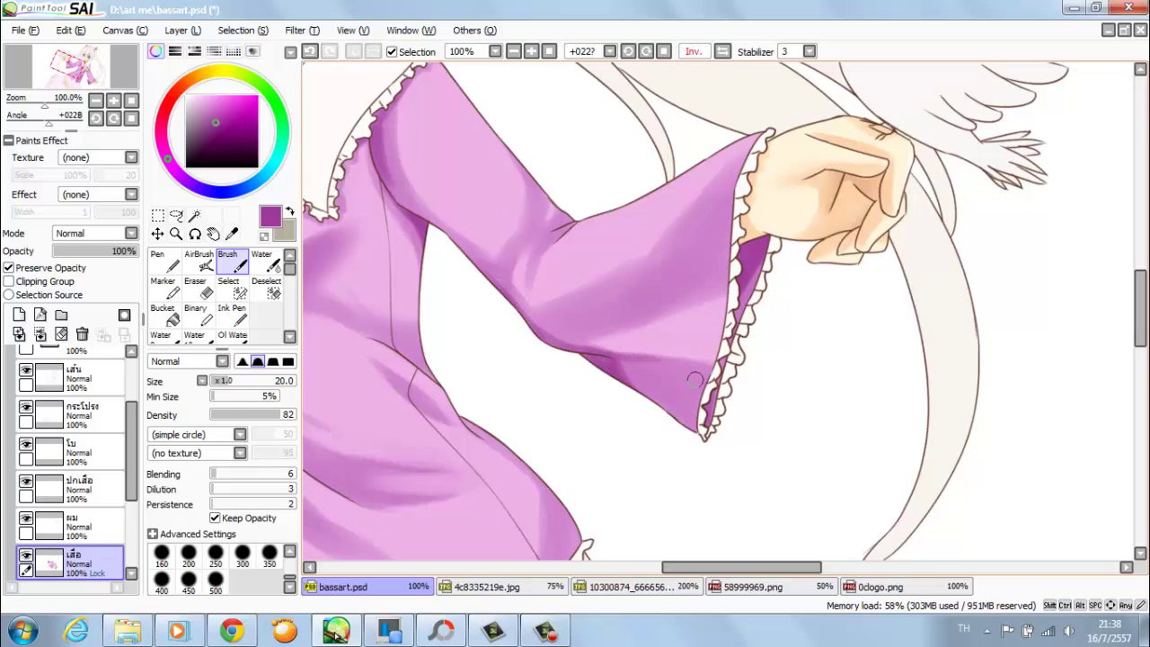
- Darken the elbow creases of the raised sleeve with the deep purple at brush size 12, undoing the last stroke
key("bracketleft")
key("bracketleft")
key("bracketleft")
key("bracketleft")
key("bracketleft")
key("ctrl+z")
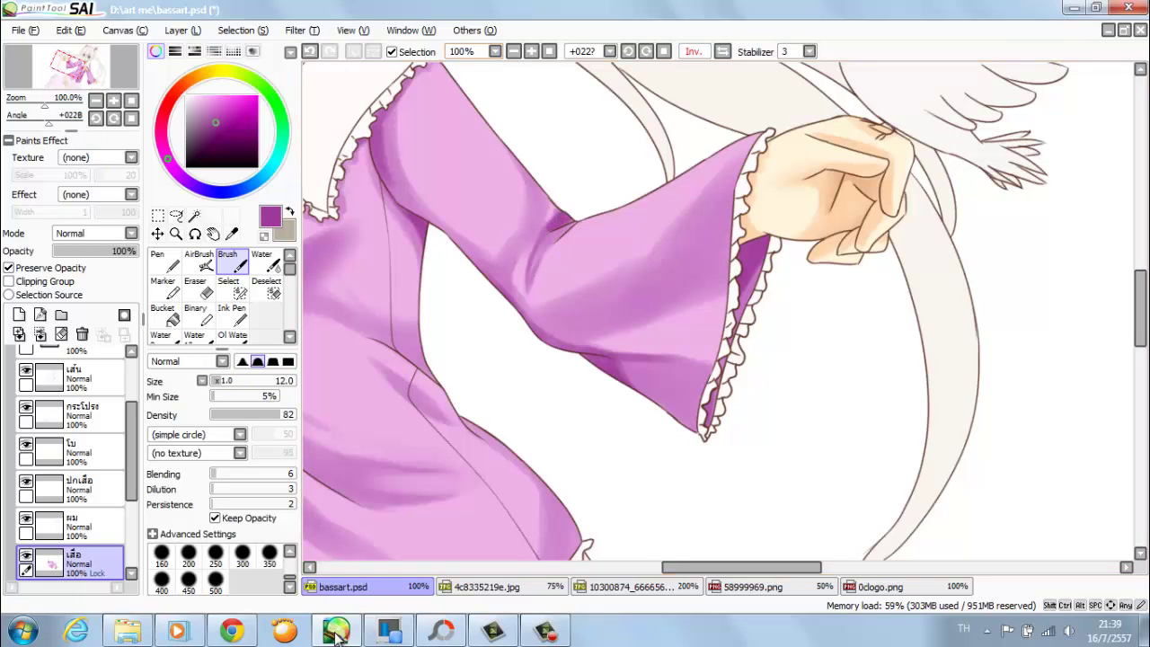
- Accent the dress folds at the waist and beside the side hem with the deep purple at brush size 12
scroll(624, 260, "down", 1)
key("c")
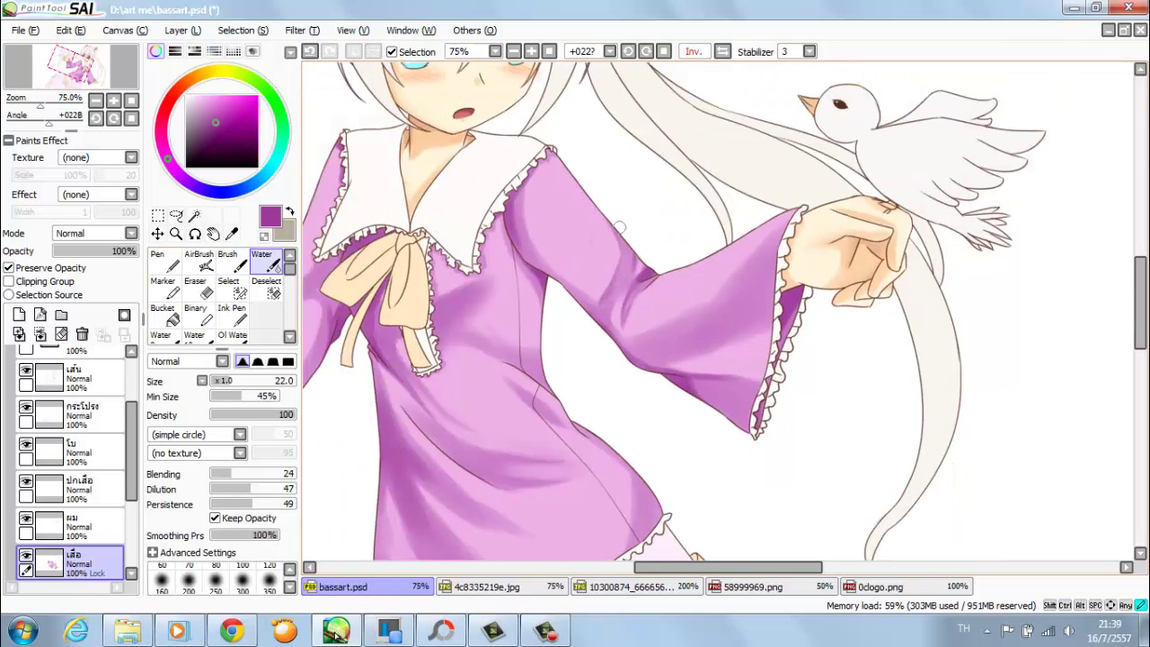
key("b")
scroll(569, 140, "up", 1)
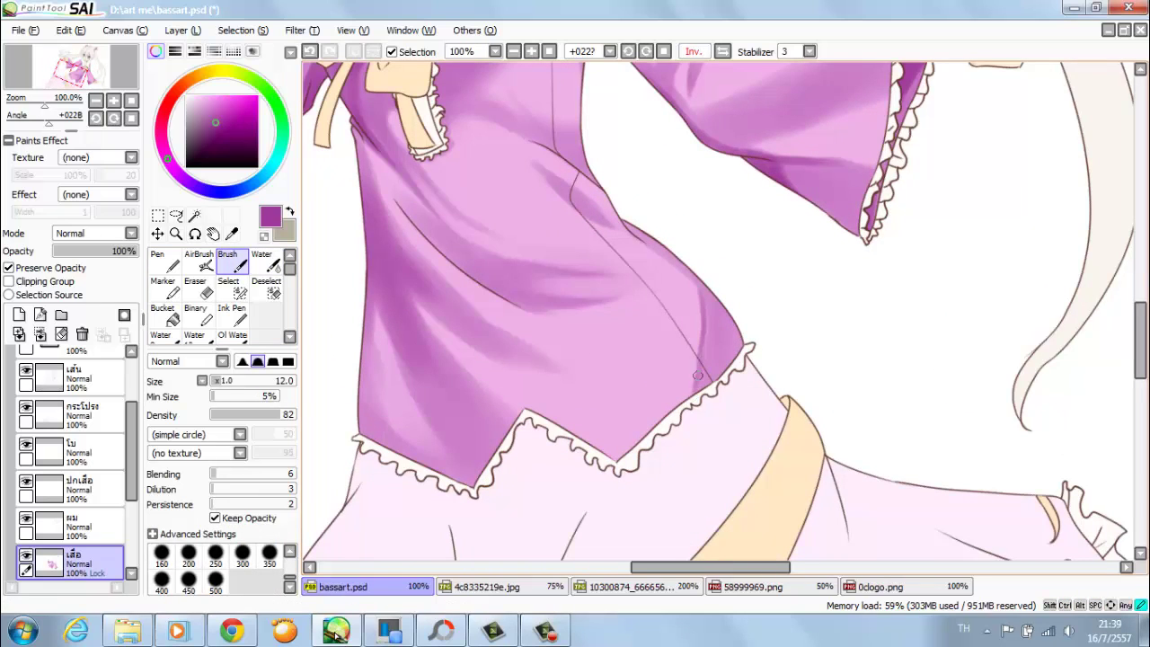
left_click_drag(529, 252, 603, 317)
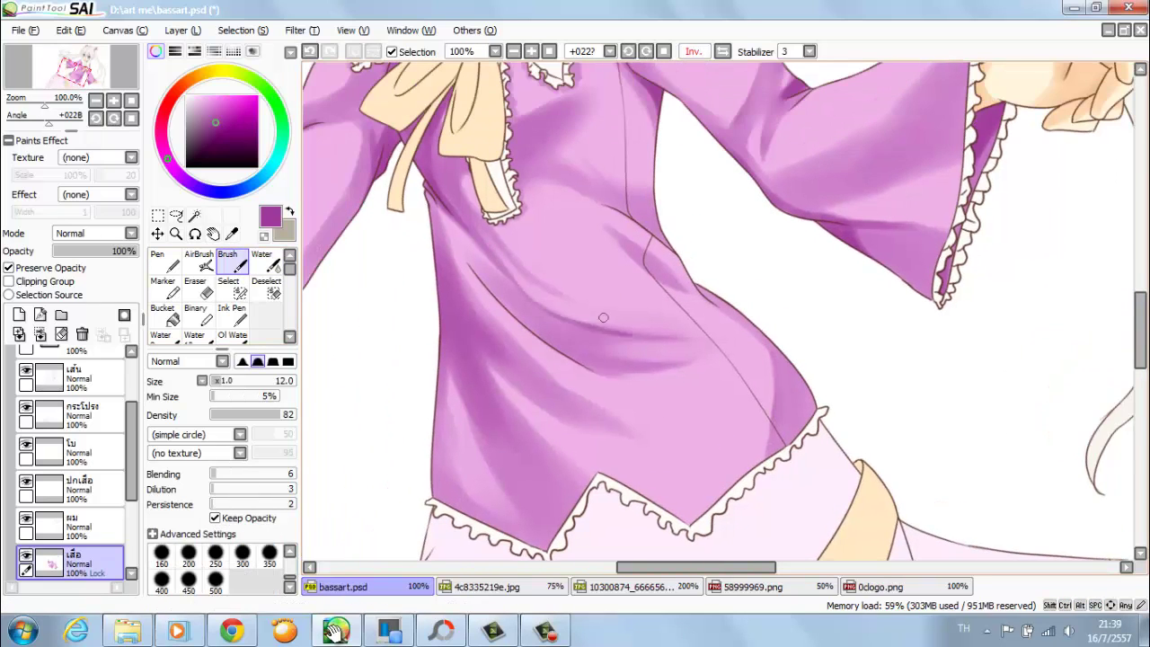
- Deepen the diagonal dress fold below the bow and blend the shadows with the Water tool, enlarging it from 22 to 49
scroll(603, 317, "up", 3)
key("c")
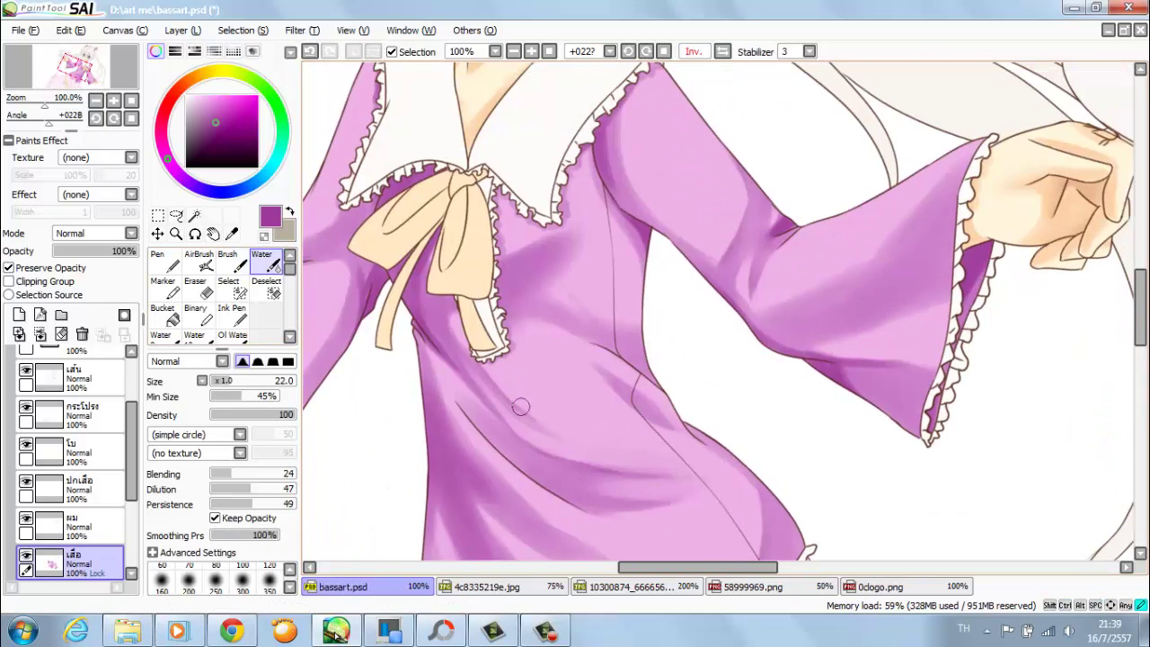
key("b")
key("c")
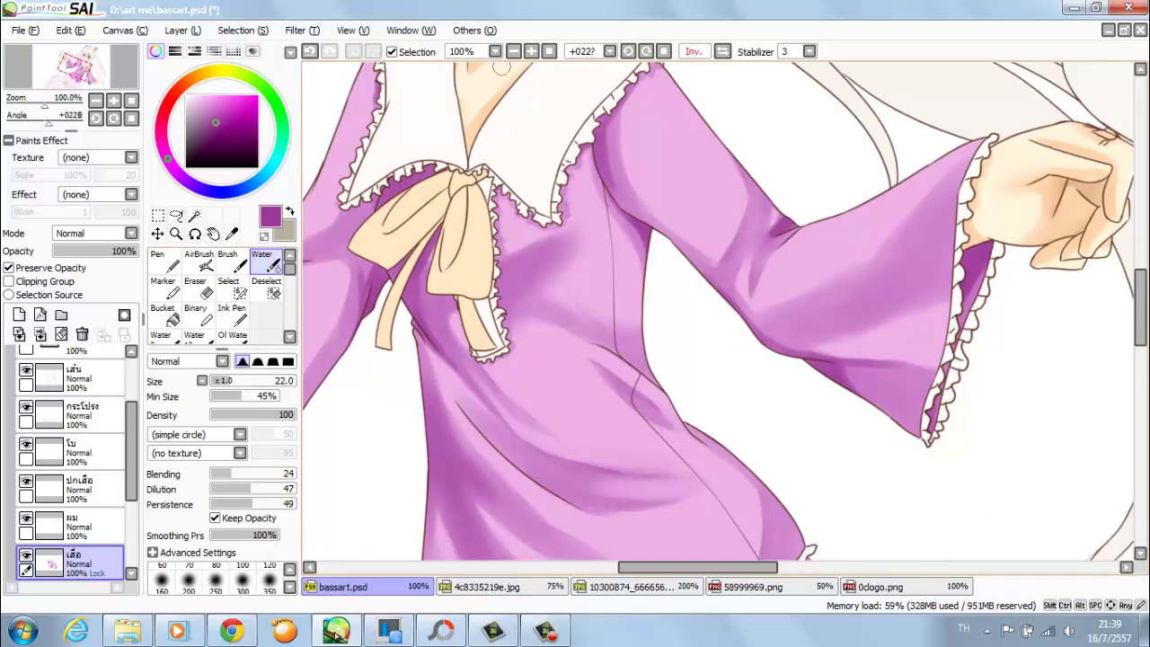
key("minus")
key("minus")
key("minus")
key("plus")
key("plus")
key("plus")
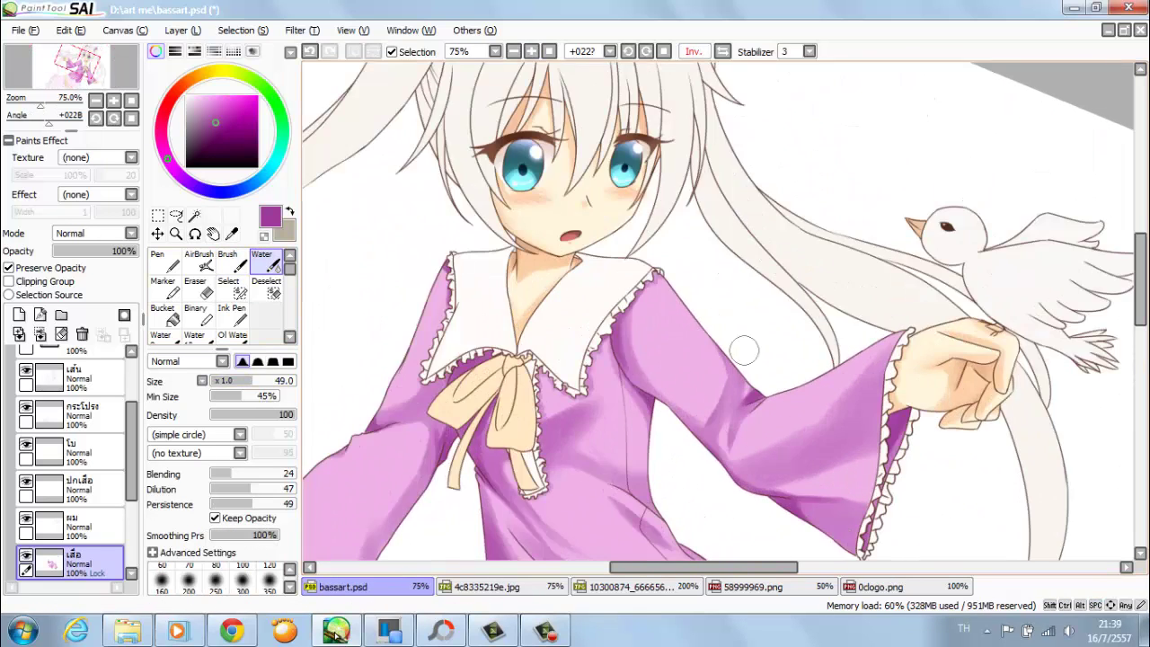
- Deepen the purple shadows on the hair ribbons on both sides of the head with the Brush at size 25
key("b")
left_click_drag(495, 287, 503, 351)
left_click_drag(440, 238, 513, 413)
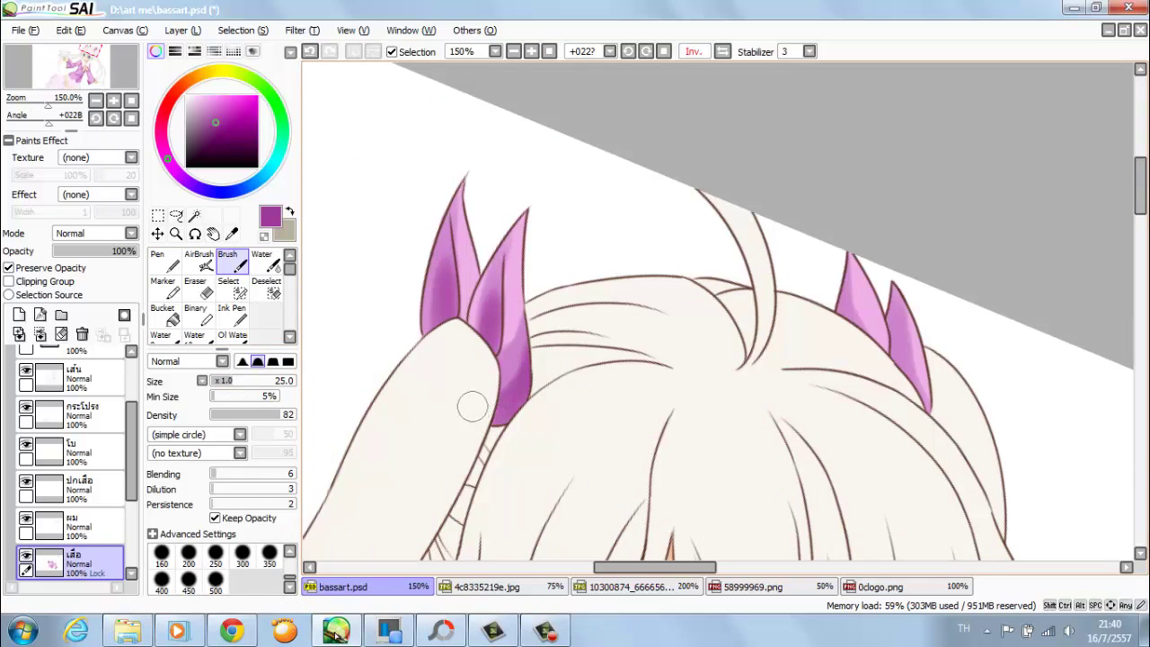
left_click_drag(840, 287, 902, 369)
left_click_drag(894, 292, 898, 346)
- Pick the mid purple and paint soft fold shadows across the lowered sleeve with a size 37 brush
key("minus")
key("minus")
key("minus")
scroll(528, 98, "down", 5)
key("plus")
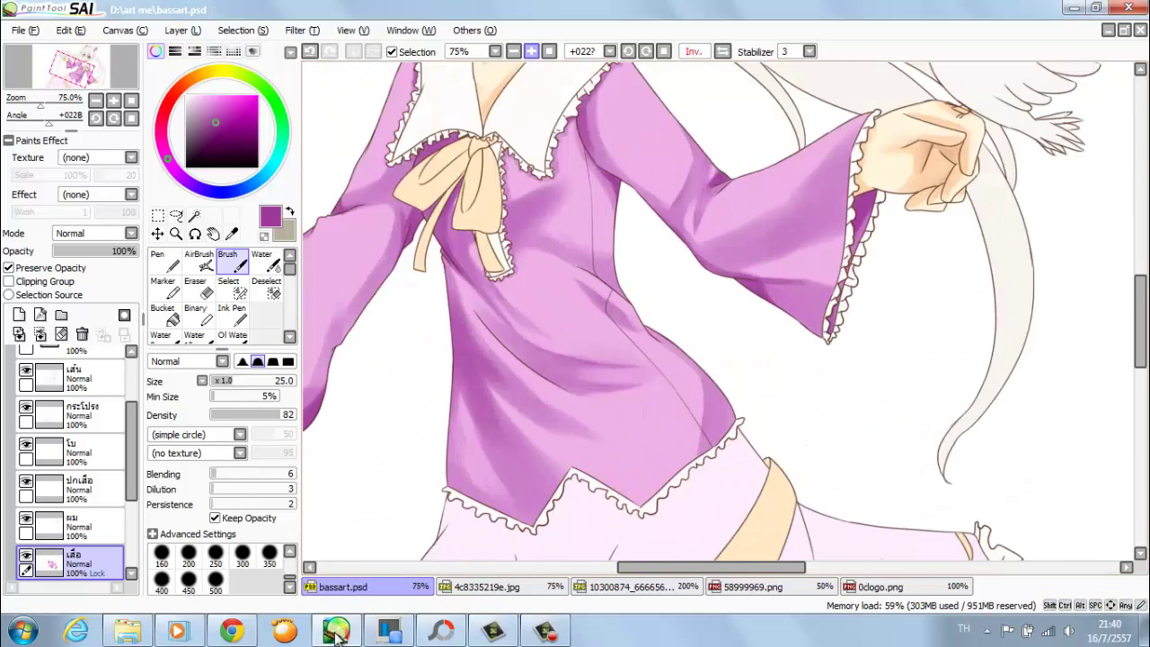
key("plus")
left_click_drag(578, 225, 578, 337)
key("ctrl+z")
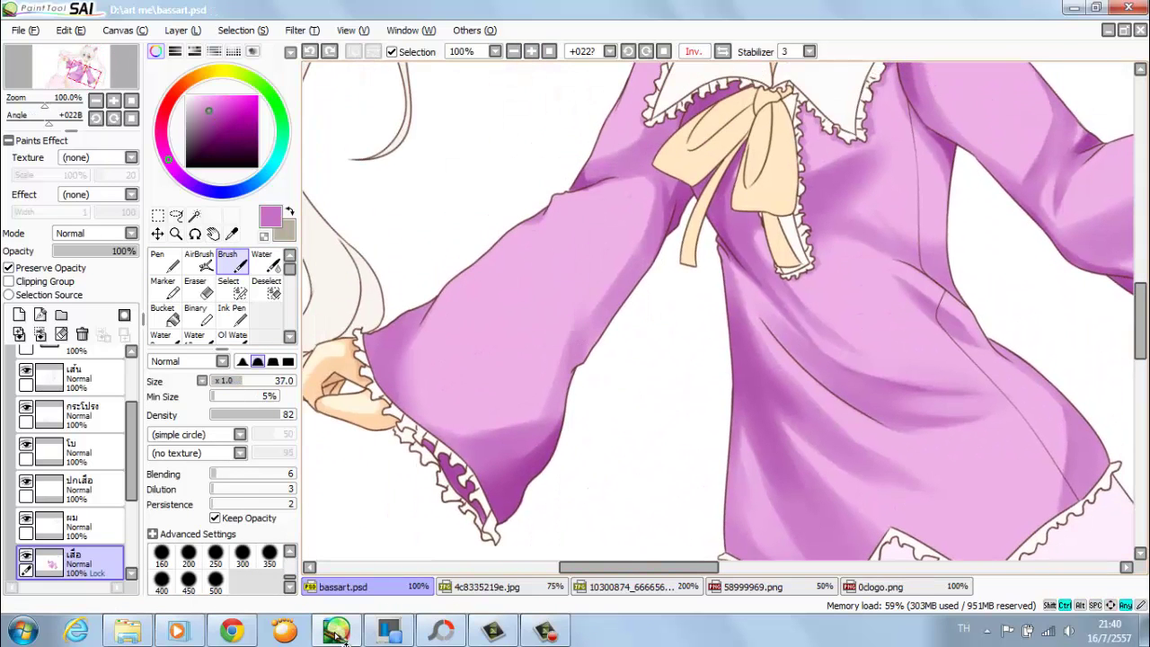
mouse_move(423, 386)
left_mouse_down()
mouse_move(455, 379)
mouse_move(362, 401)
mouse_move(537, 338)
mouse_move(462, 367)
mouse_move(427, 366)
mouse_move(498, 368)
mouse_move(458, 372)
mouse_move(520, 250)
mouse_move(472, 356)
mouse_move(590, 313)
mouse_move(609, 281)
mouse_move(453, 376)
mouse_move(558, 353)
left_mouse_up()
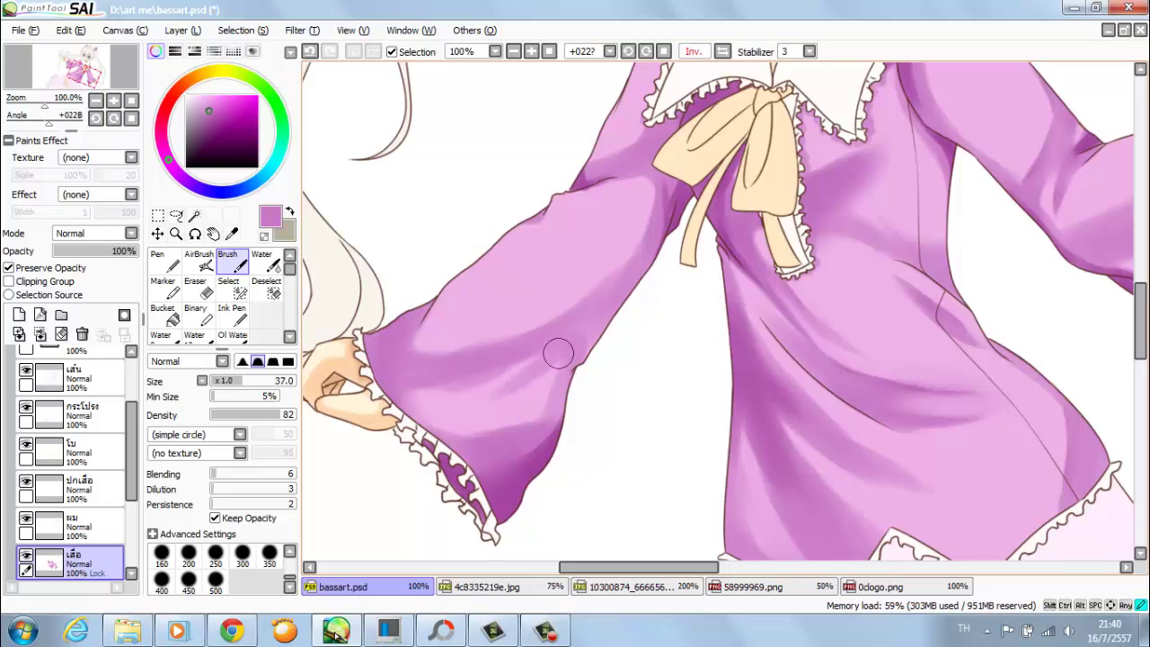
- Sample the light pink of the sleeve, touch up the lowered sleeve's folds and save the file
left_click(558, 352, "alt")
scroll(530, 80, "down", 2)
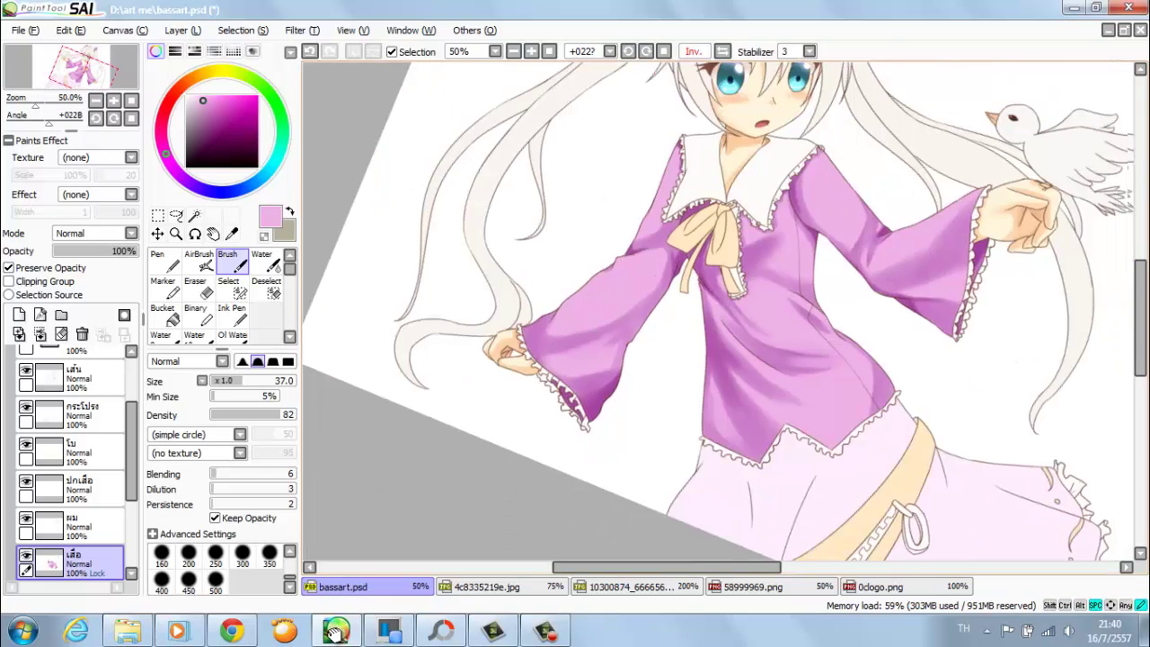
left_click_drag(458, 324, 471, 324)
mouse_move(430, 360)
left_mouse_down()
mouse_move(380, 423)
mouse_move(415, 362)
left_mouse_up()
key("ctrl+s")
left_click_drag(511, 456, 486, 503)
- Compare the dress with the reference picture 4c8335219e.jpg and choose a pale blue as the painting colour in bassart.psd
left_click(485, 587)
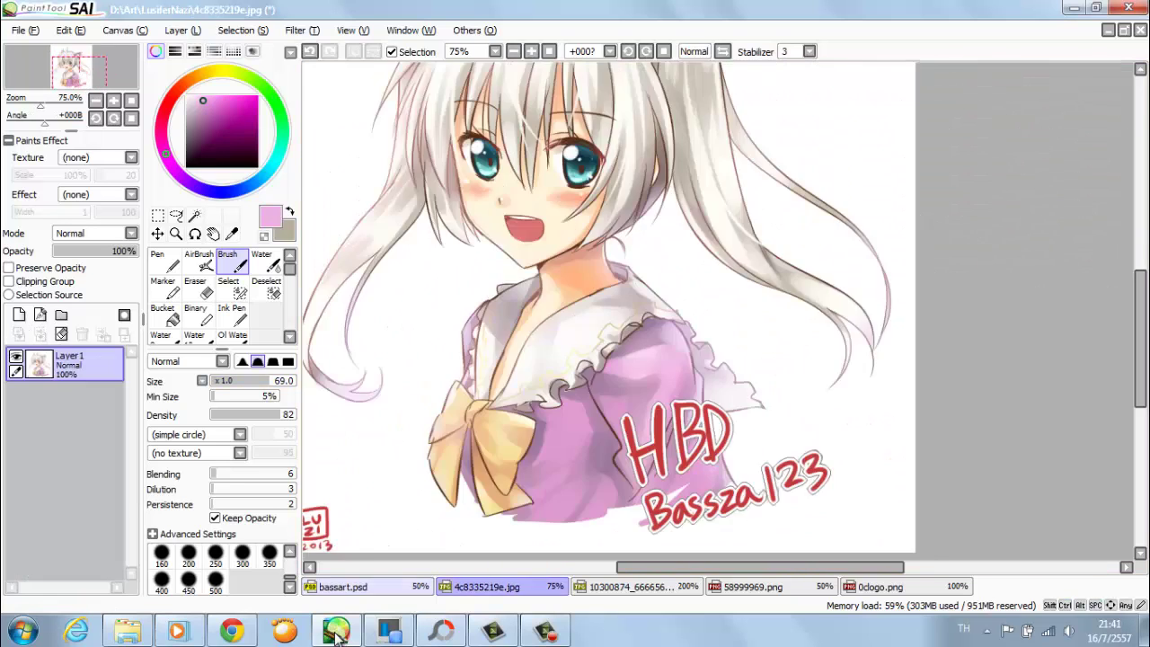
left_click(342, 587)
scroll(719, 314, "up", 1)
scroll(718, 314, "up", 3)
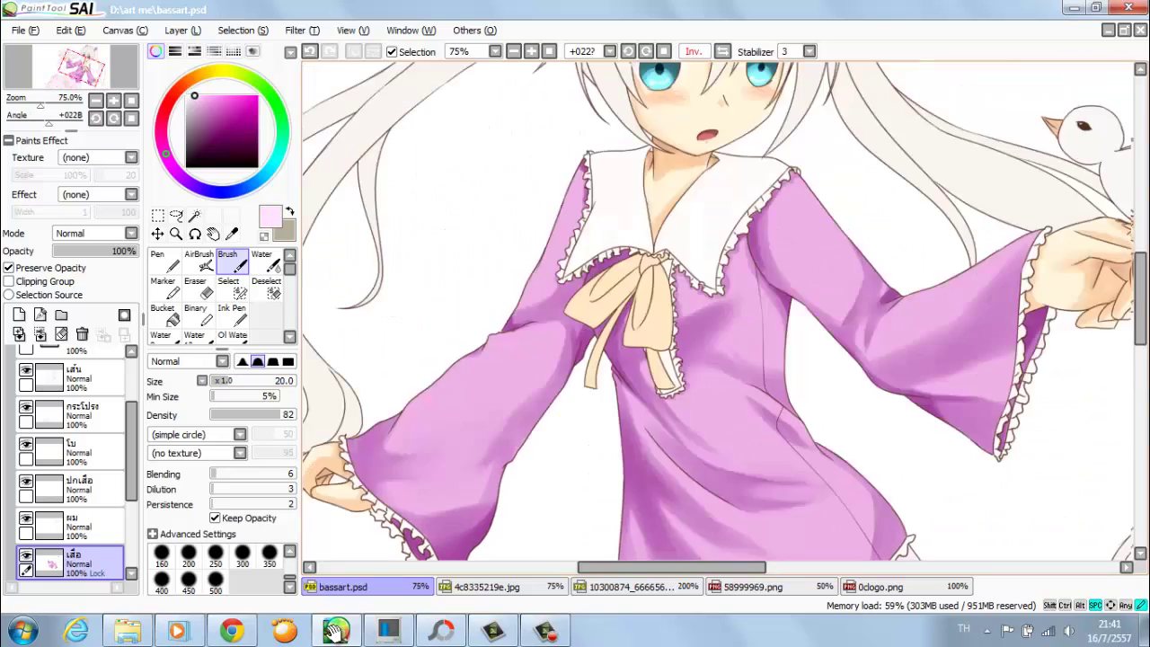
scroll(719, 315, "down", 3)
scroll(718, 314, "up", 3)
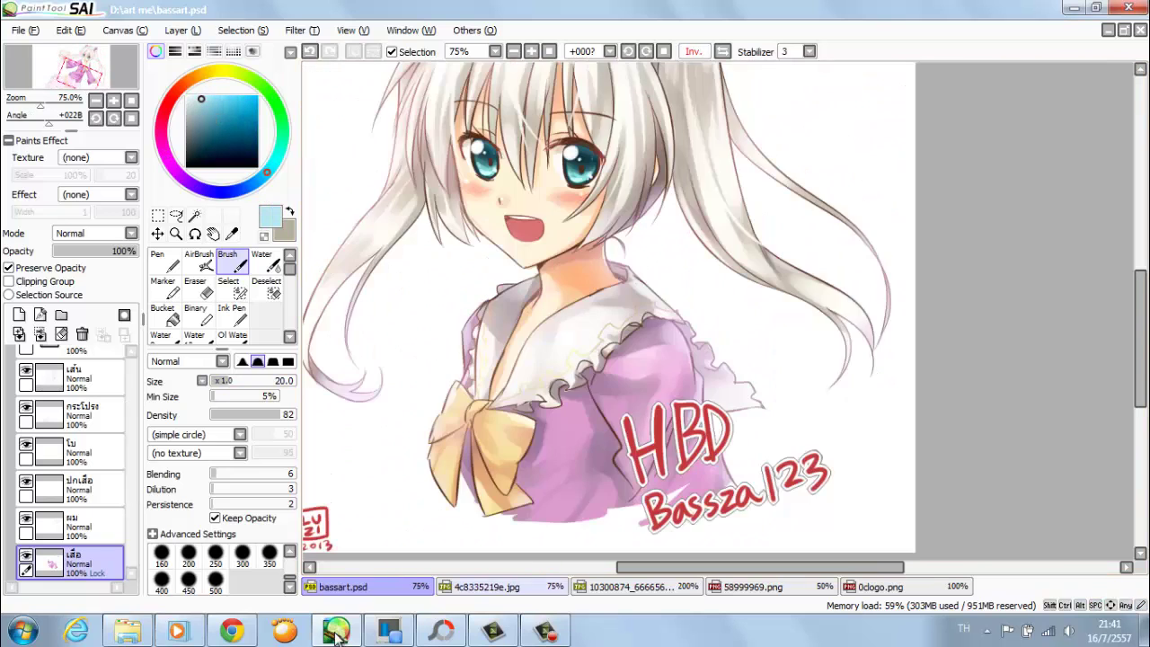
scroll(719, 315, "down", 3)
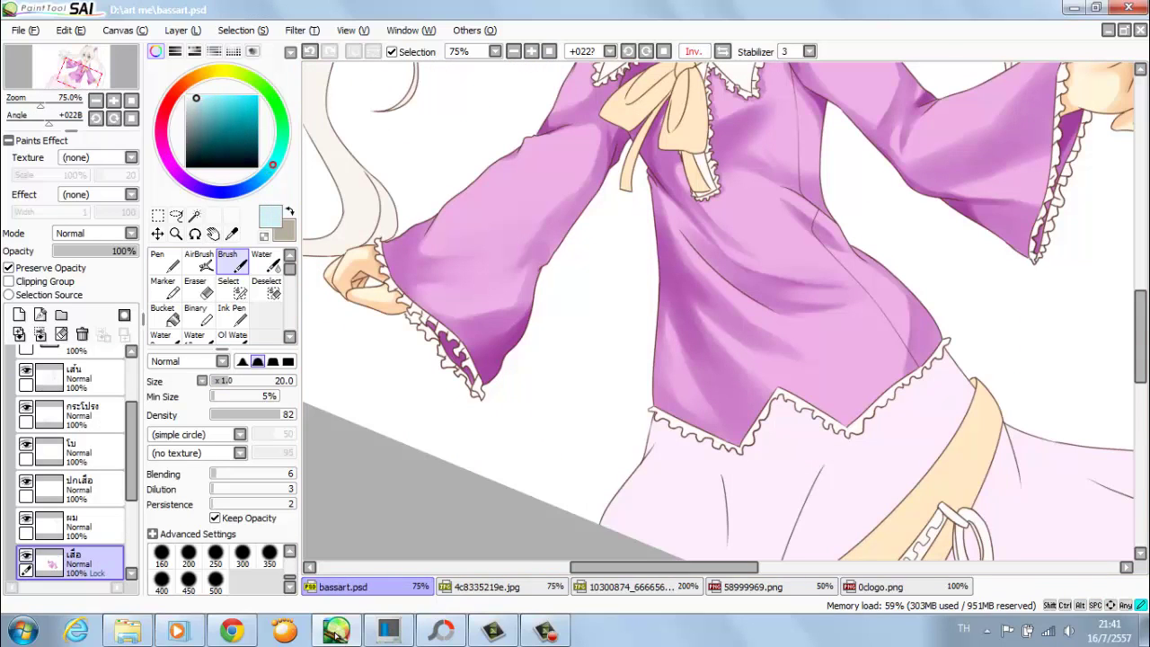
- Paint pale blue reflected light along the dress's side edge and both sleeves' lower edges, using brush sizes between 9 and 26
mouse_move(483, 385)
left_mouse_down()
mouse_move(528, 329)
mouse_move(406, 413)
left_mouse_up()
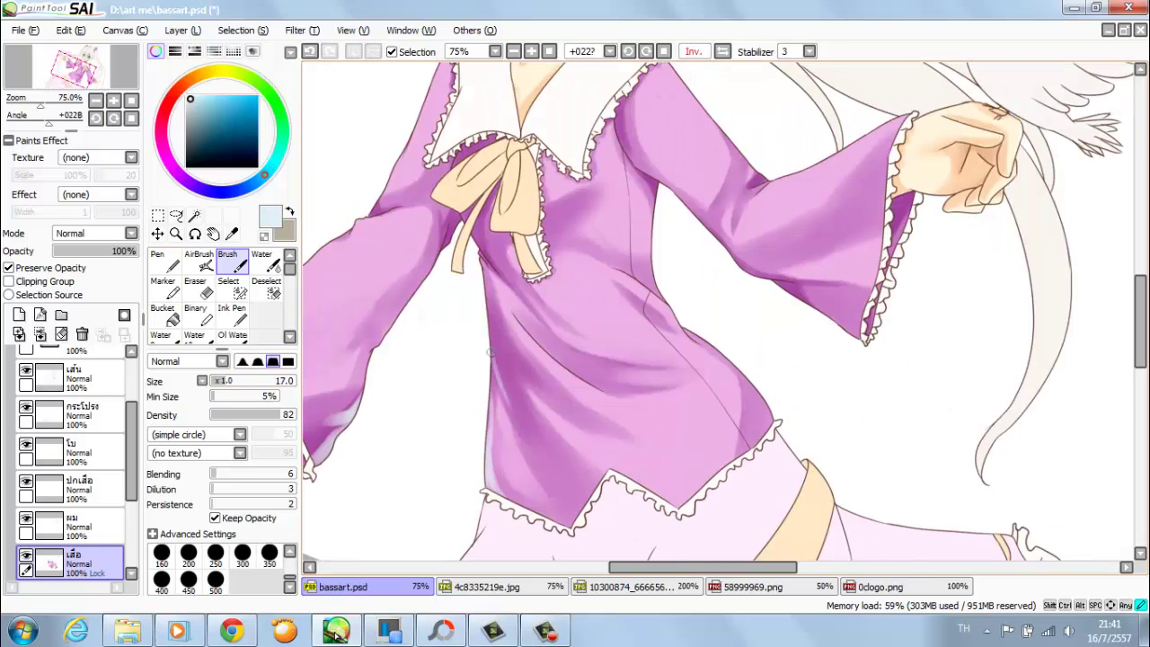
key("plus")
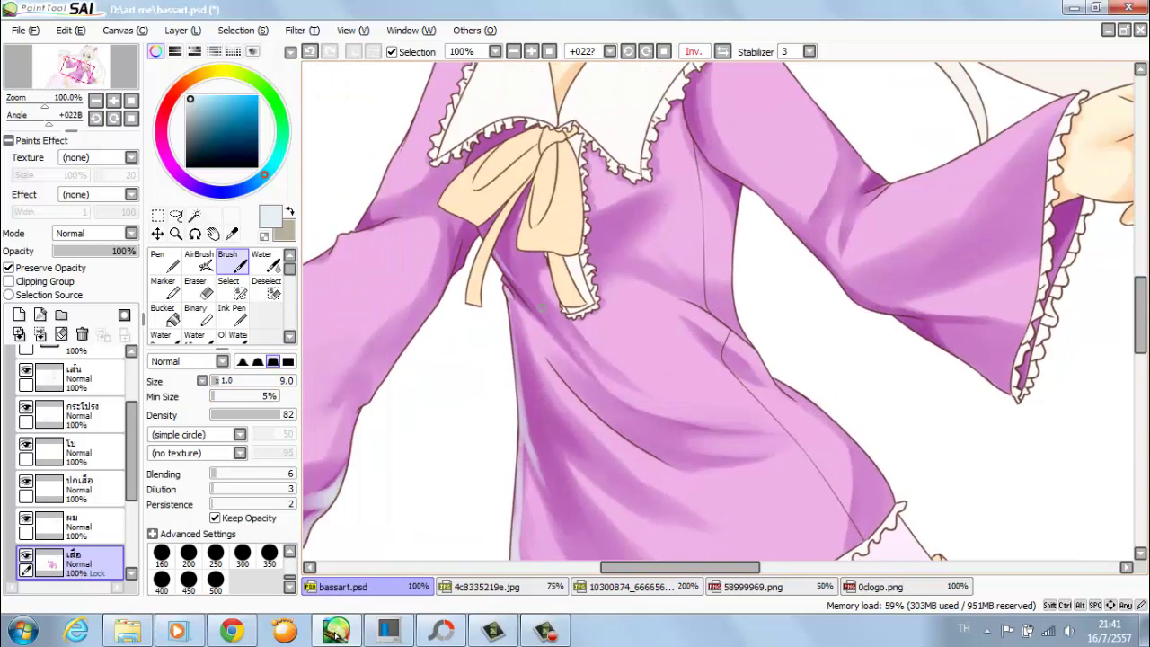
left_click_drag(901, 332, 685, 404)
key("bracketright")
key("bracketright")
key("bracketright")
key("bracketright")
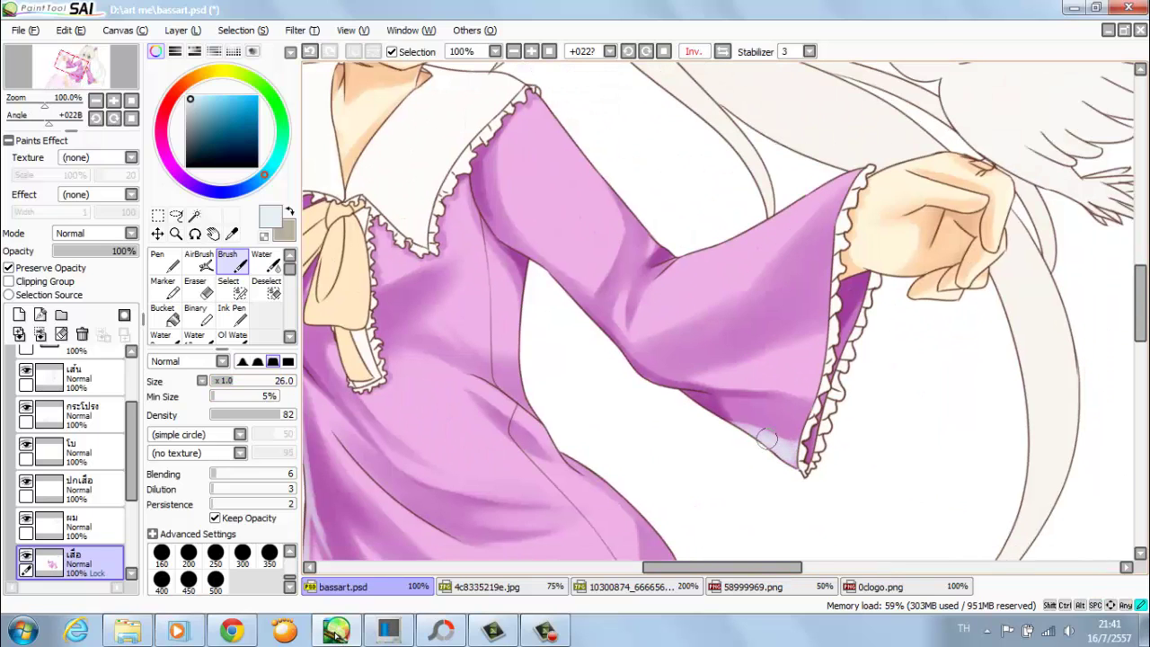
key("minus")
key("minus")
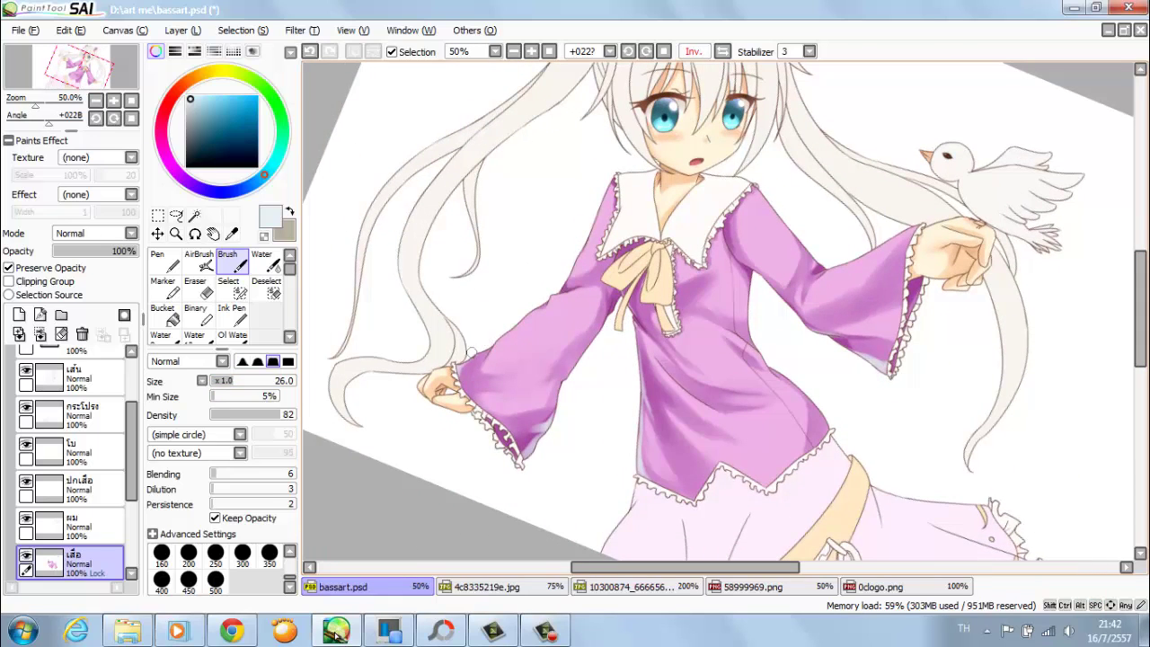
left_click_drag(469, 353, 418, 371)
- Pick a very pale pink and paint highlights on the shoulder and upper edge of the lowered sleeve at brush size 26
left_click(418, 371, "alt")
key("plus")
key("plus")
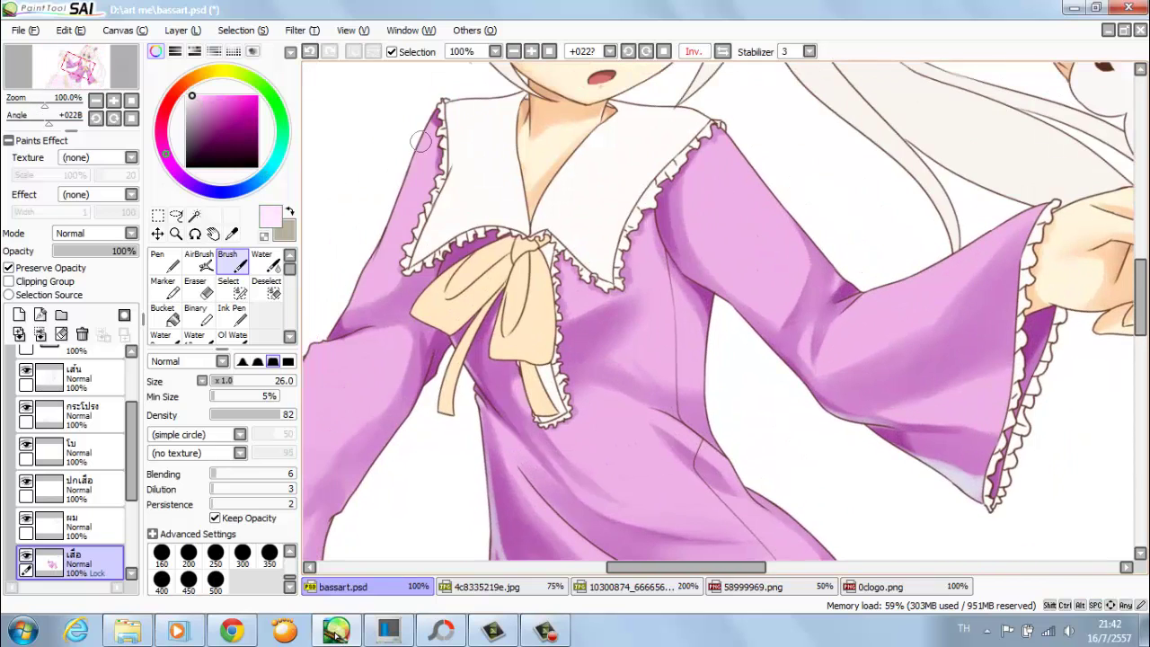
left_click_drag(358, 288, 591, 171)
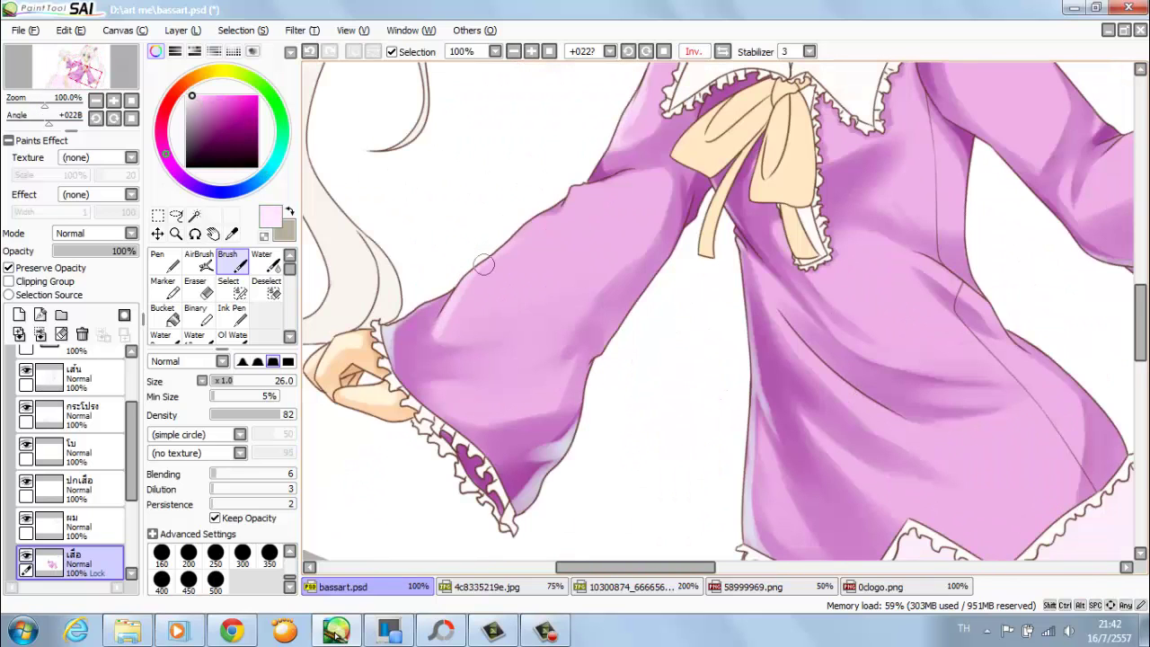
key("w")
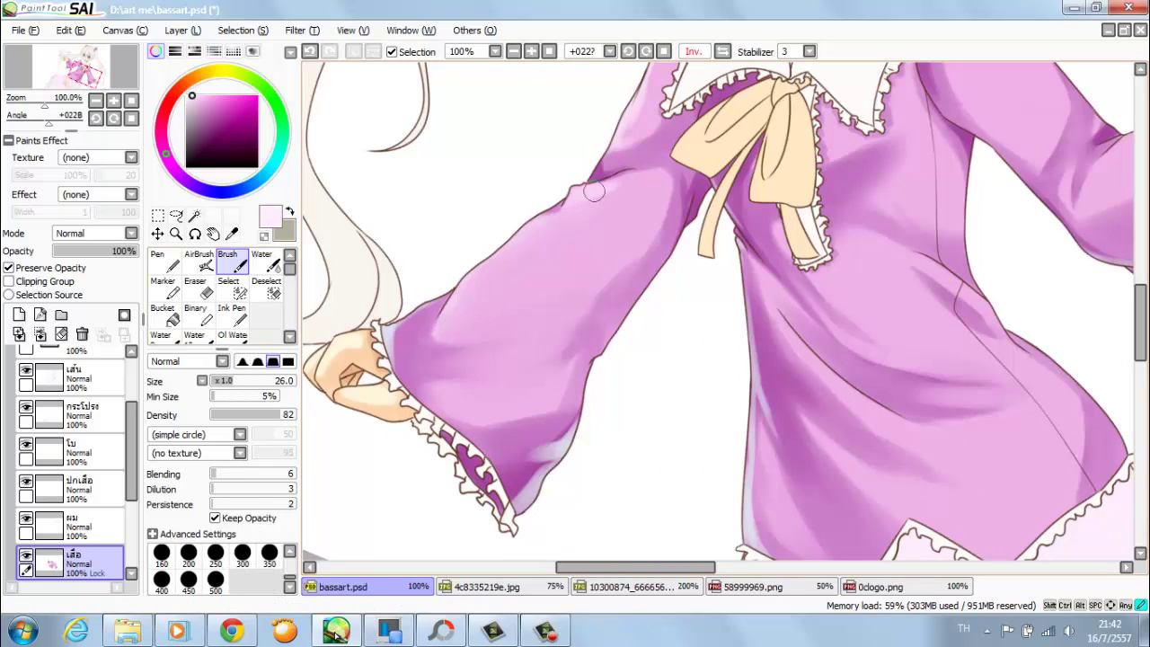
key("minus")
key("minus")
- Choose a pale lavender and try soft light on the clothing with the Brush at 80 and the AirBrush at 350 and 160
key("b")
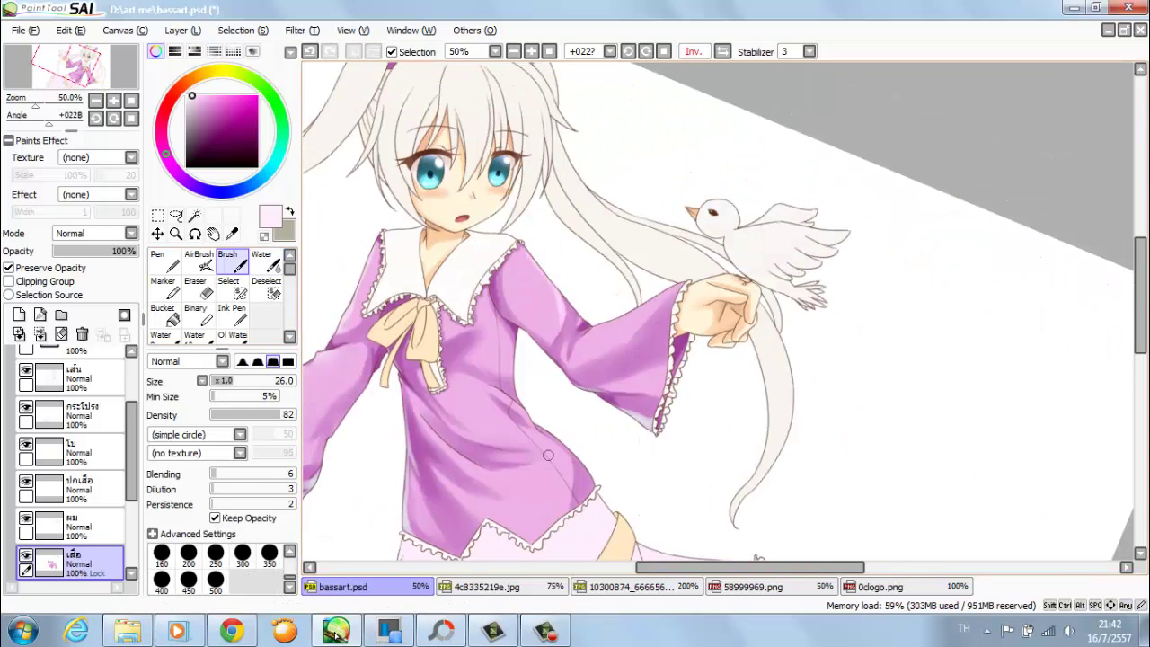
key("w")
key("b")
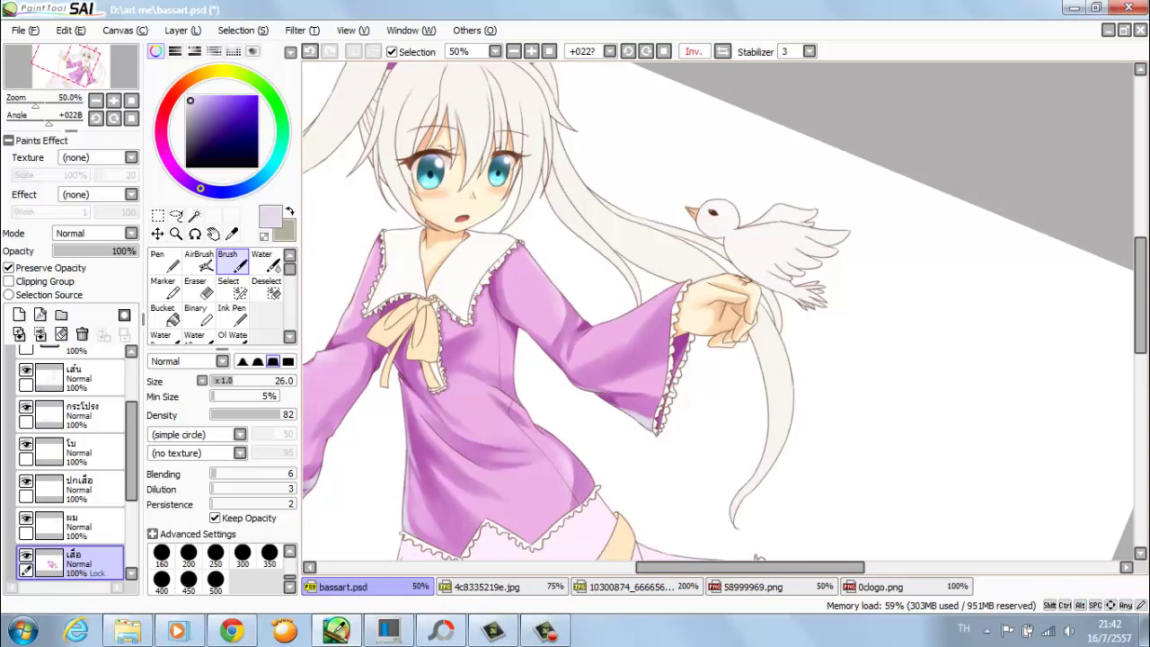
key("Left")
key("Left")
key("Down")
key("bracketright")
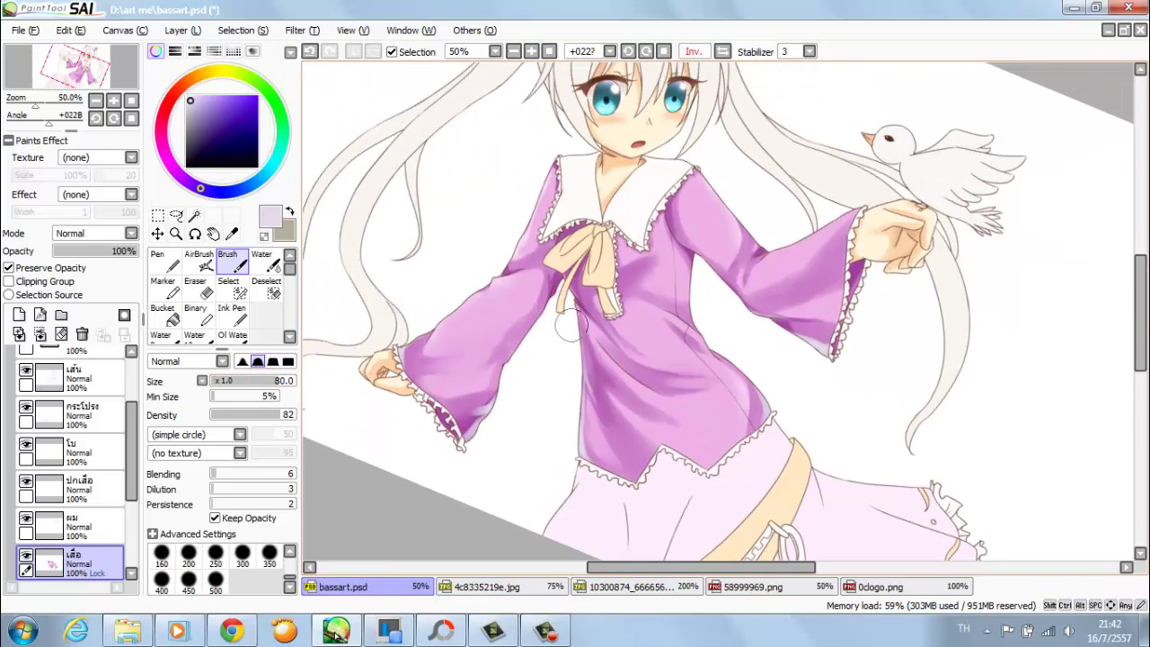
key("a")
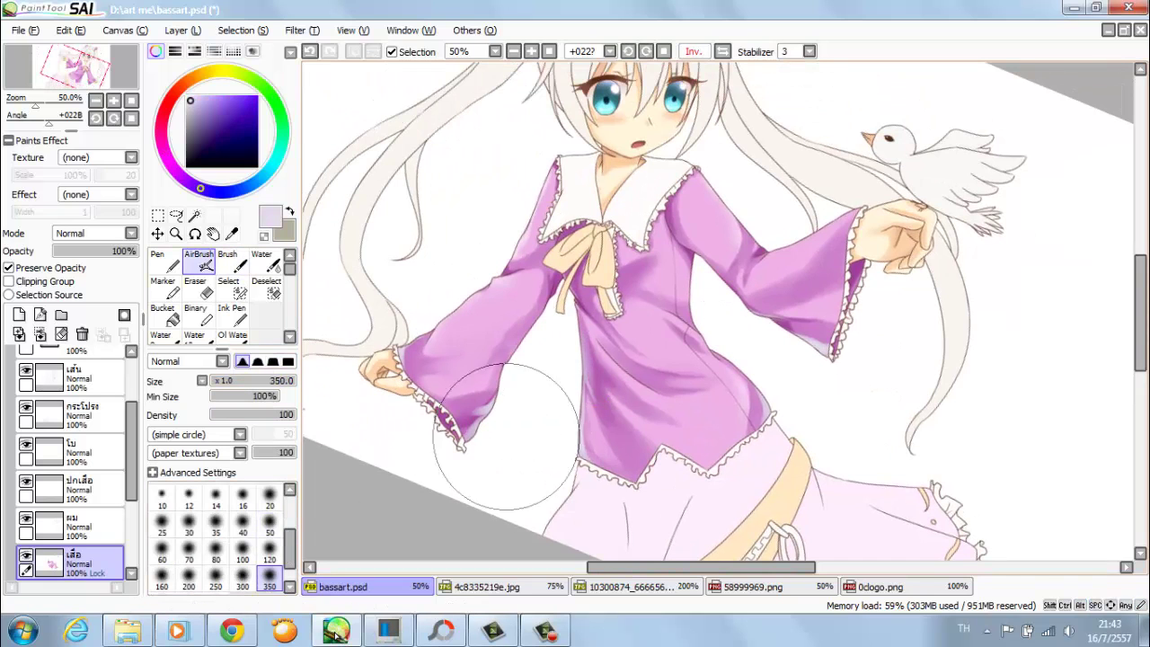
key("ctrl+minus")
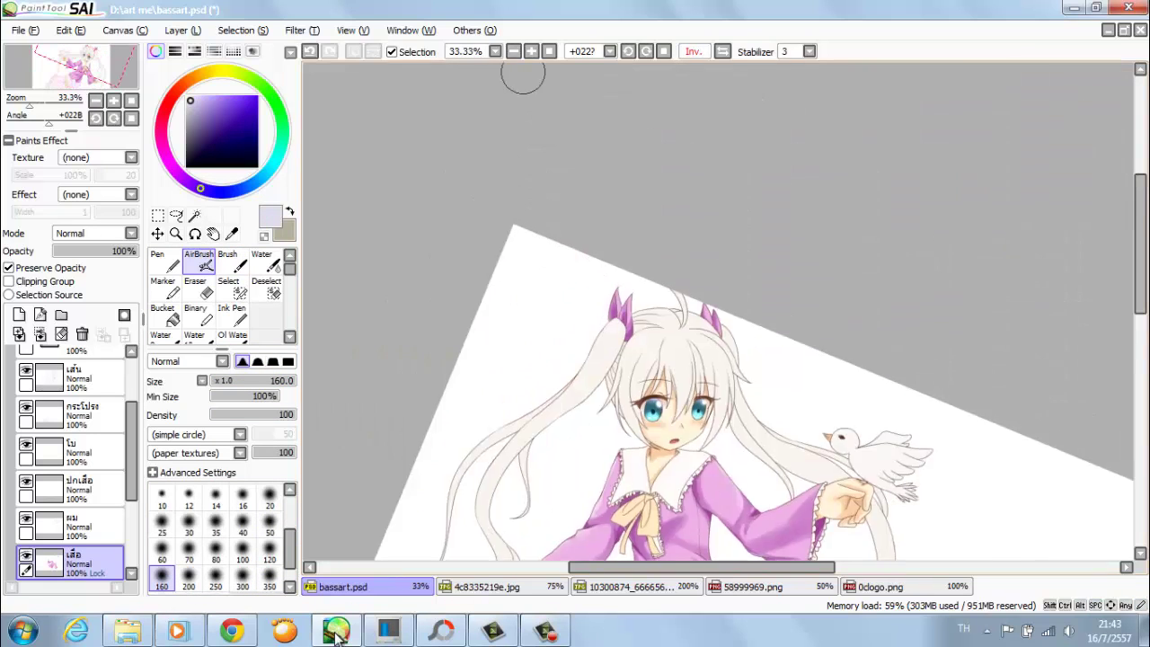
- Sample light pink and paint highlights on the hair ribbons with the Brush at size 23, and save the file
key("ctrl+0")
key("b")
key("bracketleft")
left_click(669, 321, "alt")
key("ctrl+minus")
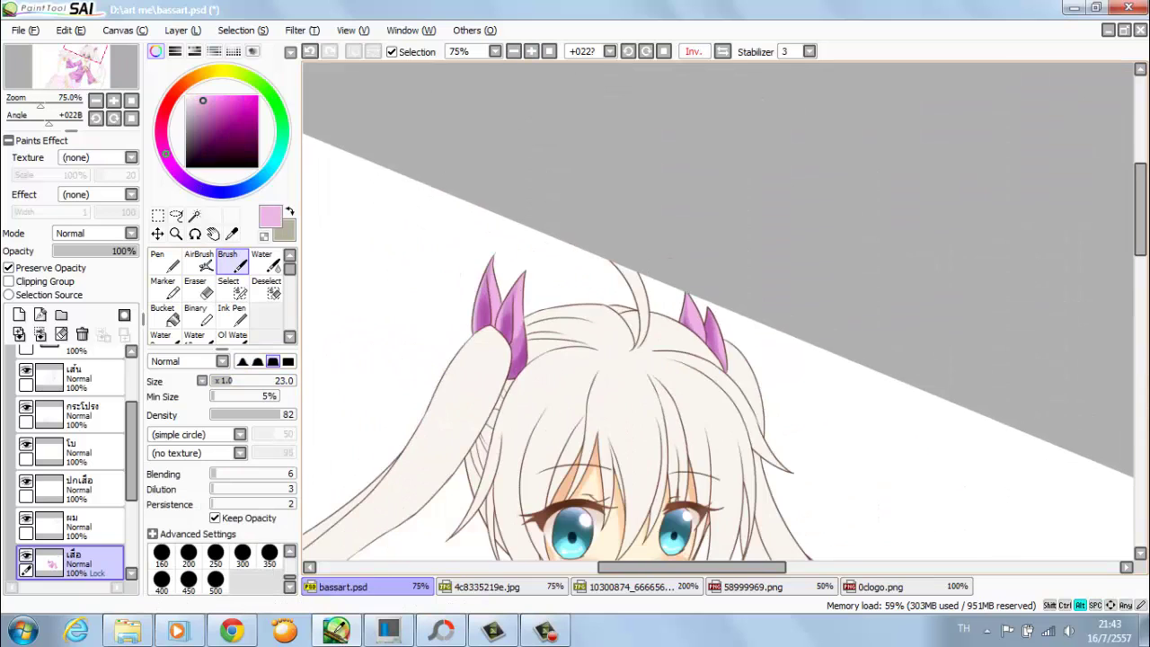
key("ctrl+minus")
key("ctrl+minus")
key("ctrl+plus")
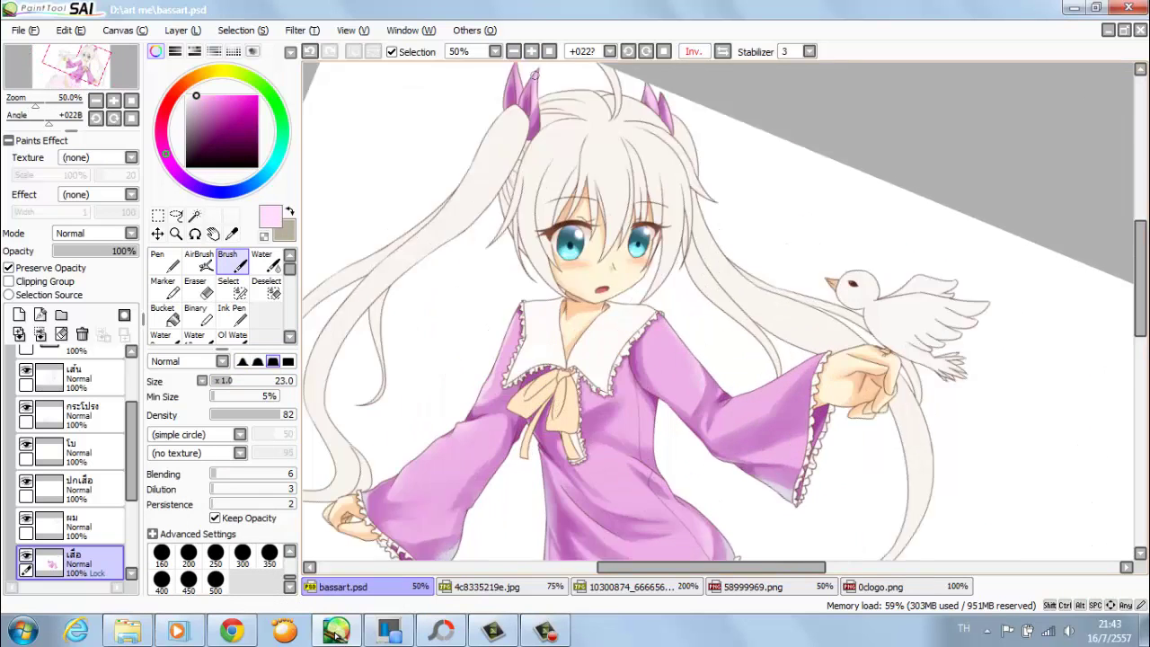
- Select the collar layer and paint grey-beige shadows on both halves of the white collar at brush sizes 23 and 43
scroll(339, 639, "down", 5)
key("ctrl+plus")
scroll(337, 635, "up", 5)
key("ctrl+plus")
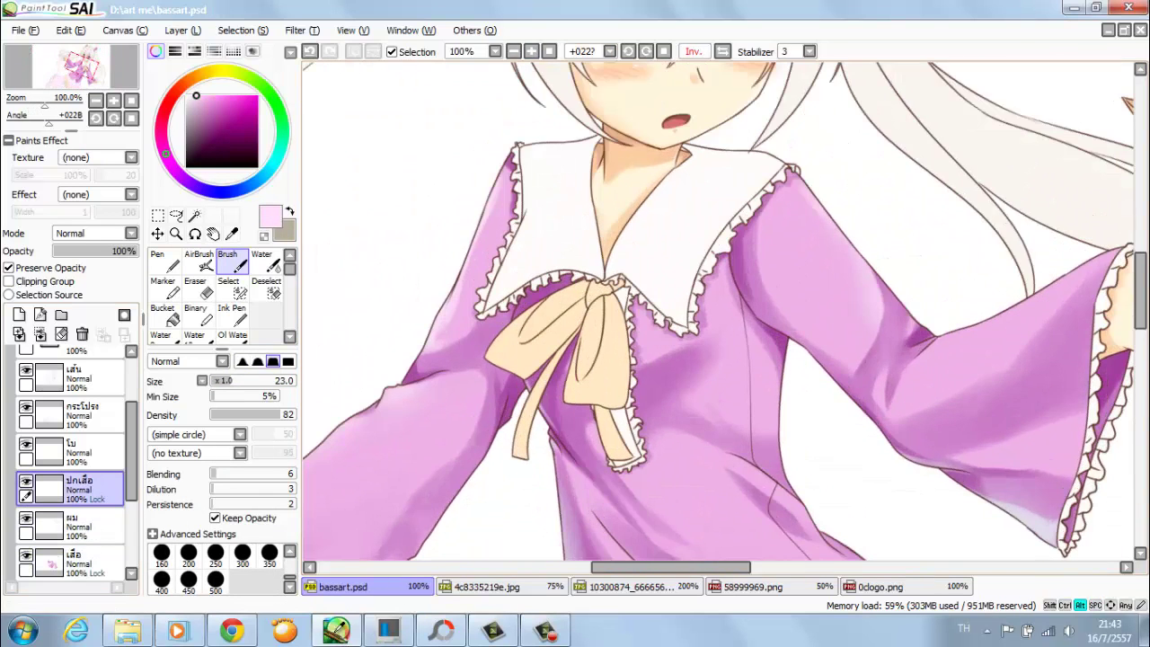
scroll(611, 250, "up", 2)
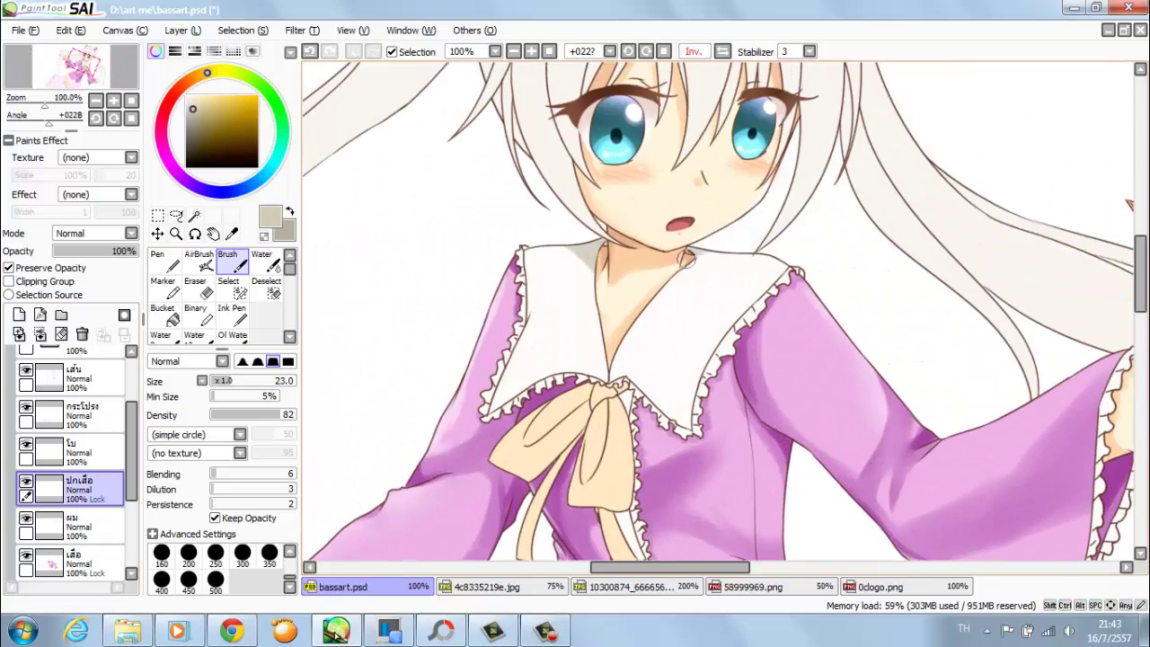
key("bracketright")
key("bracketright")
key("bracketright")
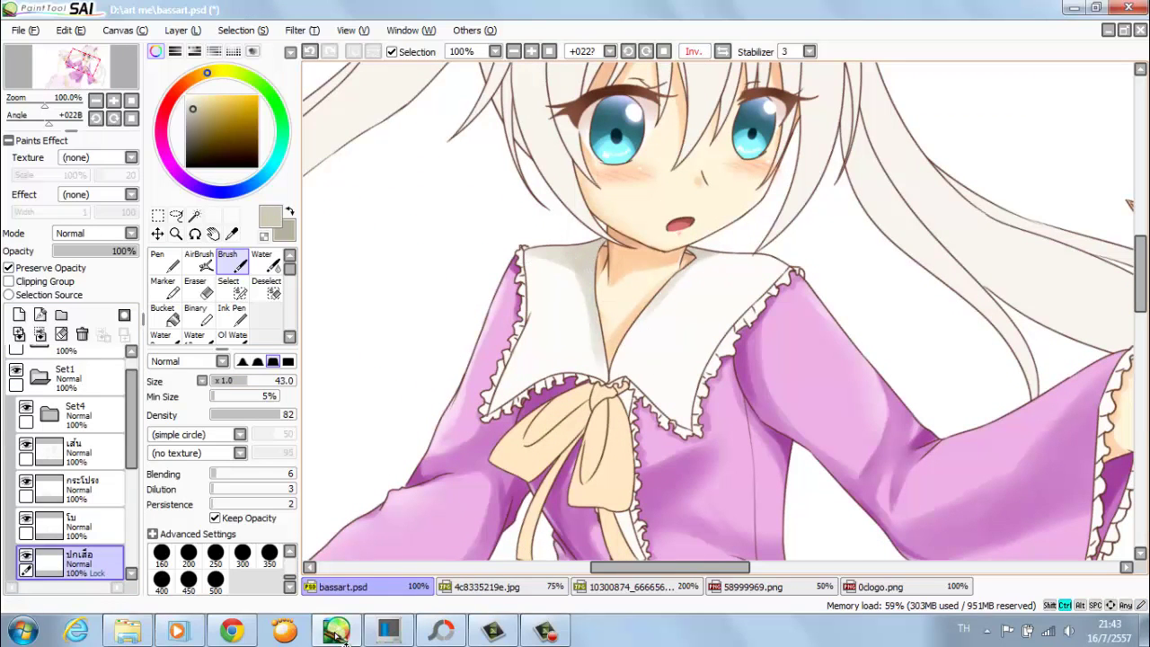
mouse_move(539, 243)
left_mouse_down()
mouse_move(510, 387)
mouse_move(544, 313)
mouse_move(502, 403)
mouse_move(532, 378)
mouse_move(622, 362)
mouse_move(647, 294)
mouse_move(640, 361)
mouse_move(676, 282)
left_mouse_up()
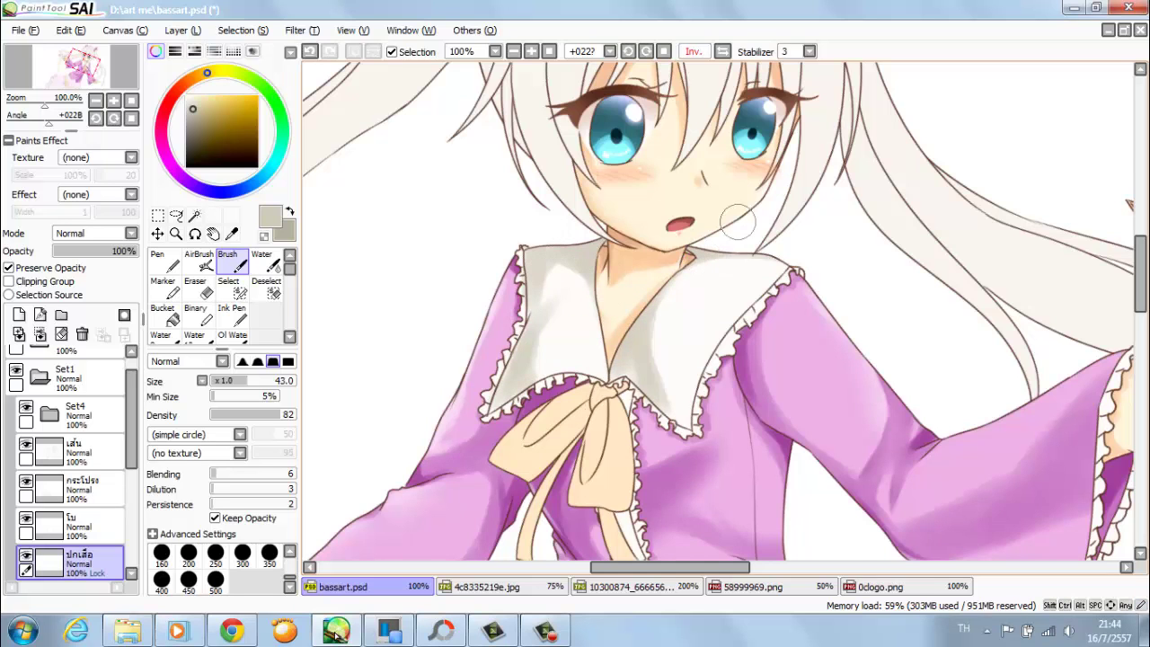
- Paint grey-beige shadows on the front placket, the hem frill's notch, and the belt's chain and ring, reducing the brush from 43 to 12
left_click_drag(626, 369, 597, 248)
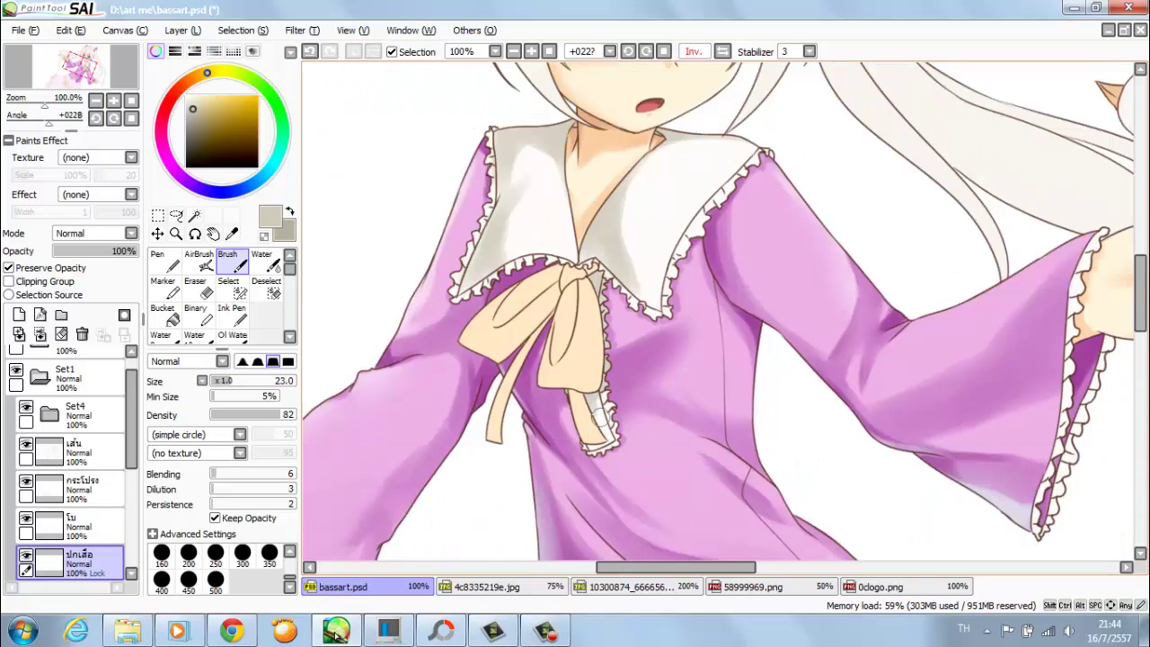
left_click_drag(683, 377, 495, 342)
left_click_drag(988, 315, 521, 350)
left_click_drag(359, 539, 1123, 99)
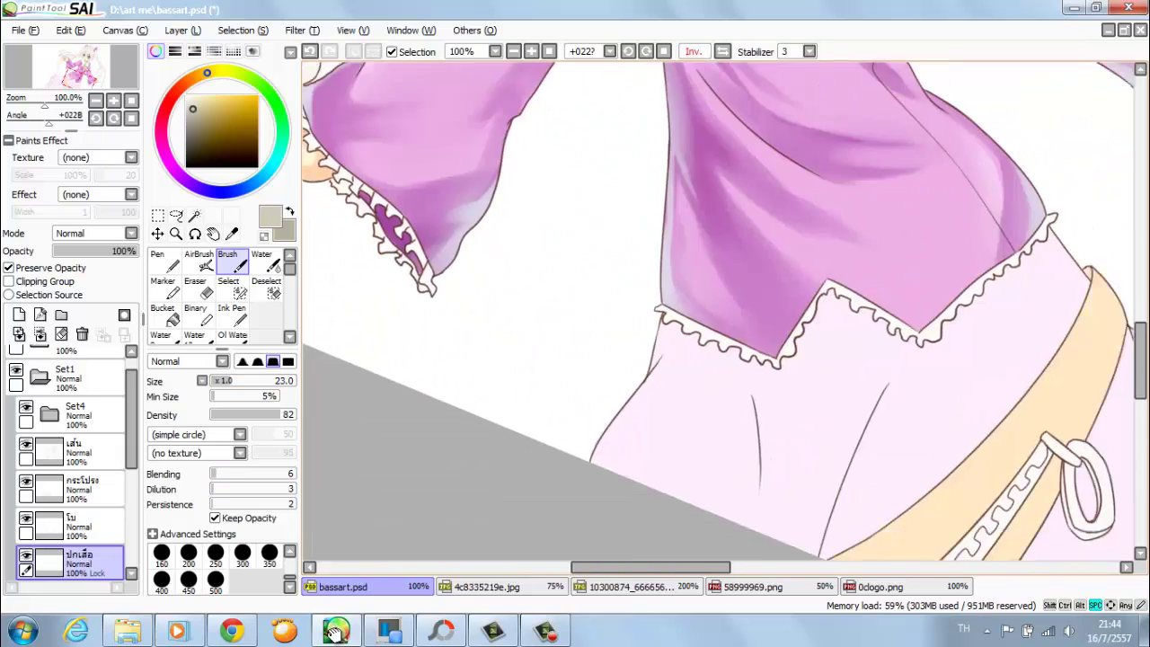
left_click_drag(740, 383, 615, 280)
left_click_drag(949, 527, 688, 347)
key("bracketleft")
key("bracketleft")
key("bracketleft")
key("bracketleft")
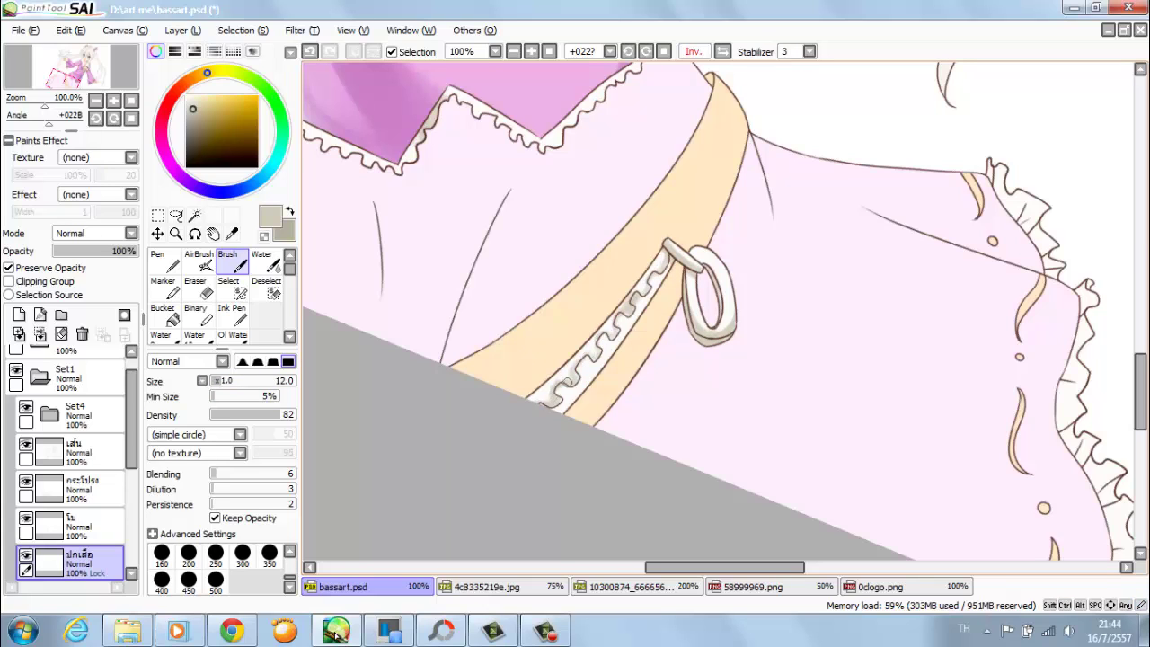
- Shade the folds of the lace frill around both halves of the collar, using brush sizes between 7 and 12
left_click_drag(619, 288, 862, 557)
left_click_drag(809, 342, 808, 521)
scroll(809, 521, "up", 1)
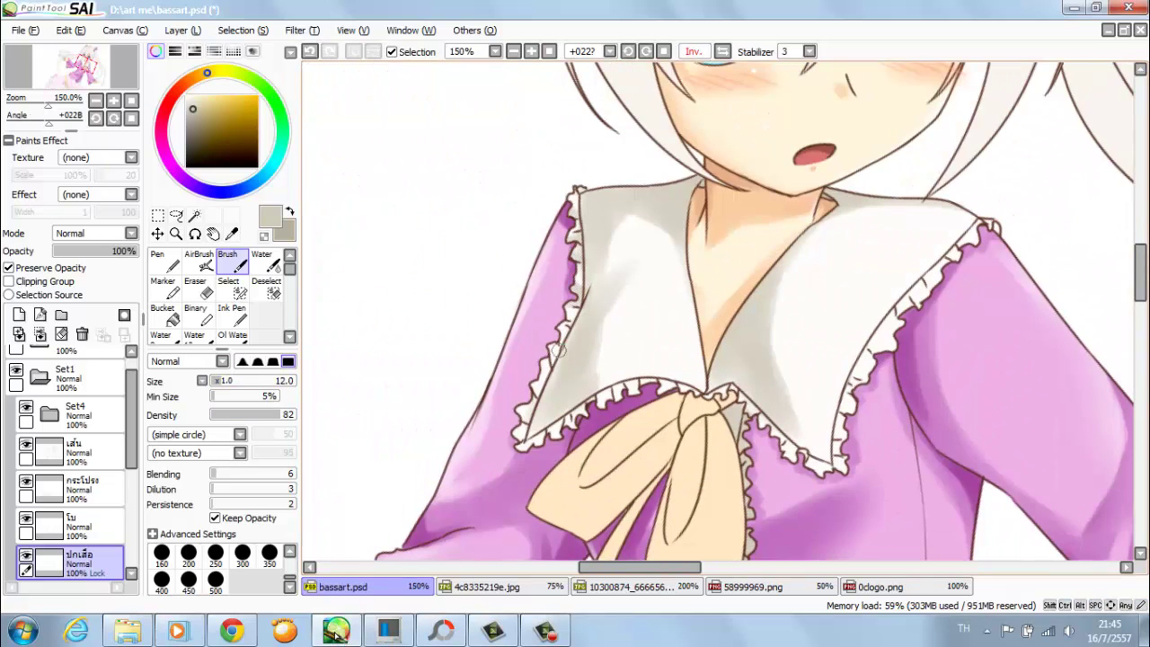
left_click_drag(529, 407, 523, 419)
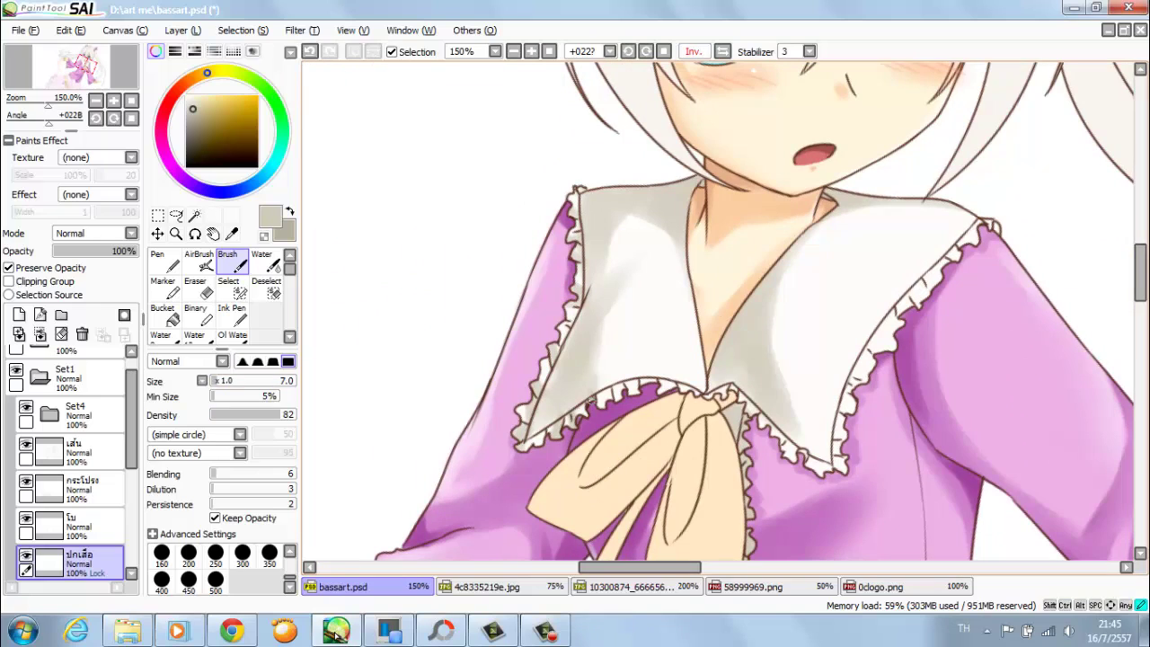
left_click_drag(448, 407, 548, 396)
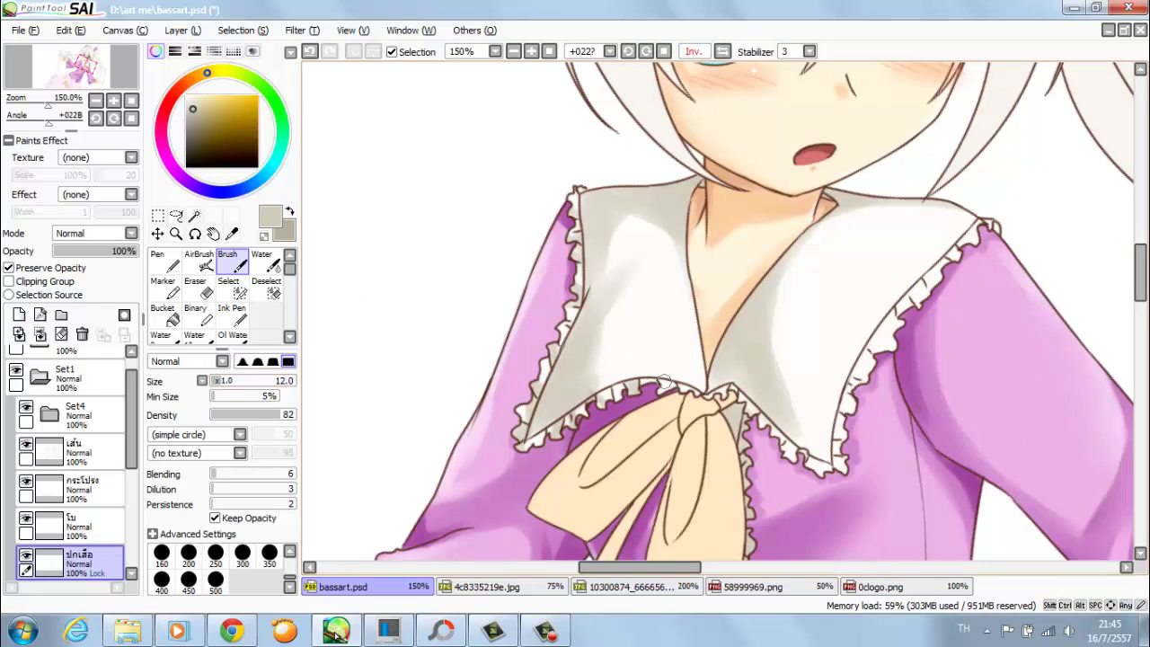
scroll(700, 235, "up", 2)
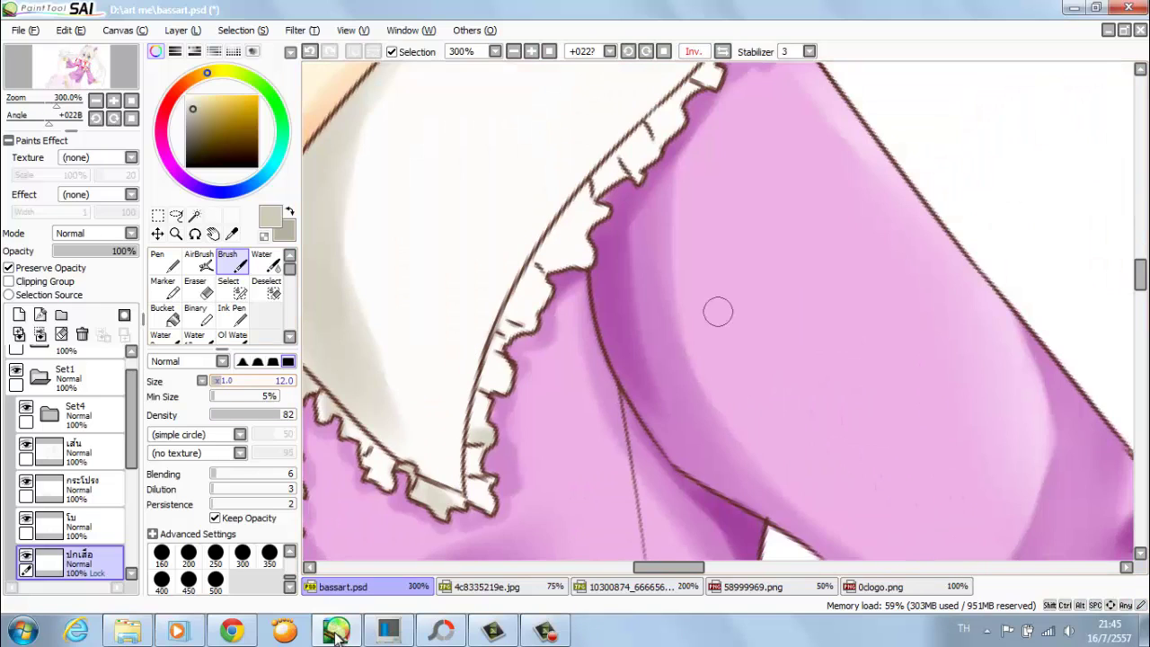
scroll(554, 258, "up", 2)
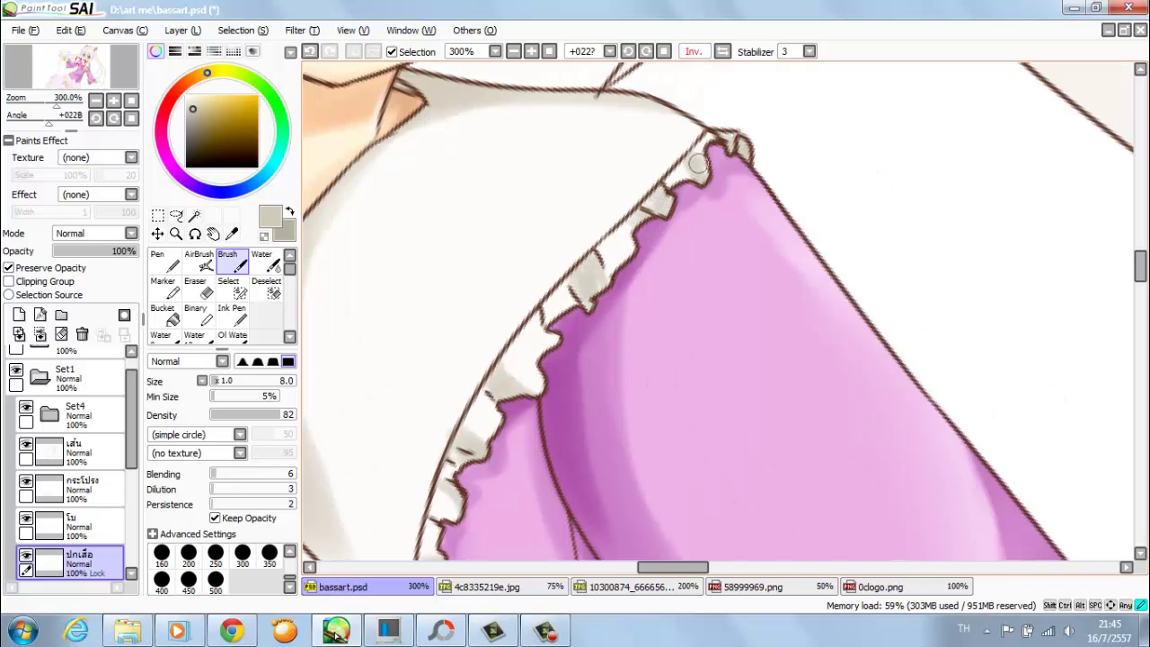
- Shade the inner and outer frills of the lowered sleeve's cuff at brush sizes 8 and 12, and save the file
scroll(550, 356, "down", 4)
scroll(544, 355, "up", 2)
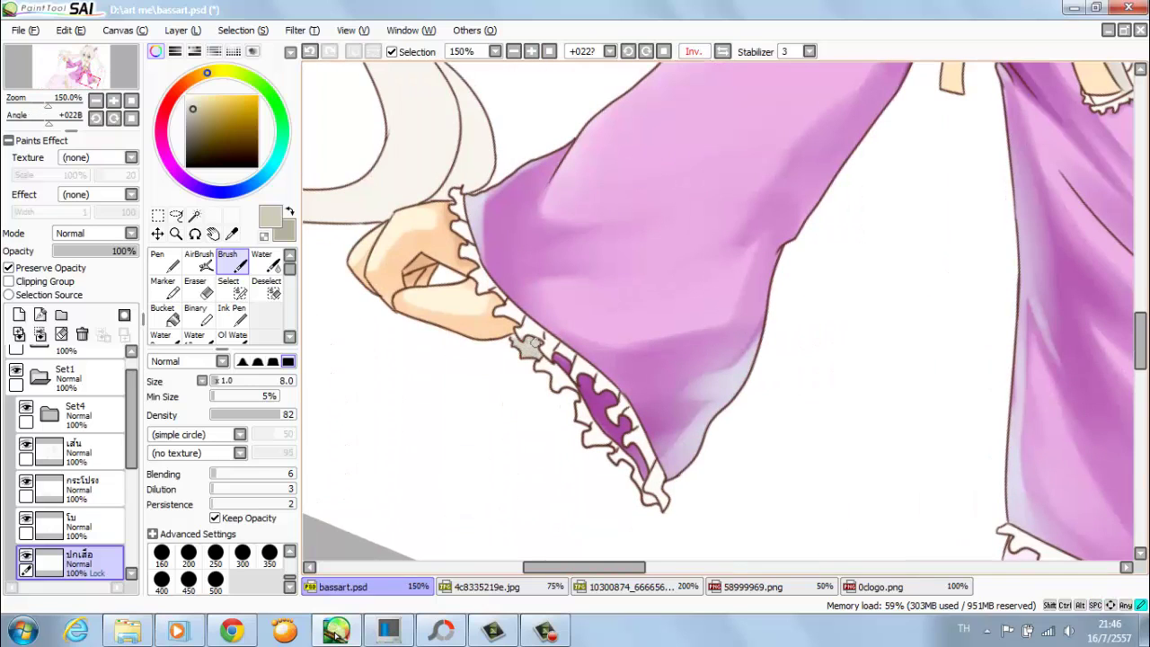
mouse_move(532, 343)
left_mouse_down()
mouse_move(633, 485)
mouse_move(665, 507)
left_mouse_up()
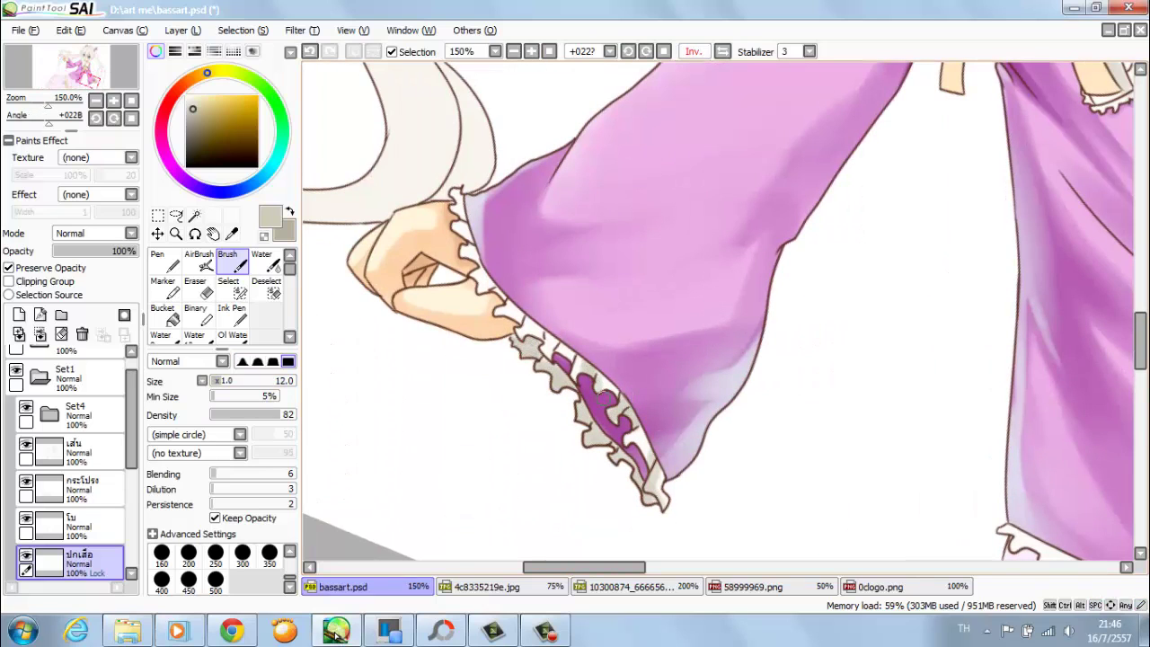
left_click_drag(573, 368, 544, 350)
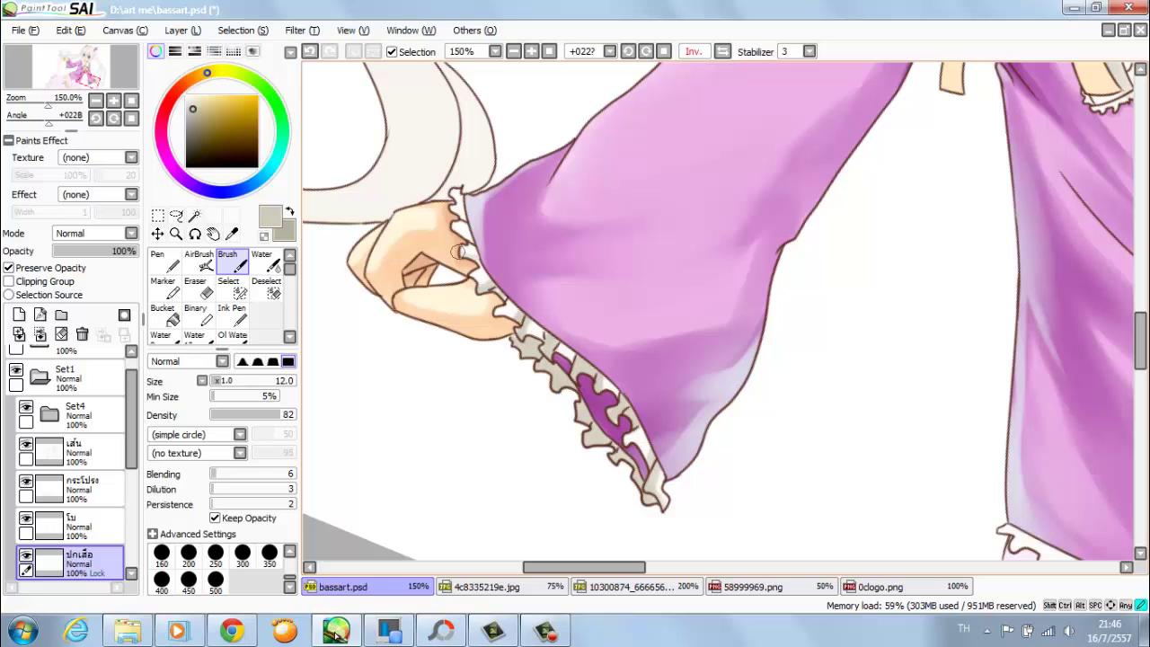
scroll(575, 314, "down", 3)
left_click_drag(575, 270, 629, 404)
scroll(718, 315, "up", 3)
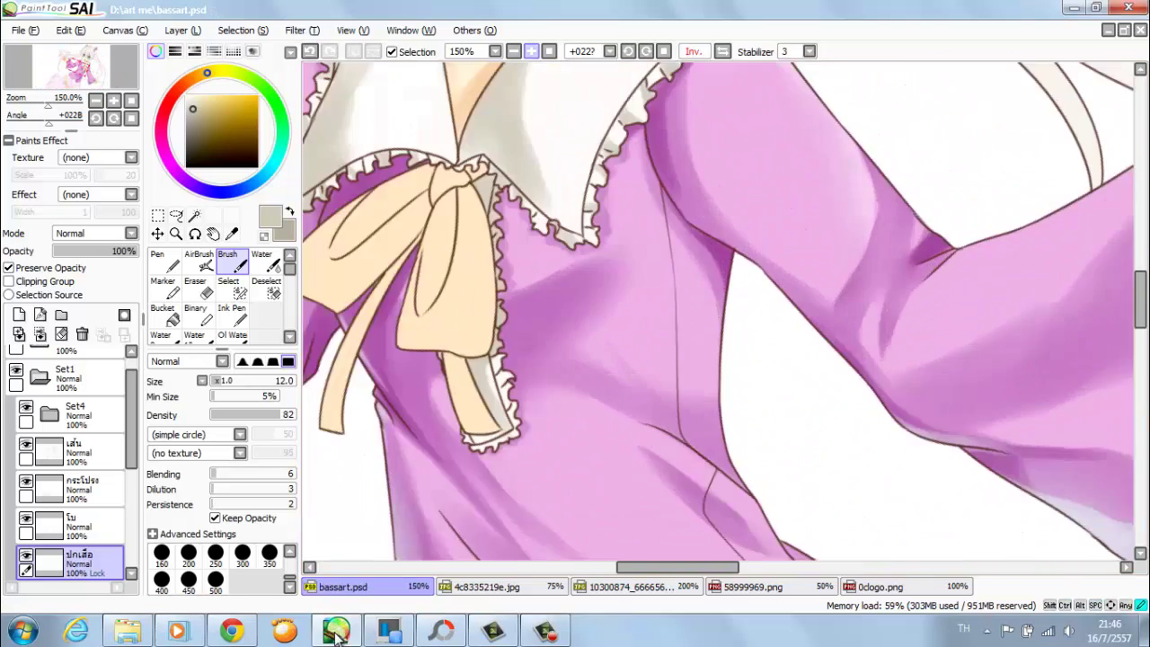
key("ctrl+s")
- Paint grey-beige shadows on both frills of the raised sleeve's cuff at brush size 15
left_click_drag(800, 122, 706, 416)
left_click_drag(687, 371, 697, 325)
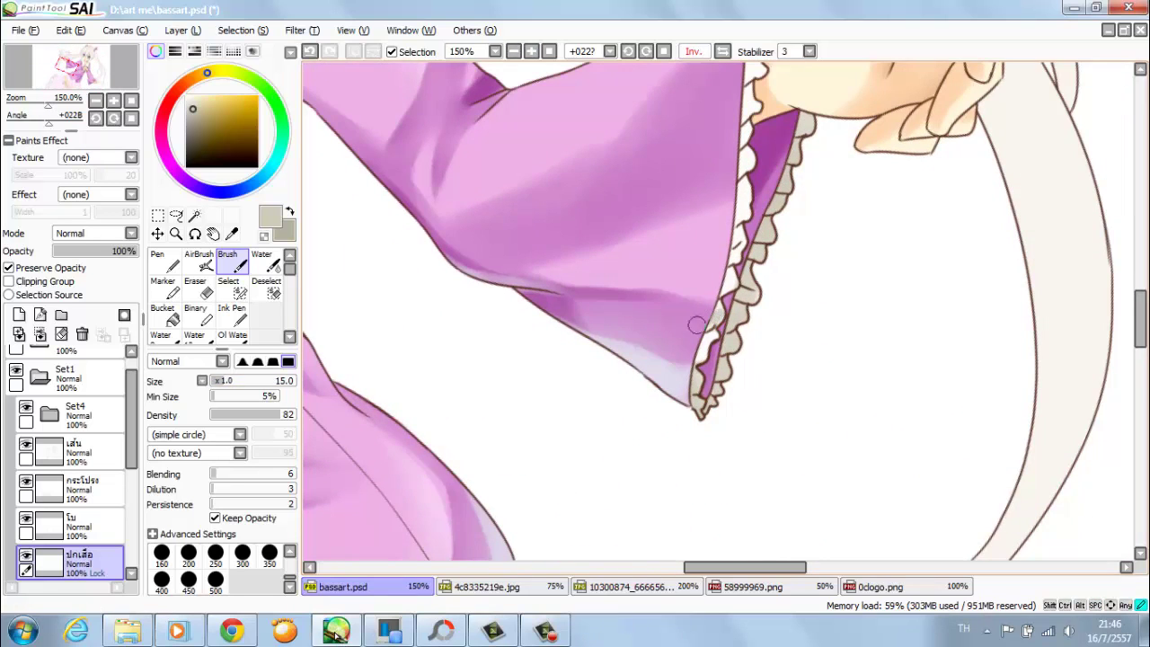
scroll(728, 202, "up", 3)
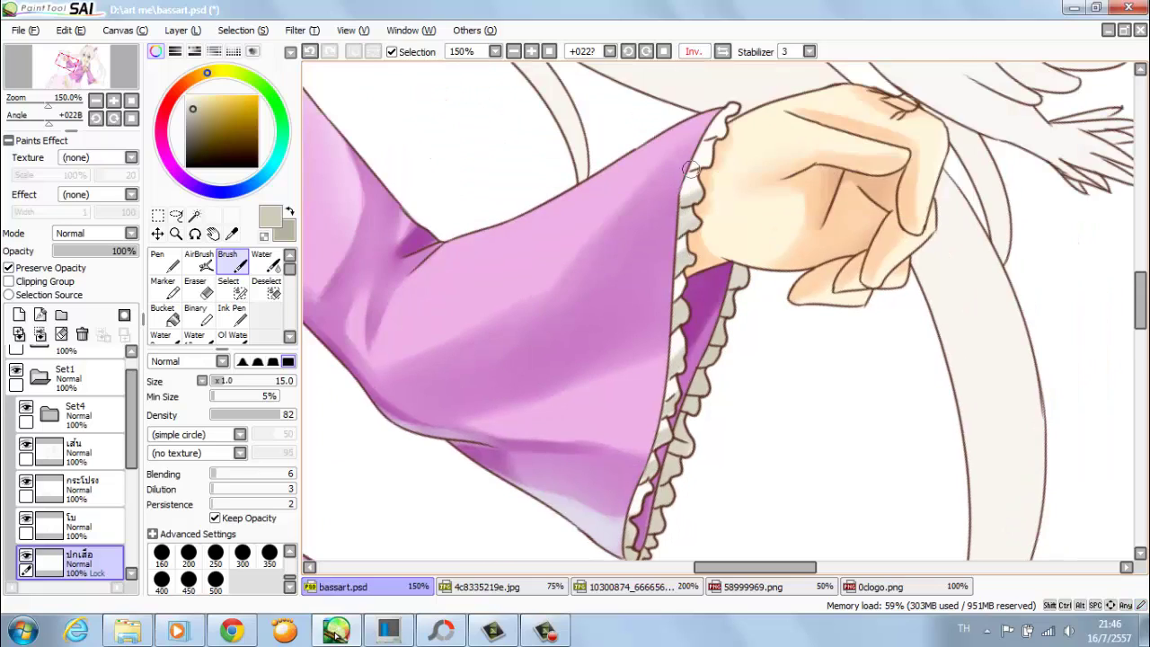
- Reset the canvas rotation and shade the front placket's frill at brush size 15 in the mirrored view, restoring the normal orientation
scroll(692, 168, "down", 4)
key("Home")
scroll(669, 301, "up", 4)
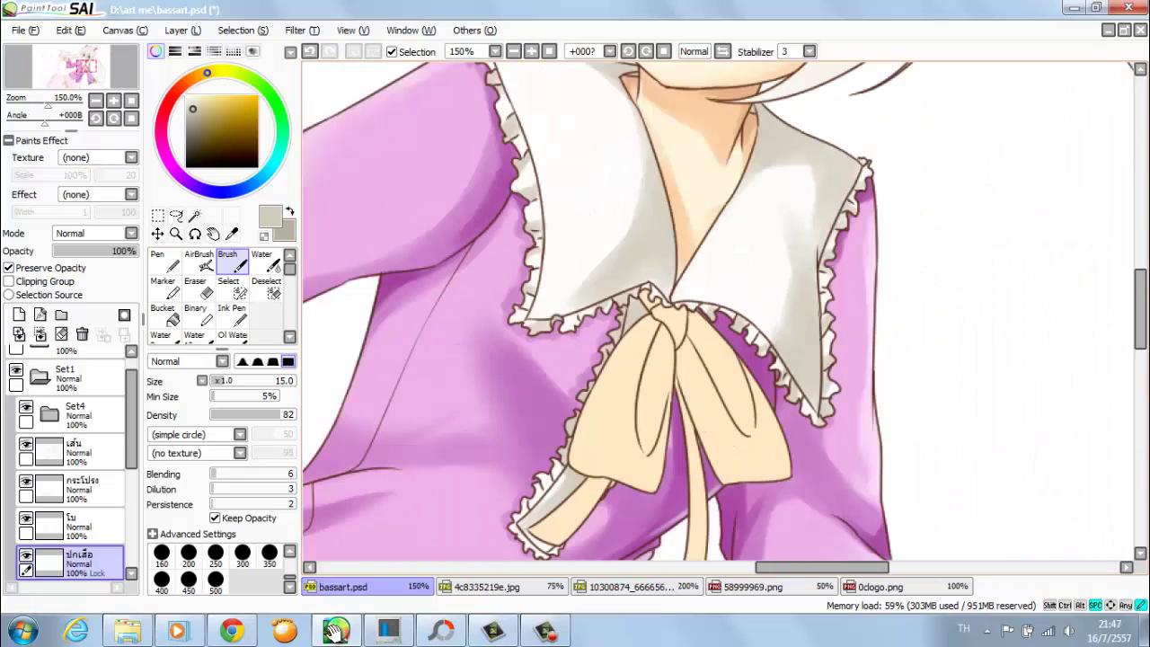
scroll(516, 306, "down", 2)
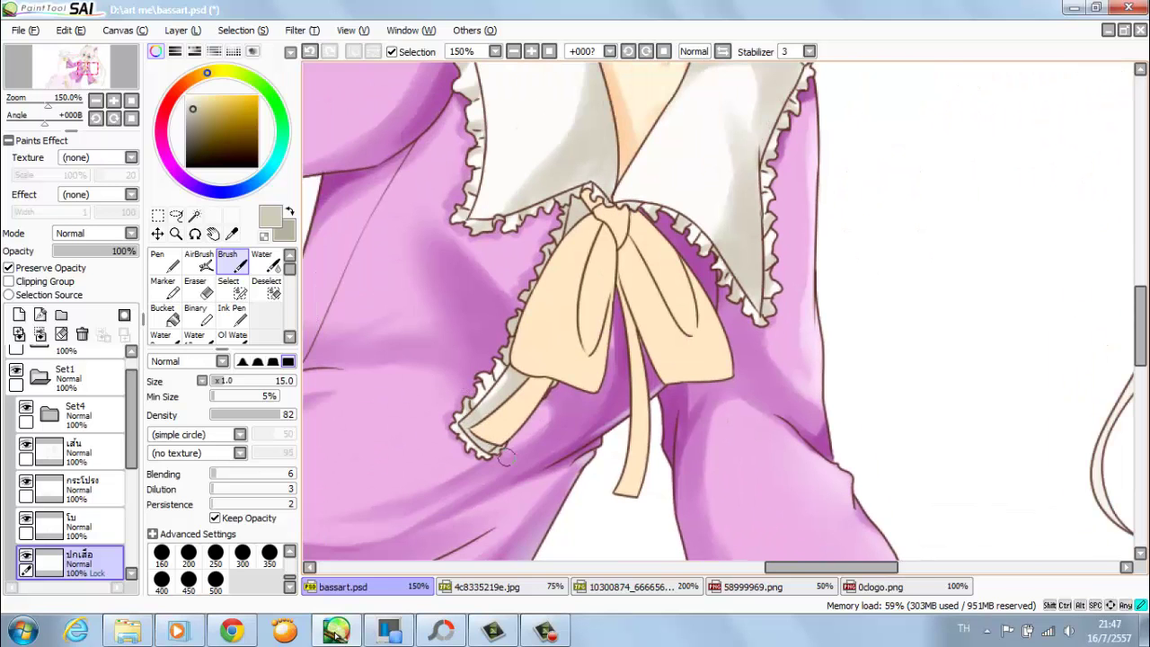
scroll(719, 312, "down", 4)
key("h")
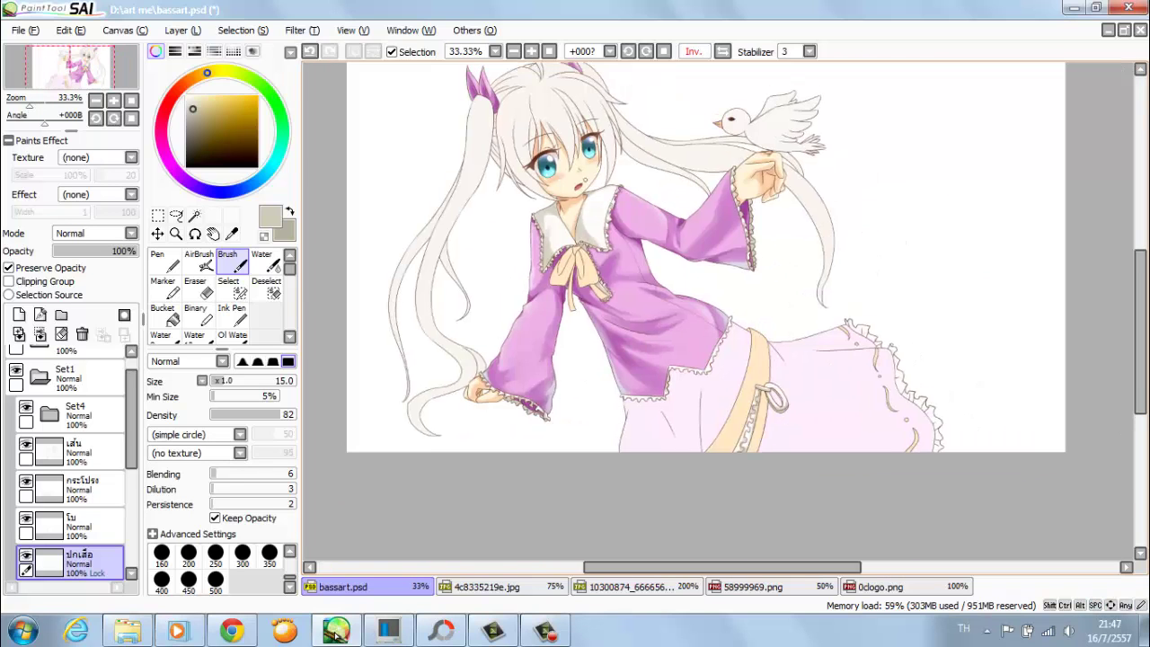
- Paint grey-beige shadows into the folds of the ruffle along the skirt's edge at brush size 15, and save the file
scroll(719, 312, "up", 5)
left_click_drag(593, 247, 608, 184)
mouse_move(667, 254)
left_mouse_down()
mouse_move(667, 212)
mouse_move(683, 215)
left_mouse_up()
left_click_drag(712, 270, 543, 157)
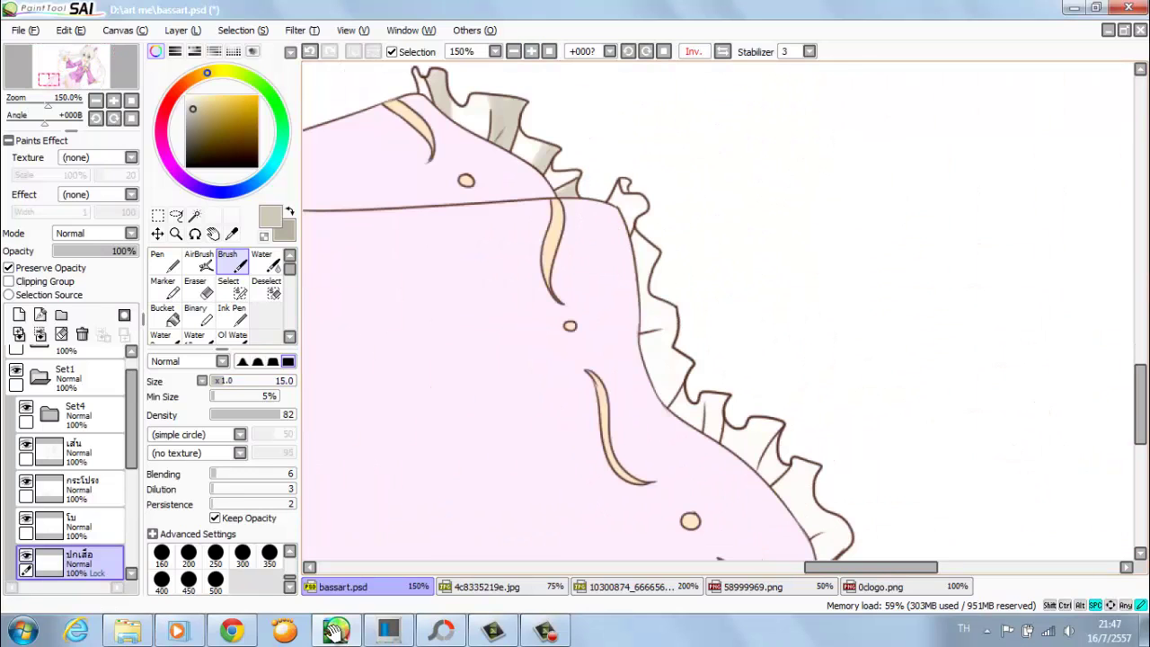
left_click_drag(631, 230, 640, 189)
left_click_drag(640, 348, 676, 330)
mouse_move(643, 288)
left_mouse_down()
mouse_move(680, 304)
mouse_move(634, 276)
mouse_move(632, 341)
mouse_move(655, 335)
mouse_move(705, 349)
mouse_move(693, 369)
mouse_move(684, 303)
mouse_move(702, 324)
mouse_move(717, 389)
mouse_move(739, 391)
mouse_move(701, 343)
left_mouse_up()
left_click_drag(678, 306, 727, 355)
mouse_move(683, 388)
left_mouse_down()
mouse_move(728, 396)
mouse_move(668, 376)
left_mouse_up()
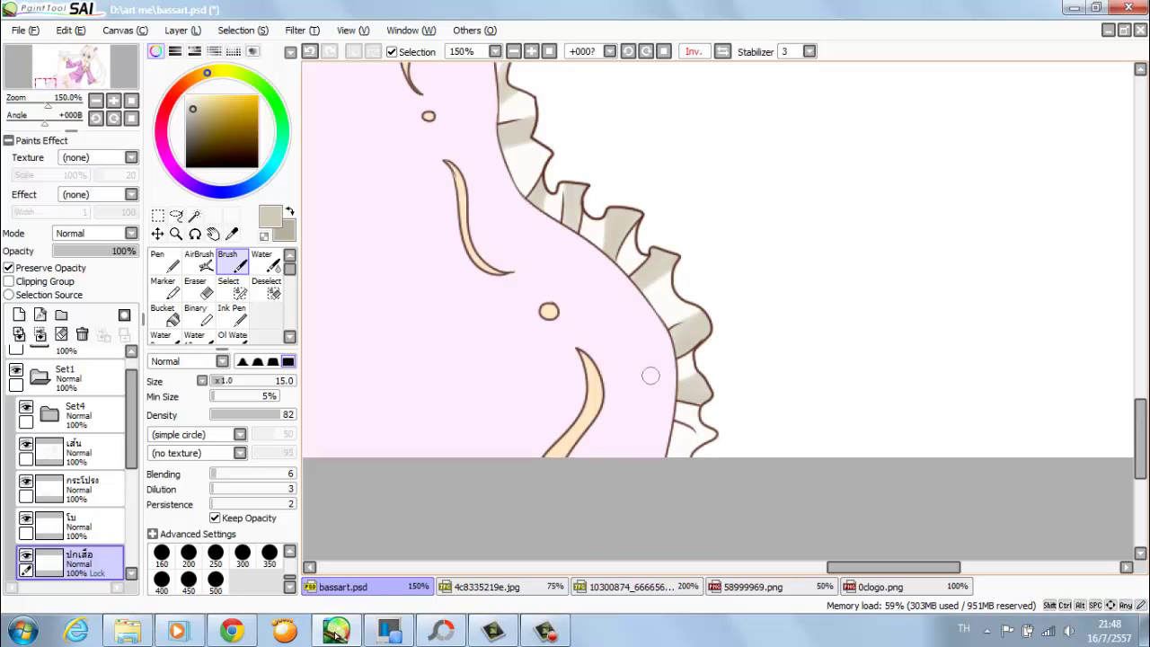
scroll(680, 435, "down", 5)
scroll(718, 312, "up", 5)
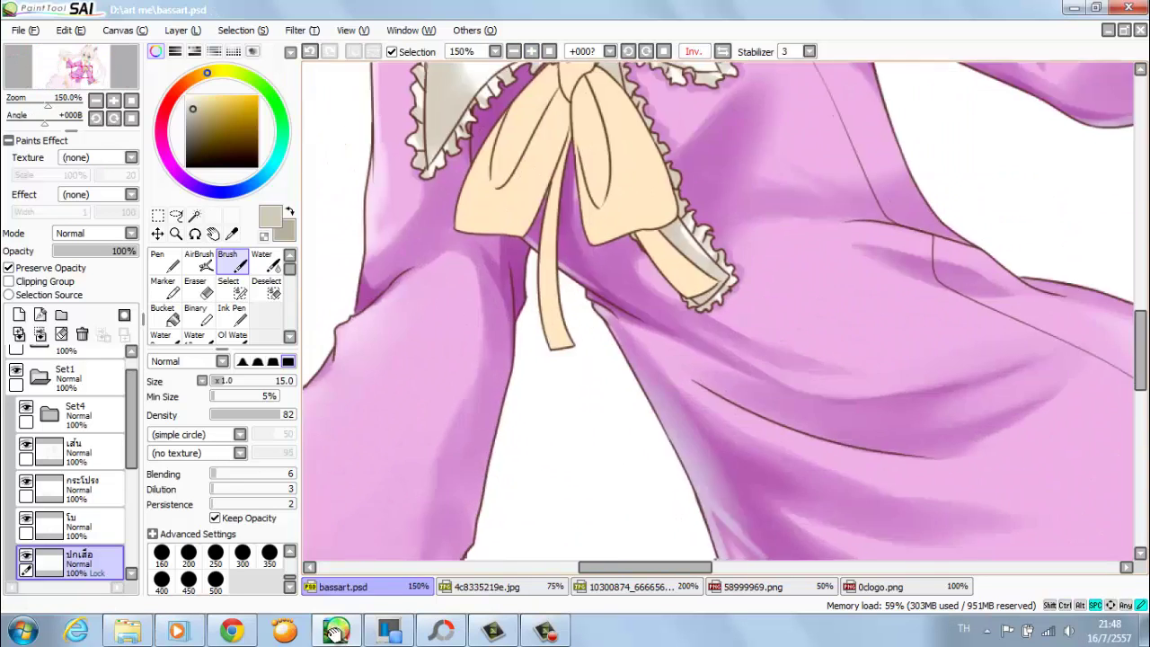
- At brush size 11, touch up the lowered sleeve's cuff frill with sampled white and shade the dress's hem frill in grey-beige
left_click(564, 412, "alt")
key("bracketleft")
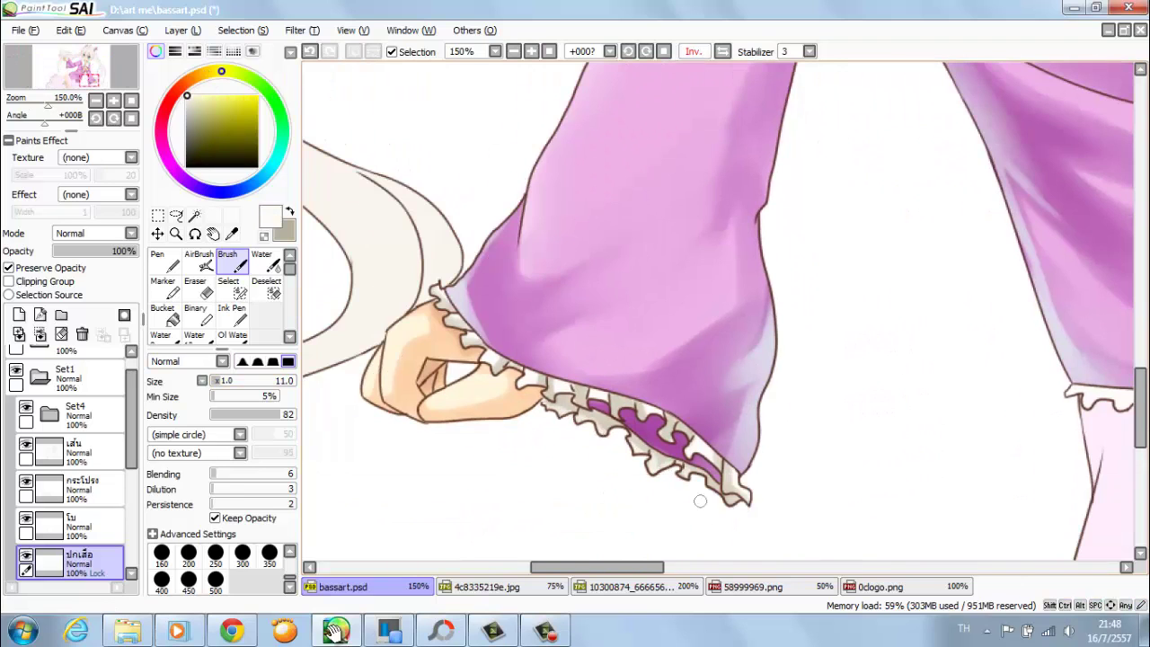
left_click_drag(636, 452, 377, 395)
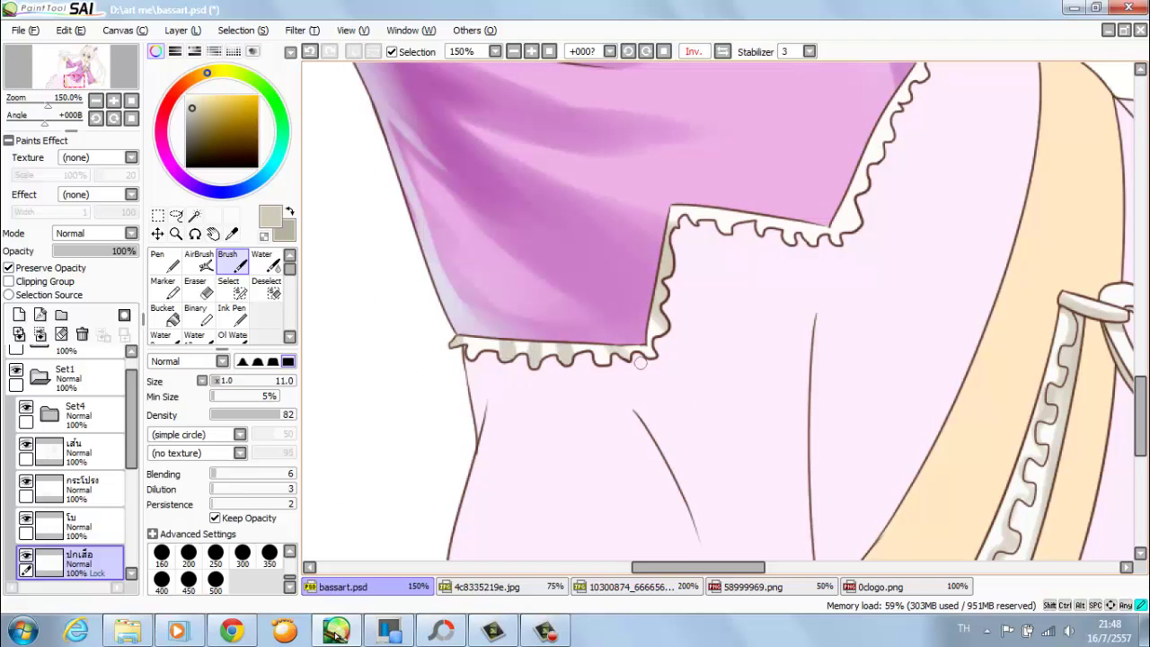
left_click_drag(640, 362, 456, 378)
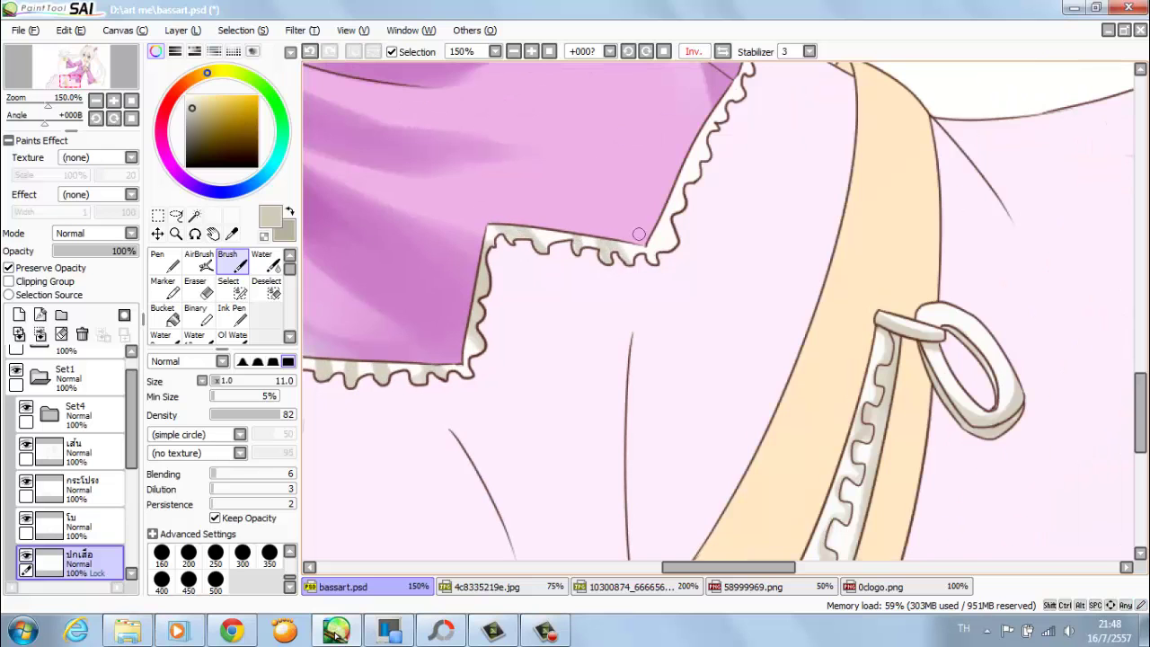
left_click_drag(683, 223, 618, 323)
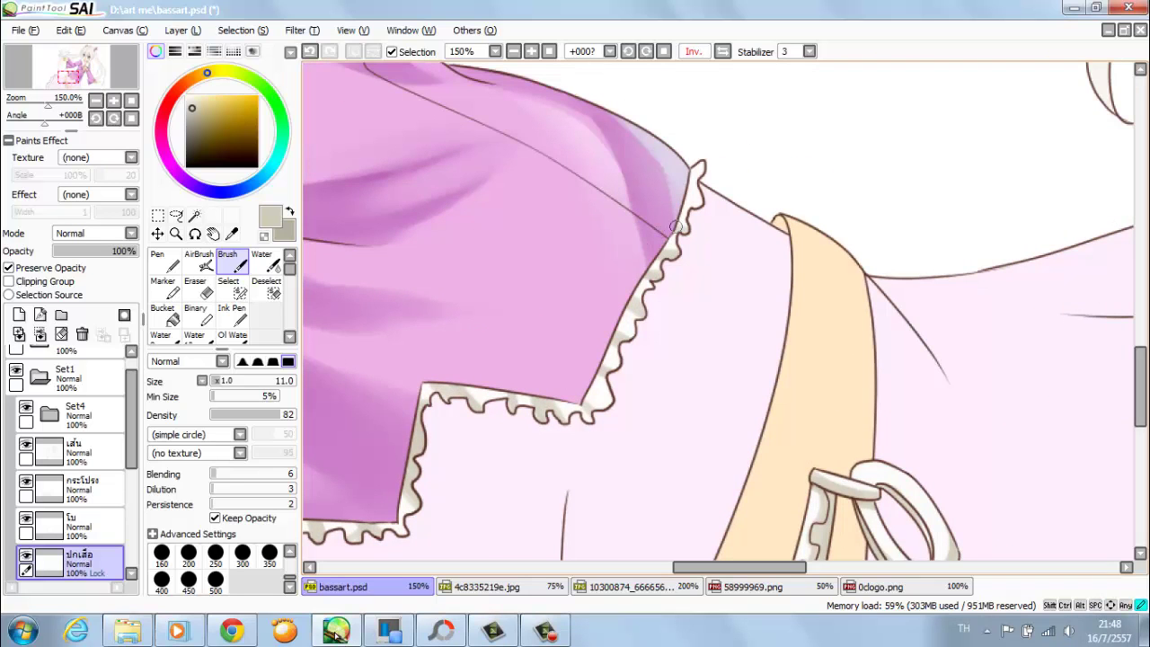
- Sample white and paint highlights on the raised sleeve's cuff frills at brush size 11, and save the file
scroll(709, 159, "down", 3)
scroll(709, 159, "up", 4)
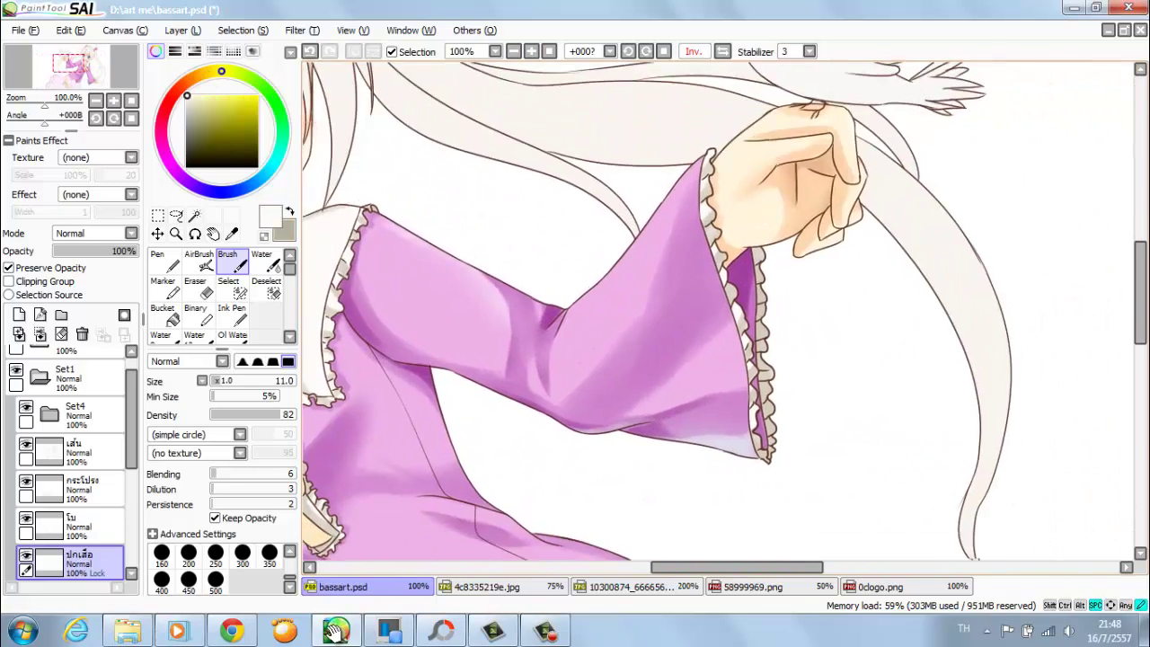
left_click_drag(791, 530, 718, 311)
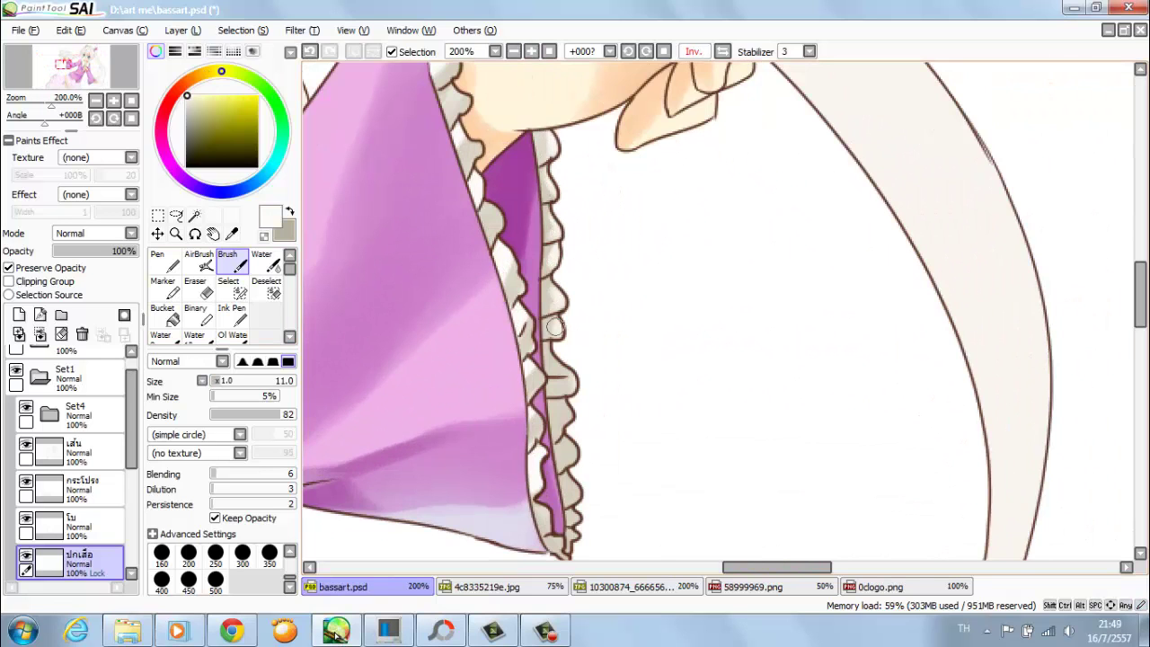
scroll(566, 438, "down", 5)
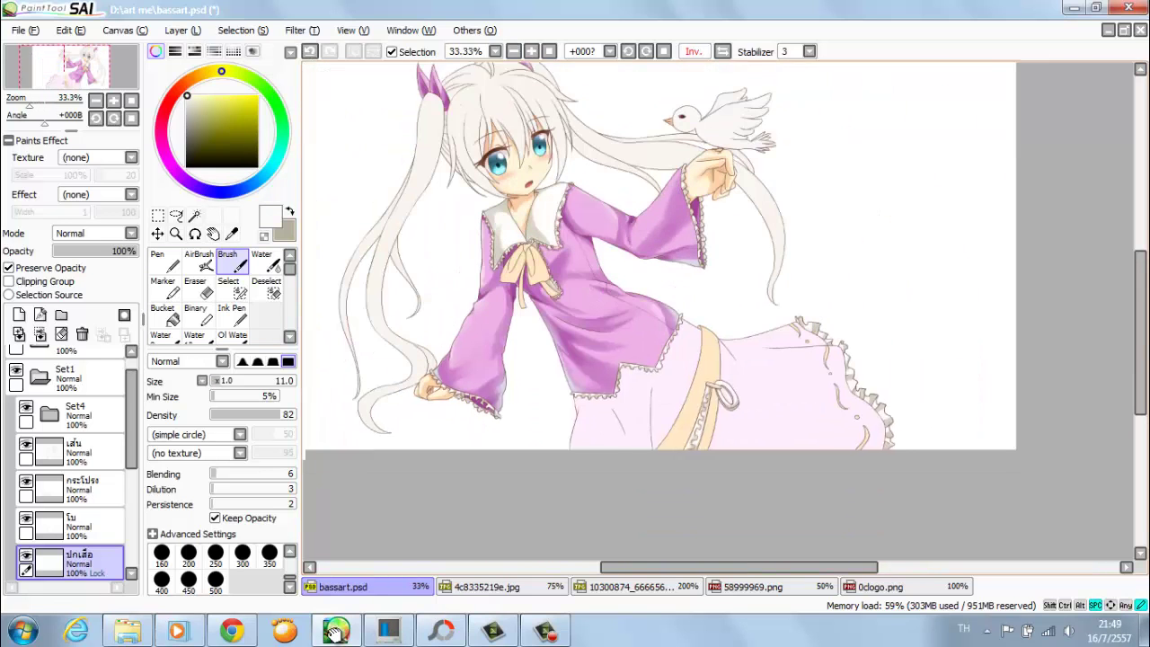
scroll(614, 299, "up", 1)
left_click_drag(539, 359, 669, 481)
- Sample the collar's grey-beige shadow tone and refine the white collar's shading at brush size 47
left_click(790, 467, "alt")
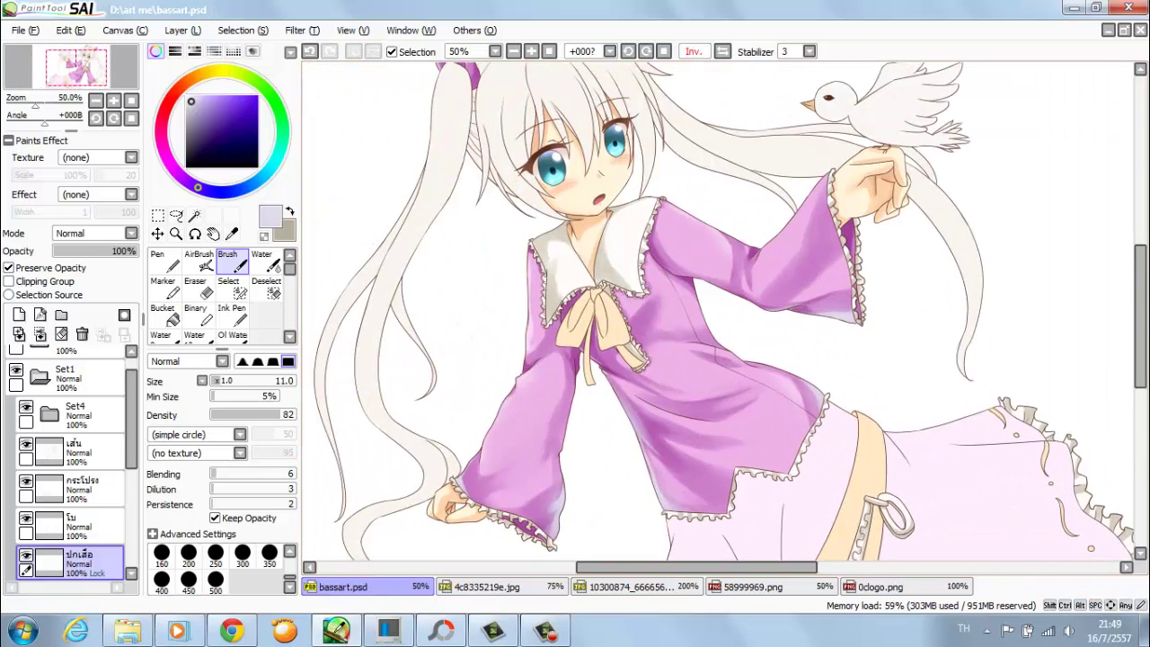
scroll(611, 193, "up", 1)
left_click(485, 225, "alt")
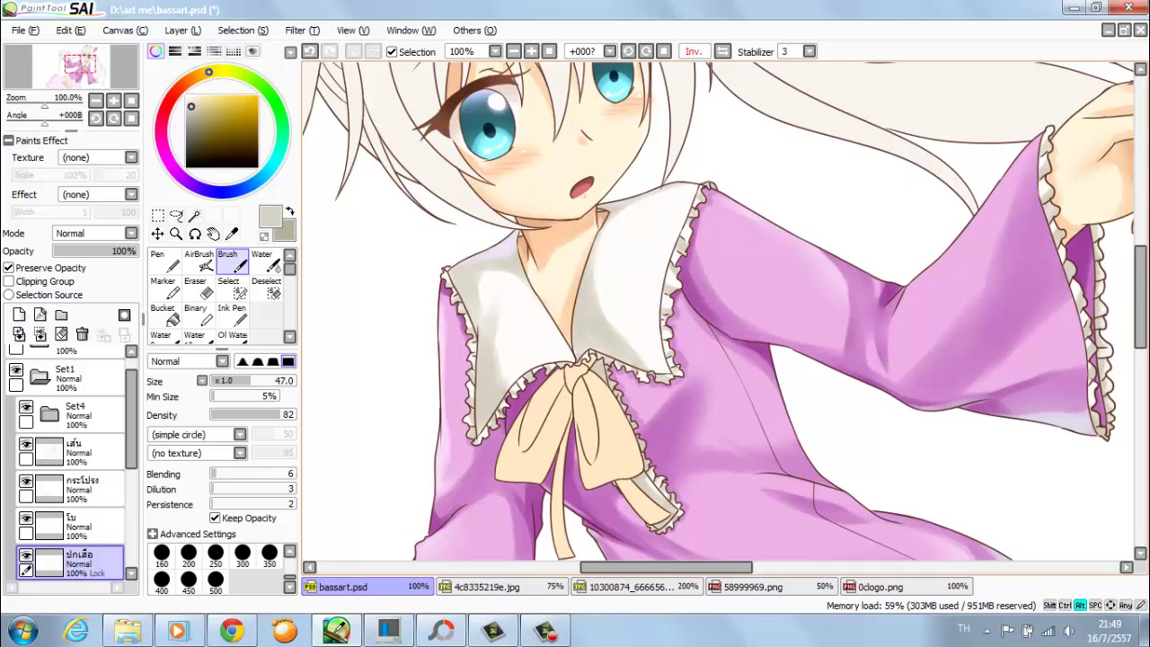
left_click_drag(629, 359, 584, 270)
left_click_drag(808, 359, 629, 270)
scroll(593, 249, "down", 3)
- On the bow layer (โบ), paint tan shadows into the chest bow's loops, tightening them at brush size 15
left_click(76, 521)
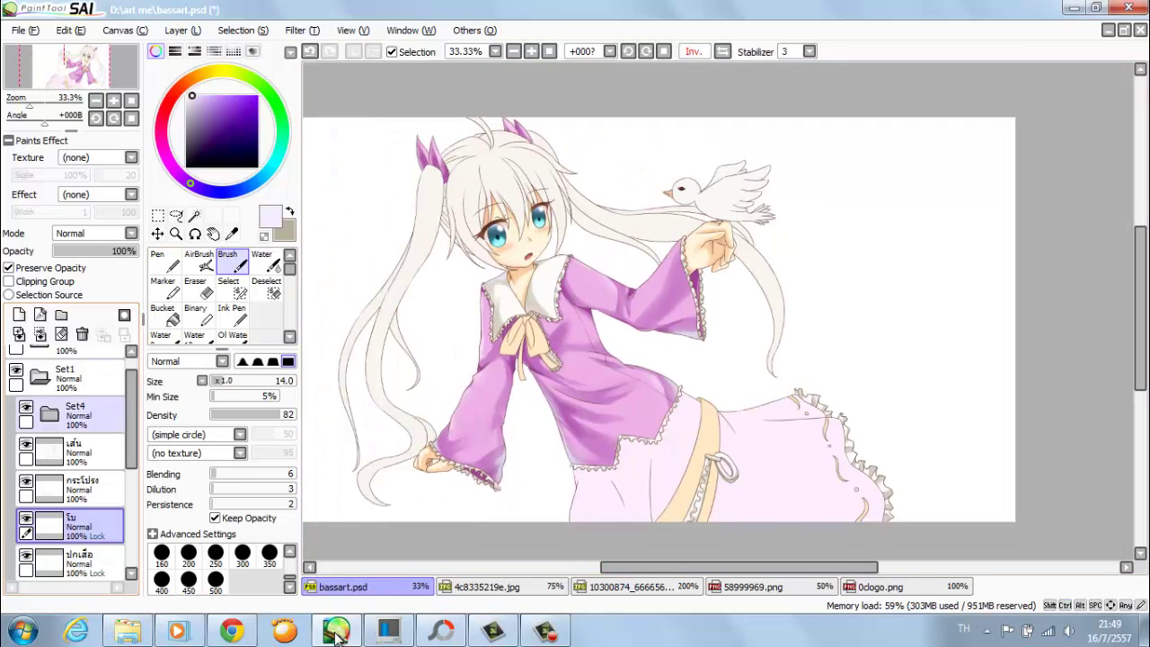
scroll(665, 269, "up", 2)
key("ctrl+plus")
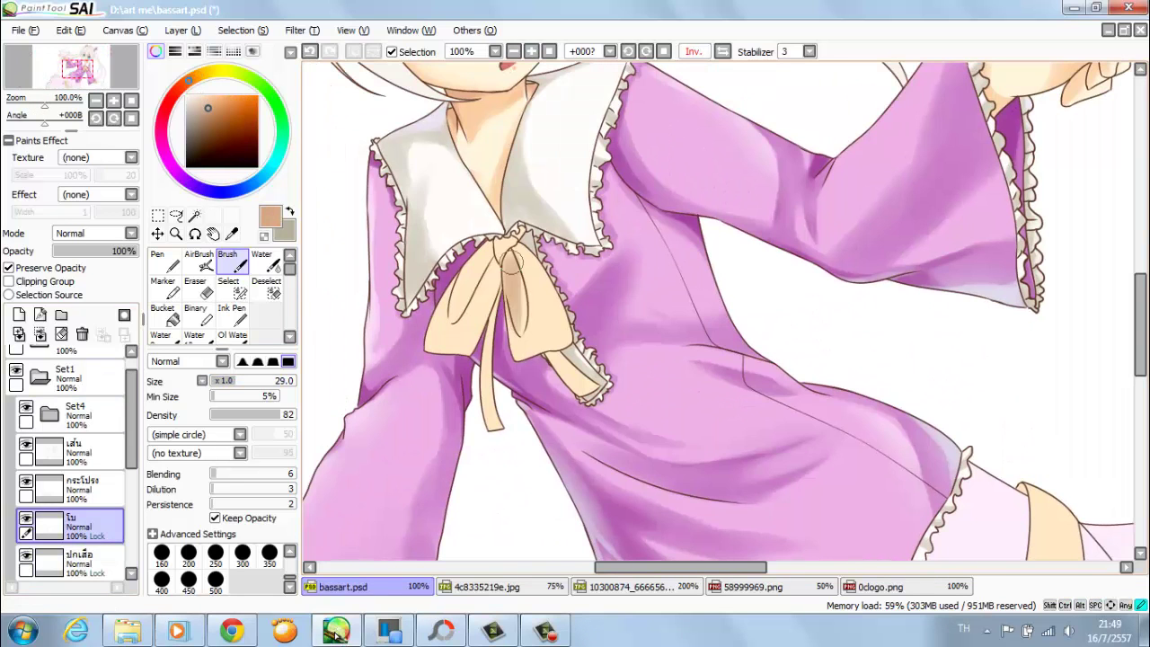
mouse_move(503, 256)
left_mouse_down()
mouse_move(519, 321)
mouse_move(503, 261)
mouse_move(455, 316)
mouse_move(481, 258)
mouse_move(452, 315)
mouse_move(465, 287)
mouse_move(517, 306)
mouse_move(524, 367)
mouse_move(563, 339)
mouse_move(530, 362)
mouse_move(564, 359)
mouse_move(585, 402)
mouse_move(560, 350)
left_mouse_up()
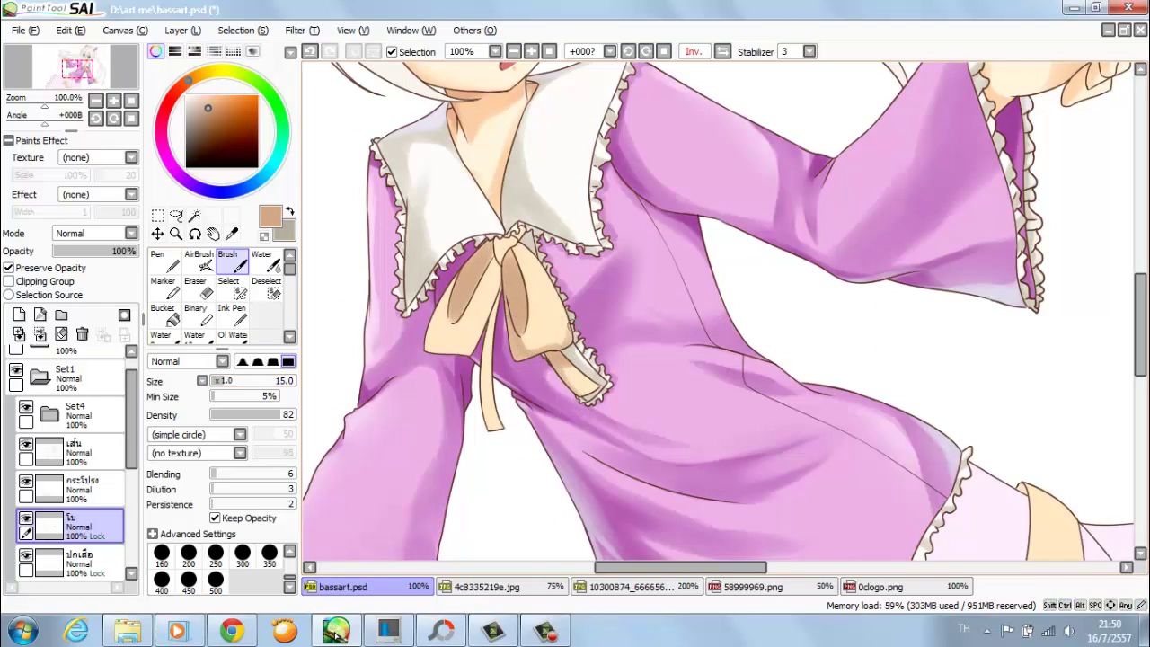
left_click_drag(492, 286, 488, 439)
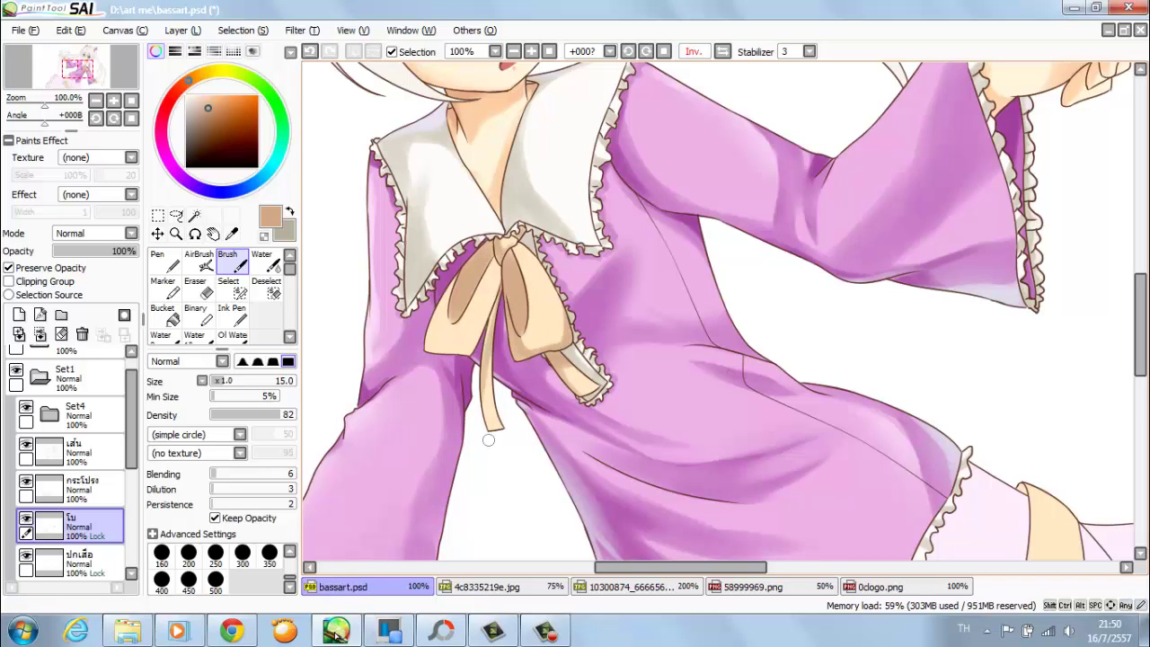
left_click_drag(456, 276, 431, 341)
key("bracketright")
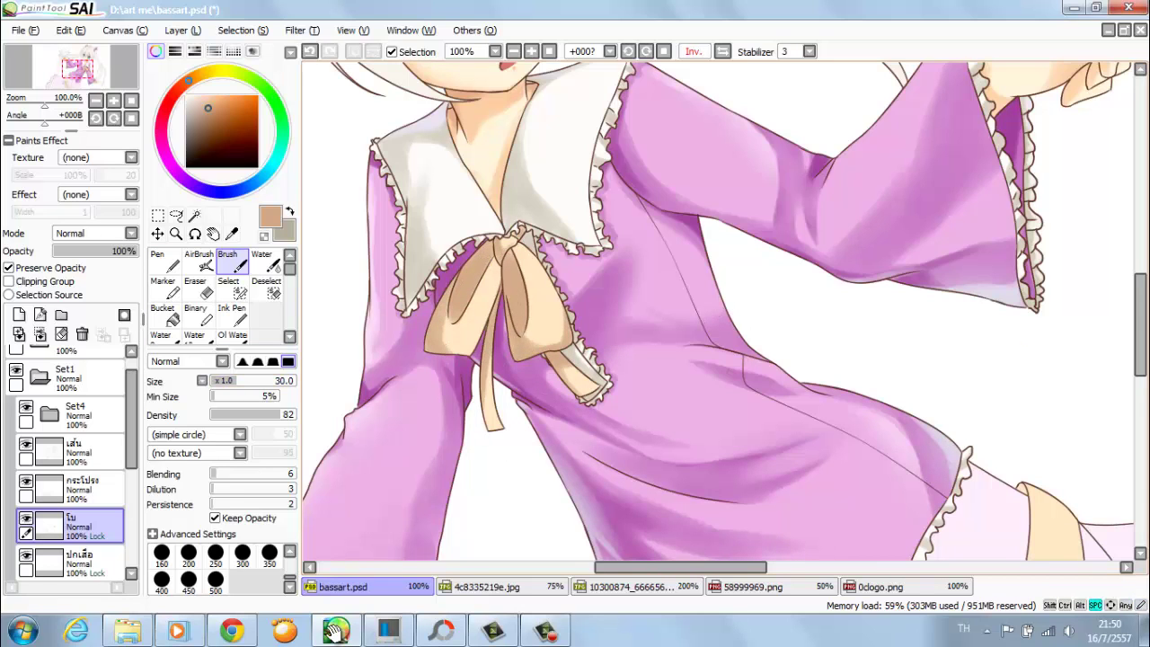
- Paint a tan shadow down the inner edge of the beige waist sash at brush size 51
scroll(719, 314, "down", 5)
key("minus")
key("bracketright")
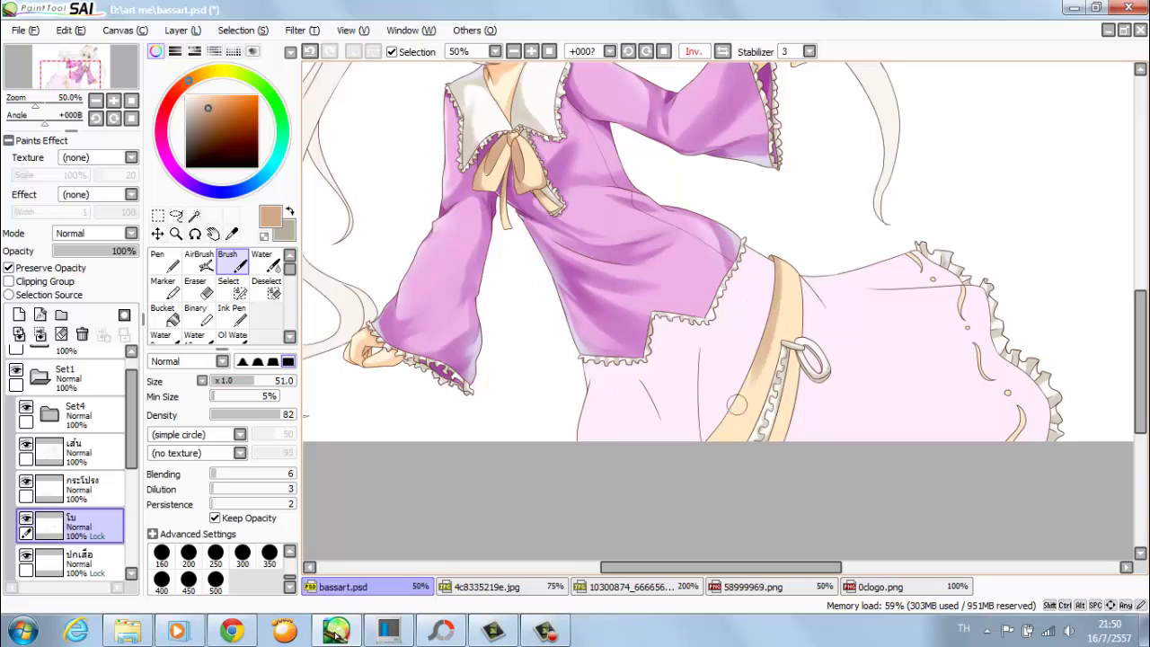
left_click_drag(766, 333, 714, 441)
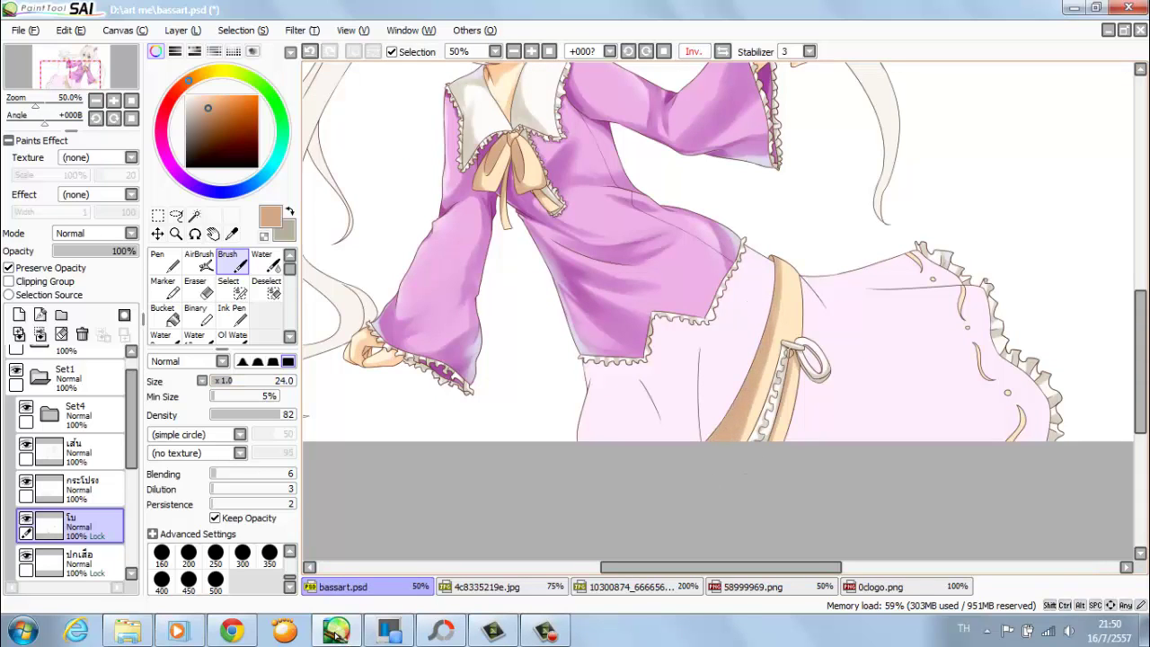
- Deepen the folds inside the chest bow's loops with a darker brown, refining the details at brush size 11
scroll(719, 315, "up", 3)
key("plus")
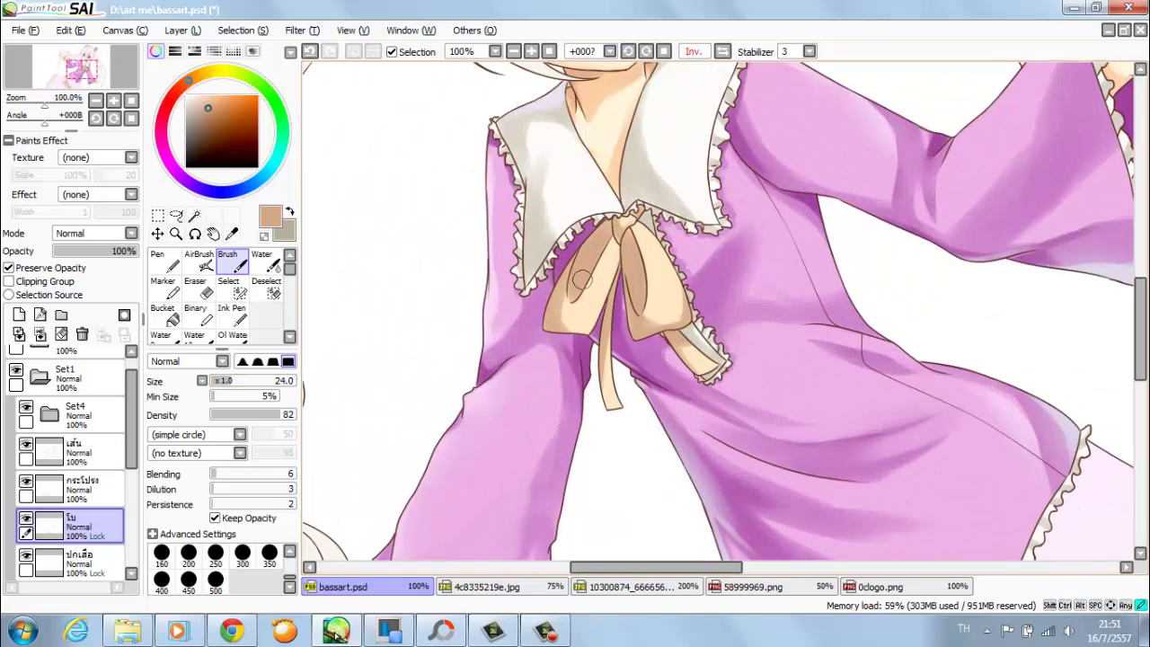
left_click(611, 242, "alt")
mouse_move(600, 221)
left_mouse_down()
mouse_move(589, 270)
mouse_move(628, 279)
mouse_move(611, 320)
left_mouse_up()
key("bracketleft")
key("bracketleft")
key("bracketleft")
key("bracketleft")
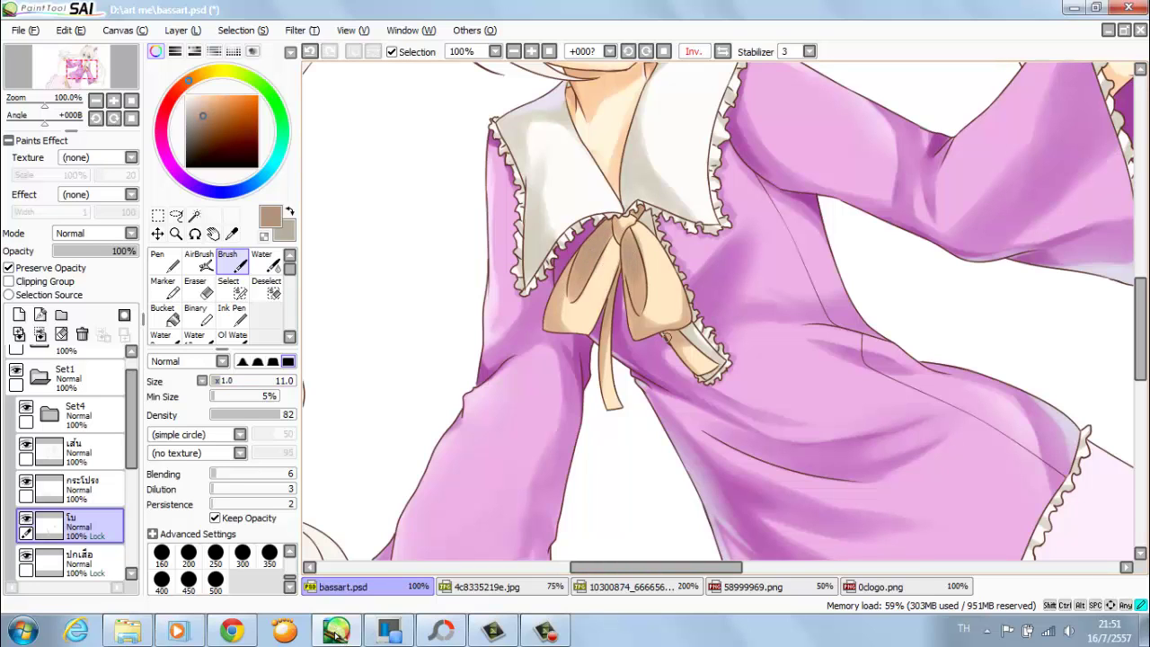
key("ctrl+z")
- Darken the waist sash's shaded edge with the deeper brown at brush size 46
scroll(629, 315, "down", 3)
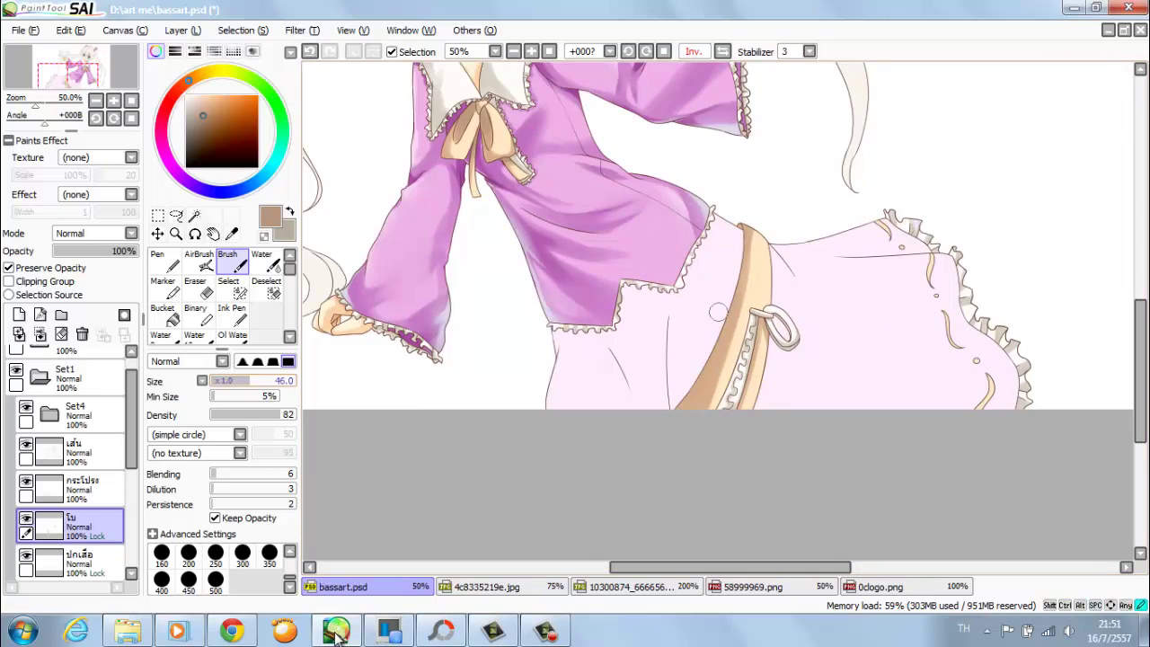
scroll(629, 314, "down", 2)
scroll(723, 277, "up", 2)
- Add pale lavender reflected light and cream highlights to the bow and sash at brush size 18, and save the file
left_click(722, 276, "alt")
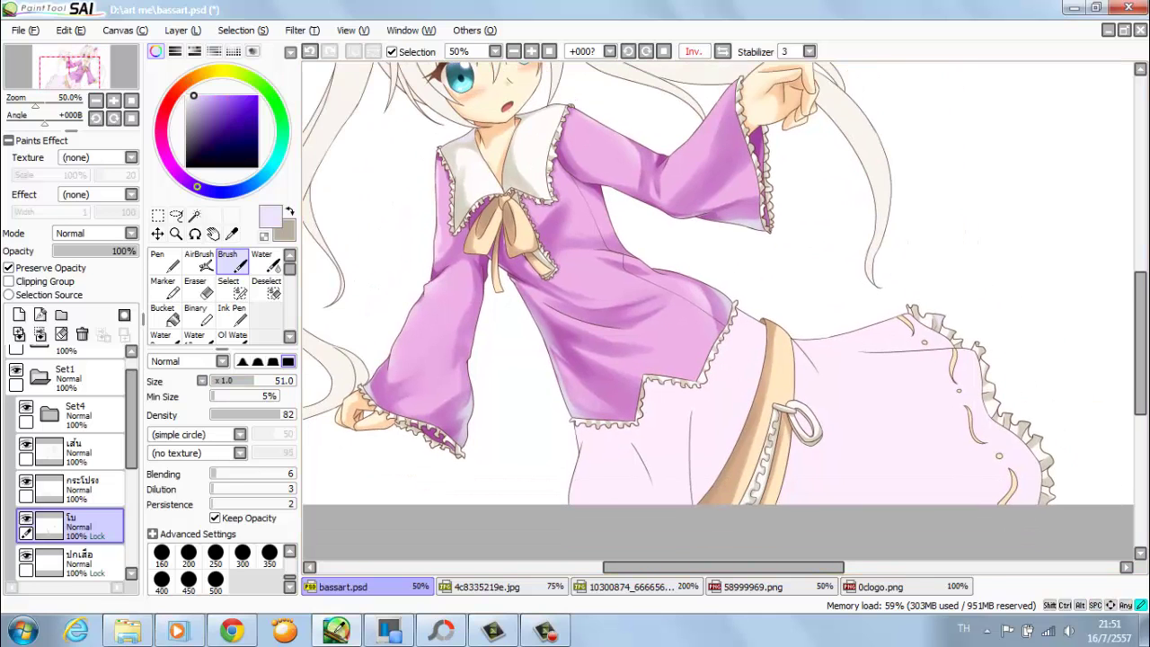
scroll(723, 277, "up", 2)
key("bracketleft")
key("bracketleft")
key("bracketleft")
key("bracketleft")
key("bracketleft")
key("bracketleft")
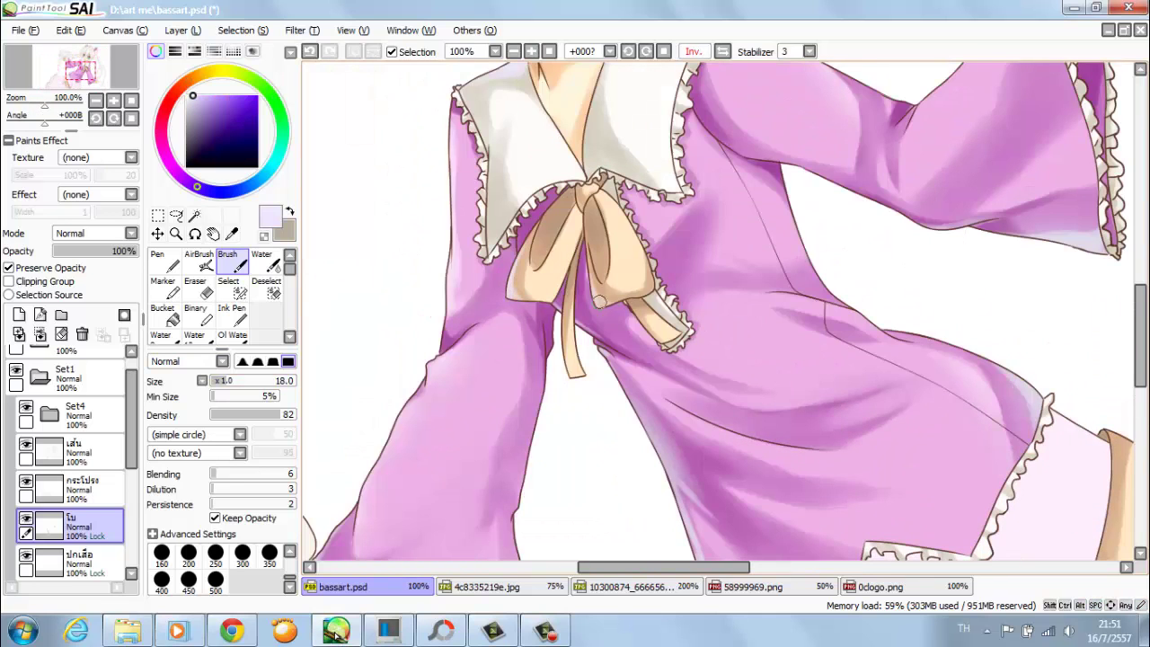
scroll(719, 314, "down", 2)
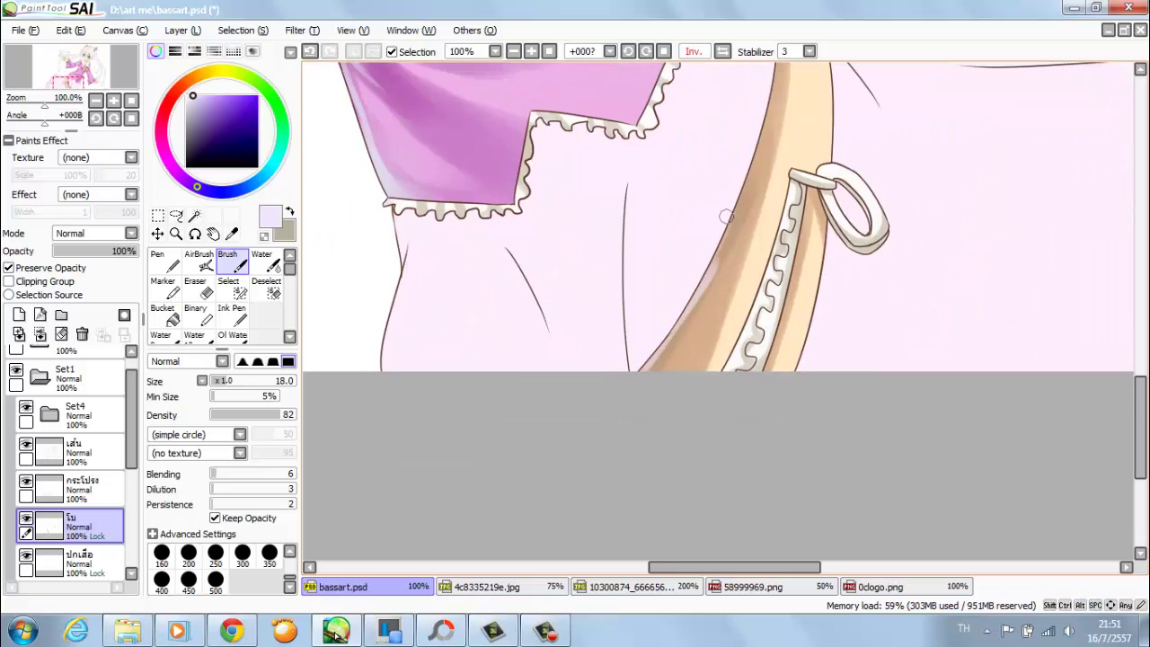
scroll(719, 287, "up", 1)
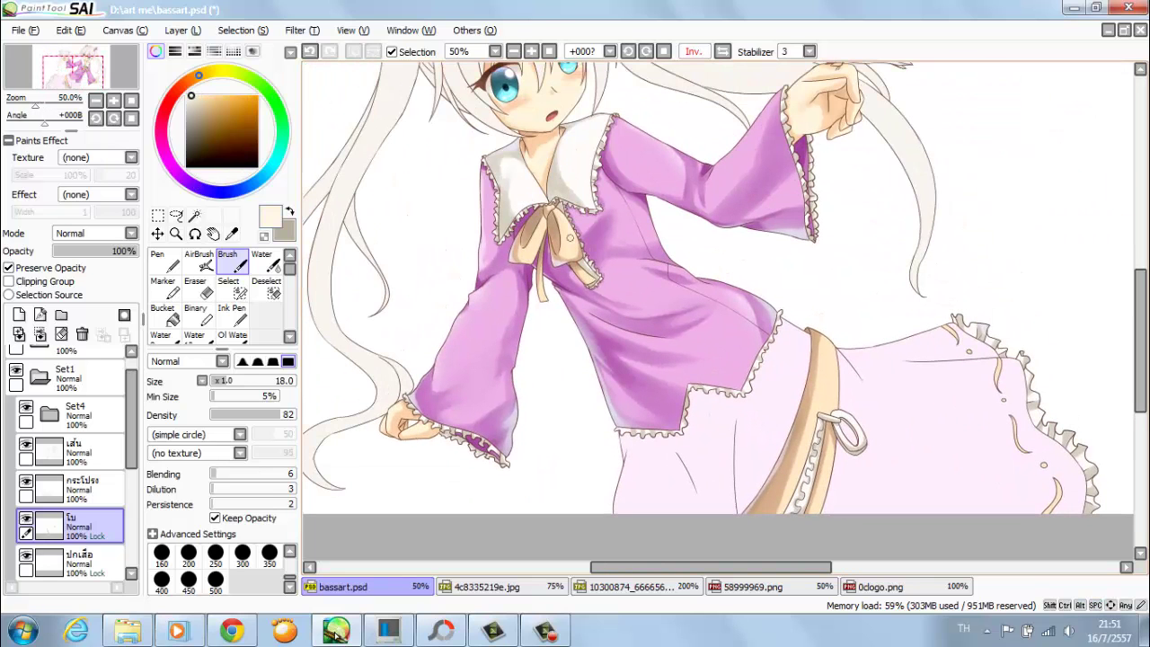
key("ctrl+minus")
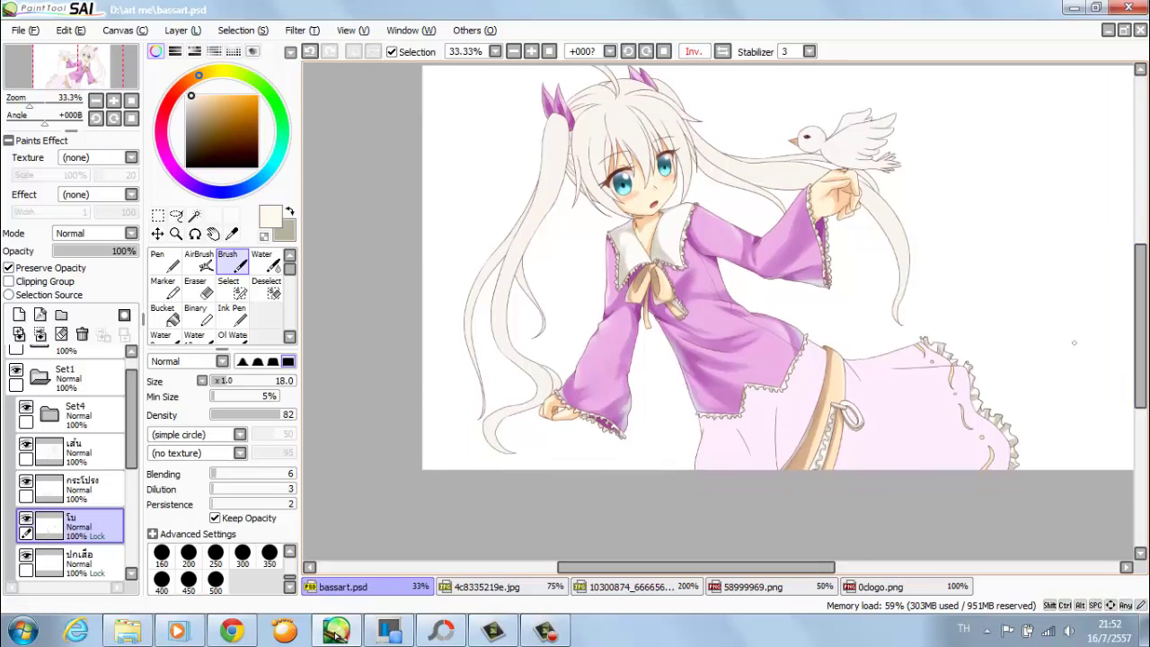
- On the skirt layer (กระโปรง), paint mauve fold shadows on the skirt below the dress hem at brush size 96
scroll(725, 266, "down", 1)
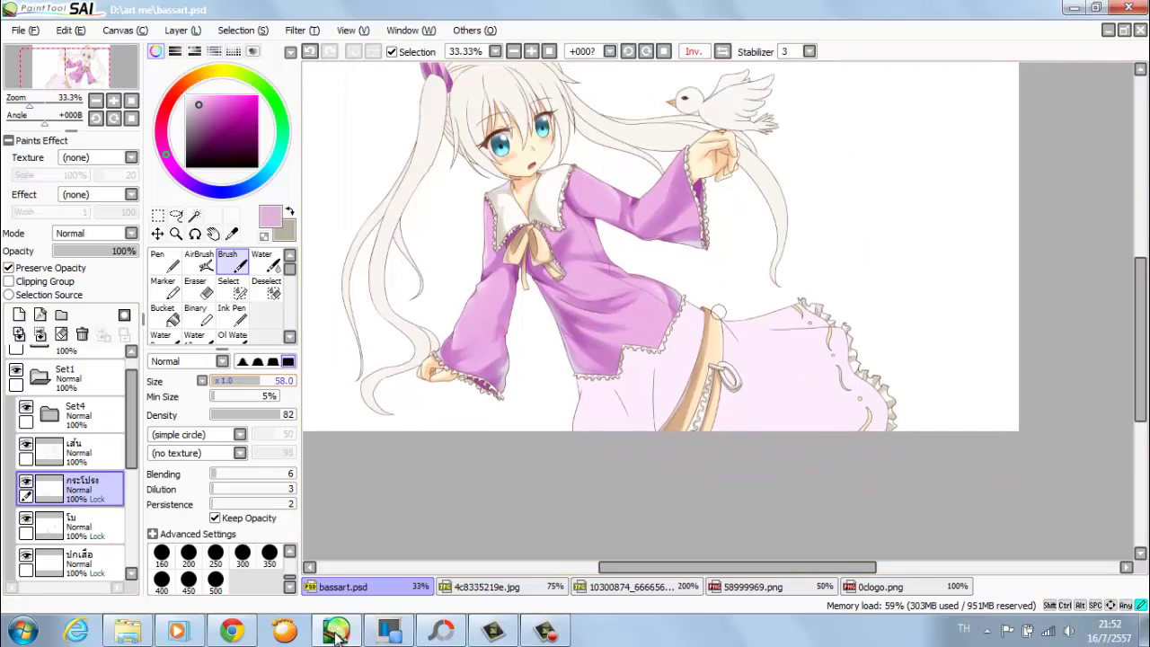
left_click_drag(661, 325, 662, 430)
left_click(272, 361)
left_click_drag(669, 317, 668, 422)
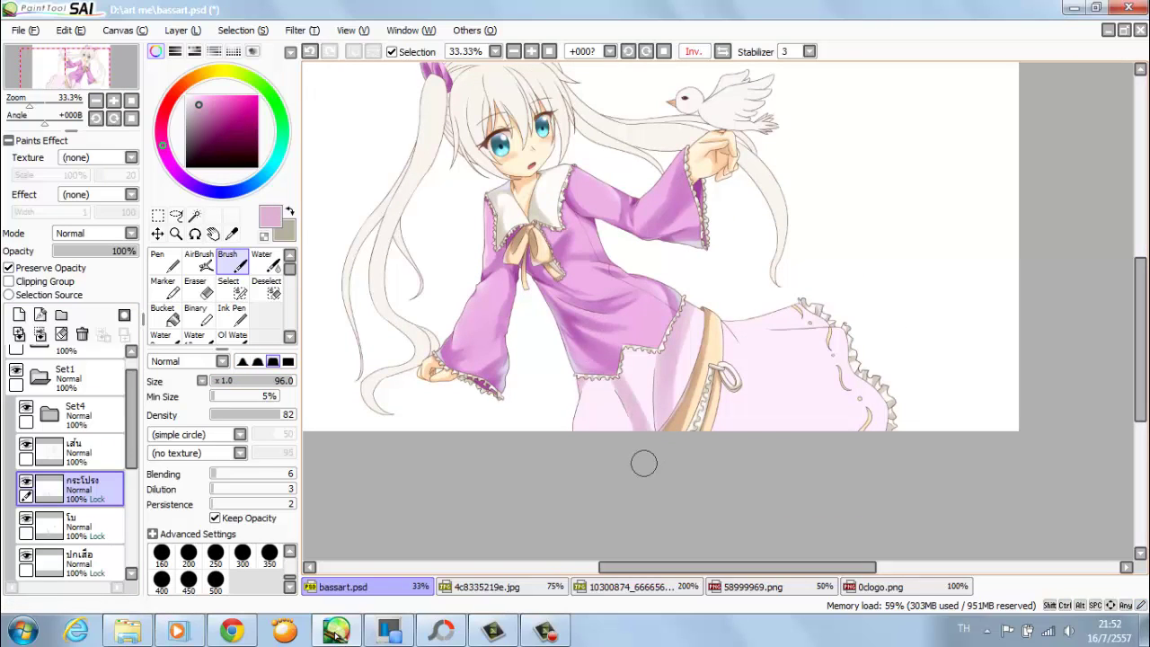
left_click_drag(638, 351, 640, 432)
- Sample the skirt's pale pink and repaint the panel beside the sash to clean up the shadow's edge
left_click(678, 310, "alt")
left_click_drag(677, 310, 667, 433)
left_click_drag(670, 340, 668, 433)
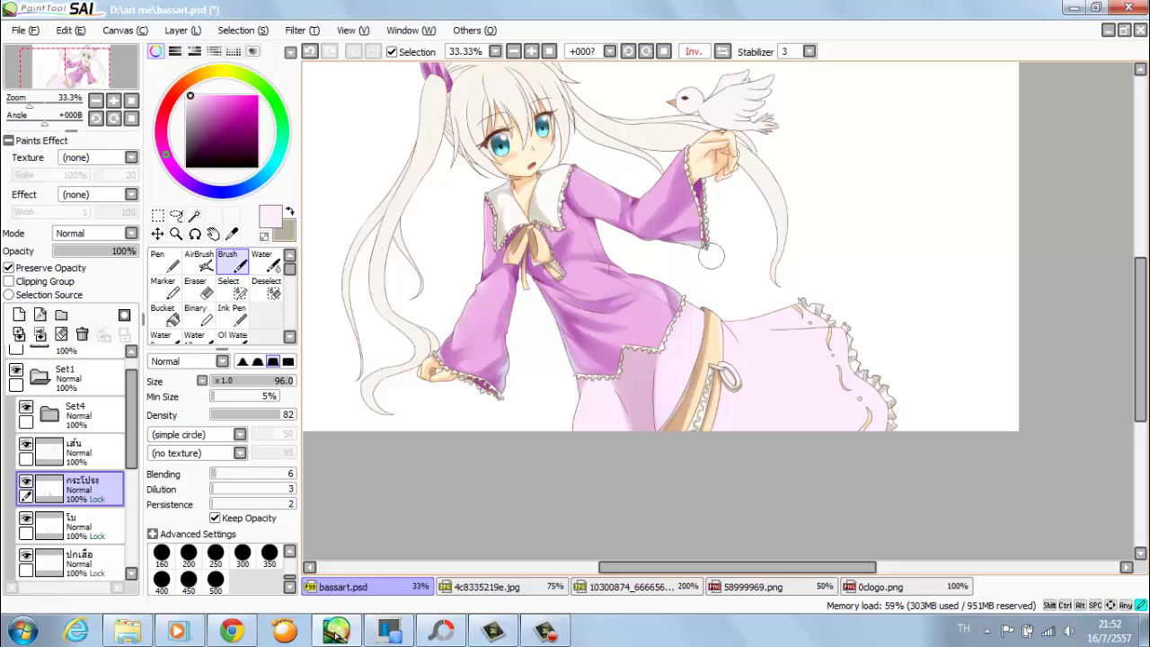
left_click_drag(683, 305, 665, 428)
- Sample the mauve shadow and paint long folds across the skirt's flared side at brush size 96, softening them with the Water tool
left_click(625, 406, "alt")
mouse_move(707, 338)
left_mouse_down()
mouse_move(815, 449)
mouse_move(791, 431)
left_mouse_up()
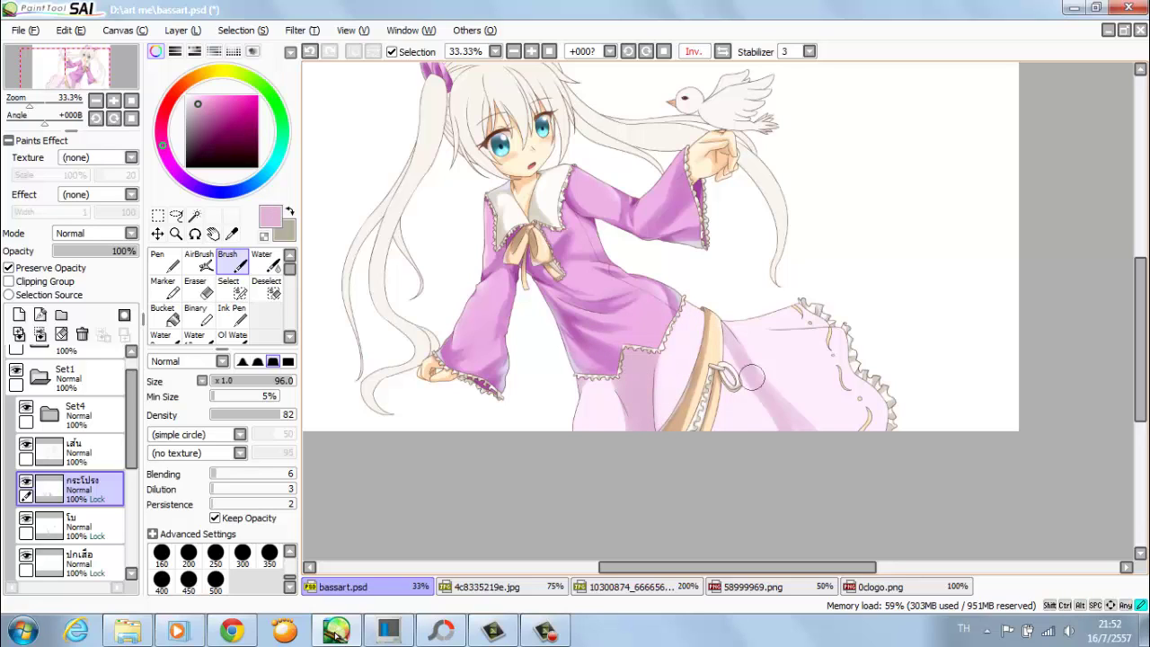
left_click_drag(755, 363, 809, 432)
mouse_move(743, 313)
left_mouse_down()
mouse_move(850, 334)
mouse_move(719, 323)
mouse_move(813, 322)
left_mouse_up()
left_click_drag(763, 359, 885, 418)
key("w")
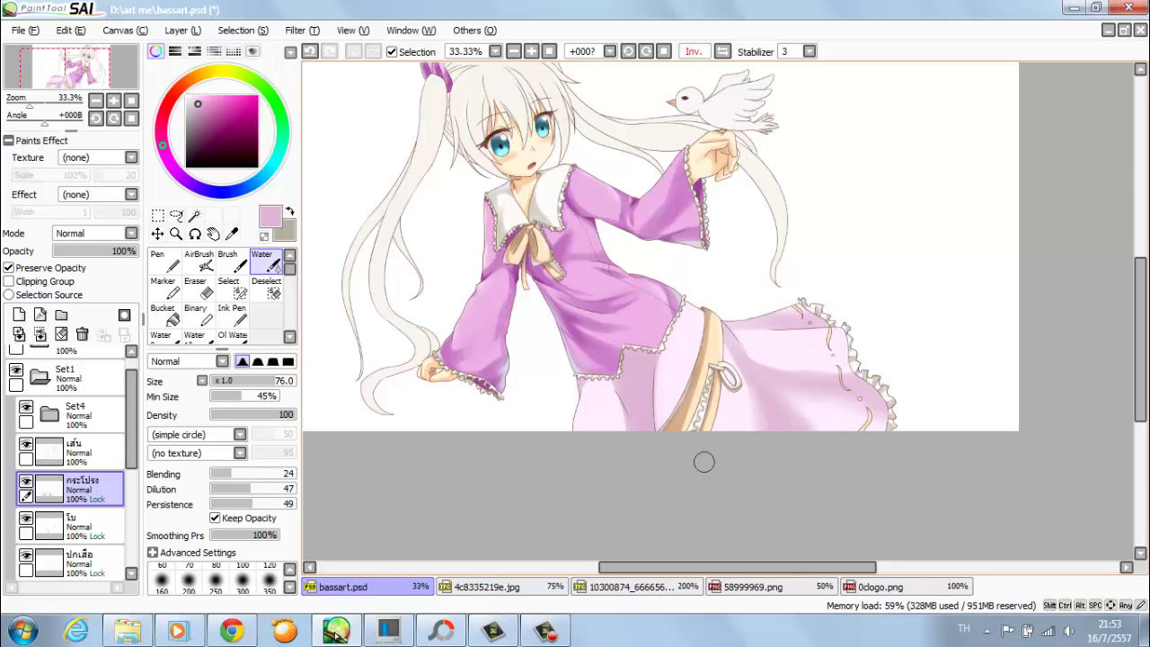
- Paint mauve cast shadows on the skirt beside the sash and beneath its ring, using brush sizes 34 and 21
key("b")
scroll(618, 350, "up", 2)
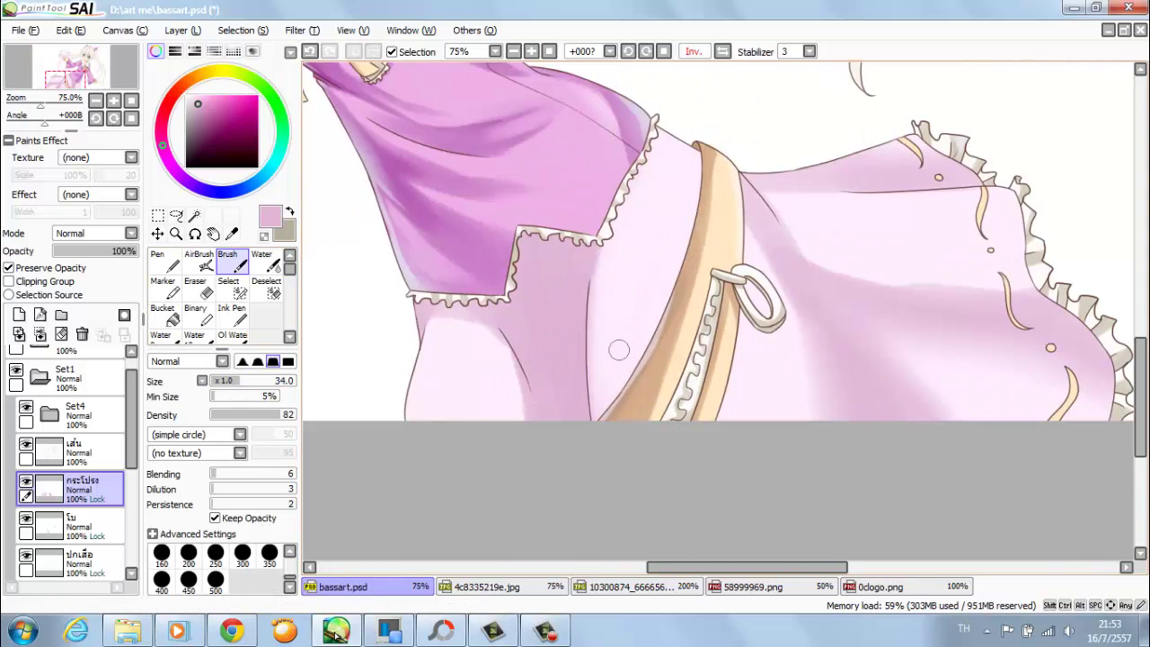
left_click_drag(719, 310, 747, 418)
key("bracketleft")
key("bracketleft")
key("bracketleft")
key("bracketleft")
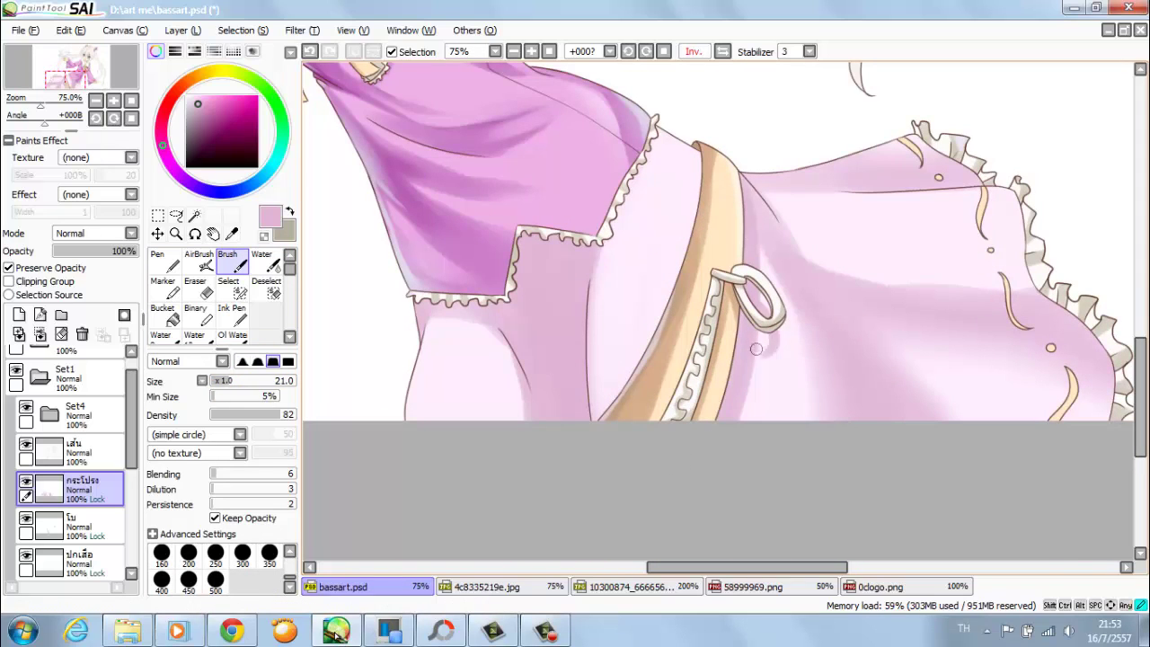
scroll(701, 230, "up", 3)
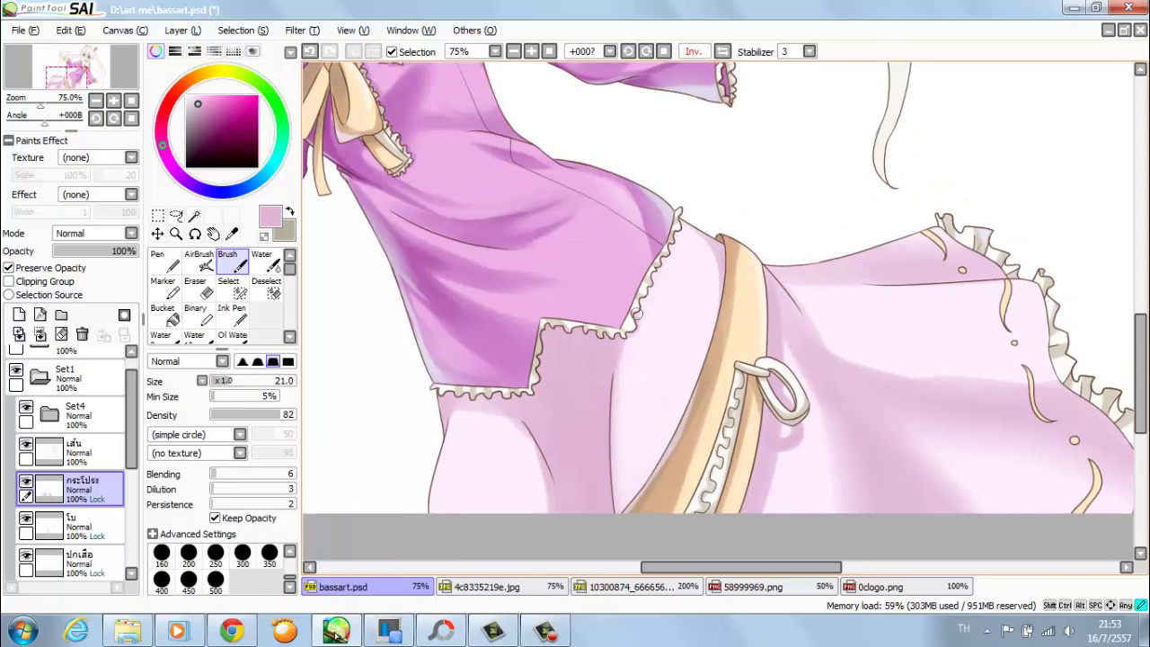
left_click_drag(772, 386, 611, 310)
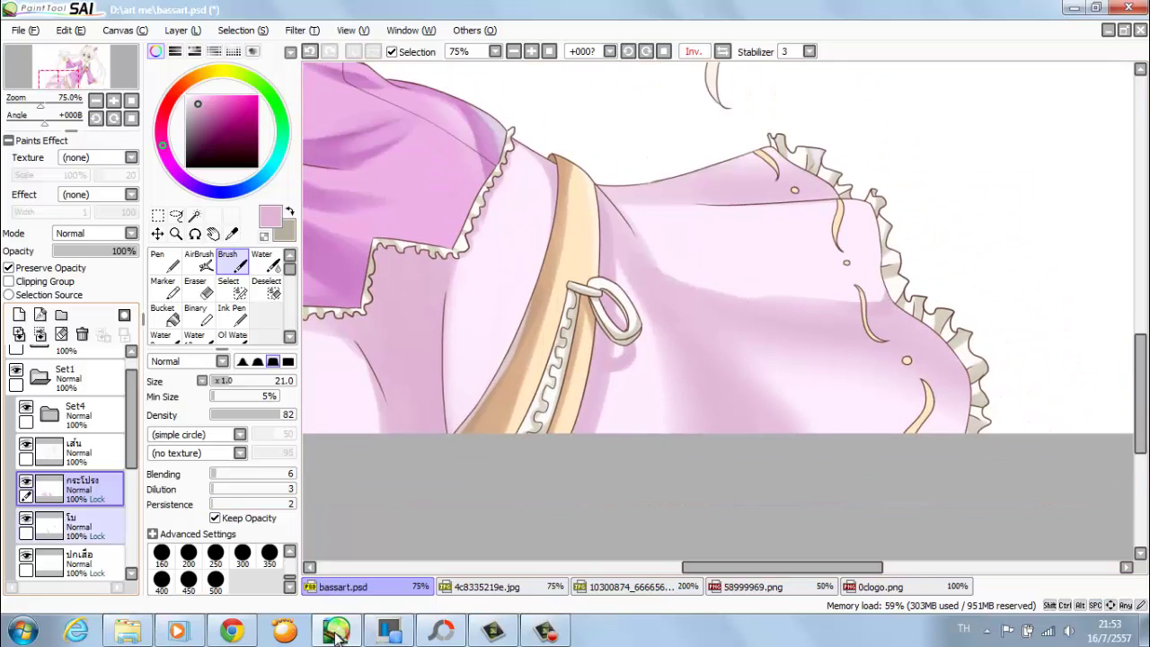
- On the bow layer, shade the beige ribbon trim along the skirt's edge with tan at brush size 38
left_click(72, 526)
left_click(719, 359, "alt")
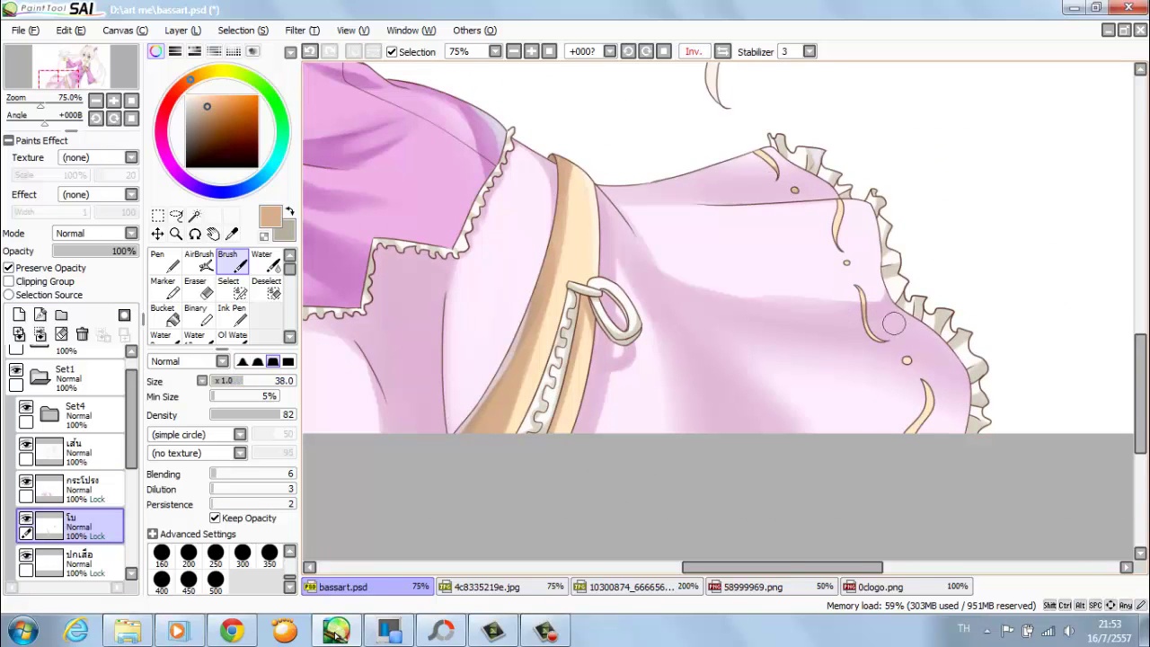
key("ctrl+minus")
key("ctrl+minus")
key("ctrl+minus")
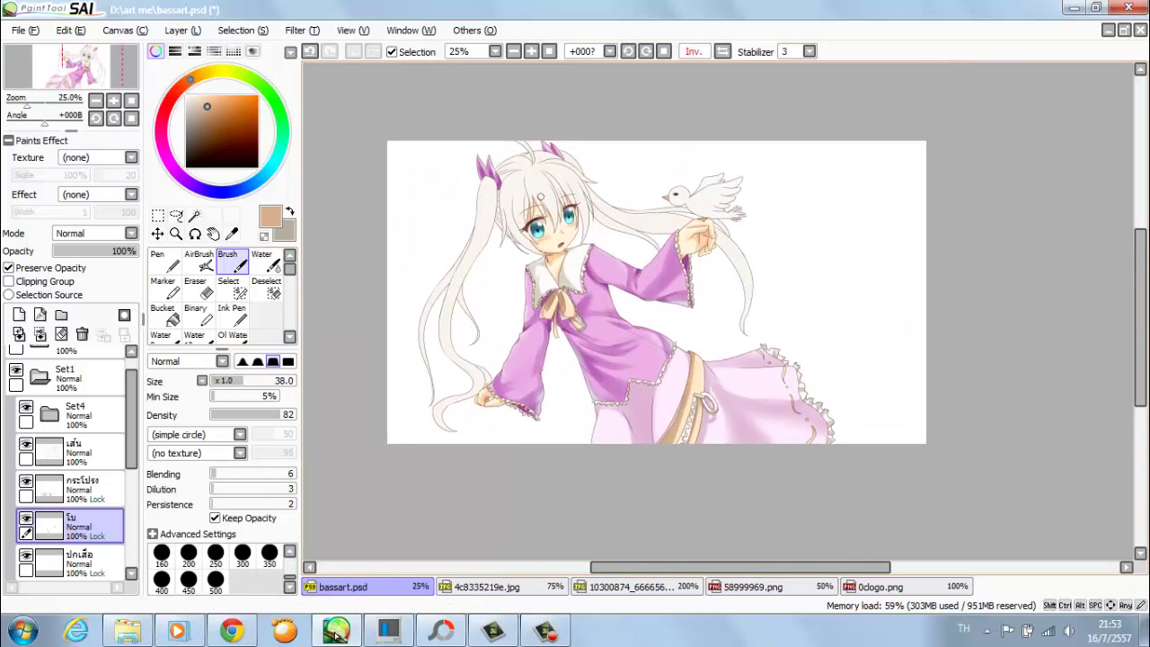
- On the skirt layer, add darker mauve shadows below the dress hem at brush size 25, blend them with Water at 76, and save
left_click(72, 490)
scroll(683, 466, "up", 2)
left_click(629, 360, "alt")
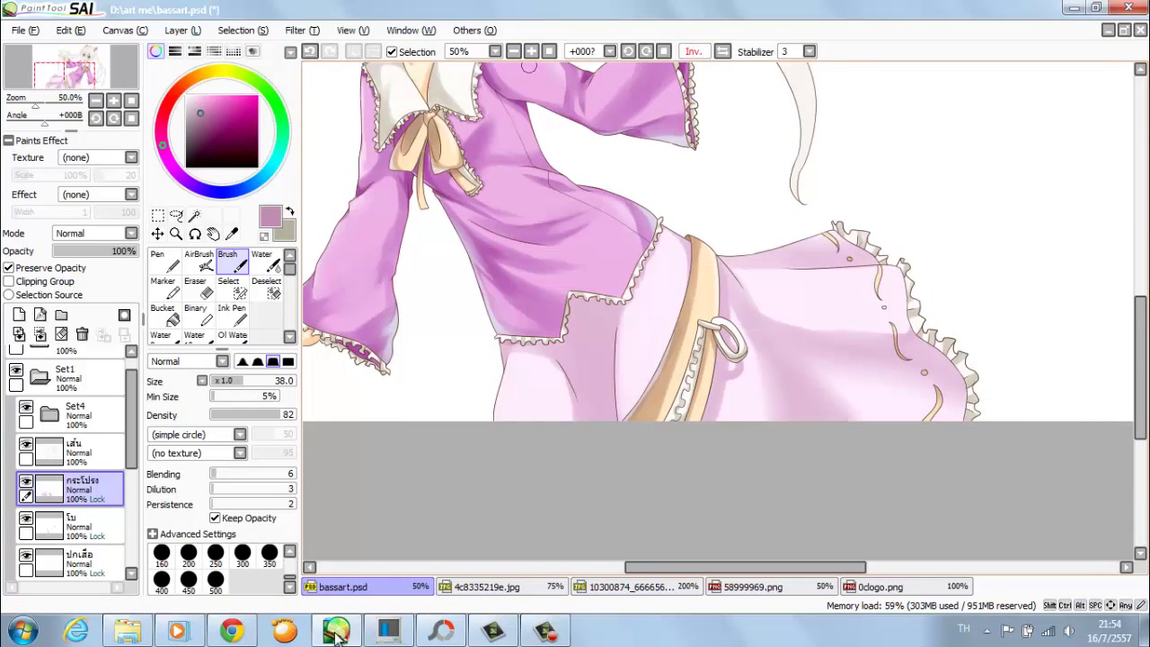
key("ctrl+plus")
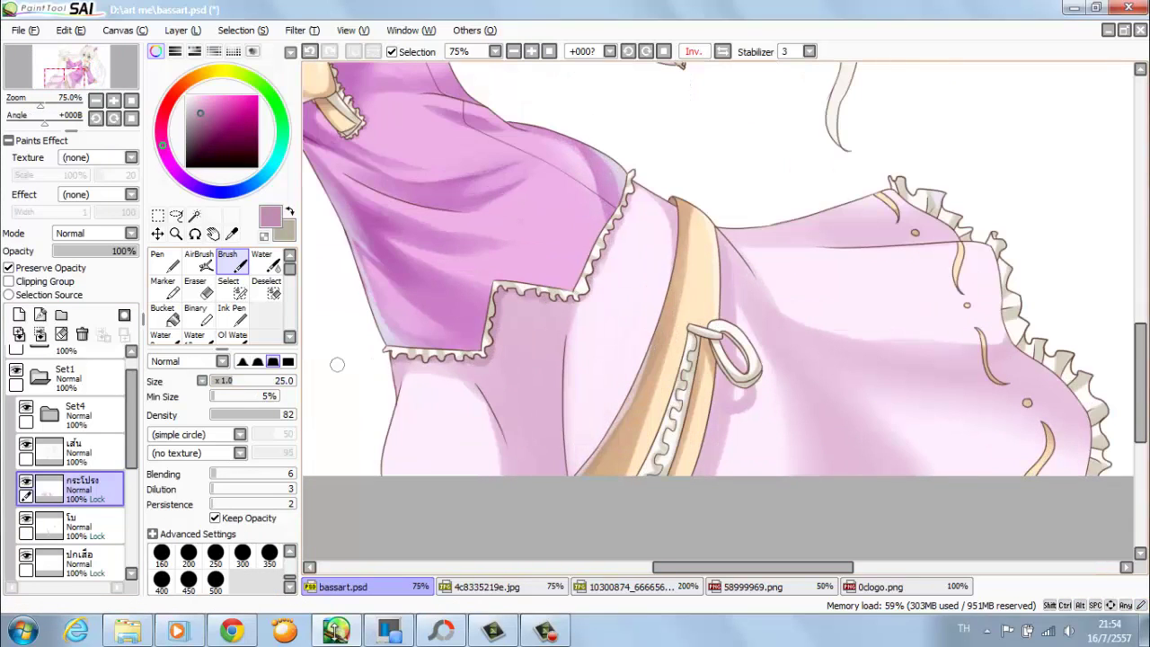
key("w")
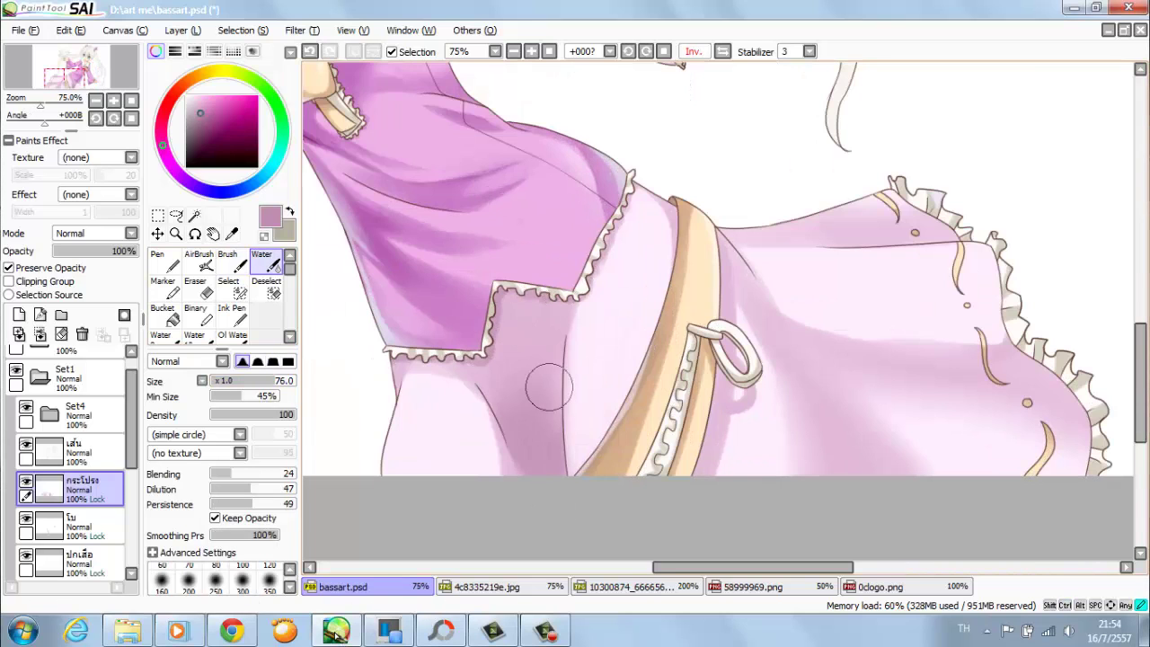
key("ctrl+minus")
key("ctrl+minus")
key("ctrl+s")
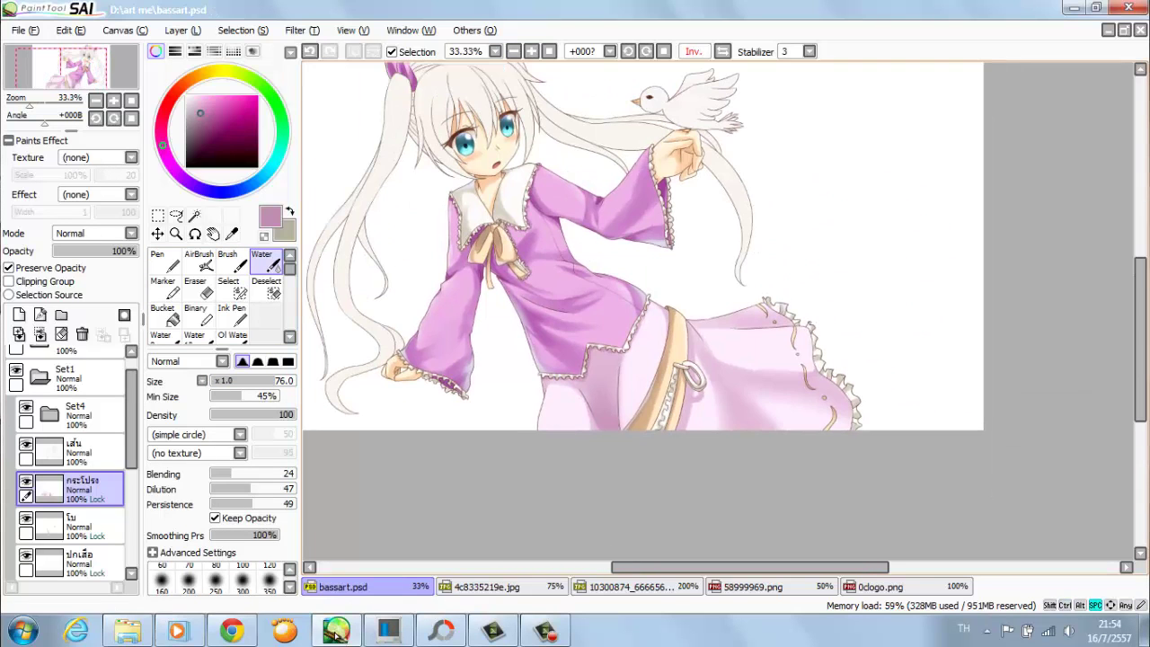
- Sample pale lavender and softly tint the skirt with the AirBrush at size 350, and save the file
key("b")
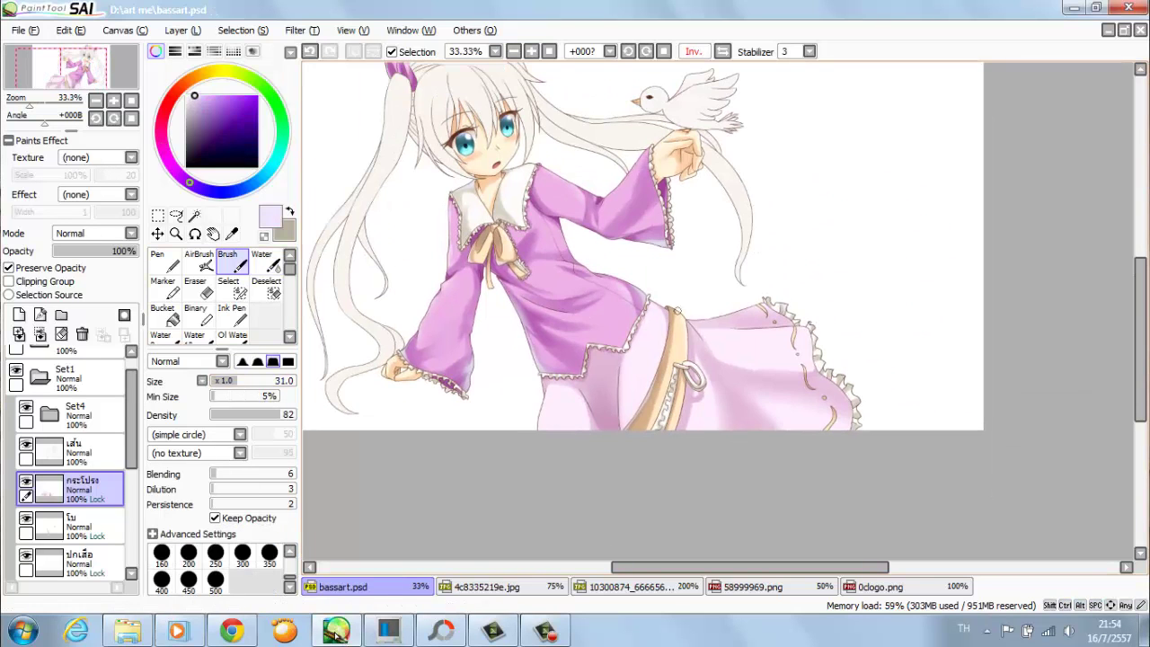
left_click(734, 334, "alt")
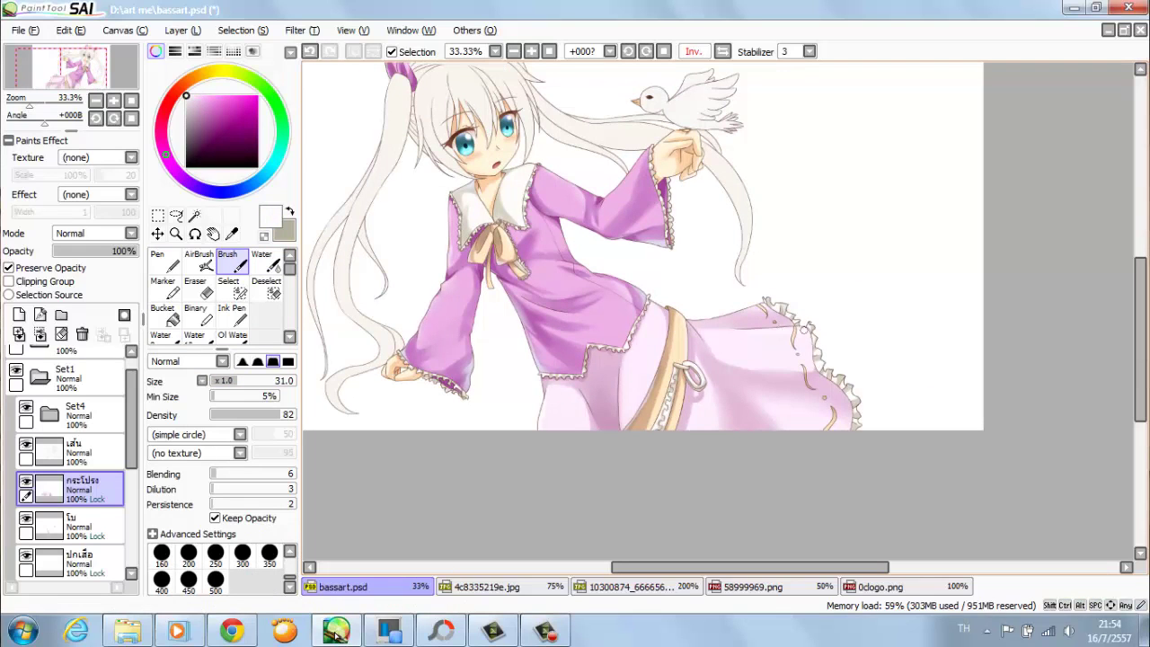
left_click(508, 402, "alt")
key("v")
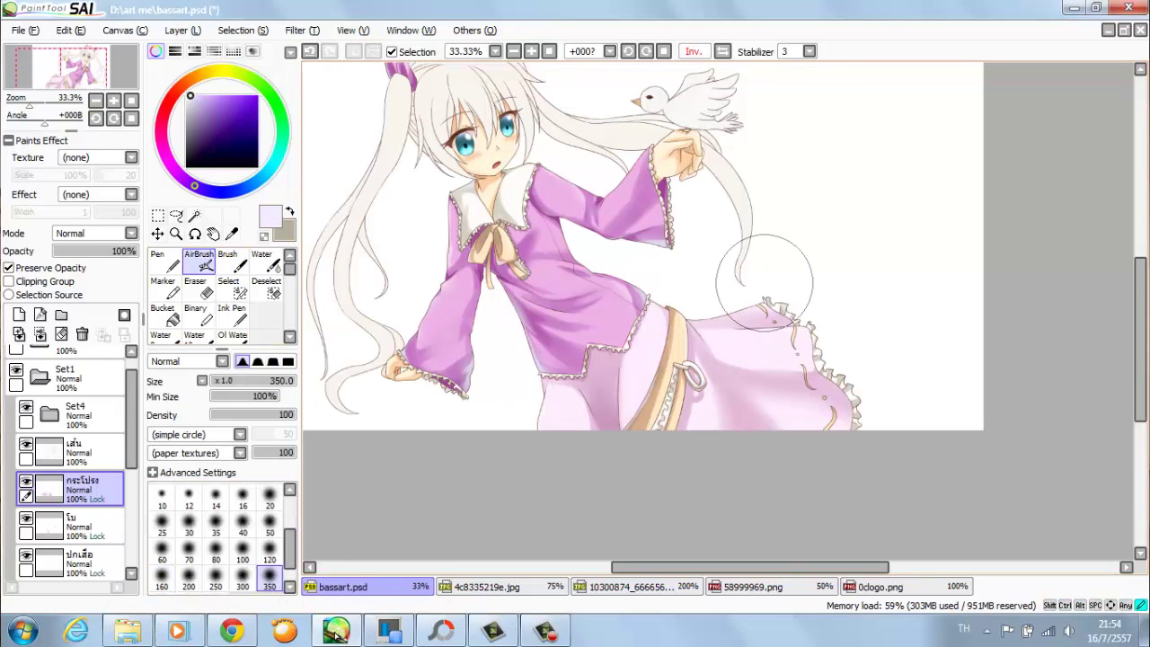
key("minus")
- Select the hair layer (ผม) and turn on Preserve Opacity for it
key("Down")
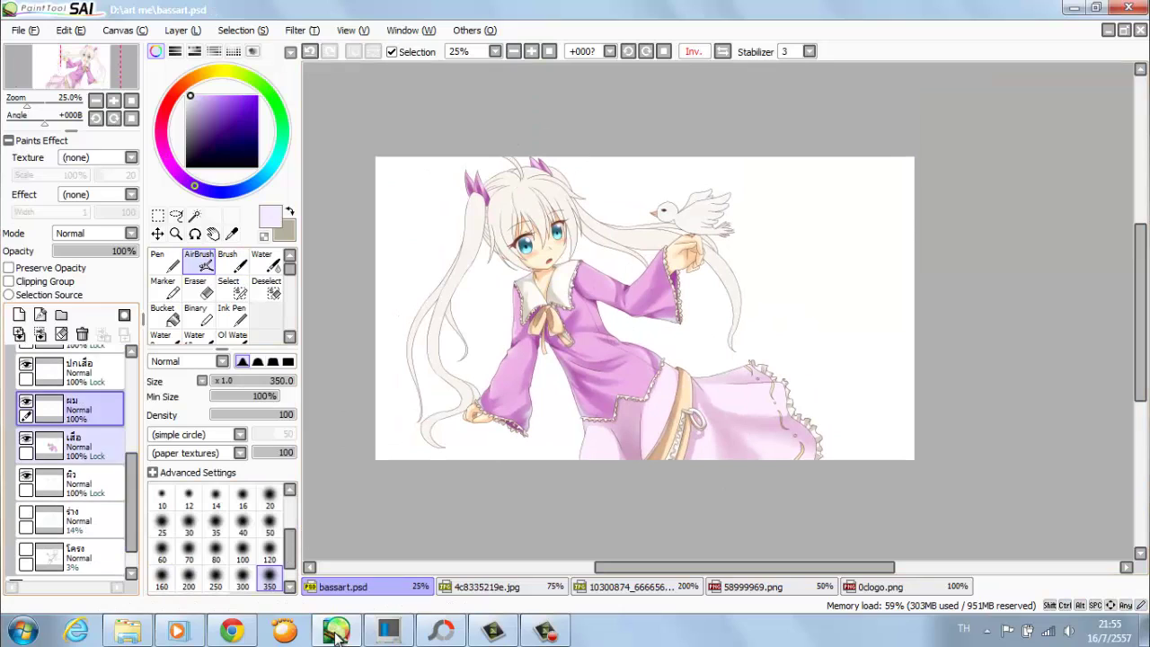
key("plus")
key("plus")
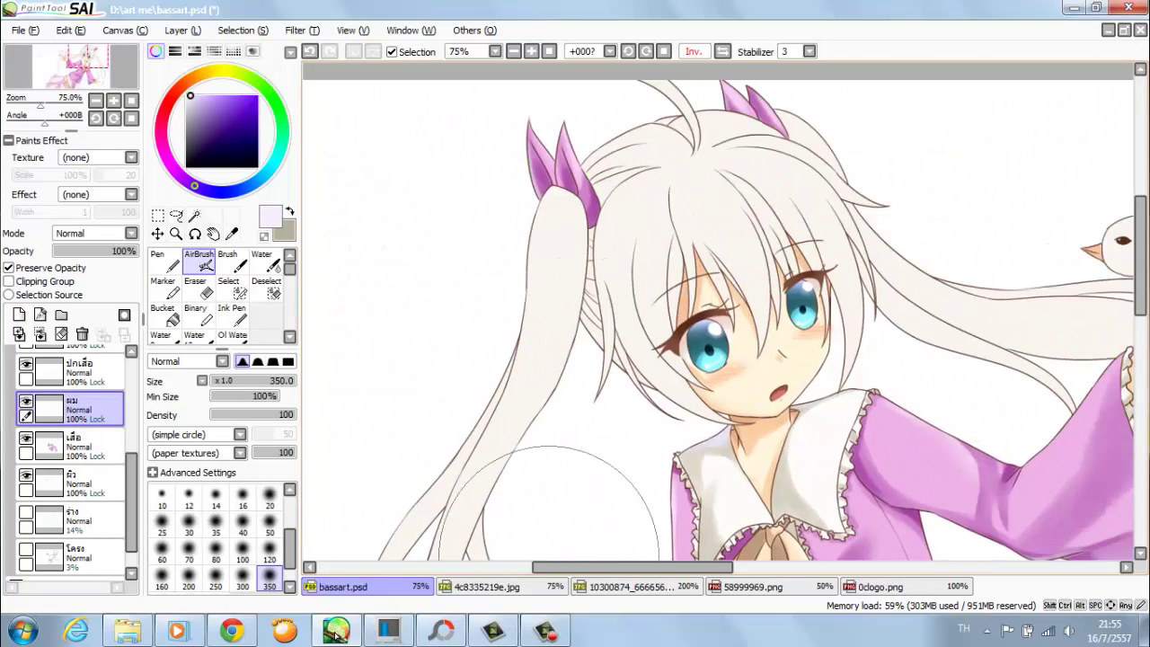
- Sample a greyish-beige shadow colour and shade the outer strand of the twin tail beside the lowered arm with the Brush at size 31
left_click(780, 532, "alt")
key("b")
key("plus")
key("minus")
key("minus")
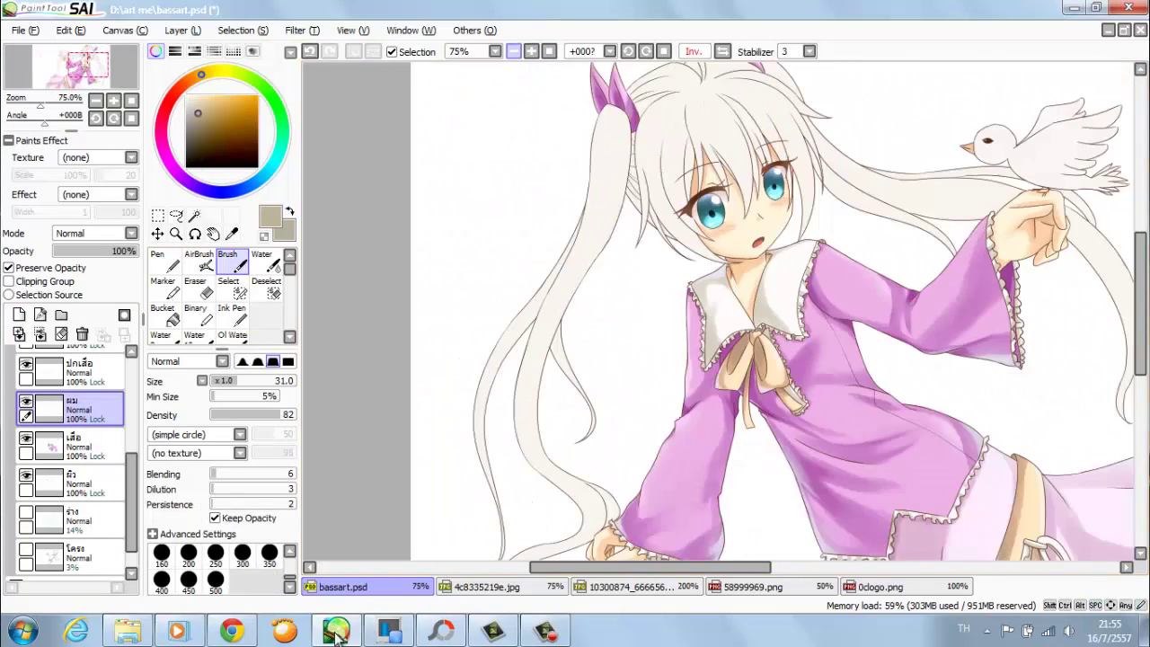
key("ctrl+z")
mouse_move(575, 229)
left_mouse_down()
mouse_move(512, 319)
mouse_move(494, 387)
left_mouse_up()
left_click_drag(566, 252, 508, 351)
key("ctrl+z")
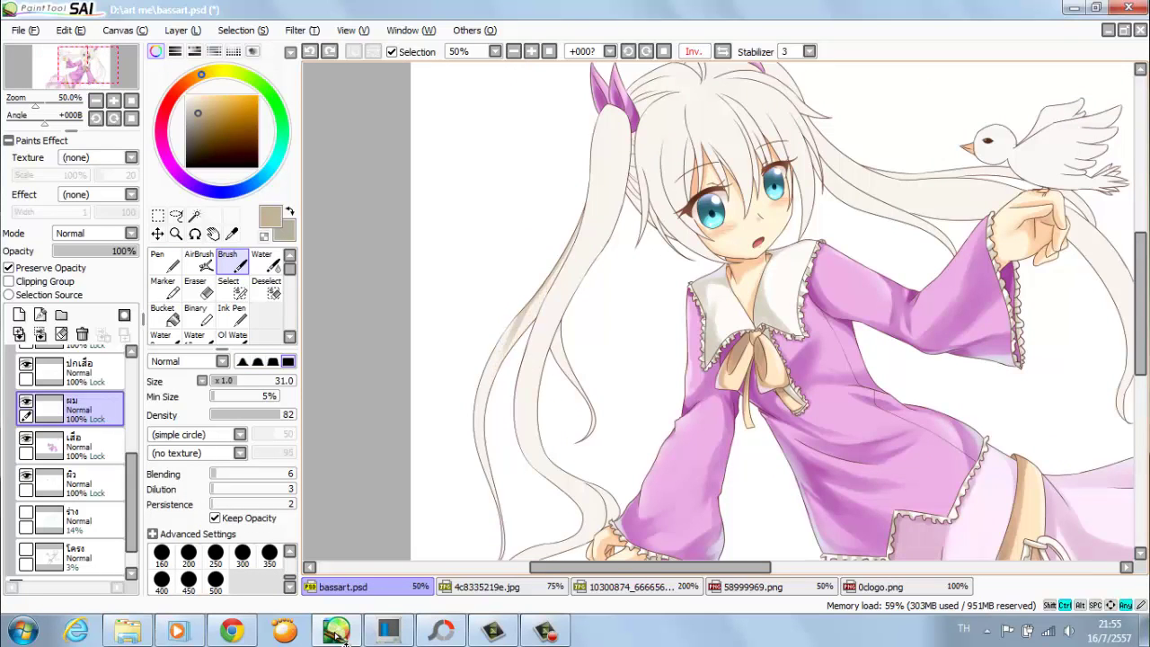
key("ctrl+z")
left_click_drag(561, 256, 513, 346)
left_click_drag(584, 214, 526, 328)
left_click_drag(629, 404, 647, 301)
left_click_drag(535, 206, 499, 349)
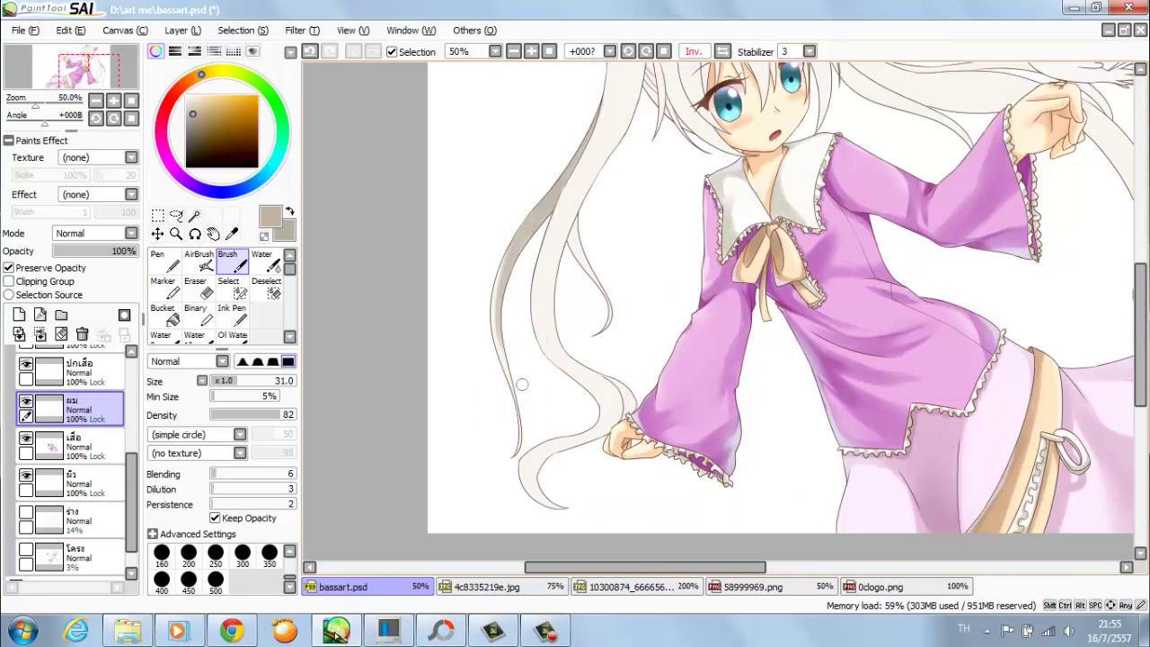
- Consult the hair in the reference 4c8335219e.jpg, and return to bassart.psd to shade the top of the twin tail at brush size 41
key("Up")
key("minus")
key("ctrl+Tab")
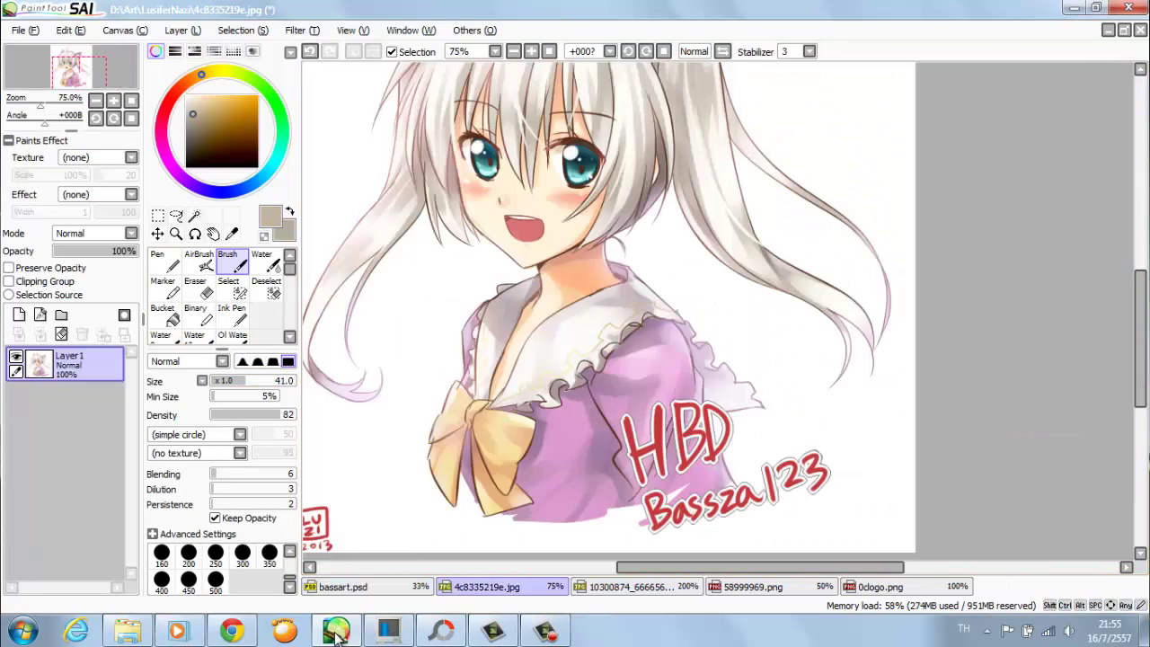
key("ctrl+shift+Tab")
key("ctrl+z")
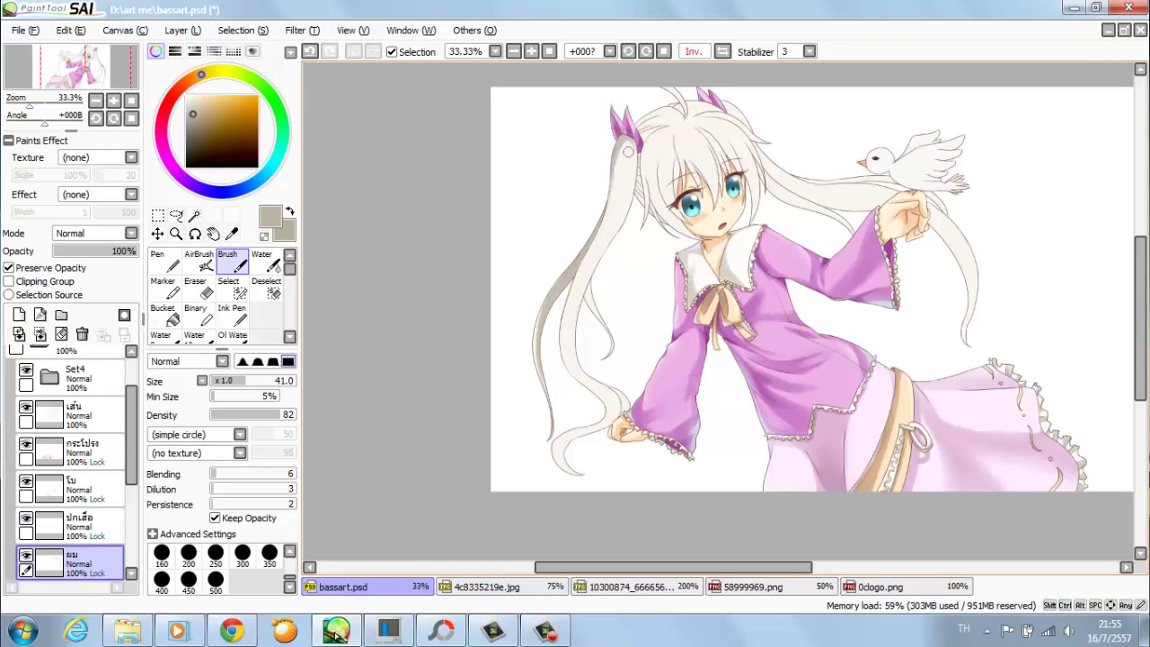
- Shade the wide inner strand of the same twin tail down towards the lowered hand at brush size 60
key("bracketright")
key("bracketright")
left_click_drag(593, 243, 566, 384)
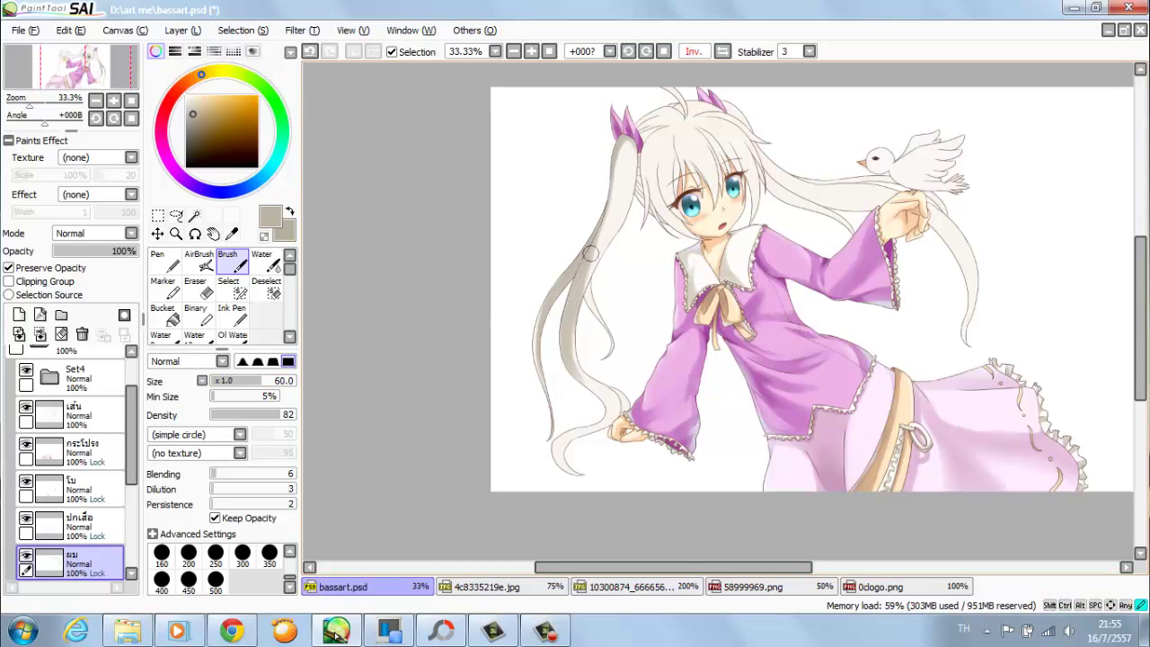
mouse_move(627, 214)
left_mouse_down()
mouse_move(585, 294)
mouse_move(593, 268)
left_mouse_up()
key("ctrl+z")
left_click_drag(614, 349, 608, 414)
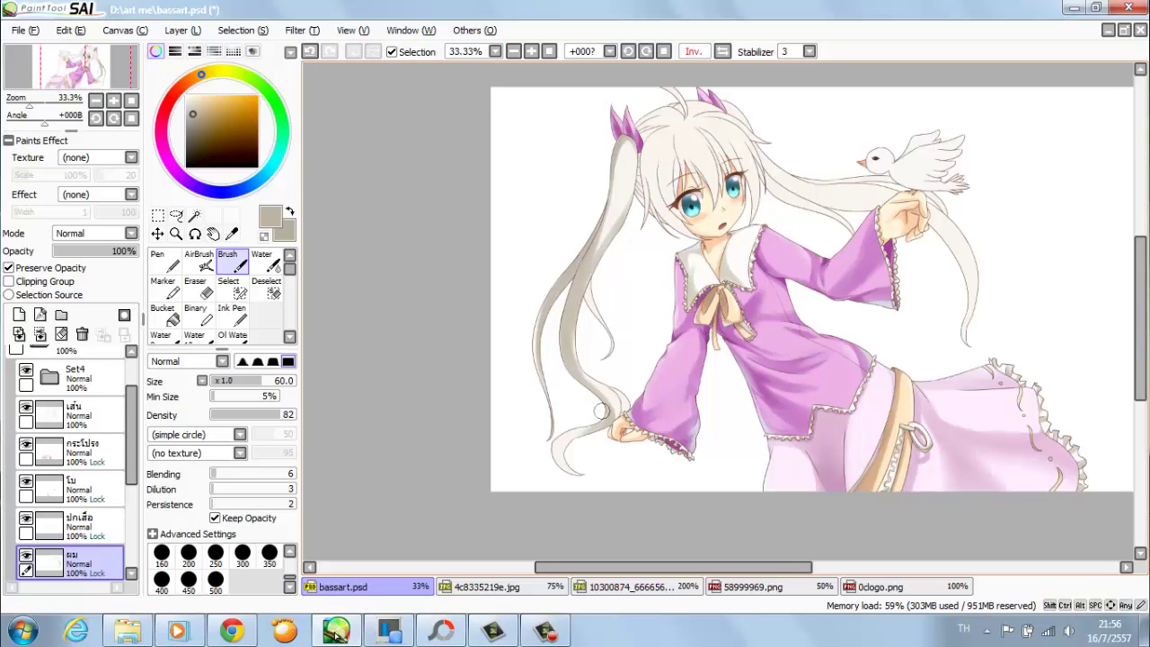
- Shade the curled tip below the lowered hand and the overlapping thin strands of the twin tail at brush size 23
key("bracketleft")
key("bracketleft")
key("bracketleft")
key("bracketleft")
key("bracketleft")
key("bracketleft")
key("bracketleft")
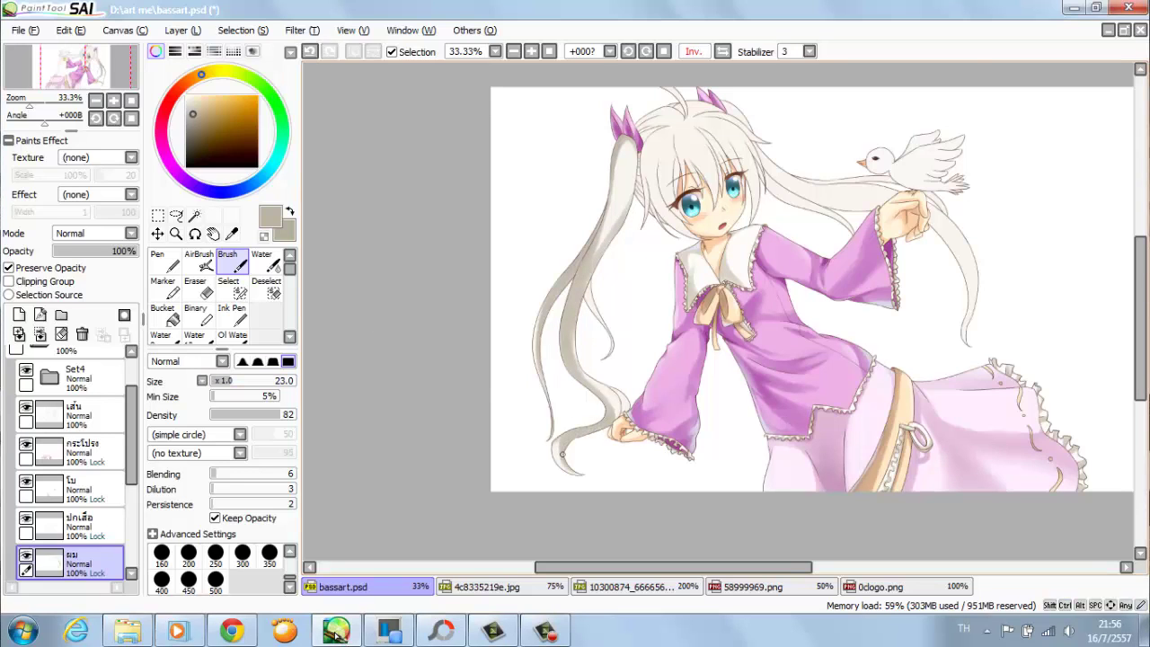
key("ctrl+plus")
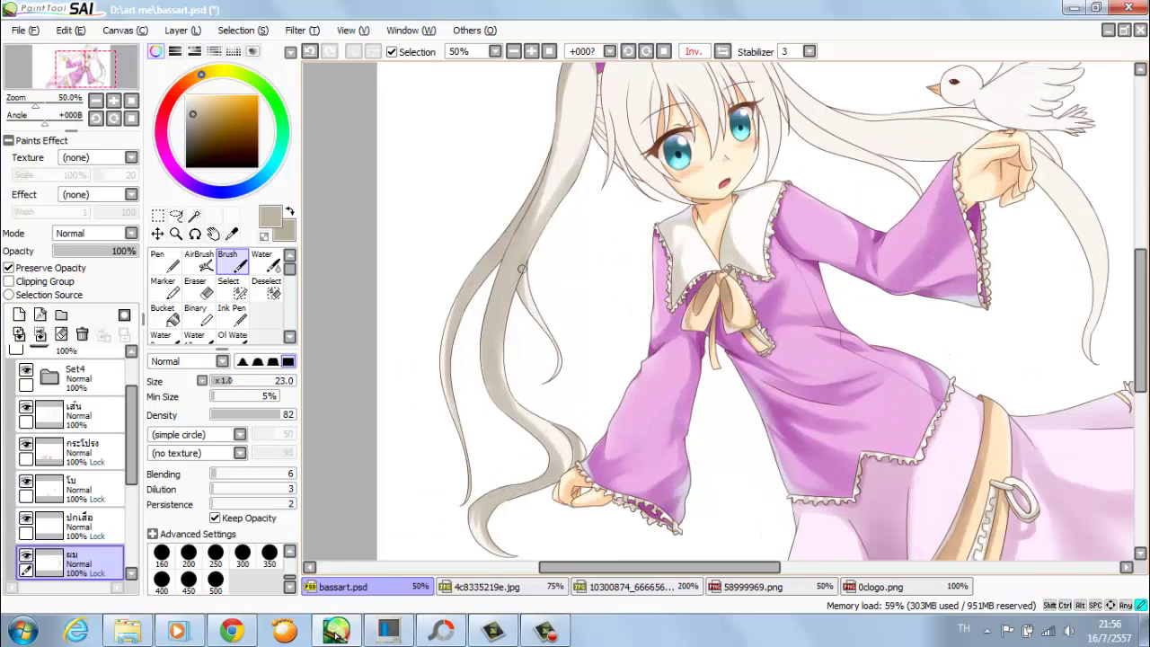
left_click_drag(541, 386, 462, 539)
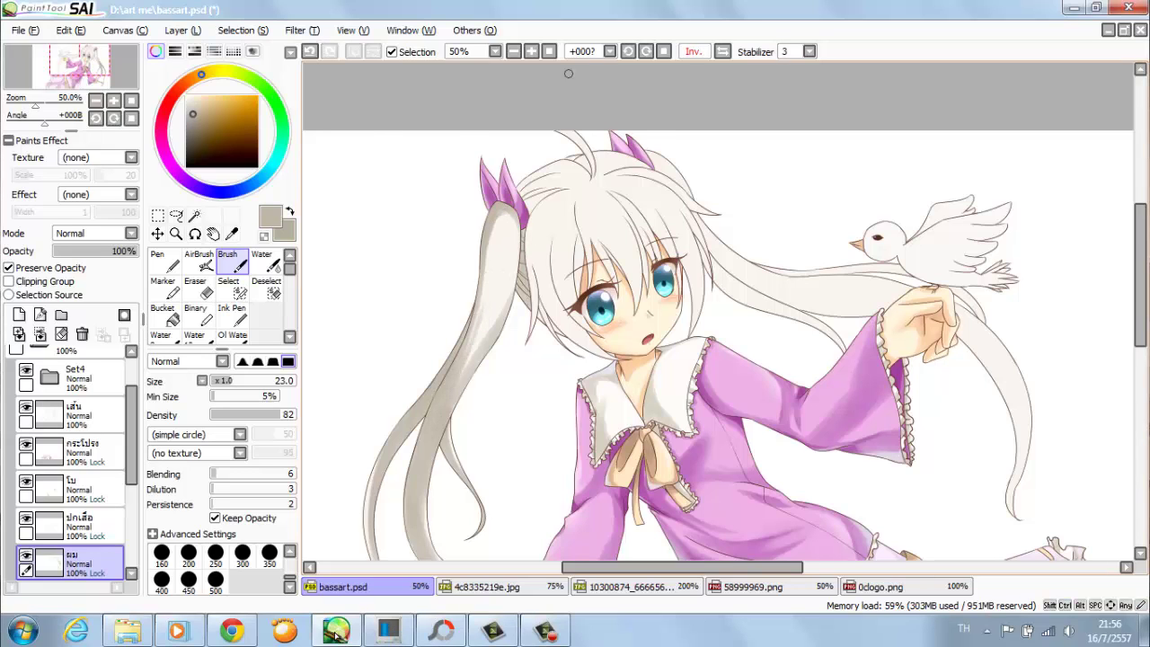
- Shade the back hair below the ribbon and the pointed lock beside the face at brush size 17
key("ctrl+plus")
key("[")
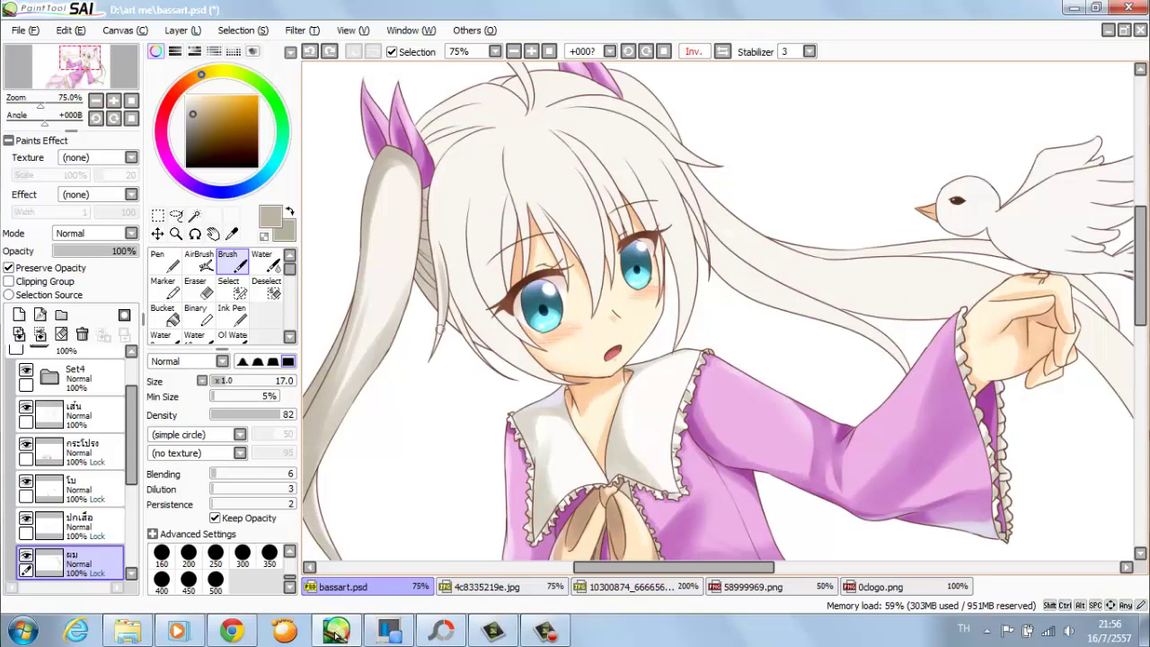
left_click_drag(439, 244, 442, 278)
left_click_drag(419, 234, 472, 214)
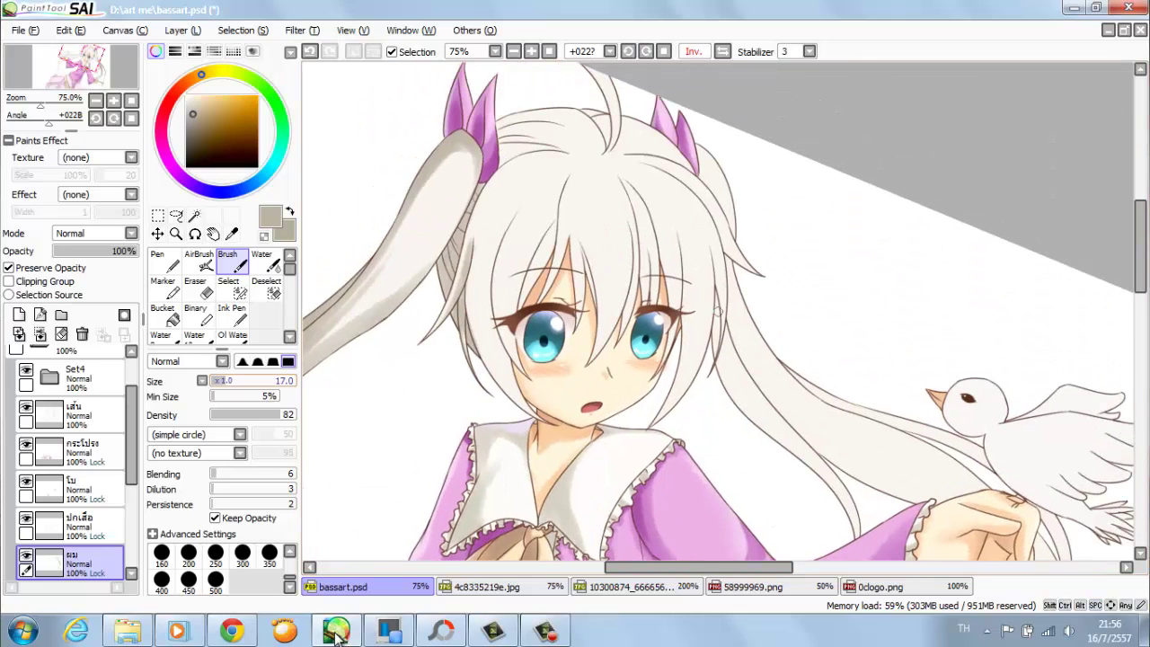
- Shade the crown next to the hair ribbon at brush size 28, and refine the strands at size 19
key("]")
key("]")
key("]")
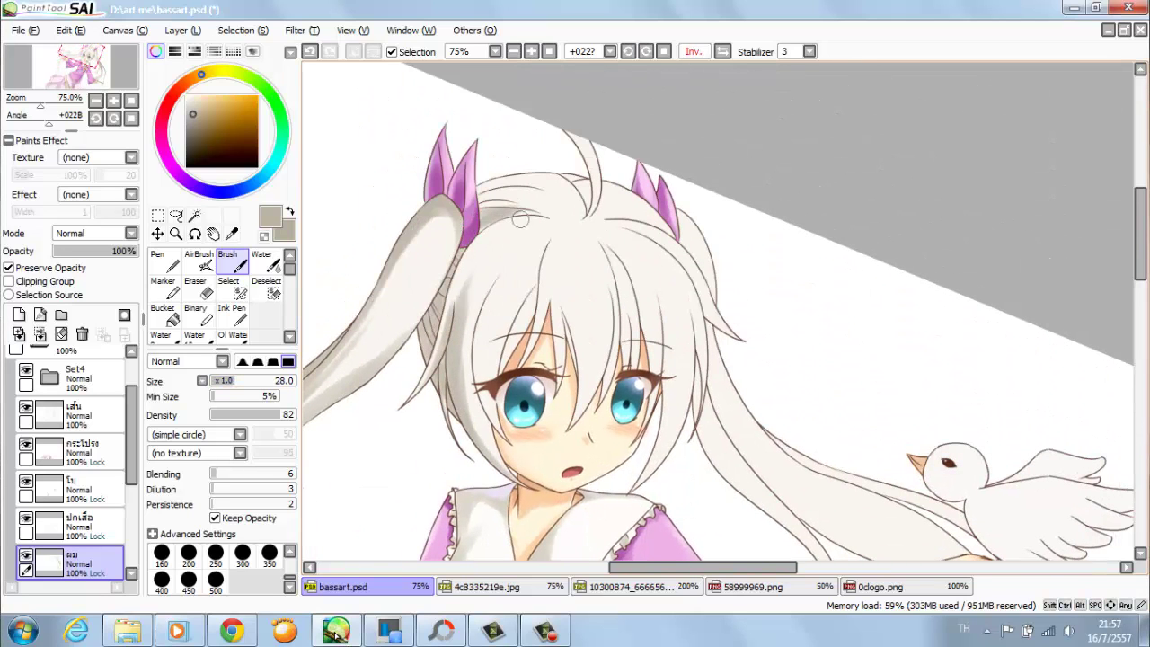
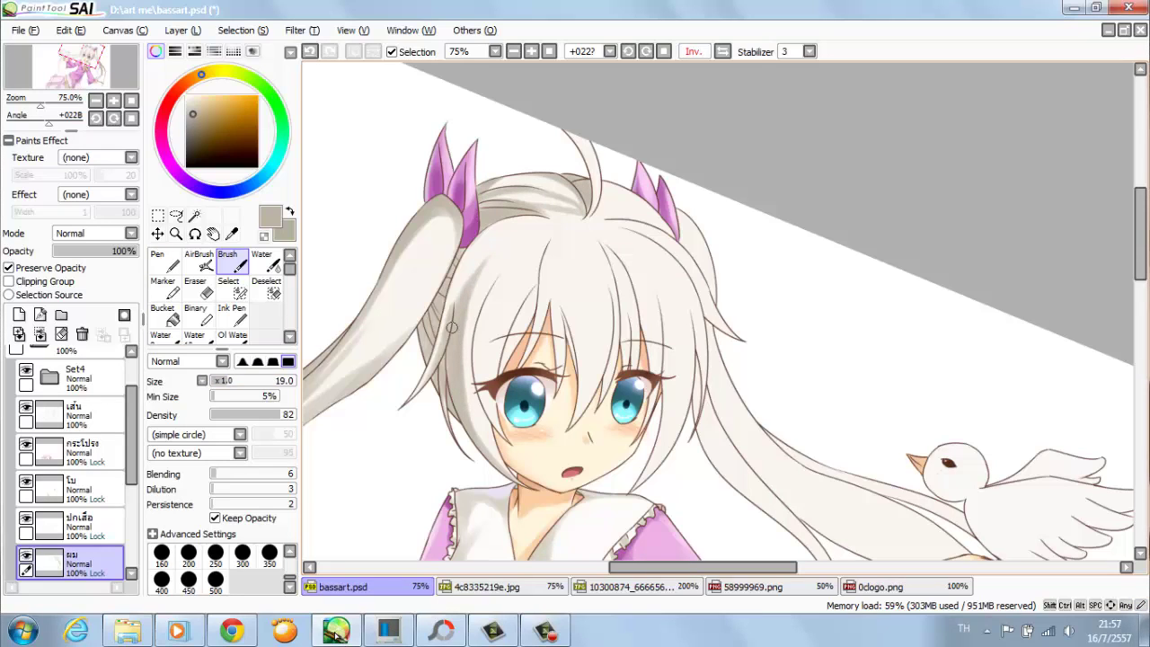
left_click_drag(475, 325, 496, 435)
key("ctrl+z")
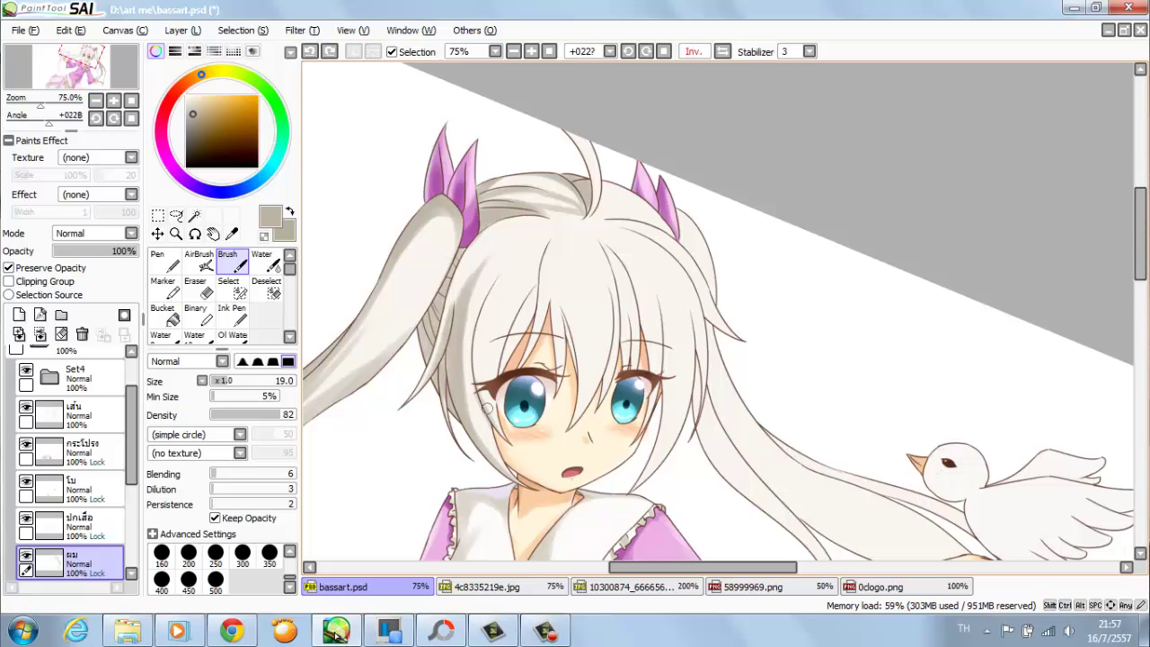
- Hide the Set4 layer group, mirror the canvas view, and shade the fringe strands over the face at brush size 19
left_click(26, 369)
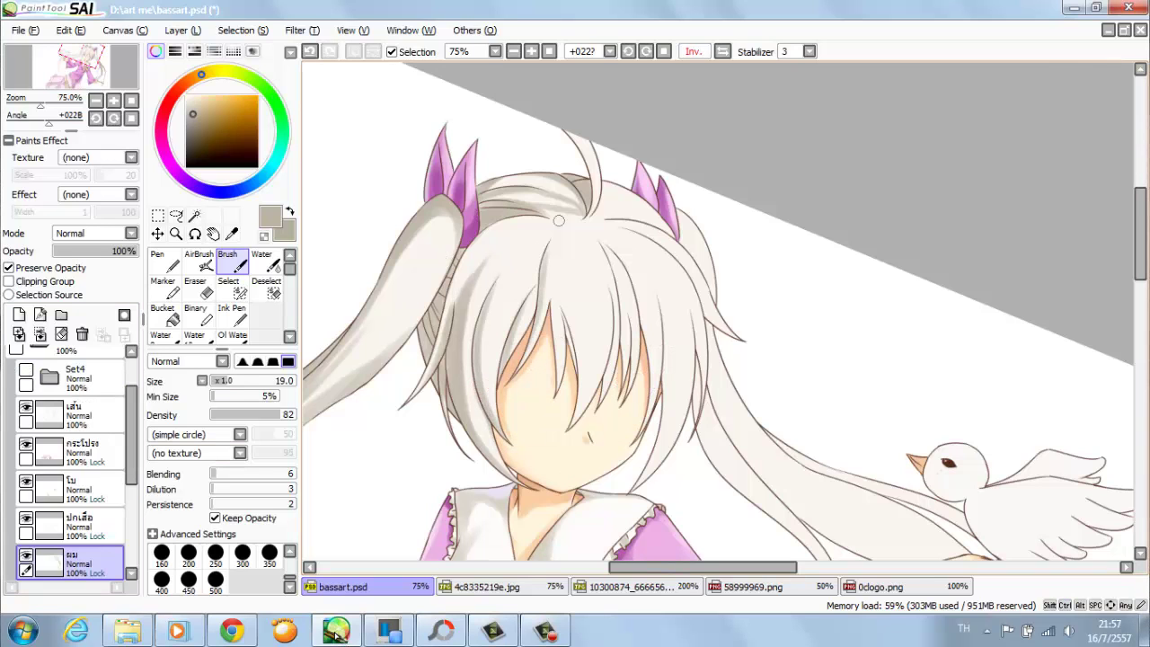
key("h")
key("Home")
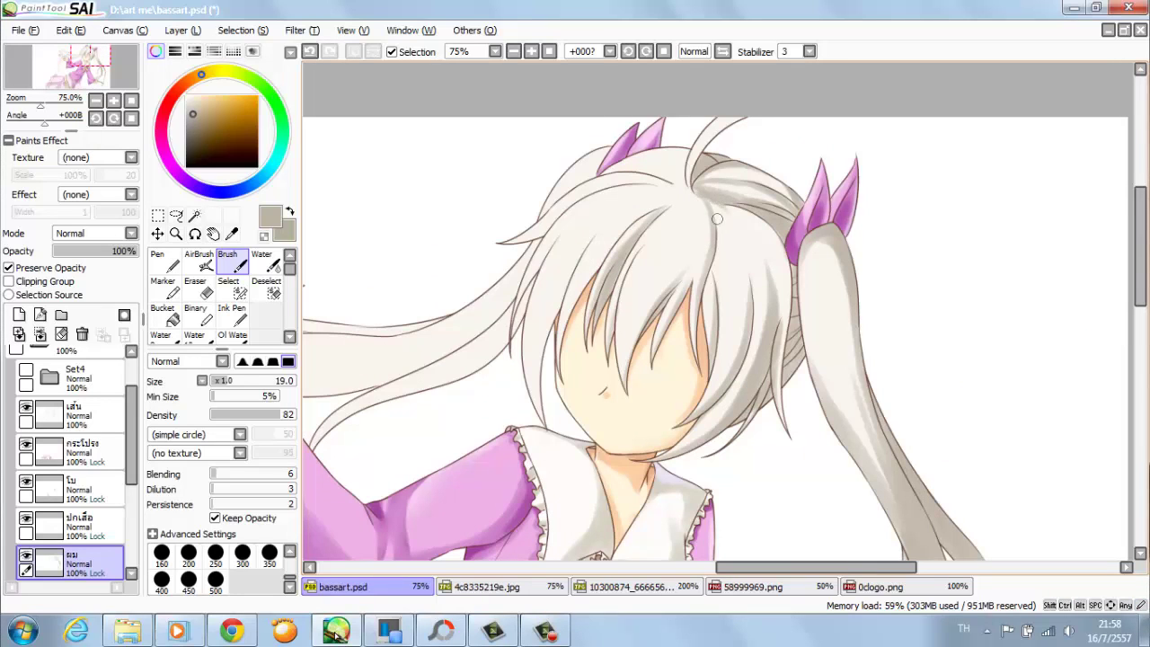
left_click_drag(714, 146, 629, 225)
key("ctrl+plus")
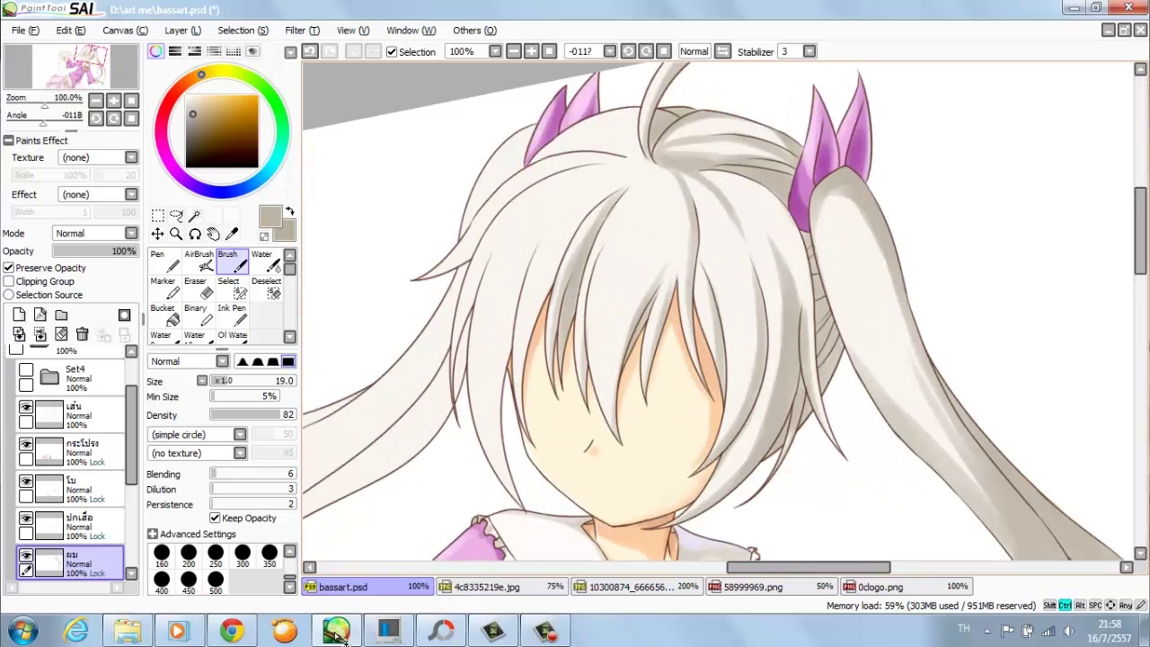
- Shade the remaining fringe, the outer side locks and the crown around the second hair ribbon at brush size 19
left_click_drag(566, 242, 521, 418)
mouse_move(512, 323)
left_mouse_down()
mouse_move(490, 503)
mouse_move(501, 359)
left_mouse_up()
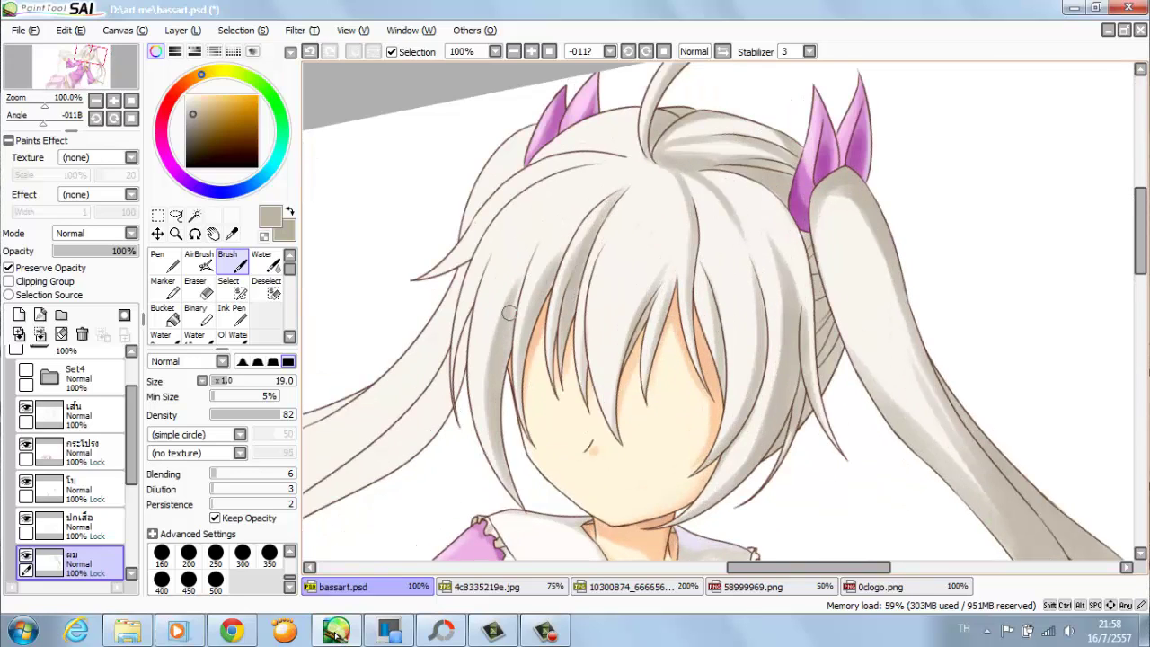
left_click_drag(454, 404, 477, 265)
mouse_move(454, 350)
left_mouse_down()
mouse_move(464, 246)
mouse_move(394, 347)
left_mouse_up()
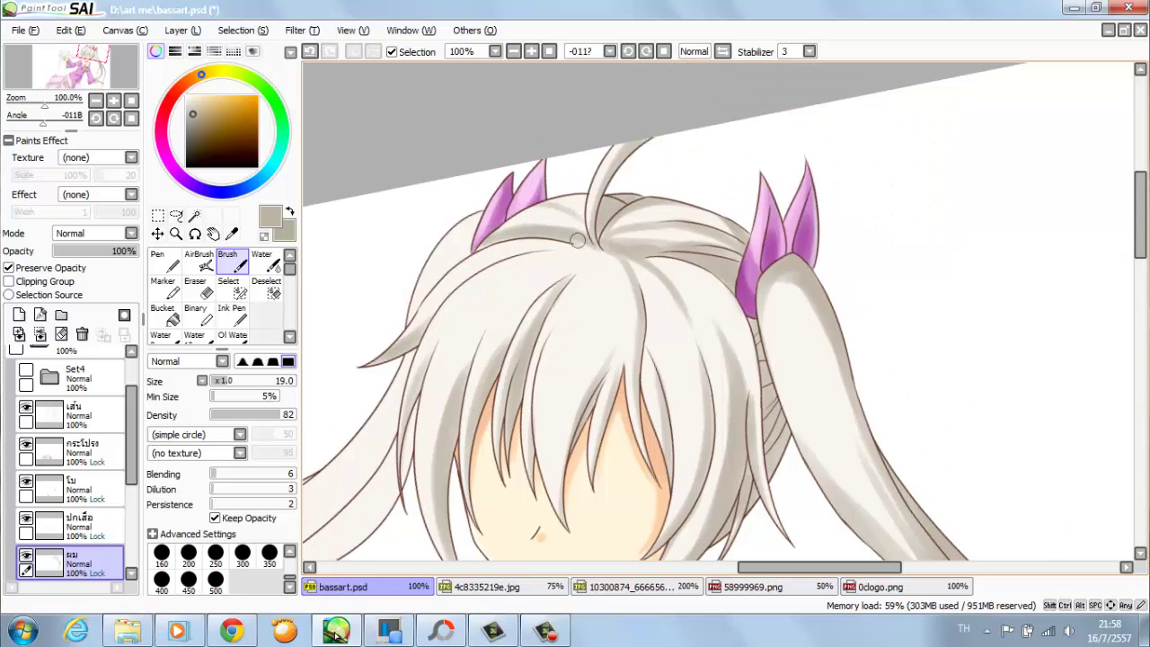
left_click_drag(495, 191, 603, 137)
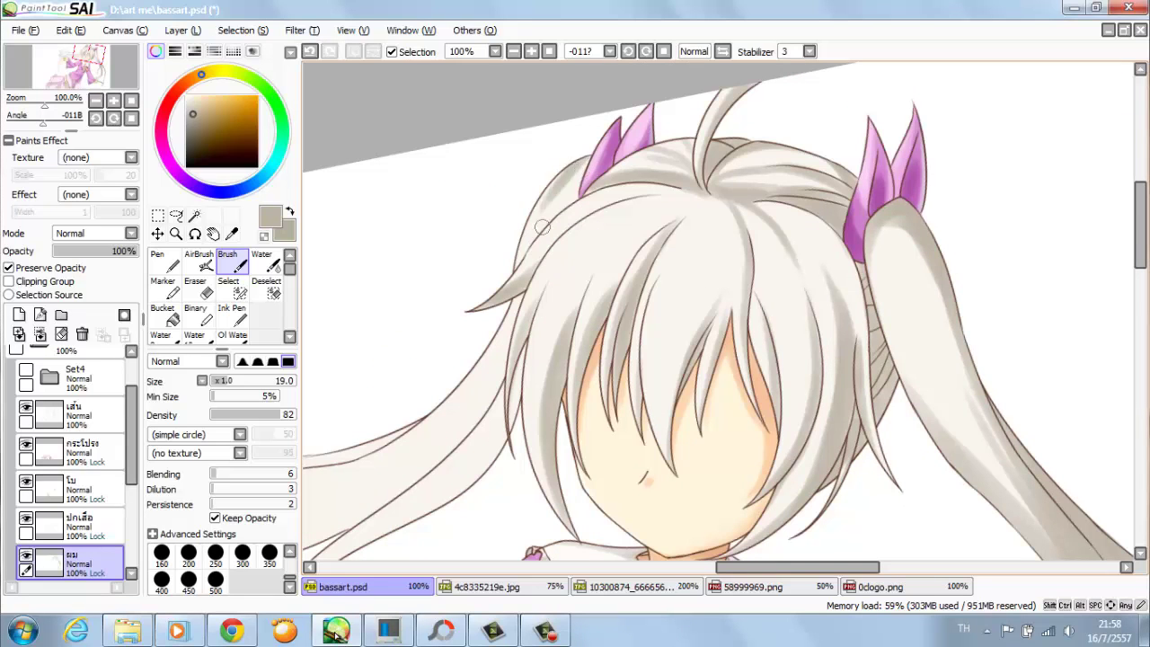
- Shade the twin tail behind the bird and raised hand at brush size 36, with finer strokes at size 19
scroll(580, 169, "down", 4)
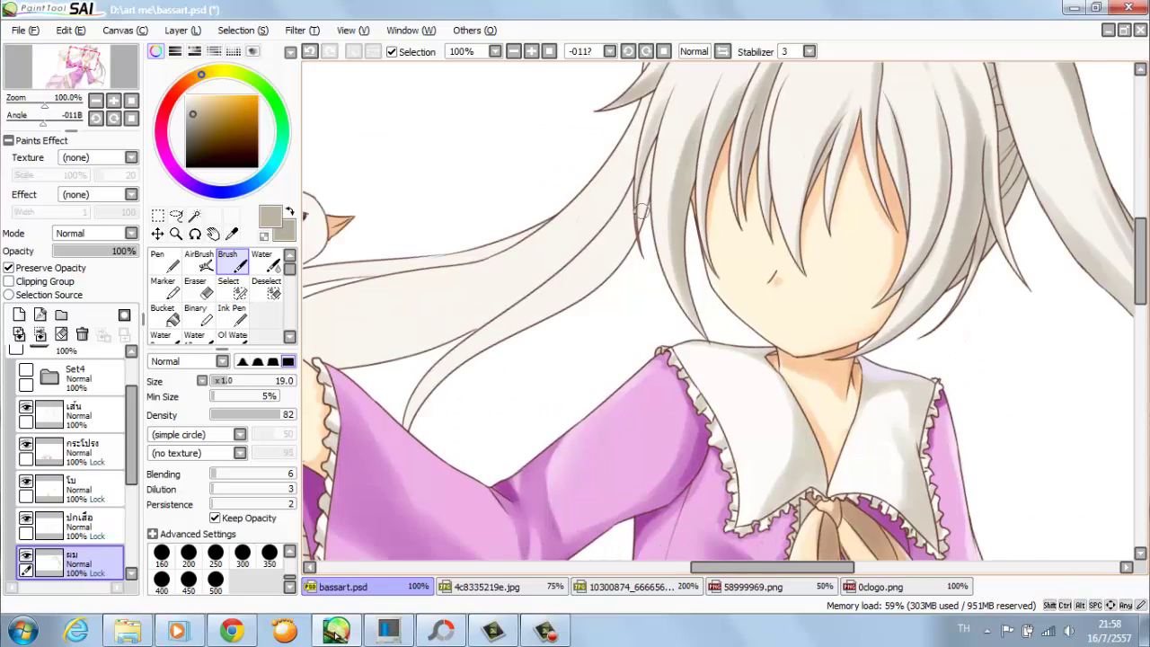
left_click_drag(557, 206, 983, 158)
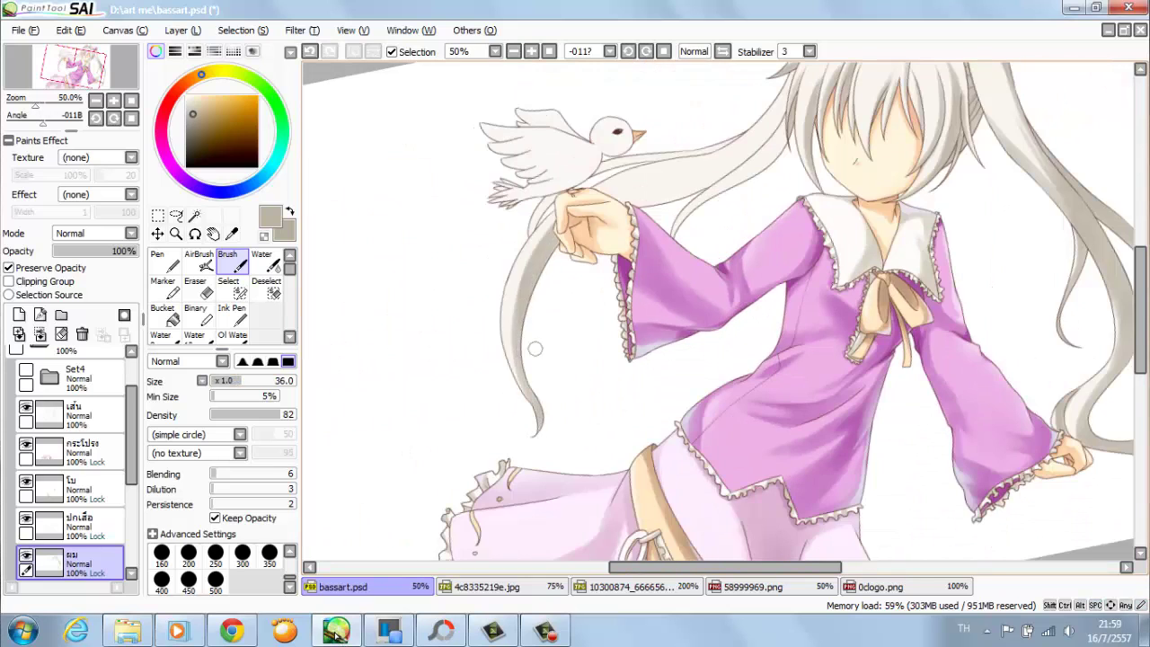
left_click_drag(535, 349, 698, 257)
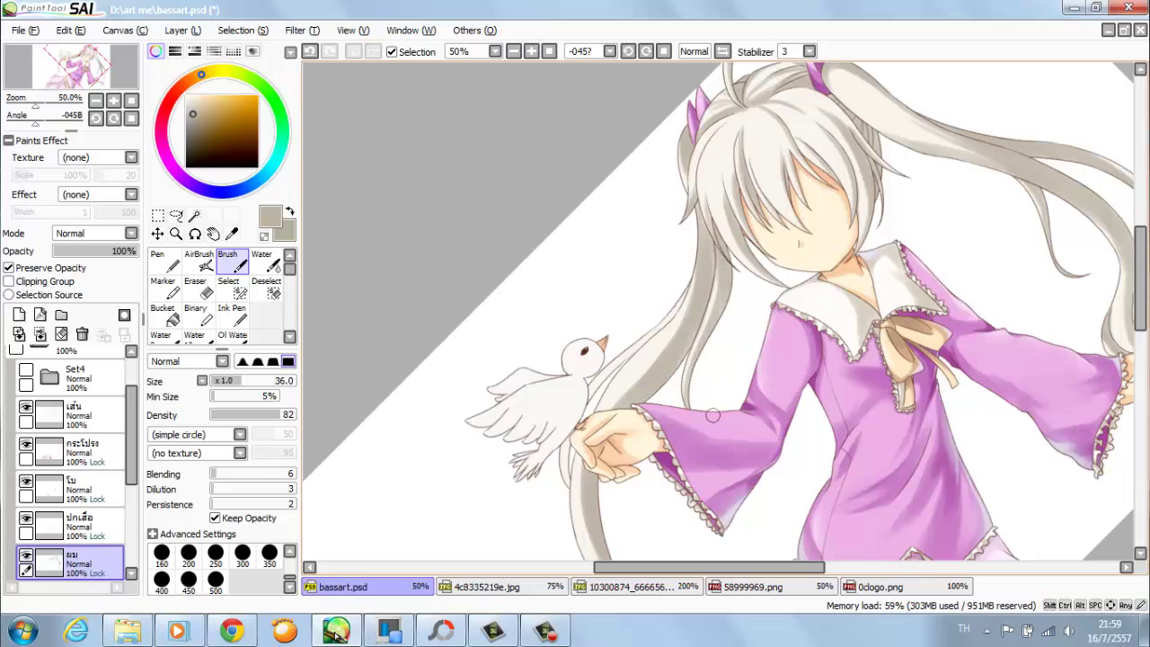
key("Escape")
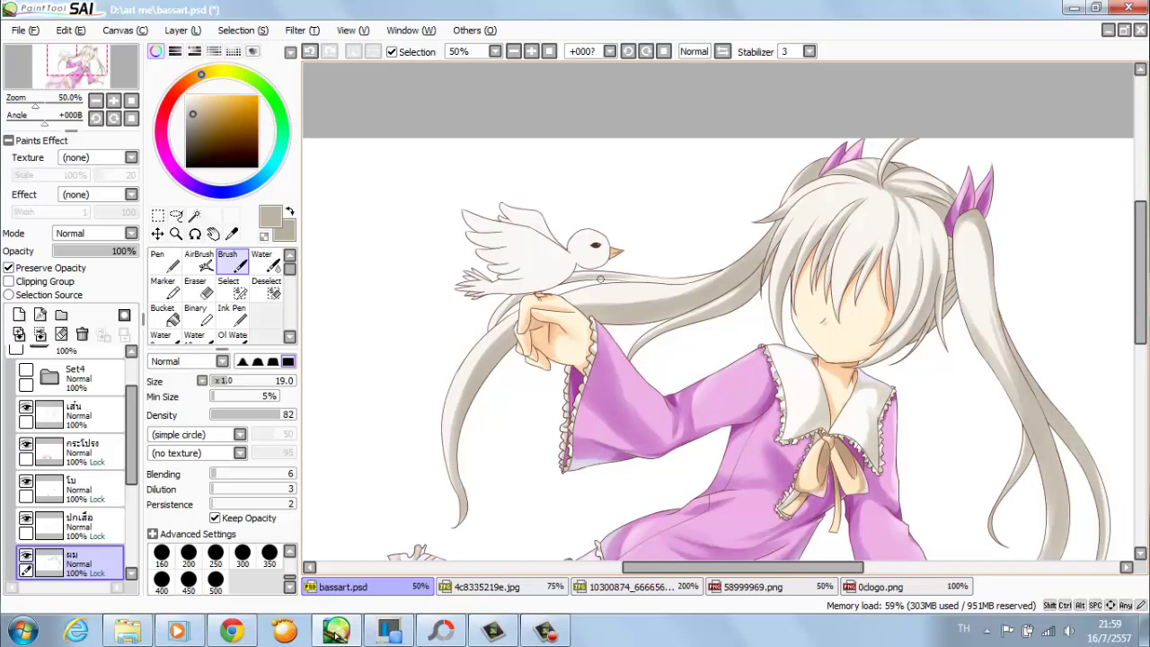
- Pick a pale lavender and softly tint the edges of both twin tails at brush size 48 and density 68
scroll(637, 276, "up", 1)
left_click_drag(611, 121, 621, 120)
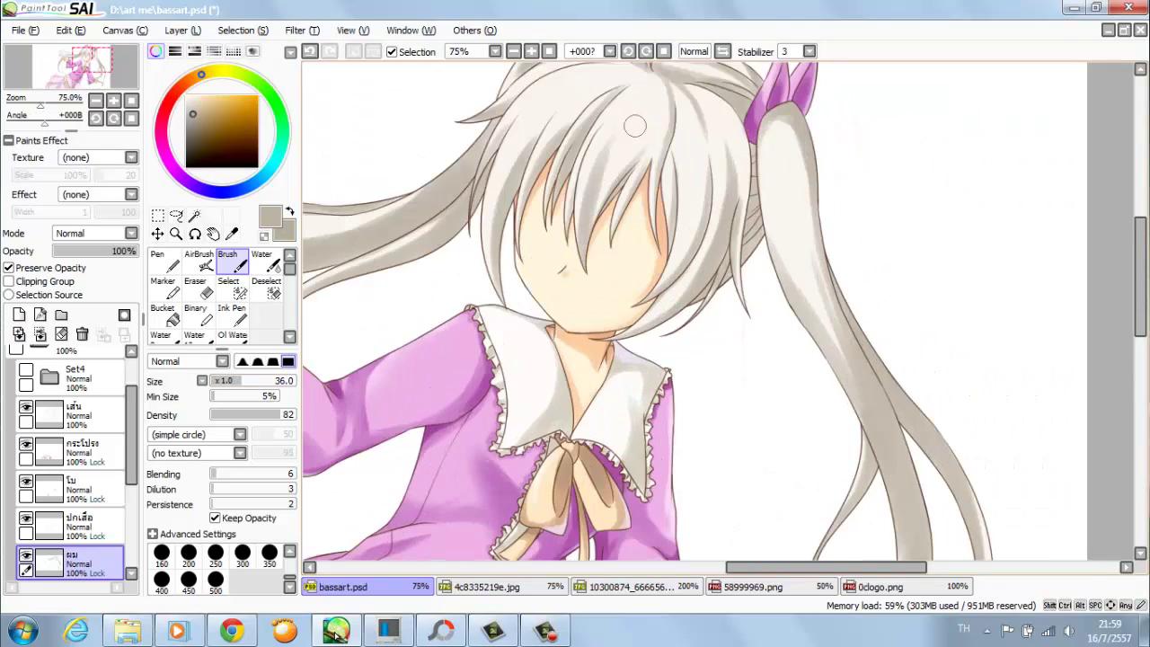
scroll(621, 121, "down", 2)
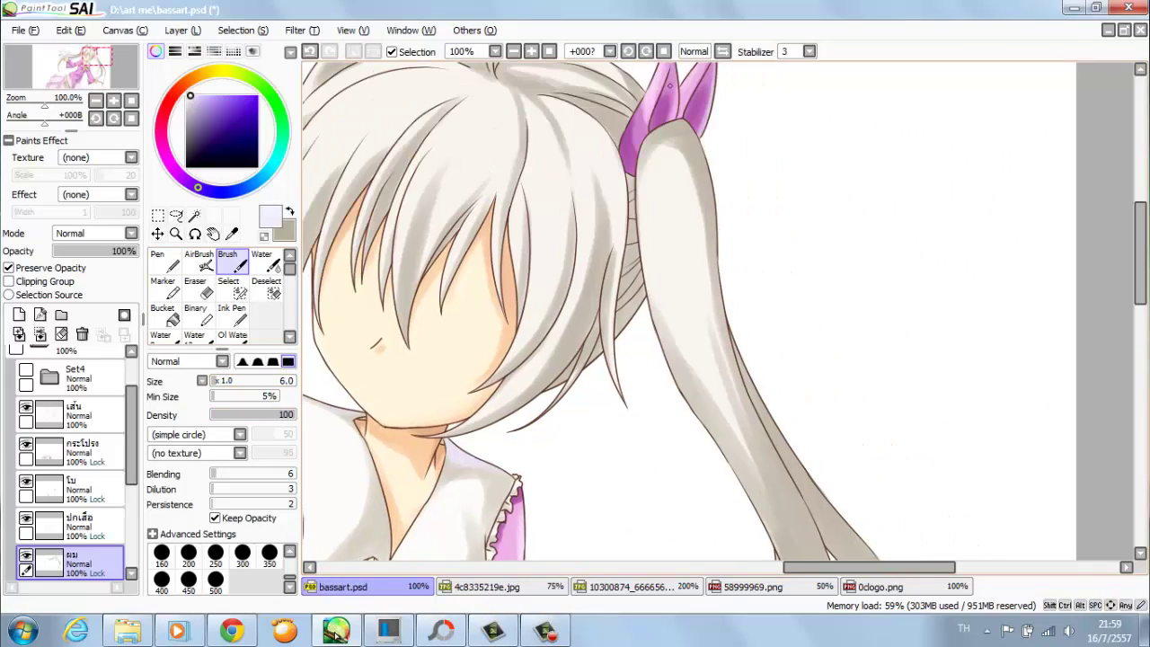
key("h")
scroll(527, 82, "down", 1)
left_click_drag(503, 82, 527, 82)
scroll(617, 236, "down", 1)
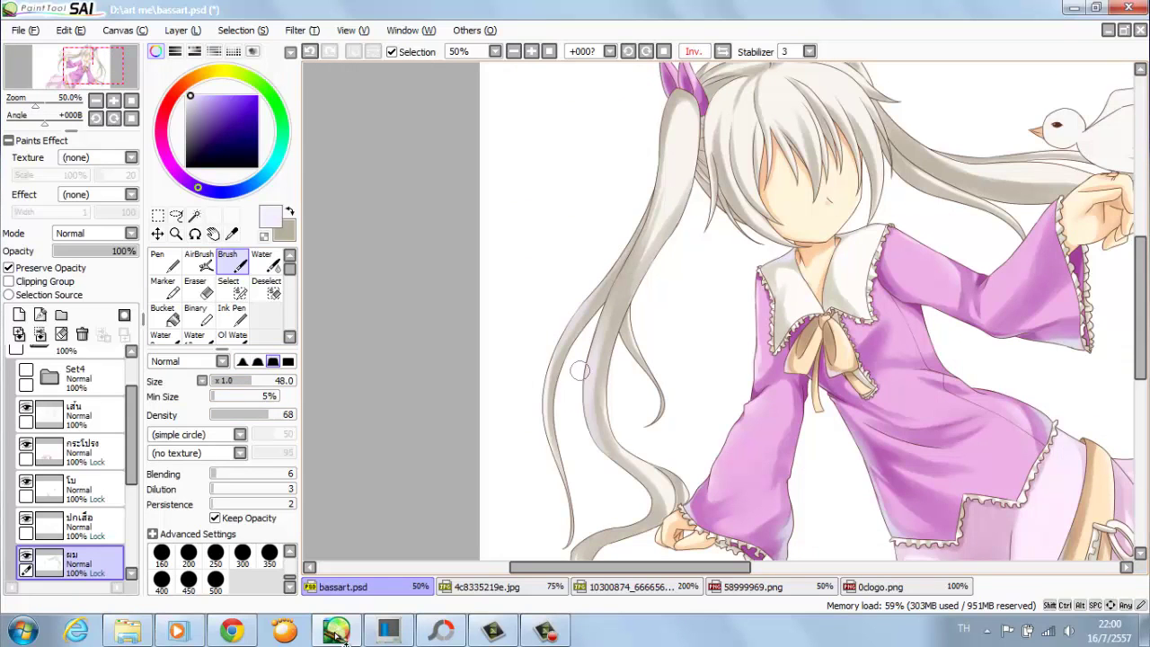
left_click_drag(640, 140, 745, 125)
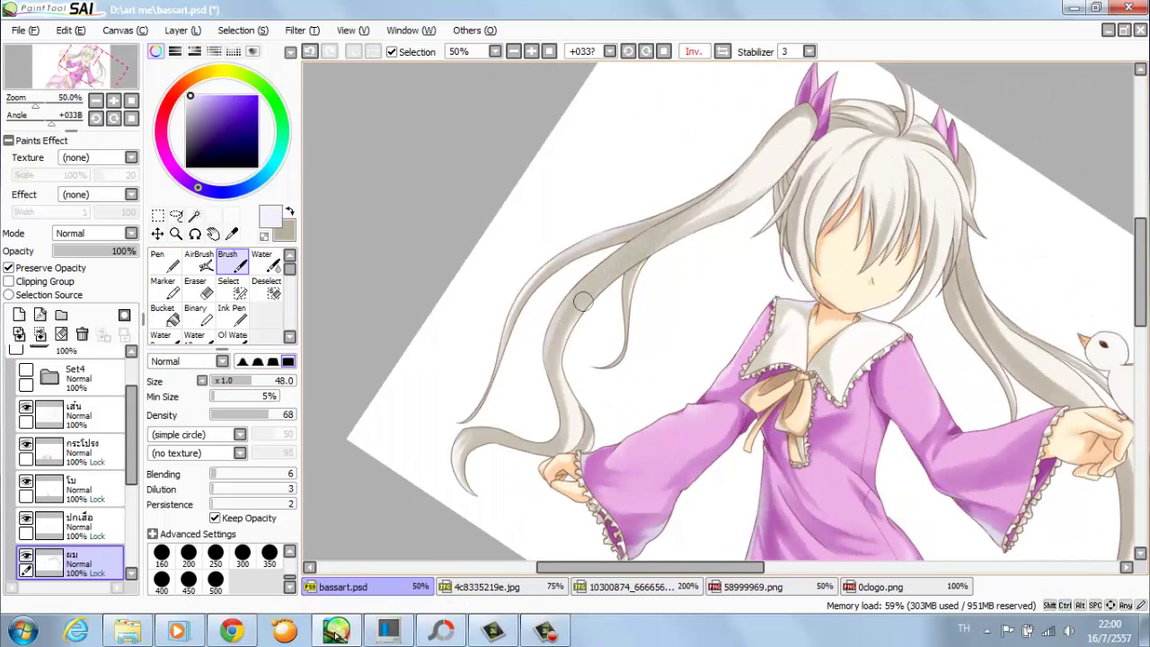
left_click_drag(933, 300, 678, 332)
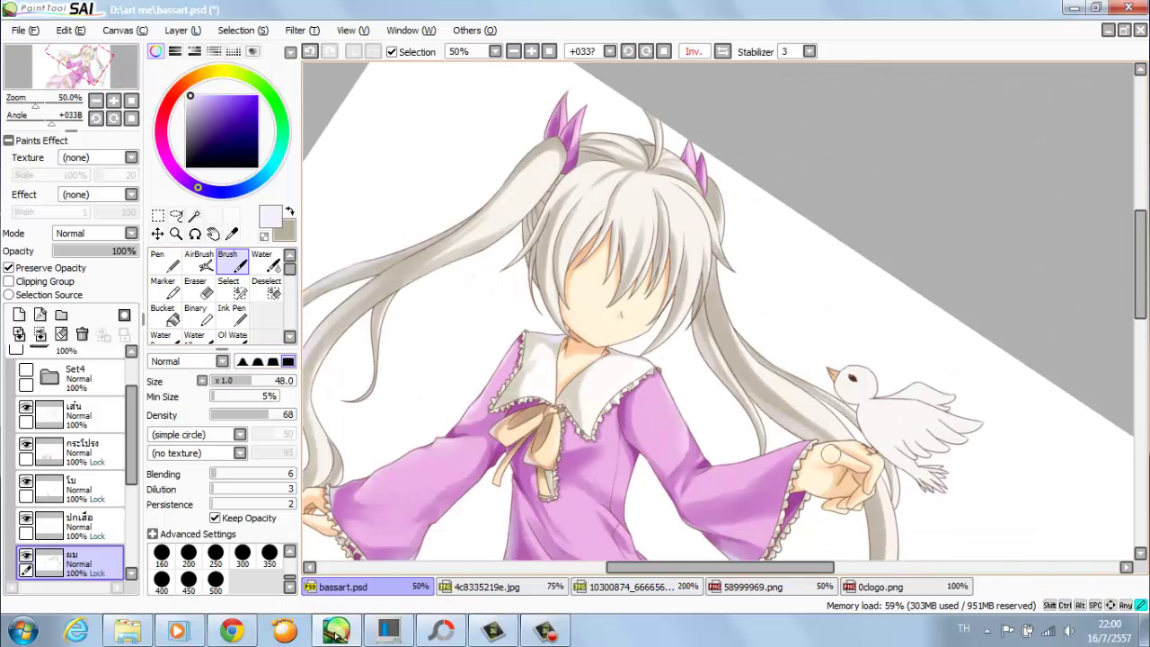
left_click_drag(831, 454, 723, 314)
key("Delete")
key("ctrl+plus")
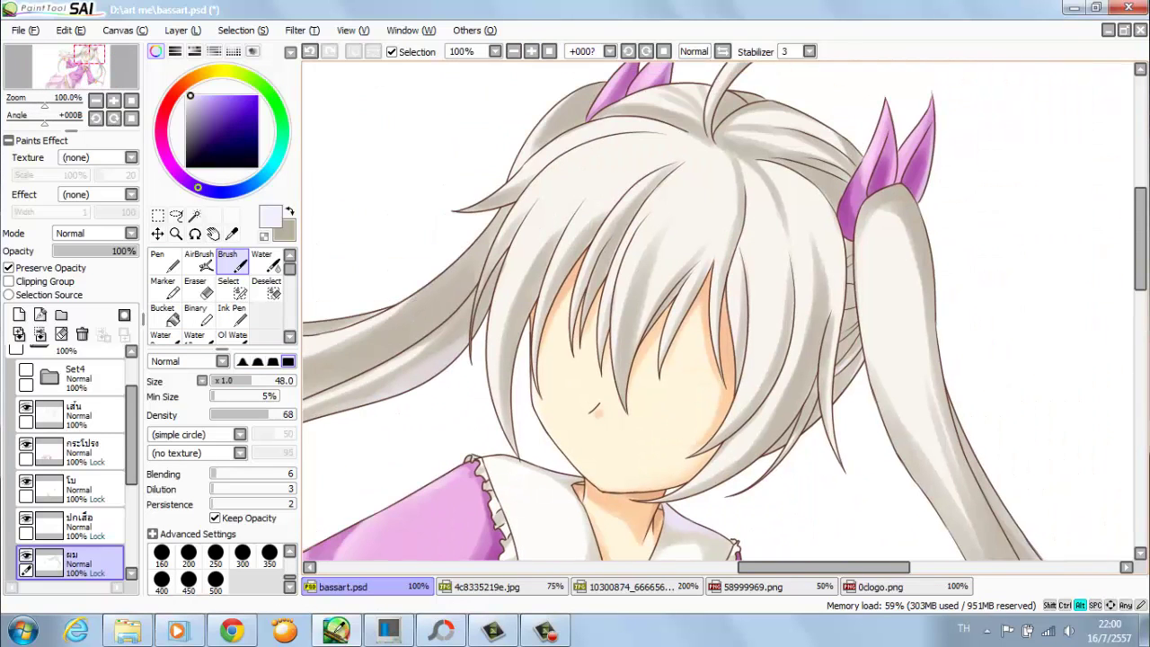
- Paint near-white highlights on the twin tail below the ribbon and on the fringe at brush sizes 33 and 17, density 100
left_click(719, 310, "alt")
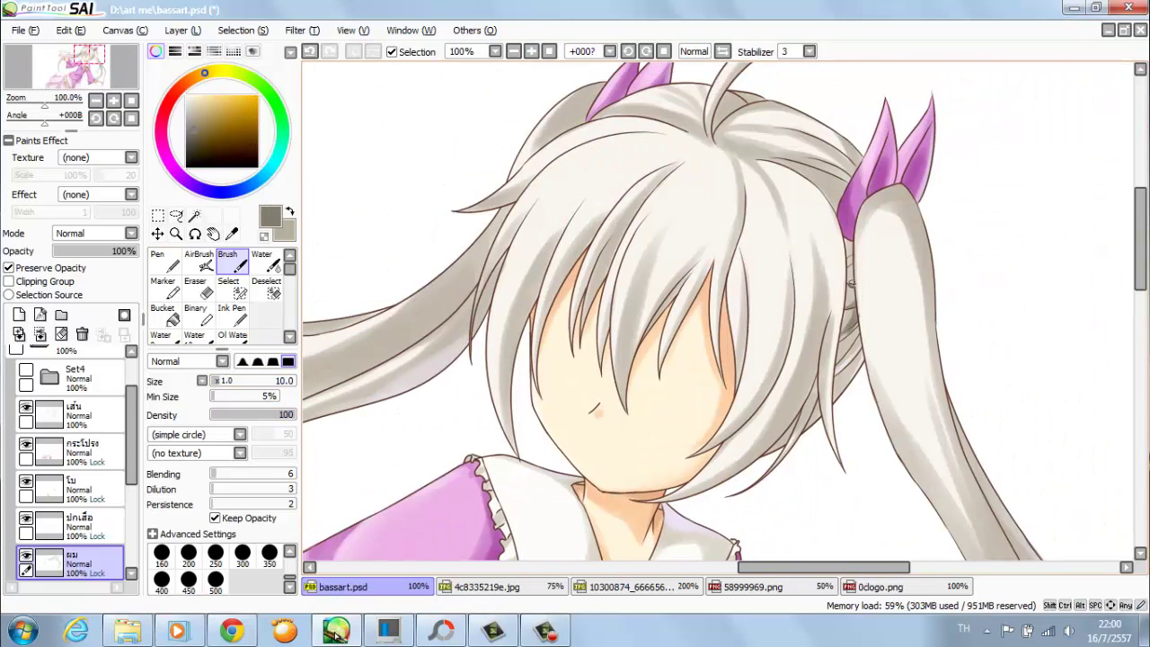
key("ctrl+z")
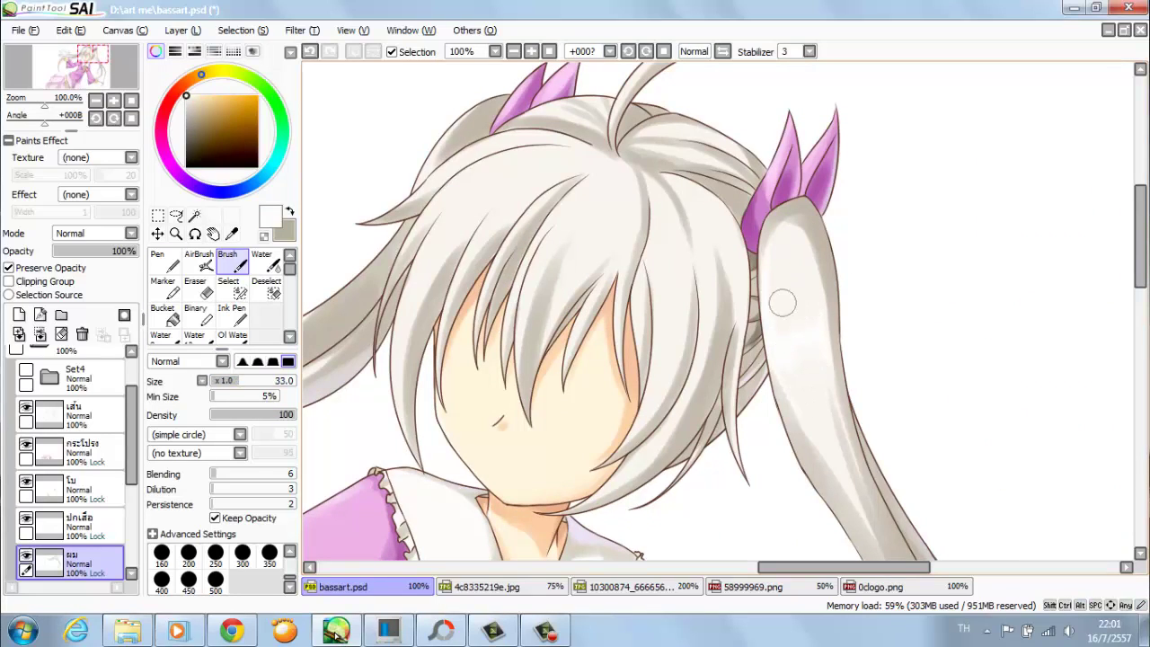
left_click_drag(862, 281, 1005, 218)
key("bracketleft")
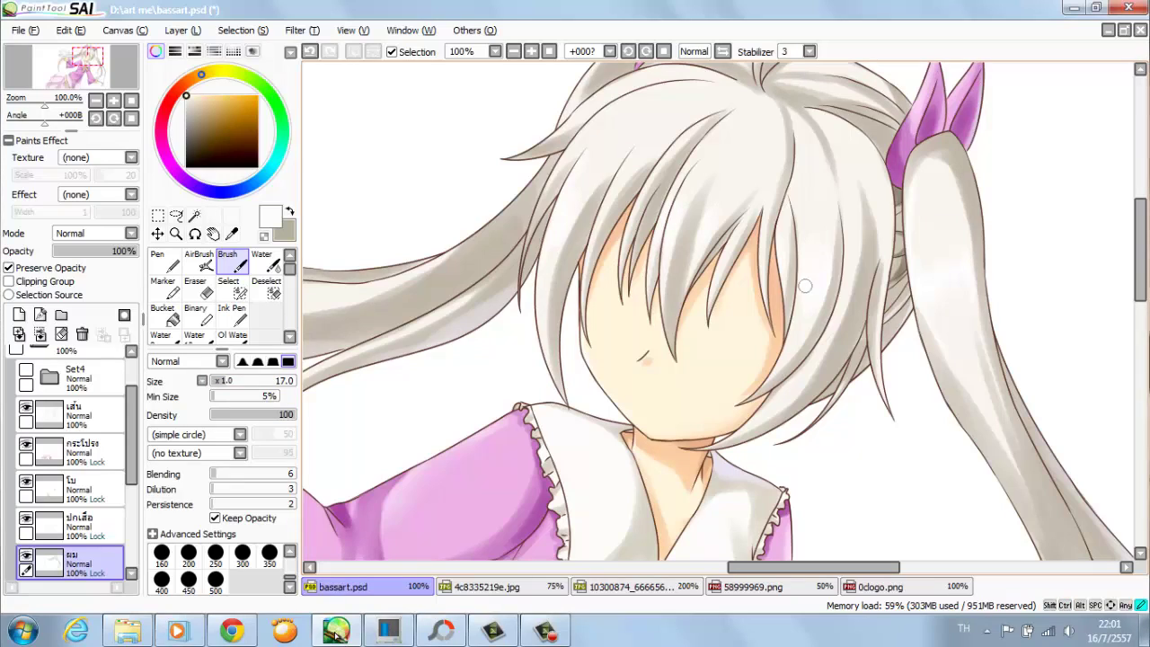
left_click_drag(566, 202, 584, 240)
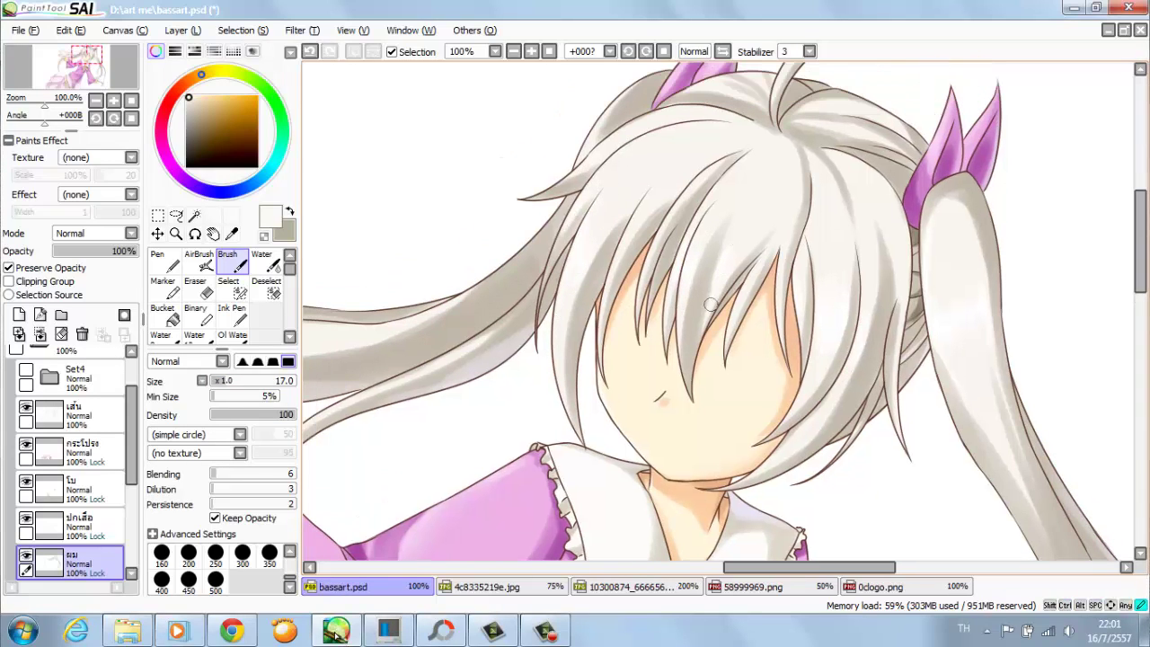
- Highlight the twin tail beside the bird and the side locks with near-white at brush size 28
left_click_drag(730, 248, 495, 341)
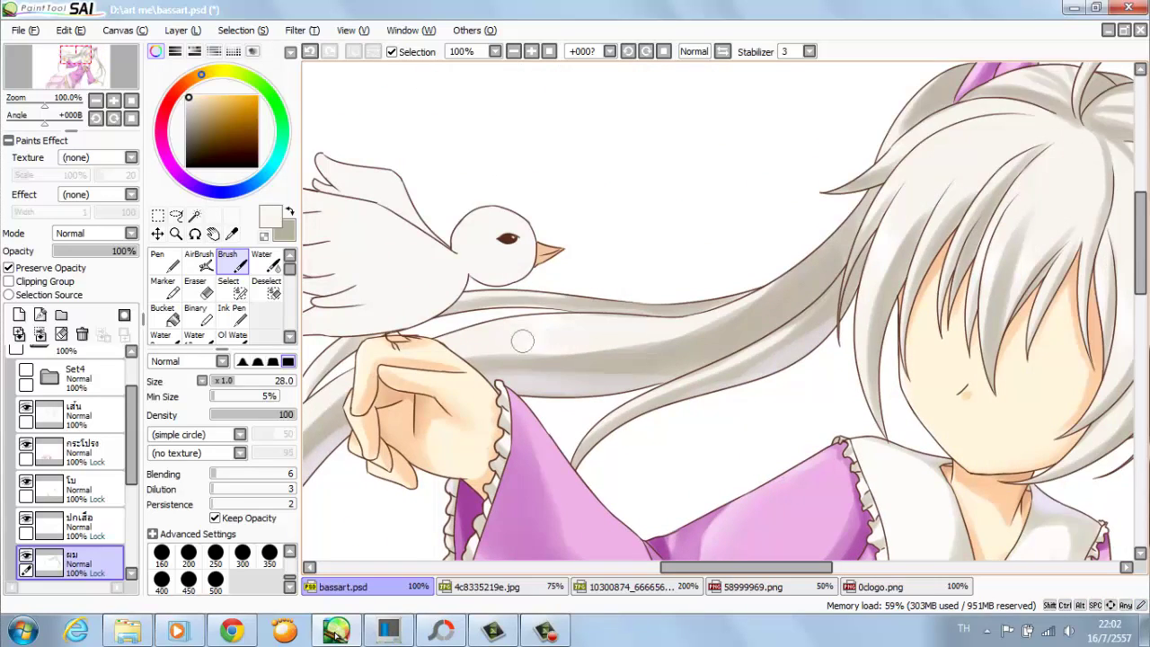
scroll(522, 340, "down", 3)
scroll(707, 269, "up", 3)
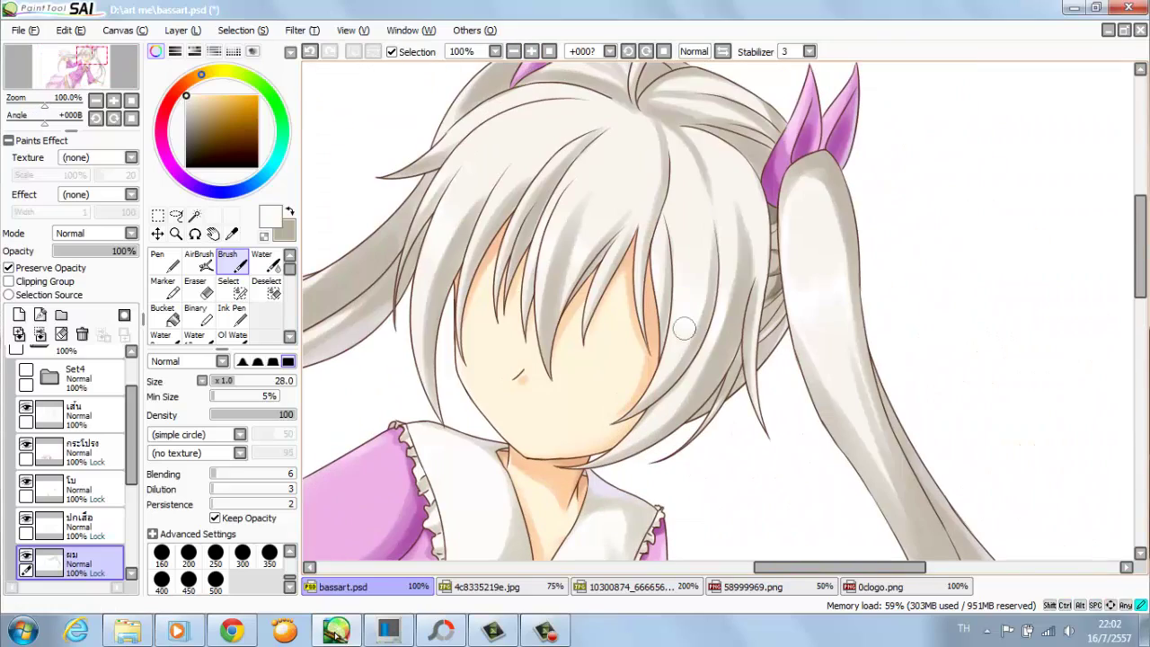
scroll(684, 329, "down", 3)
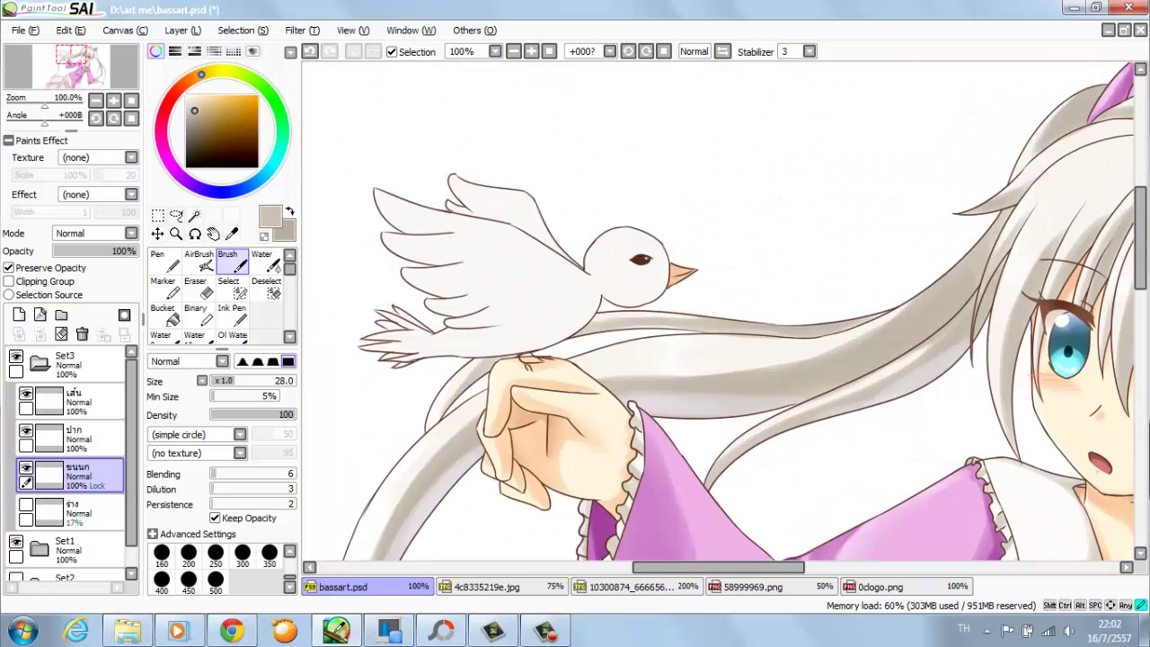
- Shade the bird's wing feathers, tail, belly and rear wing in beige at brush sizes 18 and 25, density 62
left_click(197, 434)
left_click(180, 464)
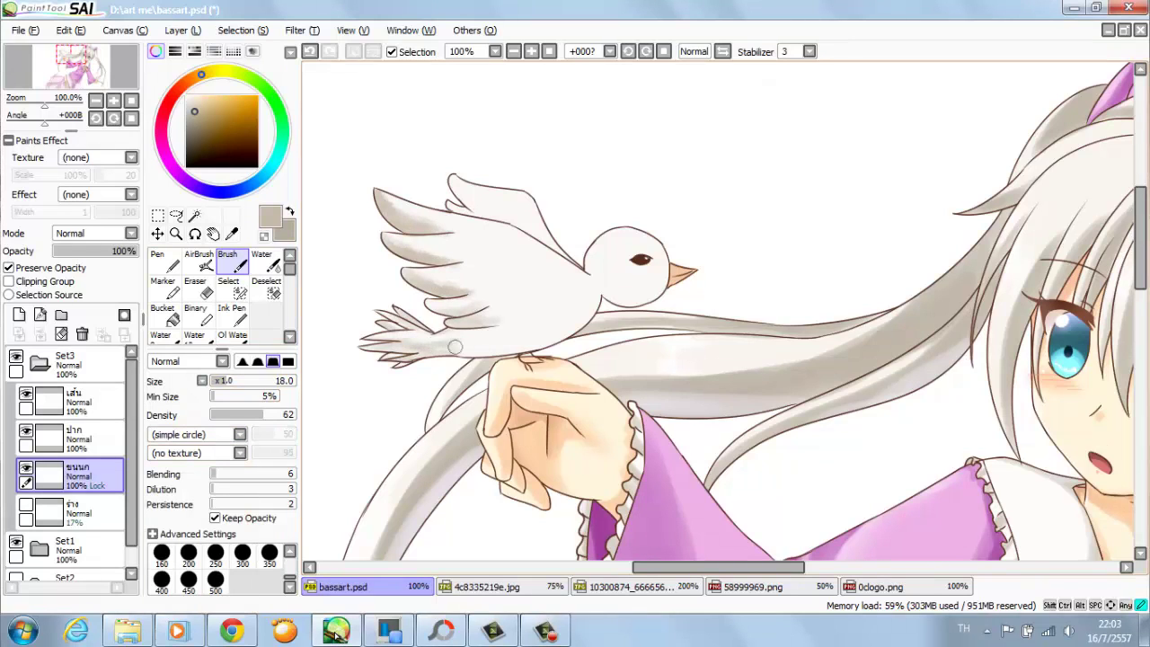
left_click_drag(454, 346, 559, 344)
key("bracketright")
key("bracketright")
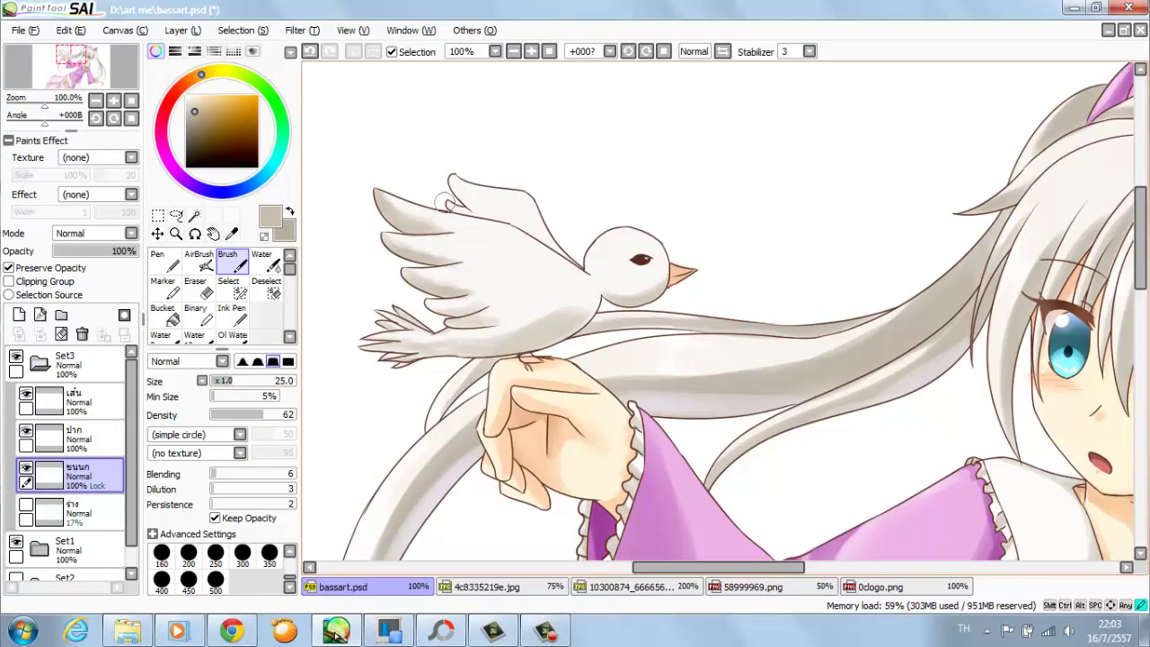
left_click_drag(443, 203, 548, 242)
- Soften the bird's body shading with a lighter beige and a near-white sampled from it at brush size 18
left_click(378, 194, "alt")
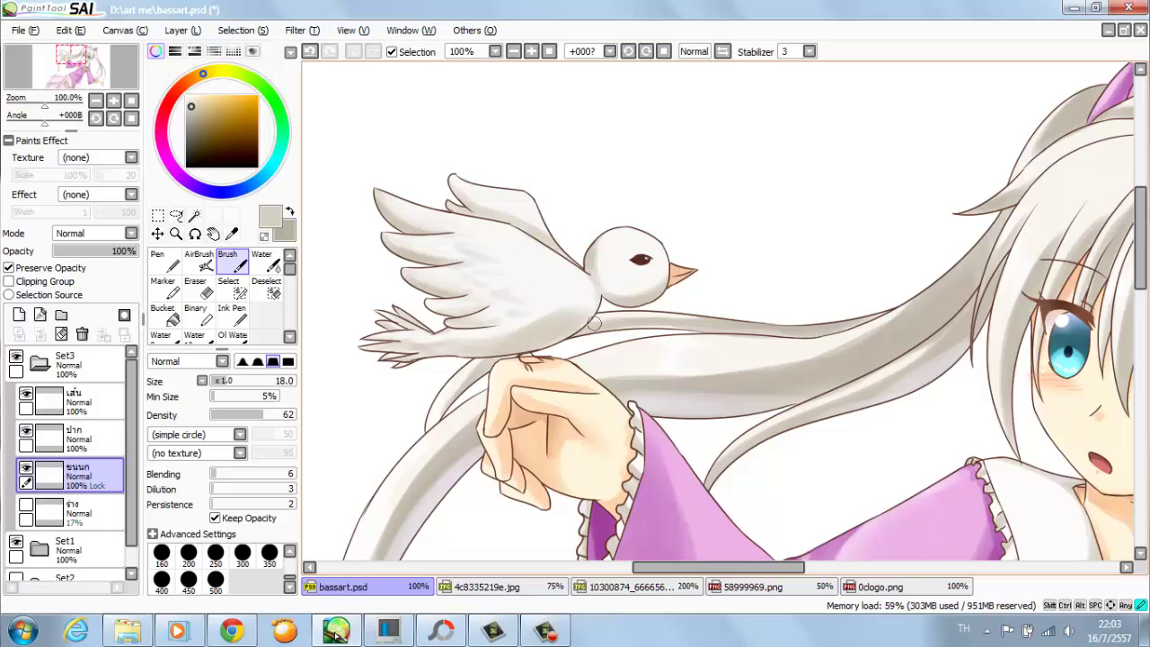
scroll(524, 168, "down", 2)
left_click(609, 287, "alt")
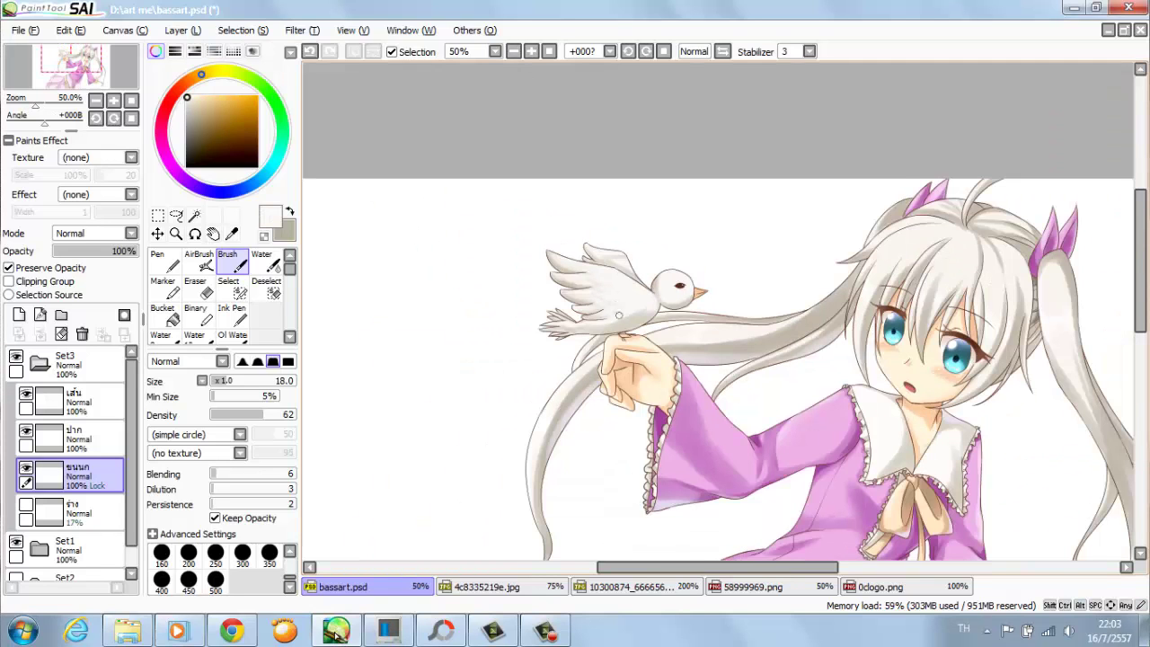
left_click_drag(618, 315, 510, 245)
- Shade the bird's beak on its own layer with an orange-brown at brush size 18
key("w")
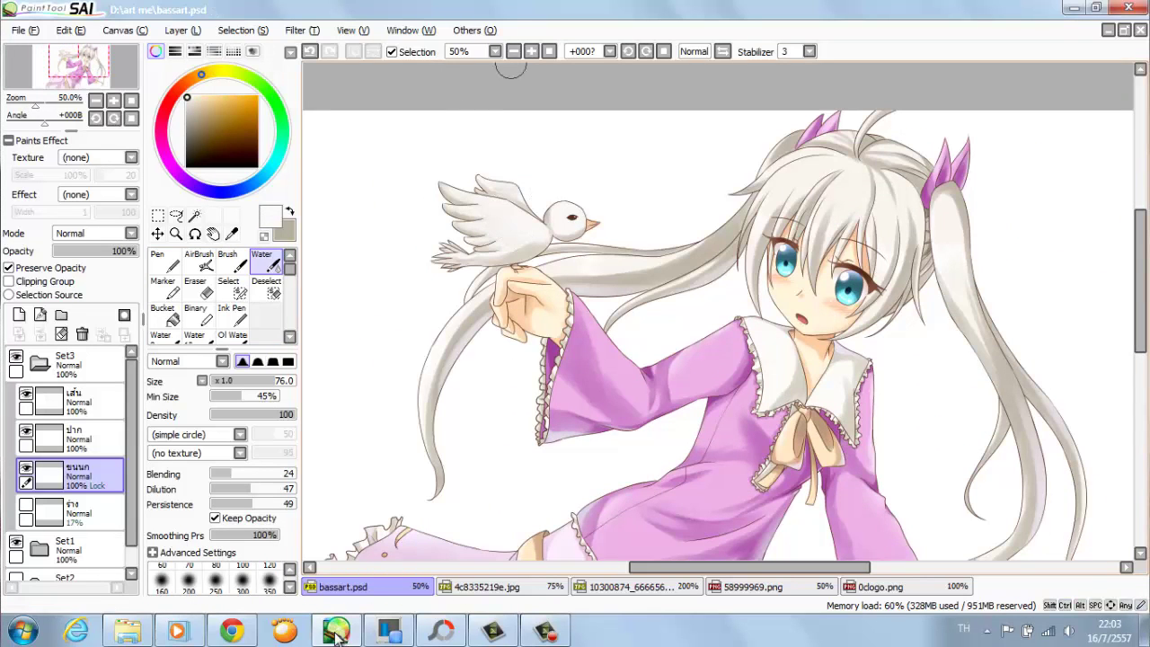
left_click(77, 436)
key("b")
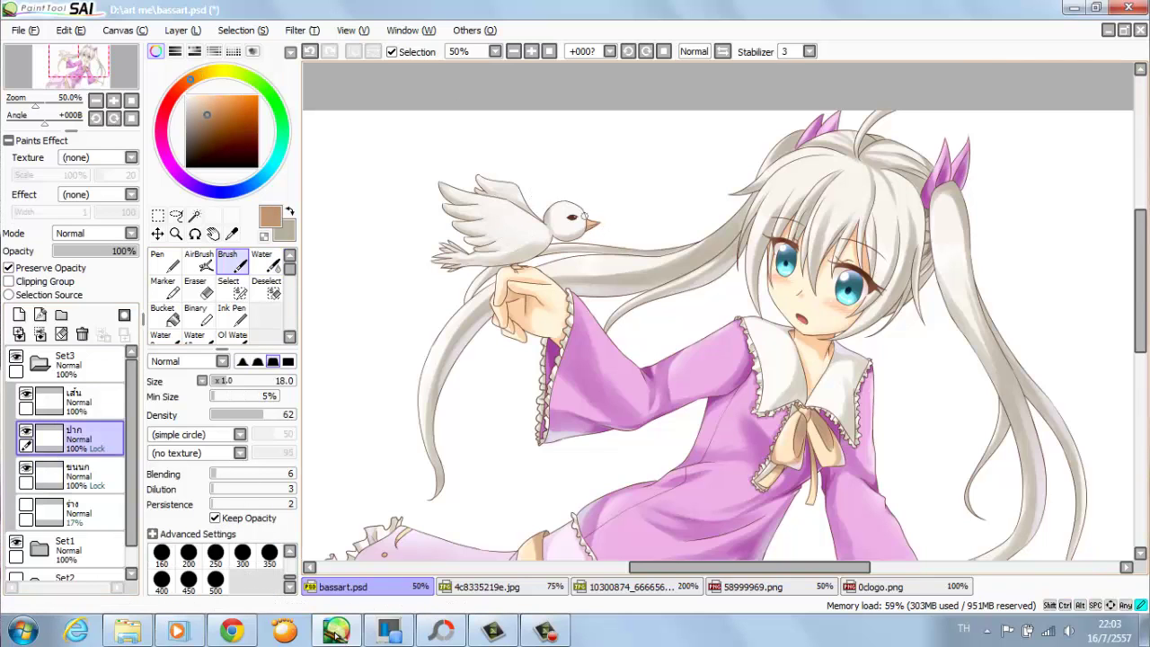
scroll(459, 242, "up", 2)
- Tint the bird's feathers pale blue at brush size 31 and highlight the beak with pale cream at size 13
left_click(76, 476)
left_click(479, 301, "alt")
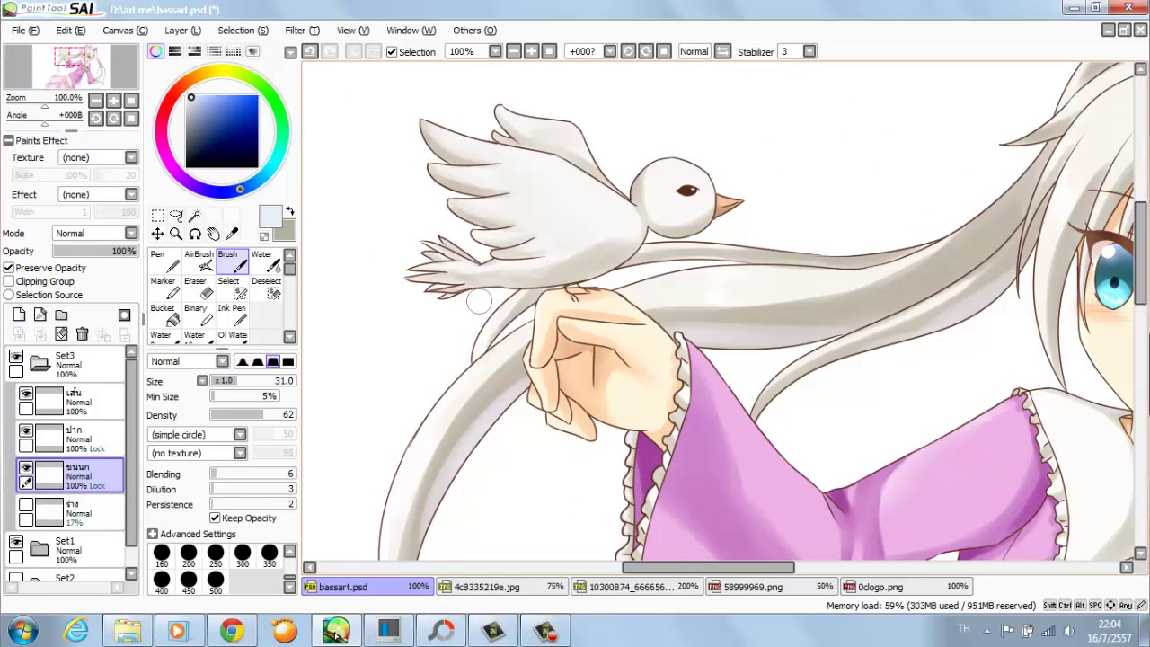
left_click(76, 436)
left_click(721, 227, "alt")
key("bracketleft")
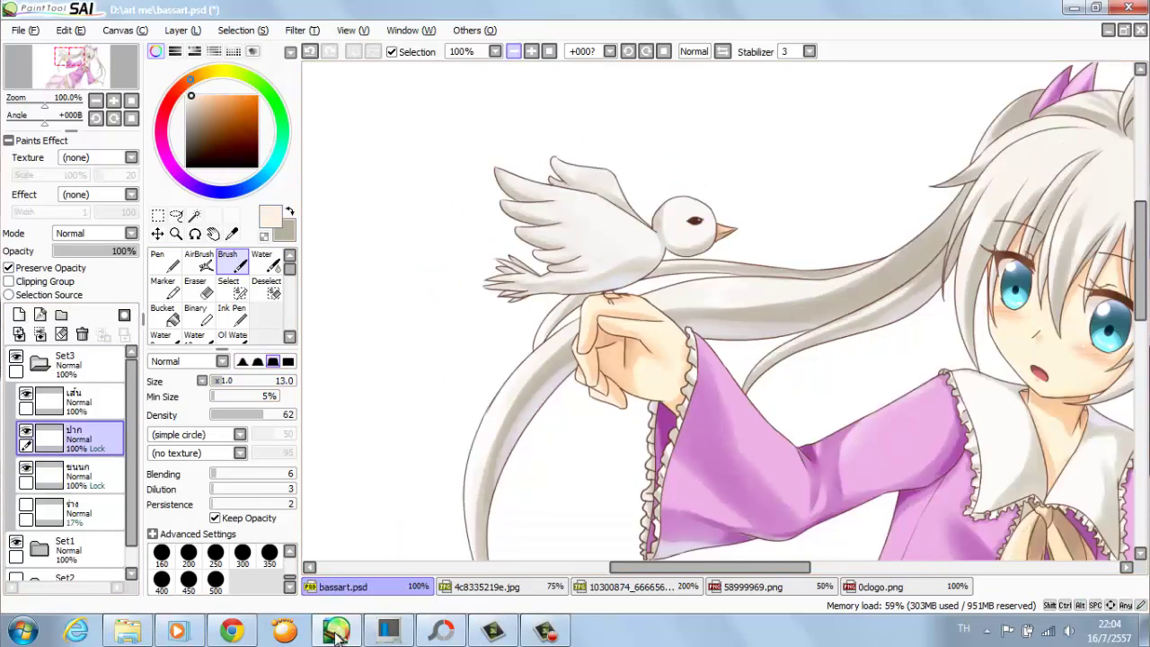
- Add a layer named sky beneath the sketch layer in the Set2 group
left_click(76, 476)
key("n")
scroll(664, 318, "down", 5)
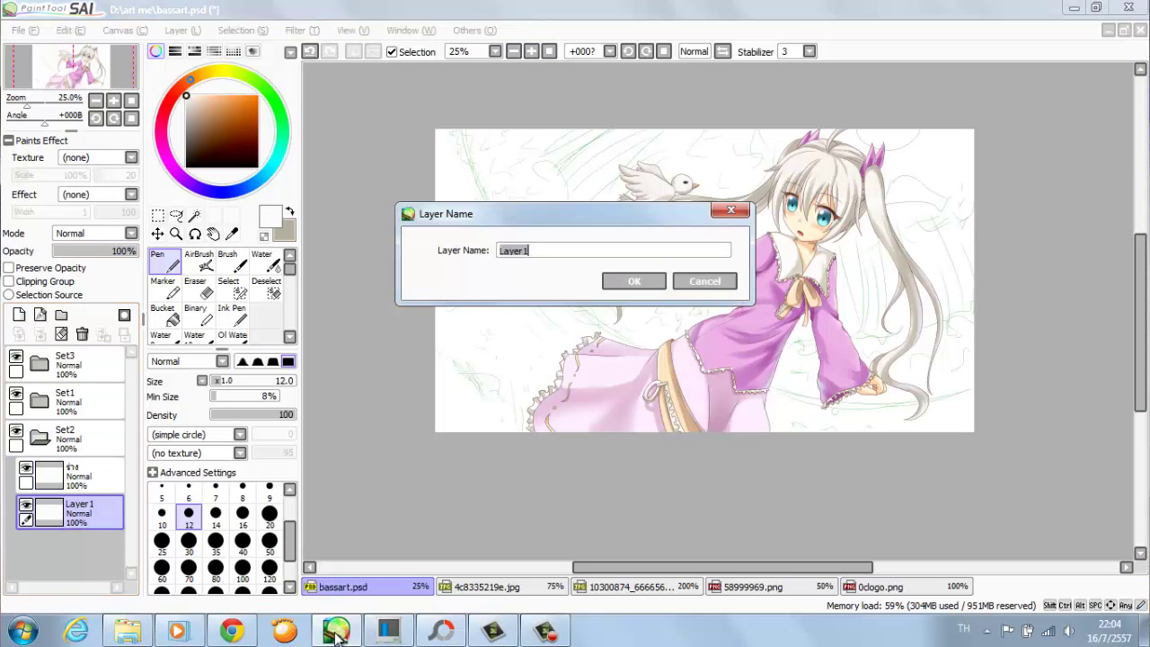
type("ky")
key("Return")
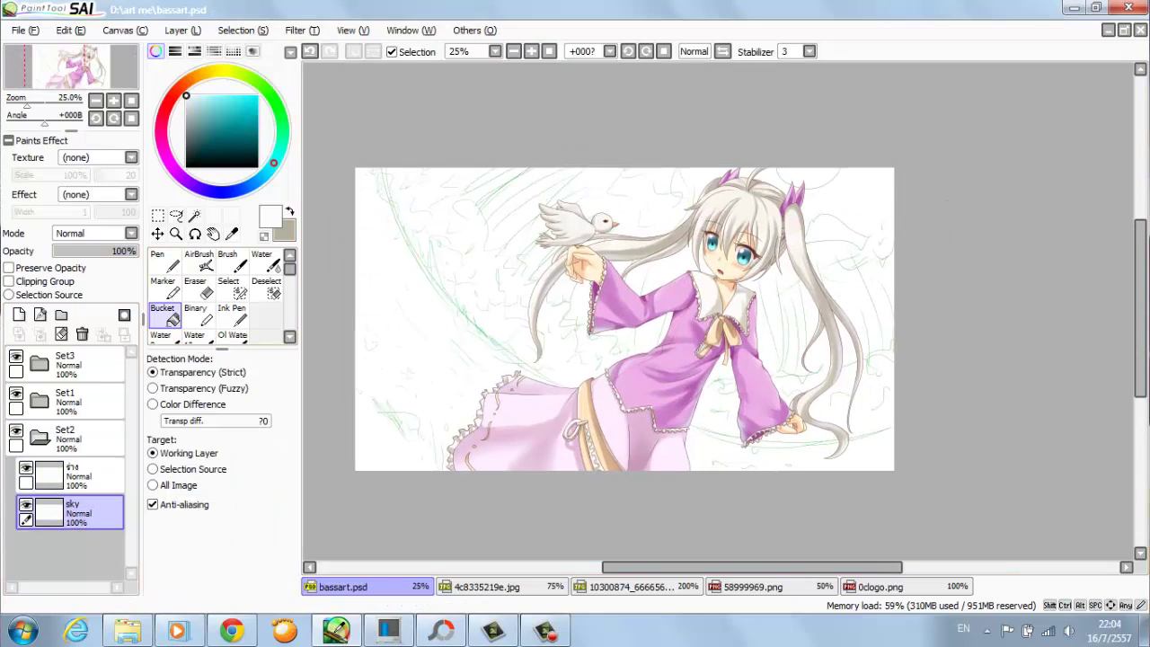
- Fill the sky layer with a medium blue using the Bucket
key("alt+f")
key("Return")
left_click(404, 102)
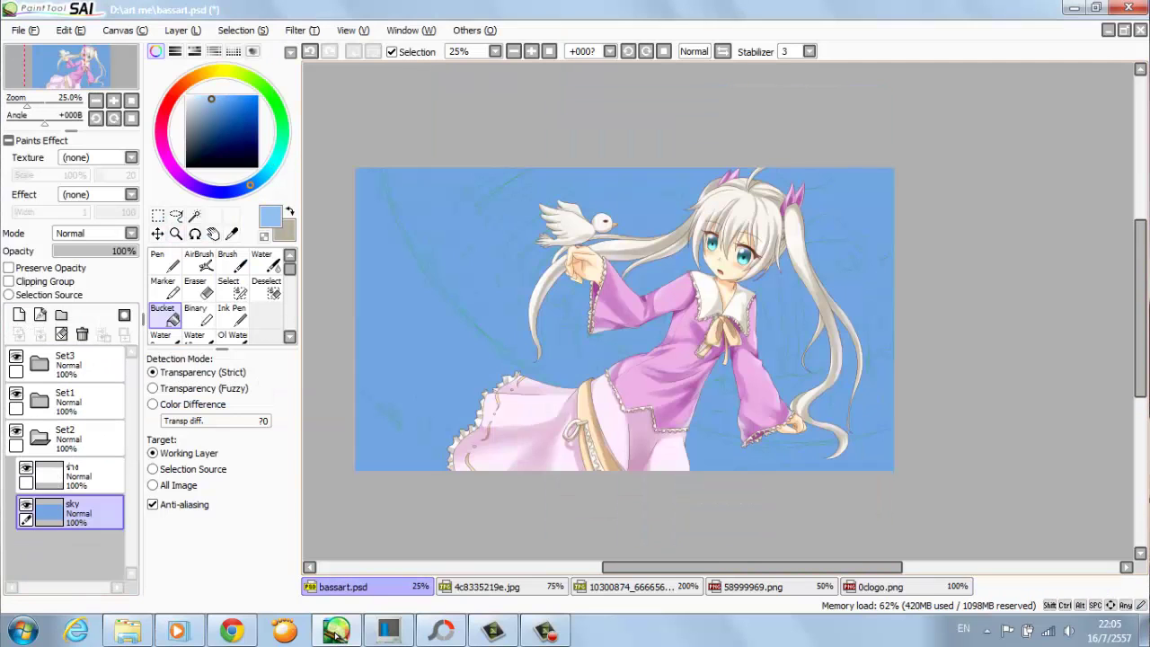
- Lighten the sky's upper-right corner with pale blue AirBrush strokes at size 450 and blend it with the Water tool at size 350
left_click(262, 261)
left_click_drag(808, 123, 854, 171)
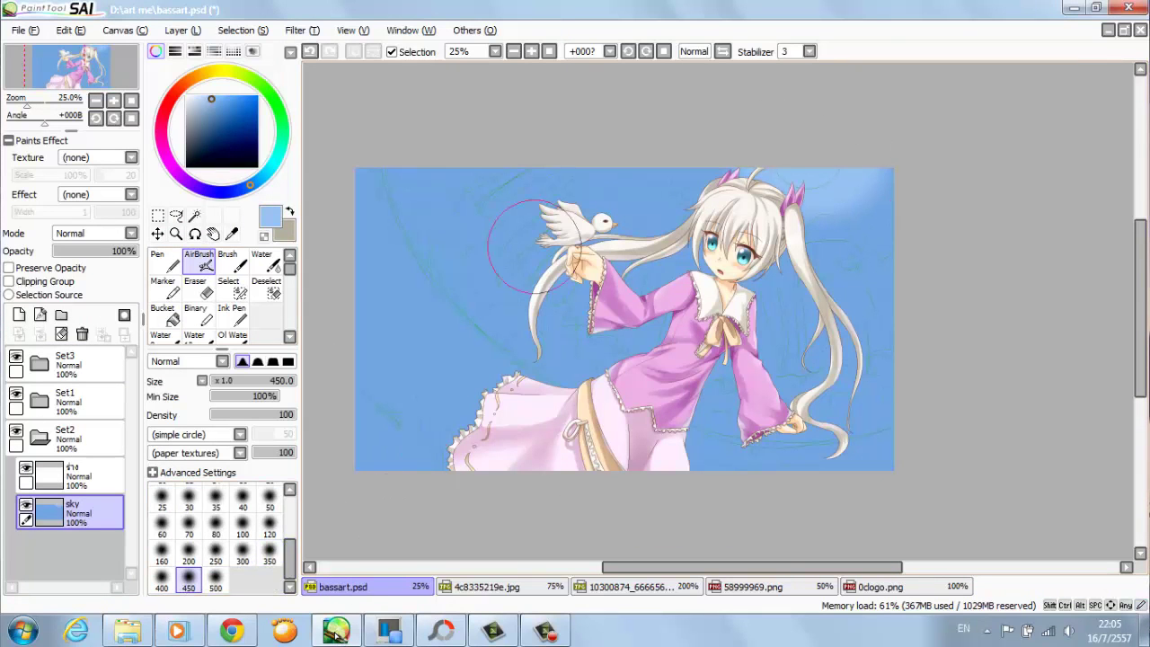
left_click(269, 580)
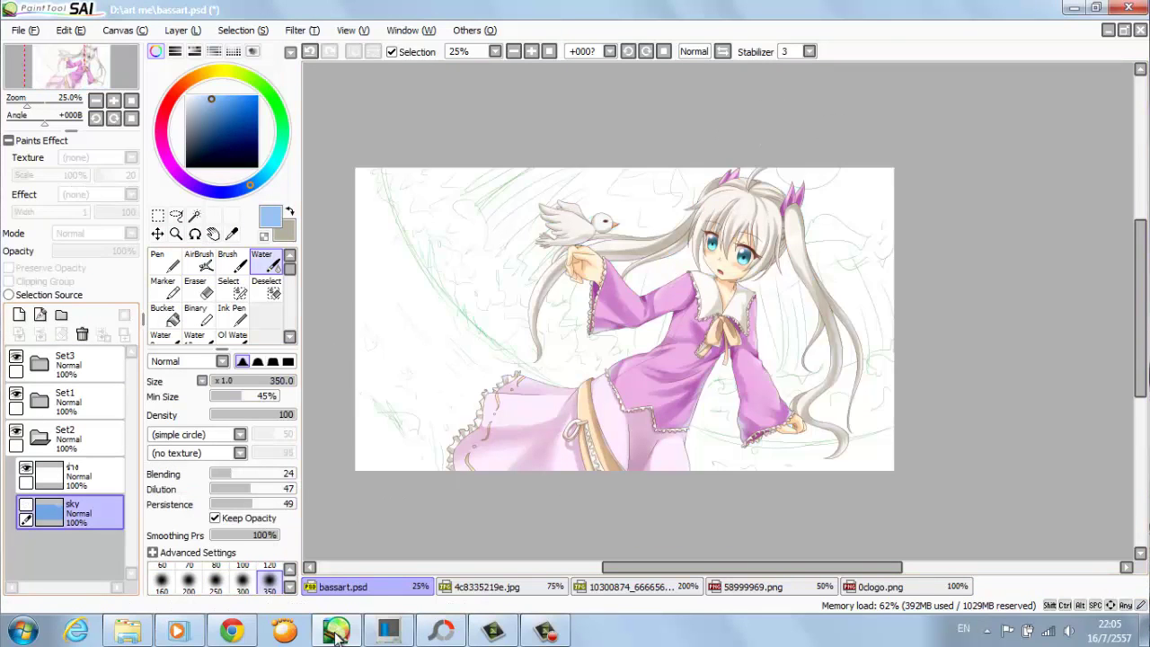
- Hide the sky layer and add a layer named treen above it
key("ctrl+shift+n")
type("treen")
key("Return")
scroll(629, 341, "up", 2)
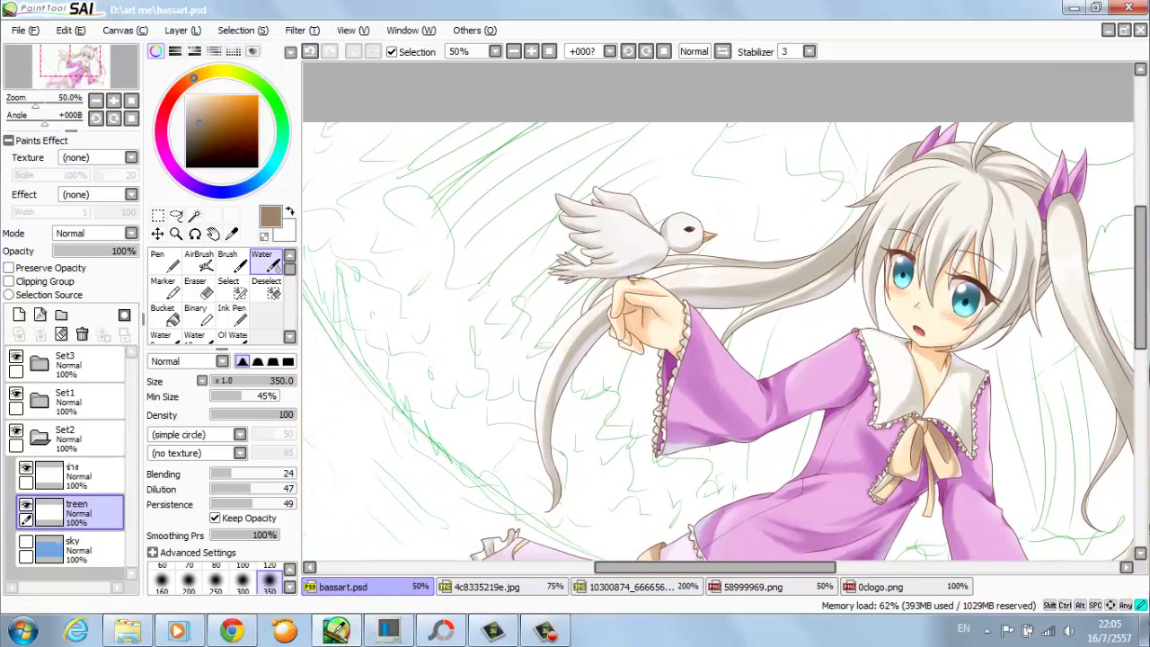
- Rotate the canvas view and paint a thick brown stroke from the upper edge beside the bird at brush size 67
key("b")
scroll(719, 341, "down", 1)
left_click_drag(808, 224, 854, 315)
left_click_drag(562, 241, 483, 359)
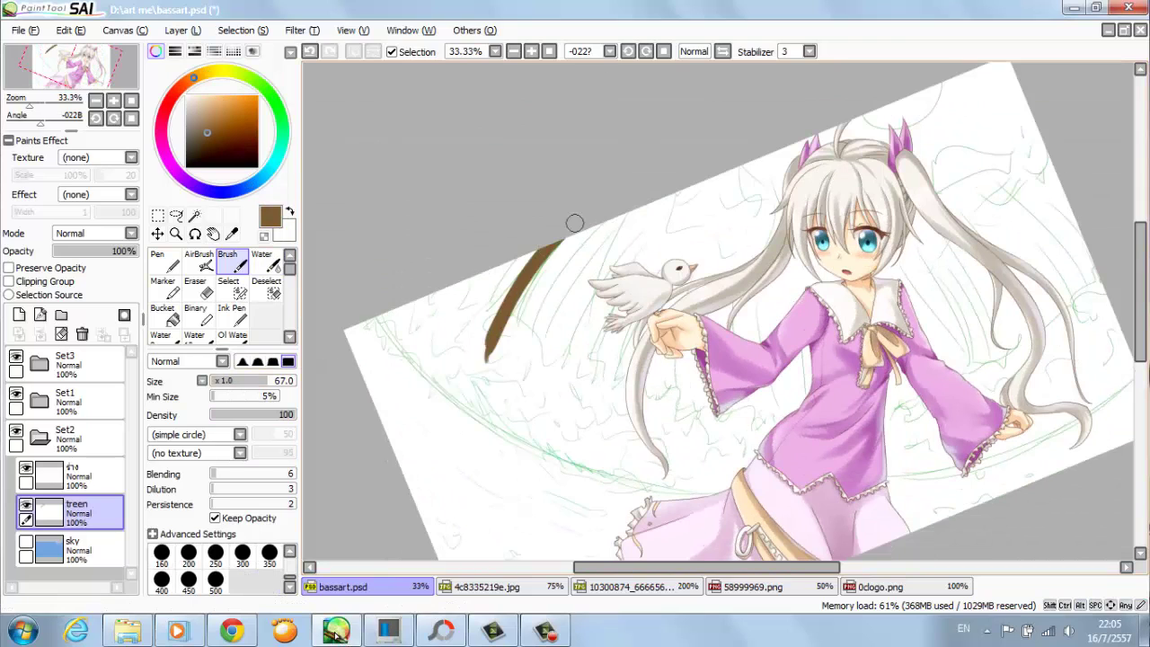
- Recolor the background sketch lines orange with a filled clipping layer, merge it down, and reset the canvas rotation
left_click(19, 315)
key("Home")
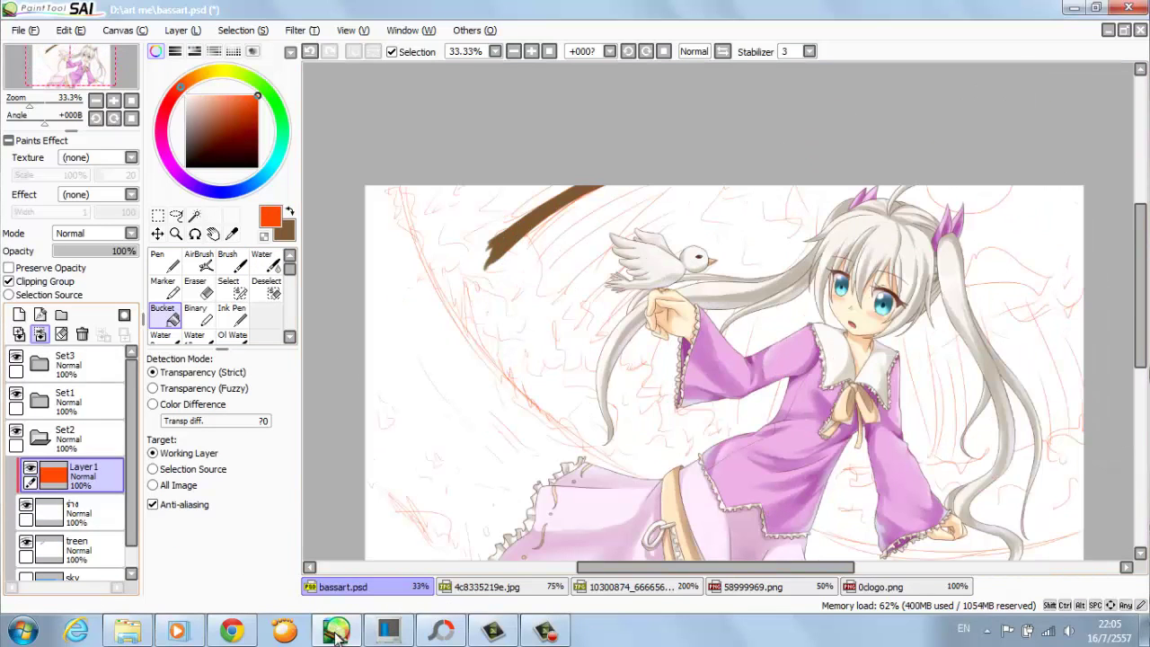
key("ctrl+e")
- Block in the brown tree masses behind the bird and behind the far twin tail on treen, up to brush size 100
key("b")
key("x")
mouse_move(566, 194)
left_mouse_down()
mouse_move(504, 269)
mouse_move(670, 213)
mouse_move(634, 359)
mouse_move(737, 414)
mouse_move(781, 395)
mouse_move(764, 428)
mouse_move(853, 467)
mouse_move(942, 386)
mouse_move(1051, 350)
mouse_move(899, 225)
left_mouse_up()
key("bracketright")
- Add a layer named tree1 above treen and start a teal-green foliage band at the canvas's upper-left at brush size 100
key("ctrl+shift+n")
type("tree1")
key("Return")
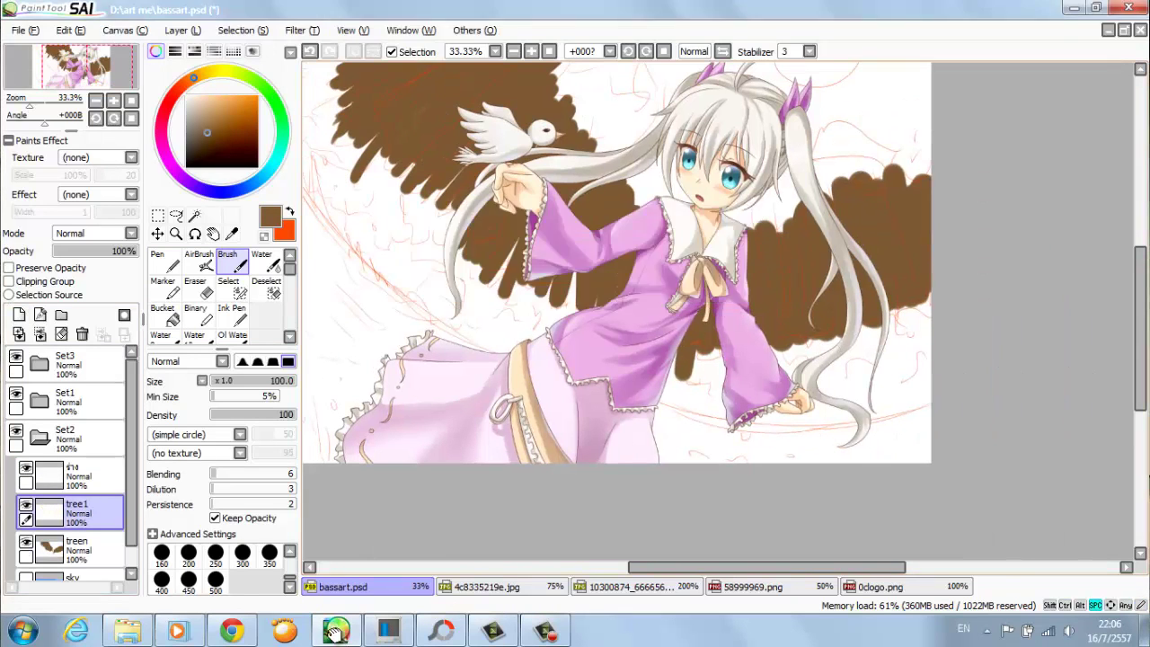
mouse_move(395, 175)
left_mouse_down()
mouse_move(442, 193)
mouse_move(488, 260)
mouse_move(378, 197)
mouse_move(393, 255)
mouse_move(472, 310)
mouse_move(501, 365)
mouse_move(501, 257)
mouse_move(467, 322)
left_mouse_up()
- Extend the teal-green foliage in a curve behind the girl to the right edge with the Branches brush shape at size 160
left_click(240, 434)
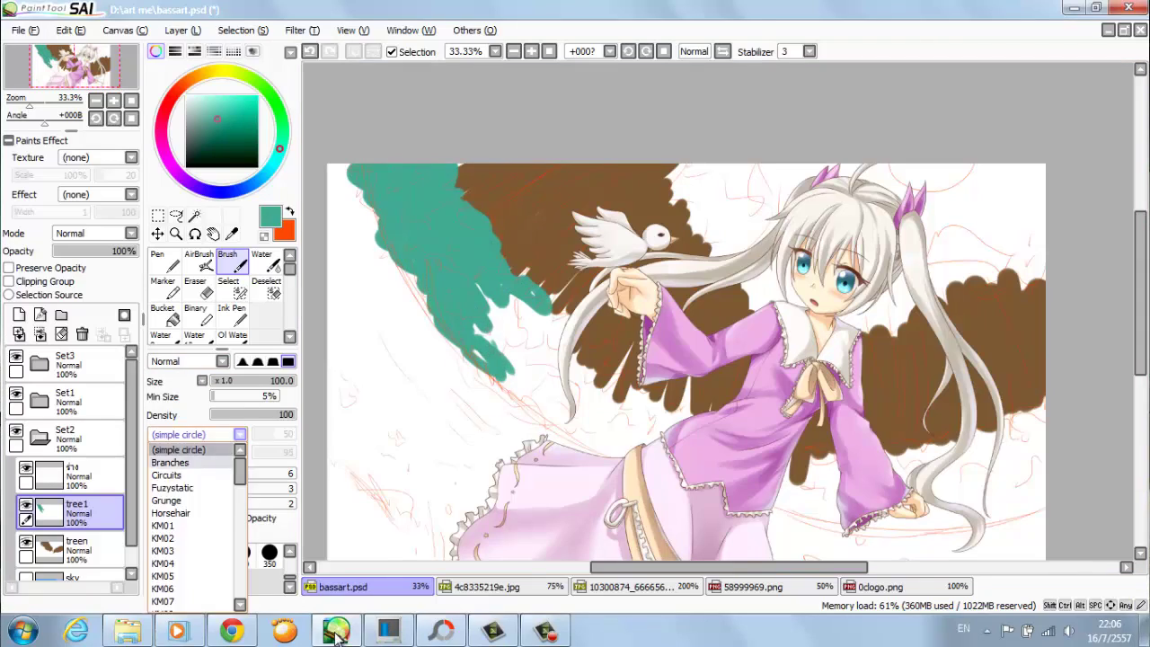
left_click(180, 464)
left_click(161, 551)
mouse_move(454, 269)
left_mouse_down()
mouse_move(404, 296)
mouse_move(557, 396)
mouse_move(620, 462)
mouse_move(575, 413)
mouse_move(476, 358)
left_mouse_up()
mouse_move(808, 377)
left_mouse_down()
mouse_move(571, 386)
mouse_move(881, 277)
mouse_move(813, 305)
left_mouse_up()
left_click_drag(813, 305, 939, 355)
left_click_drag(539, 324, 485, 351)
mouse_move(468, 224)
left_mouse_down()
mouse_move(393, 146)
mouse_move(444, 147)
left_mouse_up()
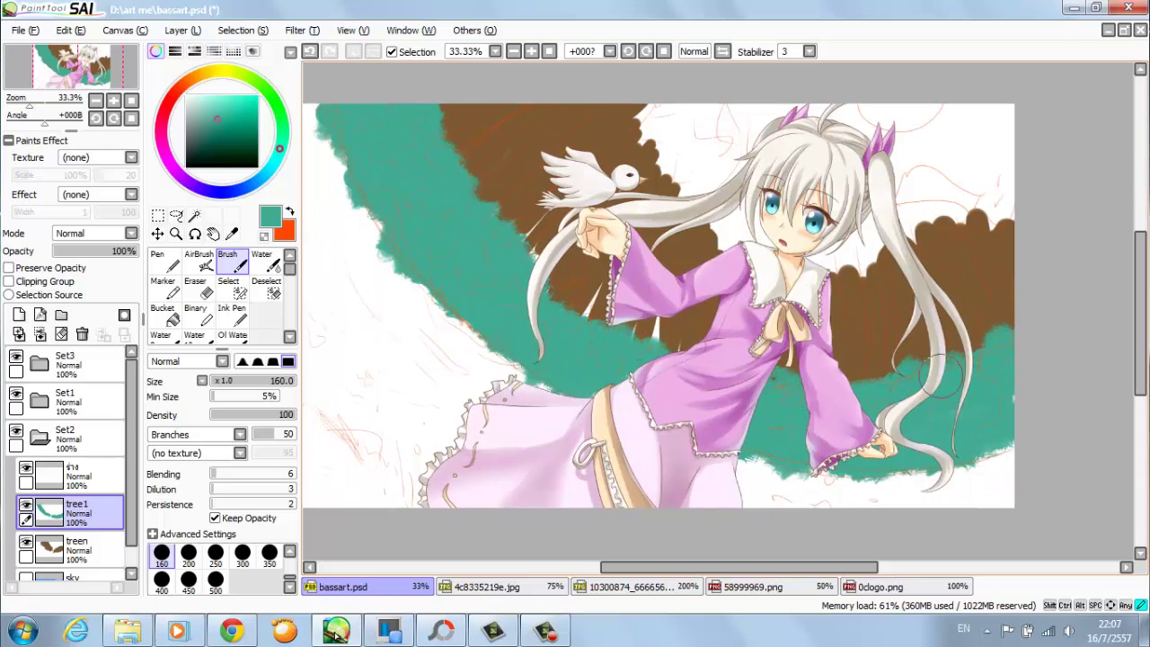
- Fill the gaps beneath the raised sleeve with brown on treen and touch up the teal foliage on tree1
left_click(560, 294, "ctrl+alt")
left_click(560, 294, "alt")
left_click_drag(636, 344, 660, 378)
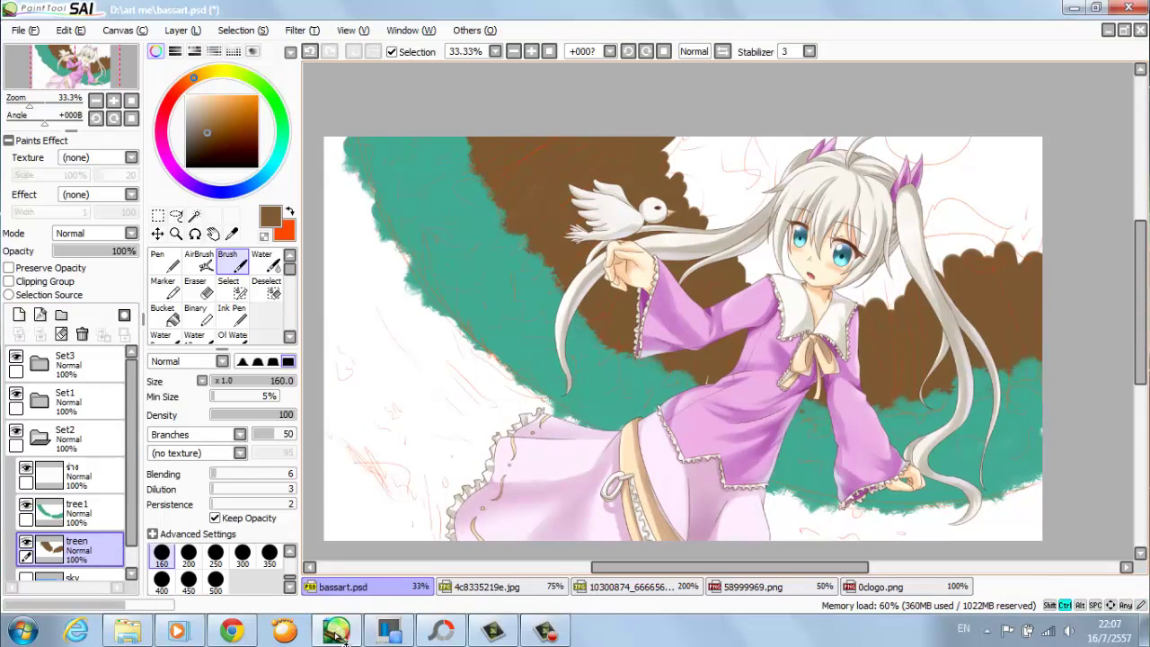
left_click(492, 187, "ctrl+alt")
left_click(492, 187, "alt")
left_click_drag(508, 352, 442, 328)
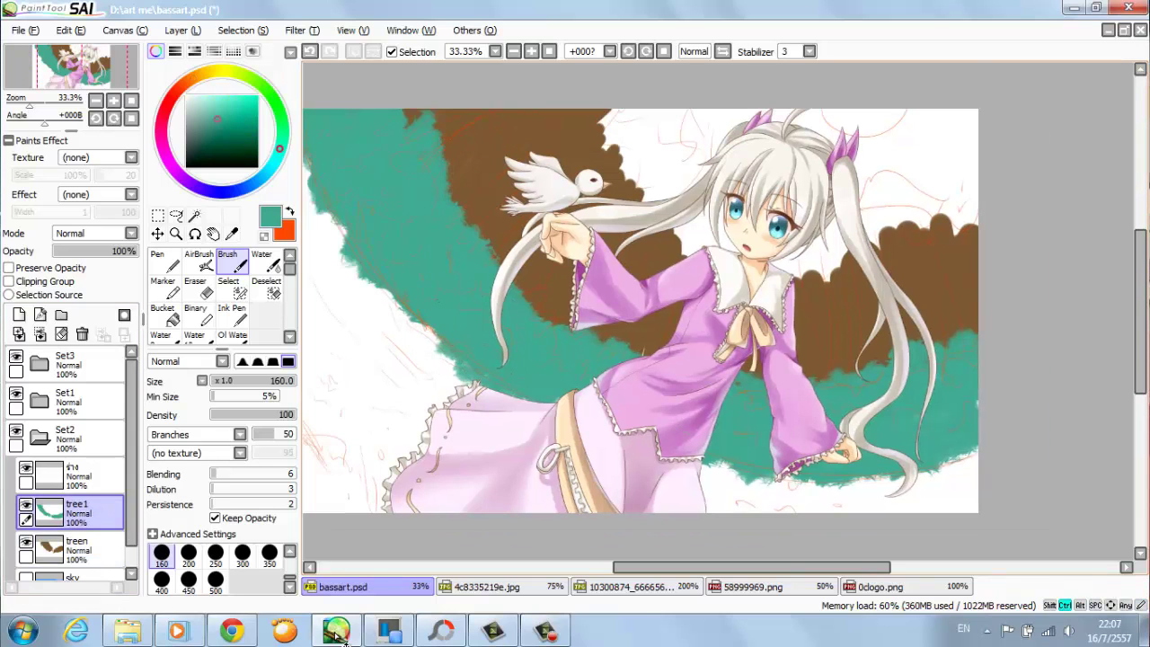
- Add a layer named water above tree1
key("ctrl+shift+n")
key("Return")
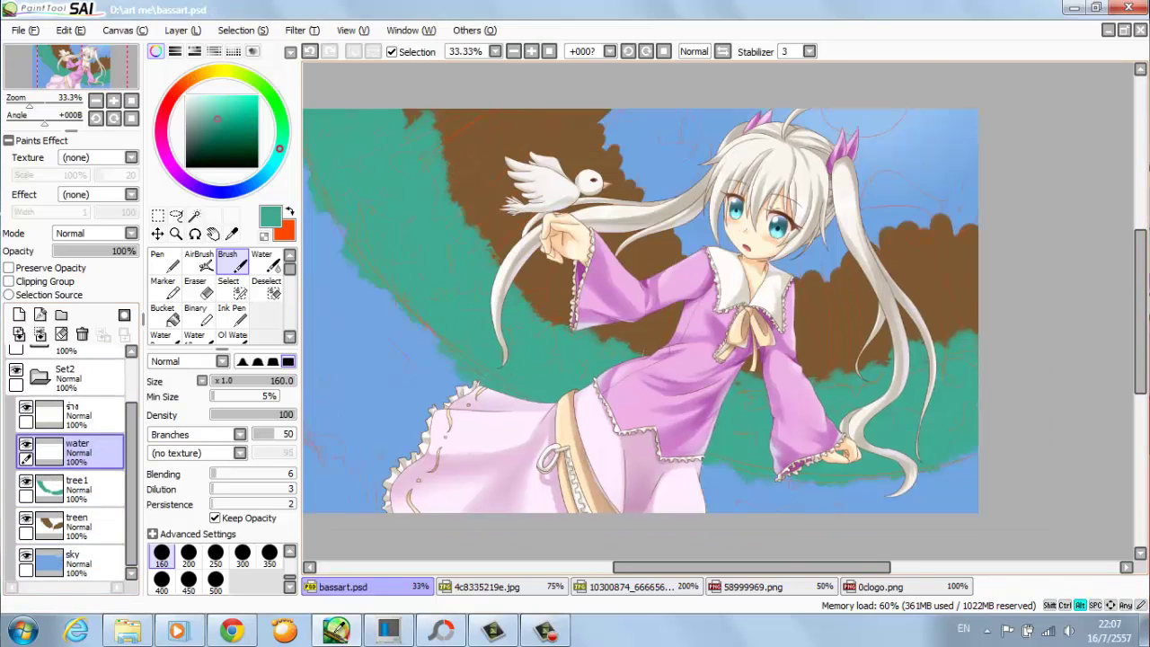
- Browse the D:\Art folder and its studiogu subfolder for an image to open
key("alt+f")
key("o")
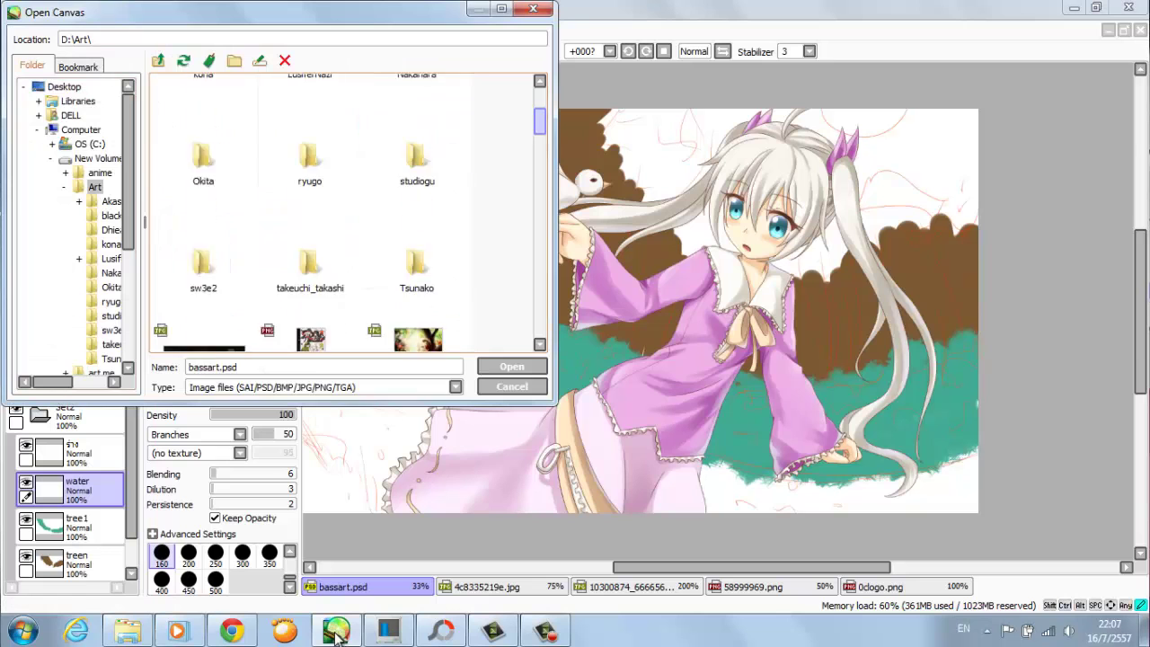
scroll(351, 211, "down", 10)
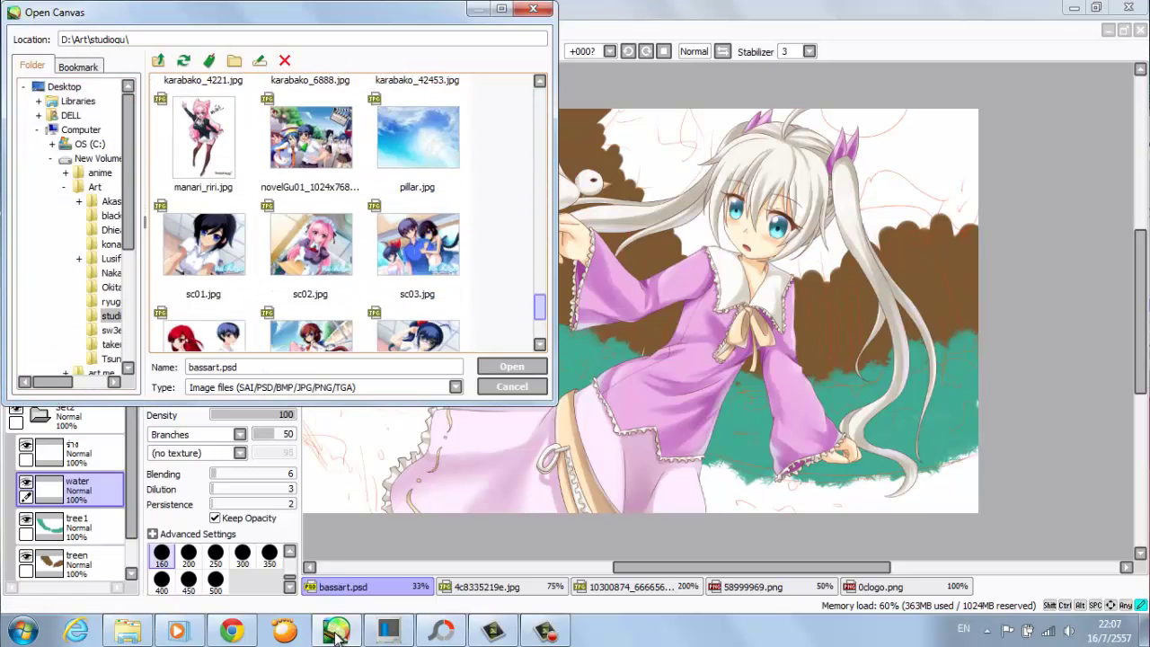
key("BackSpace")
key("Home")
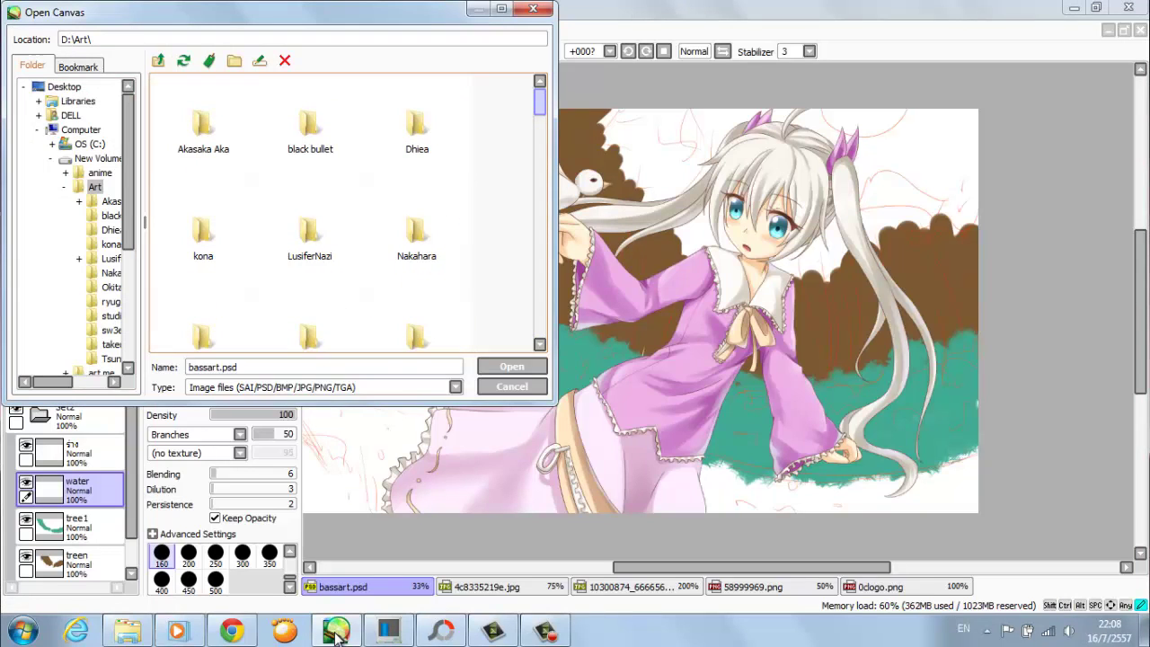
- Browse the D:\CG folder and its [La'cryma] fortissimo subfolder for an image to open
key("BackSpace")
type("cg")
key("Return")
key("Page_Down")
key("Page_Down")
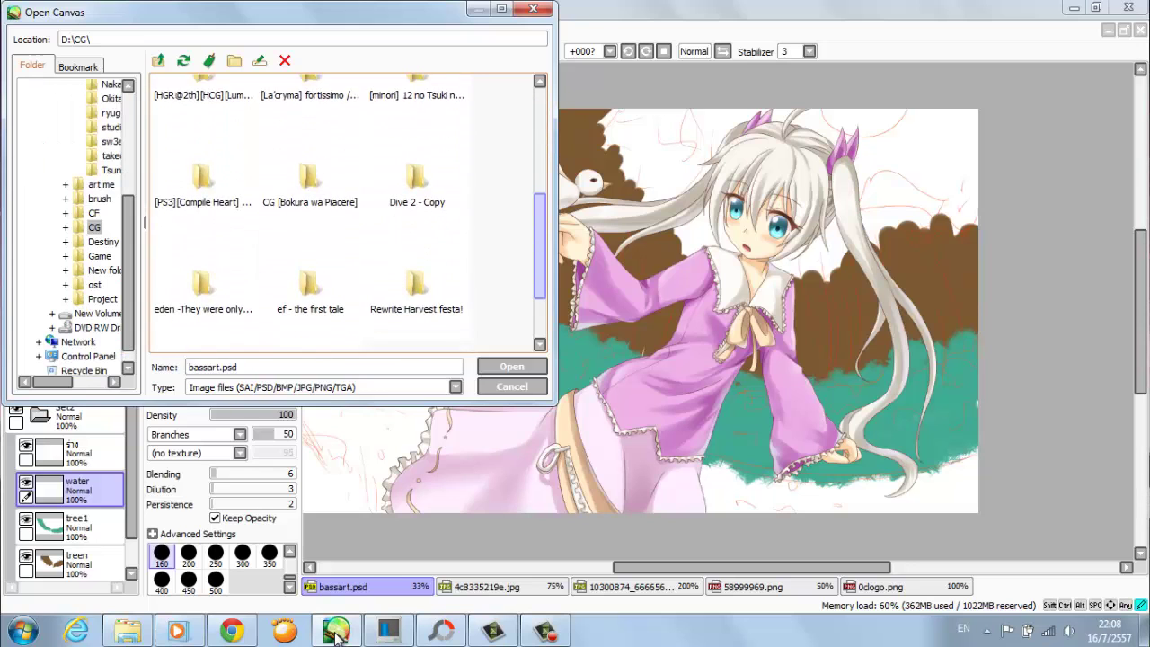
key("Return")
key("Return")
key("BackSpace")
key("BackSpace")
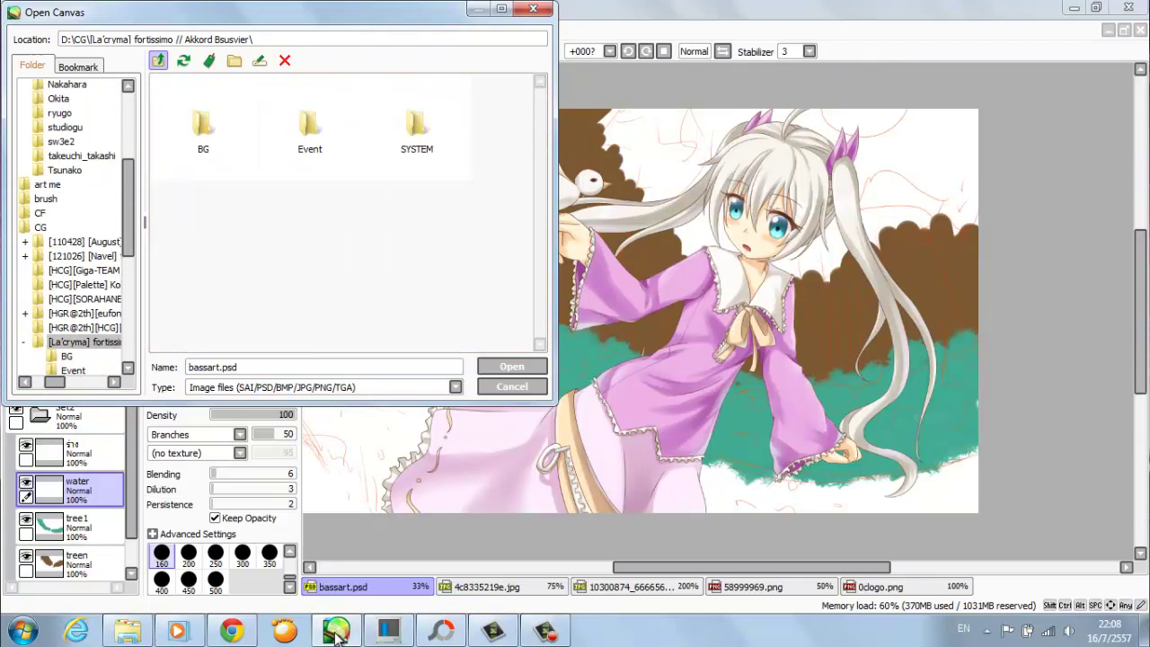
- Browse the D:\CG\Rewrite Harvest festa! folder for an image to open, closing the open dialog without choosing one
key("End")
key("Up")
key("Right")
key("Right")
key("Return")
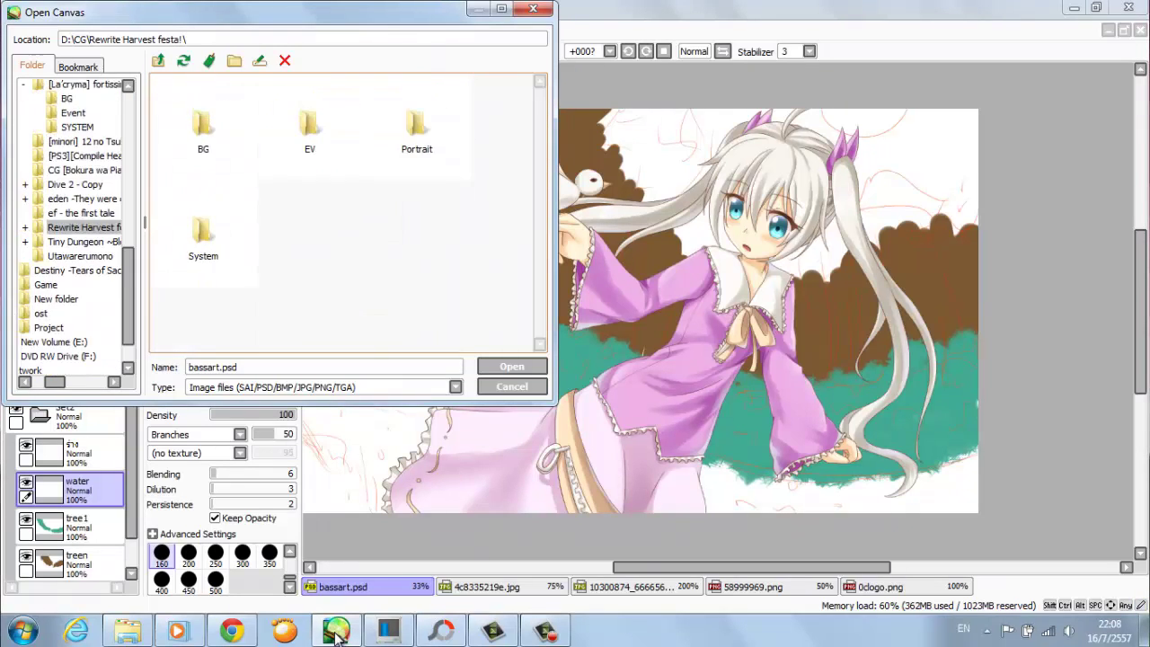
key("Return")
key("BackSpace")
key("BackSpace")
key("BackSpace")
key("Escape")
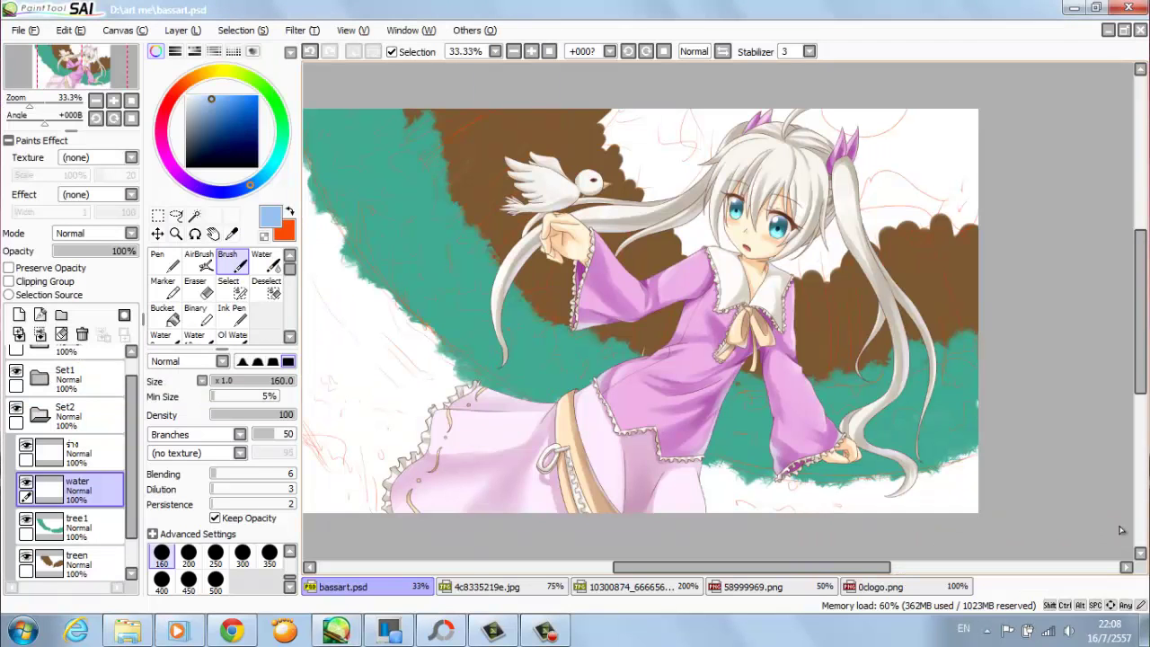
- Fill the empty water area on the water layer with pale lavender-blue, using a simple circle brush shape
left_click(239, 434)
left_click(193, 449)
left_click(225, 192)
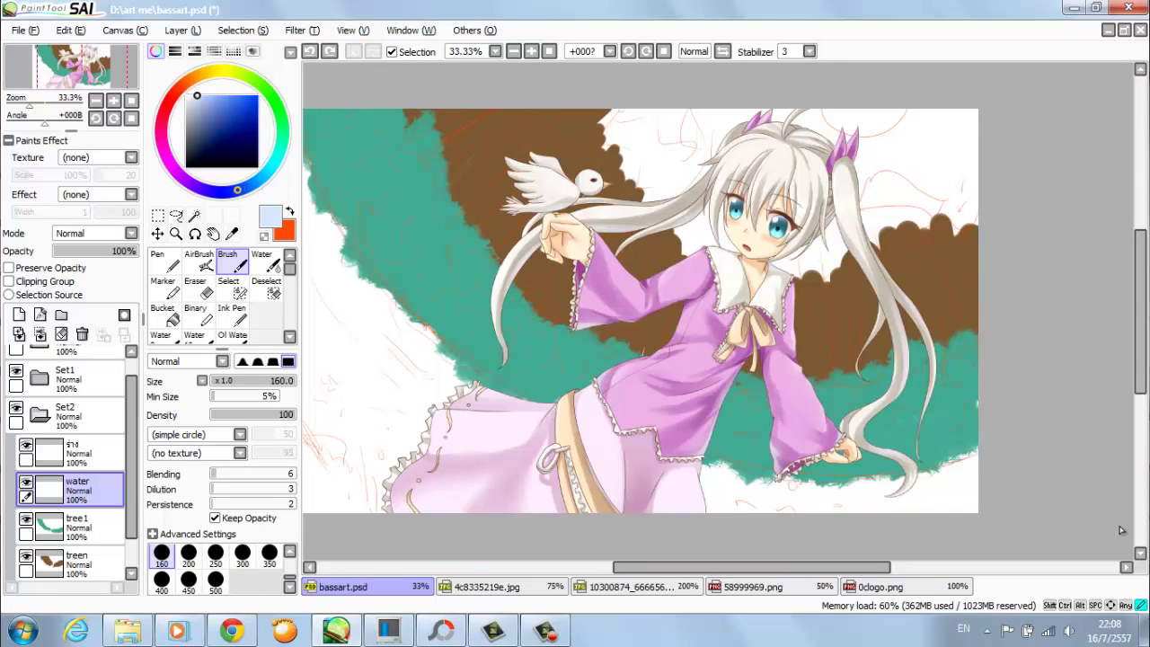
left_click(196, 95)
key("ctrl+minus")
left_click_drag(386, 180, 530, 369)
mouse_move(447, 317)
left_mouse_down()
mouse_move(514, 440)
mouse_move(383, 360)
mouse_move(372, 434)
mouse_move(399, 421)
mouse_move(700, 460)
mouse_move(969, 463)
mouse_move(734, 433)
mouse_move(889, 440)
left_mouse_up()
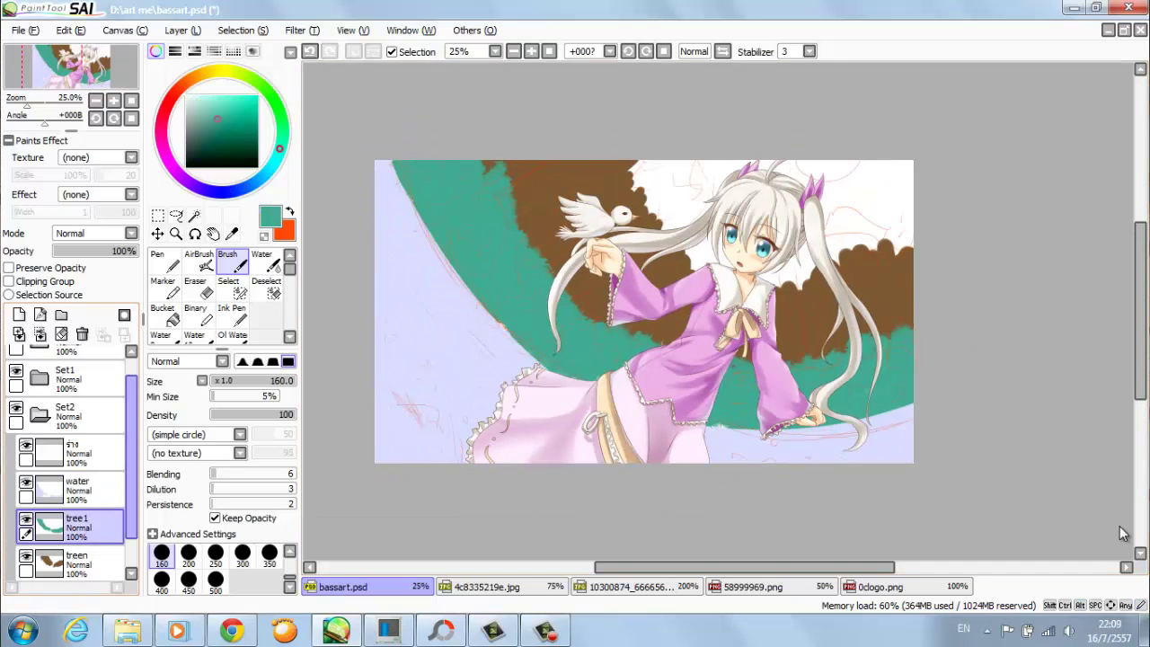
- Add a layer named tree2 between treen and tree1
left_click_drag(1138, 505, 1119, 528)
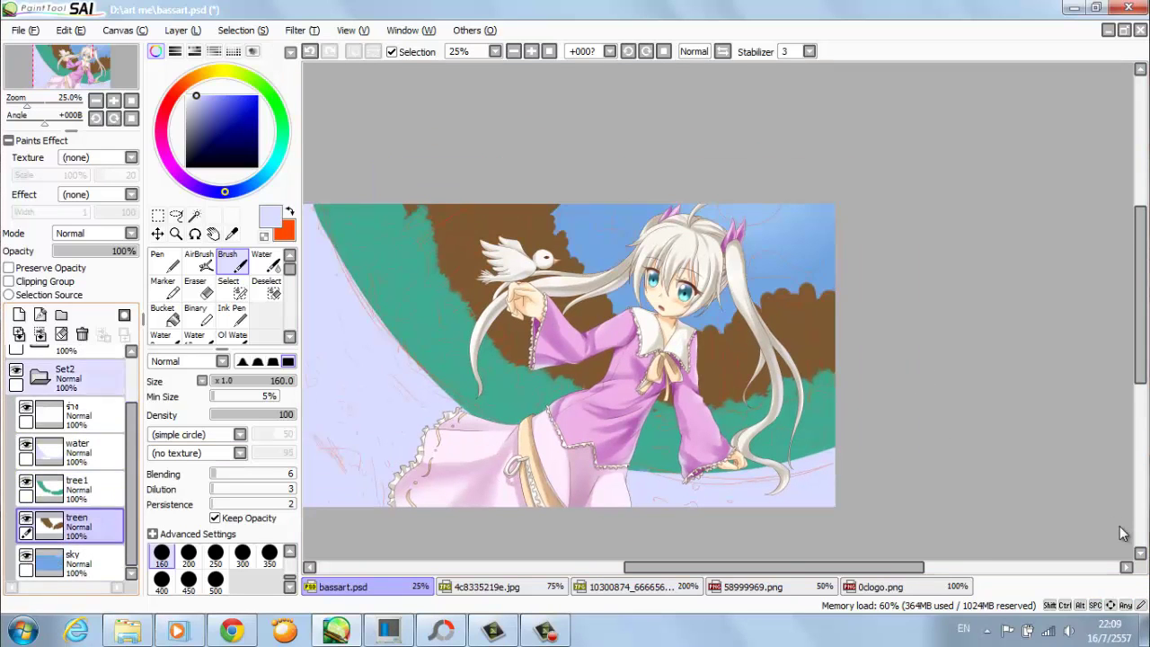
type("ee2")
key("Return")
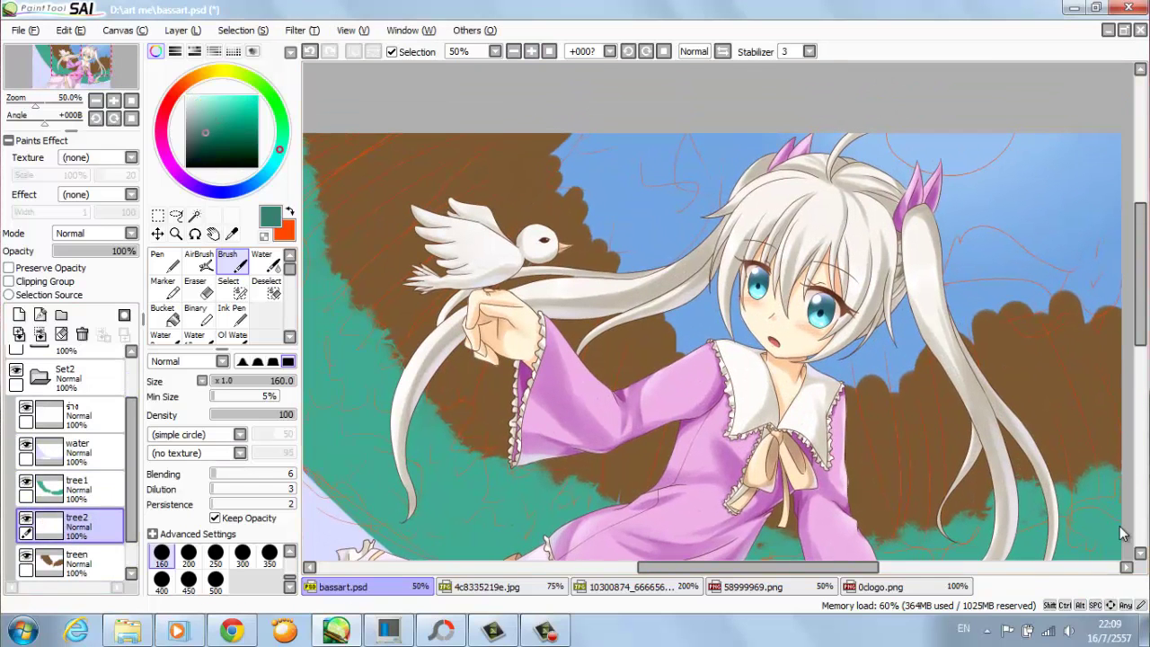
- Paint dark teal foliage on tree2 along the upper edges of the brown trees, on both sides of the girl's head
mouse_move(575, 135)
left_mouse_down()
mouse_move(570, 116)
mouse_move(558, 180)
mouse_move(611, 225)
mouse_move(598, 278)
left_mouse_up()
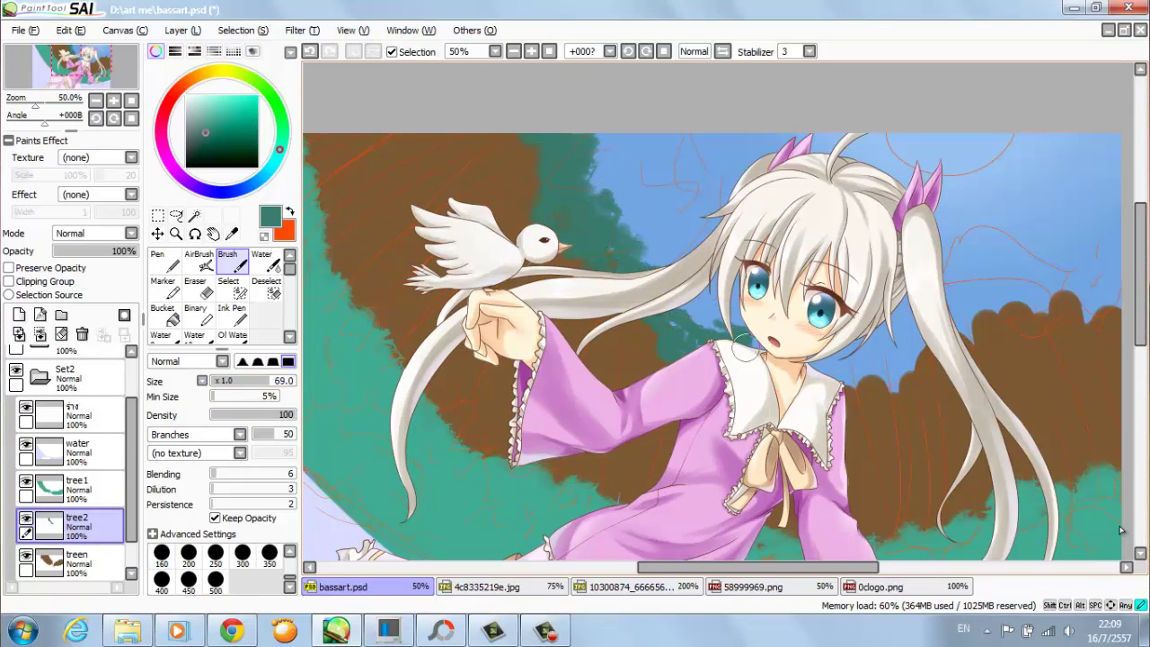
mouse_move(836, 377)
left_mouse_down()
mouse_move(961, 319)
mouse_move(1114, 305)
left_mouse_up()
scroll(821, 521, "right", 3)
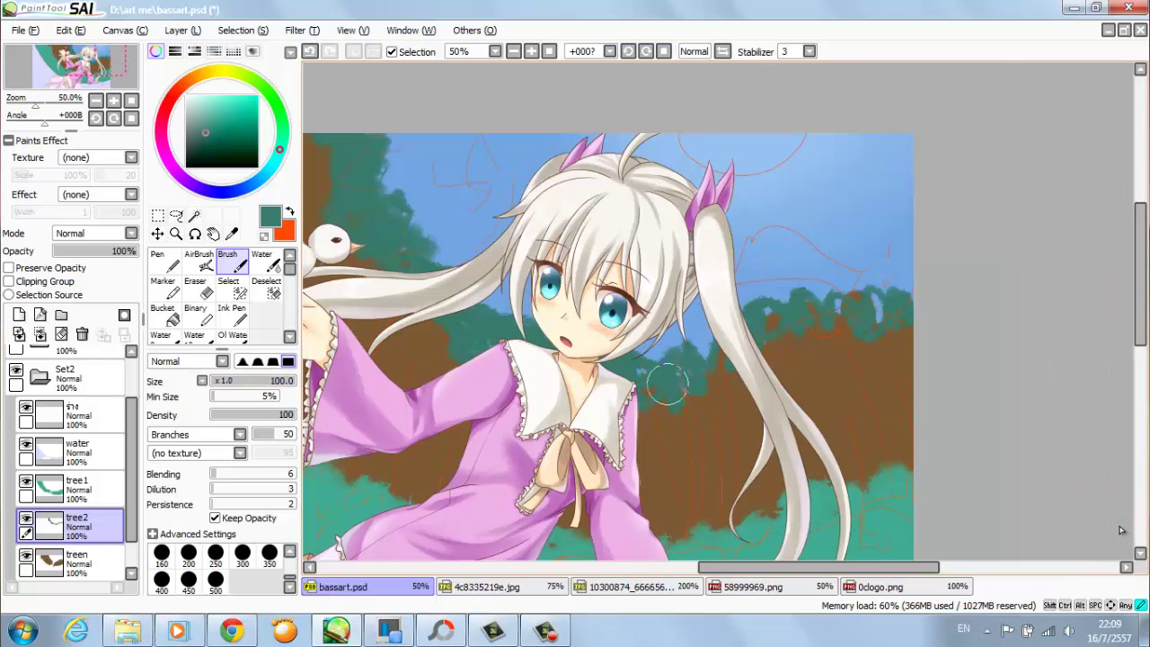
left_click_drag(809, 297, 866, 324)
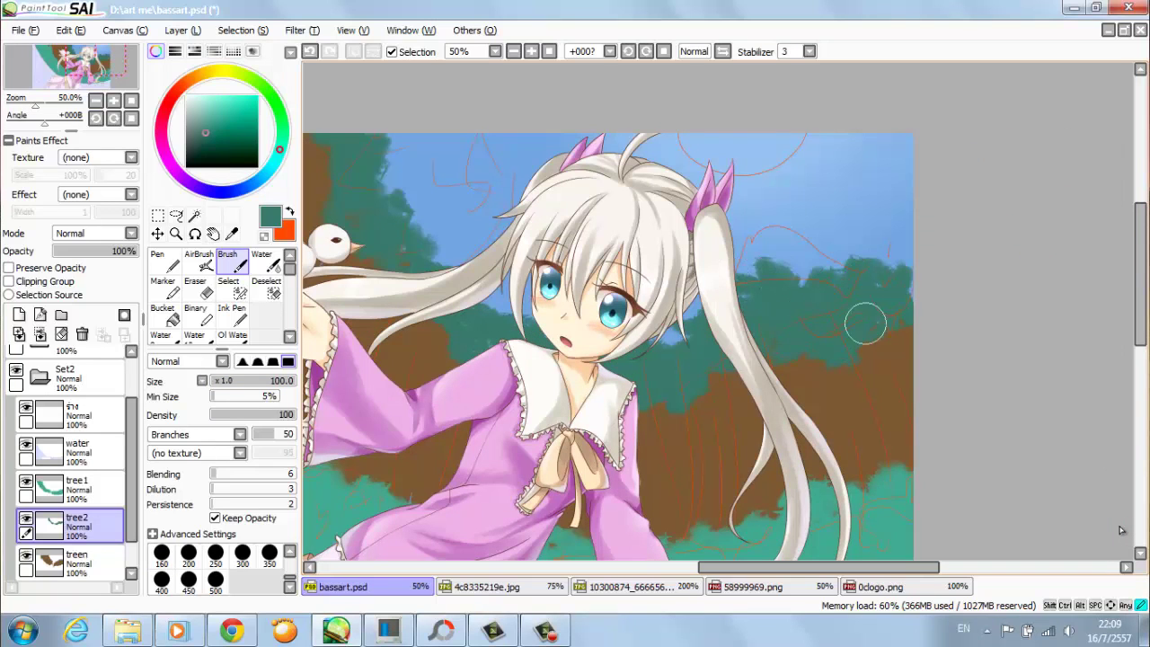
mouse_move(429, 321)
left_mouse_down()
mouse_move(437, 258)
mouse_move(422, 250)
mouse_move(410, 190)
left_mouse_up()
scroll(499, 301, "down", 1)
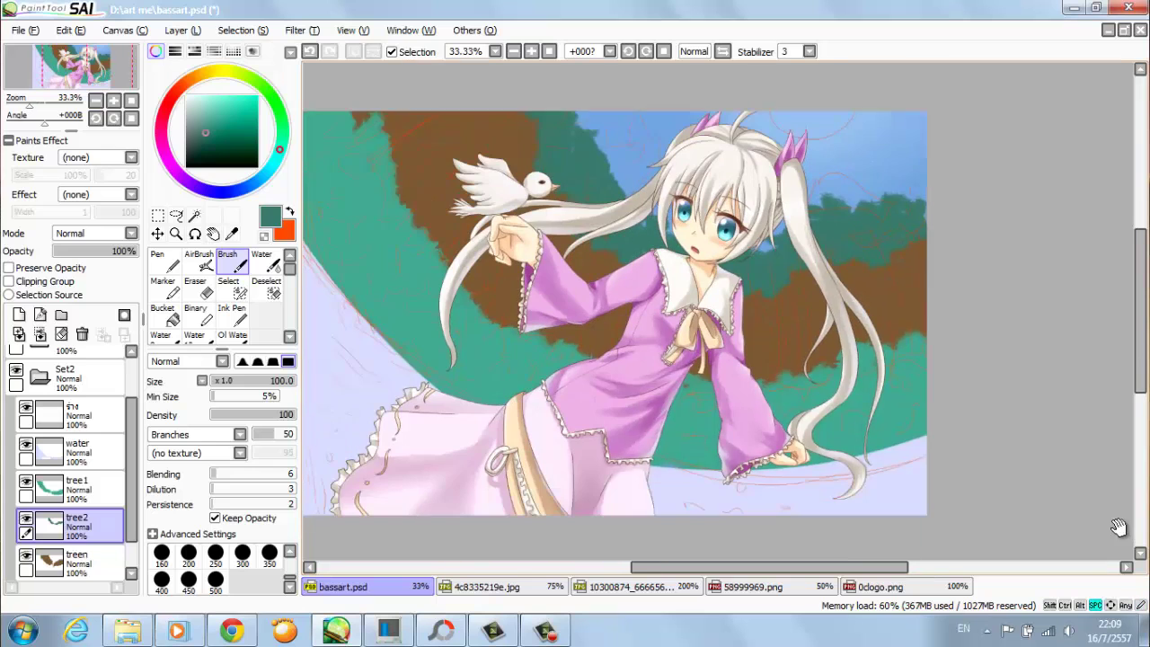
- Hide the sketch layer and sample the teal foliage colour from tree1
left_click(26, 406)
left_click(76, 490)
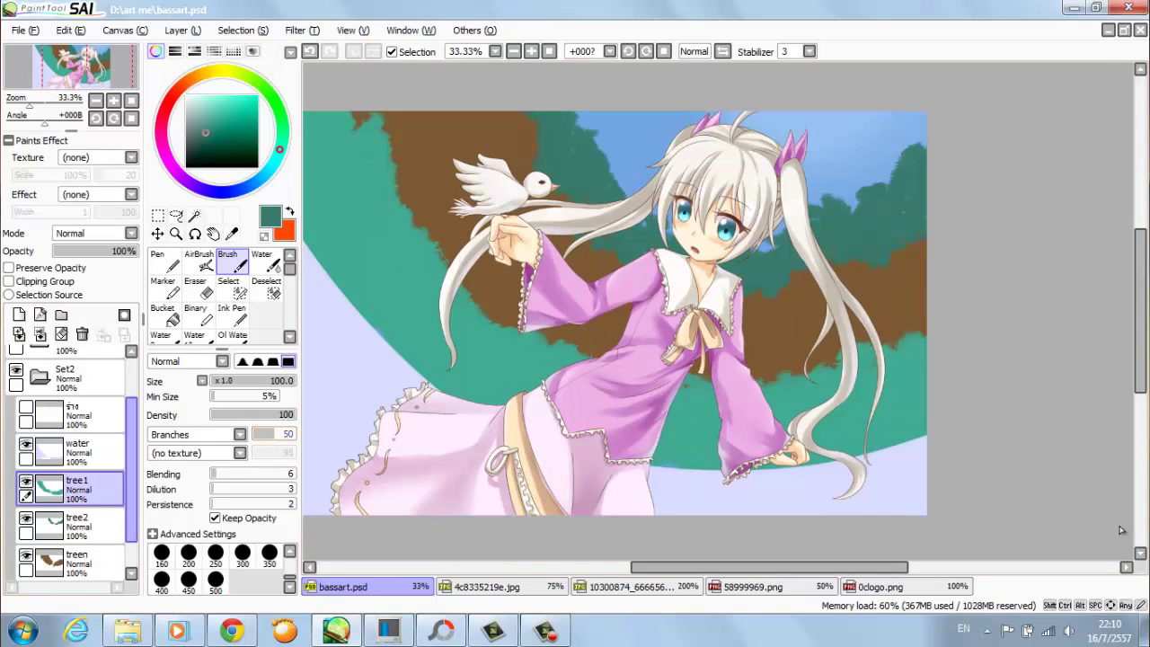
left_click(377, 301, "alt")
- Add a layer named sun beneath treen, set it to Lumi & Shade and airbrush a glowing white sun in the sky
key("ctrl+shift+n")
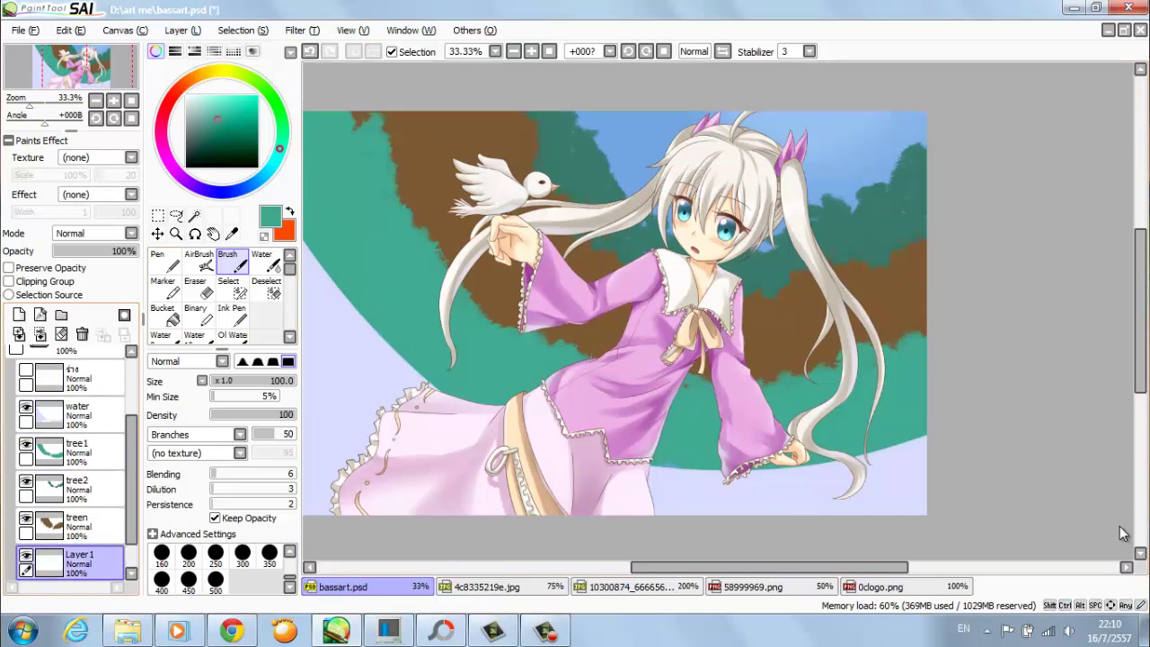
type("sun")
key("Return")
key("v")
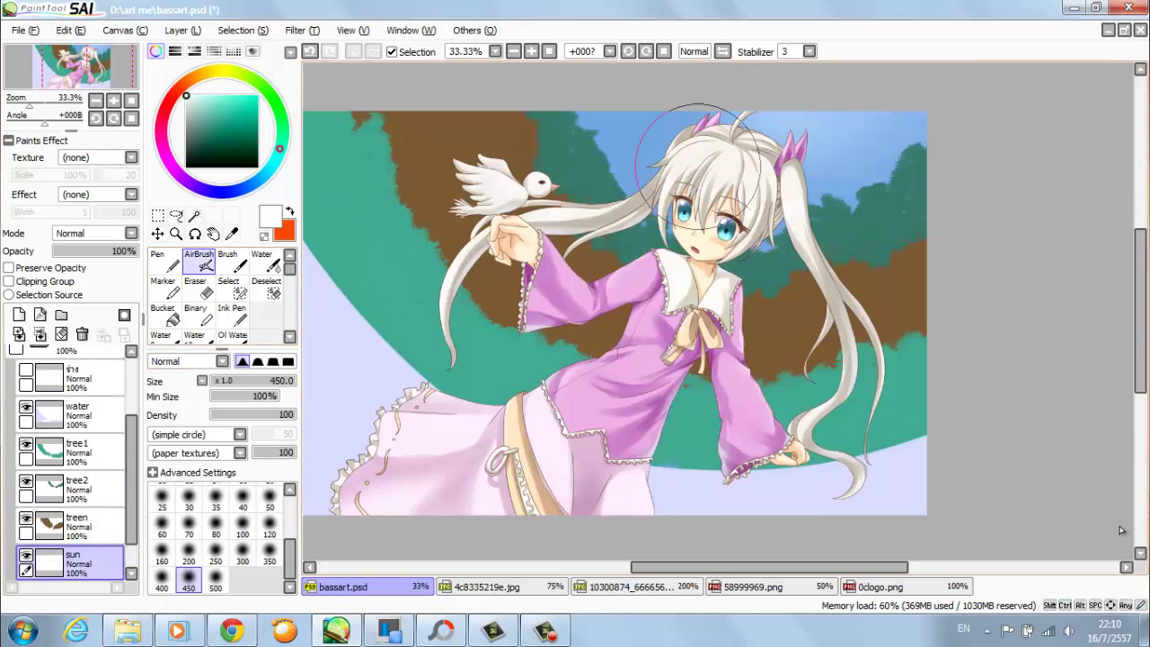
left_click(94, 232)
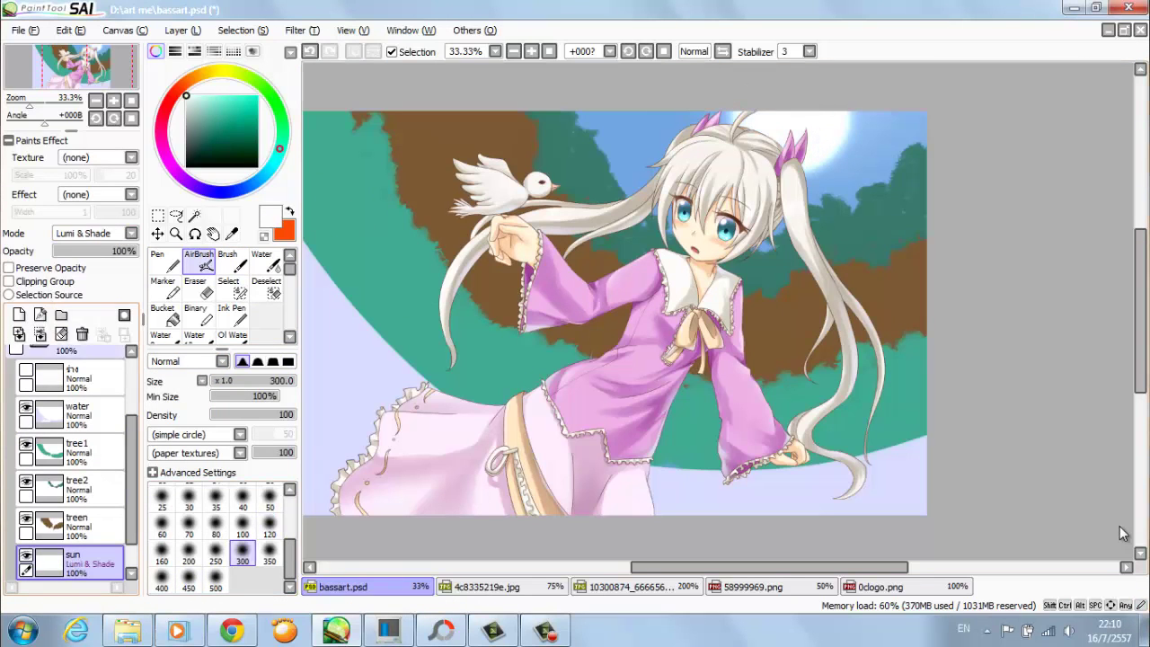
- Add a layer named c beneath the sun layer
left_click(19, 314)
double_click(77, 563)
type("c")
key("Return")
- Paint white clouds on layer c on both sides of the girl's head with a Branches brush at density 53
left_click(227, 260)
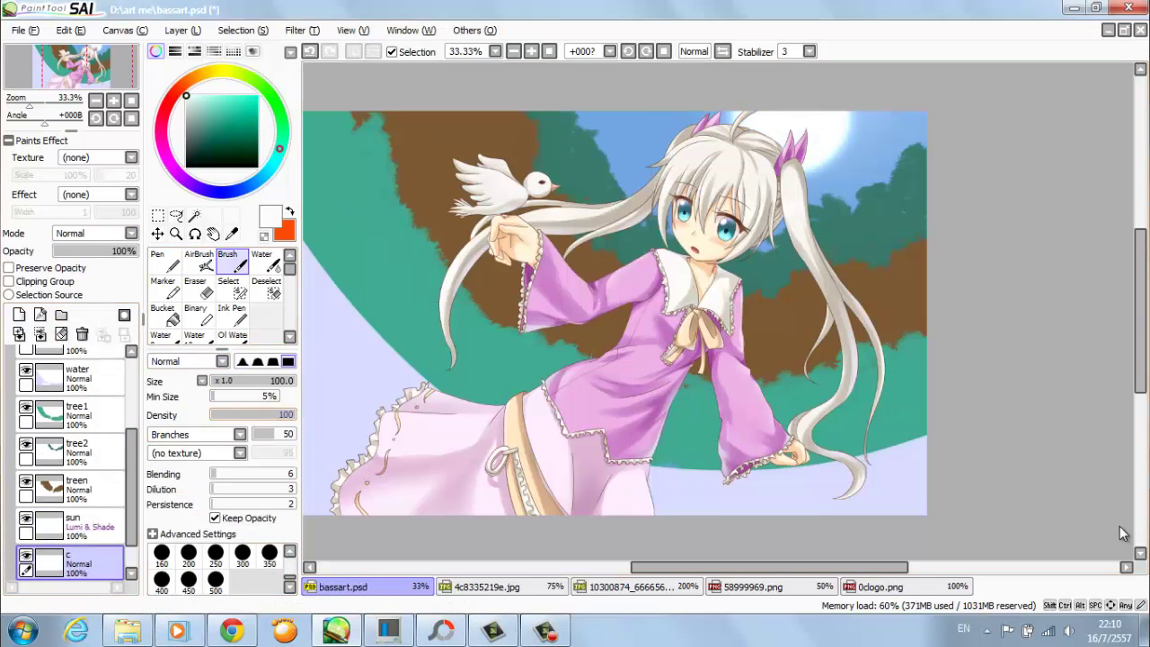
left_click(255, 415)
mouse_move(629, 135)
left_mouse_down()
mouse_move(647, 116)
mouse_move(619, 144)
mouse_move(637, 128)
left_mouse_up()
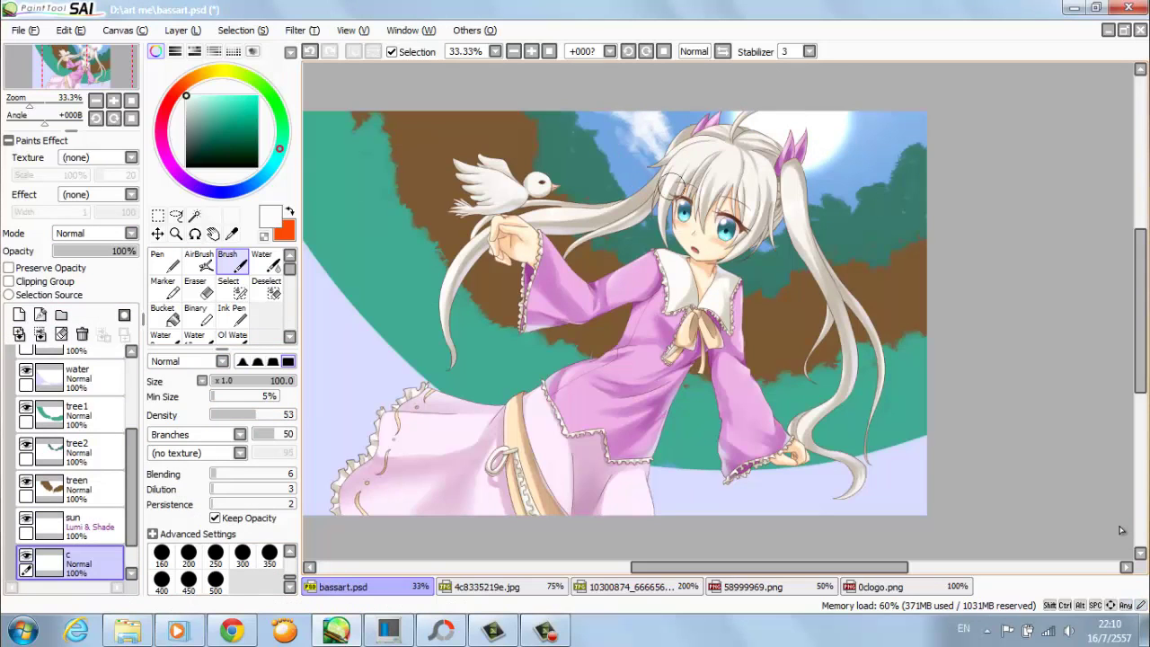
mouse_move(888, 126)
left_mouse_down()
mouse_move(903, 139)
mouse_move(876, 148)
mouse_move(894, 150)
left_mouse_up()
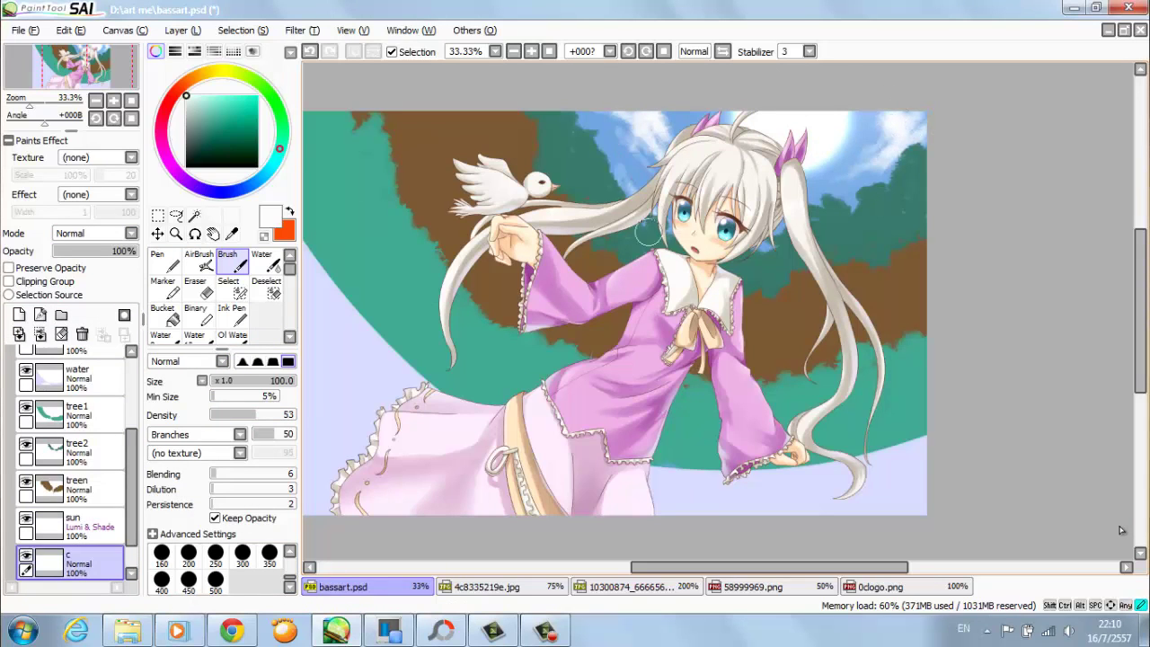
- Soften the clouds on layer c with the Water tool and set the sun layer's opacity to 51%
left_click(193, 434)
left_click(193, 447)
left_click(243, 361)
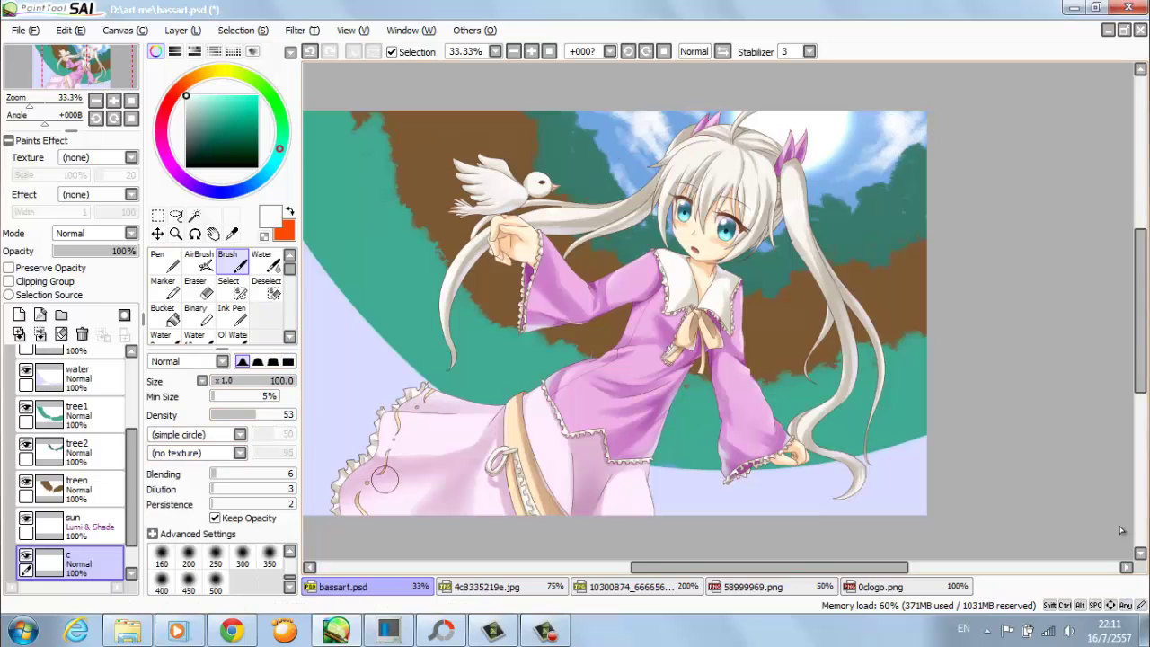
left_click(188, 552)
key("c")
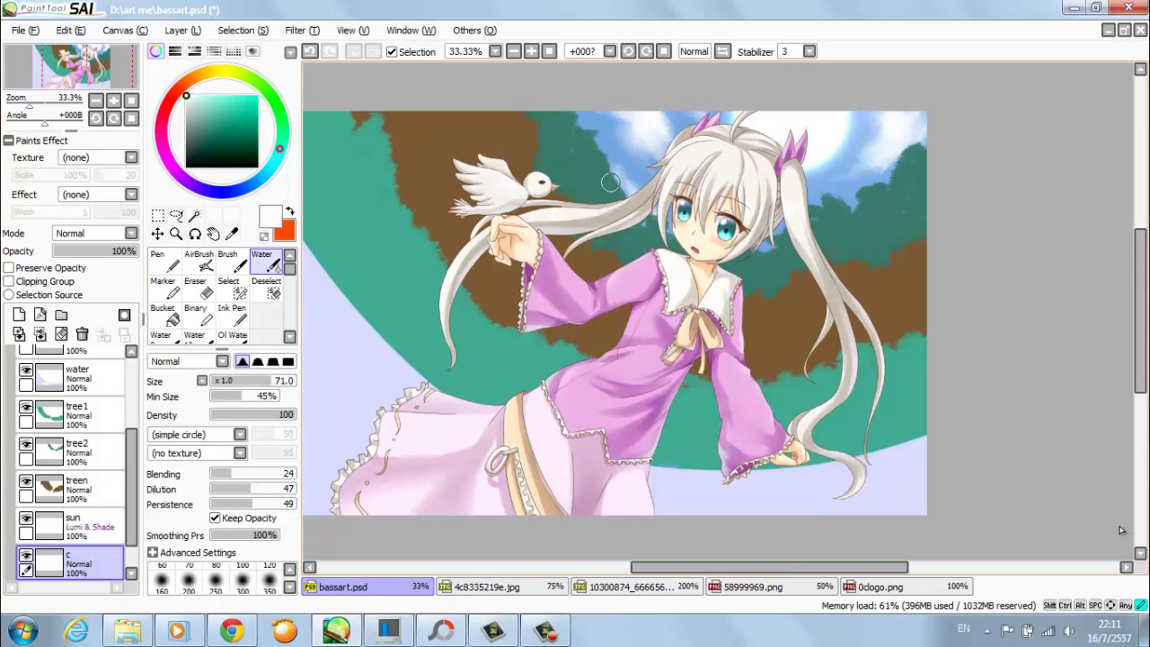
left_click(72, 526)
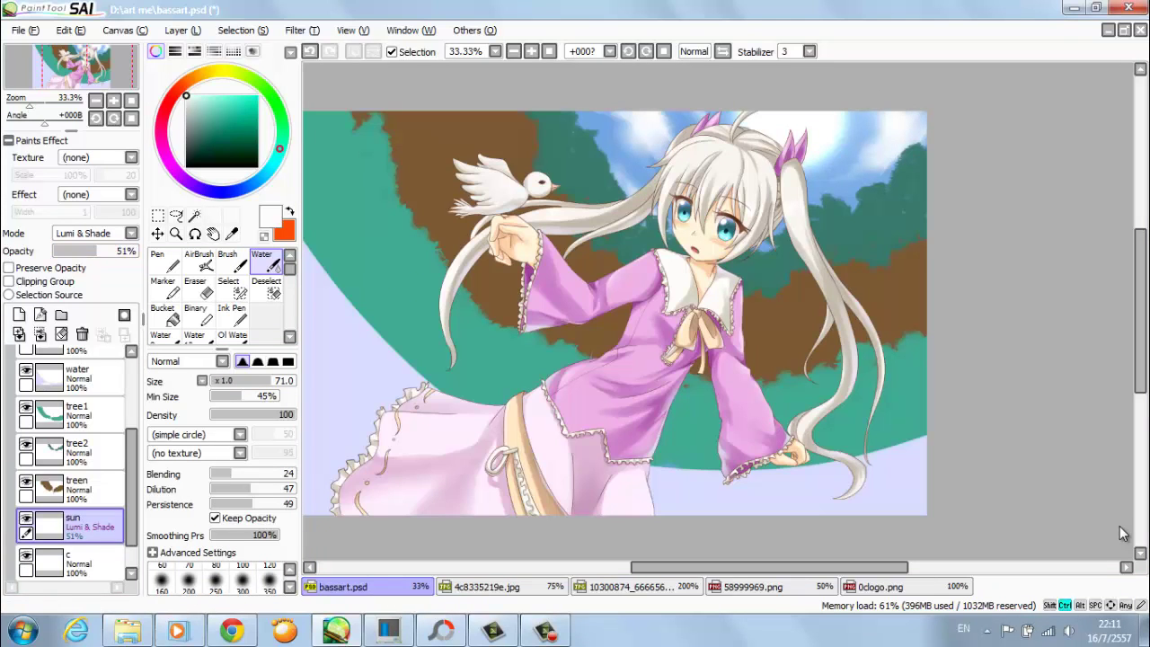
- Add a new layer beneath c and try to transform its contents
key("ctrl+shift+n")
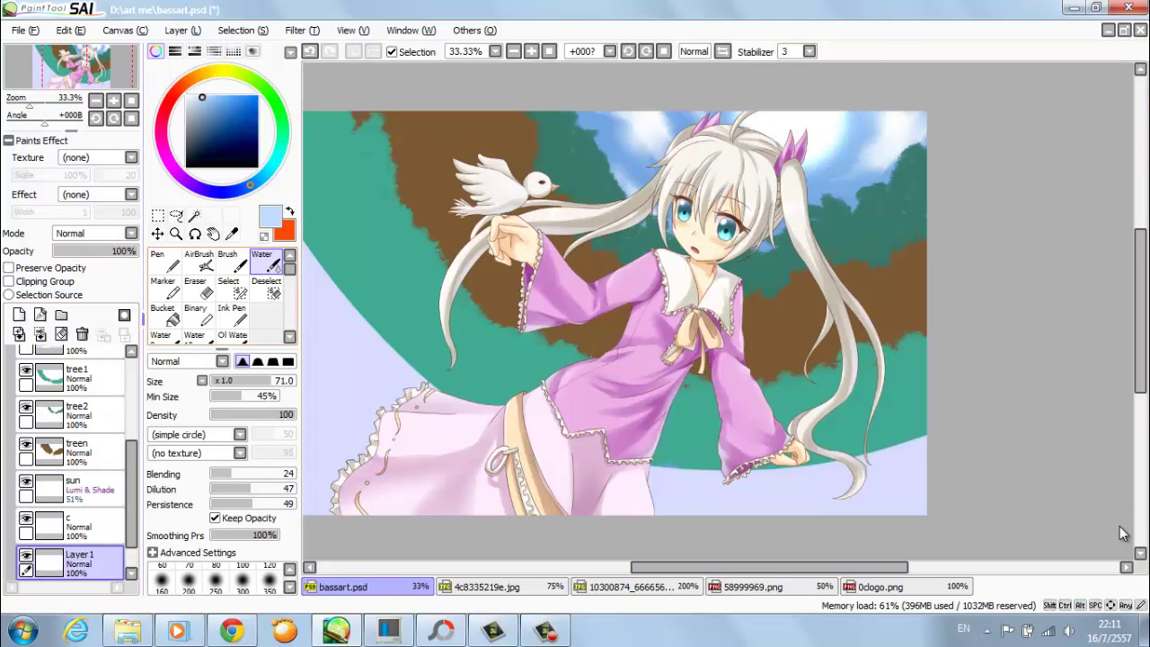
key("ctrl+t")
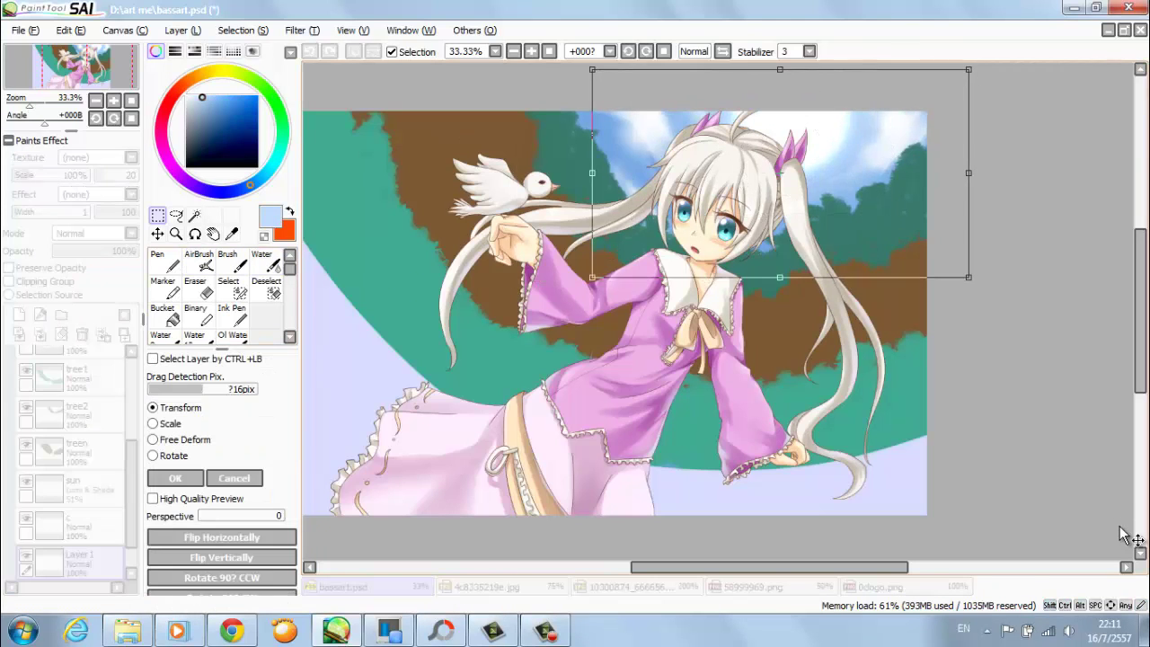
key("Escape")
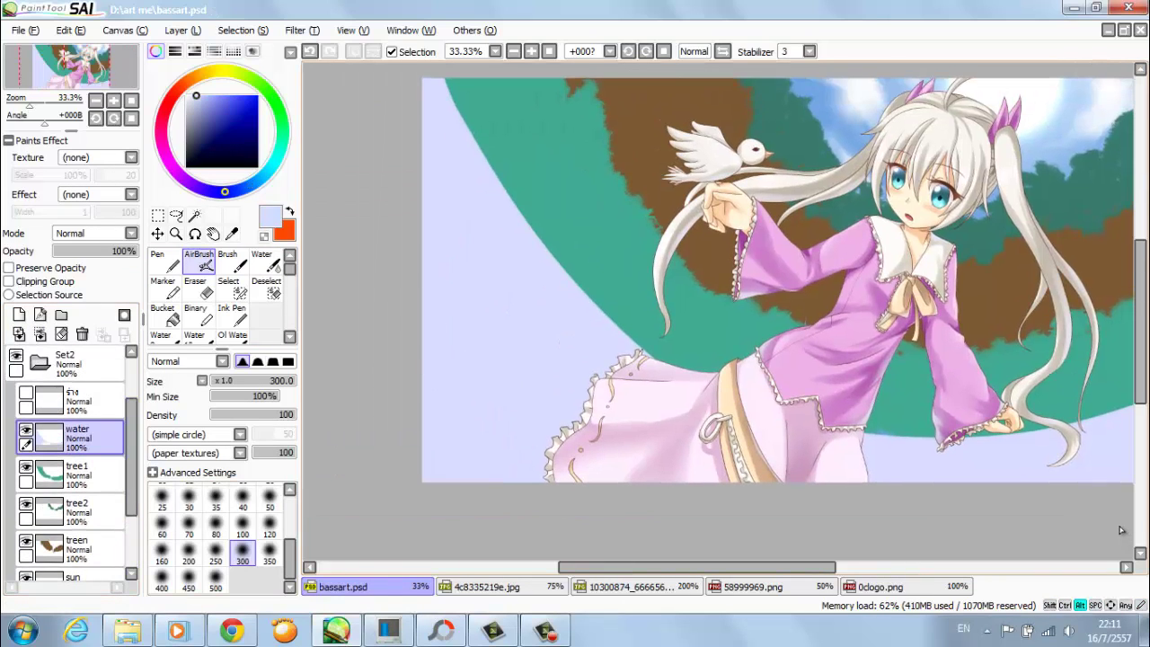
- Paint ragged pale lavender splashes on the water layer along its edge with the teal foliage, using a size 22 brush
key("b")
scroll(1120, 530, "up", 1)
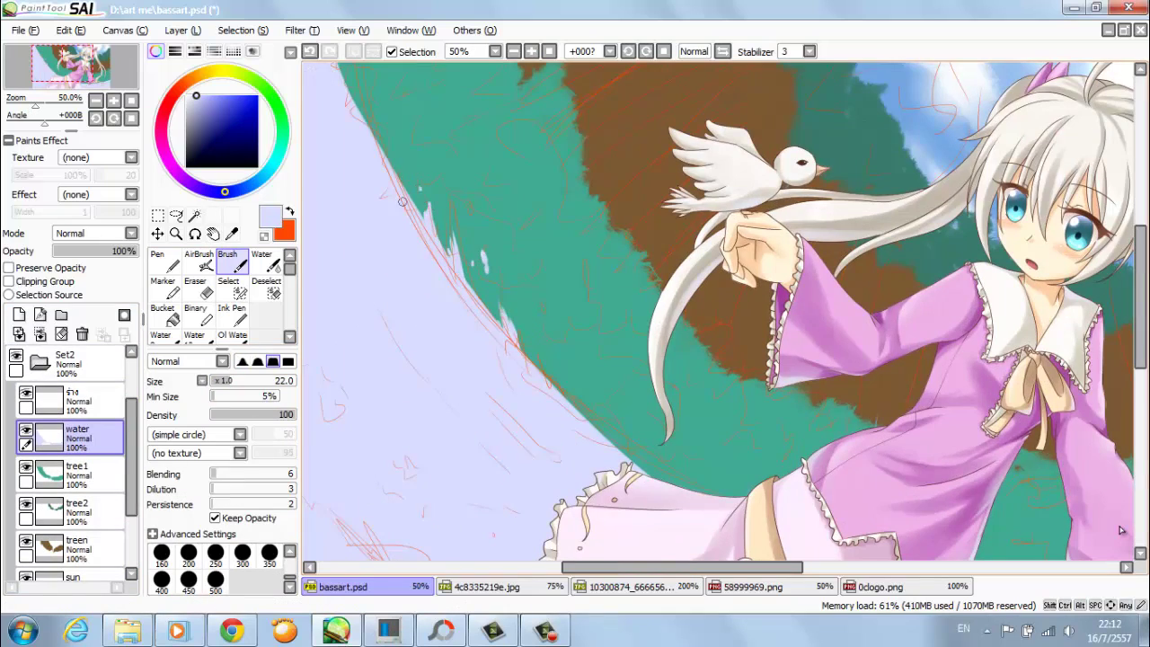
scroll(1121, 530, "up", 2)
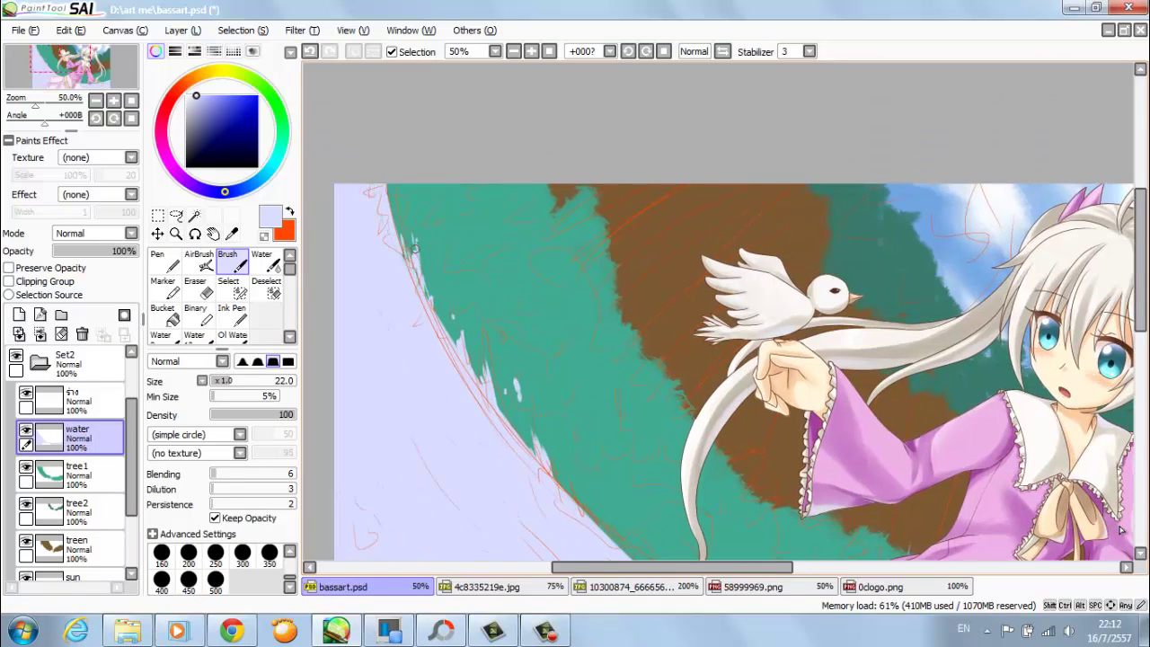
scroll(1120, 531, "down", 4)
scroll(1120, 531, "right", 4)
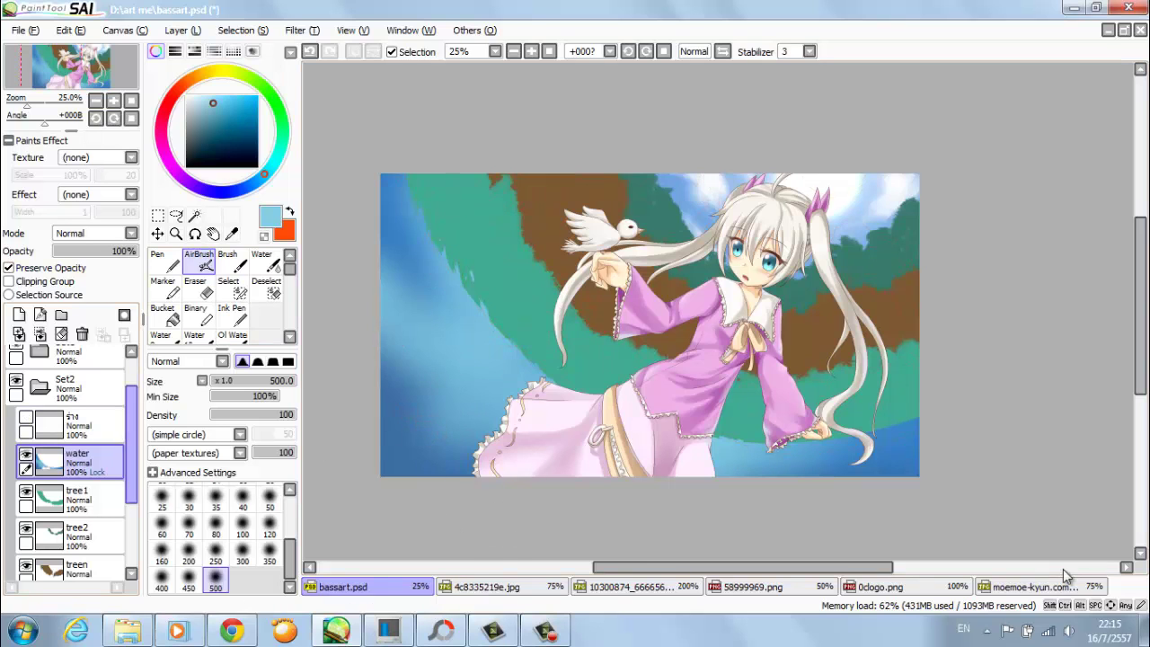
- Paint light blue splashes along the water's edge from the foliage down to the lowered sleeve, using a size 22 brush
key("ctrl+plus")
key("b")
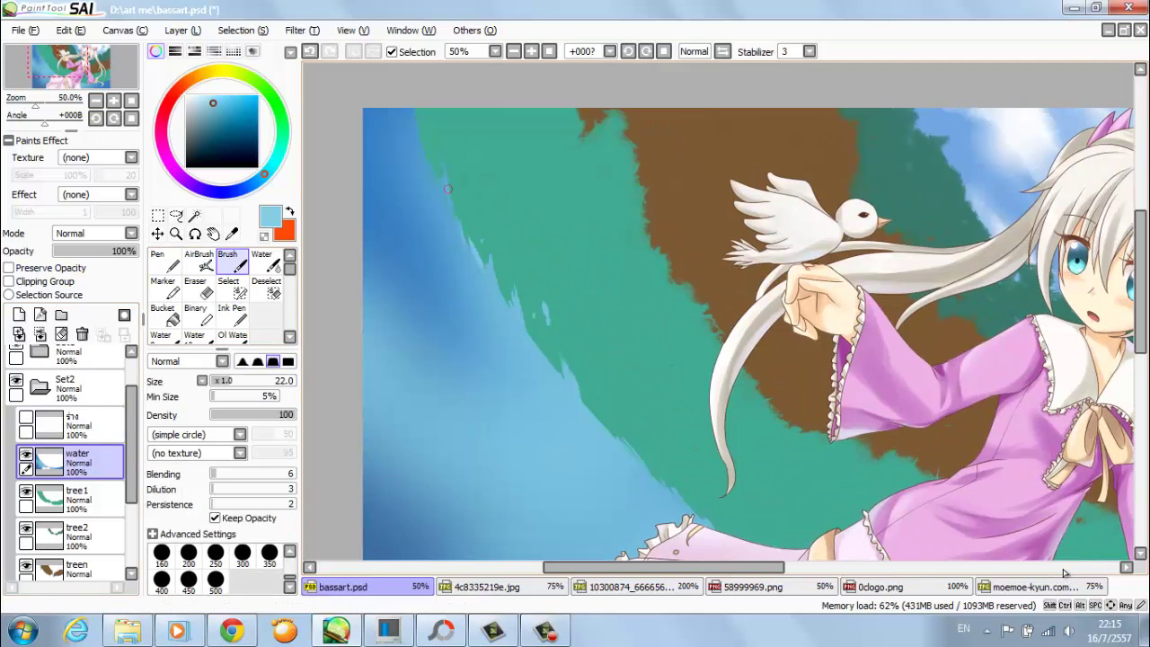
scroll(1063, 572, "down", 3)
scroll(1063, 572, "right", 2)
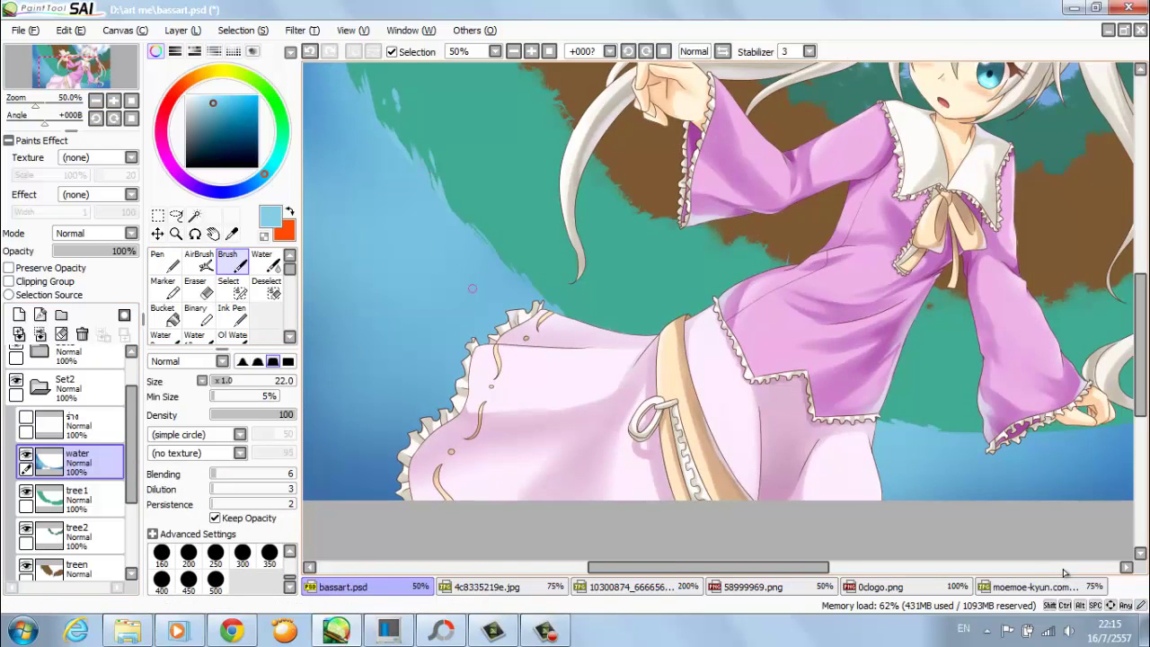
scroll(1062, 572, "right", 2)
scroll(1062, 573, "down", 2)
scroll(1063, 573, "right", 1)
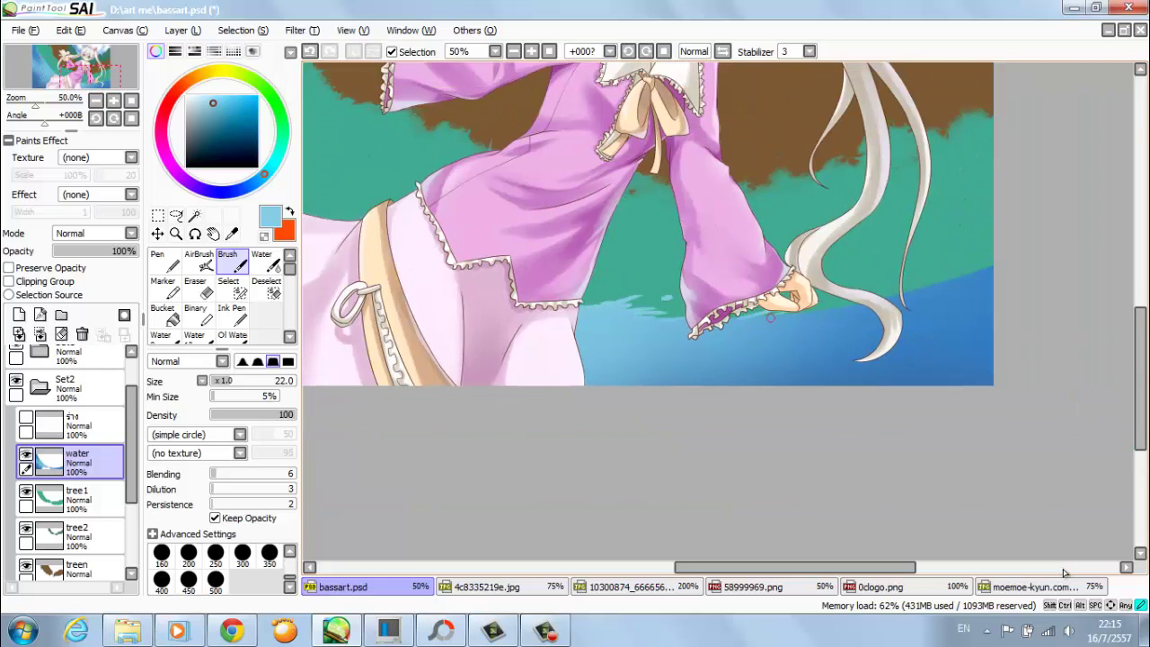
- Review the whole painting and look at the moemoe-kyun reference image
key("ctrl+minus")
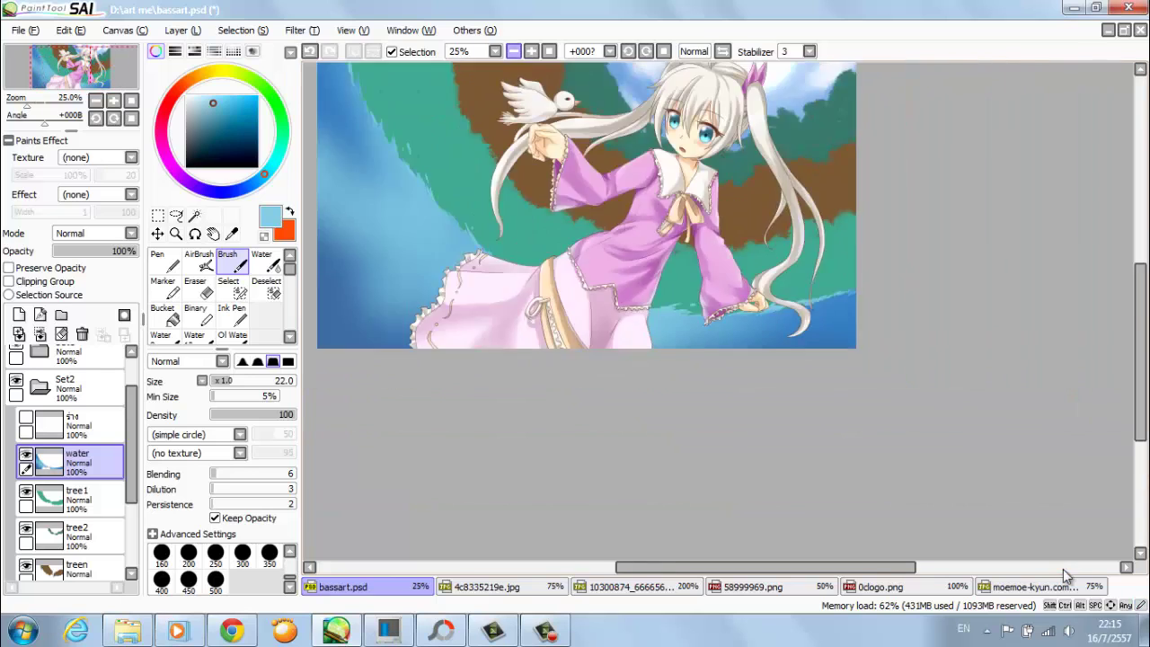
key("ctrl+minus")
scroll(1062, 572, "up", 2)
key("a")
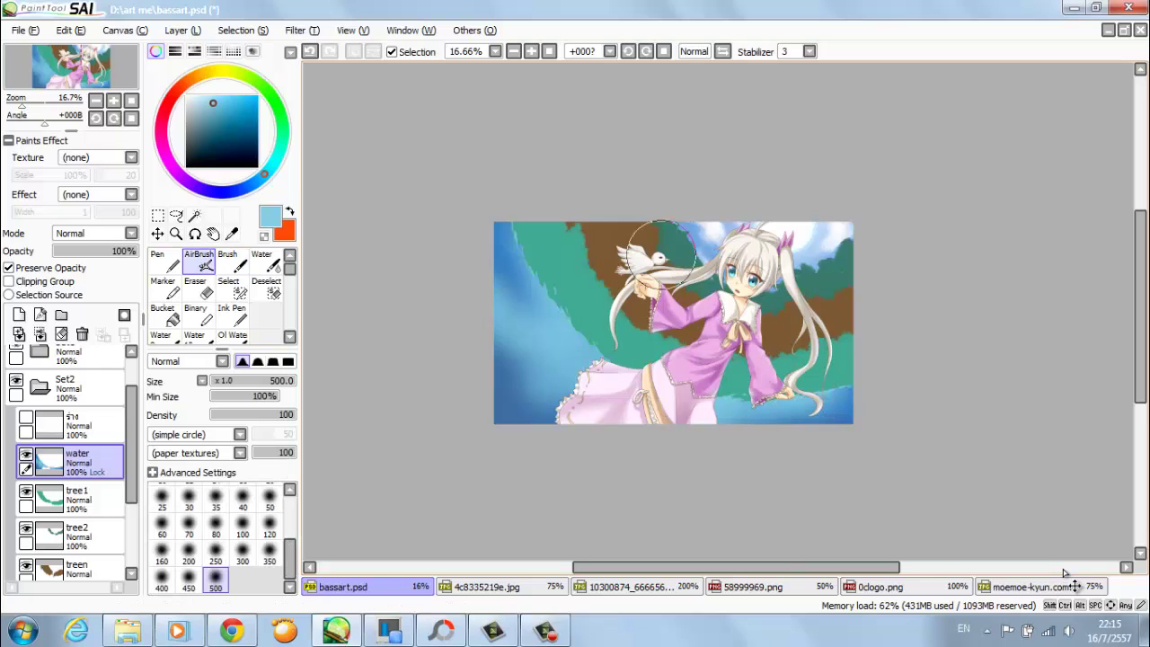
left_click(1065, 586)
key("ctrl+Tab")
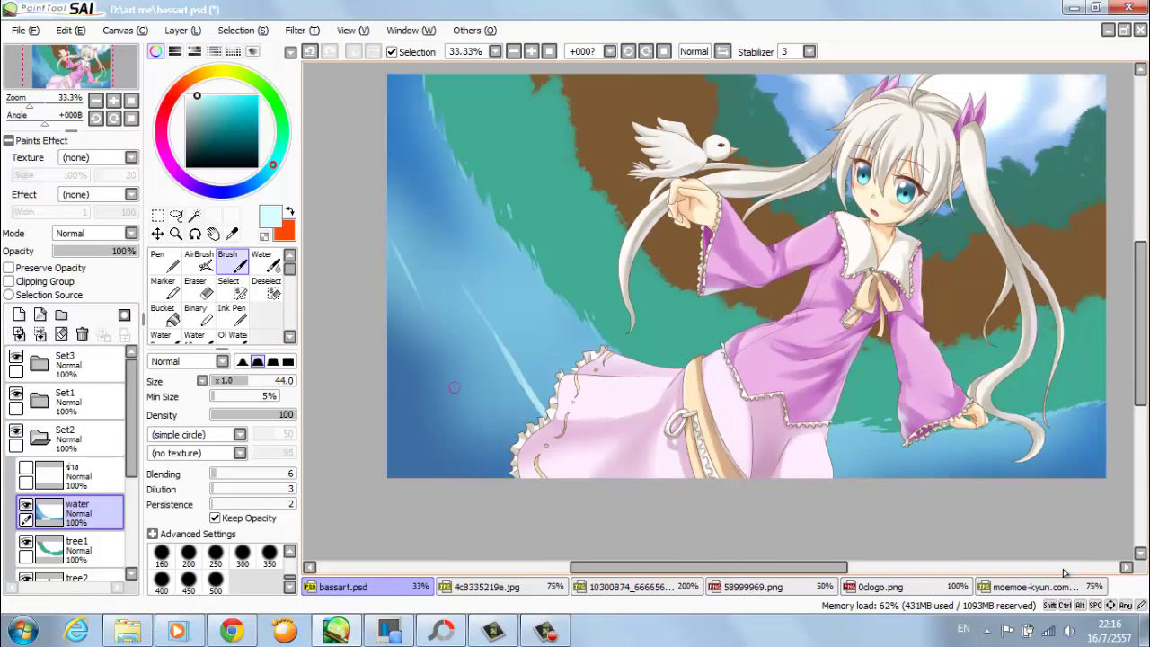
- Paint pale cyan streaks along the flow of the water on both sides of the skirt, using brush sizes 17, 46 and 100
mouse_move(440, 353)
left_mouse_down()
mouse_move(407, 311)
mouse_move(465, 426)
mouse_move(474, 471)
mouse_move(404, 383)
mouse_move(428, 434)
left_mouse_up()
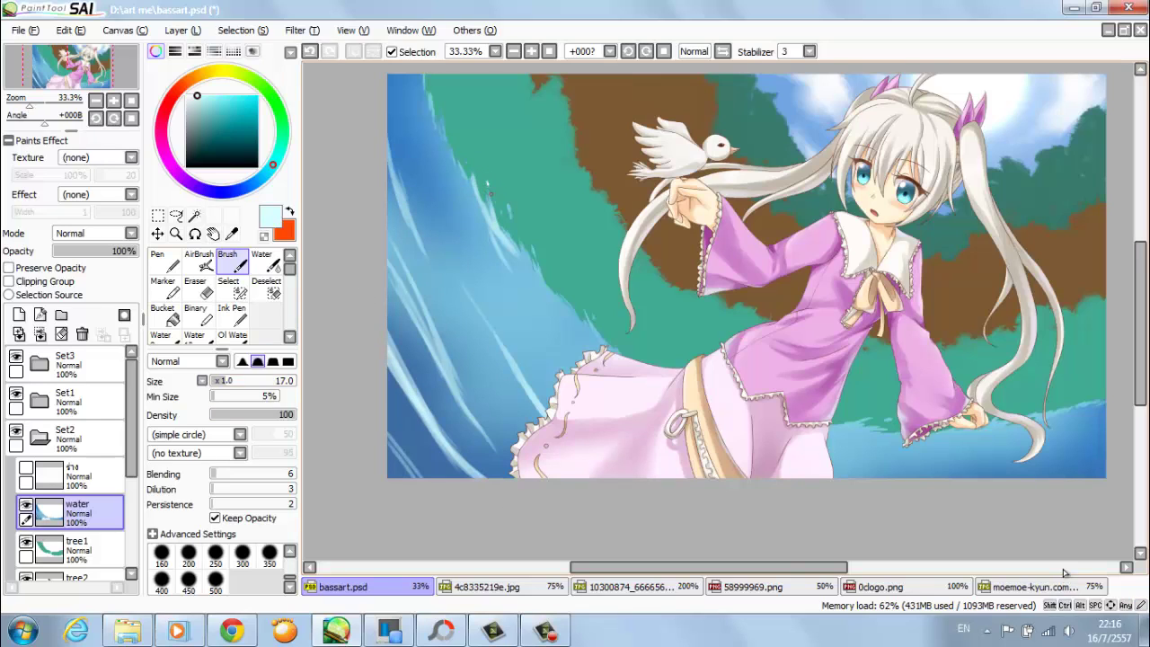
mouse_move(465, 259)
left_mouse_down()
mouse_move(486, 328)
mouse_move(463, 256)
left_mouse_up()
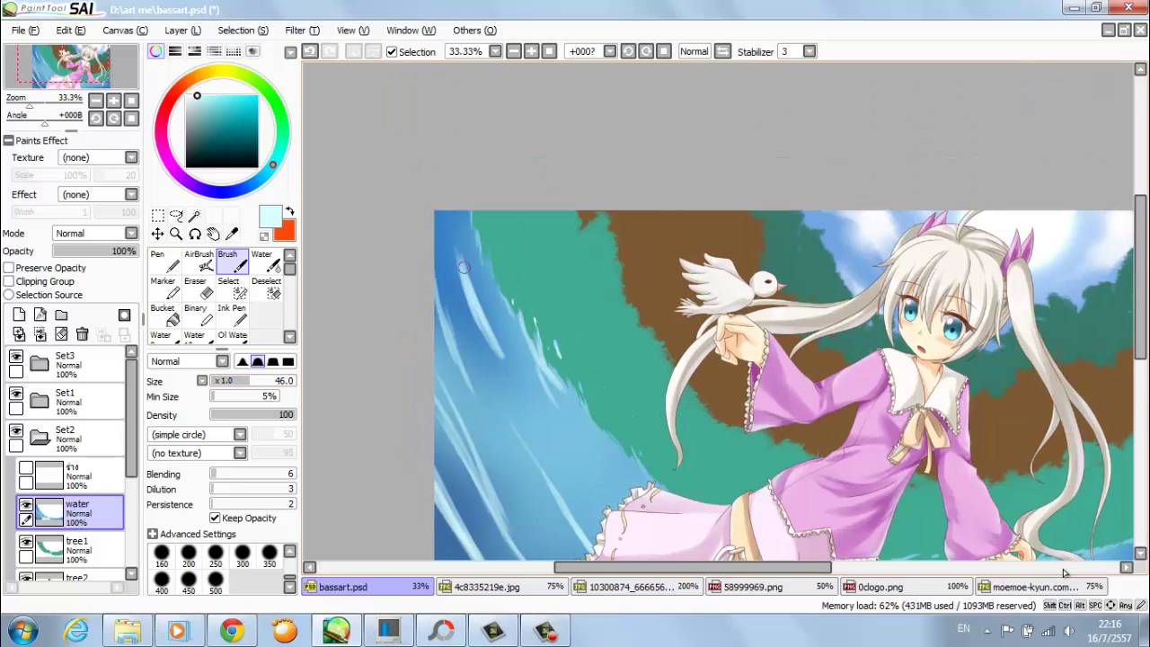
left_click_drag(463, 256, 526, 409)
mouse_move(427, 180)
left_mouse_down()
mouse_move(431, 261)
mouse_move(458, 327)
left_mouse_up()
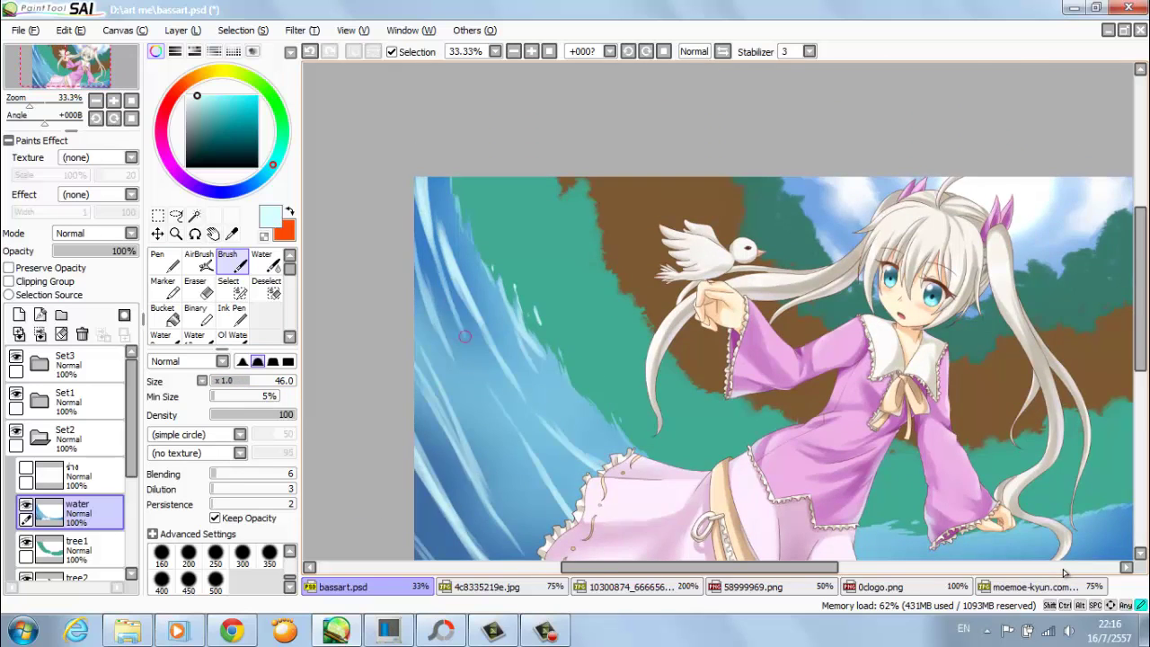
left_click_drag(445, 314, 499, 405)
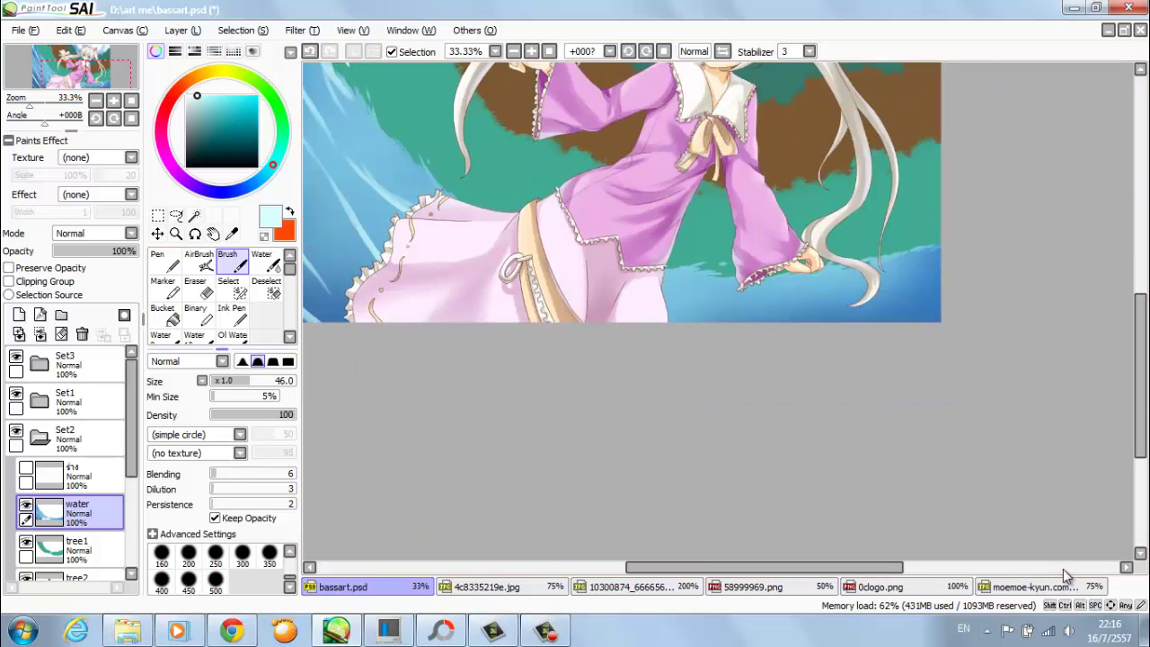
left_click_drag(359, 189, 326, 247)
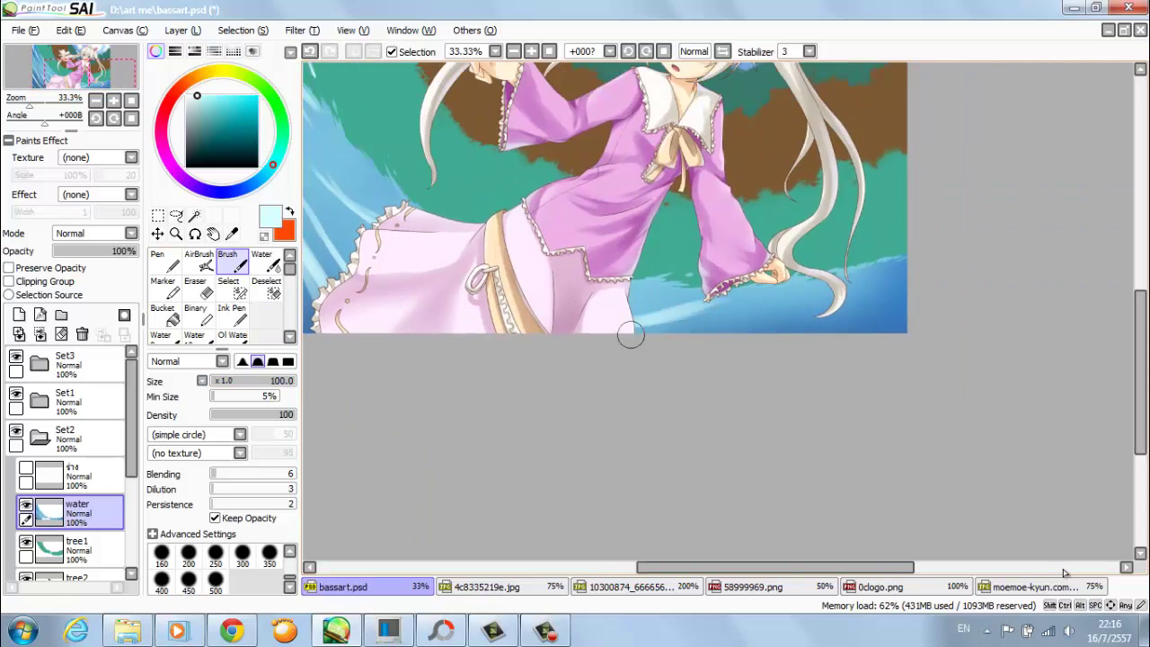
mouse_move(629, 329)
left_mouse_down()
mouse_move(663, 316)
mouse_move(841, 319)
mouse_move(719, 311)
left_mouse_up()
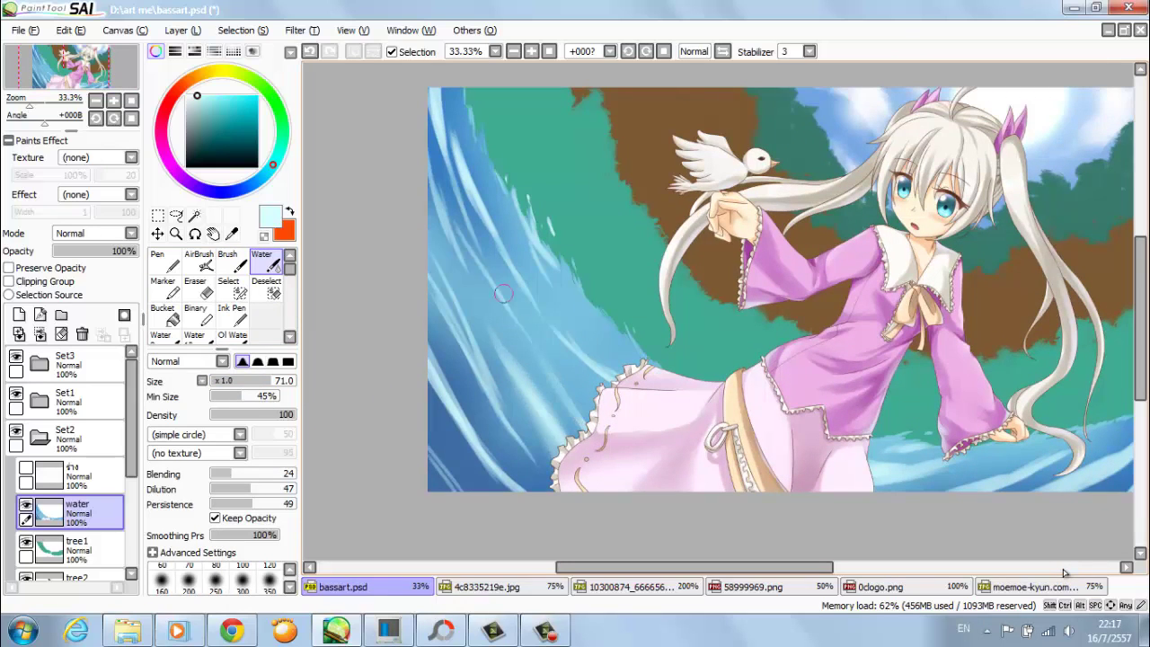
- Blend the pale streaks into the water with the Water tool at size 71
mouse_move(504, 293)
left_mouse_down()
mouse_move(485, 365)
mouse_move(437, 349)
mouse_move(543, 474)
mouse_move(457, 442)
mouse_move(468, 468)
mouse_move(440, 475)
left_mouse_up()
left_click_drag(441, 201, 562, 334)
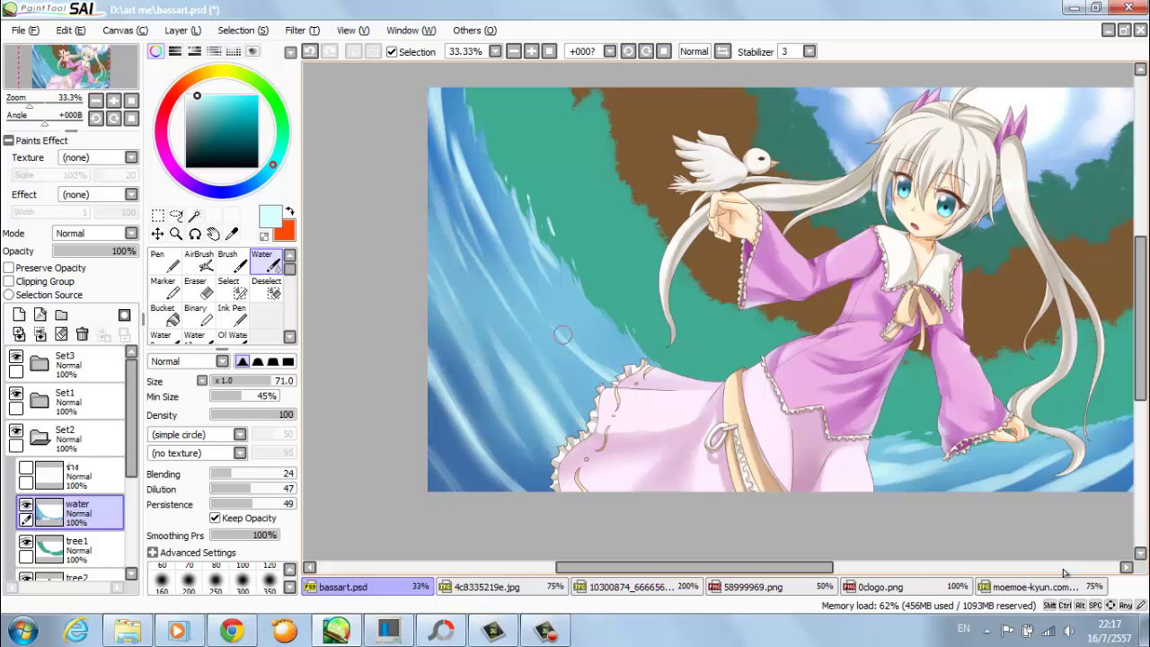
mouse_move(628, 412)
left_mouse_down()
mouse_move(538, 322)
mouse_move(612, 463)
left_mouse_up()
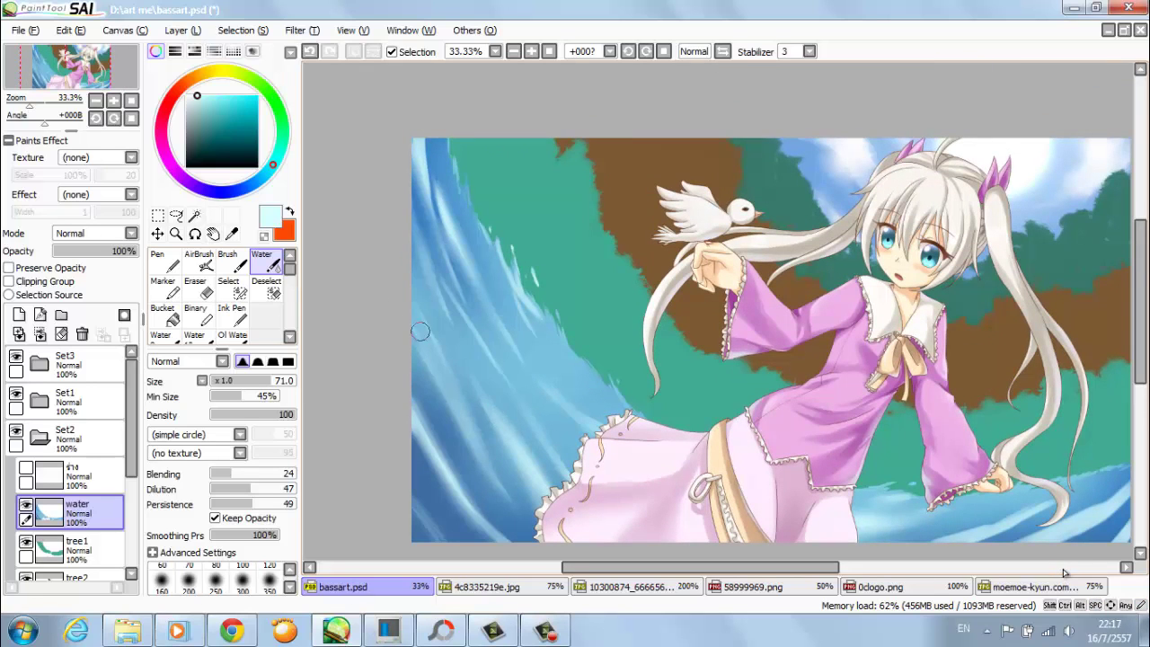
- Paint light blue strands down the water and splashes along its foliage edge, using size 22 and 42 brushes
key("b")
left_click(465, 360, "alt")
scroll(464, 360, "up", 2)
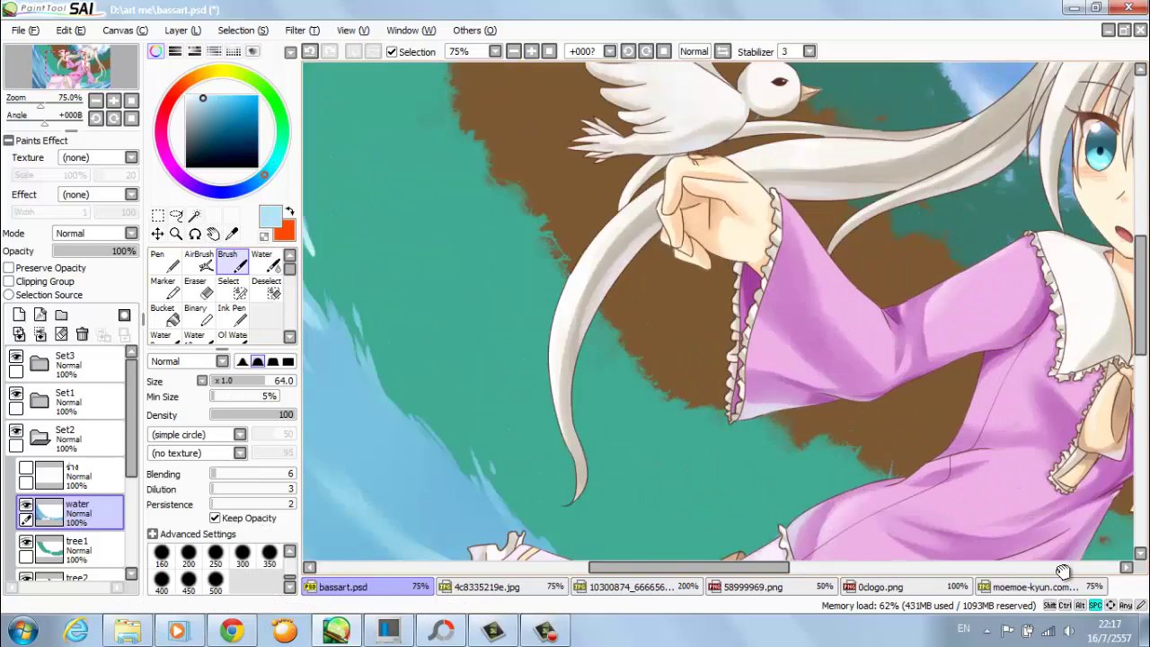
left_click_drag(270, 180, 468, 270)
mouse_move(444, 187)
left_mouse_down()
mouse_move(507, 345)
mouse_move(463, 456)
mouse_move(576, 459)
mouse_move(509, 301)
left_mouse_up()
left_click_drag(683, 503, 593, 252)
mouse_move(581, 390)
left_mouse_down()
mouse_move(621, 467)
mouse_move(708, 557)
left_mouse_up()
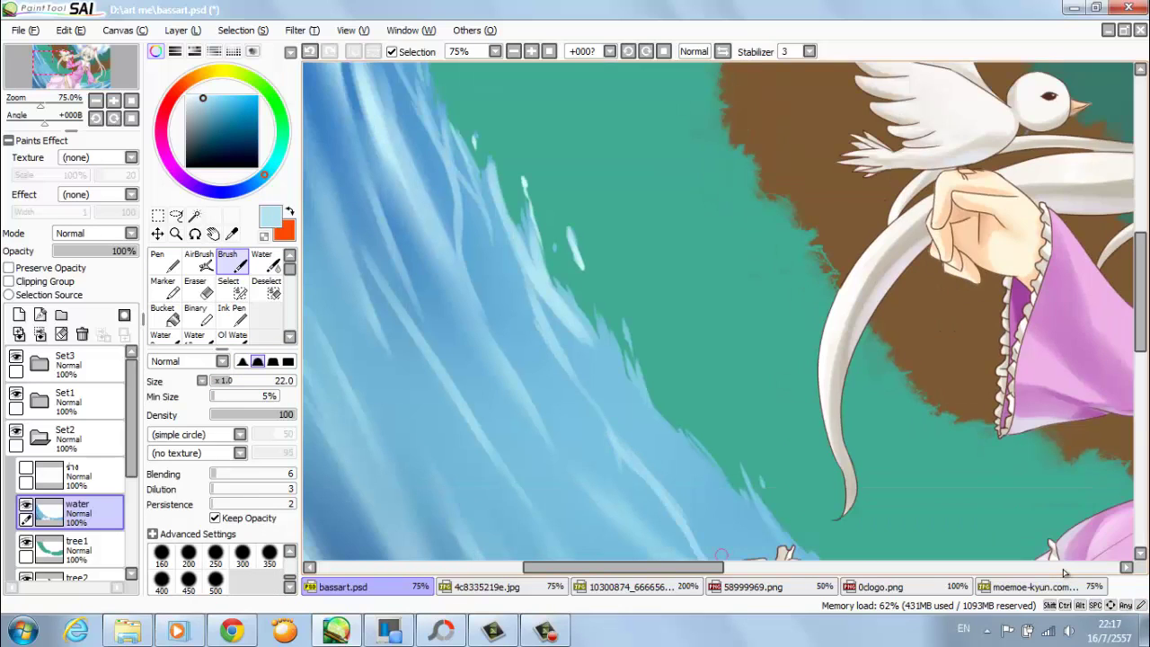
left_click_drag(640, 397, 699, 469)
left_click_drag(719, 480, 582, 304)
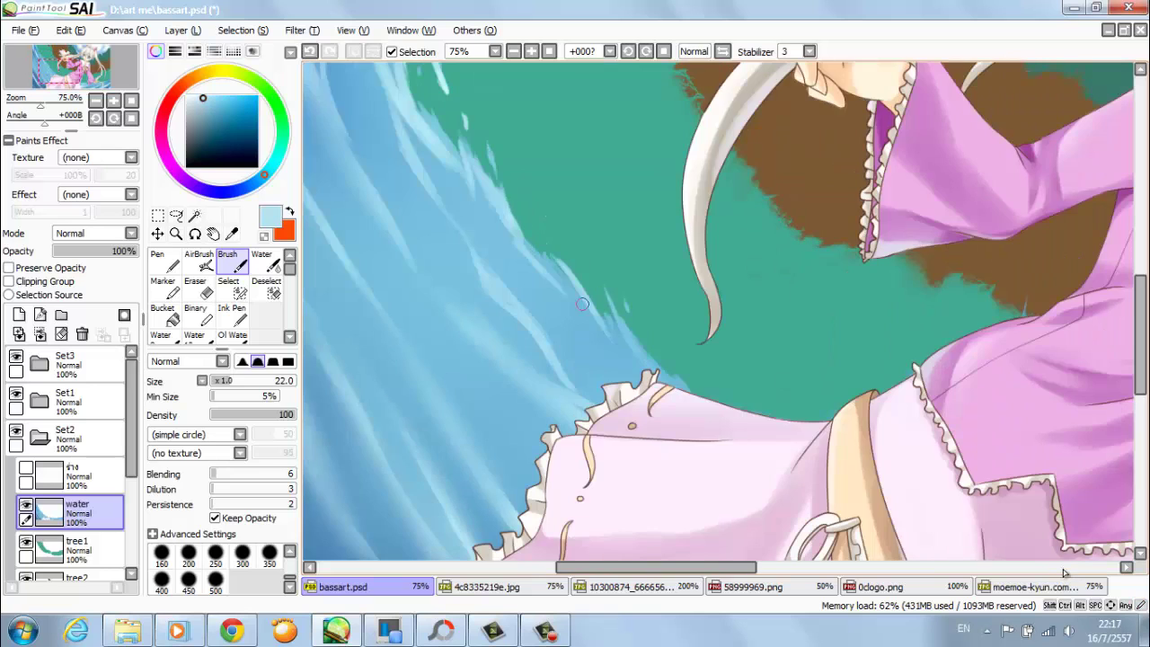
scroll(609, 264, "down", 4)
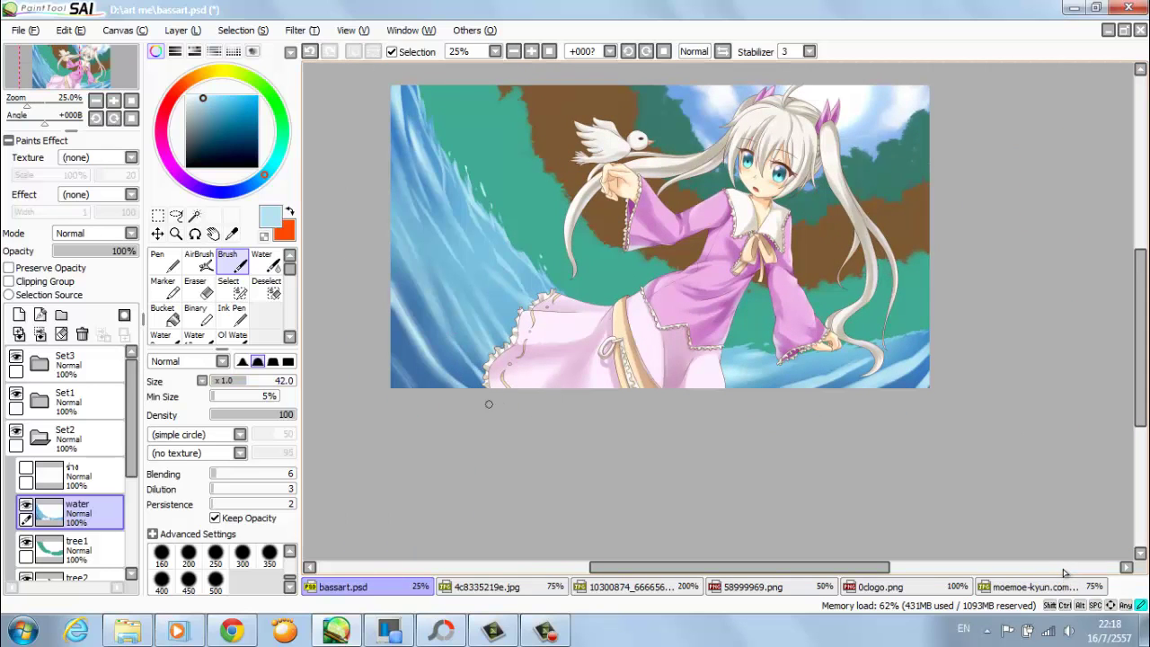
left_click_drag(413, 338, 394, 356)
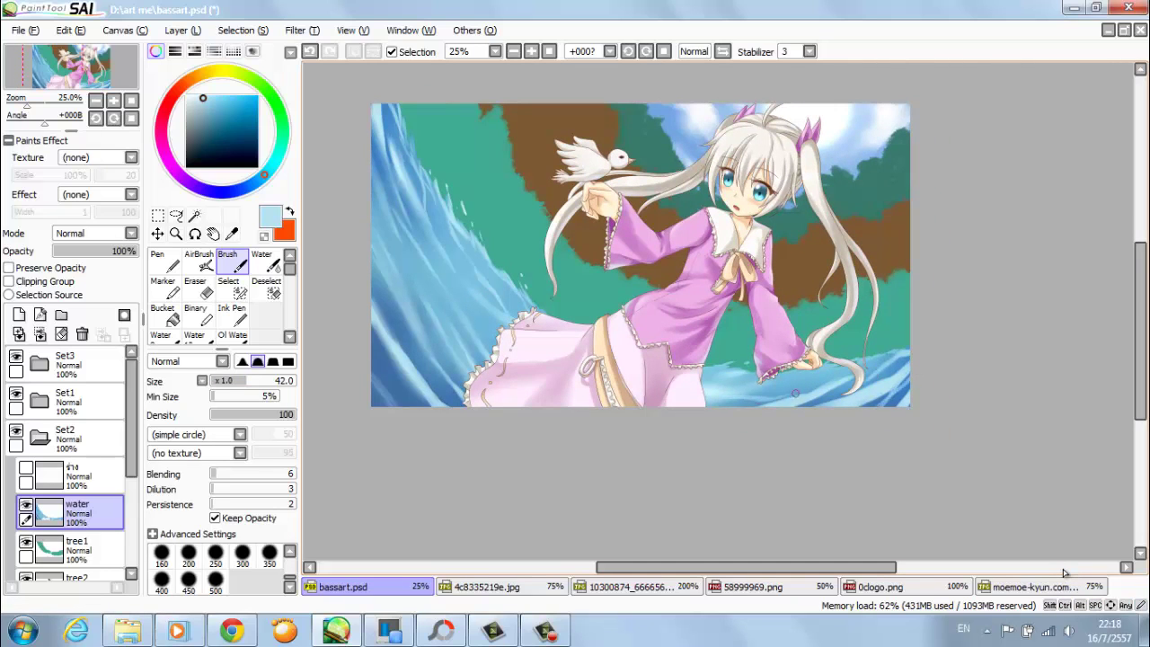
scroll(1064, 573, "up", 2)
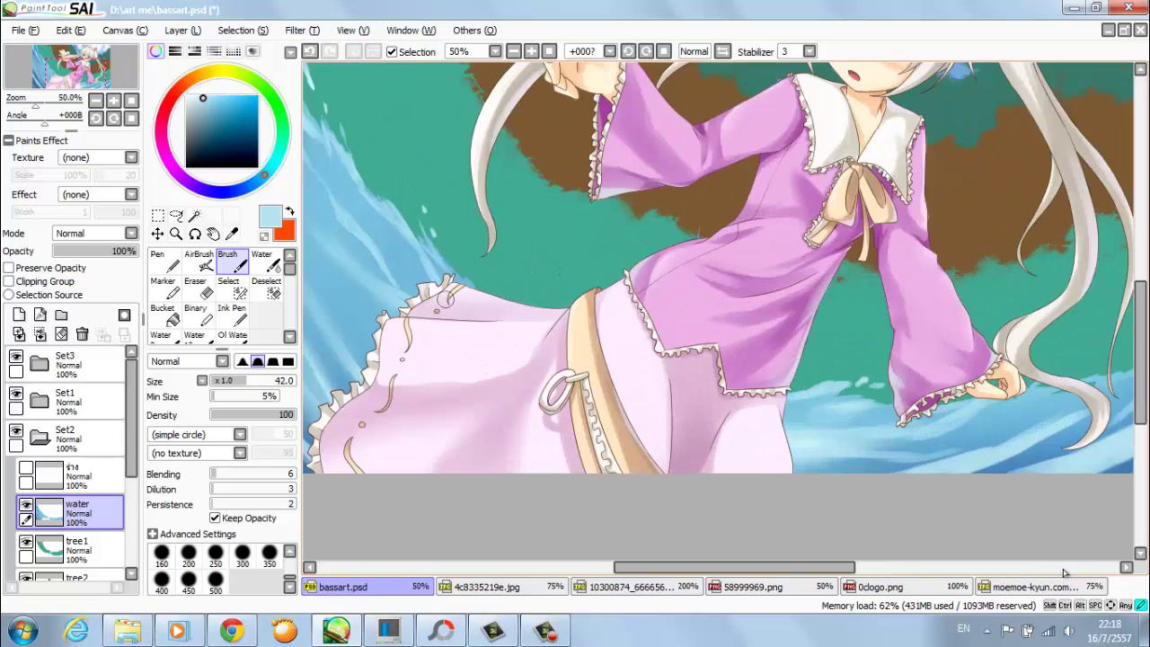
- Sample medium blue from the water and paint small swirls beside the skirt's lower ruffle with a size 42 brush
left_click_drag(460, 257, 603, 293)
left_click(433, 472, "alt")
left_click_drag(439, 463, 458, 515)
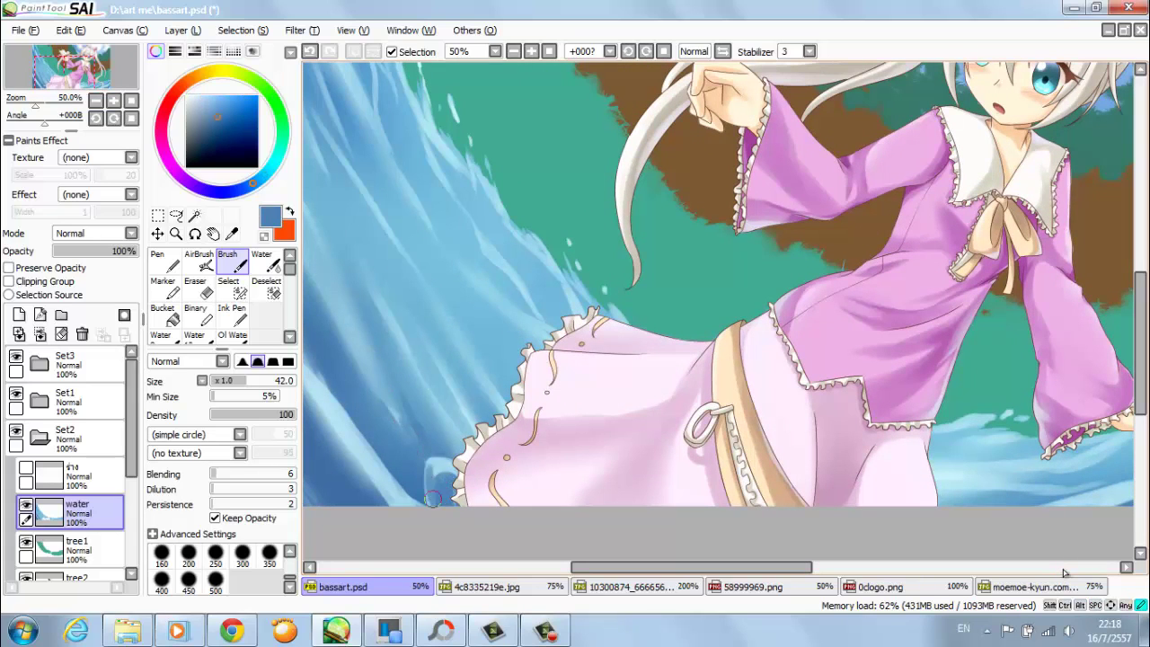
left_click_drag(408, 503, 362, 414)
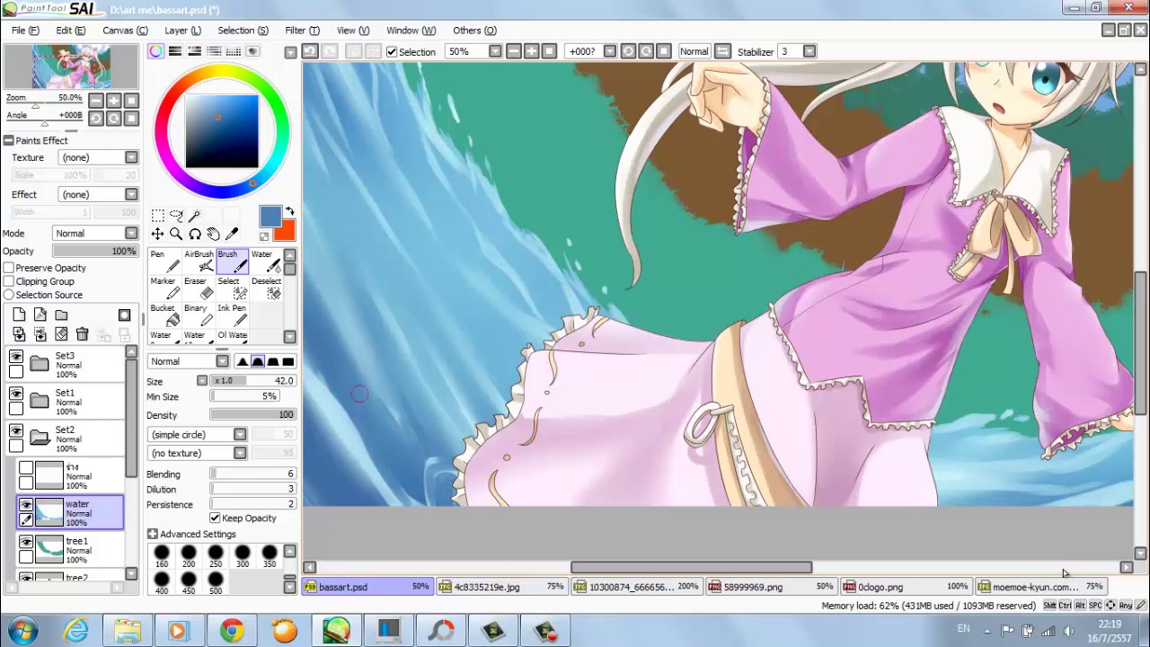
- Refine the water with the Water tool and a medium-blue size 64 brush at density 67, and save the painting
key("c")
scroll(440, 462, "down", 1)
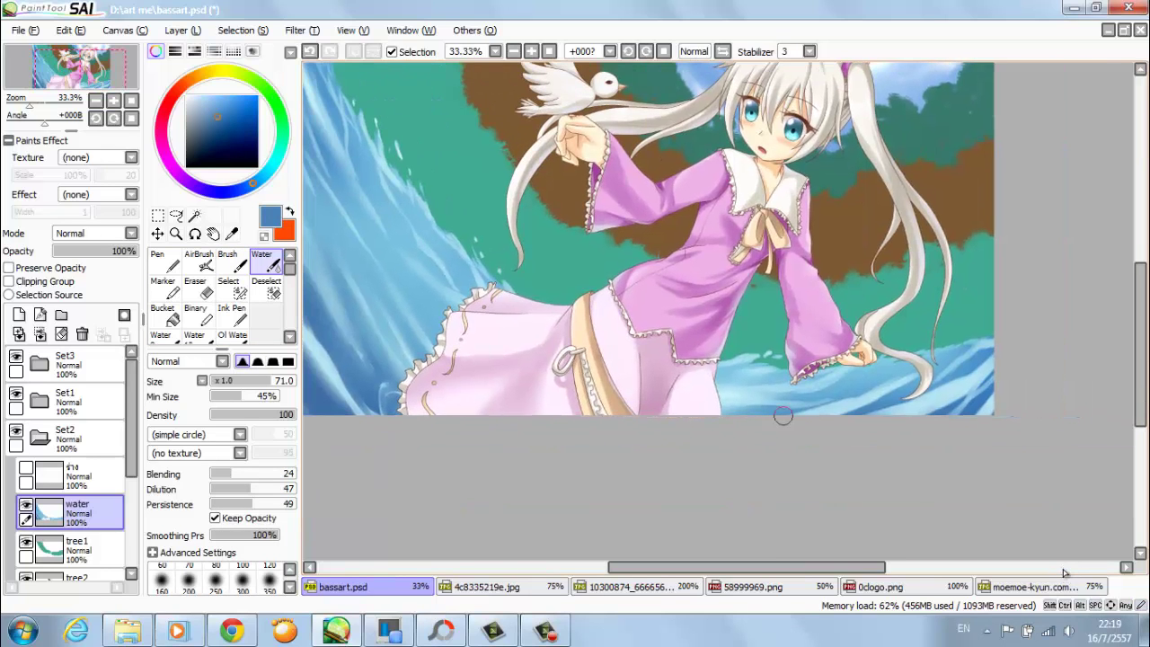
key("b")
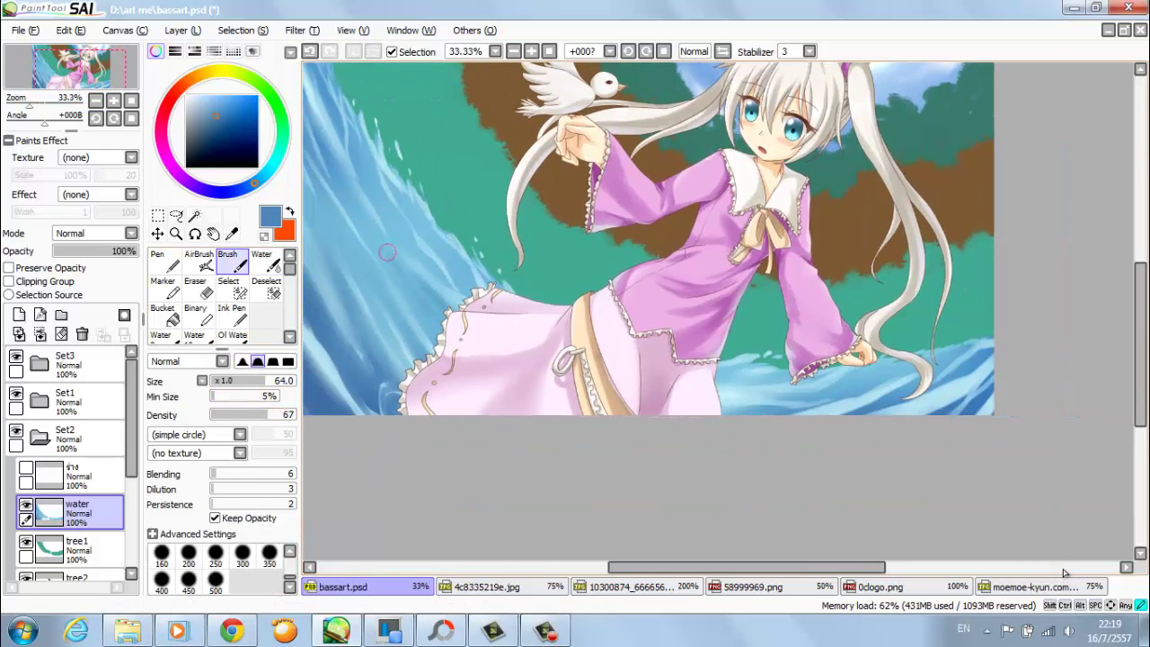
scroll(647, 270, "up", 2)
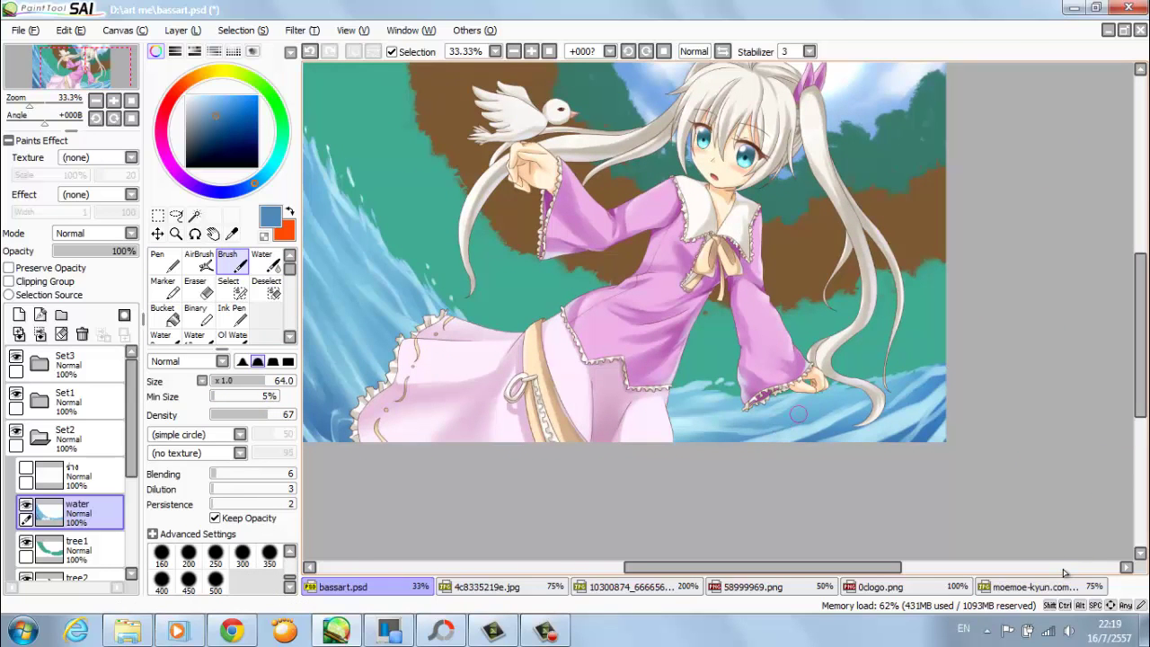
left_click_drag(1064, 573, 1062, 569)
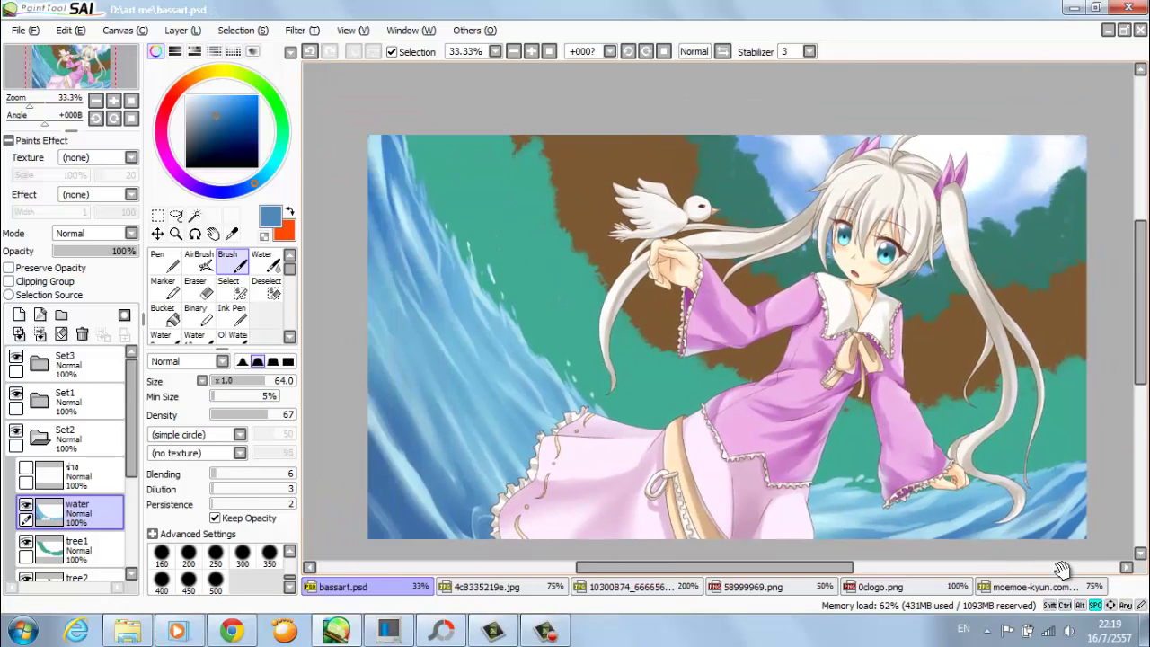
- Paint a small grey-brown rock amid the water streaks, with darker shading and light highlights, using size 43 and 17 brushes
key("ctrl+plus")
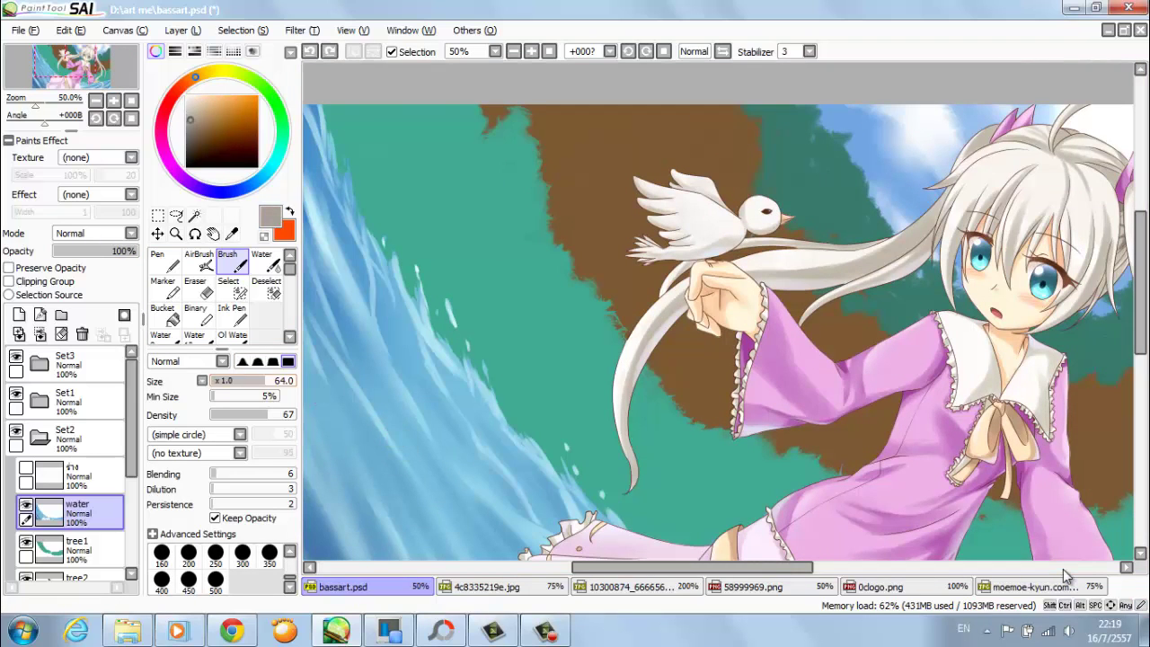
key("ctrl+plus")
key("ctrl+plus")
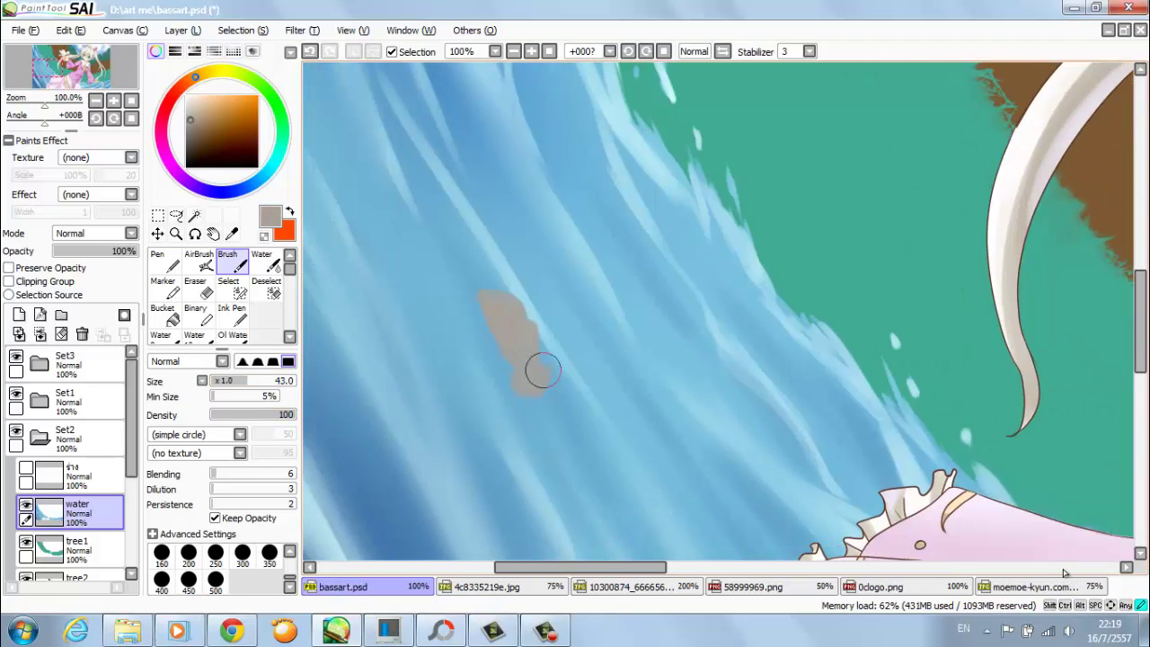
left_click_drag(483, 295, 503, 344)
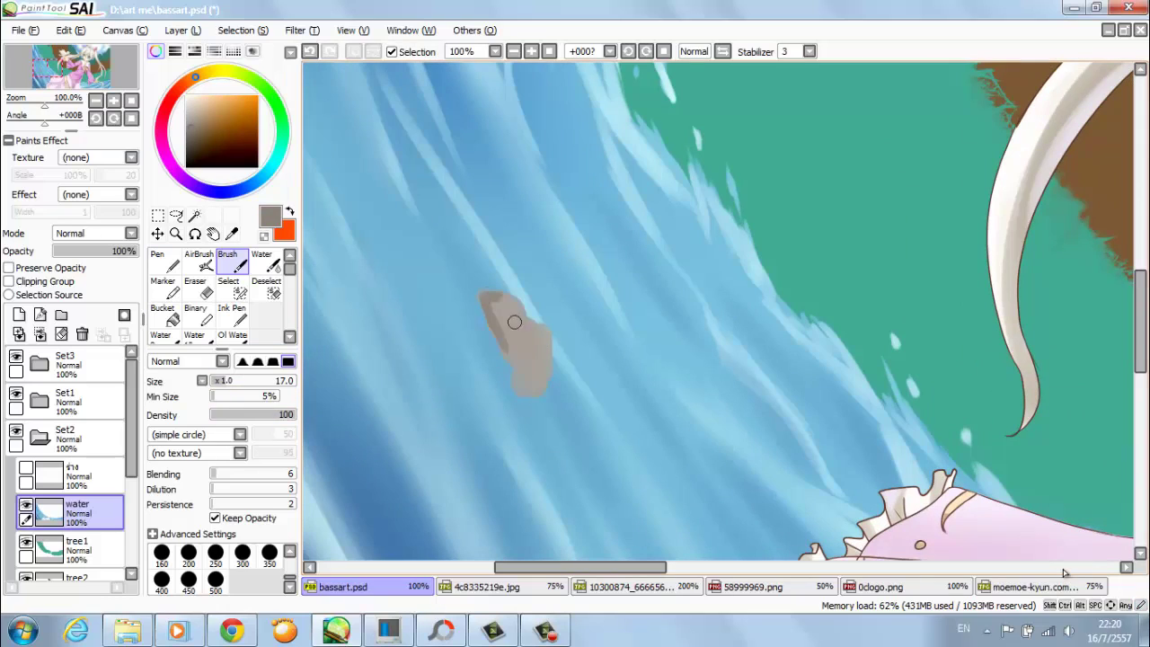
left_click(539, 381, "alt")
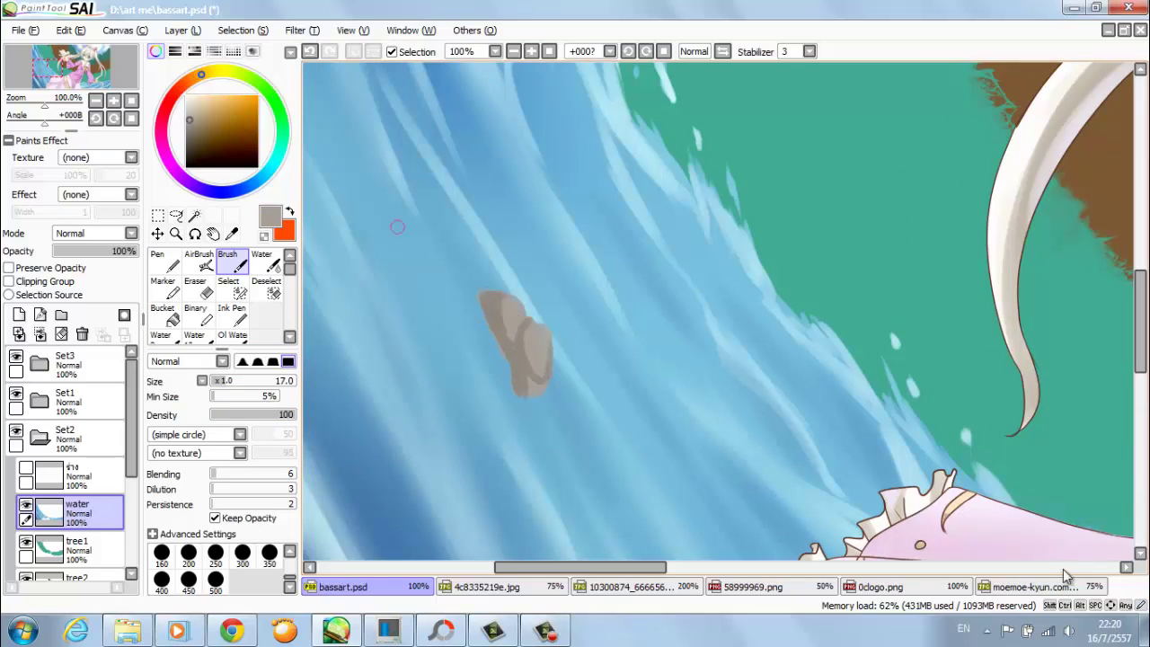
left_click(488, 306, "alt")
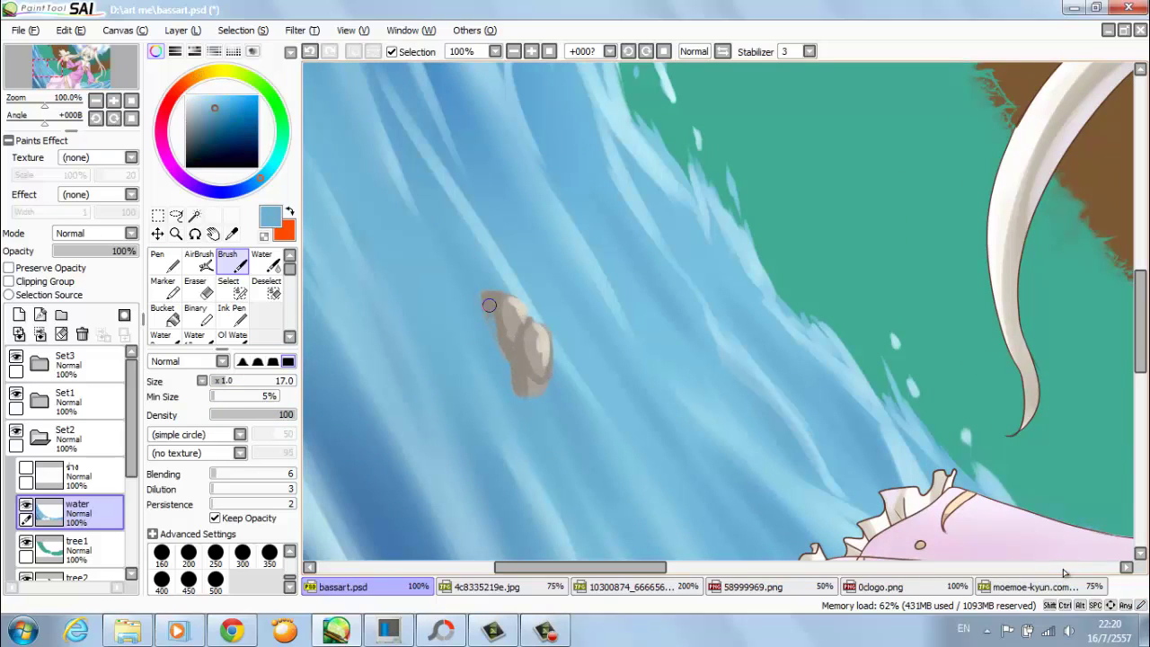
- Paint pale blue foam along the rock's edge with a size 9 brush
left_click(495, 324, "alt")
key("bracketleft")
key("bracketleft")
key("bracketleft")
key("bracketleft")
key("bracketleft")
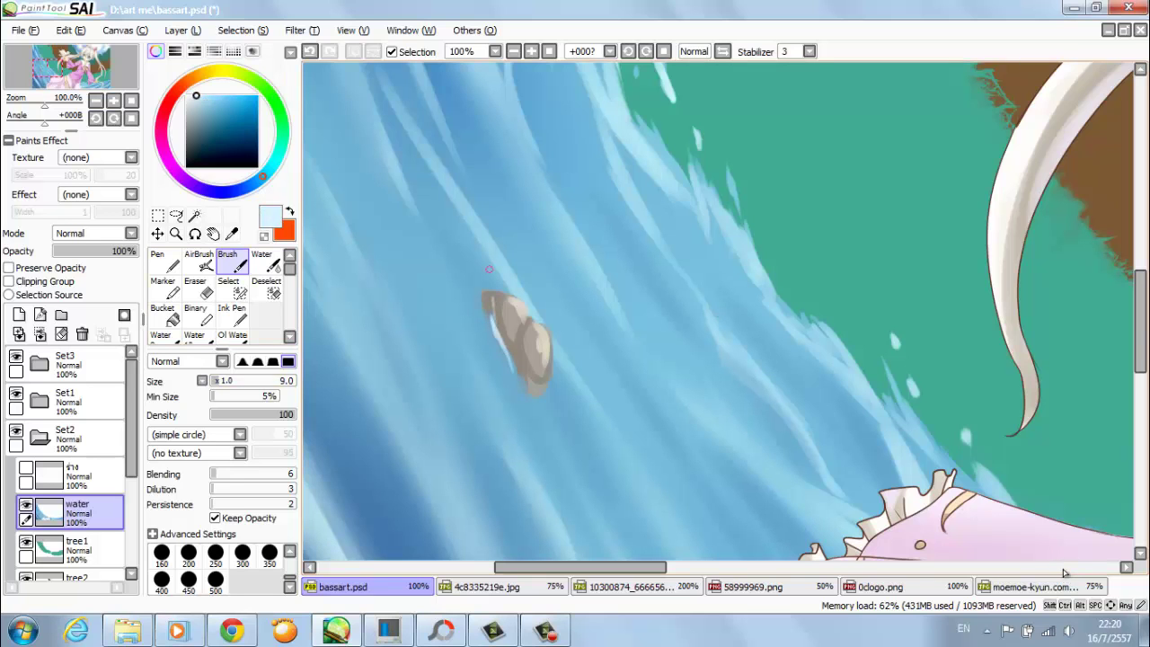
key("minus")
key("minus")
key("minus")
key("minus")
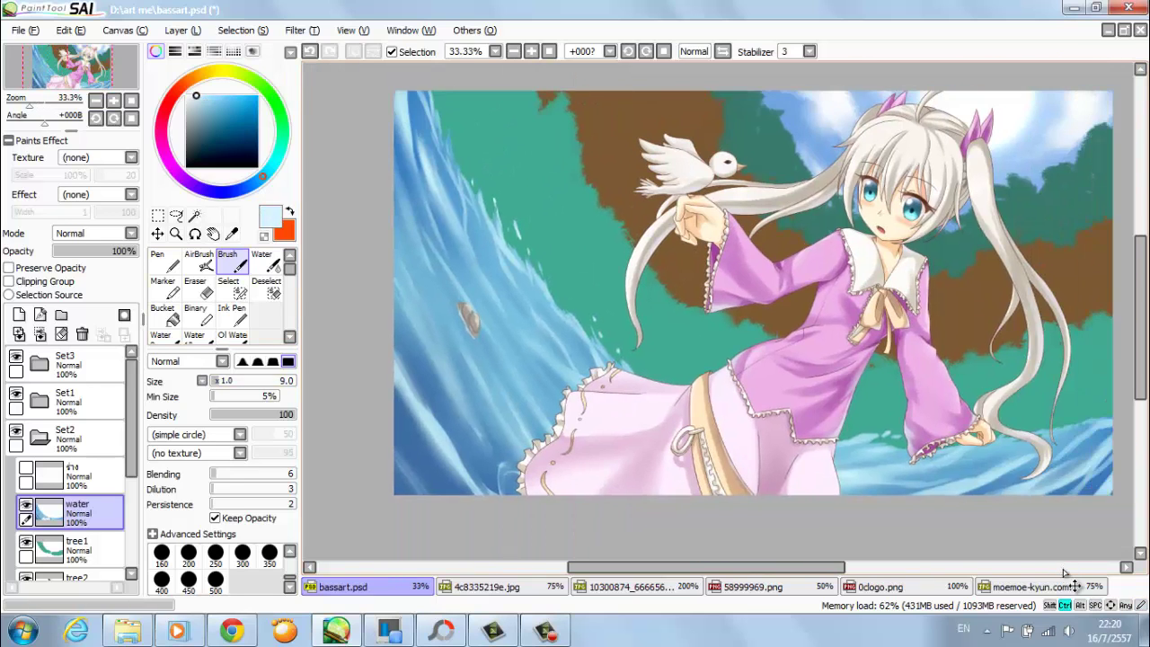
key("plus")
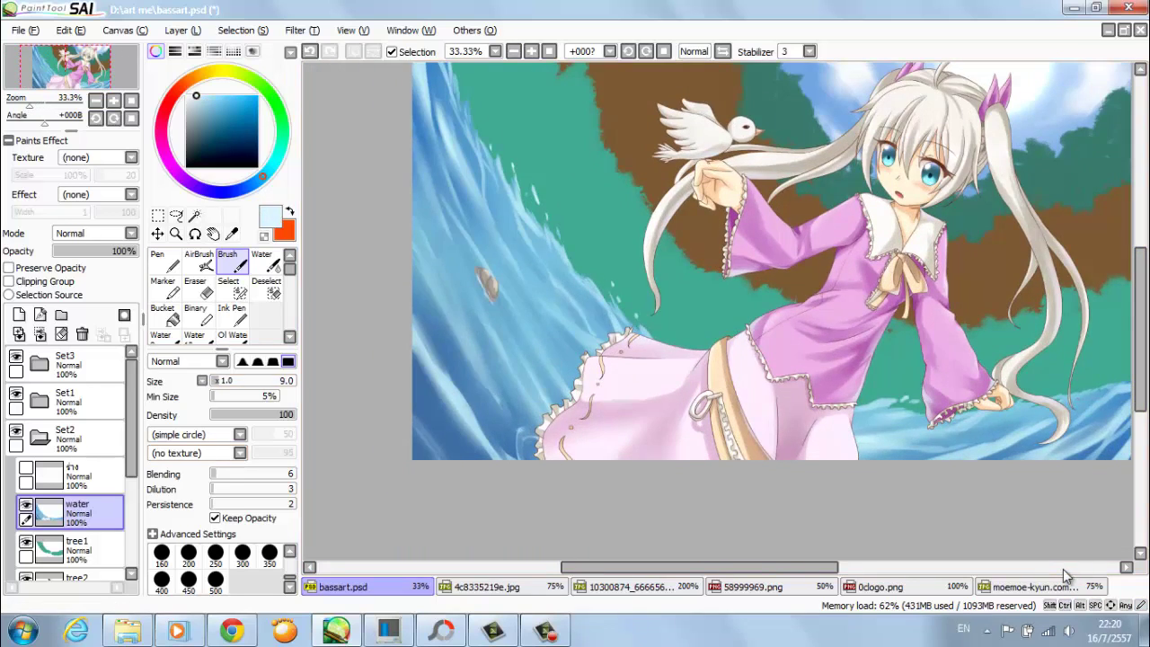
- Try the Checker 1 pt texture on the water layer
key("alt+Down")
key("Down")
key("Down")
key("Down")
key("Down")
key("Return")
key("plus")
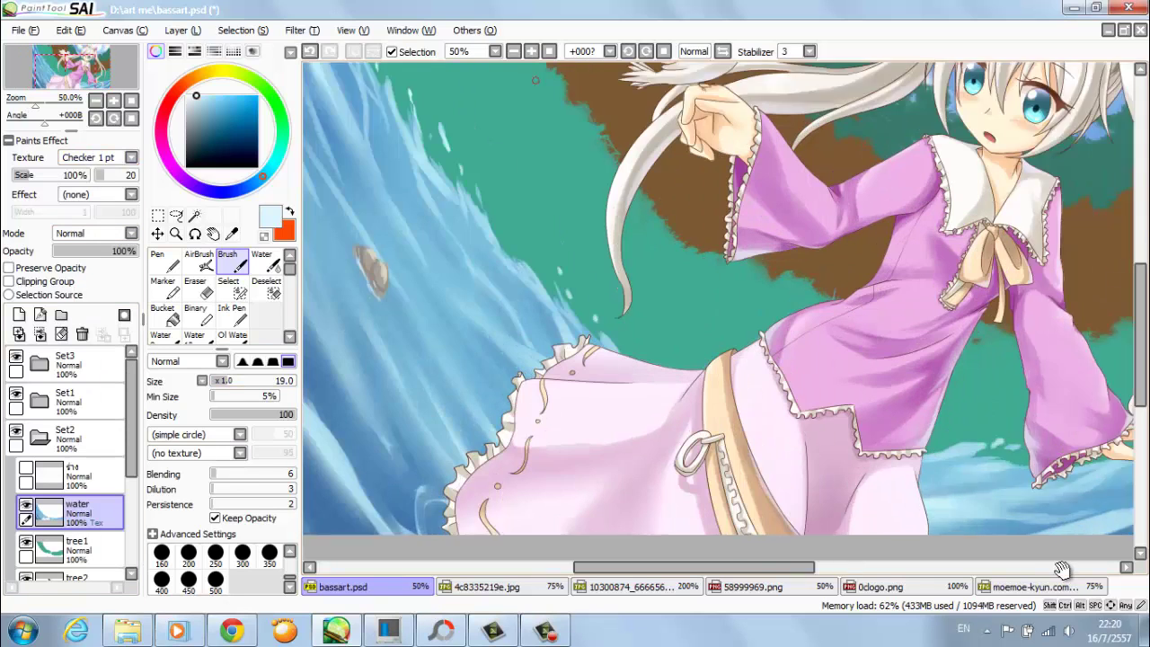
- Try the Gore 1 pt, Newsprint and Screentone0 textures on the water layer at strength 74
key("alt+Down")
key("Down")
key("Down")
key("Down")
key("Down")
key("Down")
key("Down")
key("Down")
key("Down")
key("Down")
key("Down")
key("Down")
key("Return")
key("Down")
key("Down")
key("Down")
key("Down")
key("Down")
key("Down")
key("Down")
key("Down")
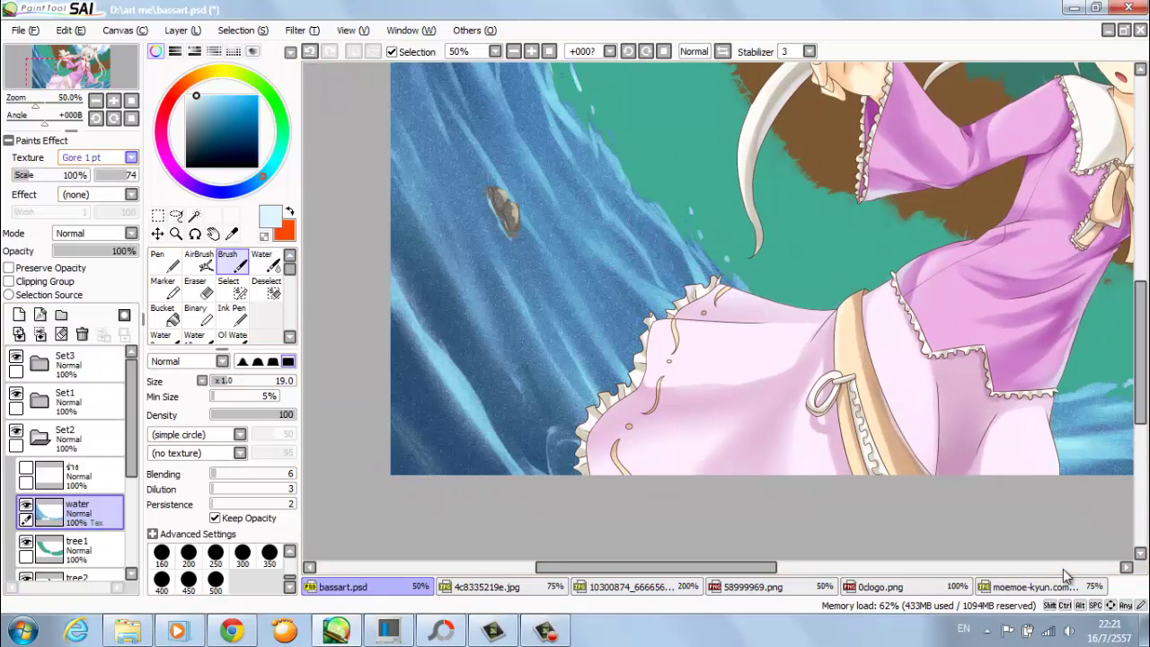
key("Down")
key("Down")
key("Down")
key("Down")
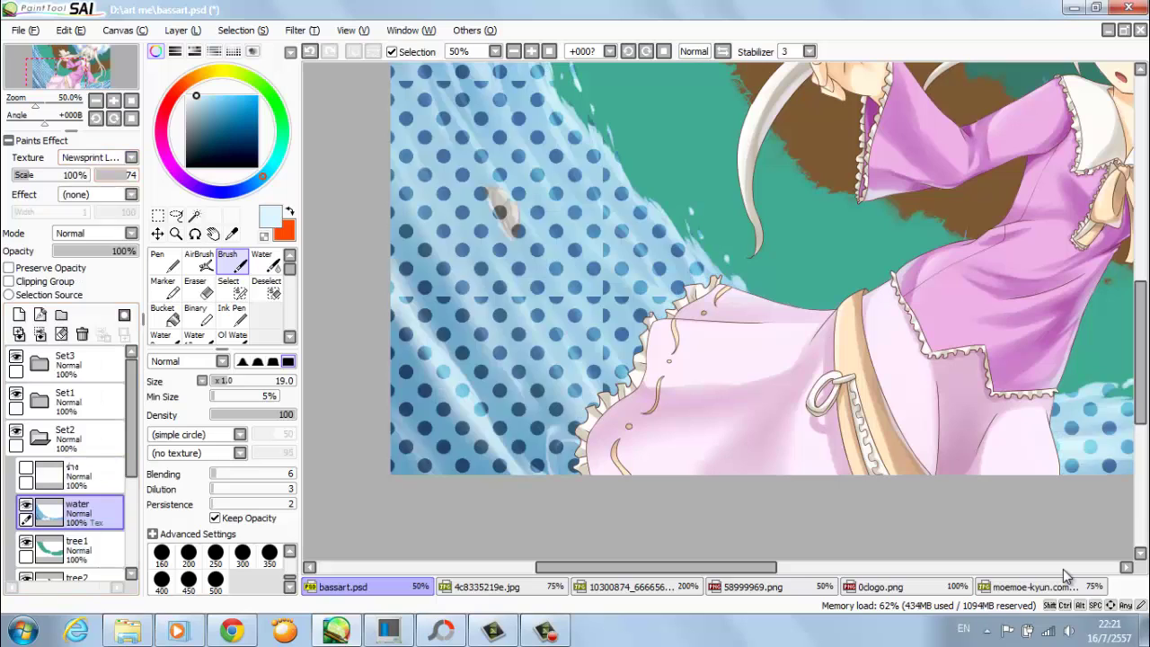
key("Down")
- Try the Texture 3 pt texture on the water layer
key("alt+Down")
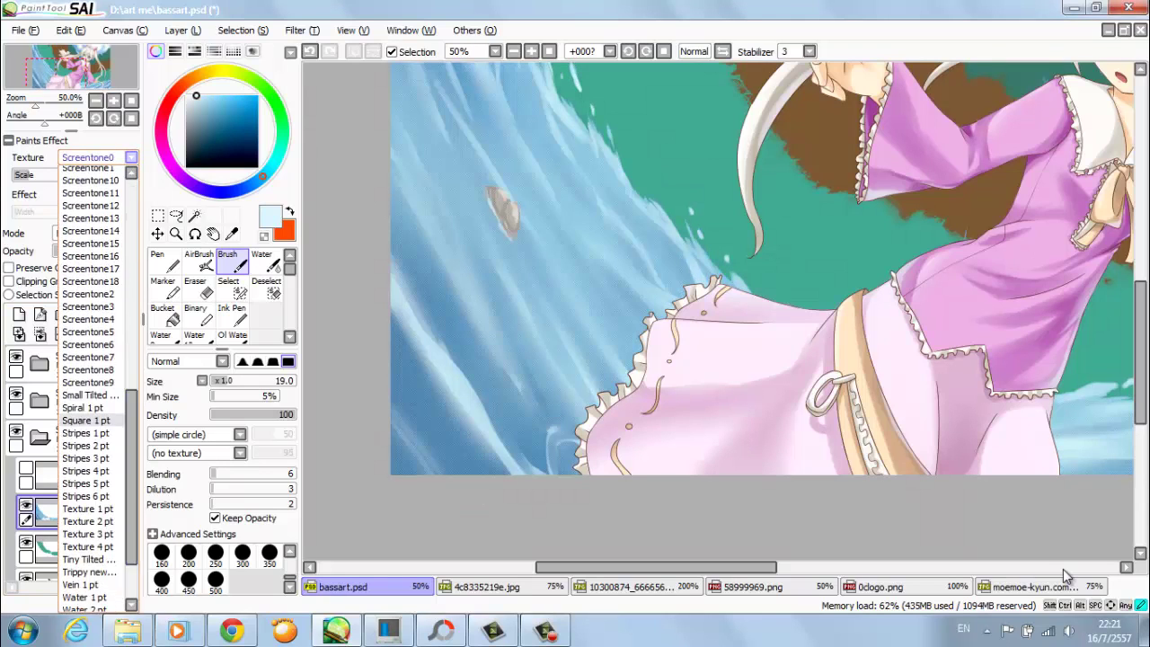
key("Down")
key("Down")
key("Down")
key("Down")
key("Return")
key("Down")
key("Down")
key("Down")
key("Down")
key("Down")
key("Down")
- Apply the Water 1 pt texture to the water layer with scale 388% and strength 32
key("alt+Down")
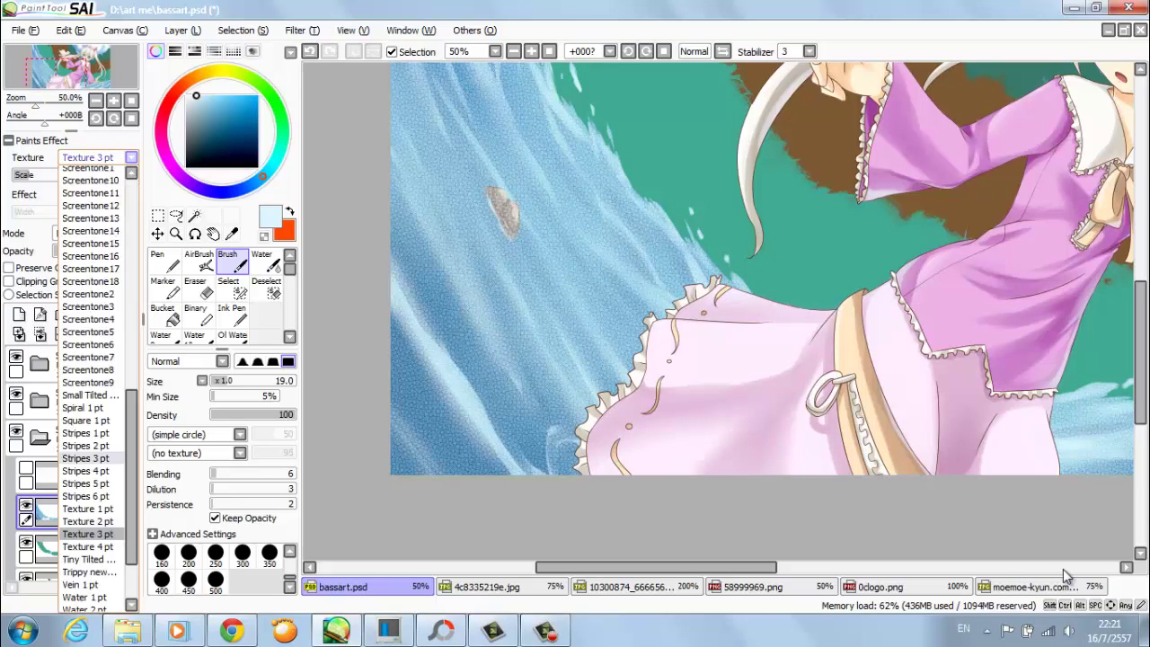
key("Down")
key("Down")
key("Down")
key("Down")
key("Down")
key("Down")
key("Down")
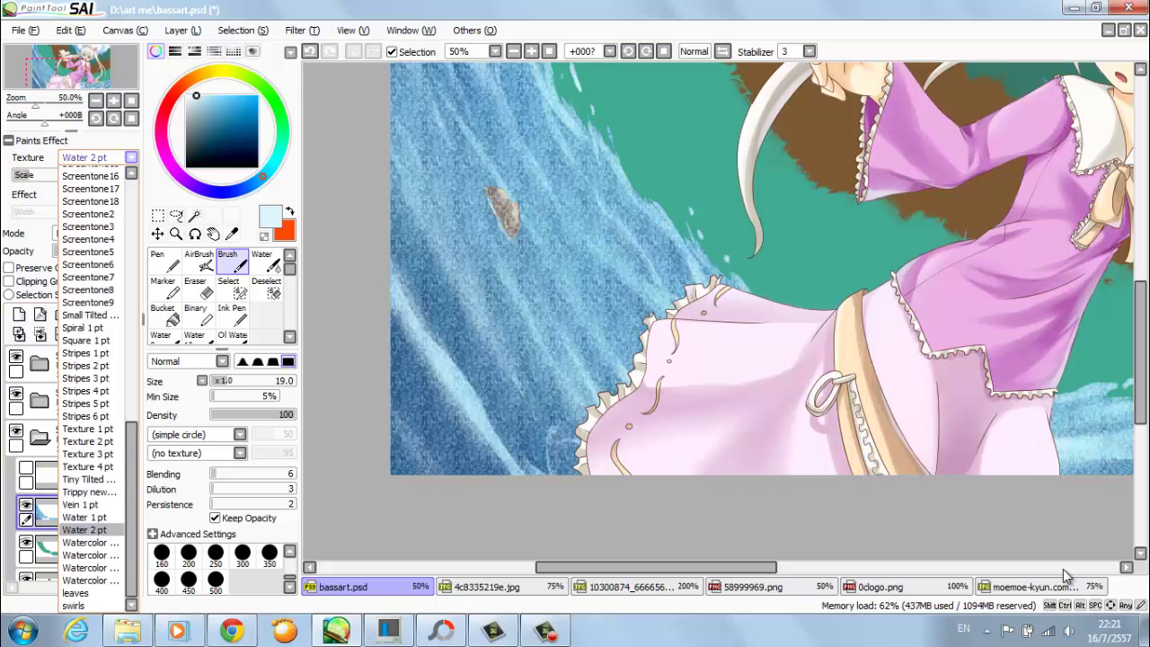
key("Return")
key("Right")
key("Right")
key("Right")
key("Right")
key("Right")
key("Right")
key("Right")
key("Right")
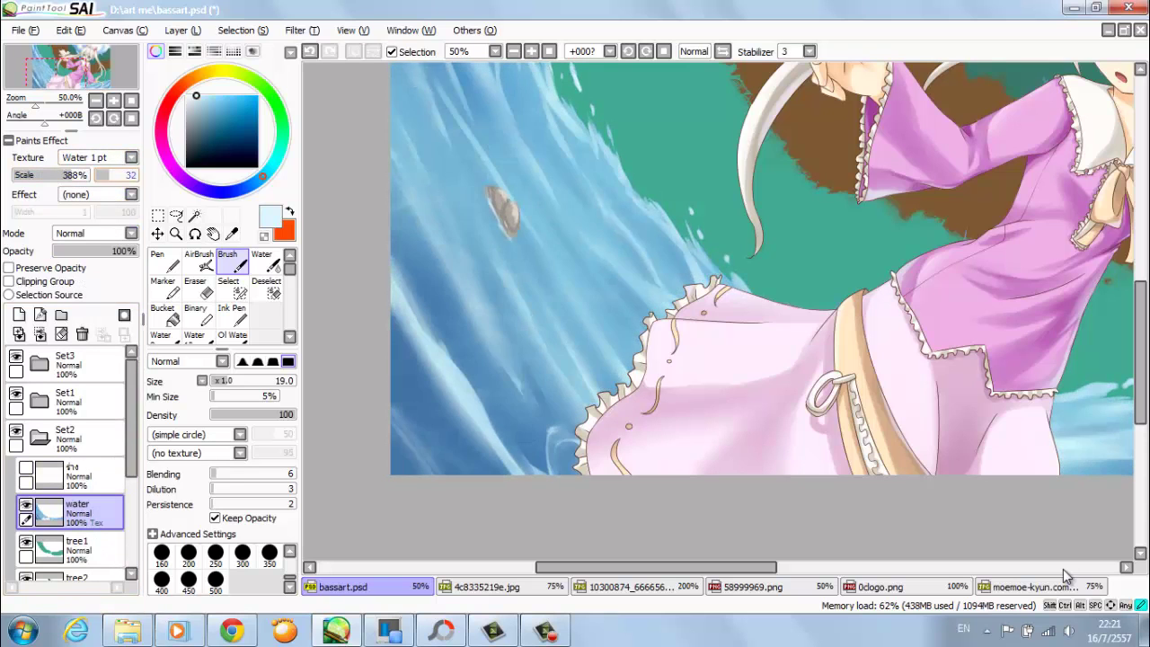
- Airbrush soft pale blue highlights over the water beside and below the girl on the Lumi & Shade clipping layer
key("minus")
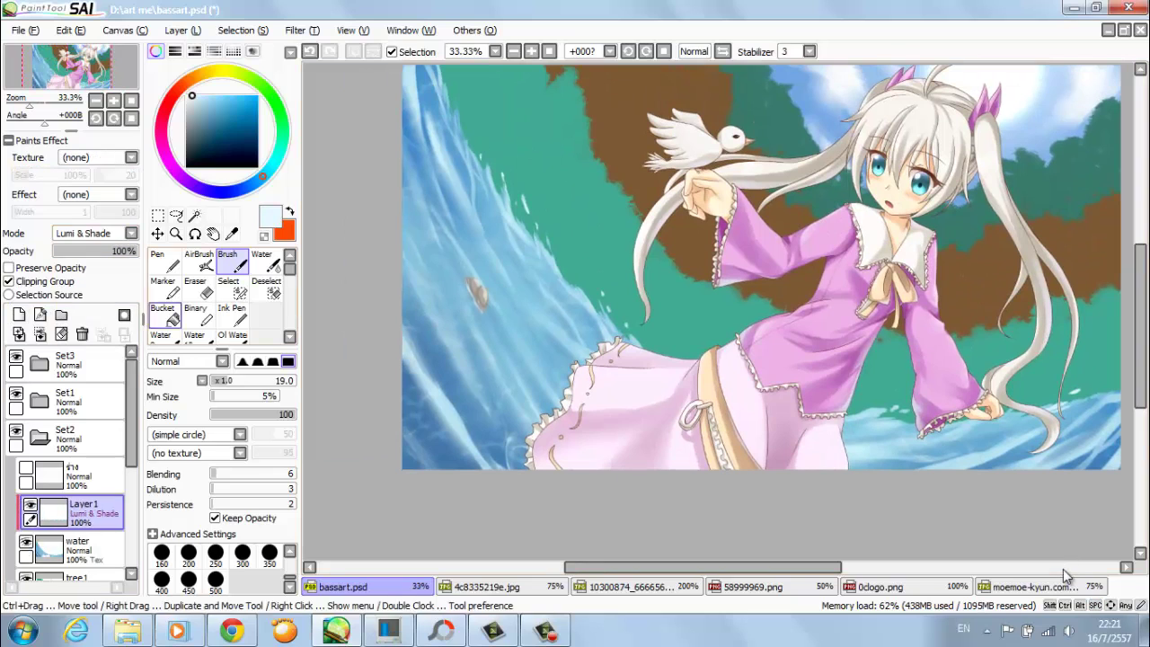
left_click(199, 261)
left_click_drag(436, 265, 489, 363)
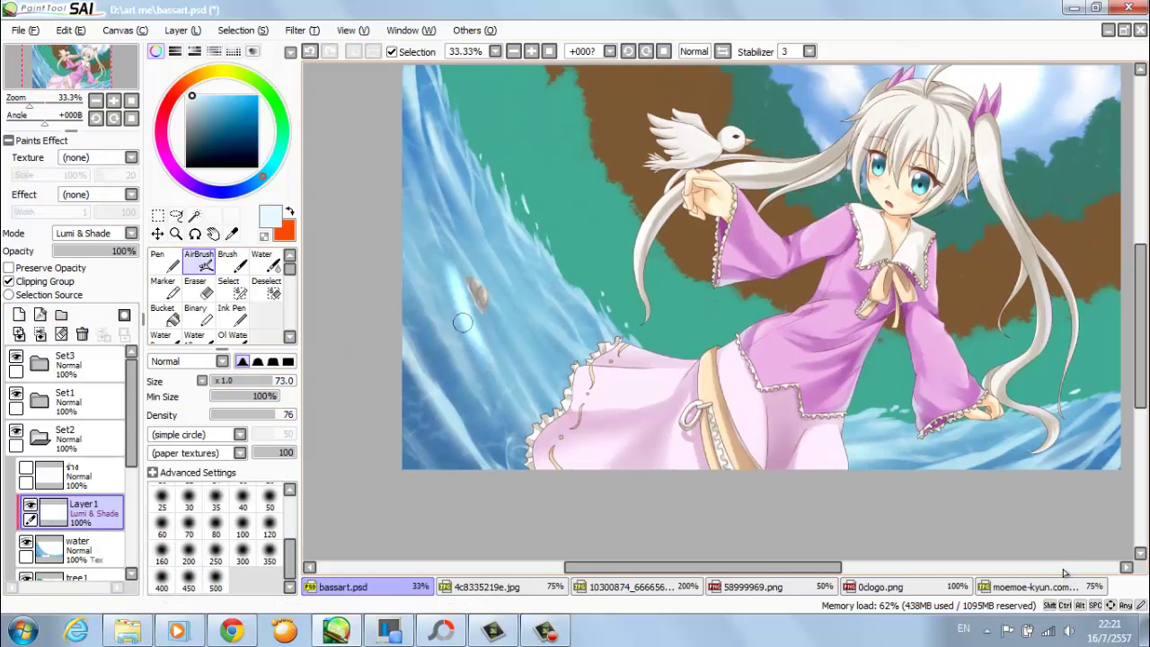
left_click_drag(406, 205, 499, 394)
left_click_drag(495, 223, 557, 286)
left_click_drag(486, 166, 567, 341)
left_click_drag(517, 292, 566, 409)
left_click_drag(445, 346, 494, 418)
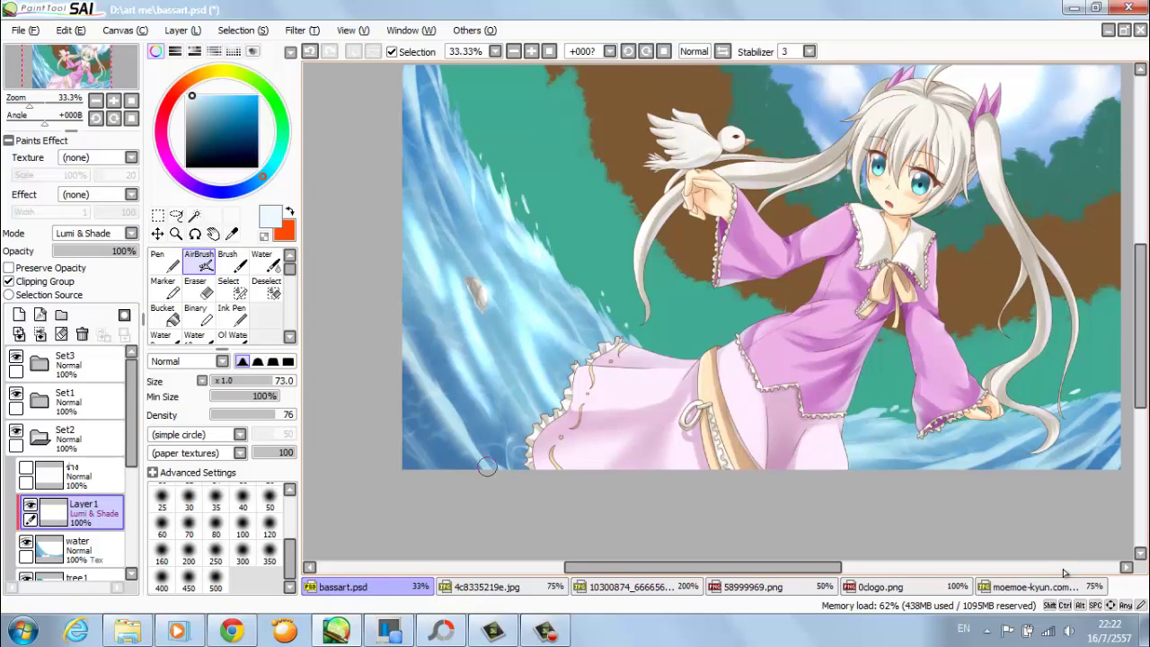
left_click_drag(404, 376, 494, 474)
mouse_move(921, 472)
left_mouse_down()
mouse_move(791, 427)
mouse_move(988, 359)
left_mouse_up()
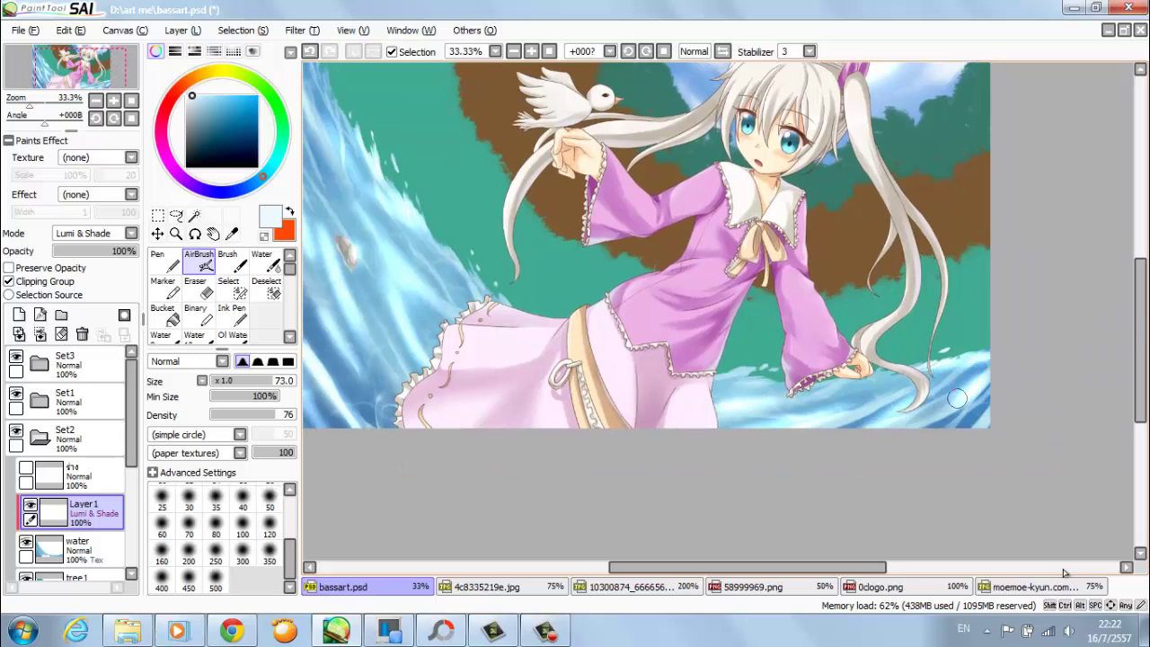
left_click_drag(808, 359, 965, 410)
- Lower the highlight layer's opacity to 46% and merge it into the water layer
left_click(90, 250)
key("minus")
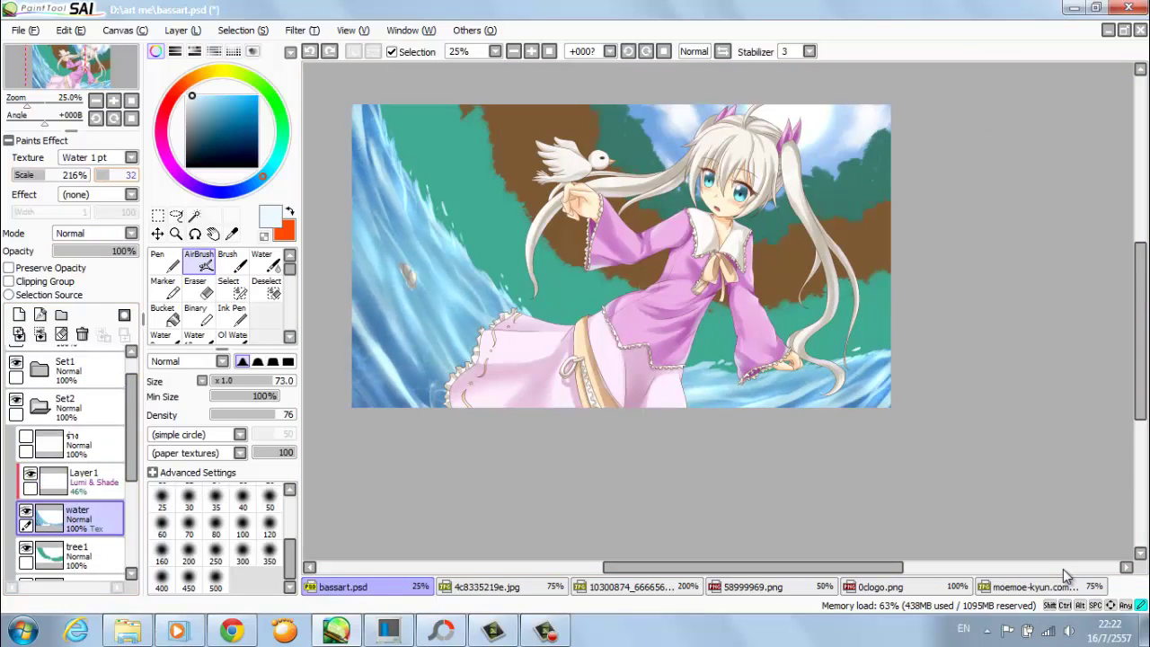
key("ctrl+e")
- Brush dark brown trunk streaks onto the treen layer around the bird at about size 52 and density 51
key("Down")
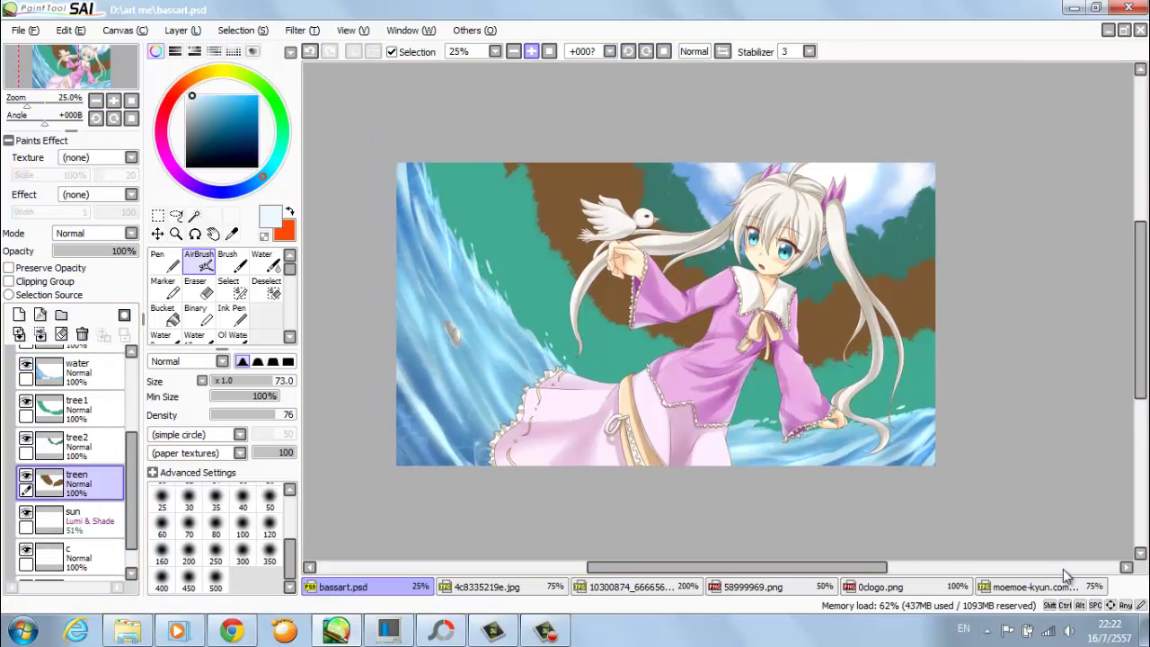
key("plus")
key("b")
left_click_drag(313, 330, 527, 354)
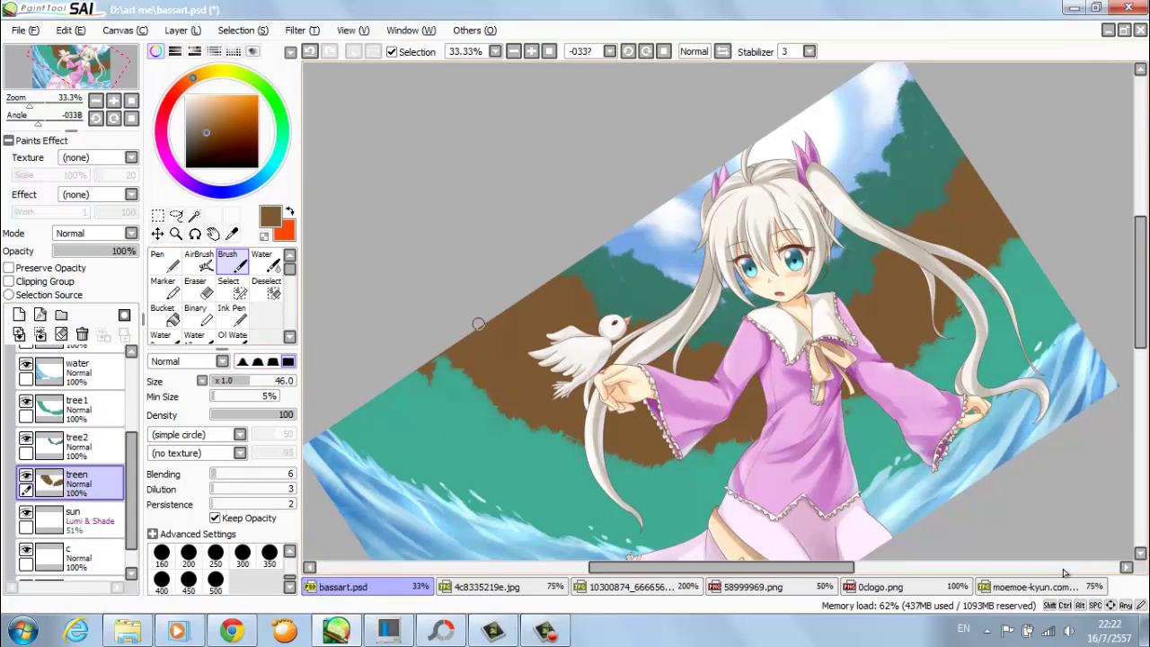
key("bracketright")
left_click_drag(517, 306, 495, 409)
mouse_move(539, 274)
left_mouse_down()
mouse_move(543, 427)
mouse_move(531, 355)
mouse_move(521, 429)
left_mouse_up()
key("bracketleft")
left_click_drag(556, 322, 573, 277)
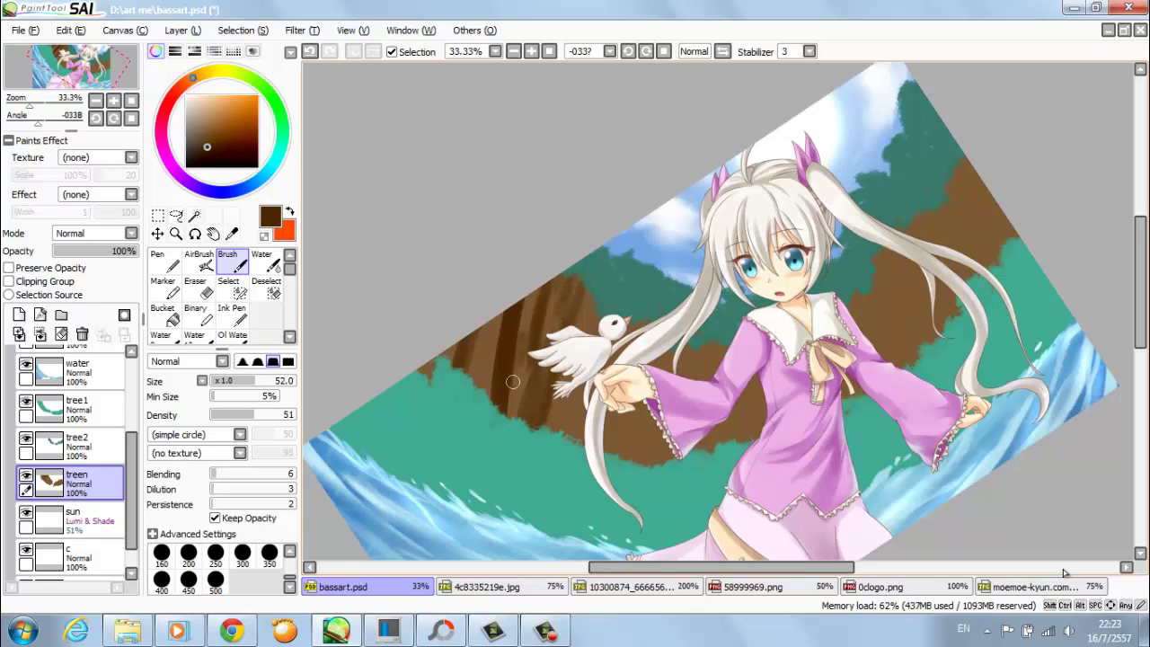
key("Home")
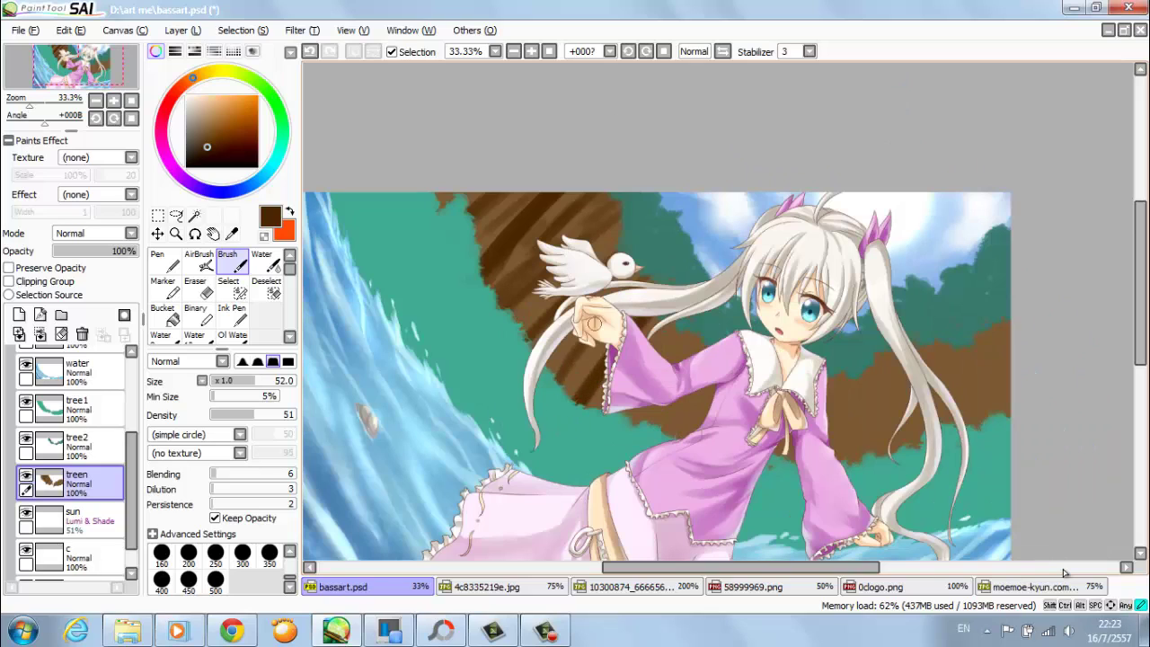
- Paint vertical dark brown streaks on the brown tree area behind the girl's twintail
left_click_drag(692, 409, 613, 362)
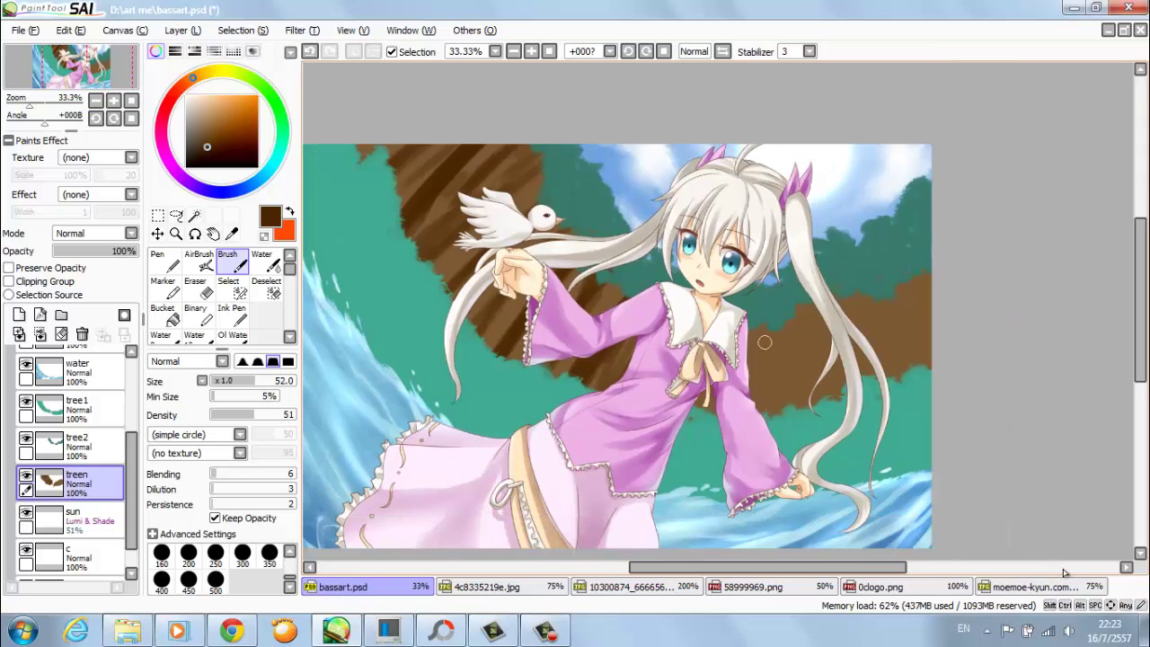
left_click_drag(763, 325, 759, 415)
left_click_drag(798, 307, 790, 410)
left_click_drag(823, 293, 819, 399)
left_click_drag(852, 291, 868, 379)
left_click_drag(889, 289, 903, 376)
left_click_drag(925, 270, 931, 361)
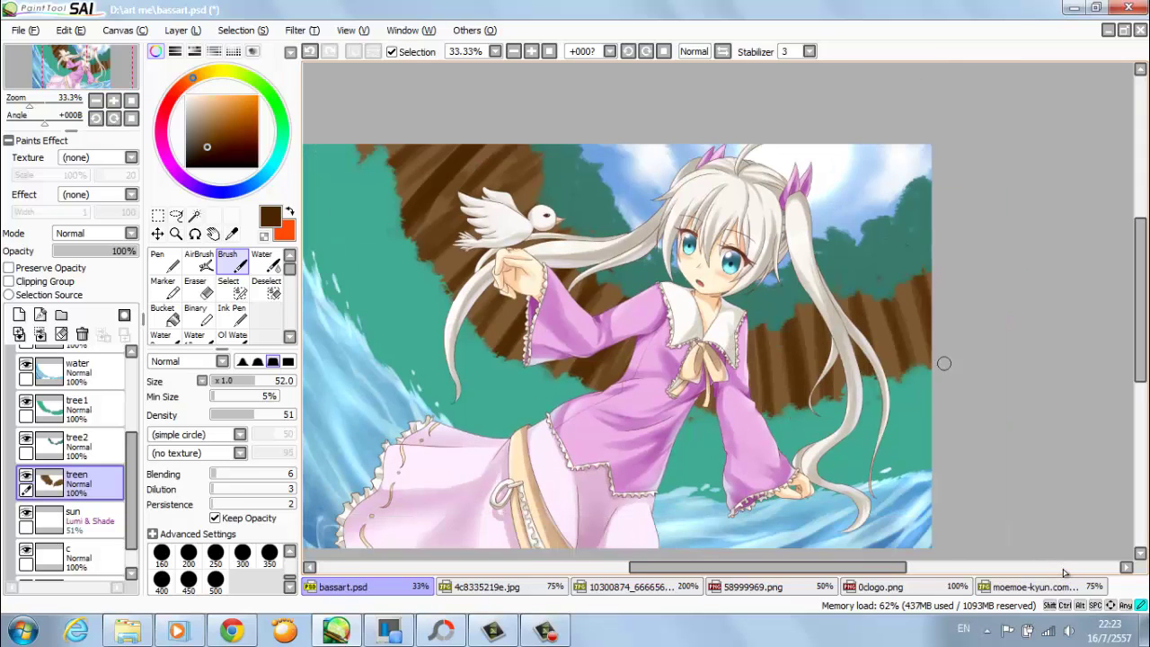
- Refine the trunk streaks with lighter brown and near-black brown strokes
left_click(424, 324, "alt")
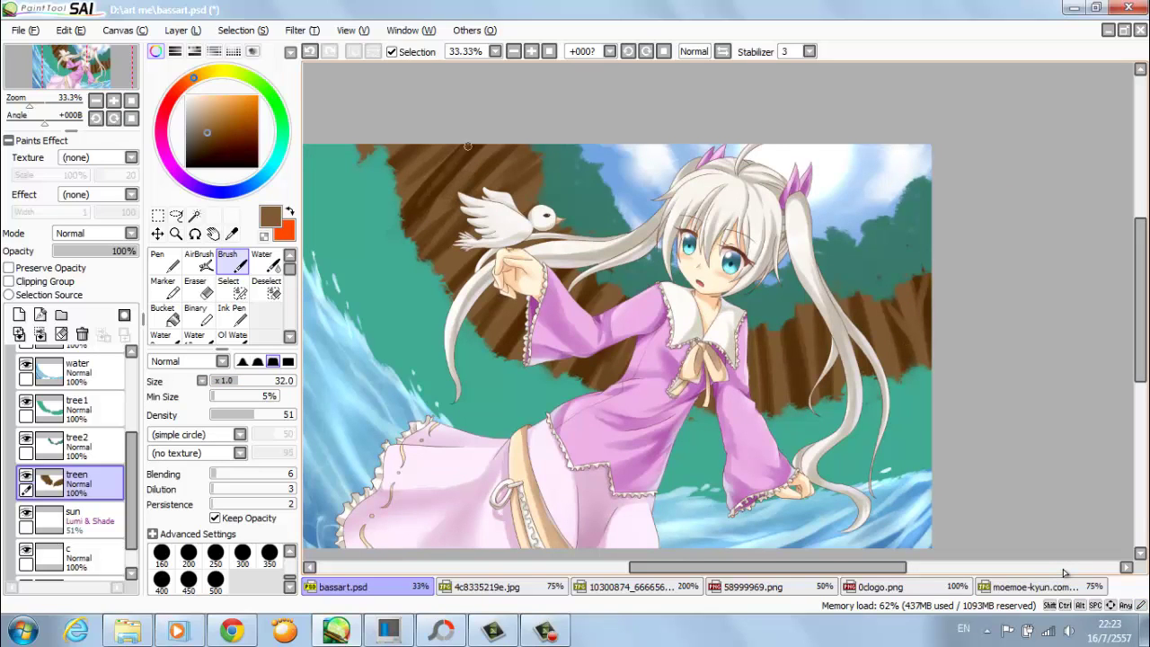
left_click_drag(468, 146, 445, 249)
left_click(520, 438, "alt")
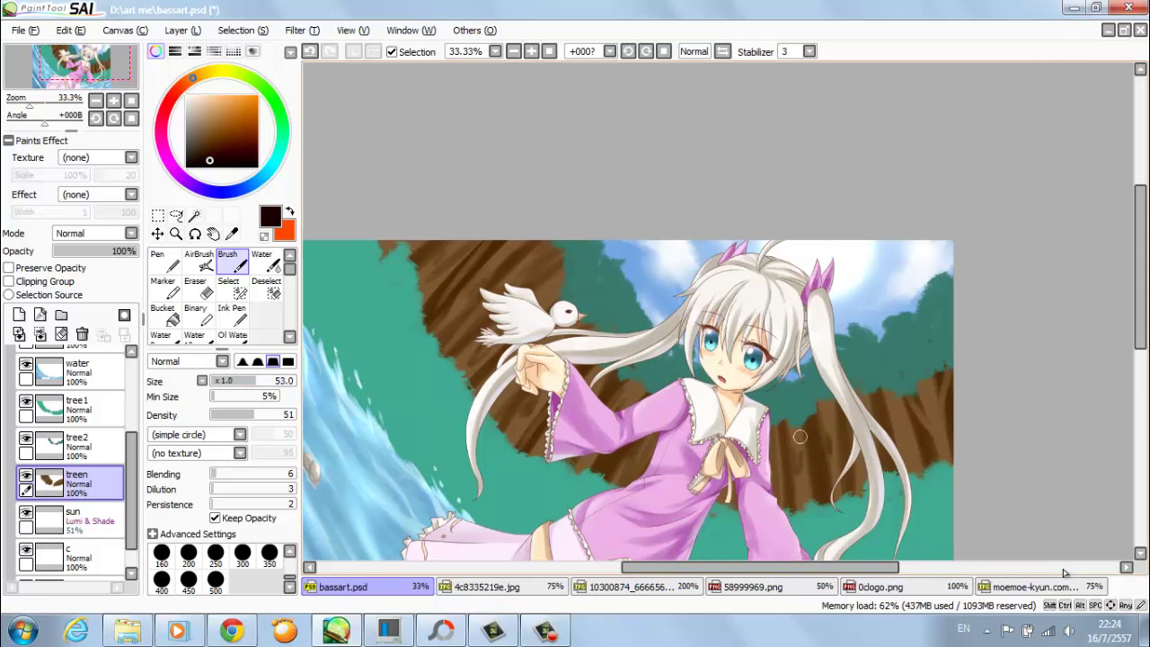
mouse_move(800, 437)
left_mouse_down()
mouse_move(818, 473)
mouse_move(815, 425)
left_mouse_up()
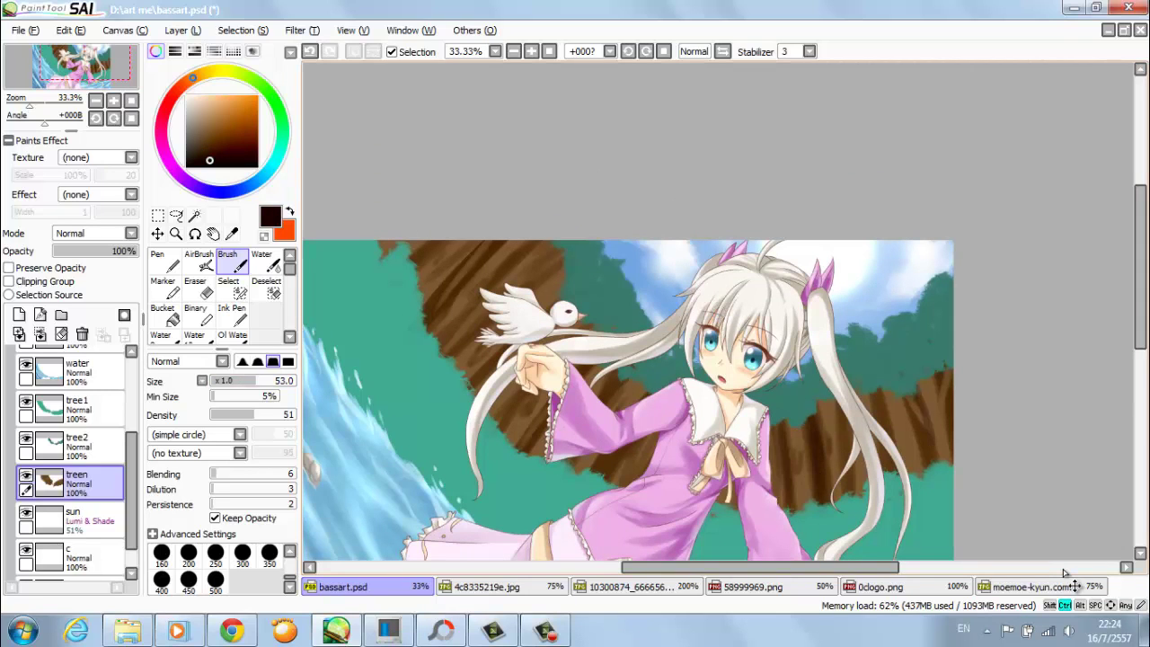
left_click_drag(930, 463, 928, 416)
- Preserve the treen layer's opacity and airbrush dark brown shading on it with the Branches shape, size 120 and density 45
key("v")
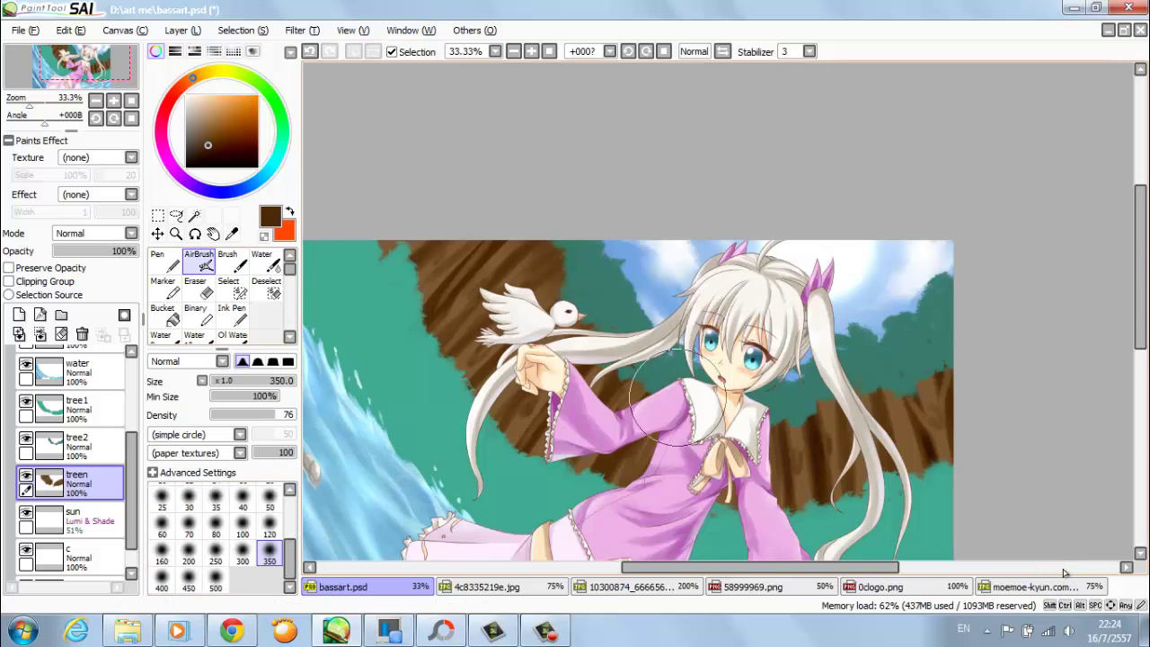
scroll(1019, 300, "down", 2)
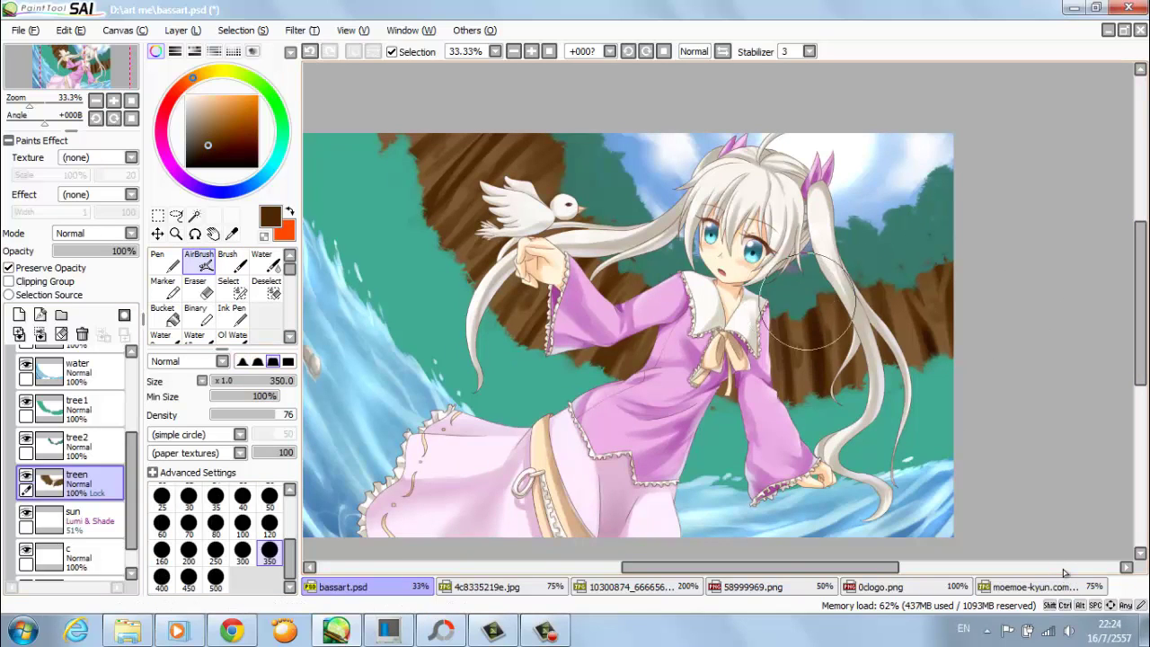
key("bracketleft")
key("bracketleft")
key("bracketleft")
key("bracketleft")
key("bracketleft")
left_click(200, 158)
left_click_drag(275, 414, 254, 414)
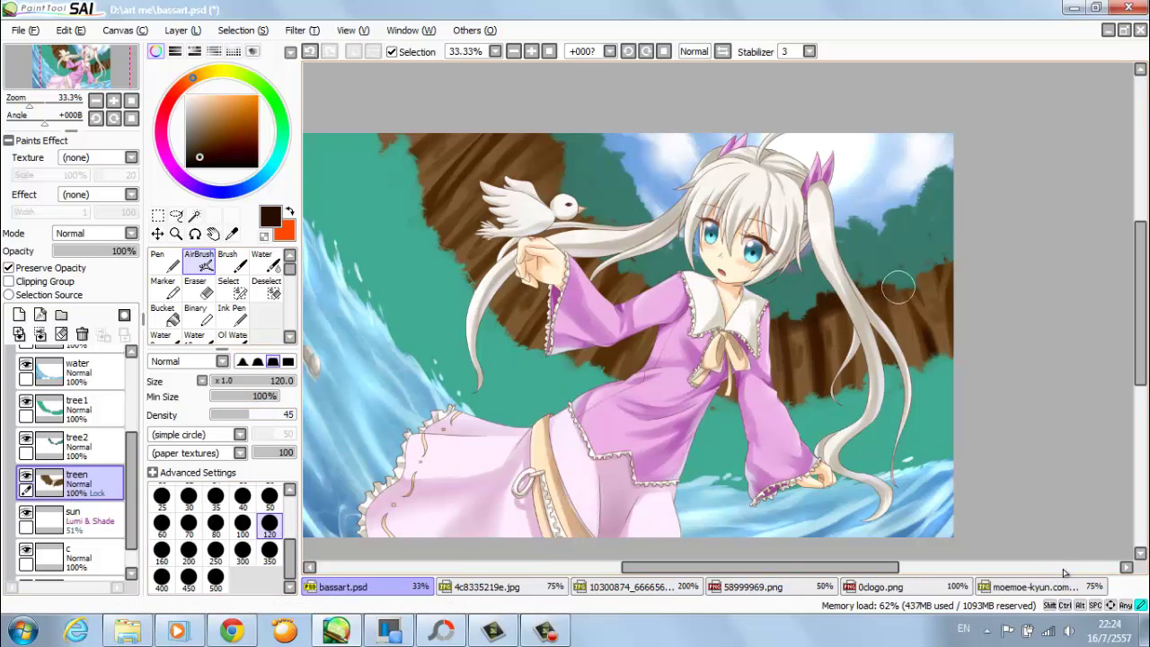
left_click(198, 434)
left_click(171, 512)
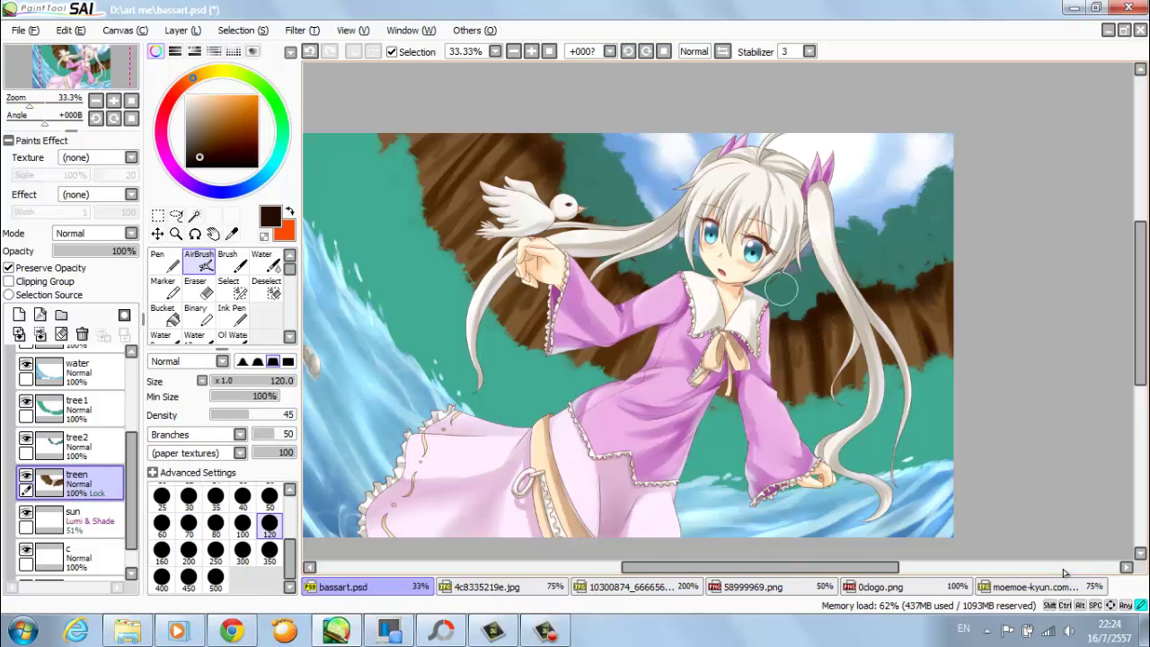
left_click_drag(768, 343, 759, 444)
- Airbrush lighter green foliage onto the tree2 layer's bushes with the Branches shape at density 92
left_click(76, 442)
left_click(593, 257, "alt")
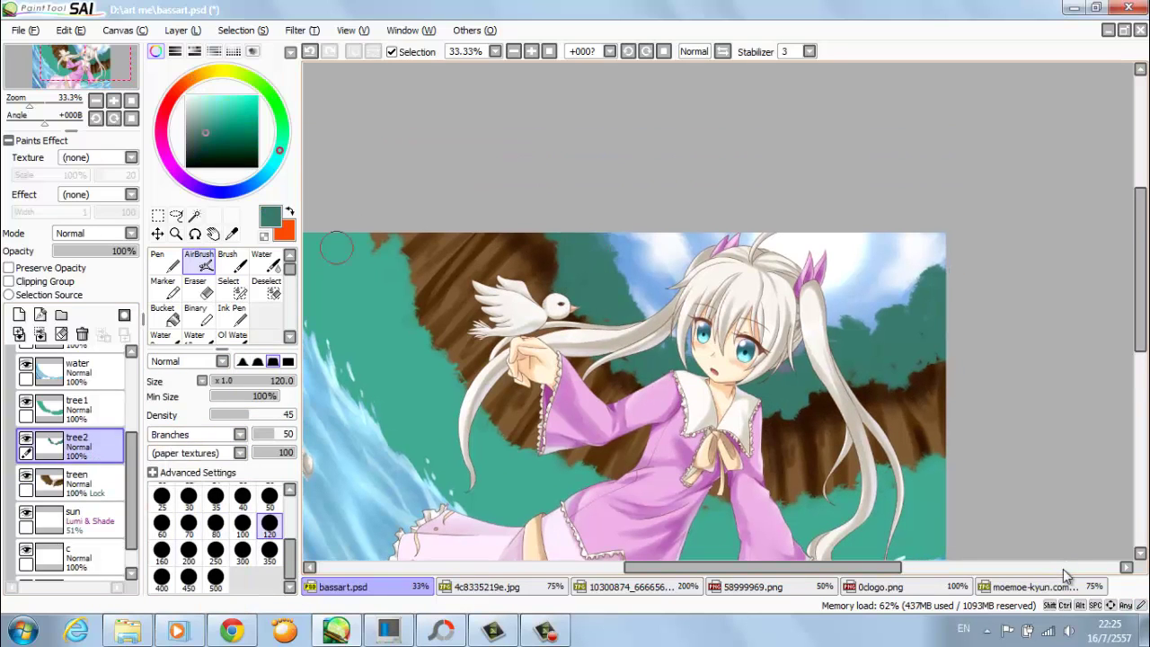
mouse_move(639, 296)
left_mouse_down()
mouse_move(539, 334)
mouse_move(785, 369)
left_mouse_up()
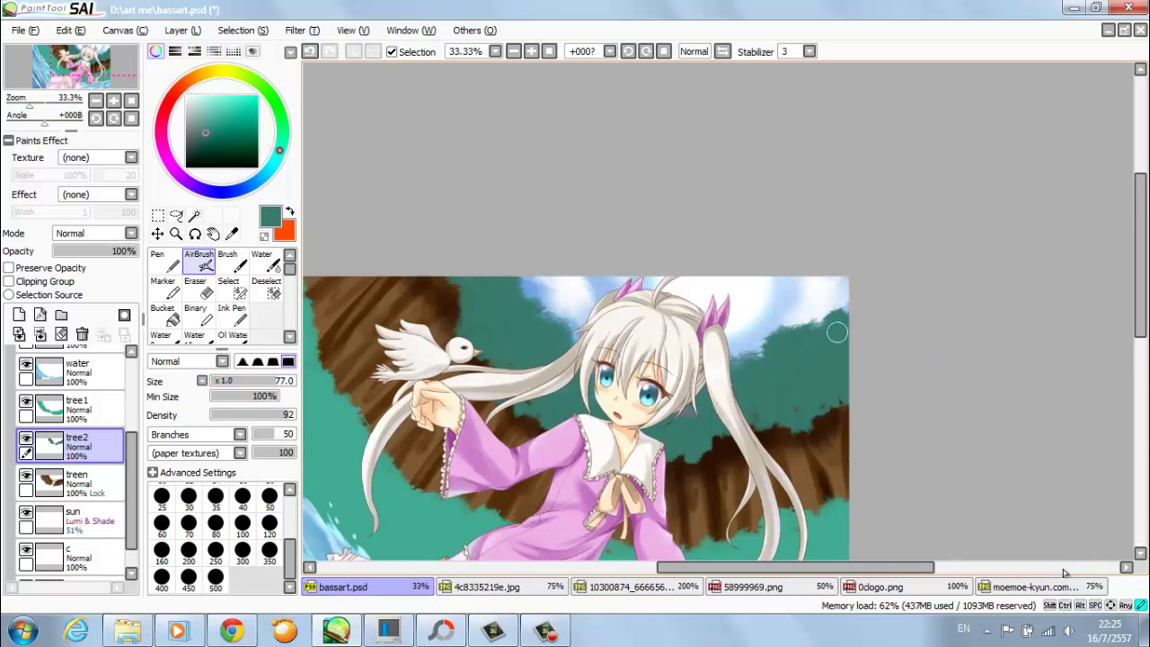
left_click_drag(521, 384, 569, 342)
mouse_move(571, 256)
left_mouse_down()
mouse_move(587, 227)
mouse_move(634, 195)
mouse_move(616, 167)
mouse_move(625, 229)
mouse_move(668, 235)
left_mouse_up()
left_click(258, 362)
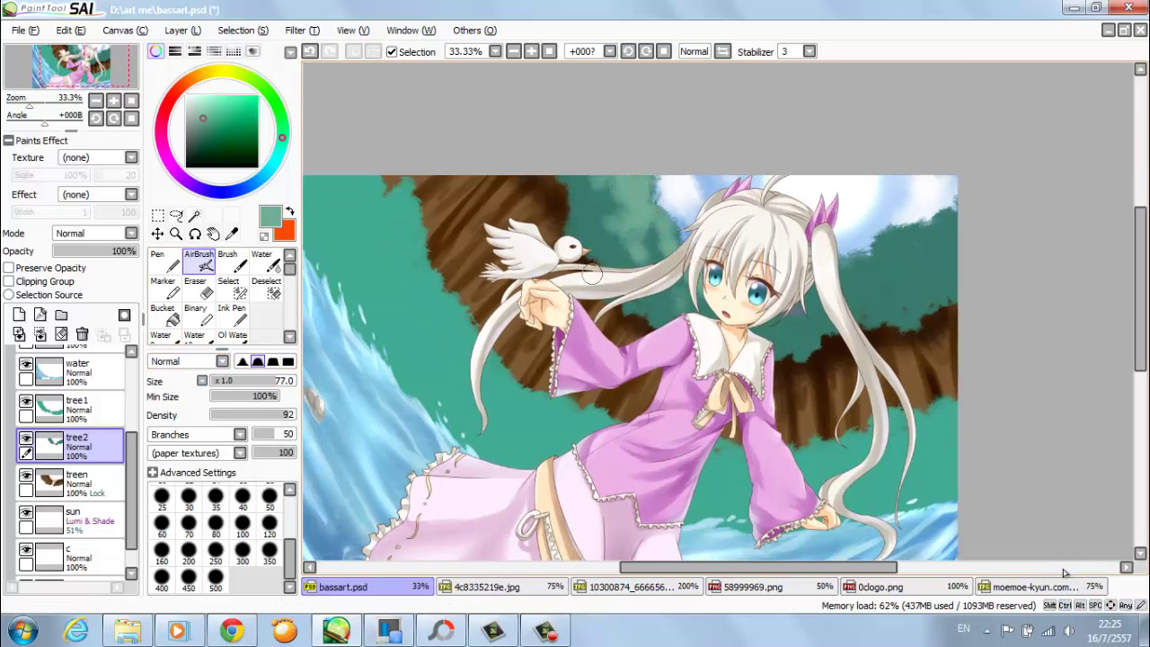
mouse_move(835, 267)
left_mouse_down()
mouse_move(907, 238)
mouse_move(885, 274)
mouse_move(899, 296)
mouse_move(788, 303)
left_mouse_up()
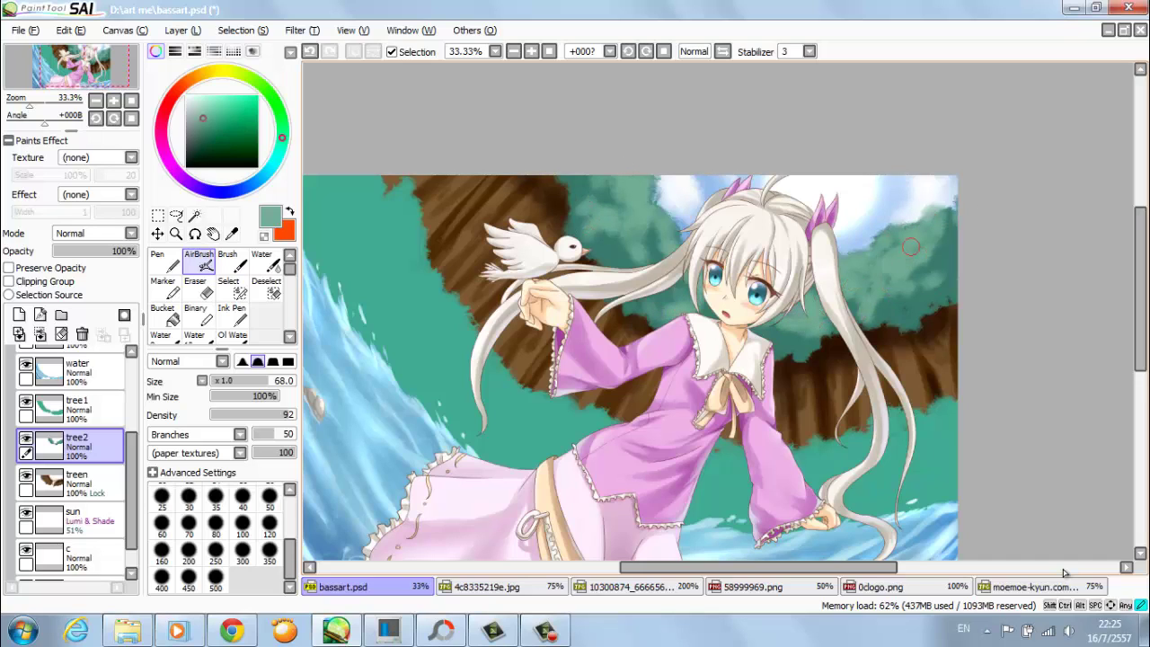
- Add dark green shadows and pale green highlights to the tree2 foliage with the airbrush
left_click(606, 259, "alt")
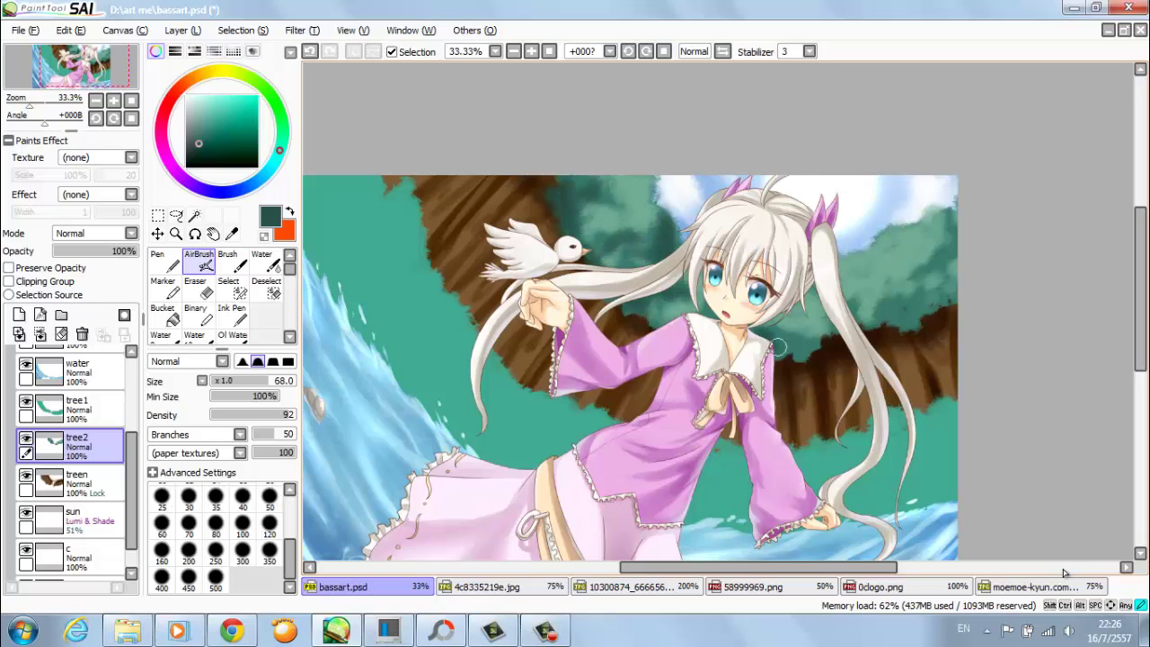
left_click_drag(755, 350, 913, 329)
left_click(943, 242, "alt")
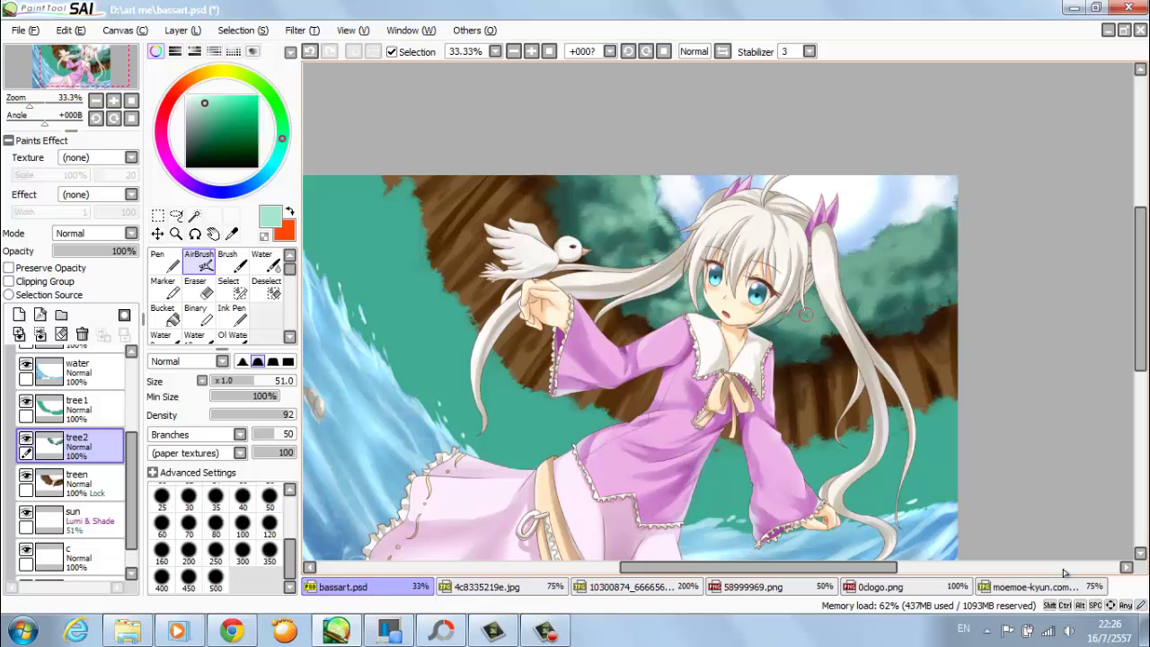
mouse_move(825, 338)
left_mouse_down()
mouse_move(885, 261)
mouse_move(917, 286)
left_mouse_up()
left_click(830, 307, "alt")
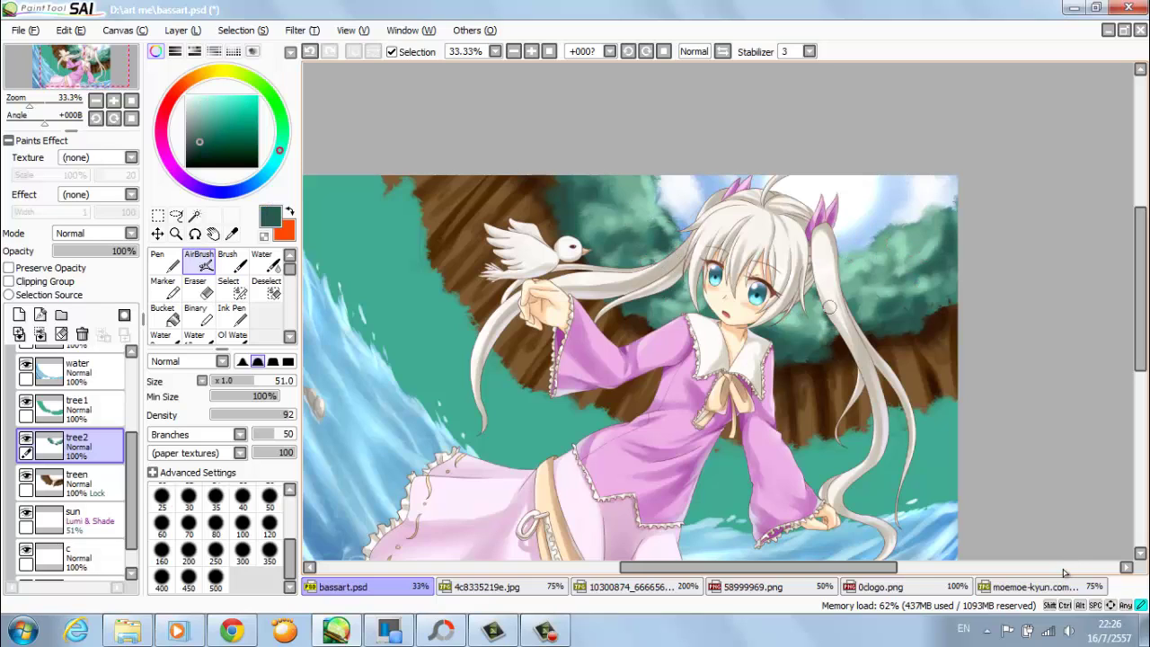
left_click(643, 236, "alt")
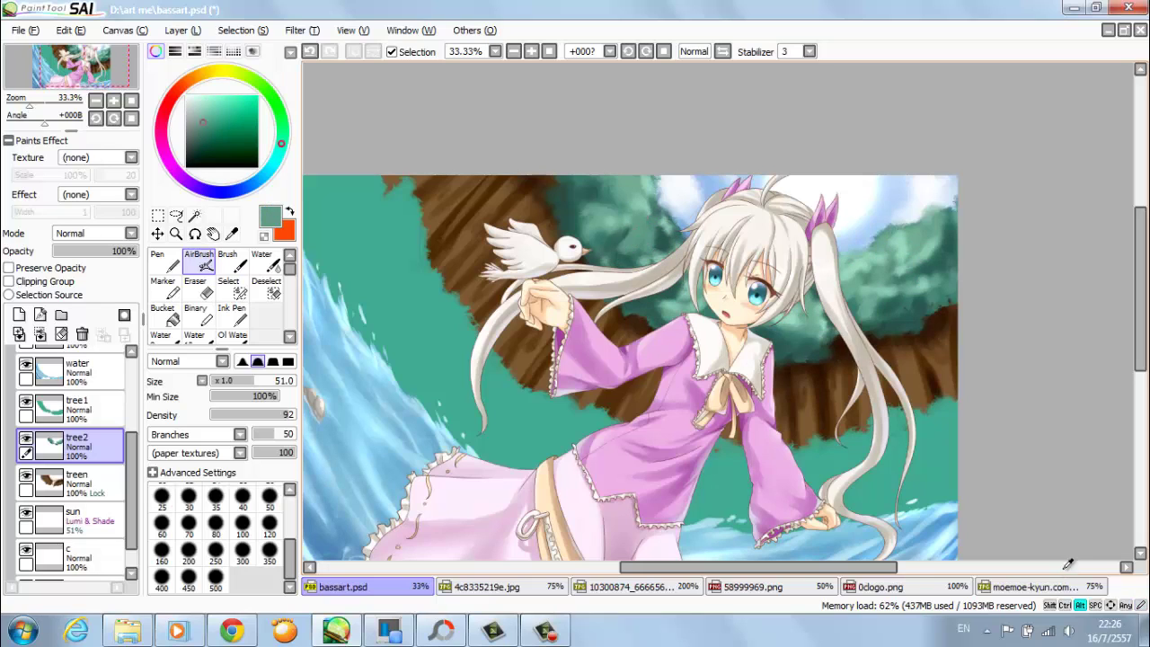
- Add a clipping layer over treen, airbrush dark brown shading with a size 500 simple circle, and set its opacity to 45%
scroll(1062, 572, "down", 1)
key("minus")
key("ctrl+shift+n")
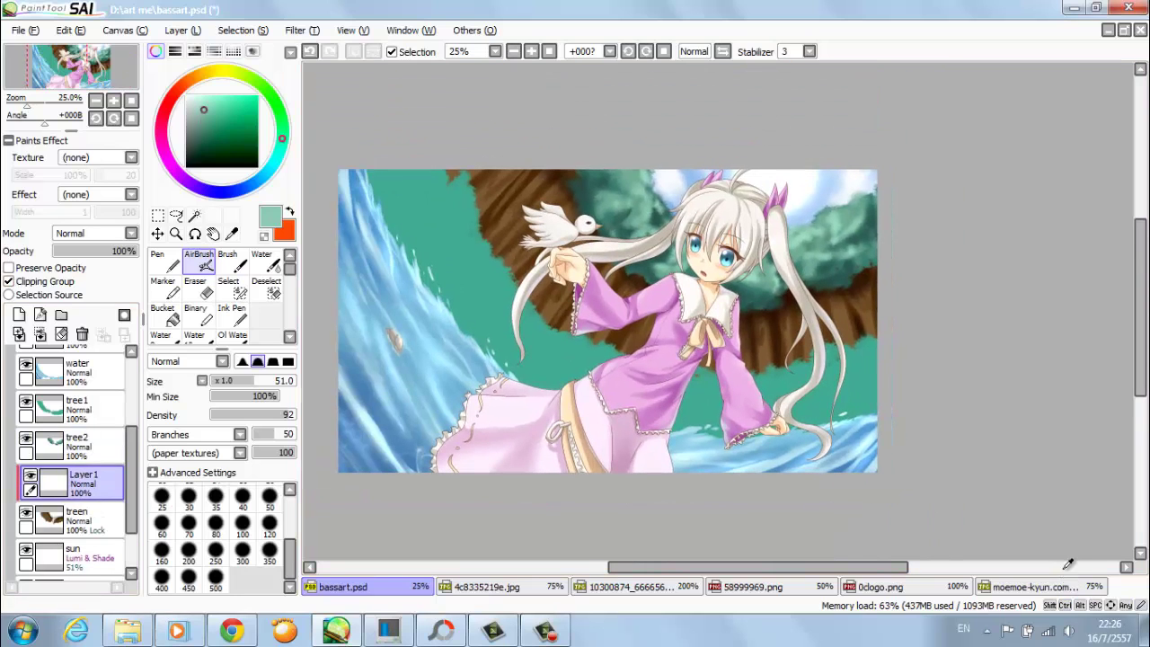
left_click(215, 584)
left_click(239, 434)
left_click(189, 449)
left_click(92, 250)
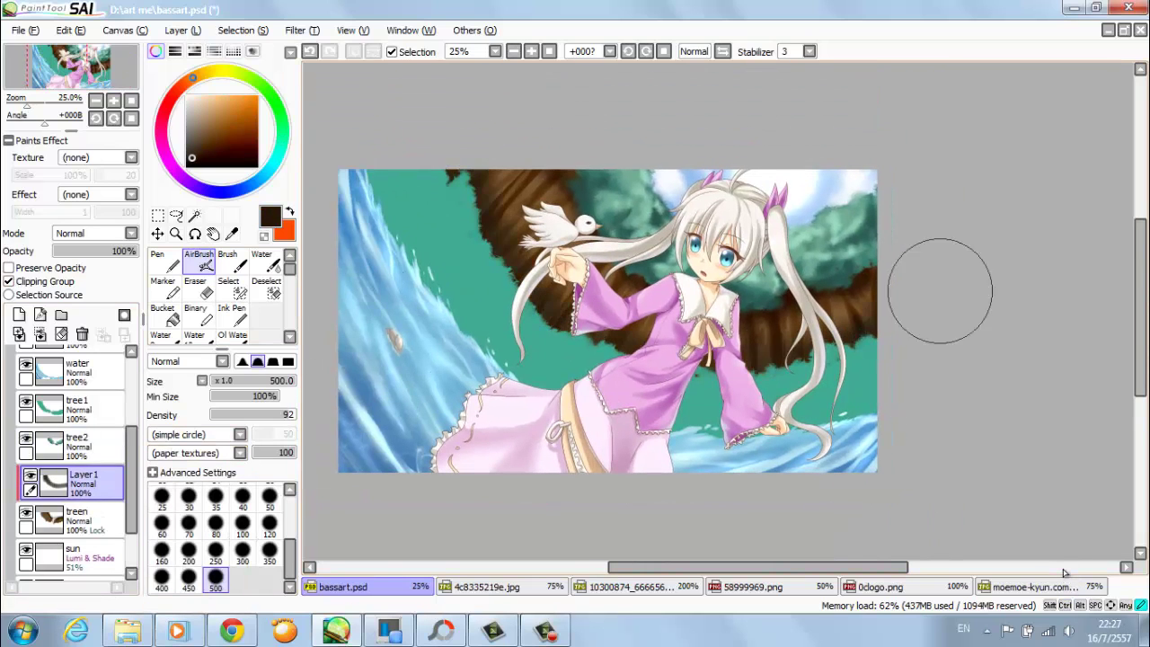
- Add a second clipping layer over treen and brush dark accents between the trunks at size 28
key("plus")
key("ctrl+shift+n")
key("b")
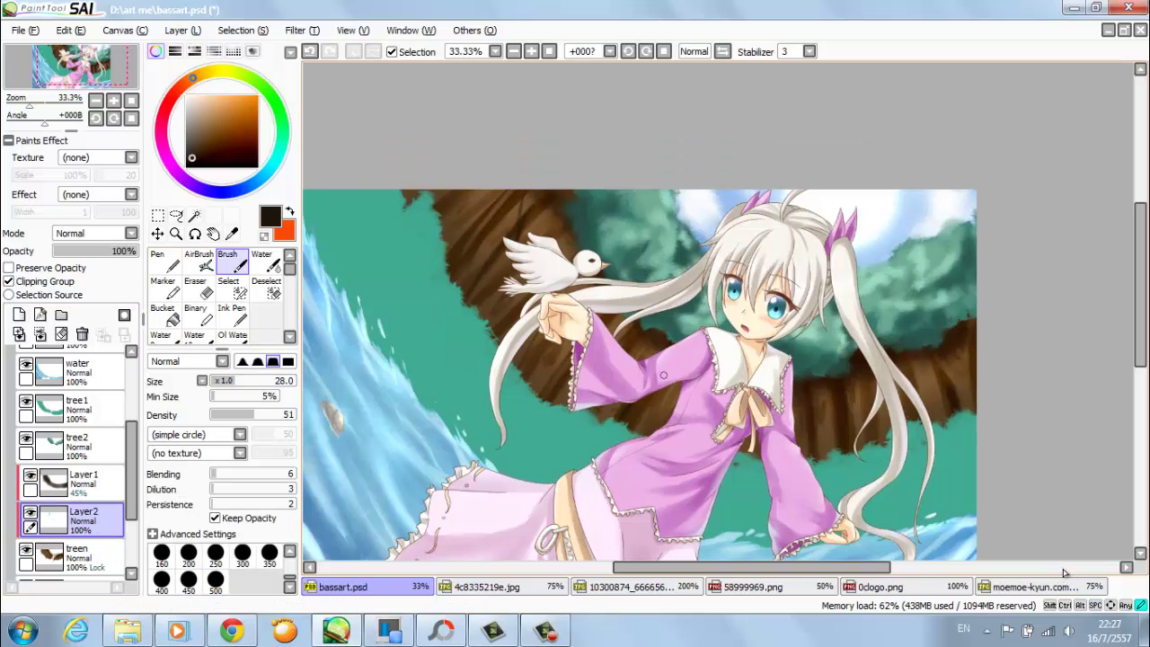
key("minus")
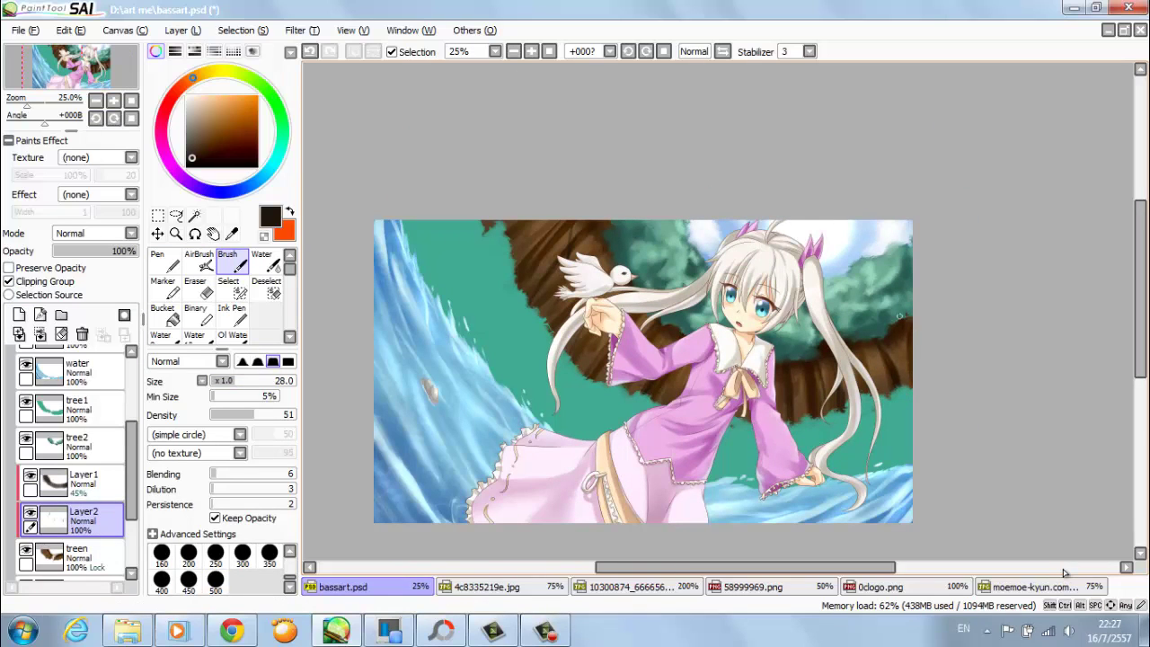
scroll(487, 571, "down", 4)
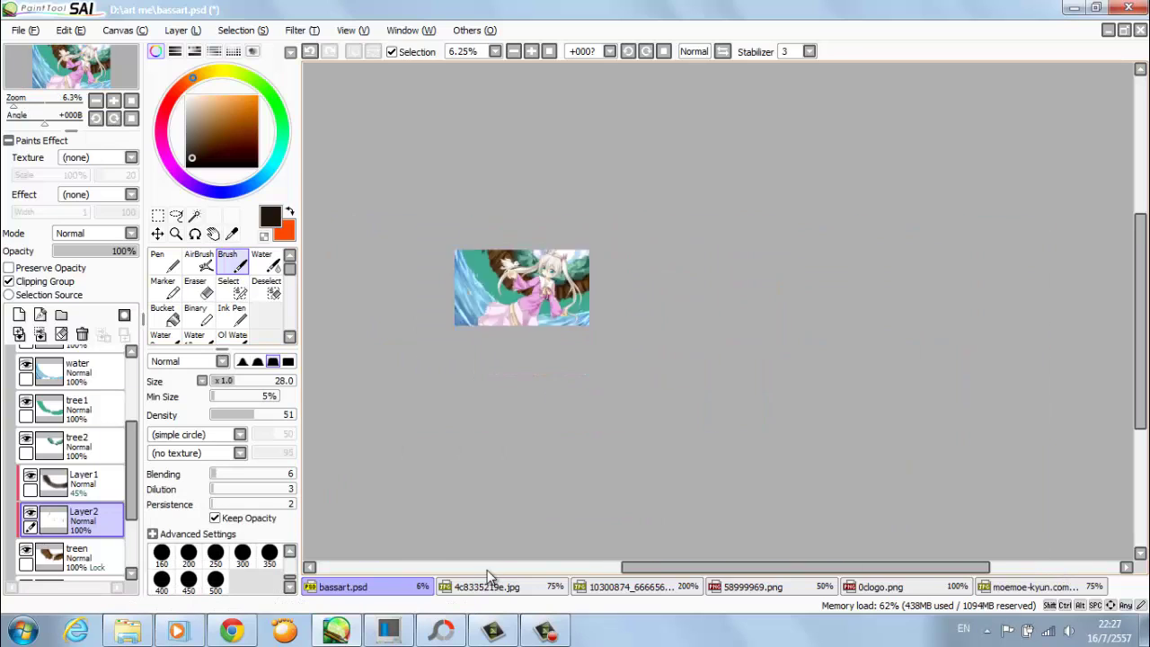
scroll(487, 569, "up", 3)
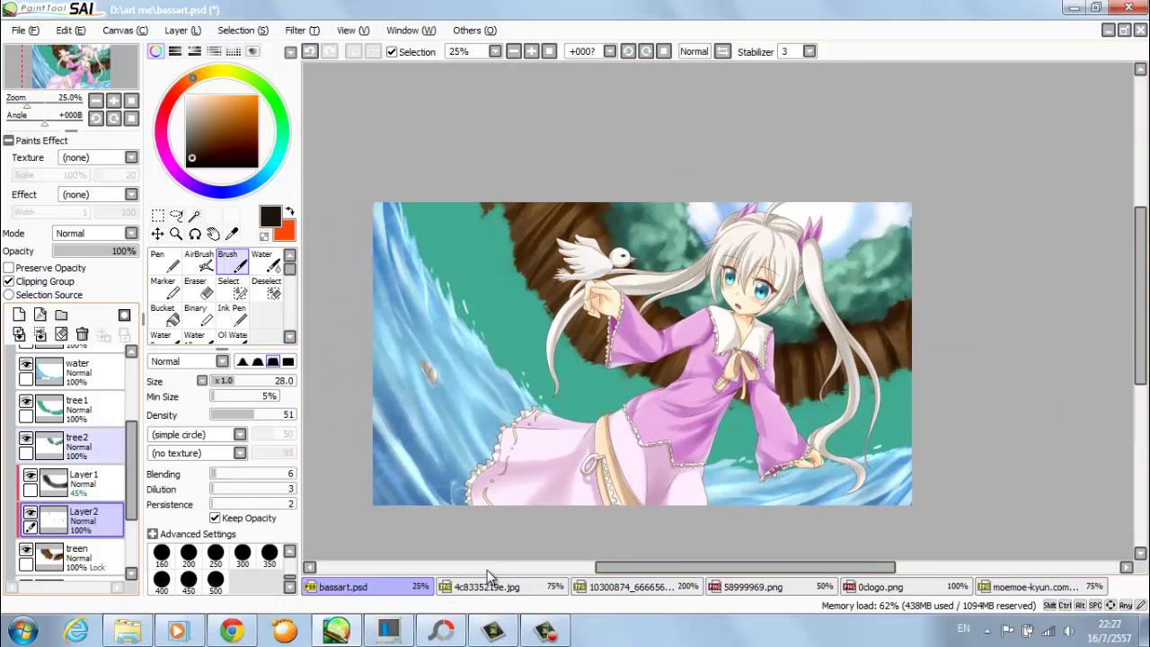
- Merge both clipping layers into the treen layer and save the drawing
key("ctrl+z")
key("ctrl+z")
key("ctrl+z")
key("ctrl+z")
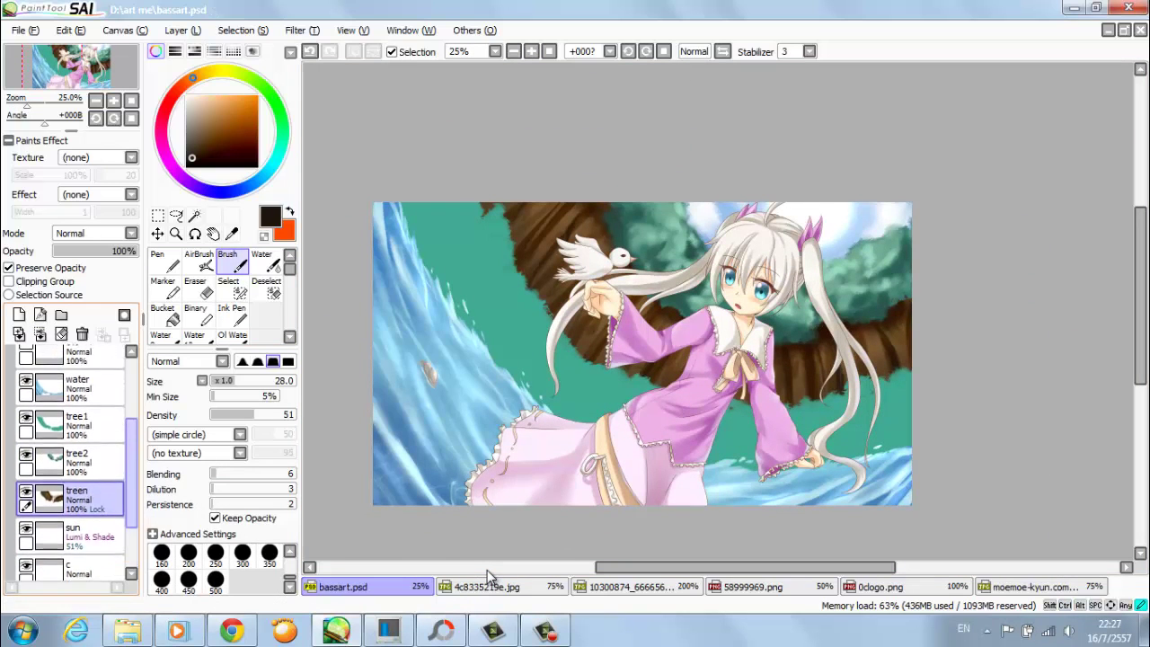
- Paint dark green foliage on the opacity-locked tree1 layer with the Branches brush shape at size 200 and density 73
key("ctrl+z")
key("ctrl+z")
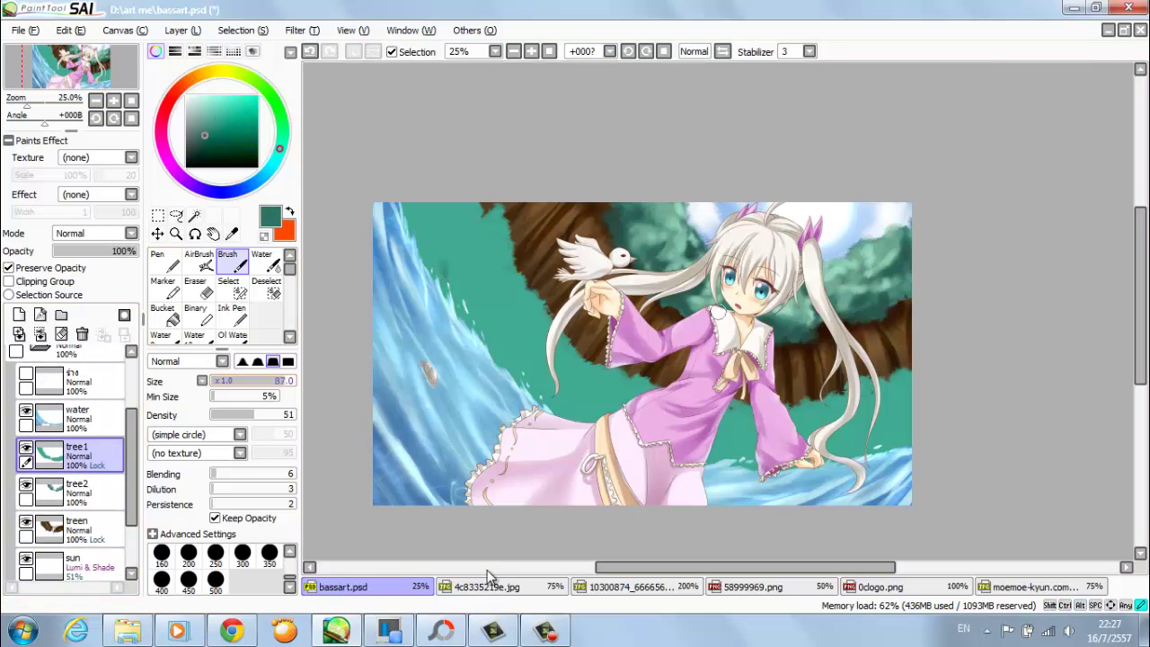
left_click(198, 434)
left_click(188, 476)
mouse_move(444, 269)
left_mouse_down()
mouse_move(417, 211)
mouse_move(508, 320)
left_mouse_up()
left_click_drag(476, 382, 523, 289)
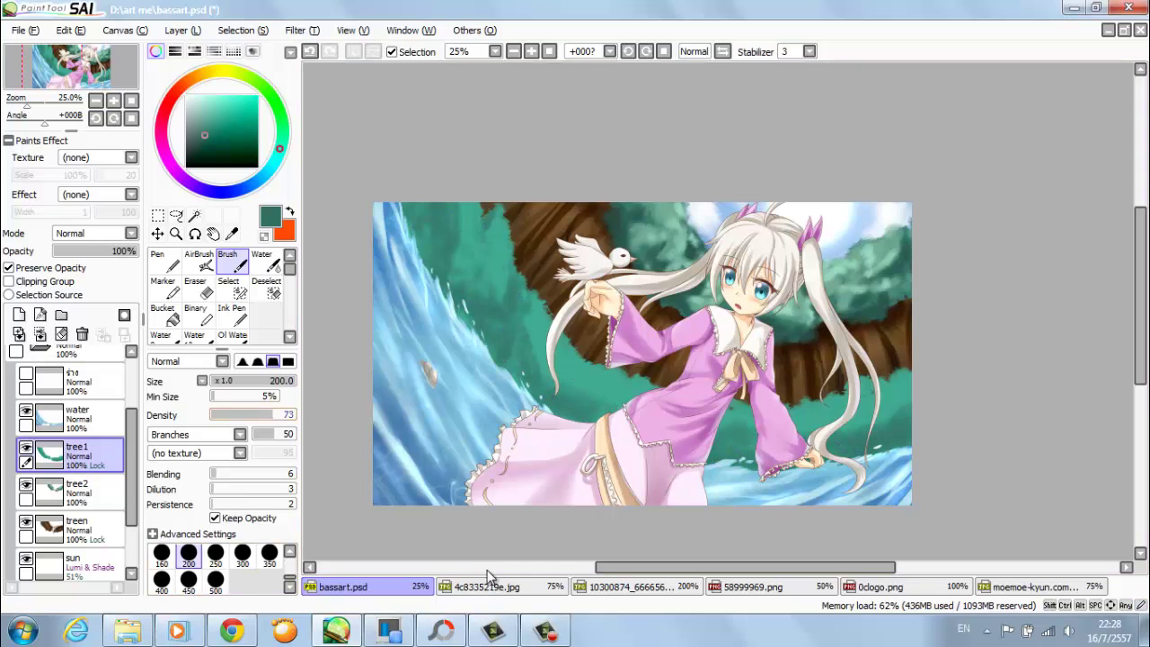
- Paint light and dark green foliage on tree1 with the Branches brush at size 77 and density 85, and save the drawing
left_click(282, 415)
left_click(160, 552)
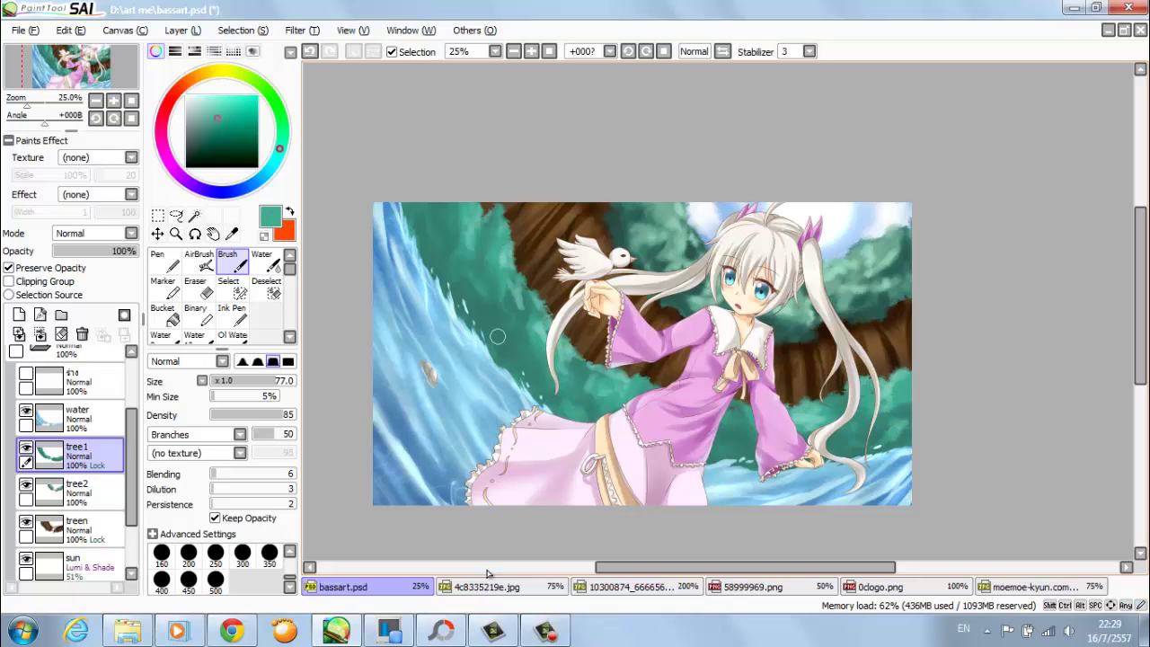
left_click(553, 395, "alt")
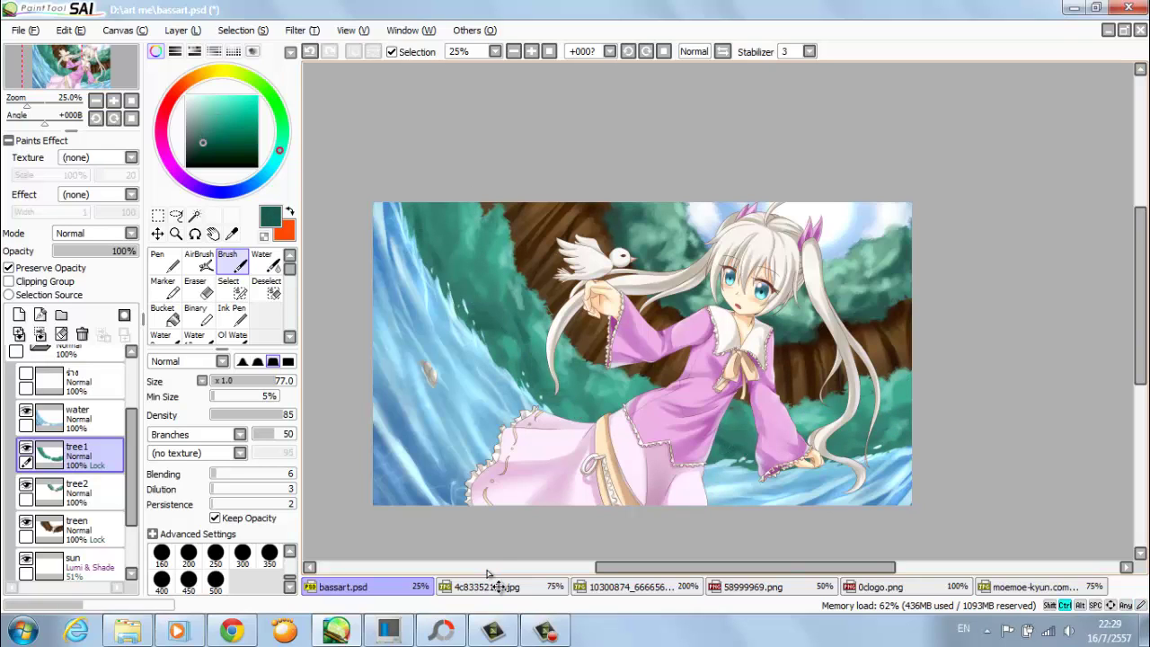
key("c")
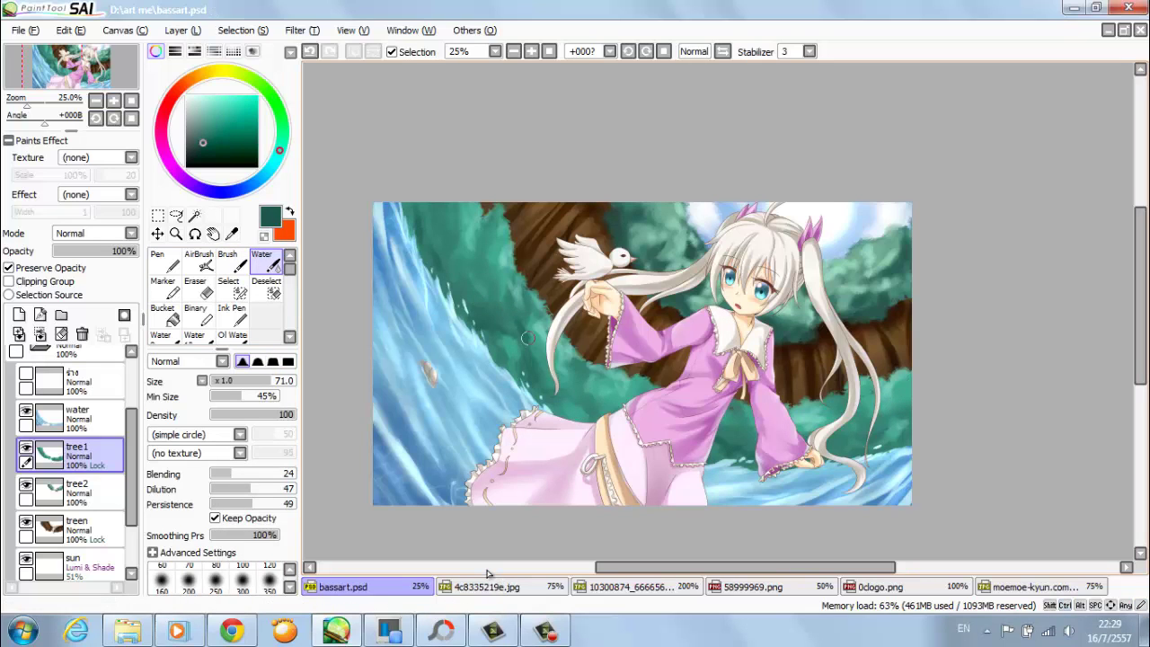
- Add a layer named แสง above all the layer sets, set it to Lumi & Shade mode, and choose a light blue colour
key("ctrl+shift+n")
type("แ")
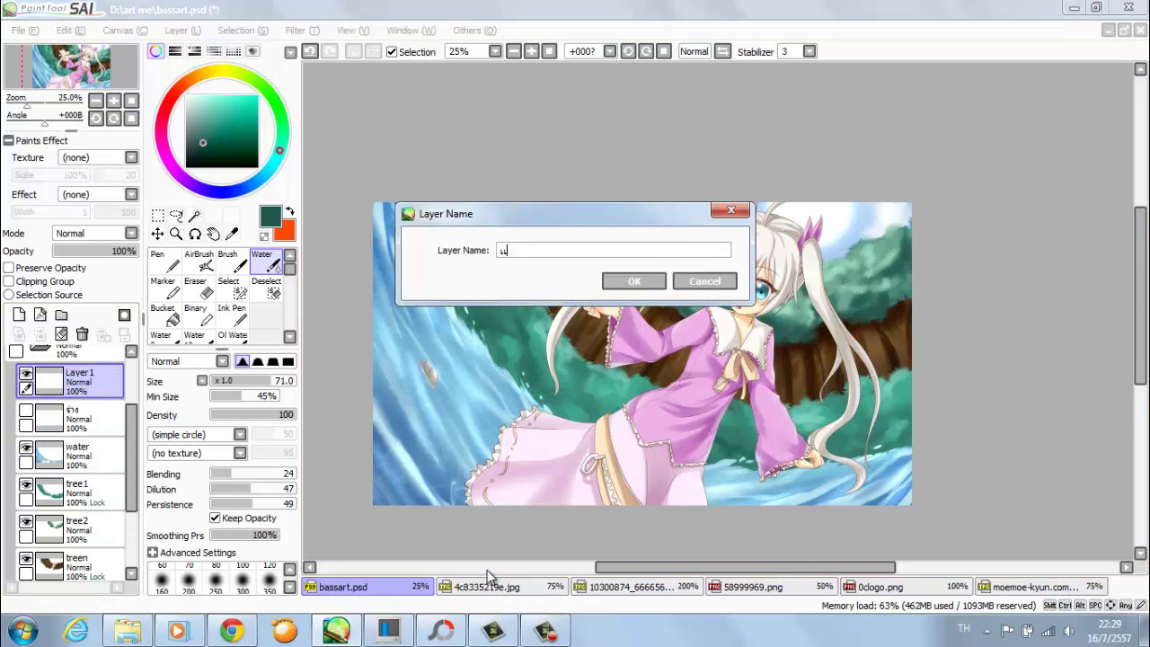
type("สง")
key("Return")
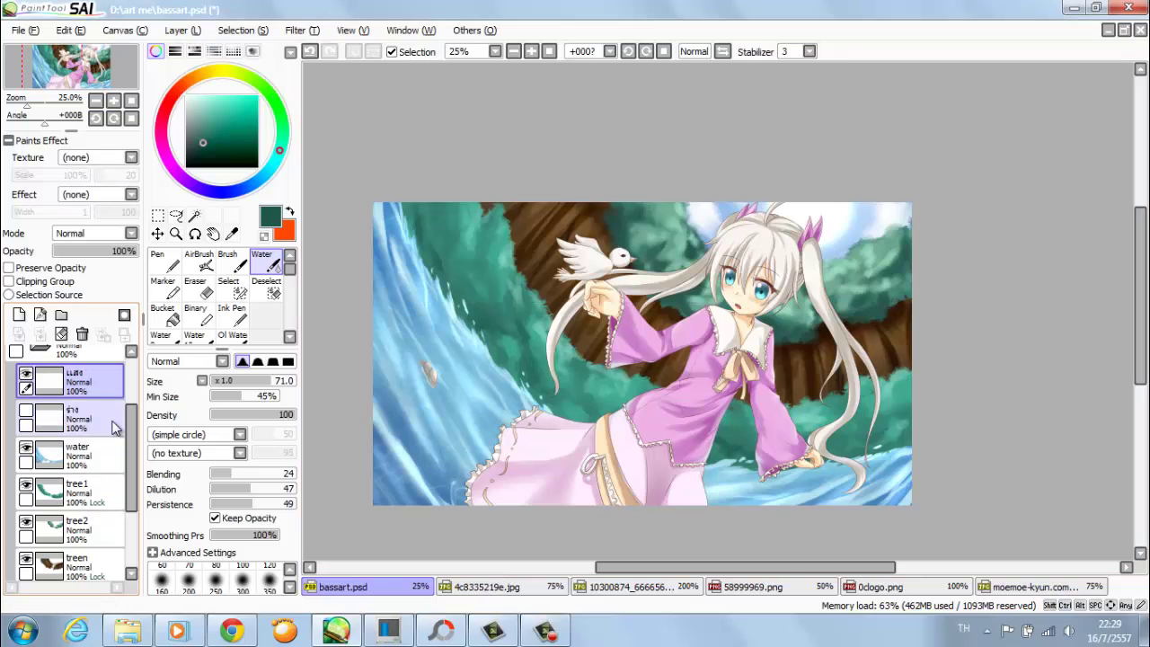
key("]")
scroll(112, 424, "up", 3)
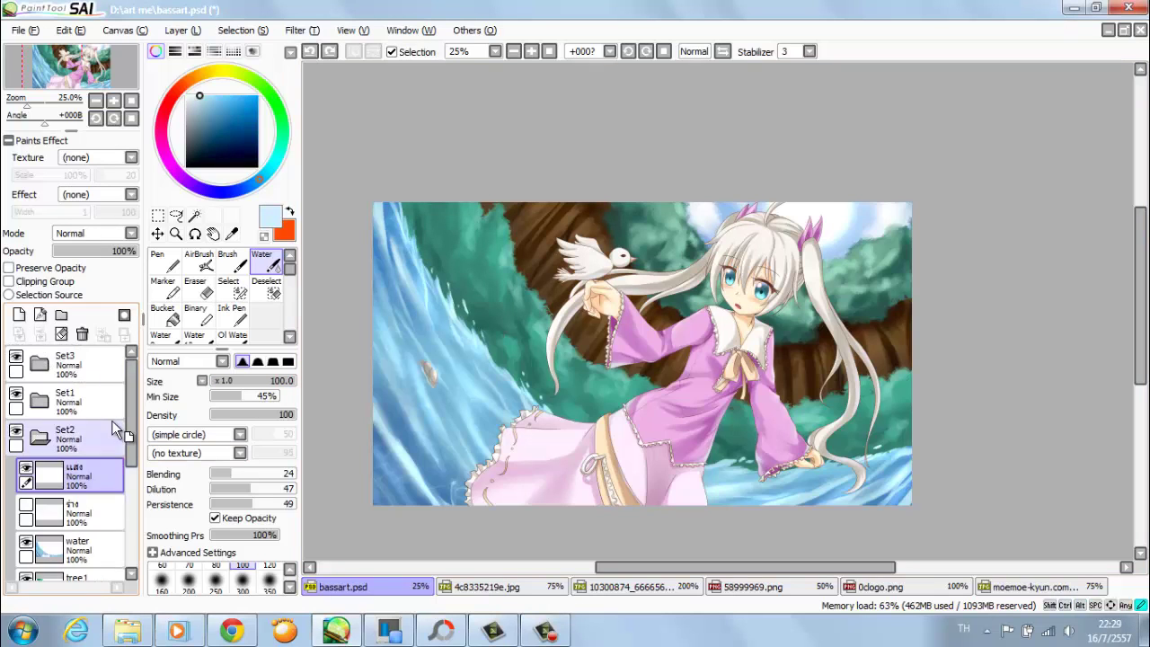
key("b")
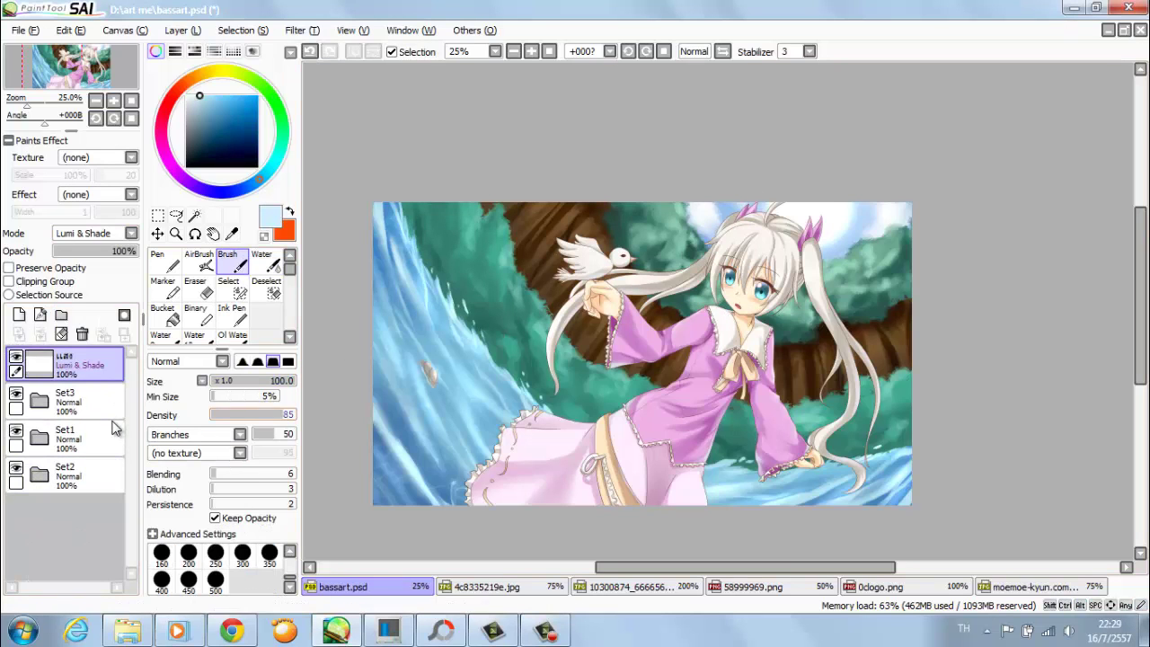
left_click_drag(472, 346, 696, 214)
left_click_drag(400, 250, 516, 217)
mouse_move(688, 477)
left_mouse_down()
mouse_move(800, 220)
mouse_move(924, 416)
left_mouse_up()
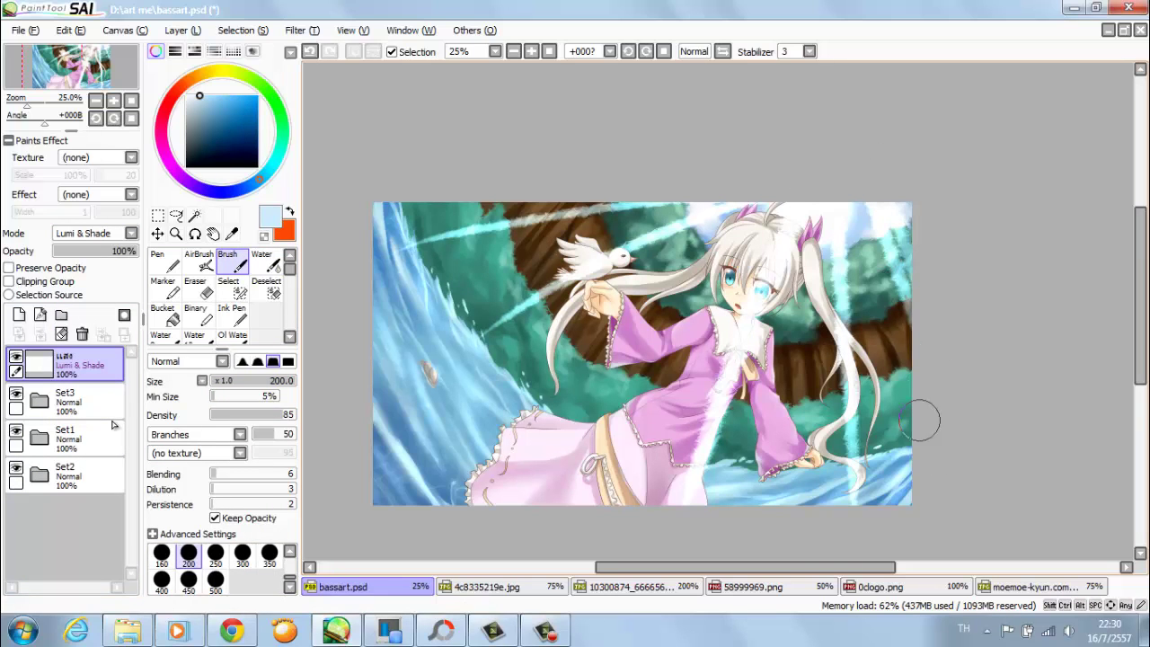
key("w")
mouse_move(710, 485)
left_mouse_down()
mouse_move(758, 192)
mouse_move(845, 521)
left_mouse_up()
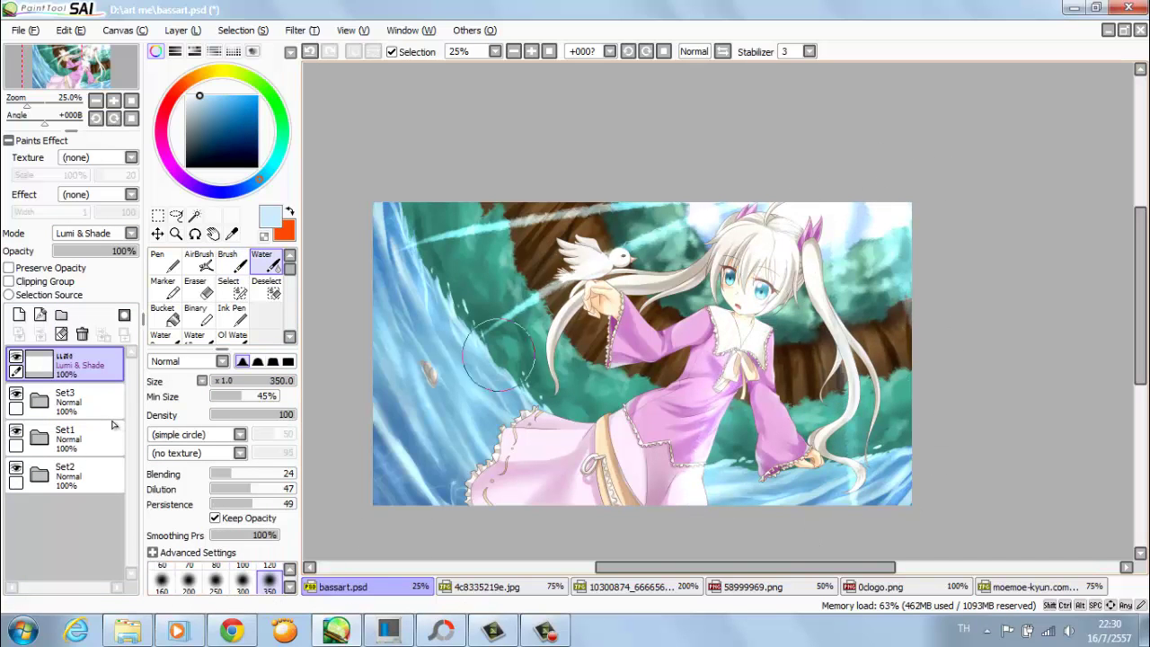
key("Delete")
- Airbrush light rays from the sky across the trees on the แสง layer at size 100 and set its opacity to 49%
key("a")
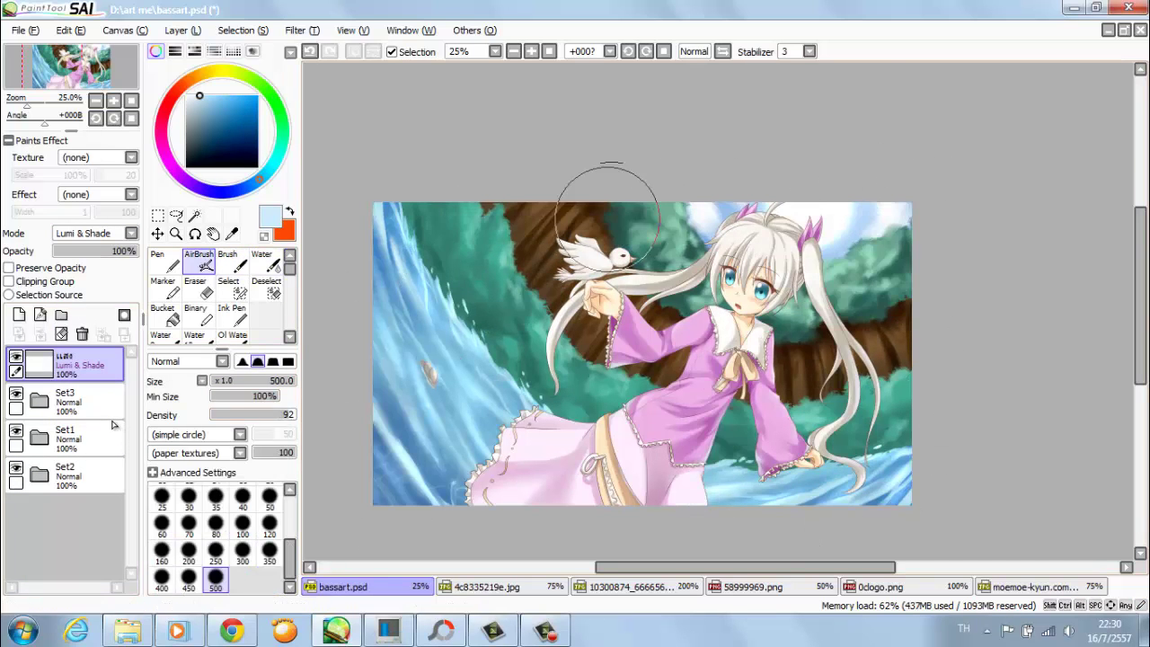
left_click_drag(746, 193, 620, 256)
left_click_drag(692, 206, 477, 239)
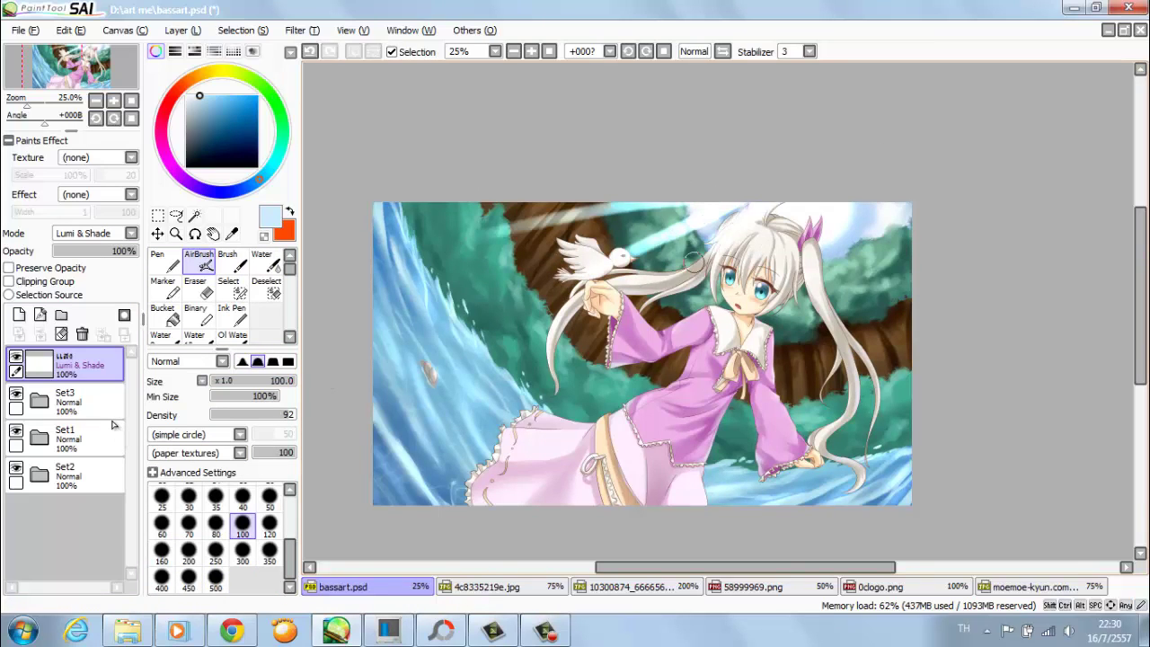
left_click_drag(791, 206, 863, 449)
left_click_drag(899, 203, 854, 323)
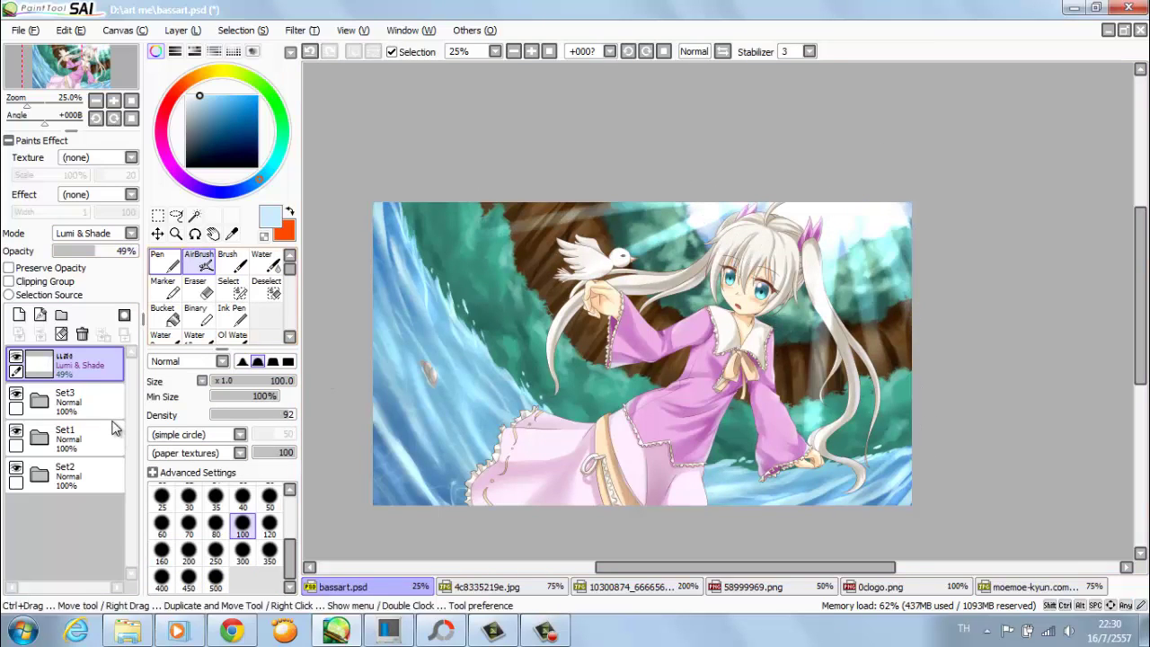
- Soften and blend the light rays over the trees and hair using the Water brush at size 350
key("bracketright")
key("bracketright")
key("bracketright")
key("bracketright")
key("bracketright")
key("bracketright")
key("w")
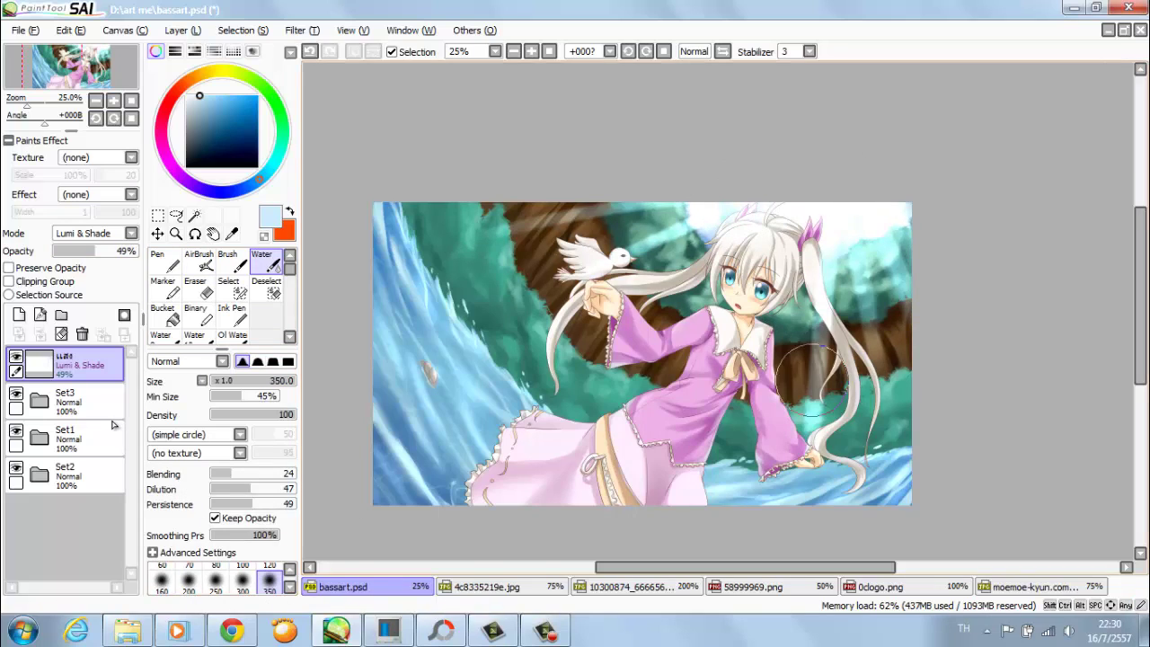
left_click_drag(808, 261, 853, 423)
left_click_drag(683, 202, 557, 269)
- Airbrush a soft light blue glow over the sky, foliage, hair and water at size 350
key("a")
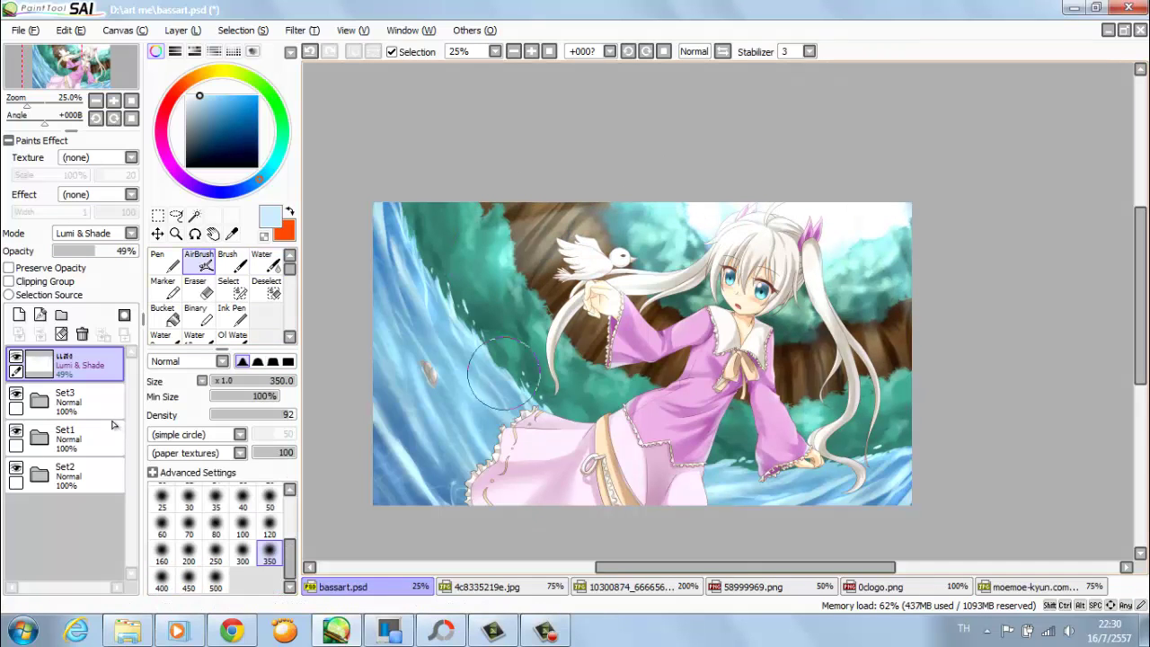
left_click_drag(809, 270, 826, 485)
left_click_drag(854, 243, 889, 378)
left_click_drag(539, 362, 457, 362)
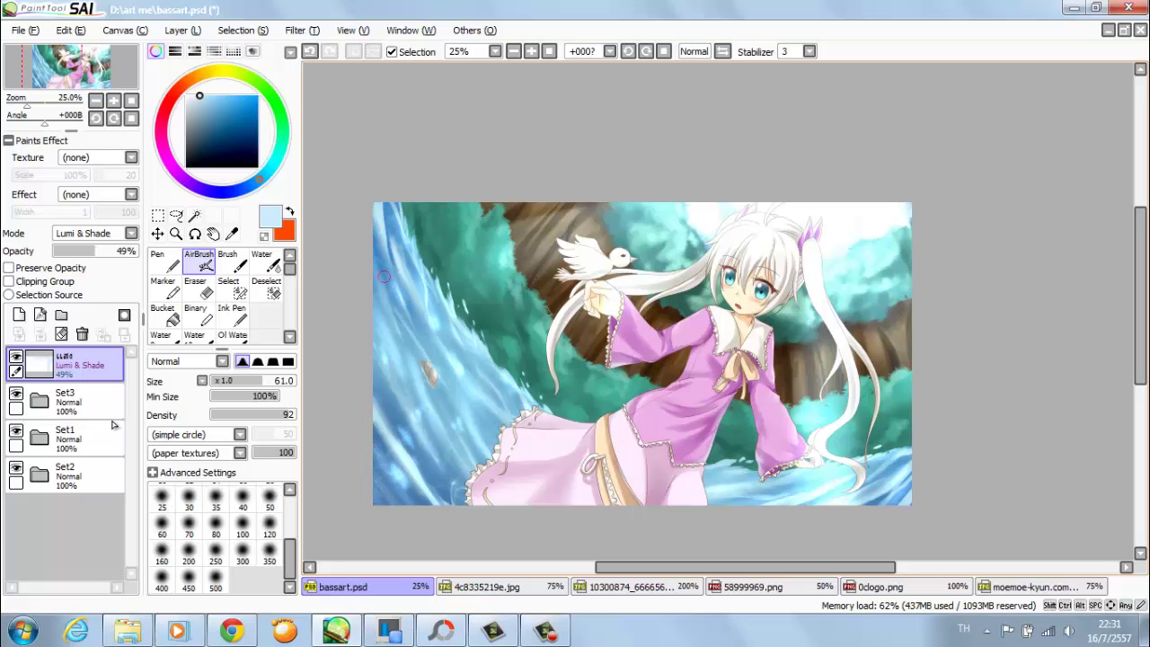
- Airbrush fine highlights on the แสง layer, reducing the size from 61 to 19, and set the layer's opacity to 35%
key("bracketleft")
key("bracketleft")
key("bracketleft")
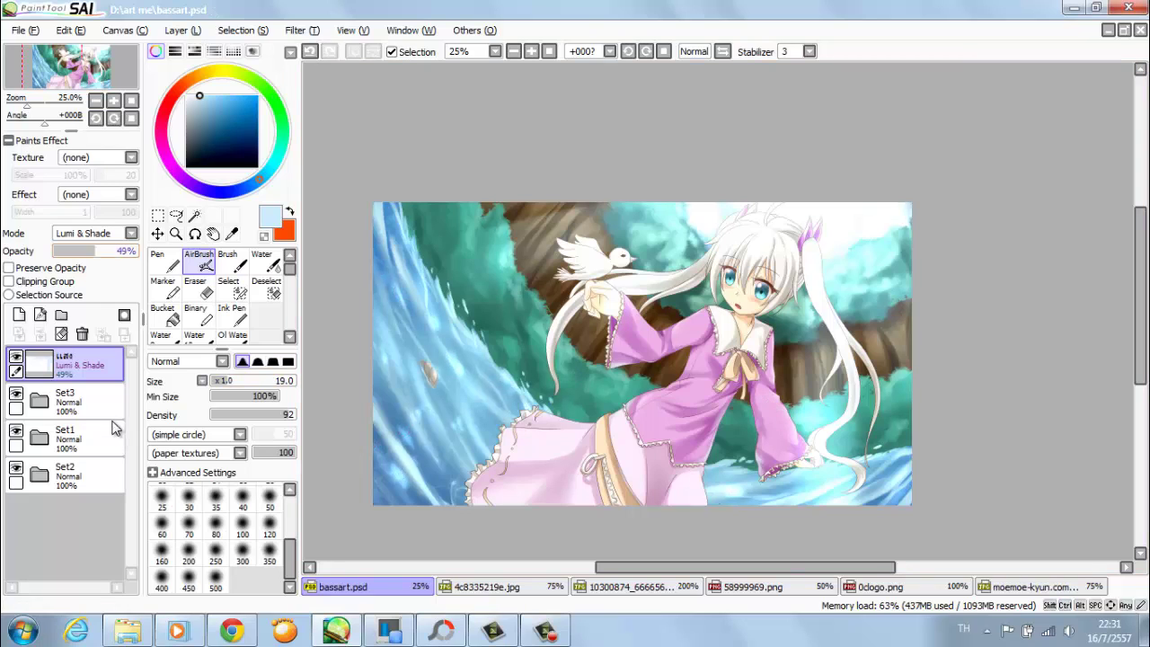
key("ctrl+plus")
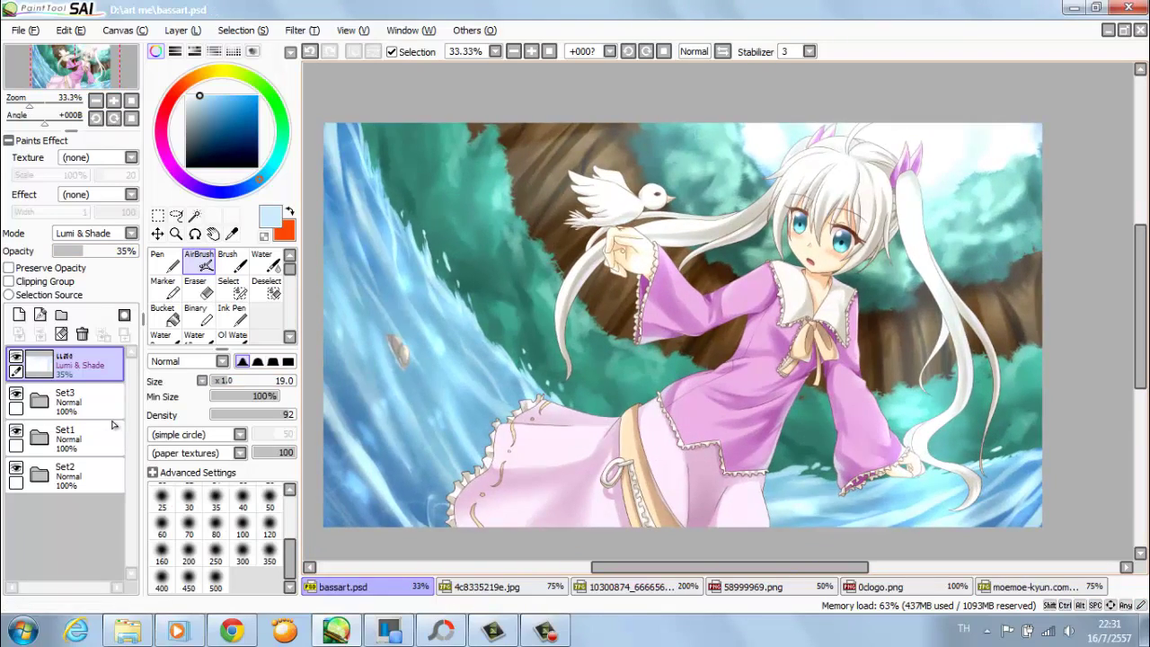